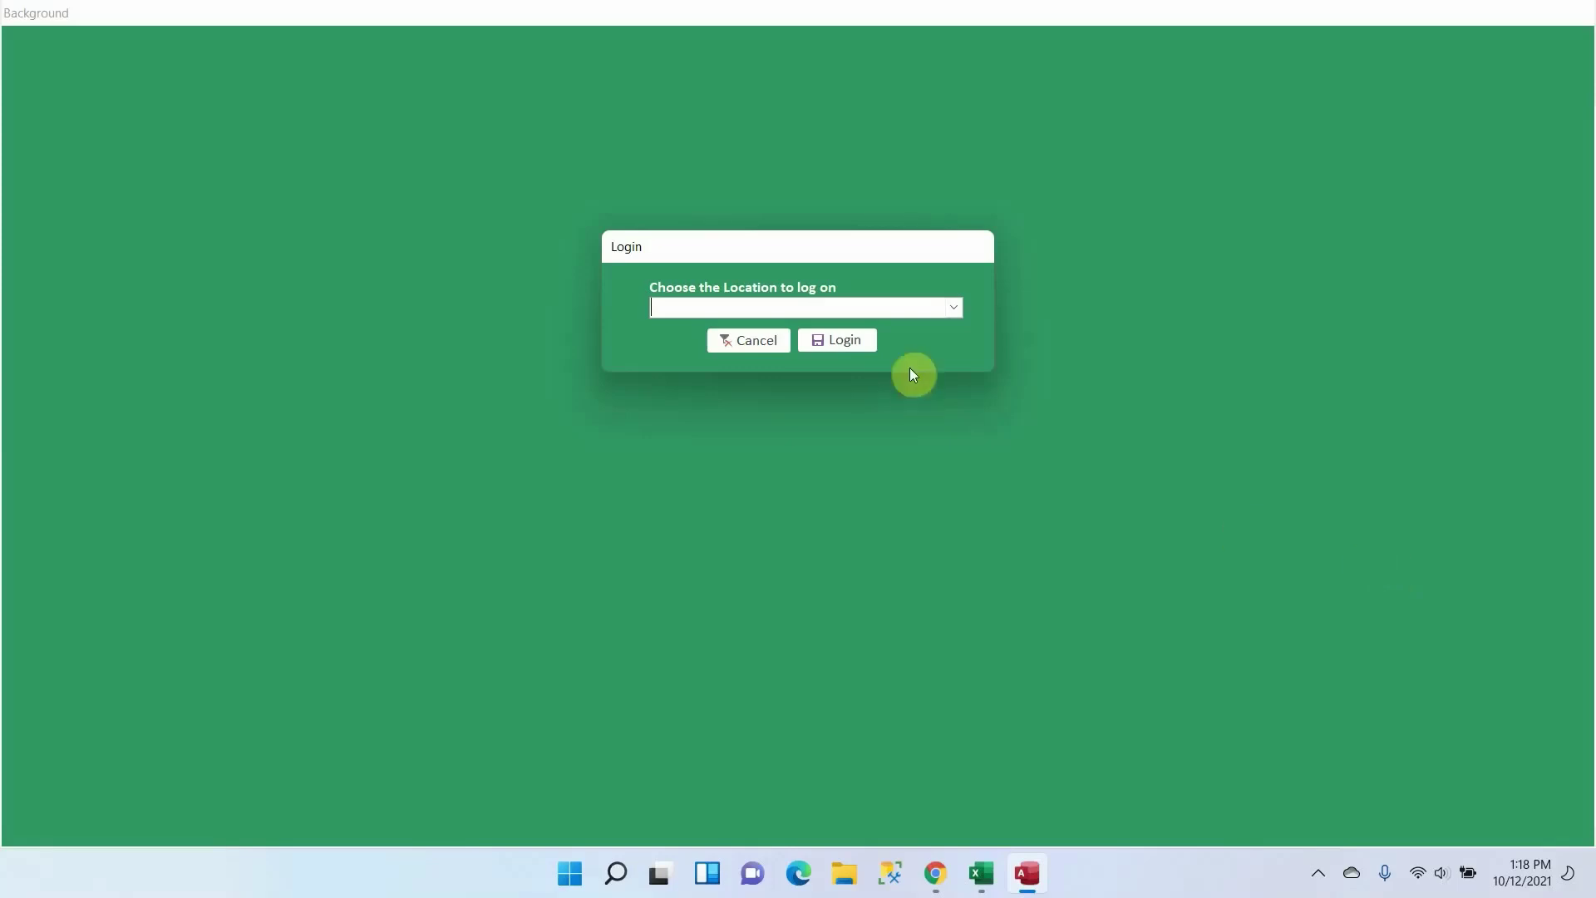
Log in to the CW - Central Warehouse location, dismiss the login message and move the main window slightly lower
click(954, 308)
click(932, 327)
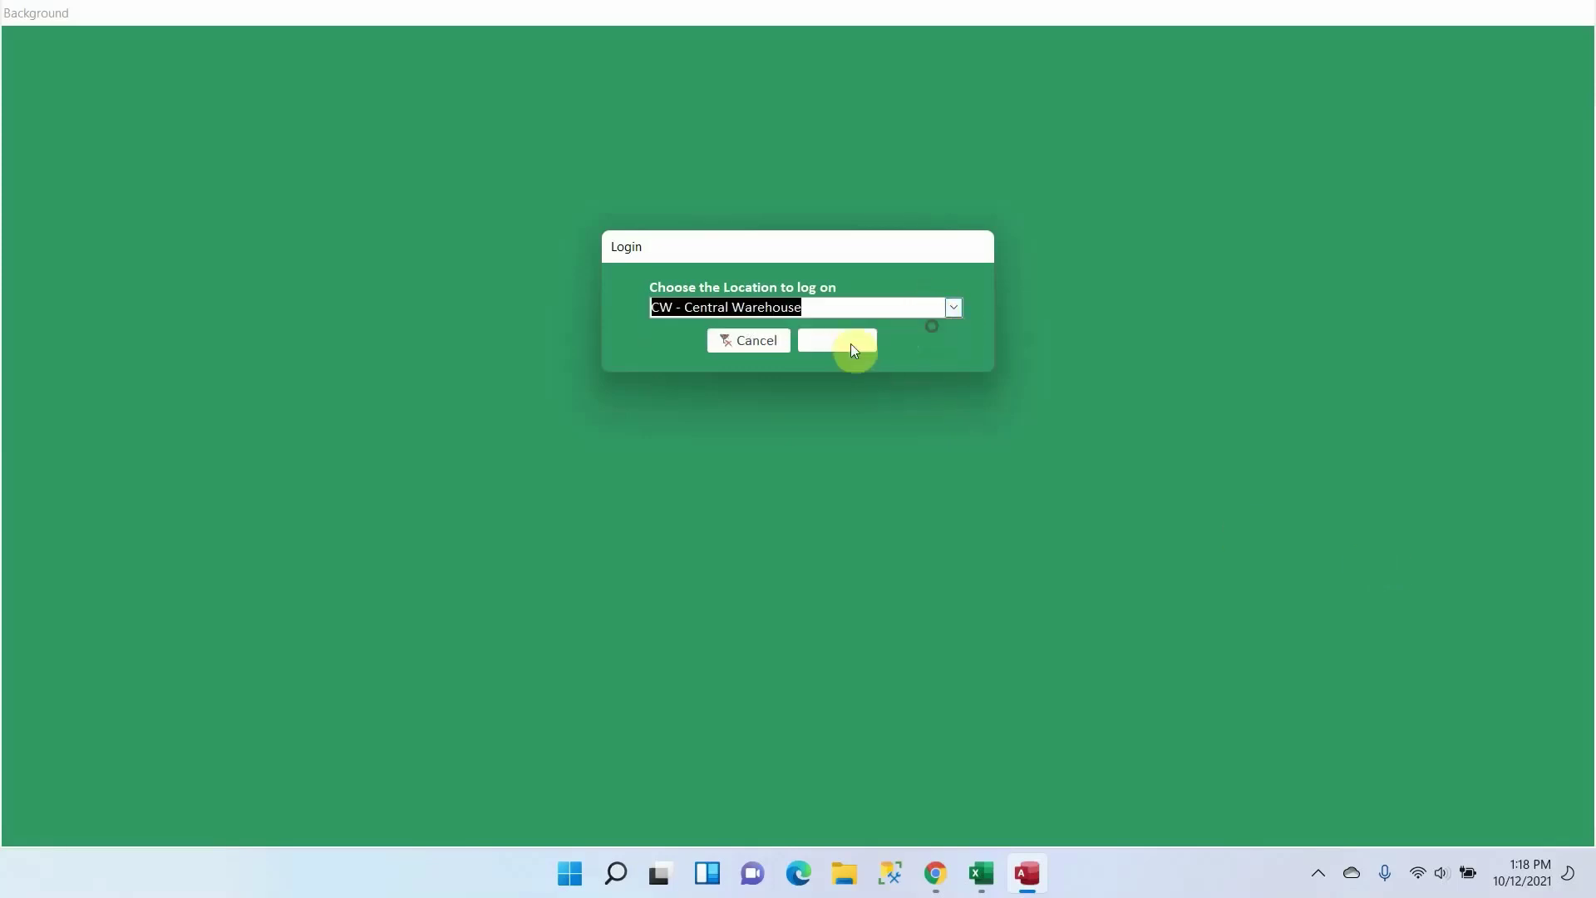
click(850, 342)
click(904, 514)
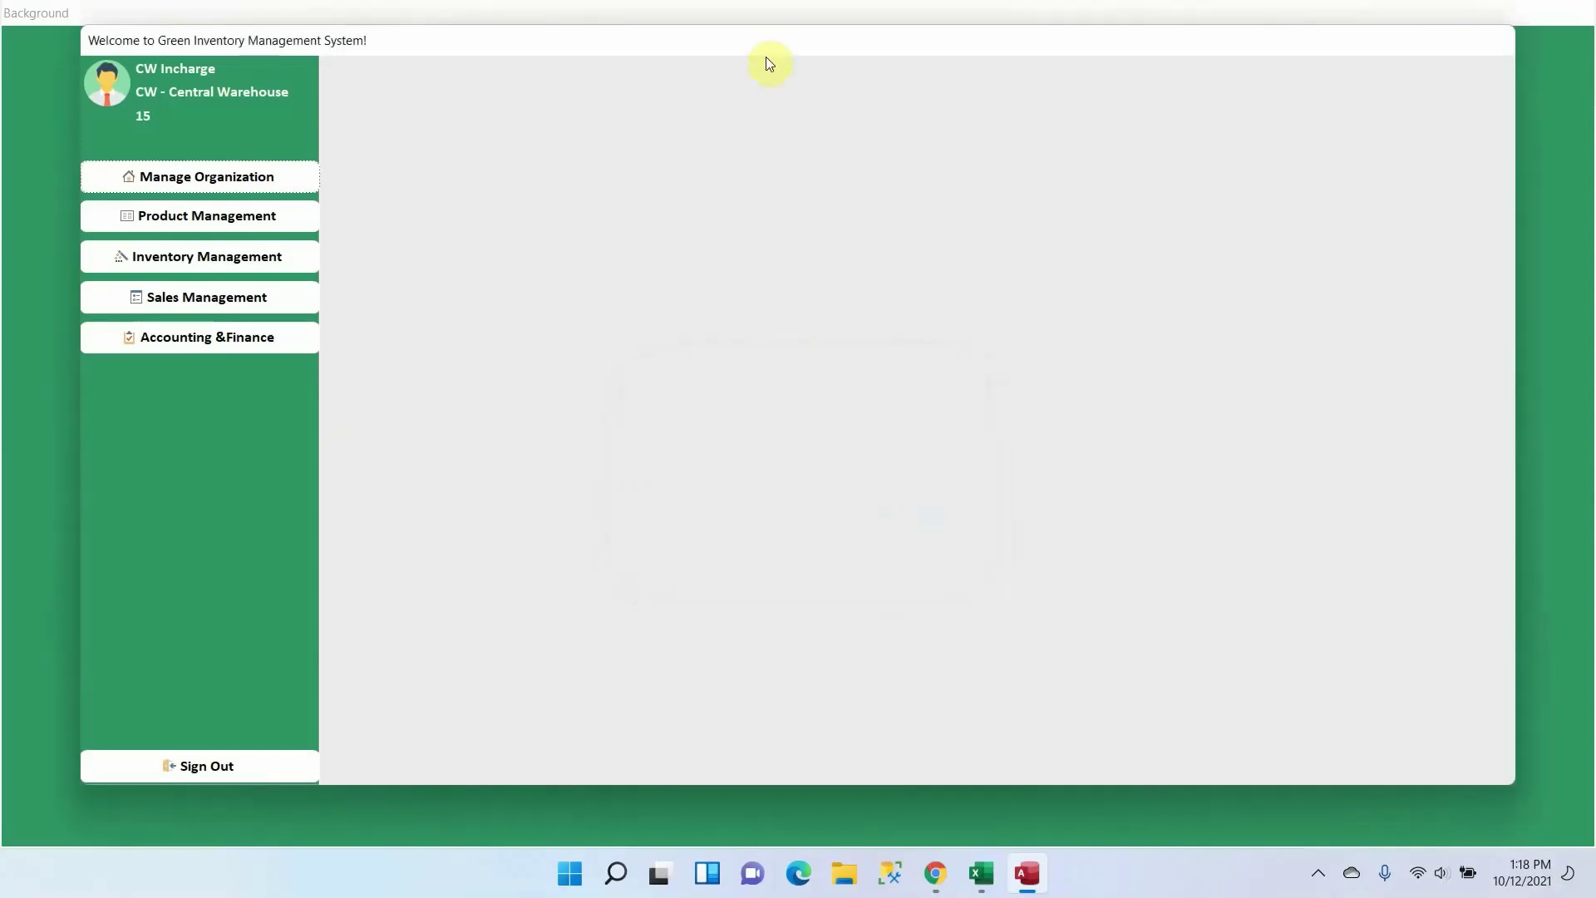
drag(765, 63, 790, 94)
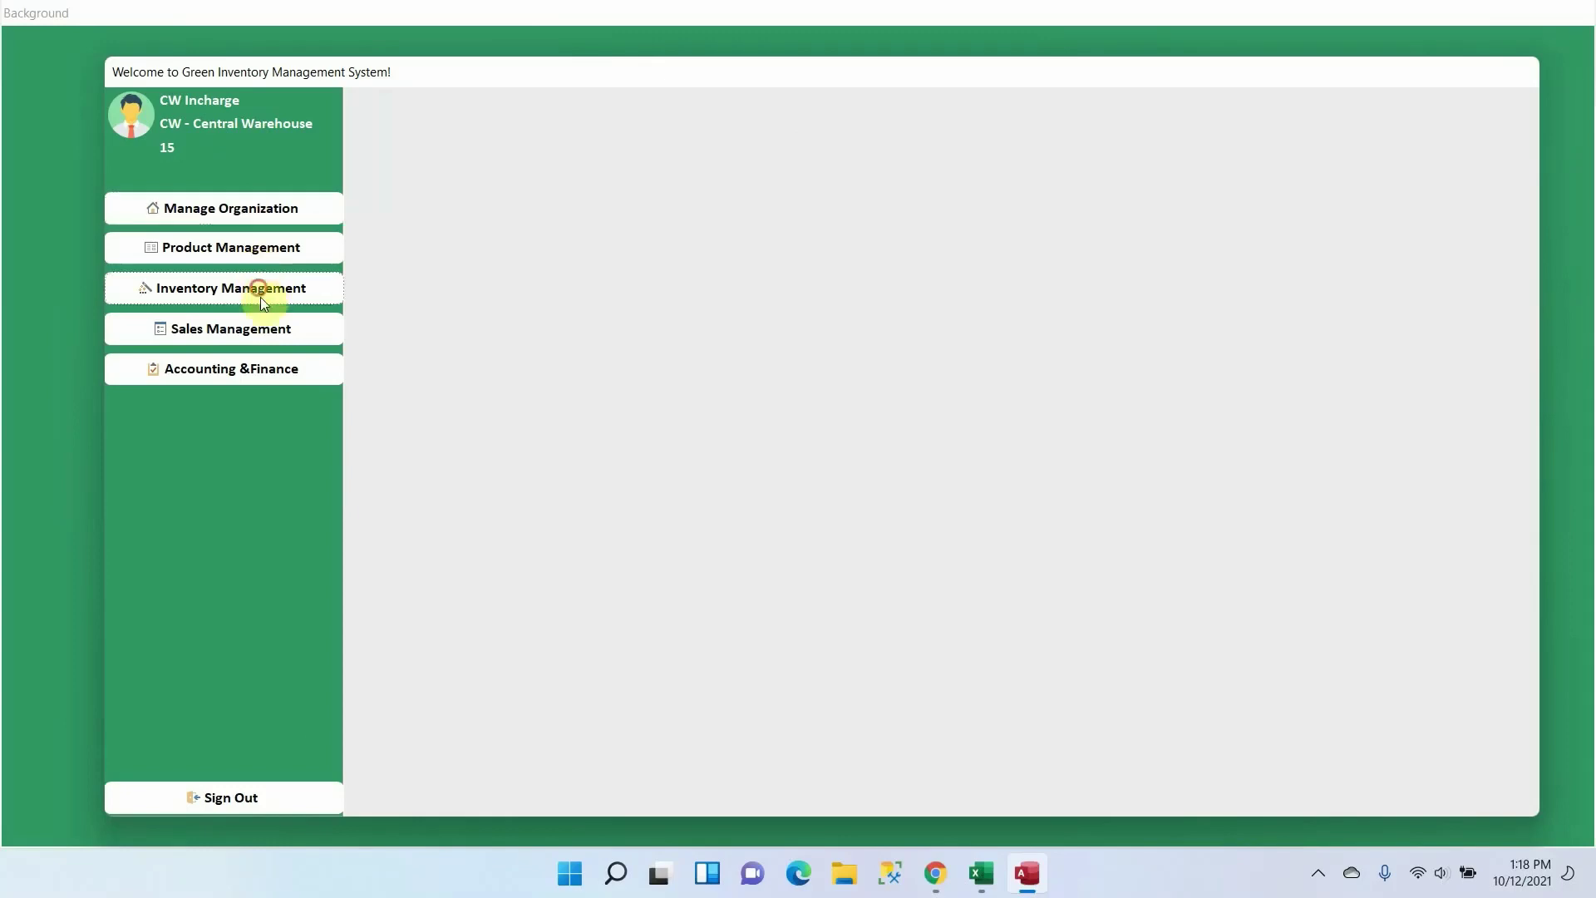
click(268, 331)
click(212, 801)
Switch the main menu form to Design View and close the Background form
right_click(774, 265)
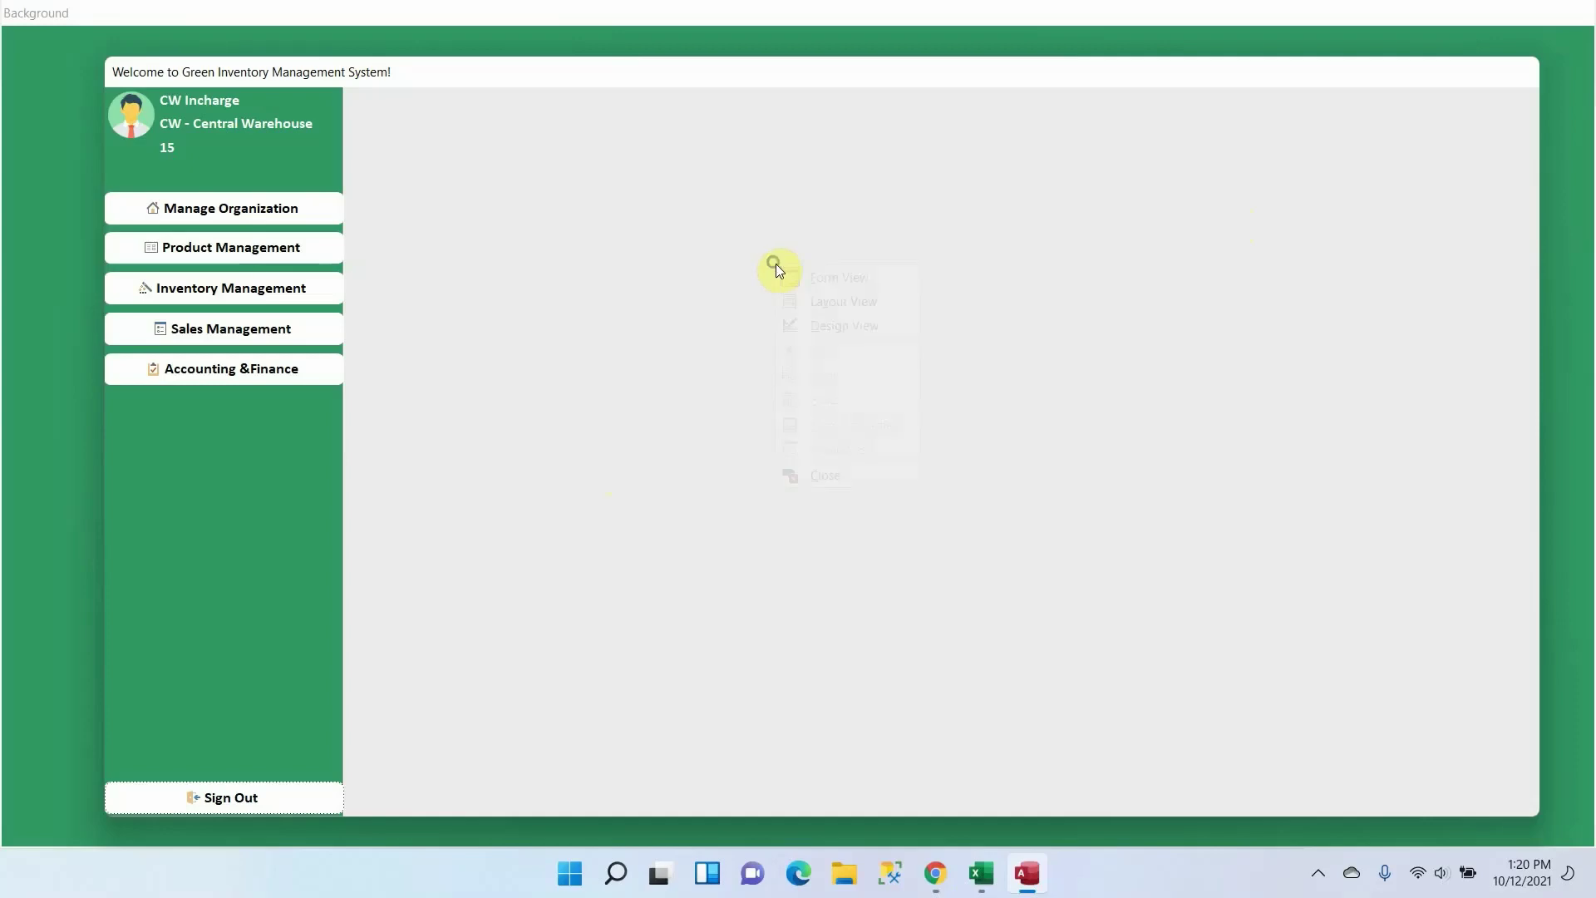
click(828, 326)
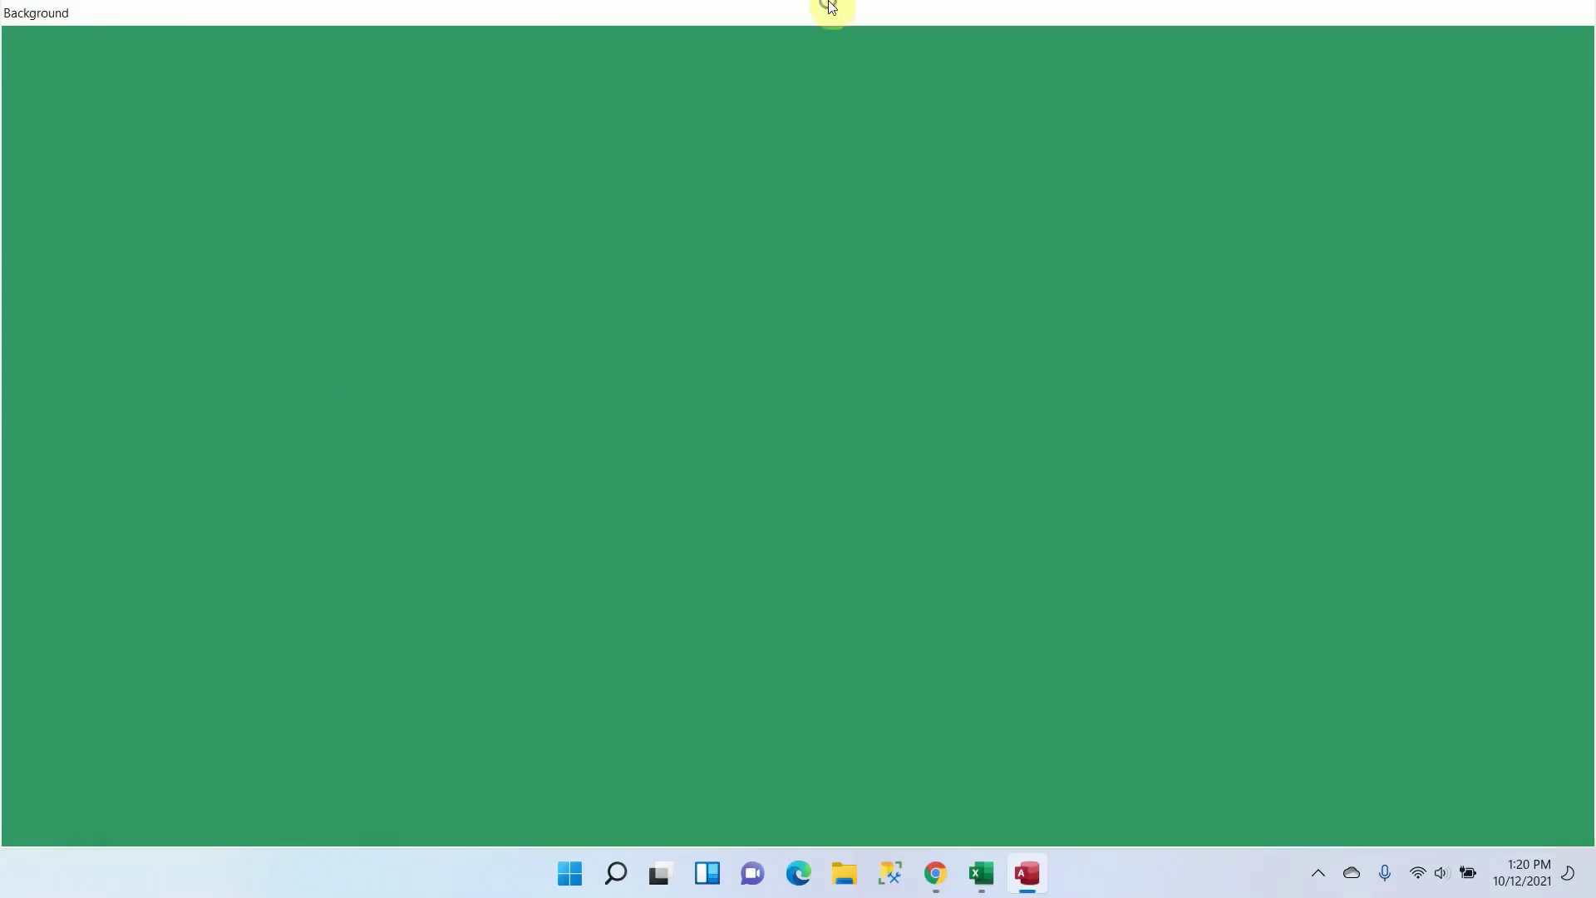
right_click(828, 4)
click(850, 35)
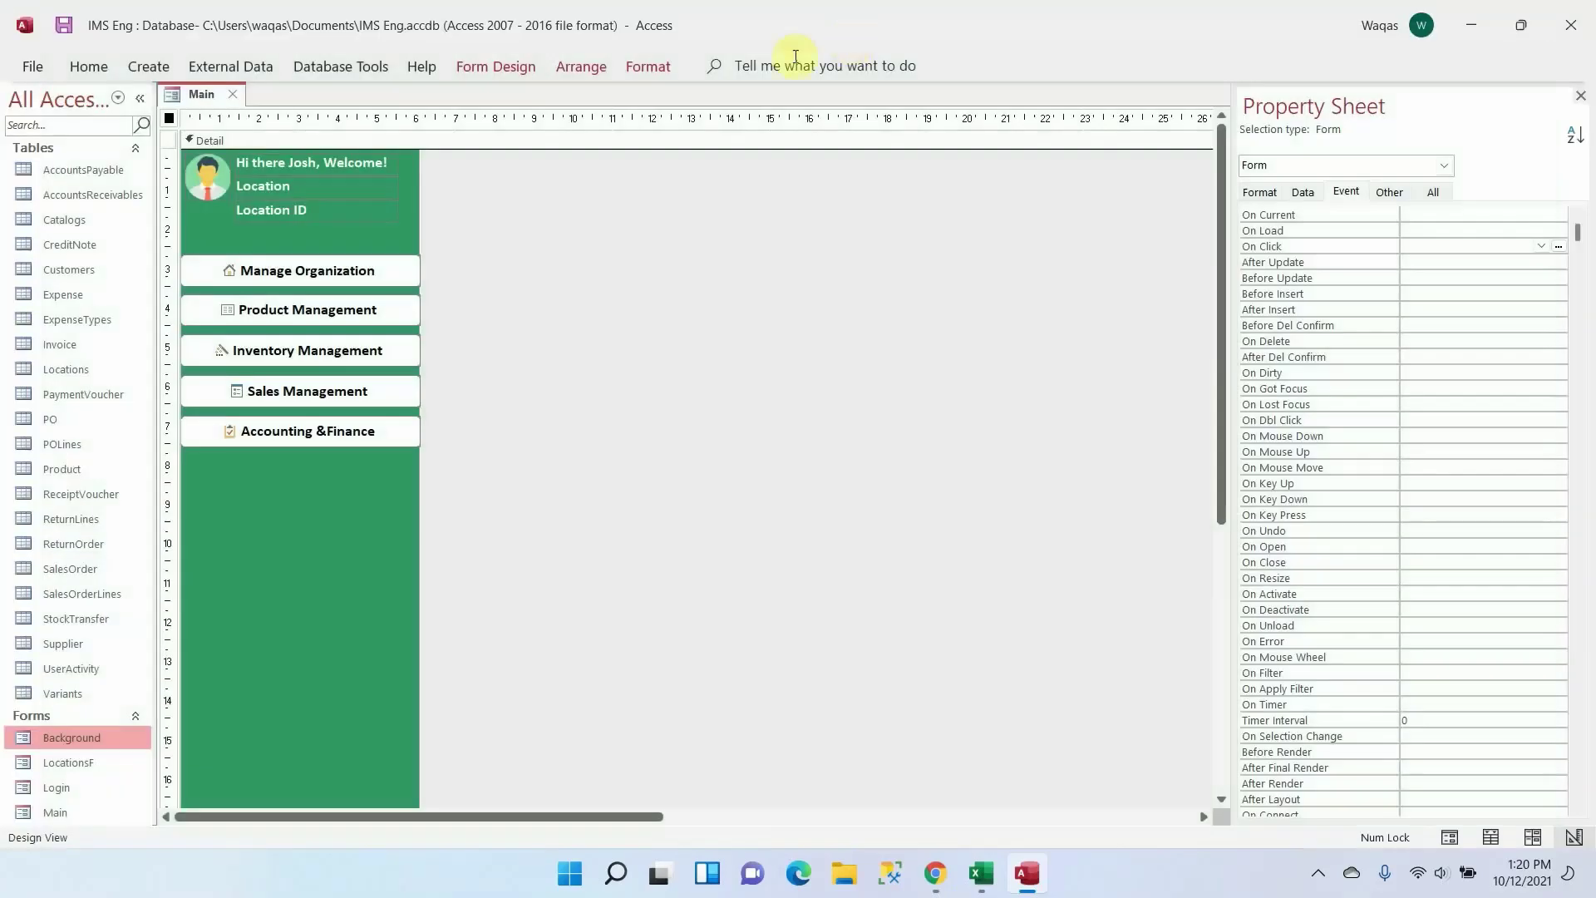
Close the Property Sheet and narrow the Navigation Pane to enlarge the form's design area
right_click(181, 97)
click(181, 103)
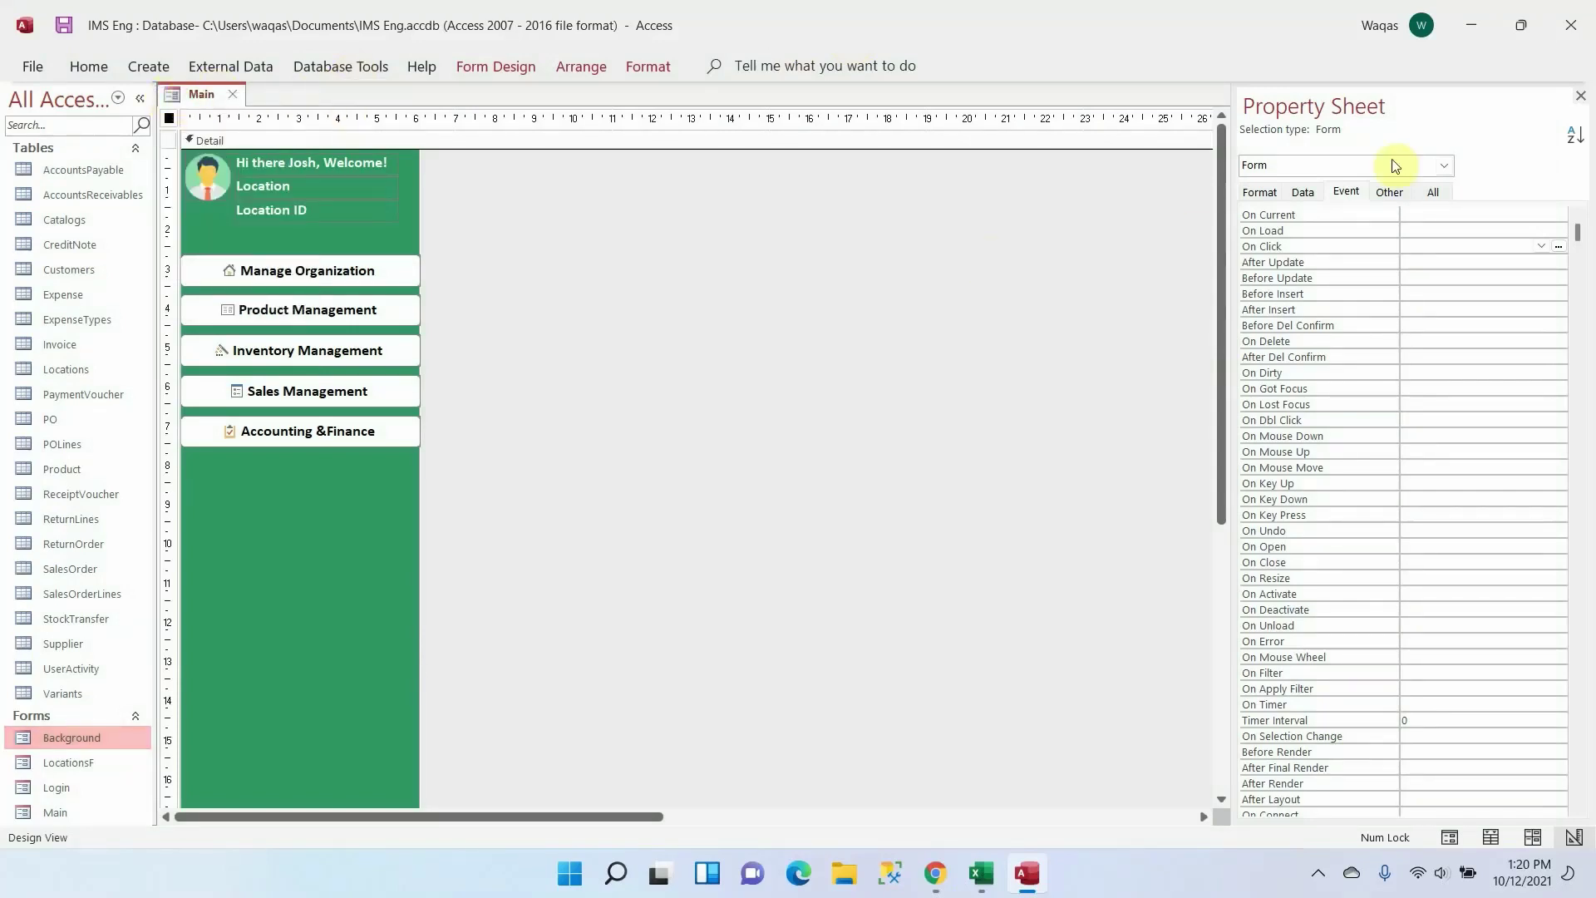
click(1581, 98)
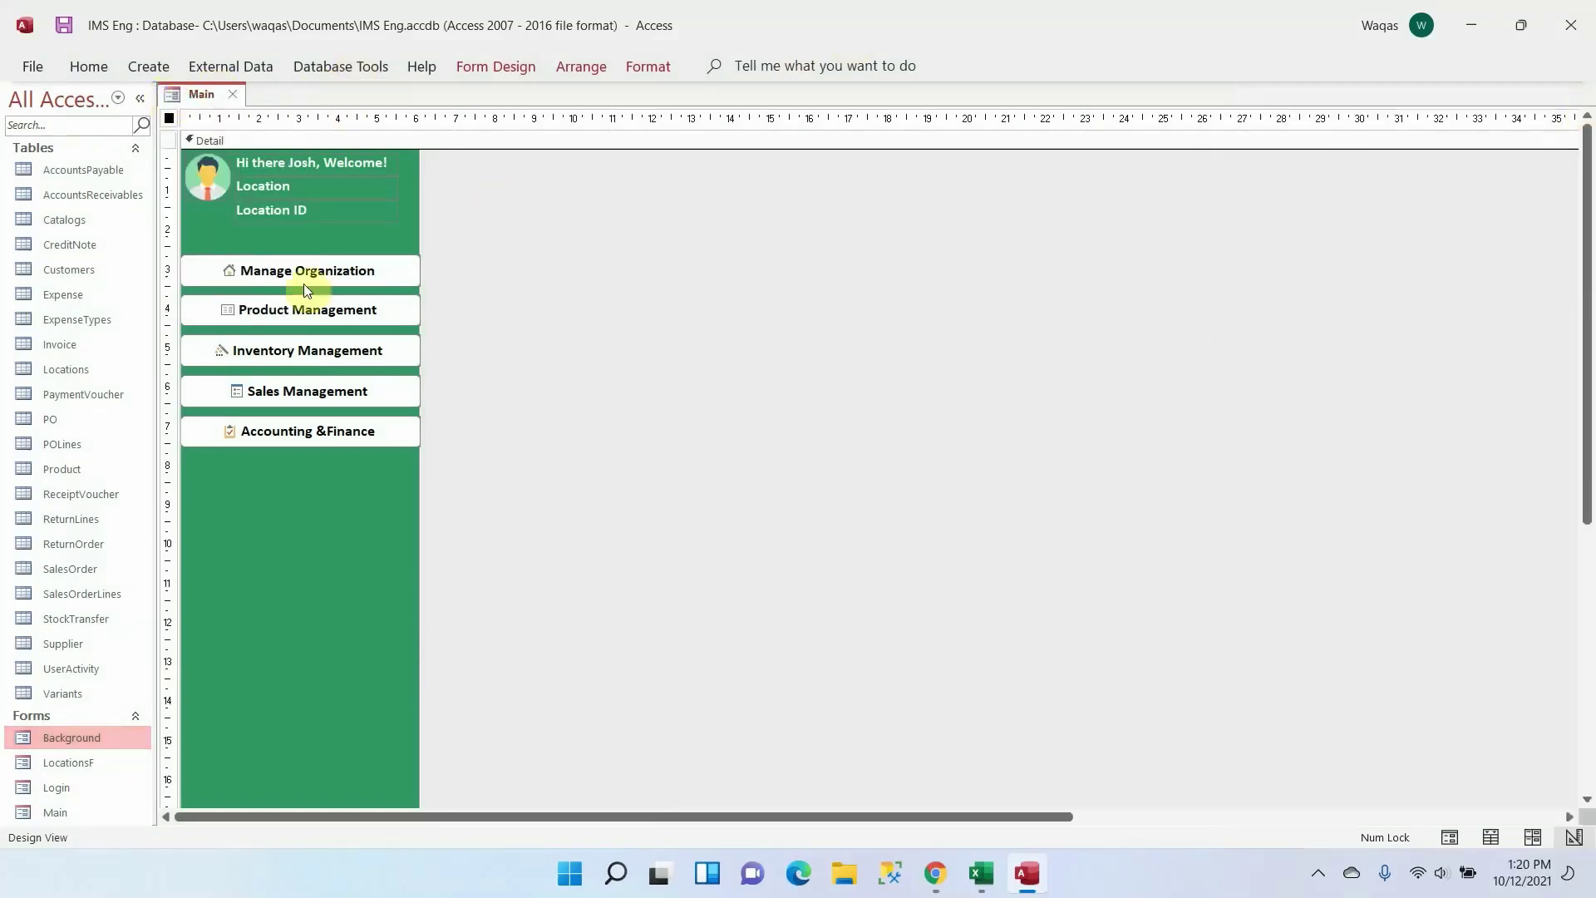
drag(155, 302, 121, 301)
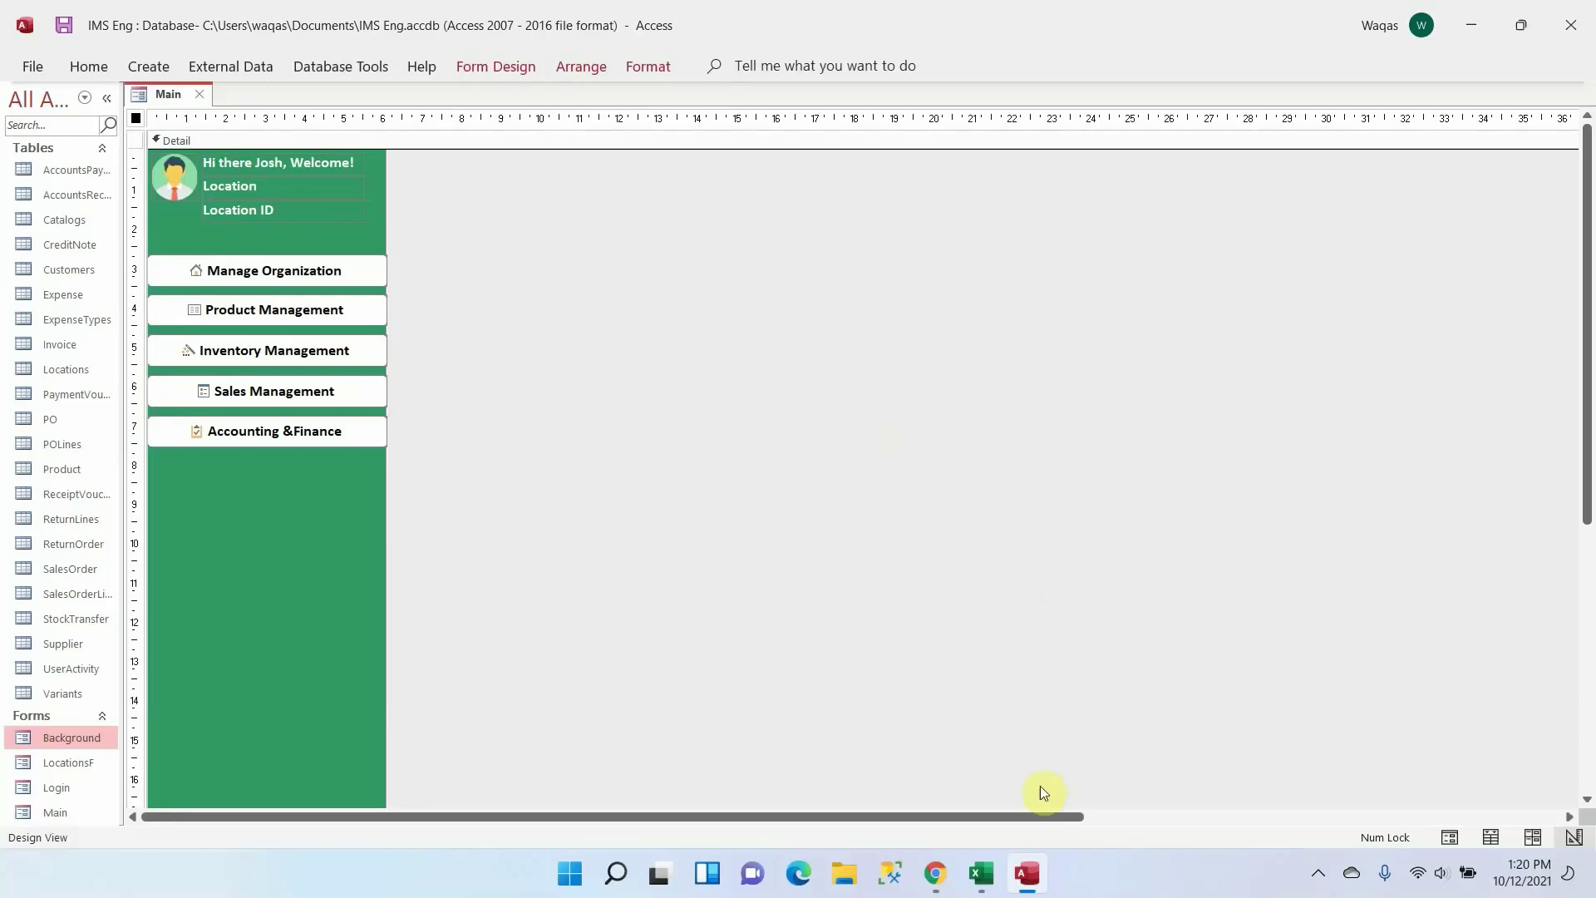
Draw a rectangle about 30.4 cm wide and 1.8 cm high along the form's top edge, beside the green side menu
drag(1043, 810, 1122, 785)
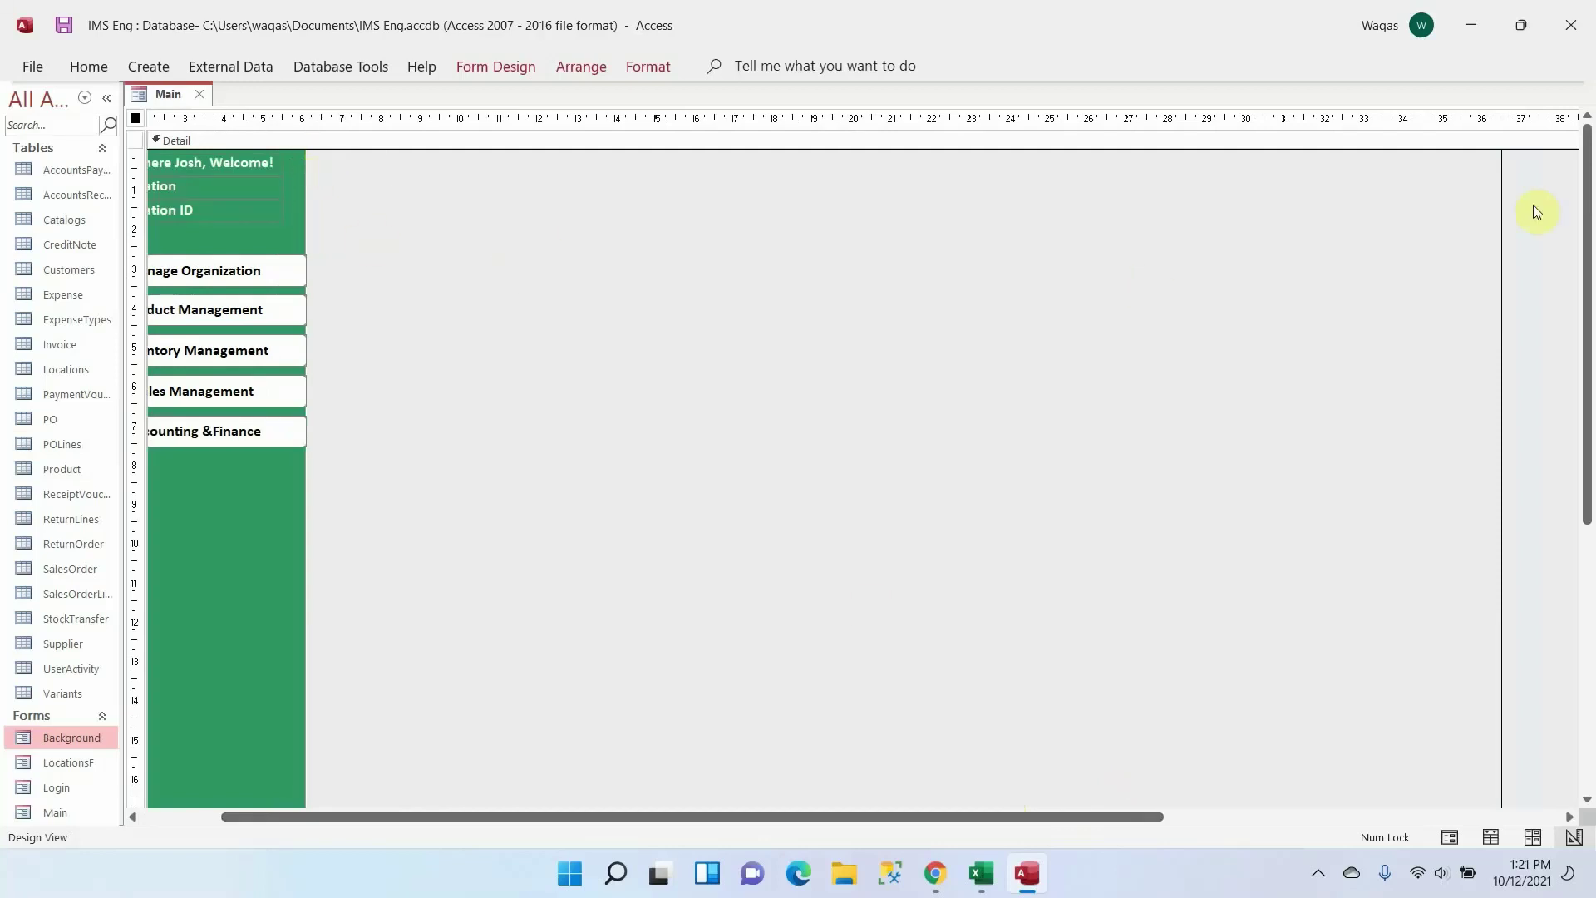
click(533, 72)
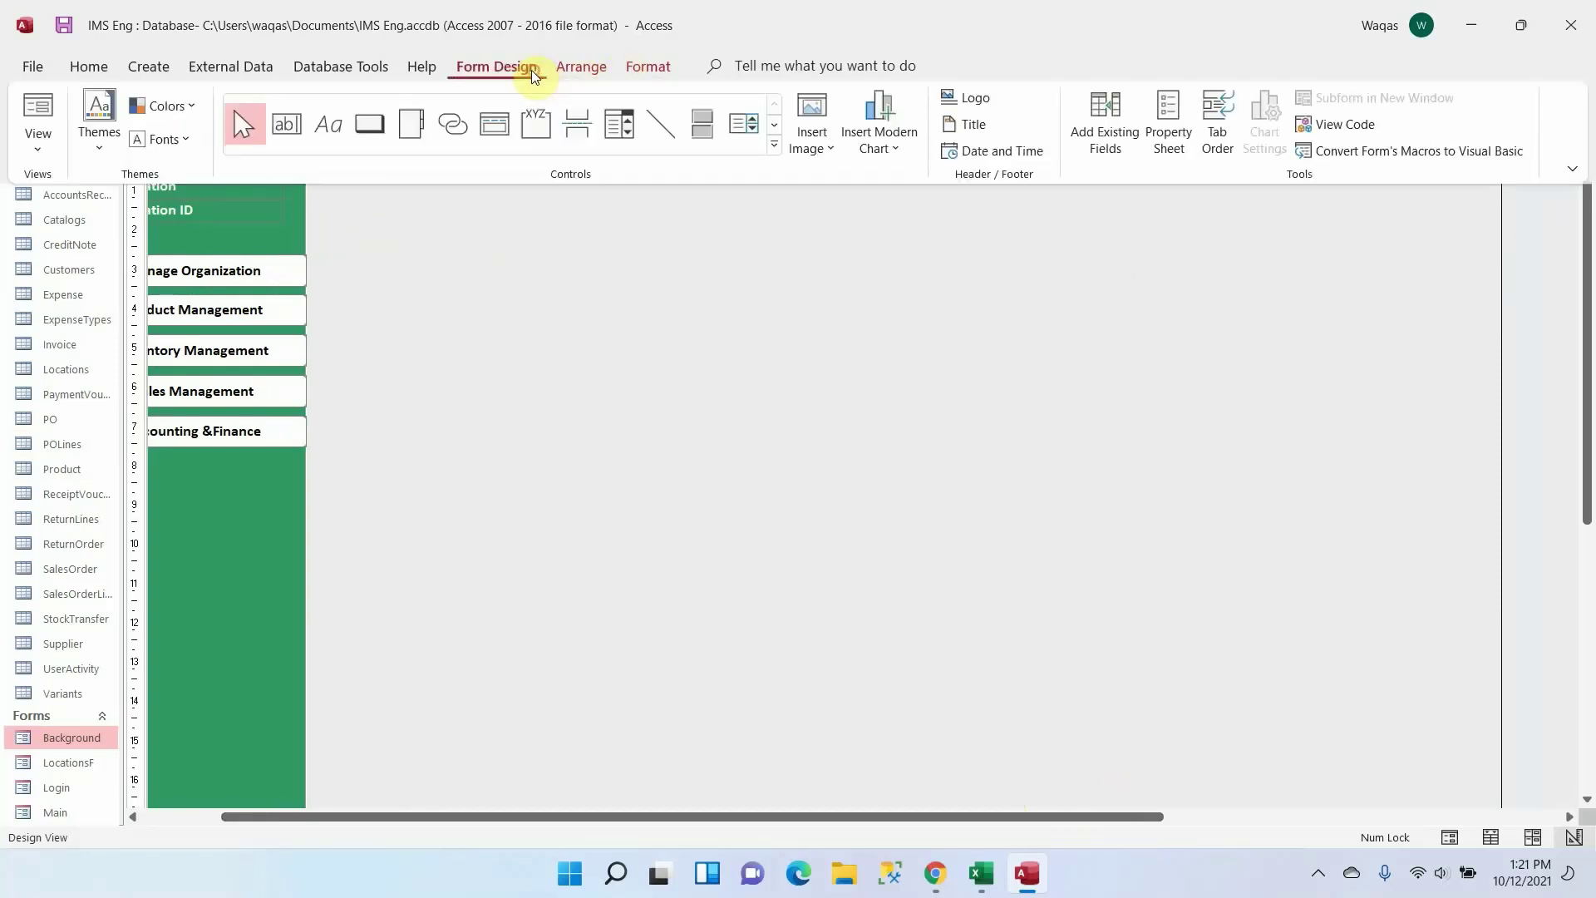
click(772, 126)
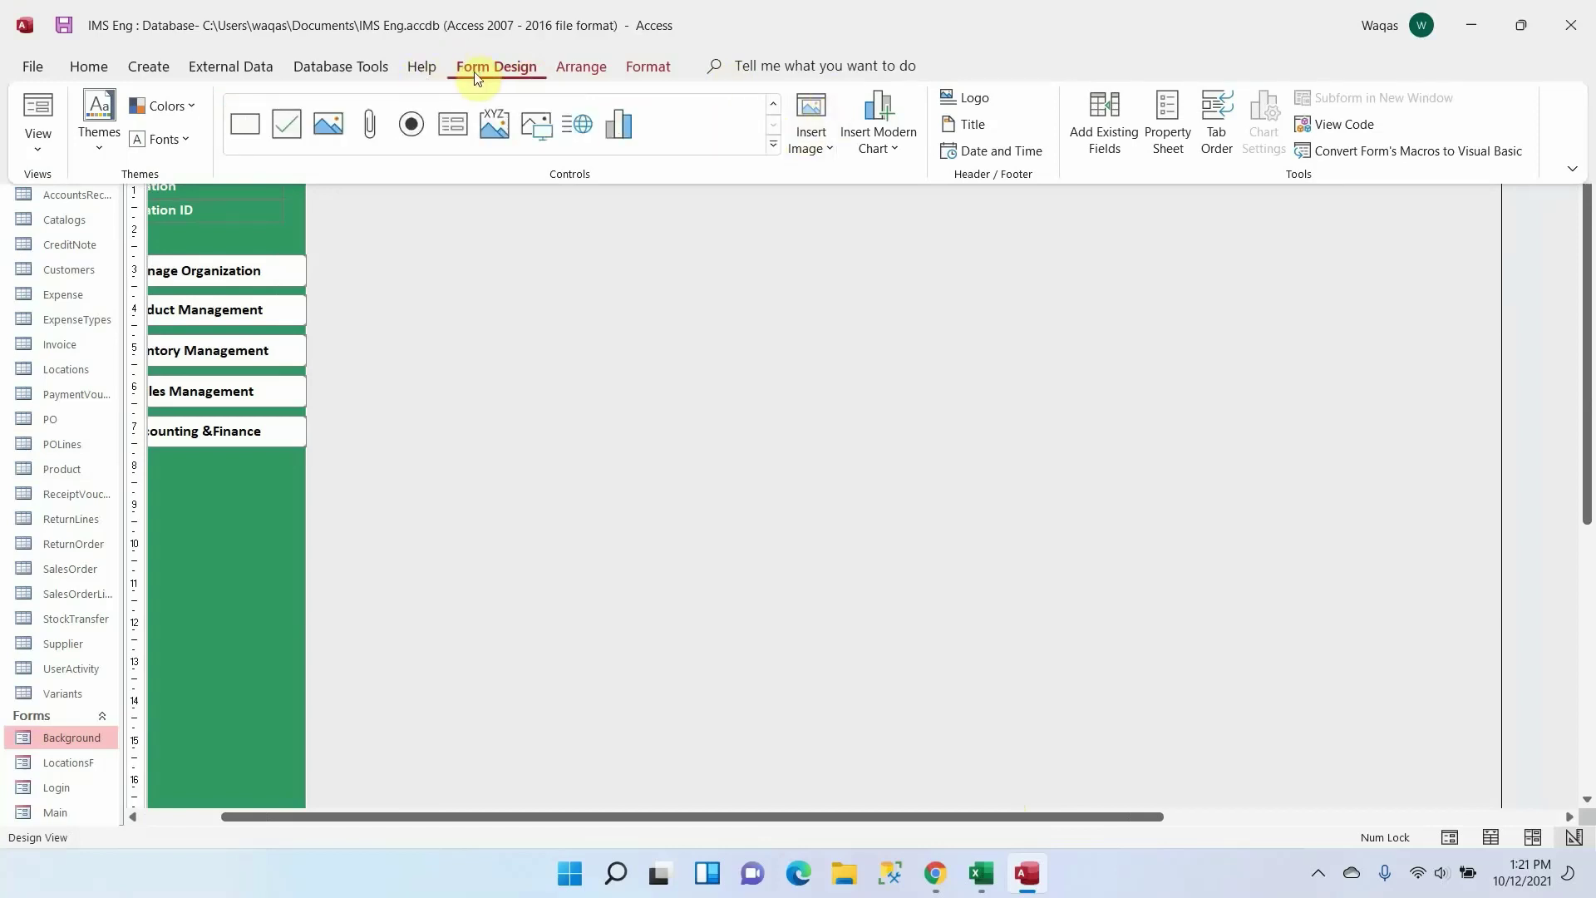
click(247, 126)
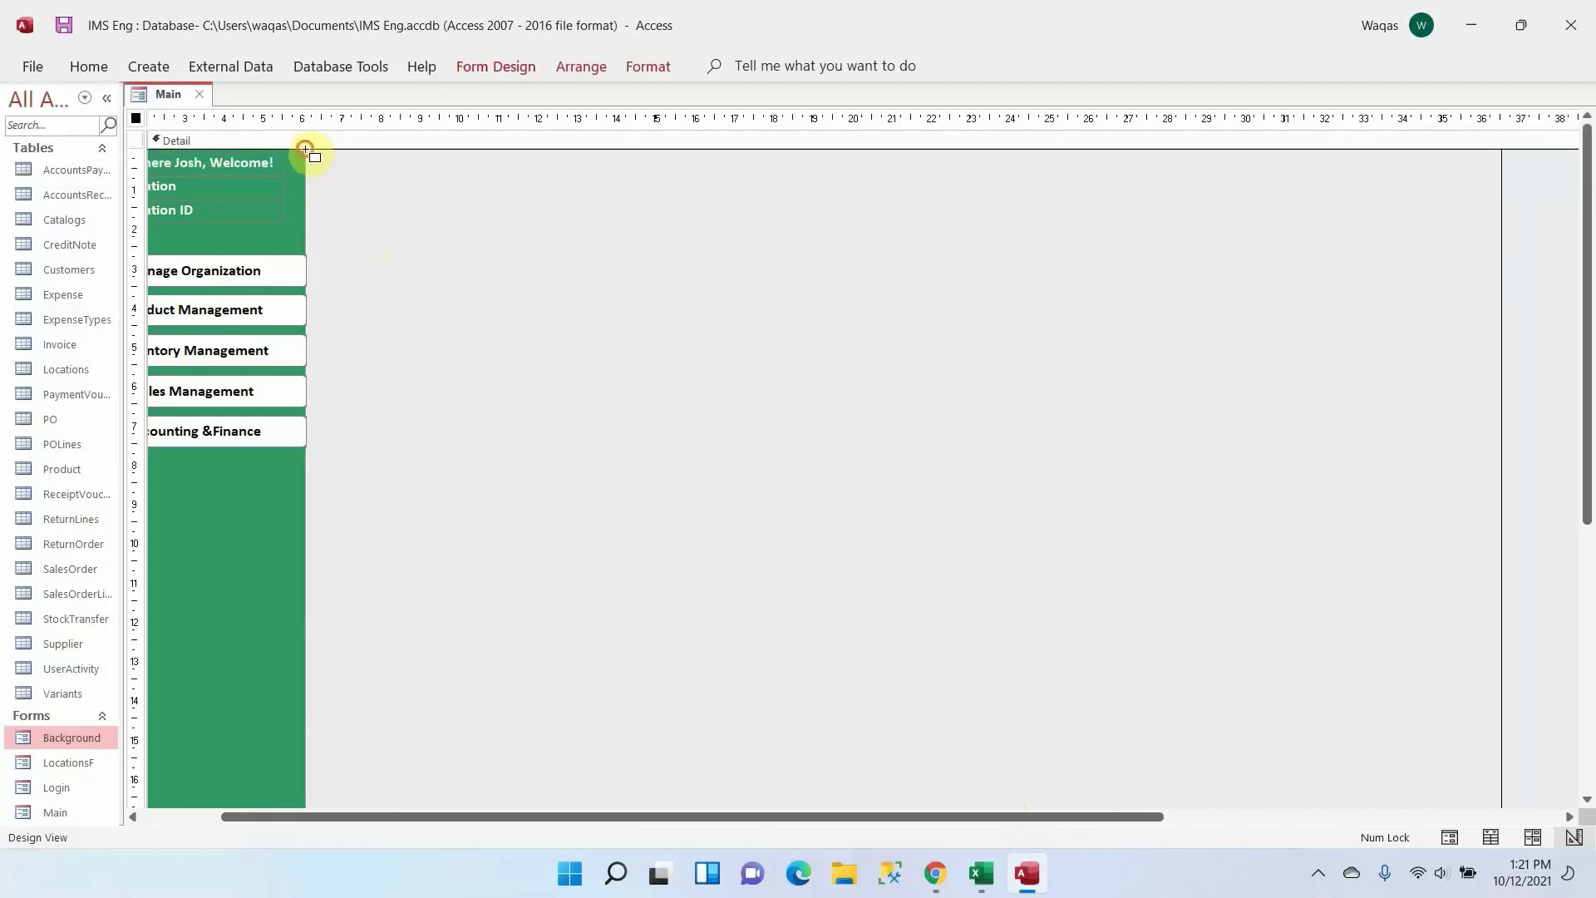
drag(306, 151, 1501, 220)
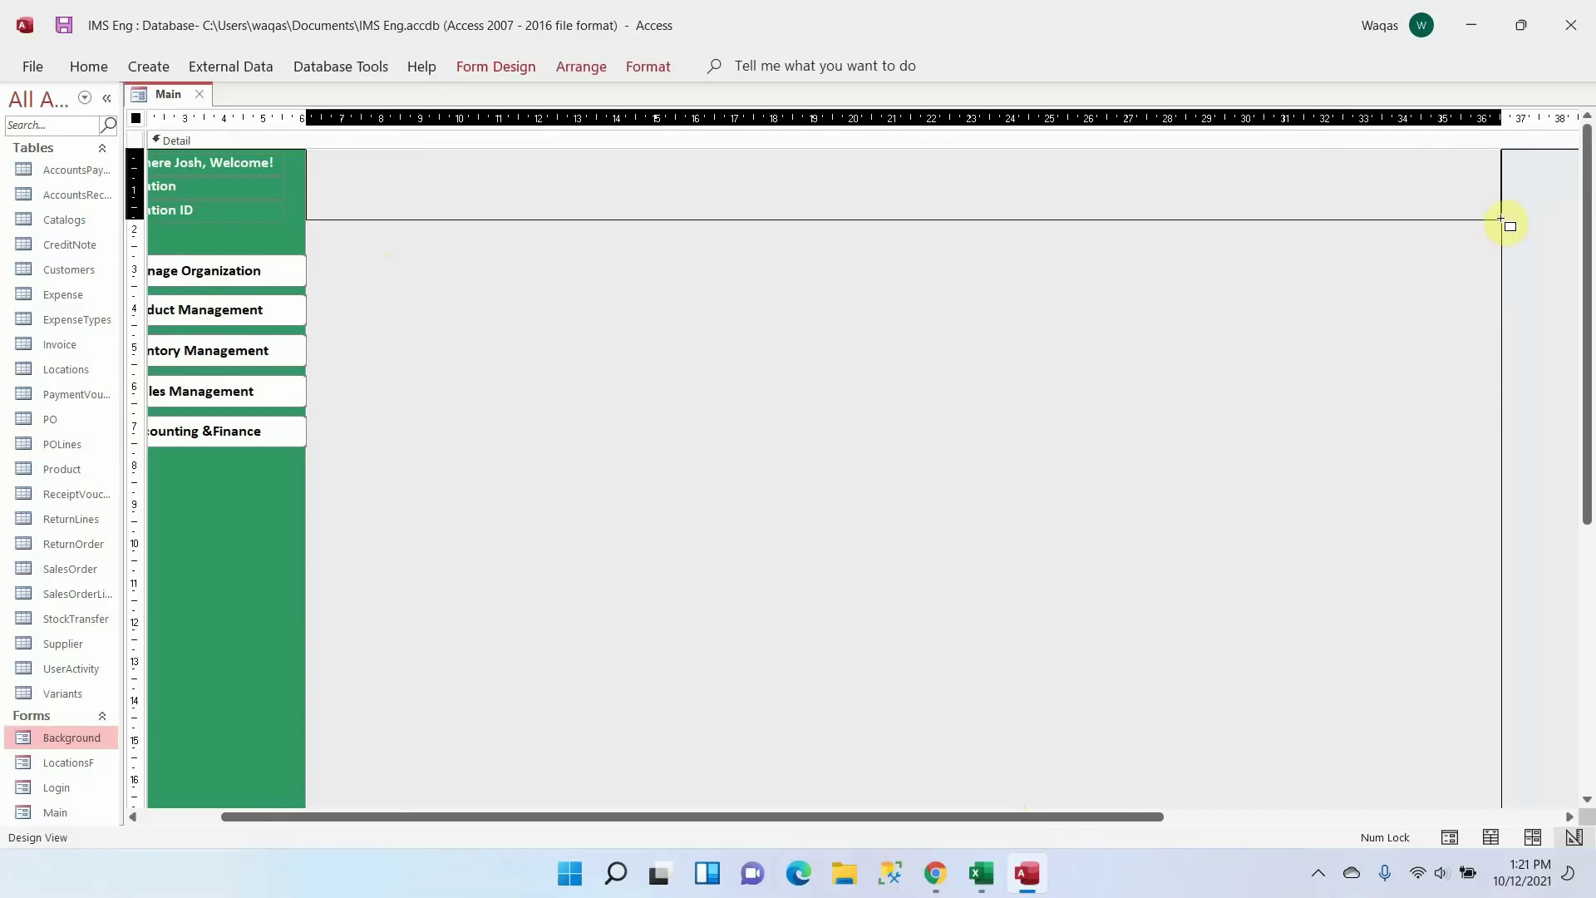
drag(1501, 220, 1502, 220)
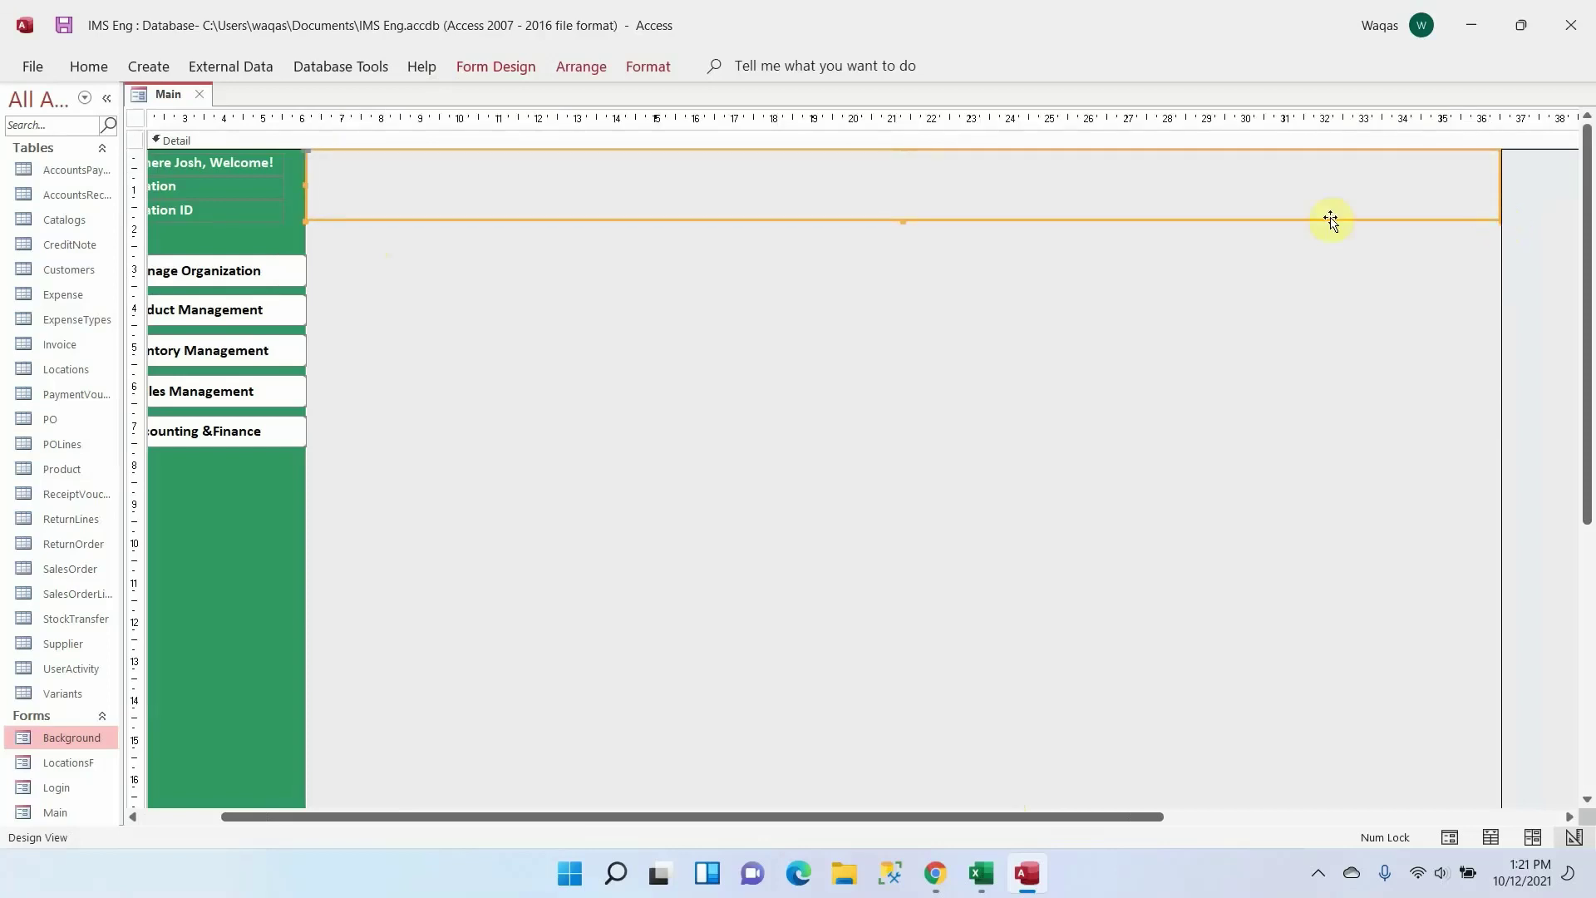
Fill the new rectangle with the gray Text 1, Lighter 50% and make its outline transparent
click(643, 68)
click(1011, 98)
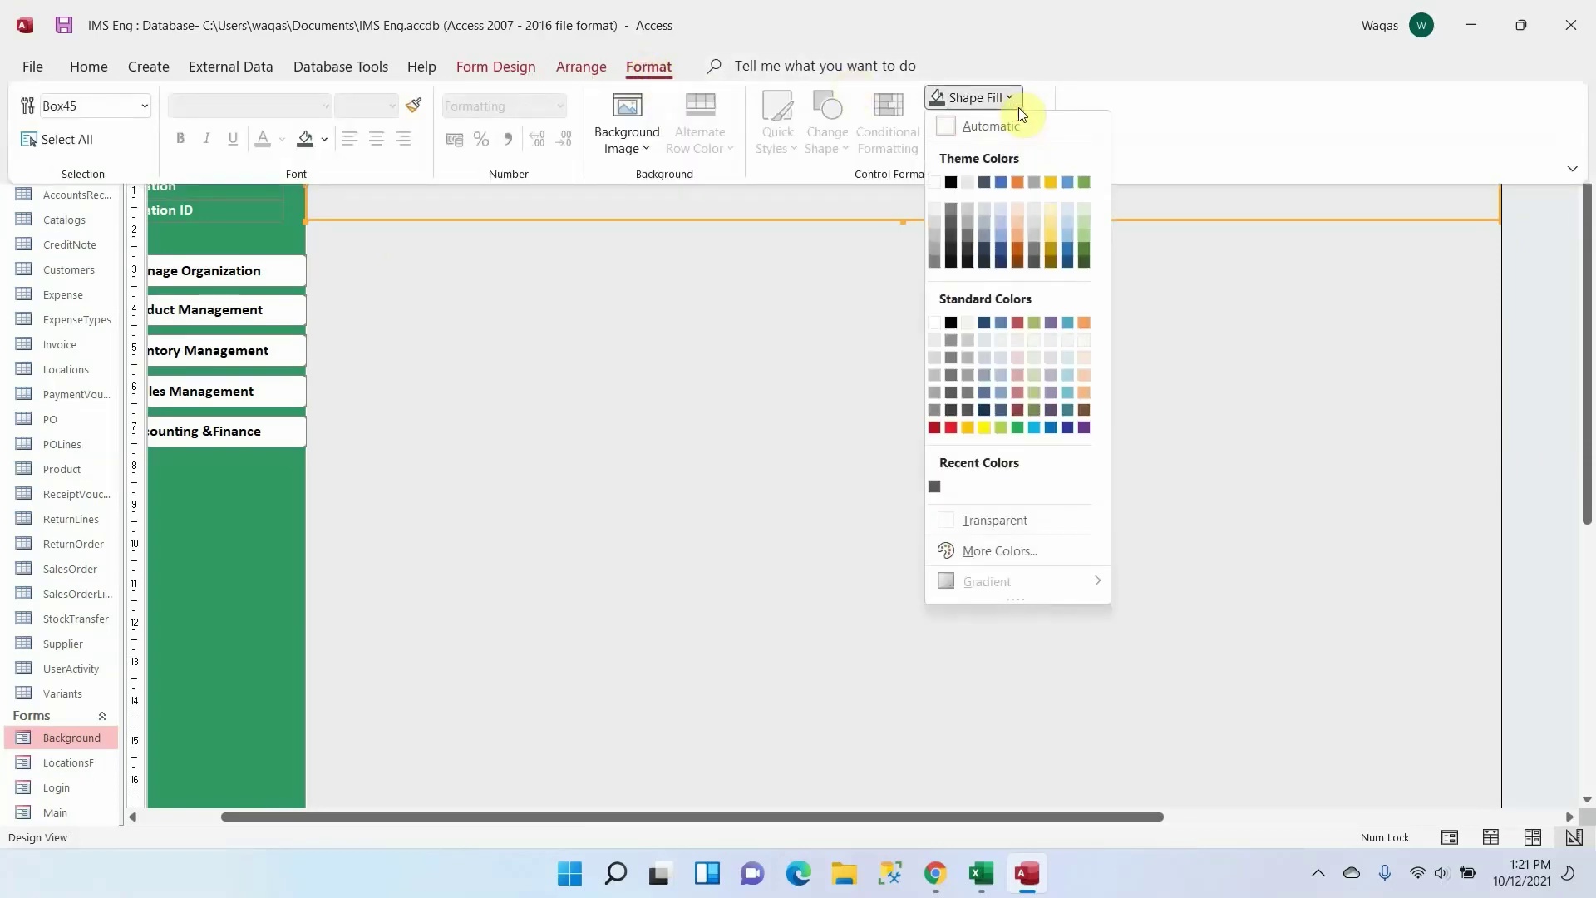
click(954, 207)
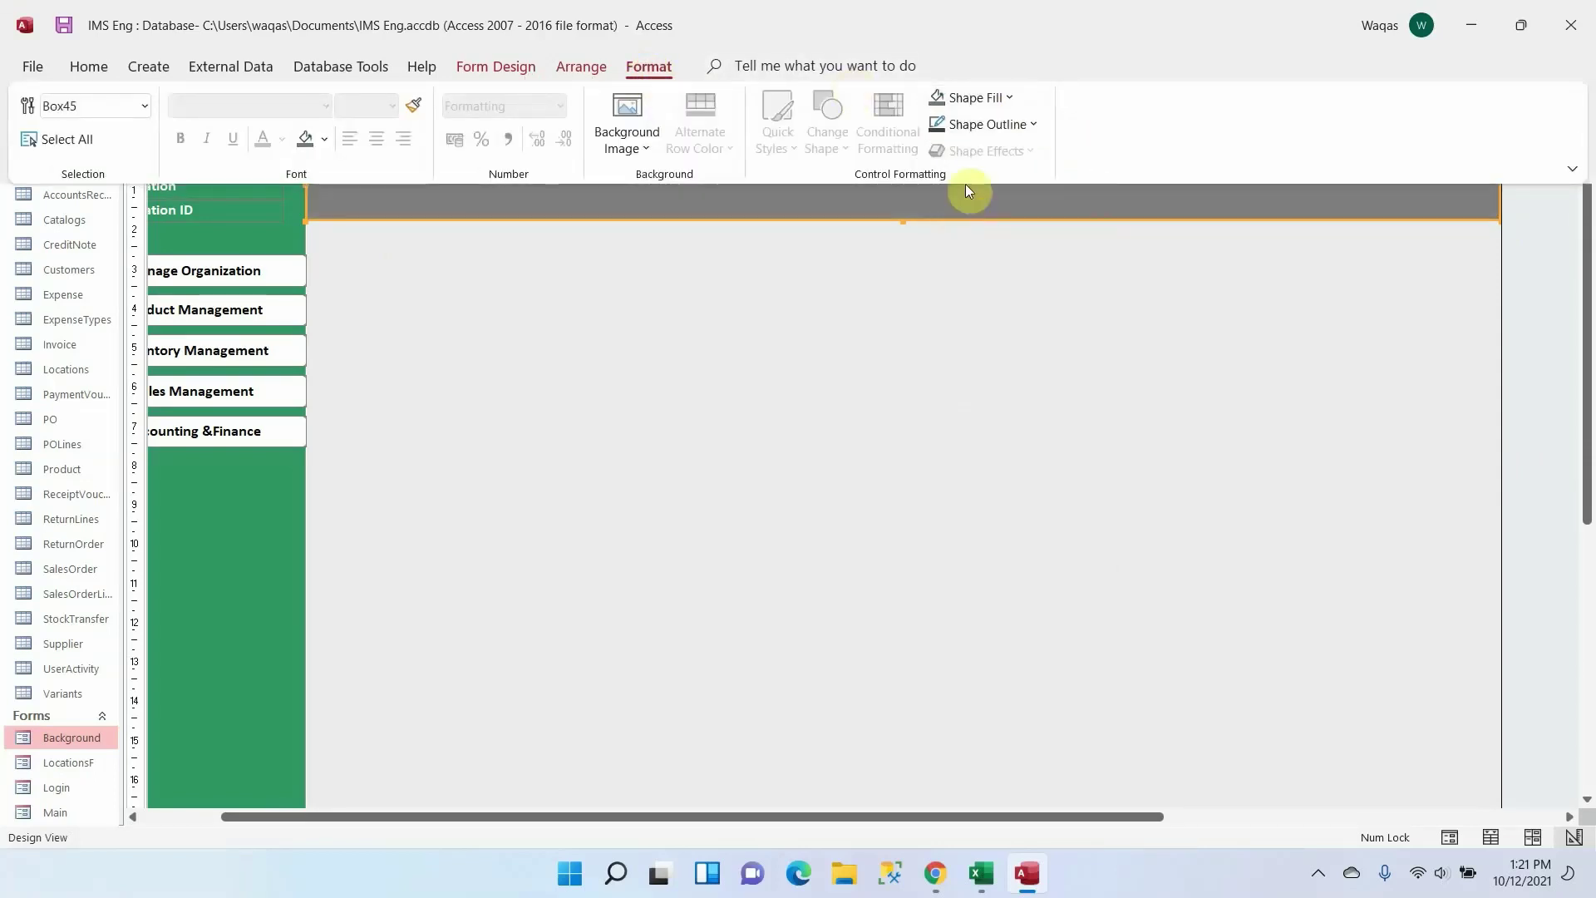
click(1019, 126)
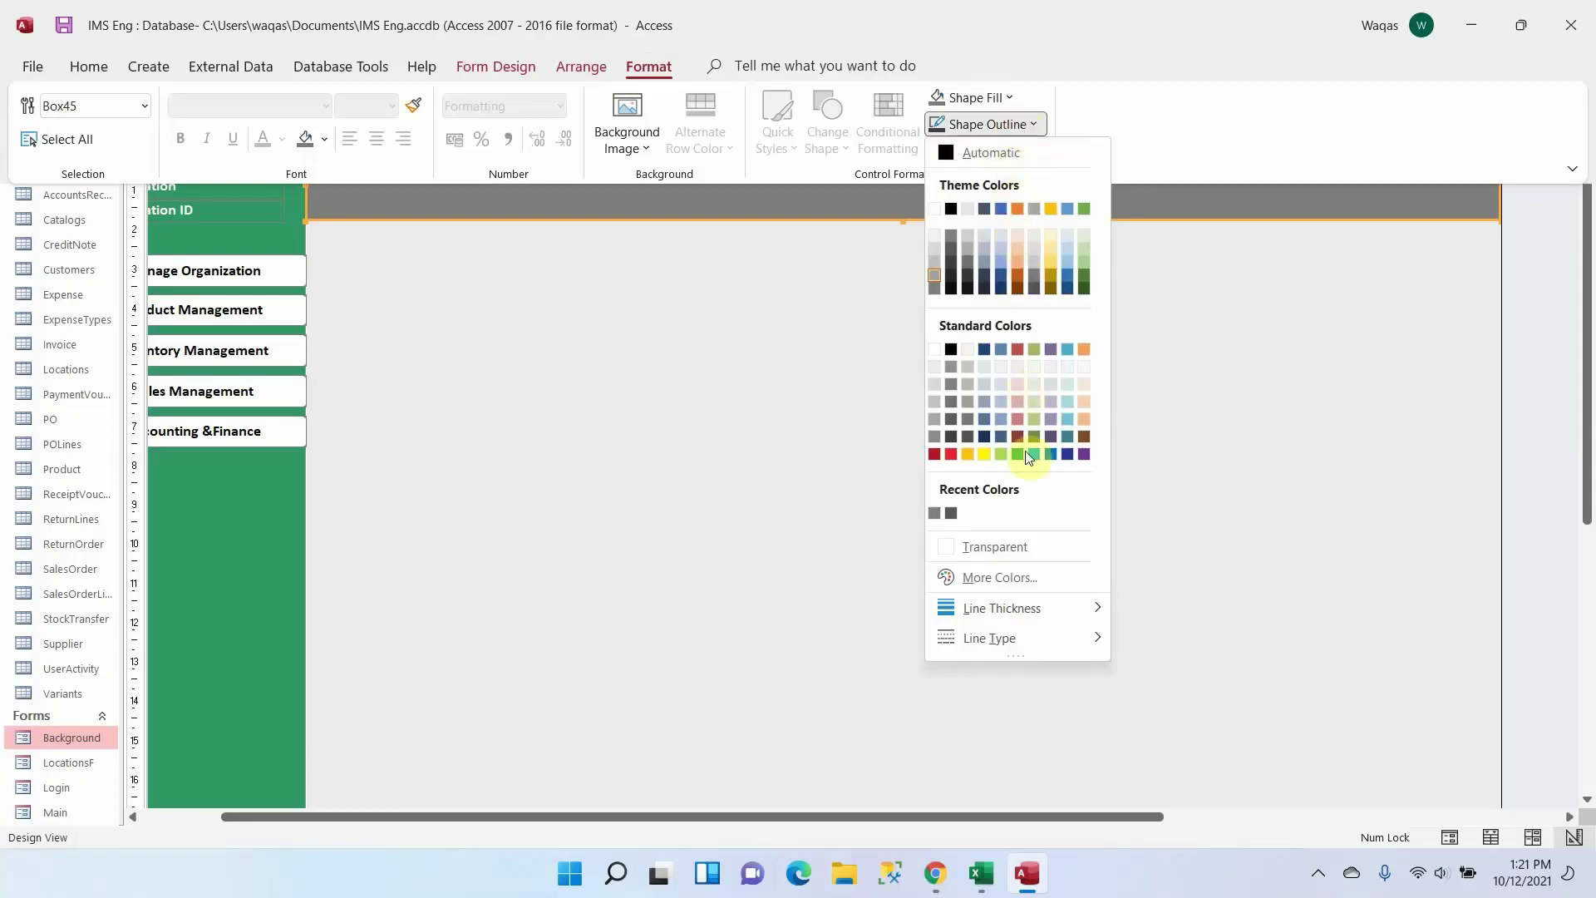
click(1011, 549)
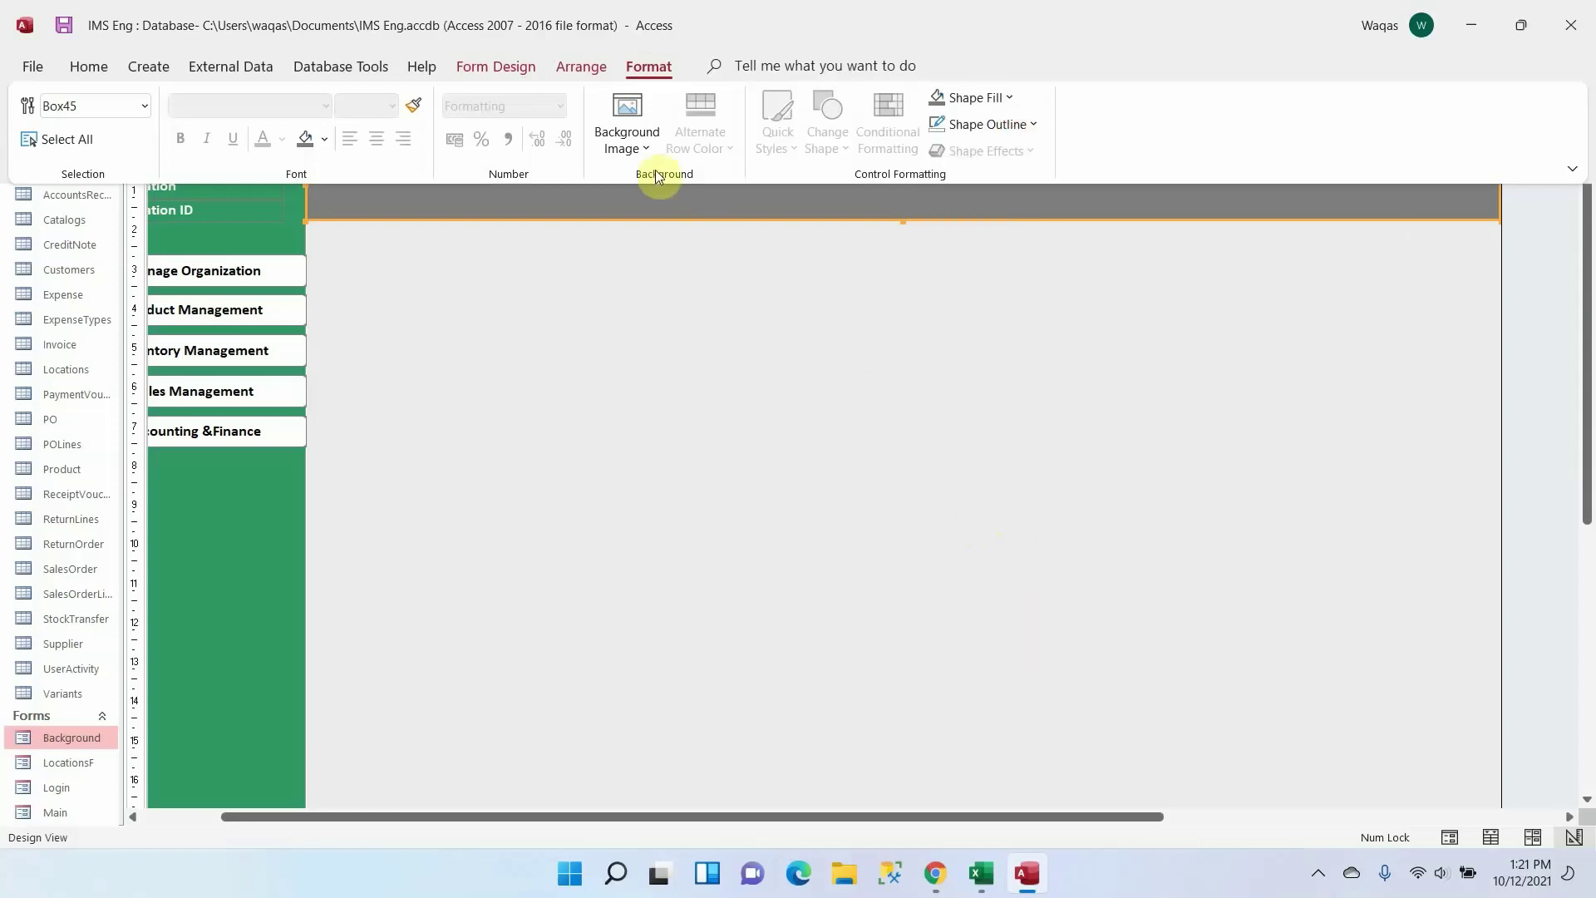
Set the gray rectangle's Horizontal Anchor property to Both
click(520, 72)
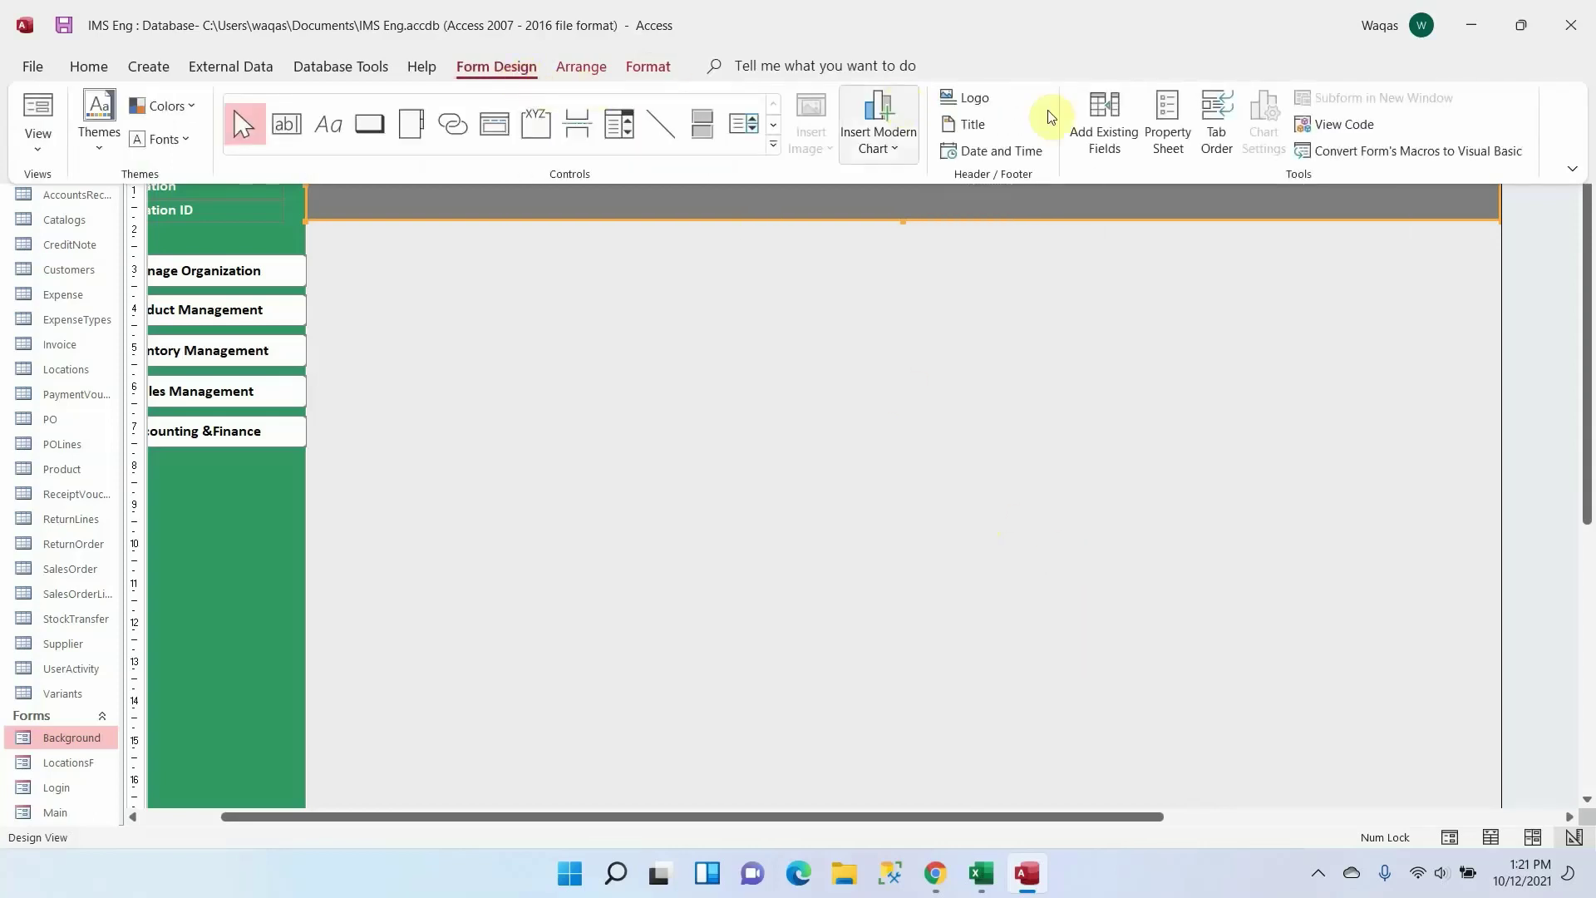
click(1163, 137)
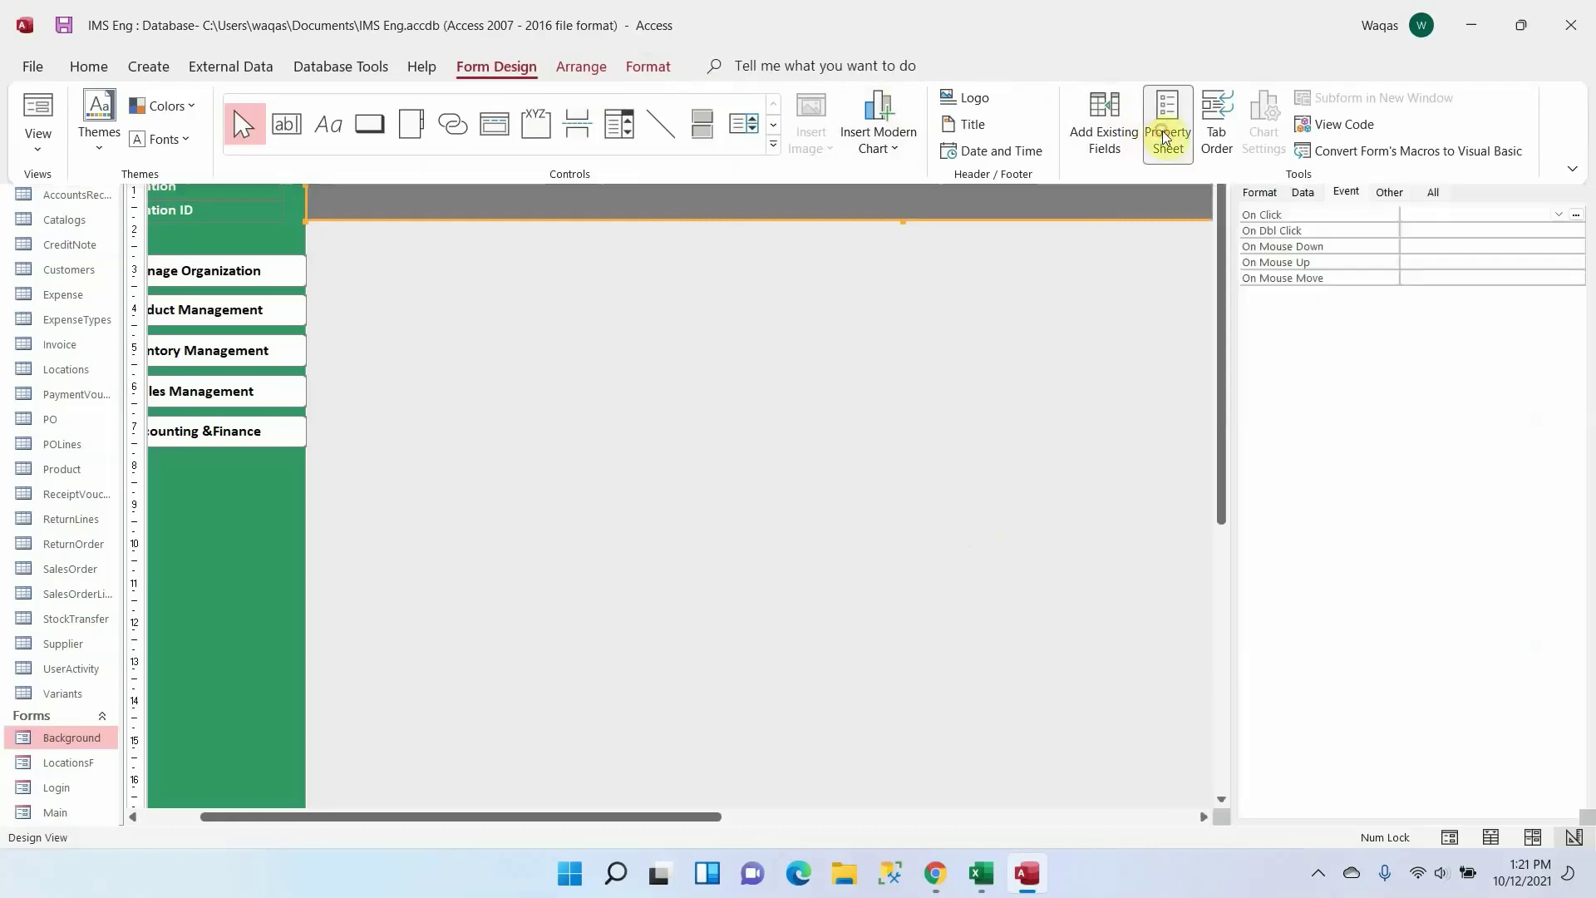
click(1261, 193)
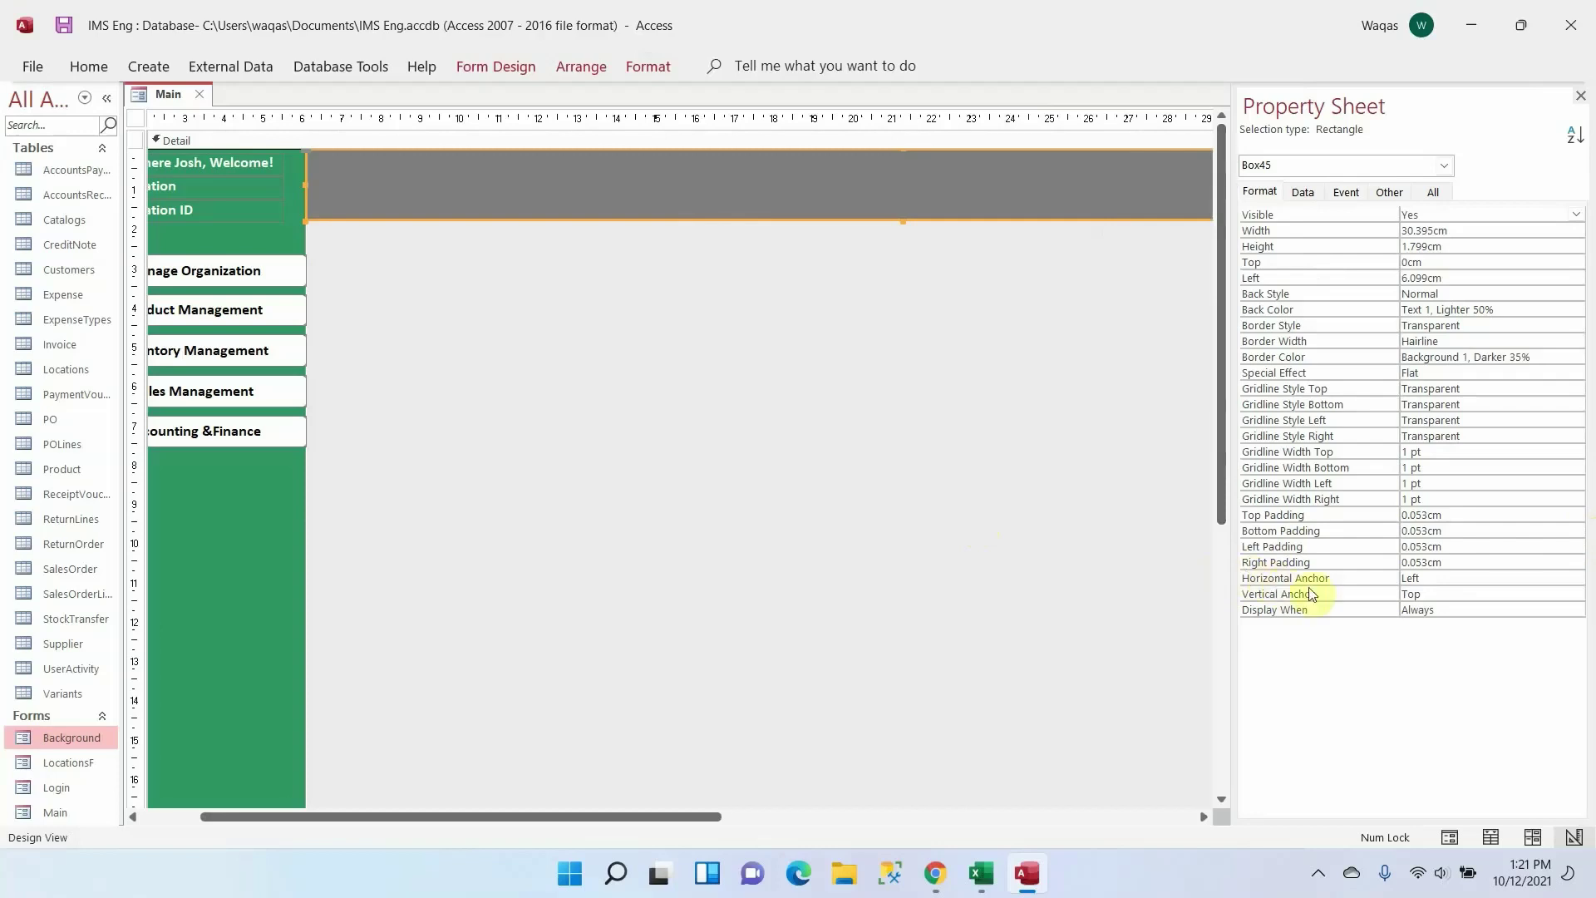
click(1429, 578)
click(1576, 577)
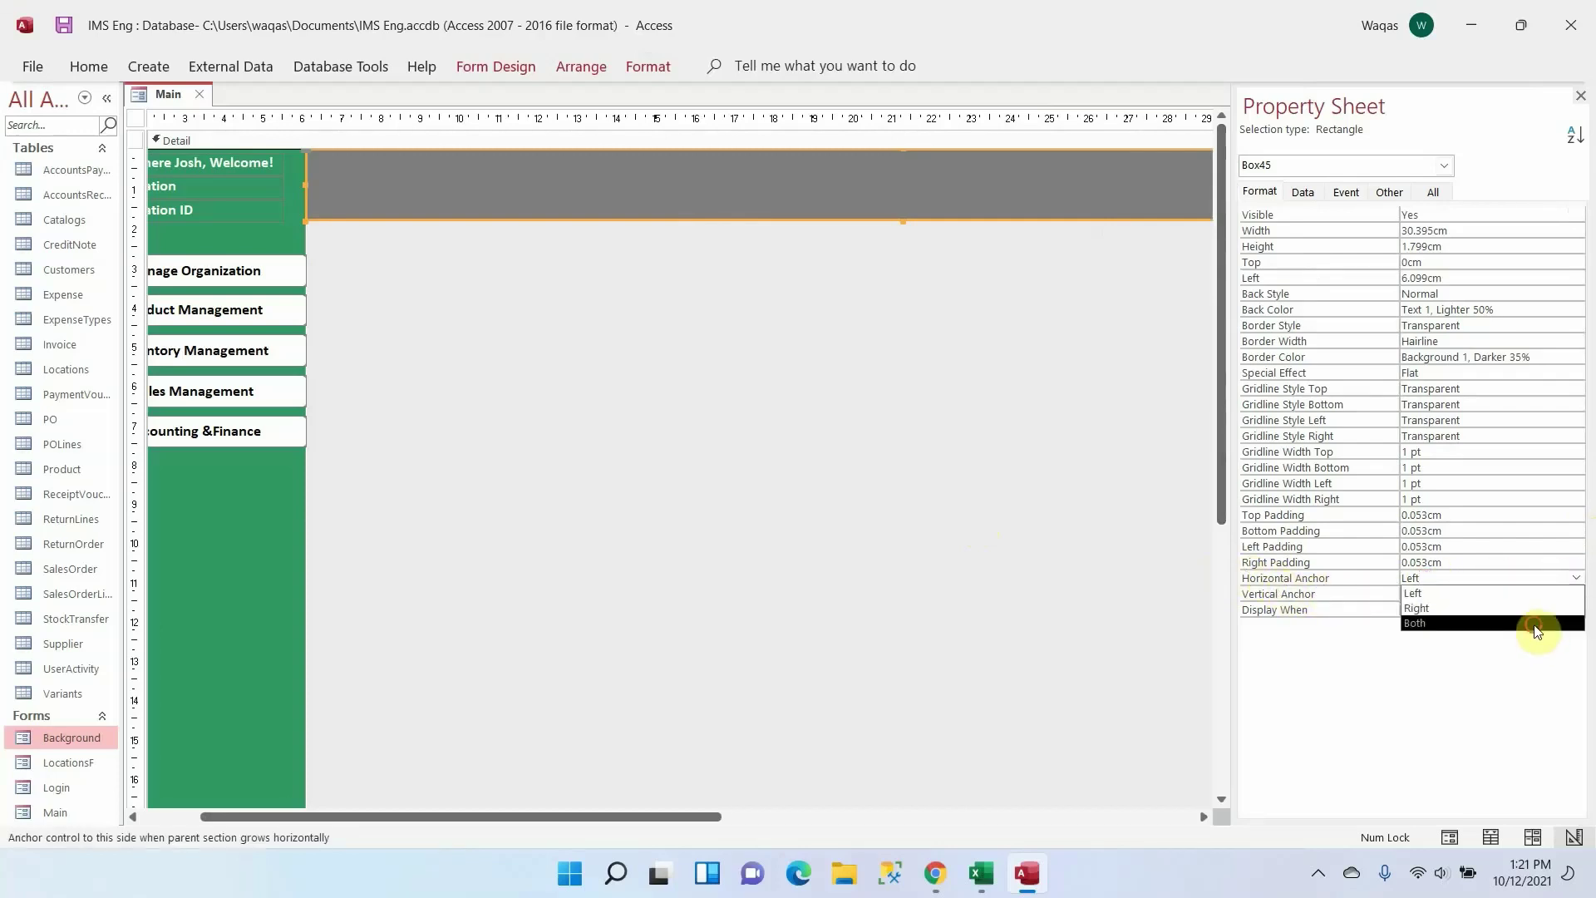
click(1538, 624)
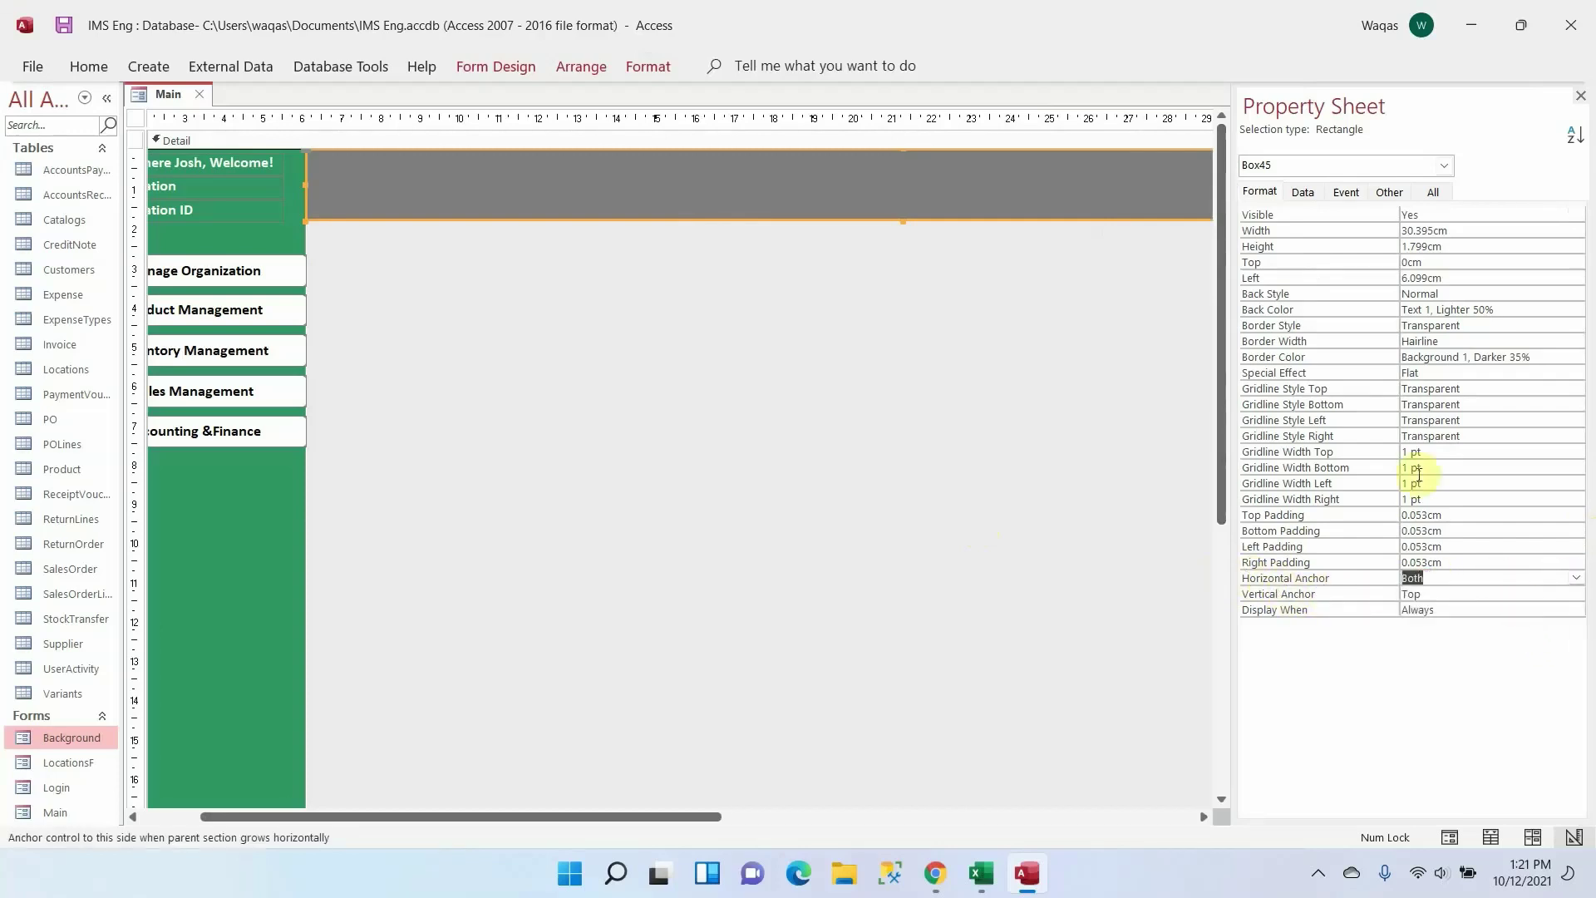
Rename the gray rectangle as SubMenu
click(1386, 195)
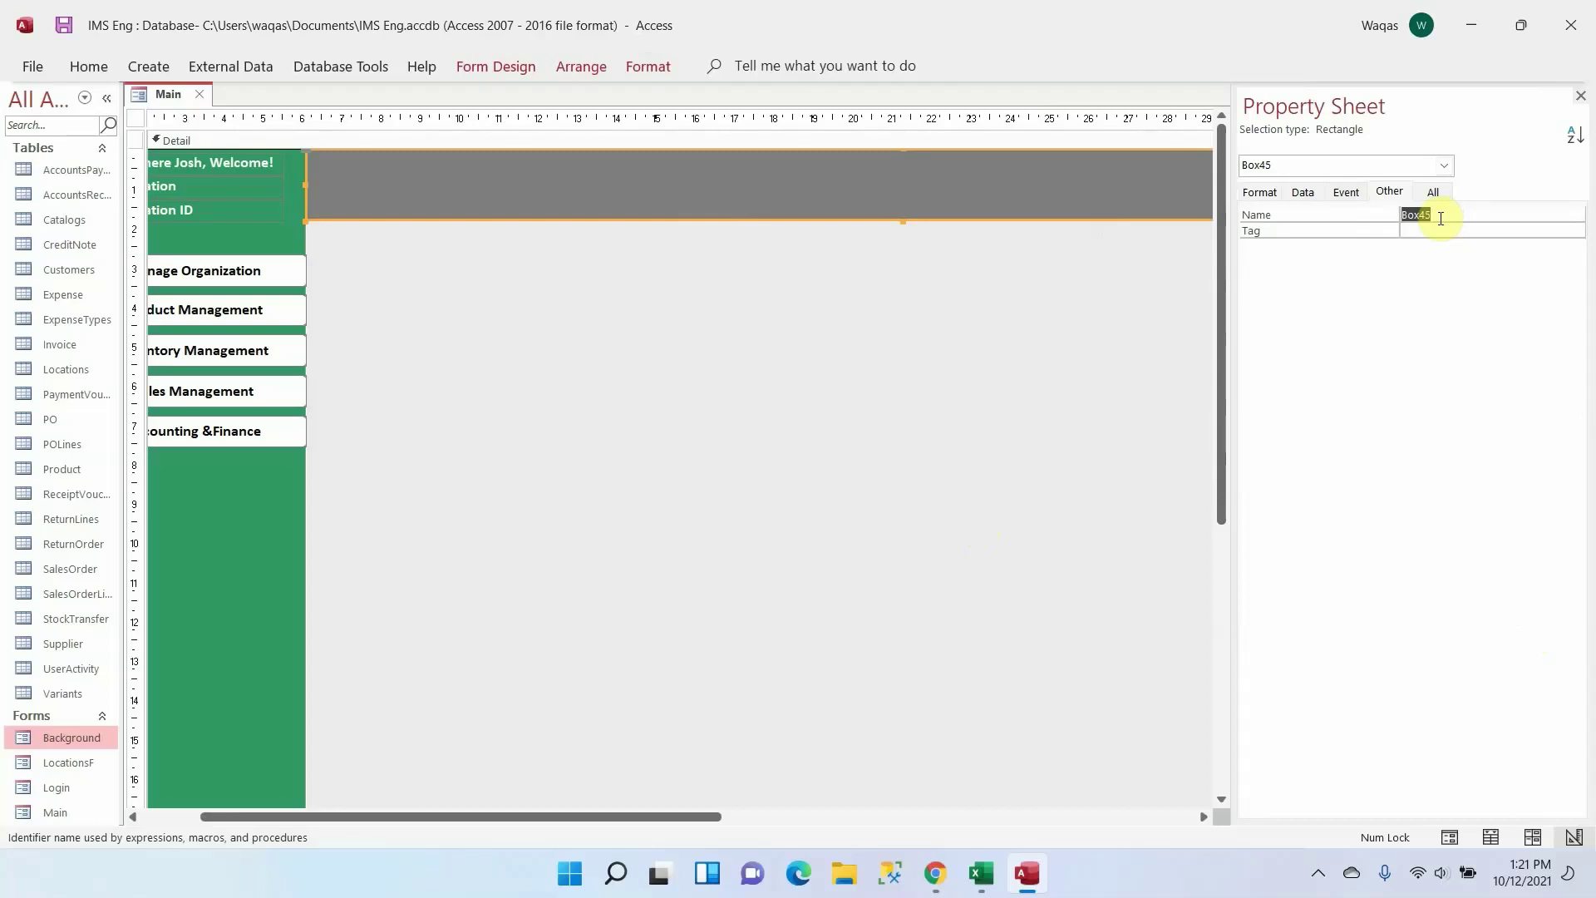
text(SubMenu)
key(Return)
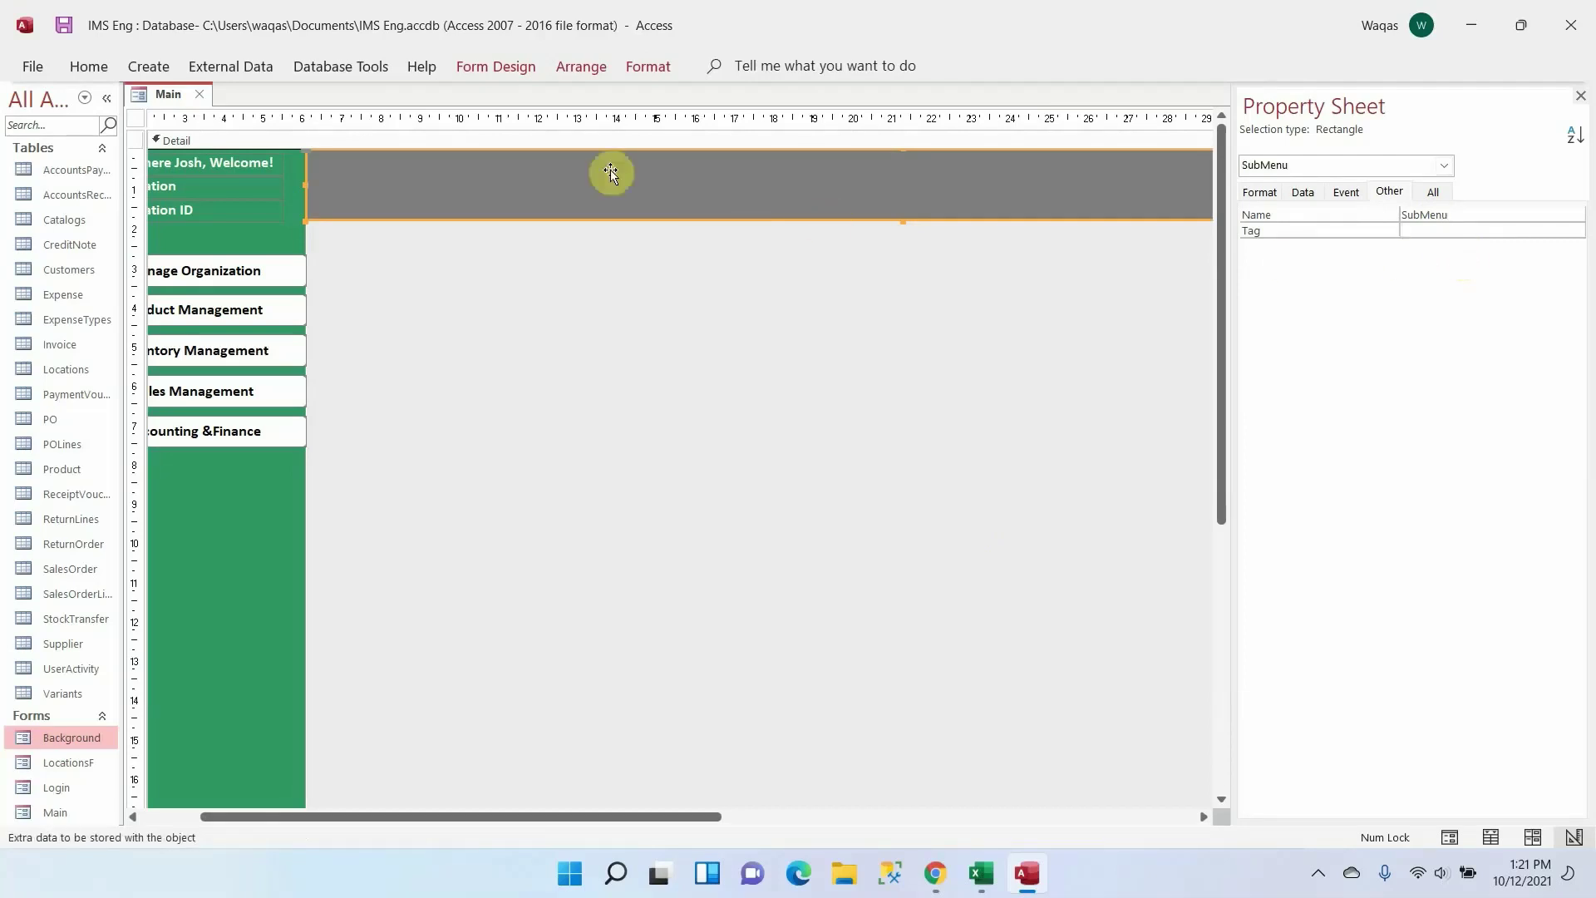
Preview the main form in Form View to check the gray bar, and return to Design View
right_click(142, 91)
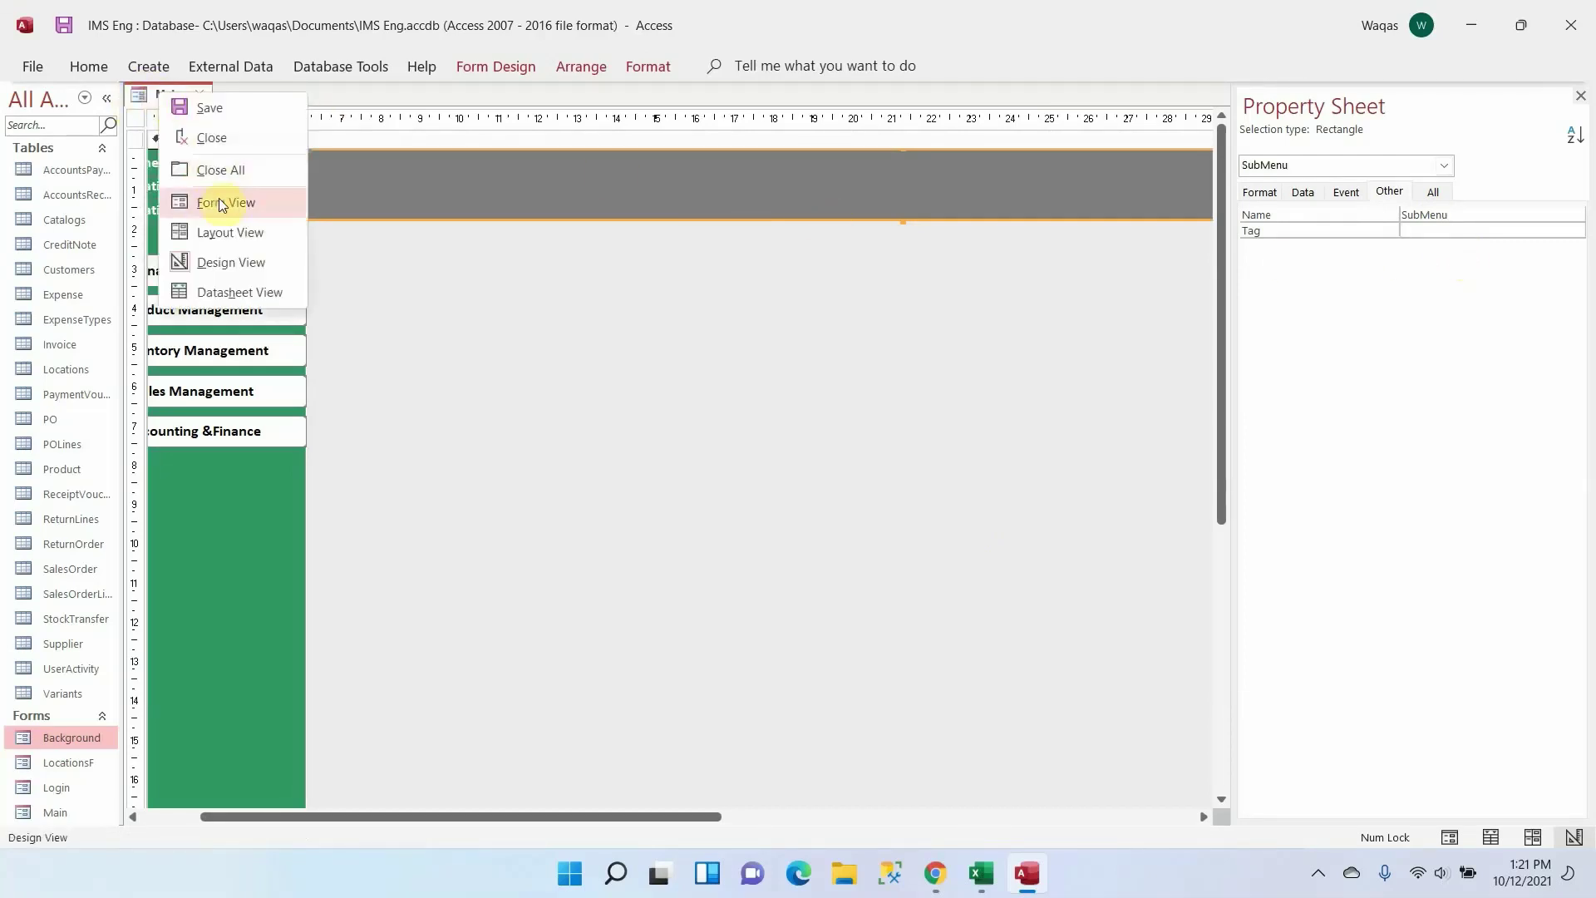
click(218, 197)
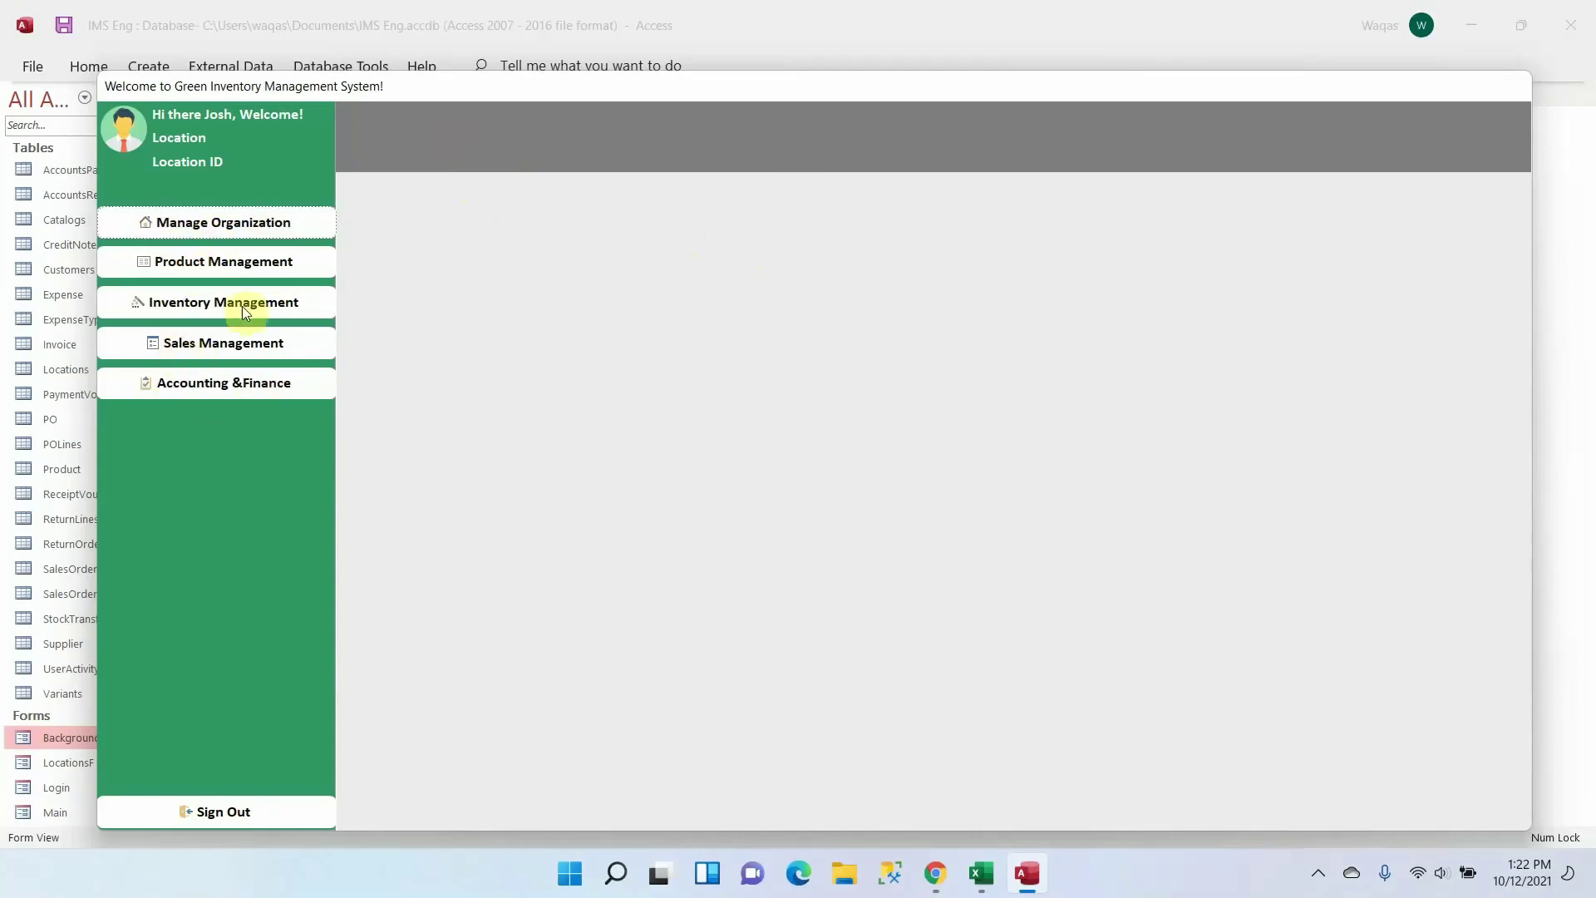
right_click(784, 256)
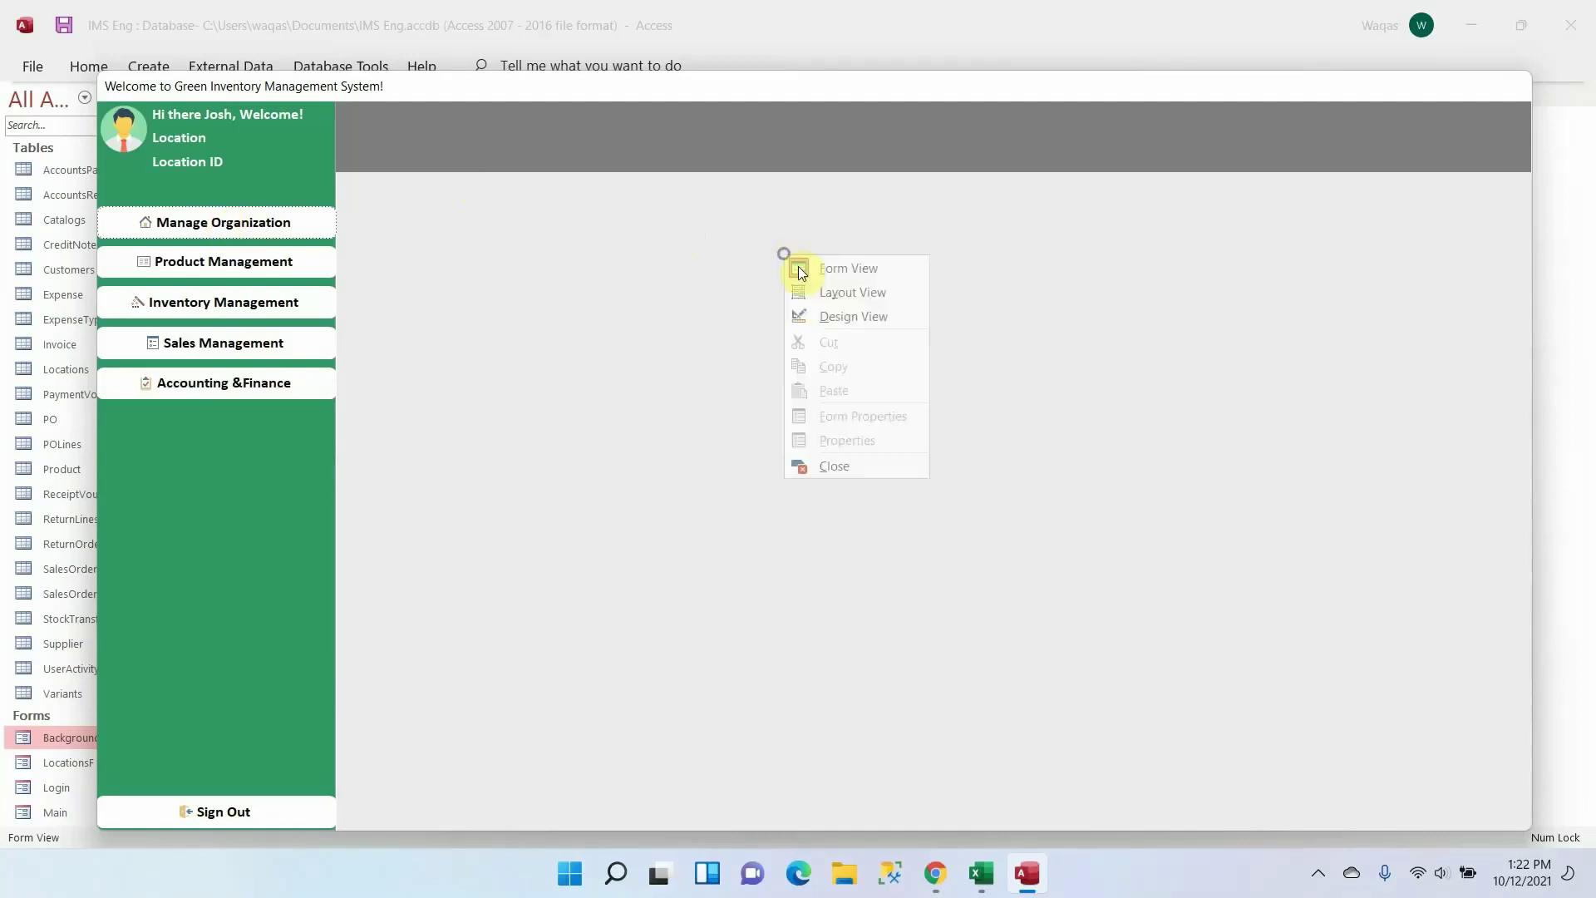
click(828, 319)
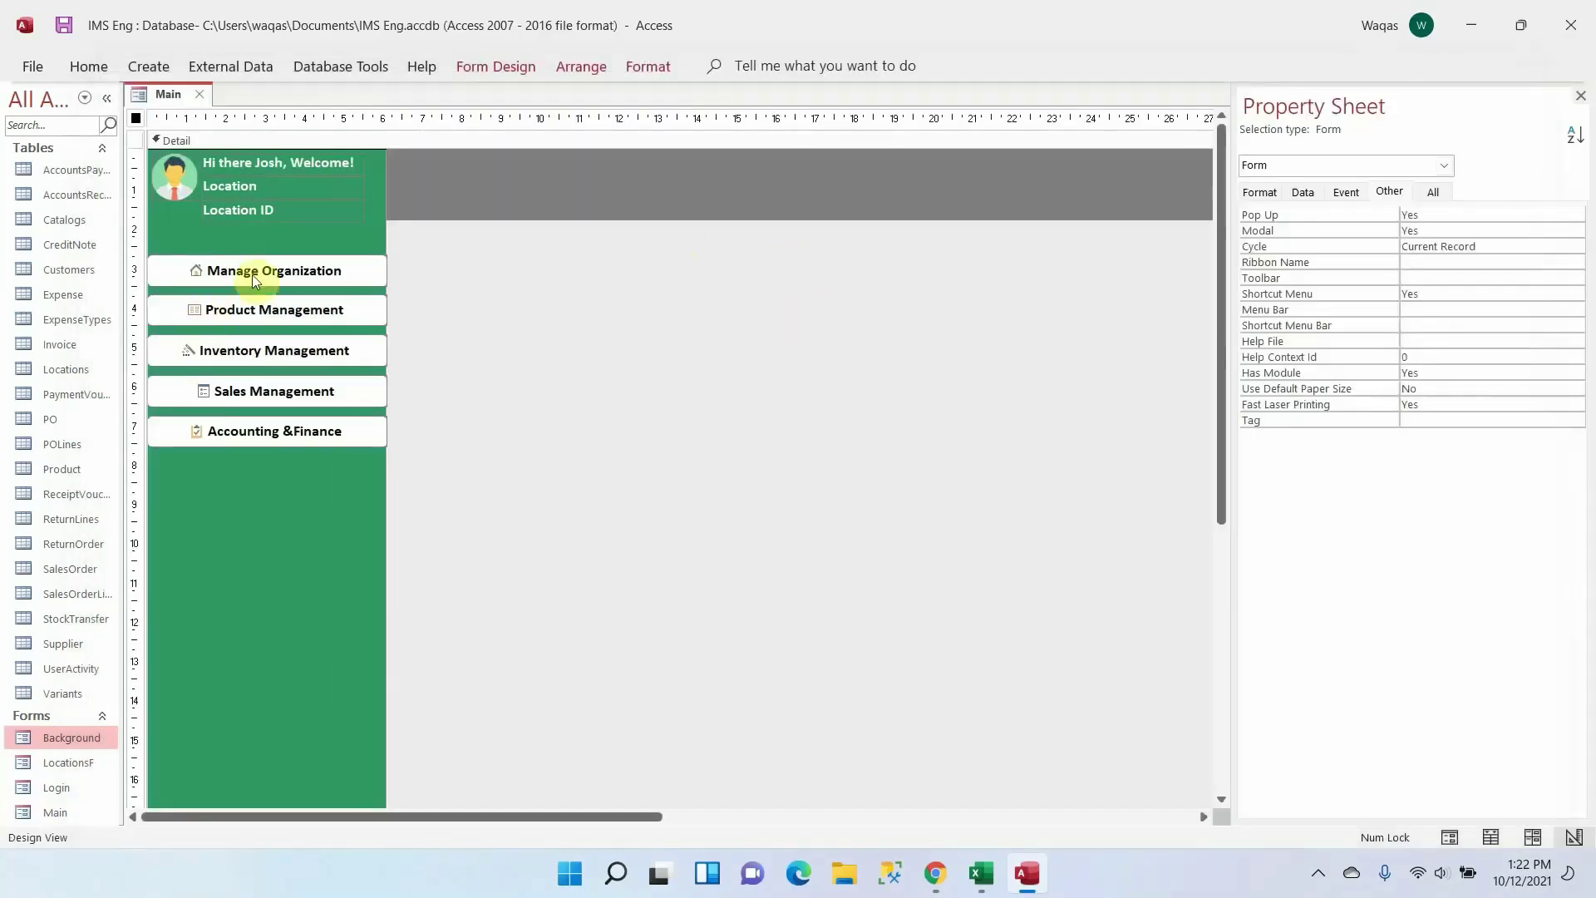
Duplicate the Manage Organization button and place the copy on the gray bar, close to the side menu
click(252, 272)
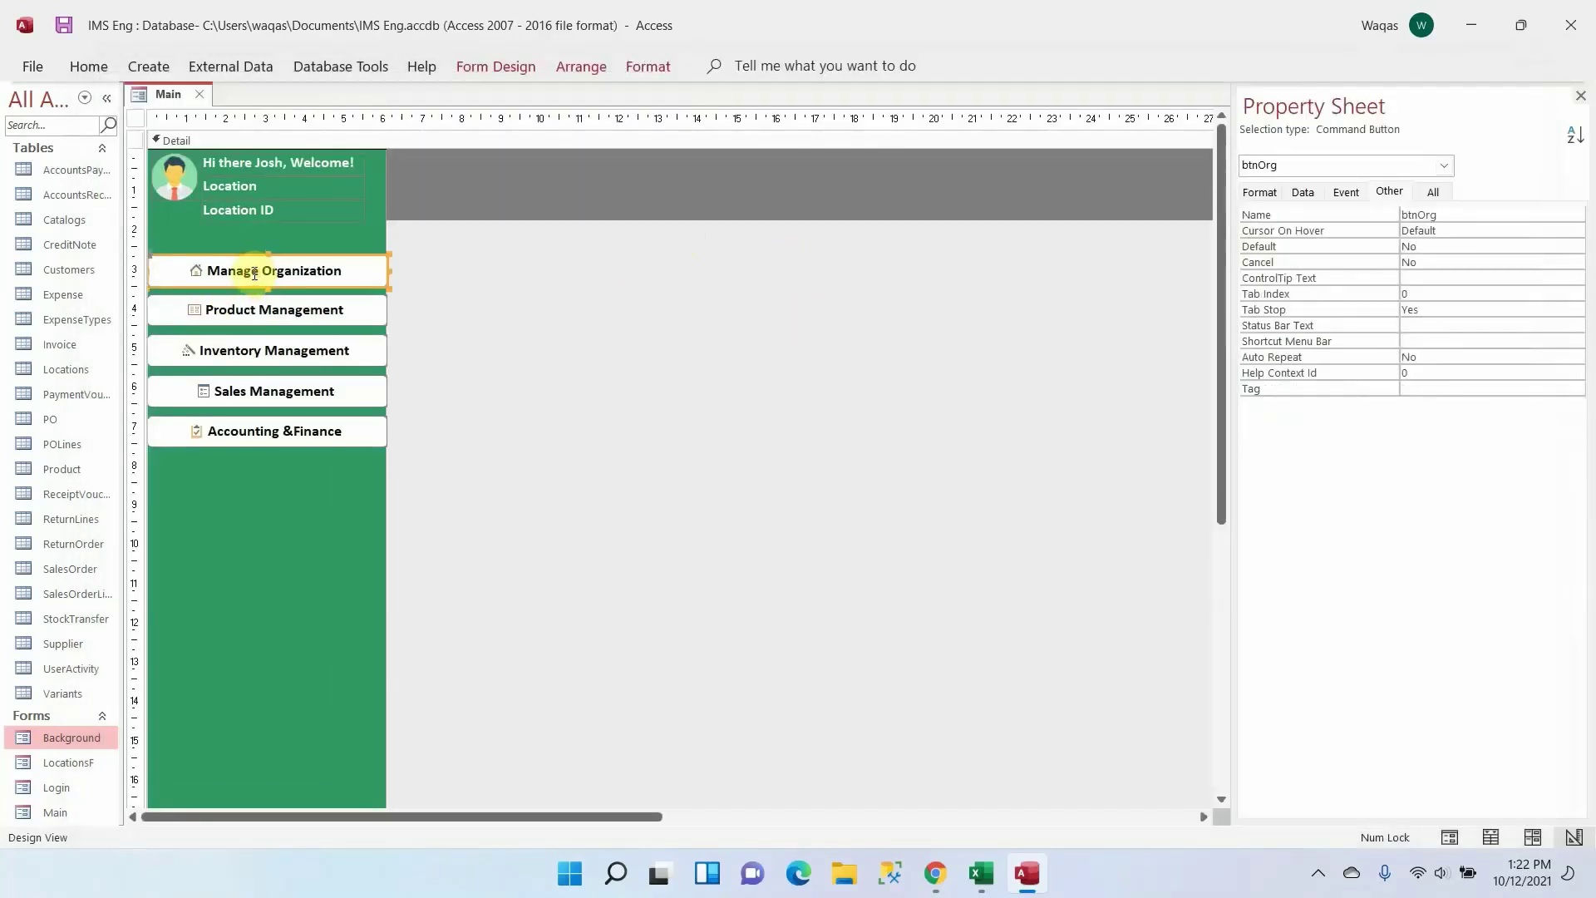
key(ctrl+c)
key(ctrl+v)
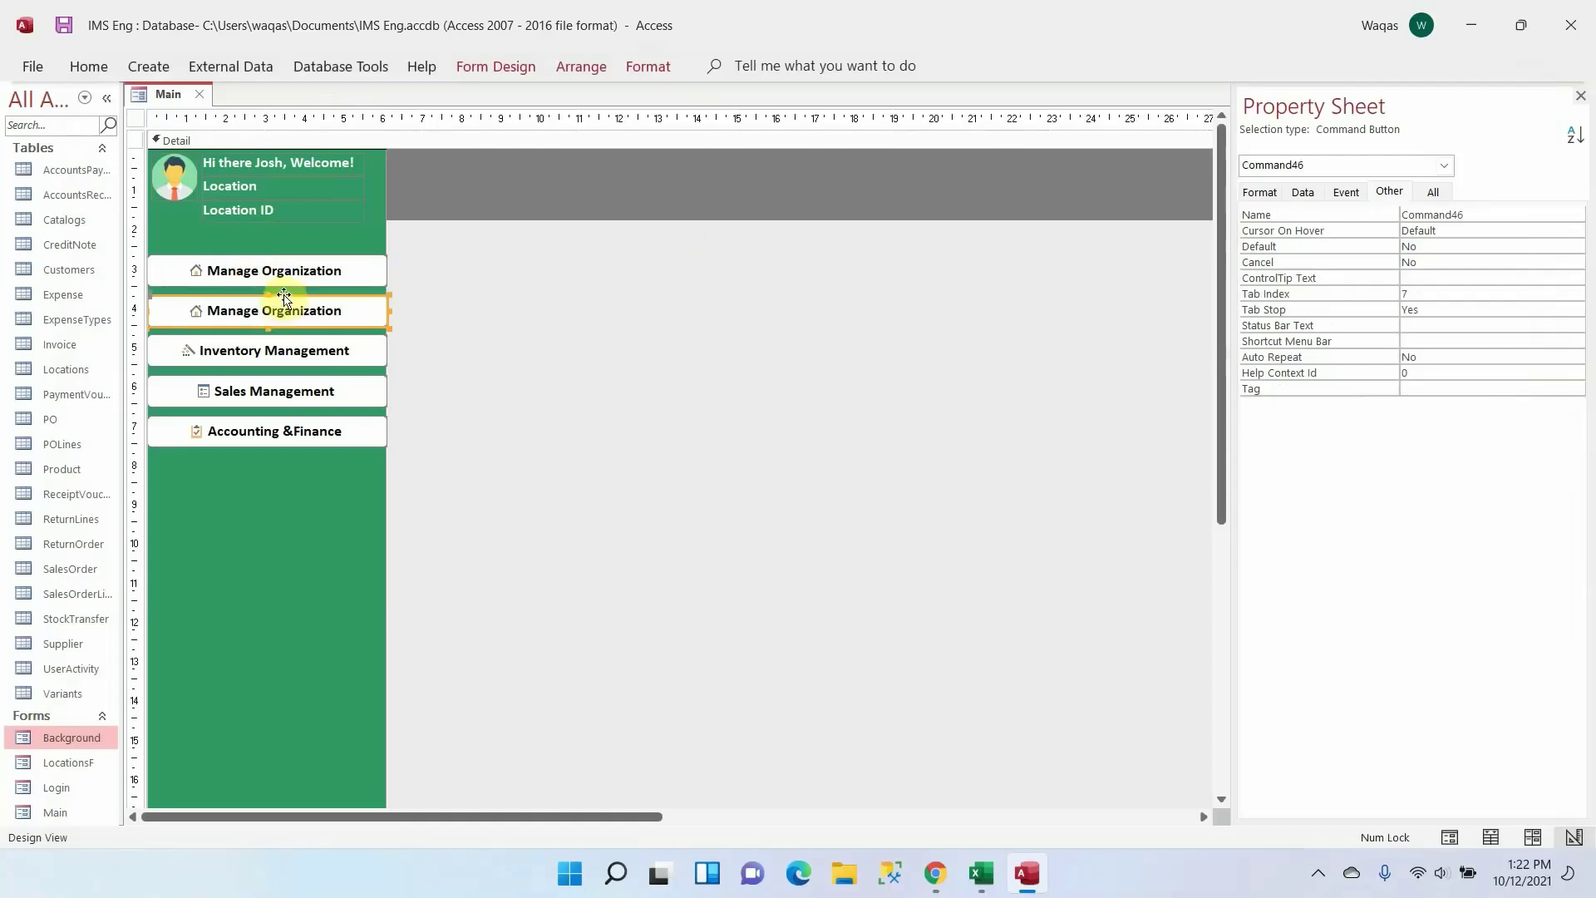
drag(284, 295, 550, 161)
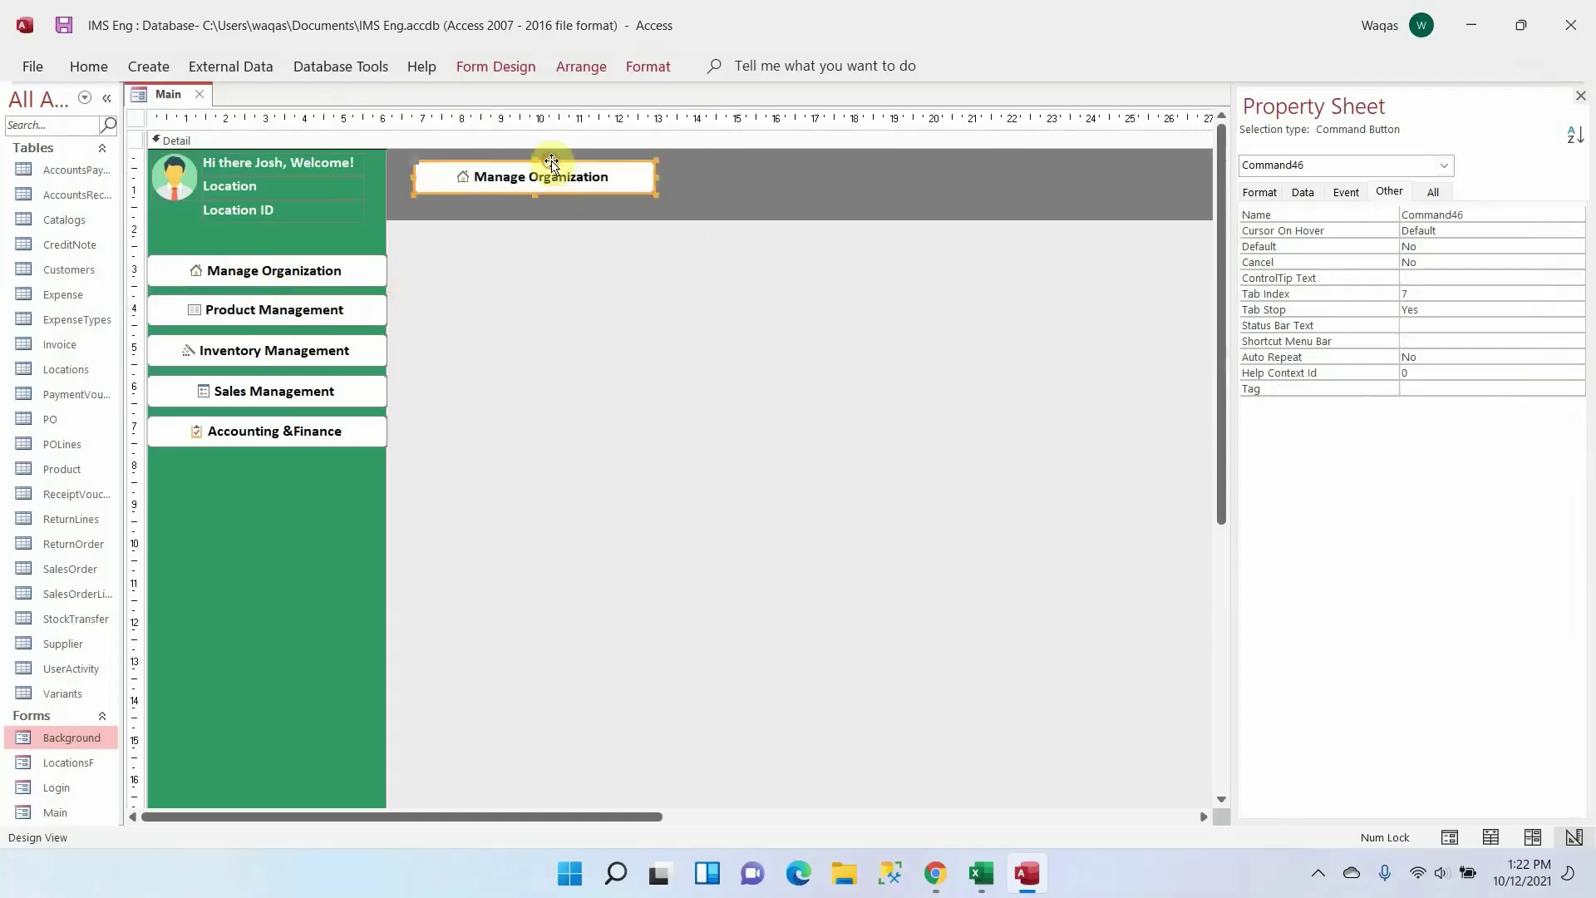
click(575, 289)
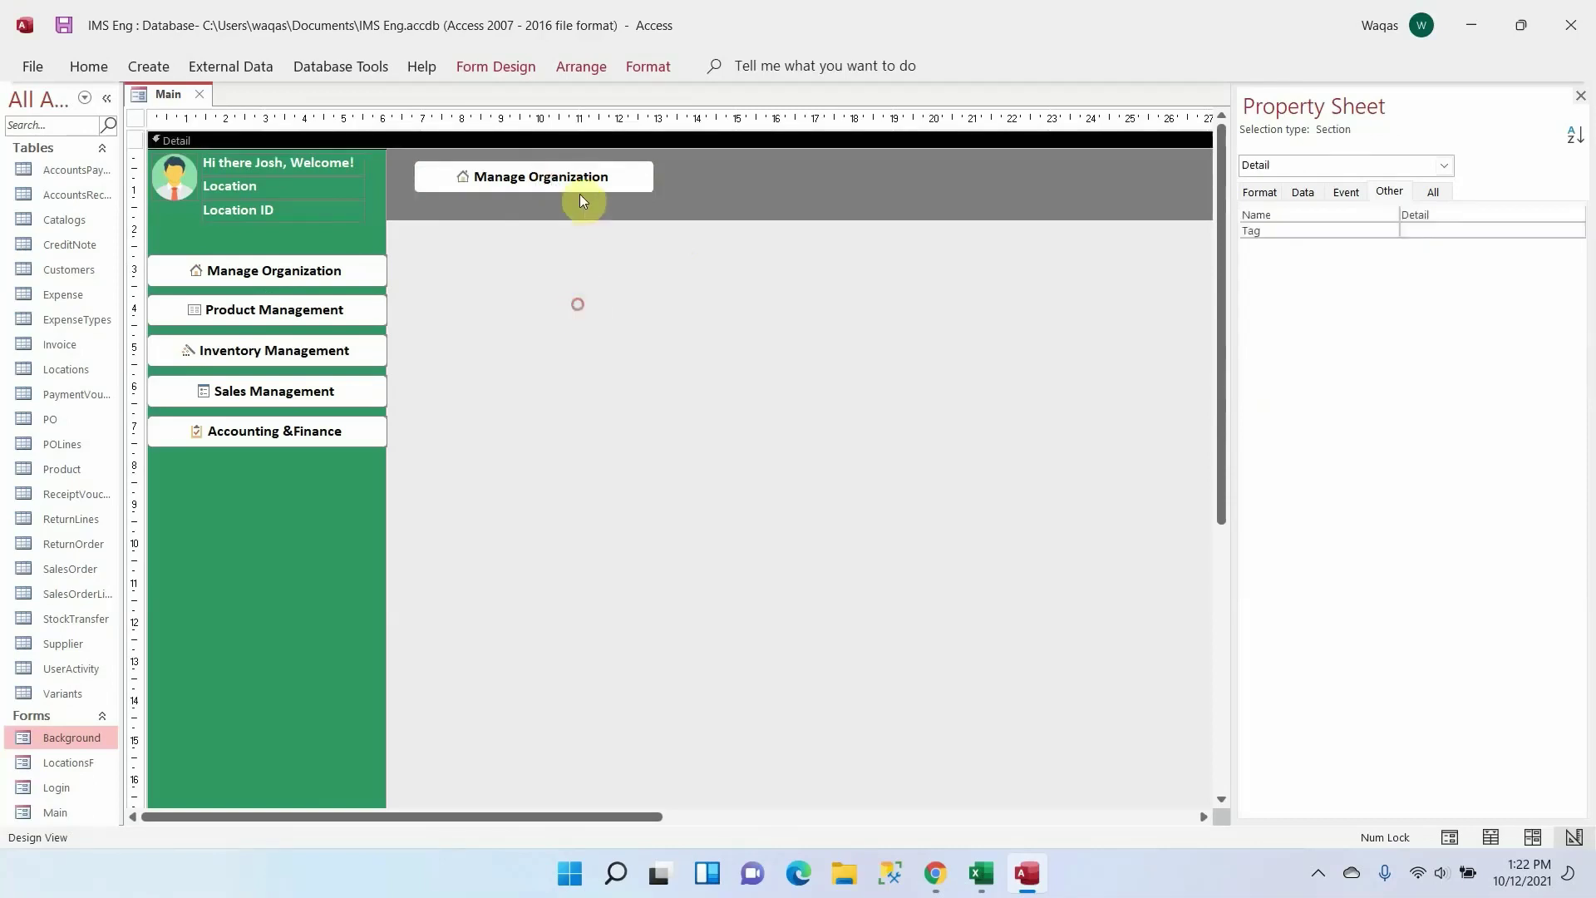
click(580, 178)
drag(581, 177, 569, 179)
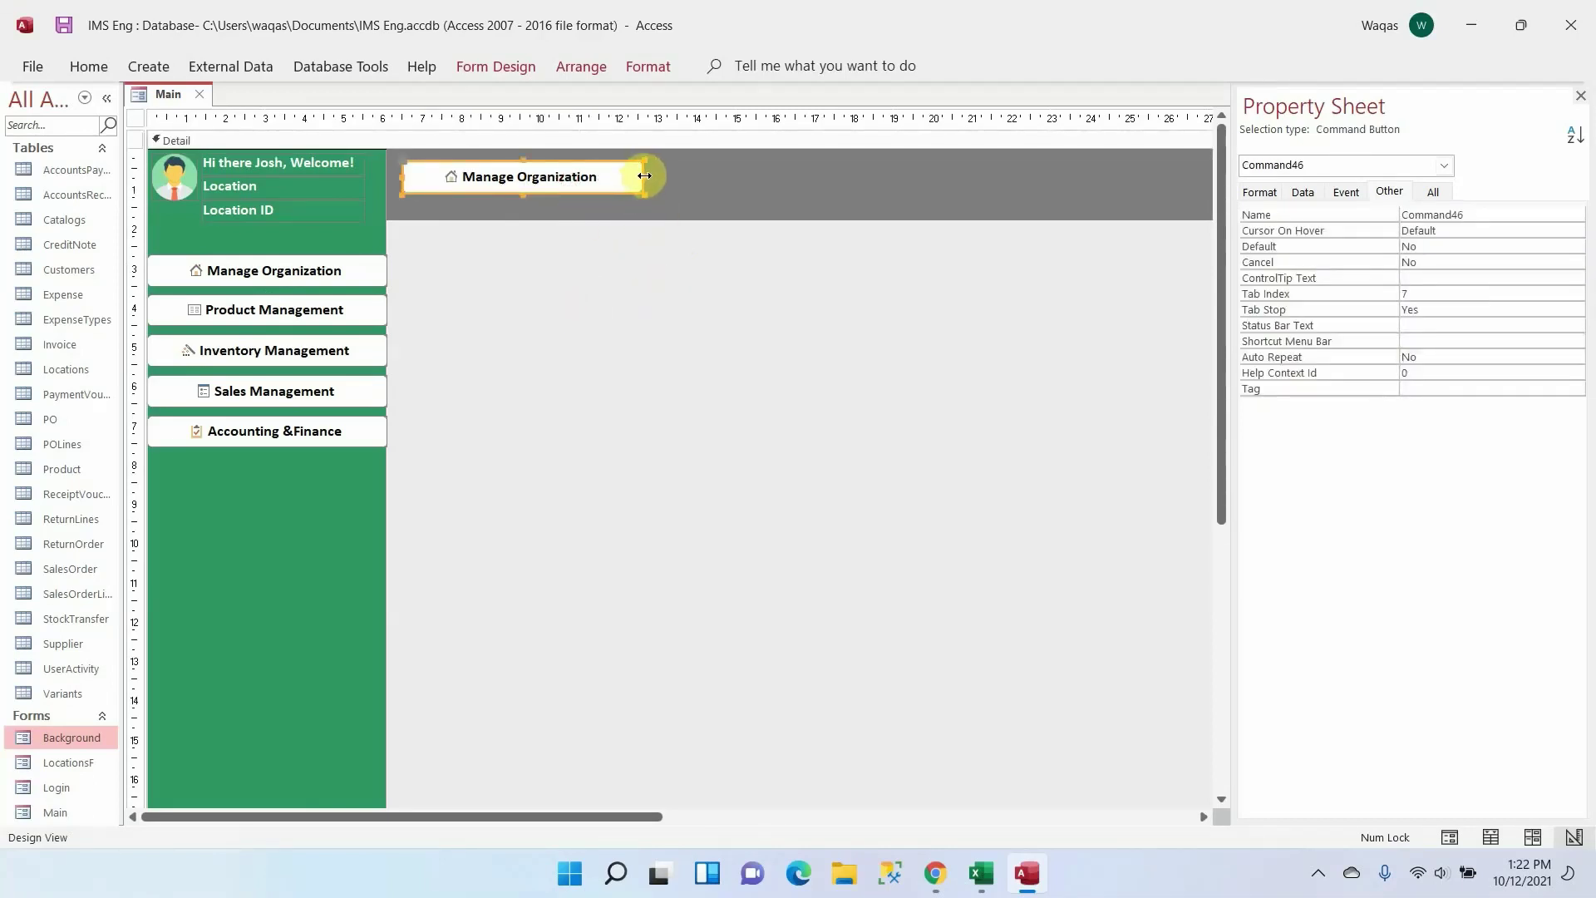
Change the caption of the copied button on the gray bar to Button and narrow it to about 4.08 cm
click(532, 176)
drag(591, 180, 458, 180)
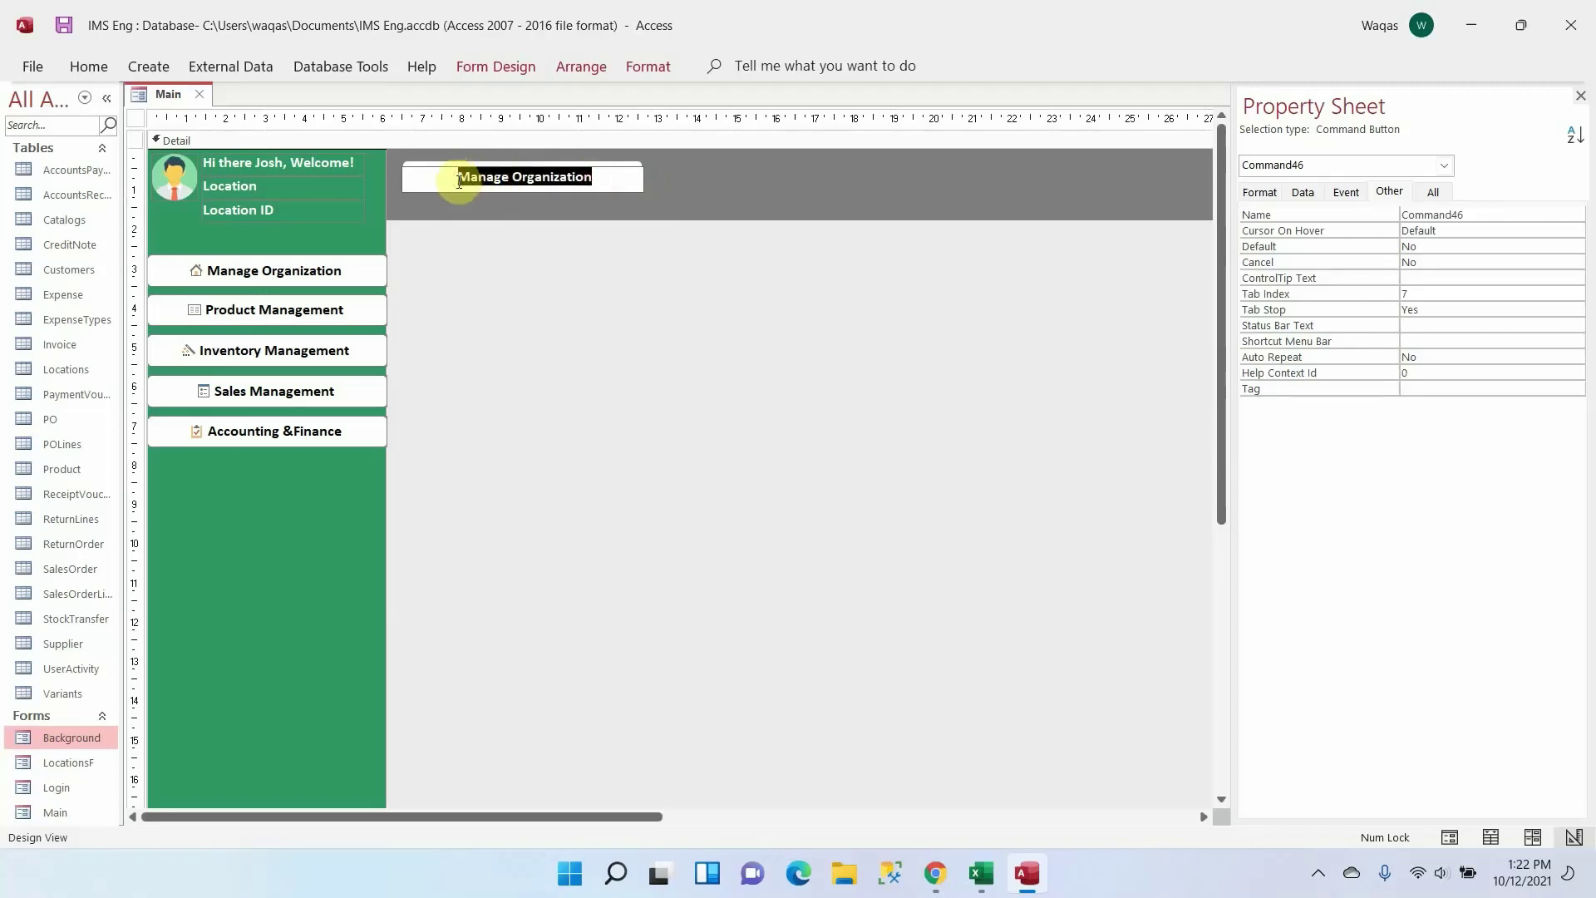
text(Button)
key(Return)
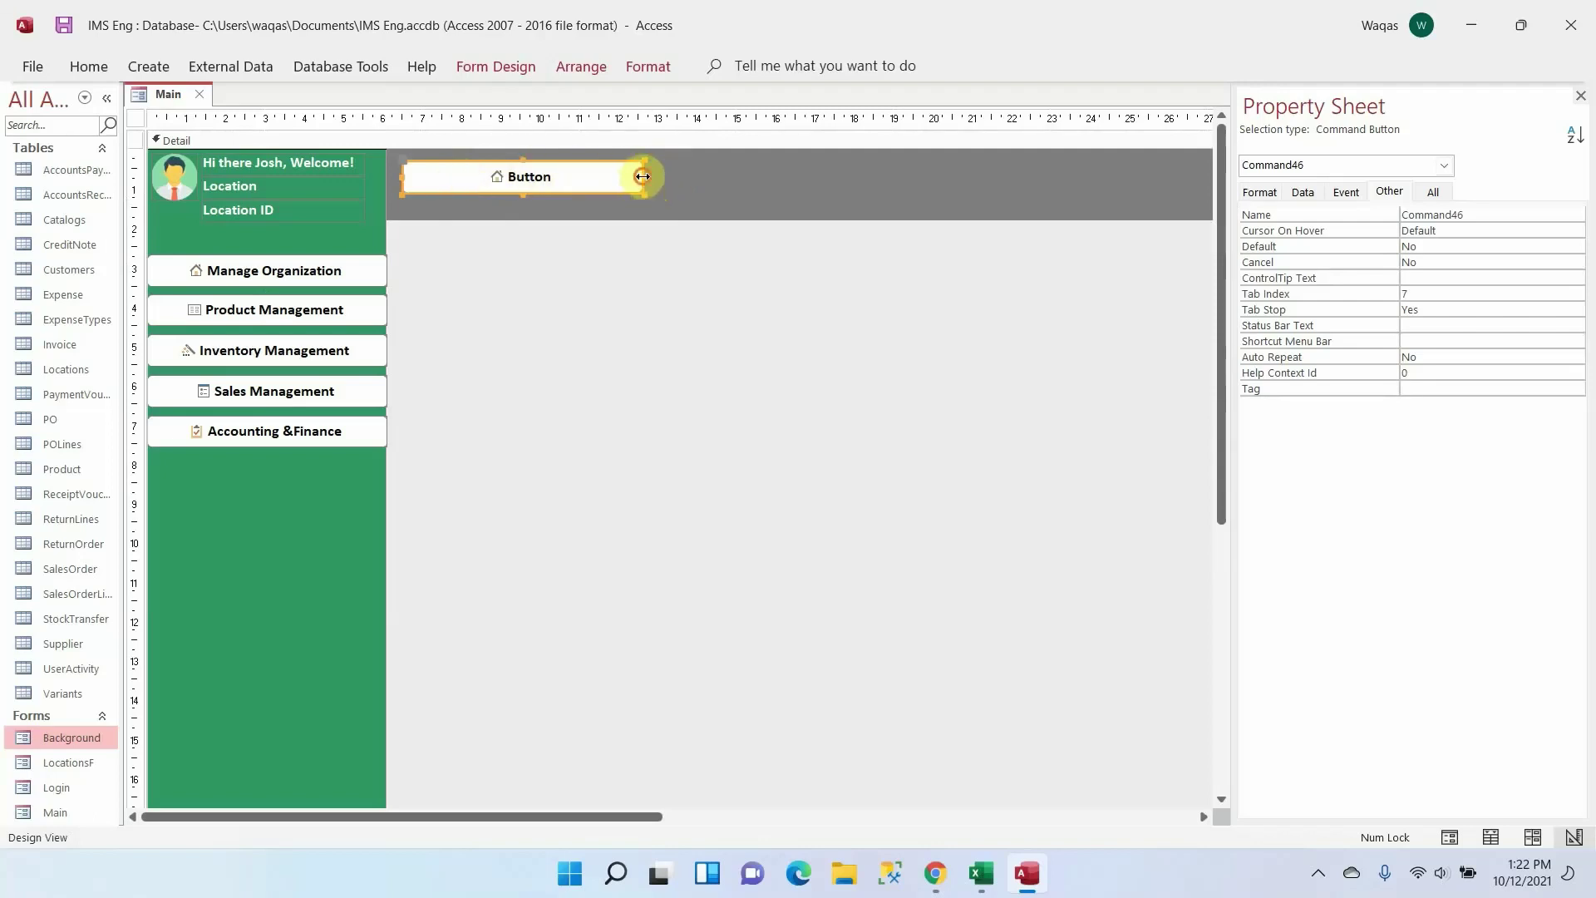
drag(643, 176, 522, 182)
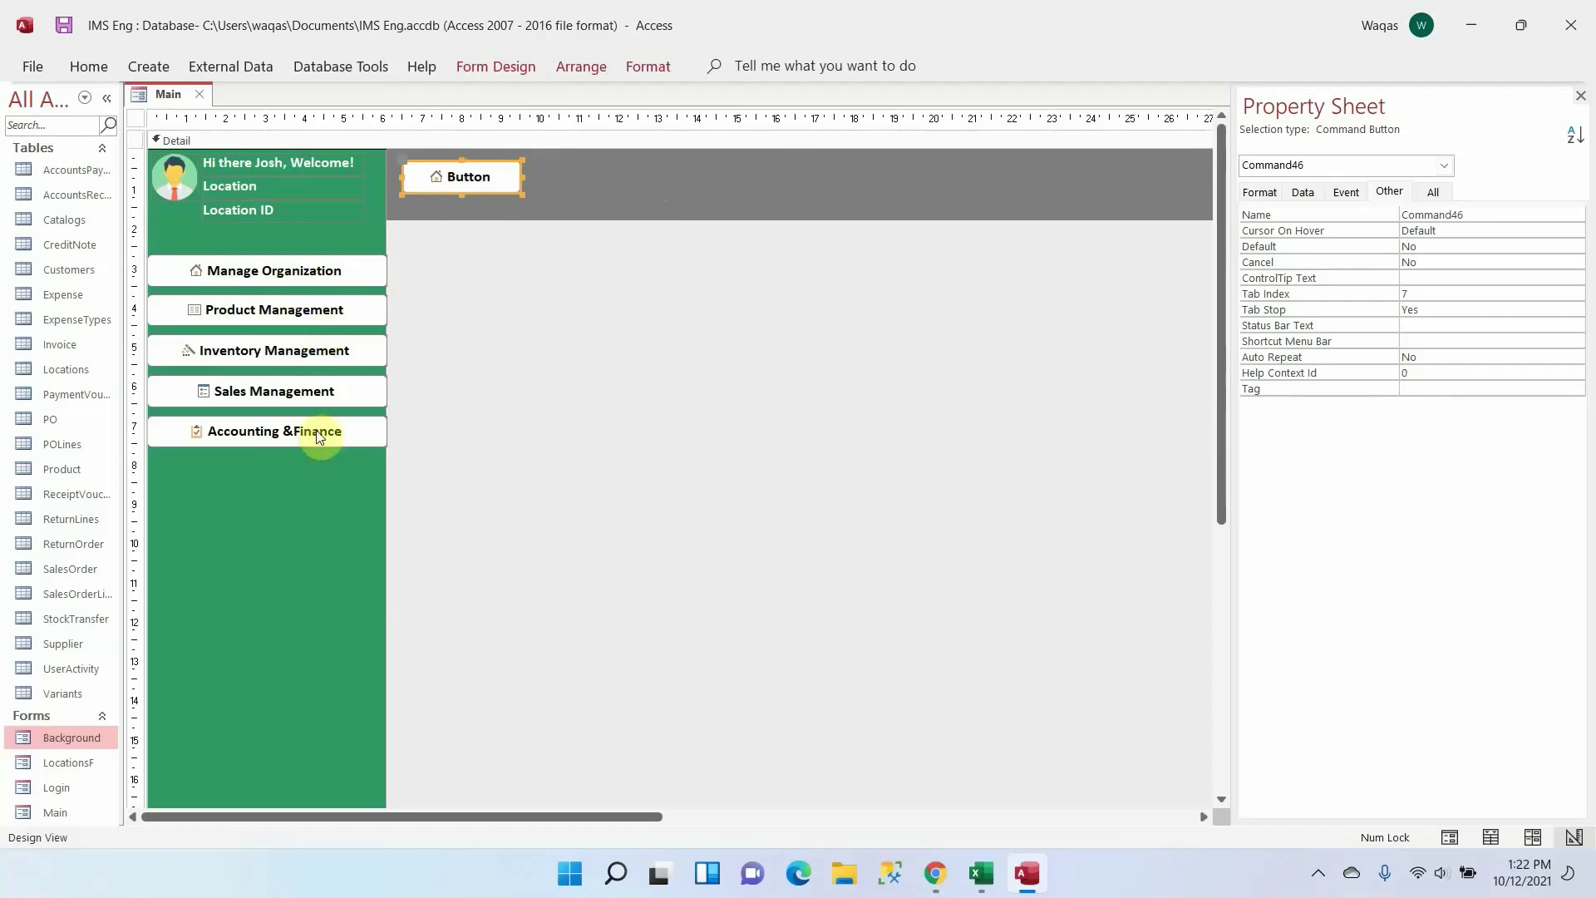
drag(521, 174, 565, 176)
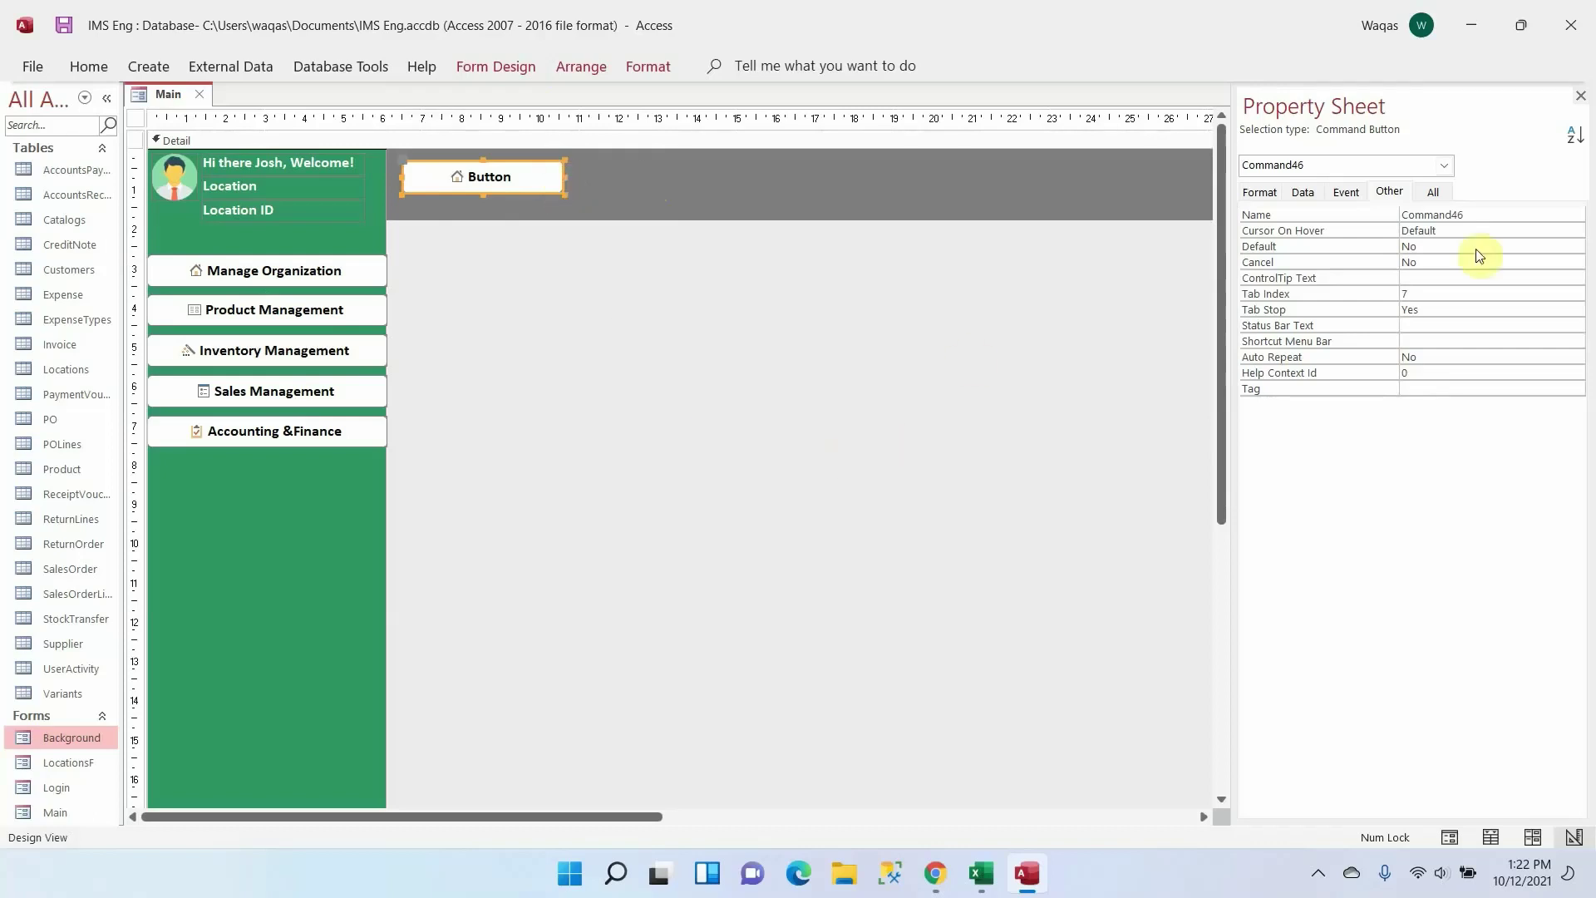
Rename the button on the gray bar as btn1
click(1389, 193)
double_click(1501, 220)
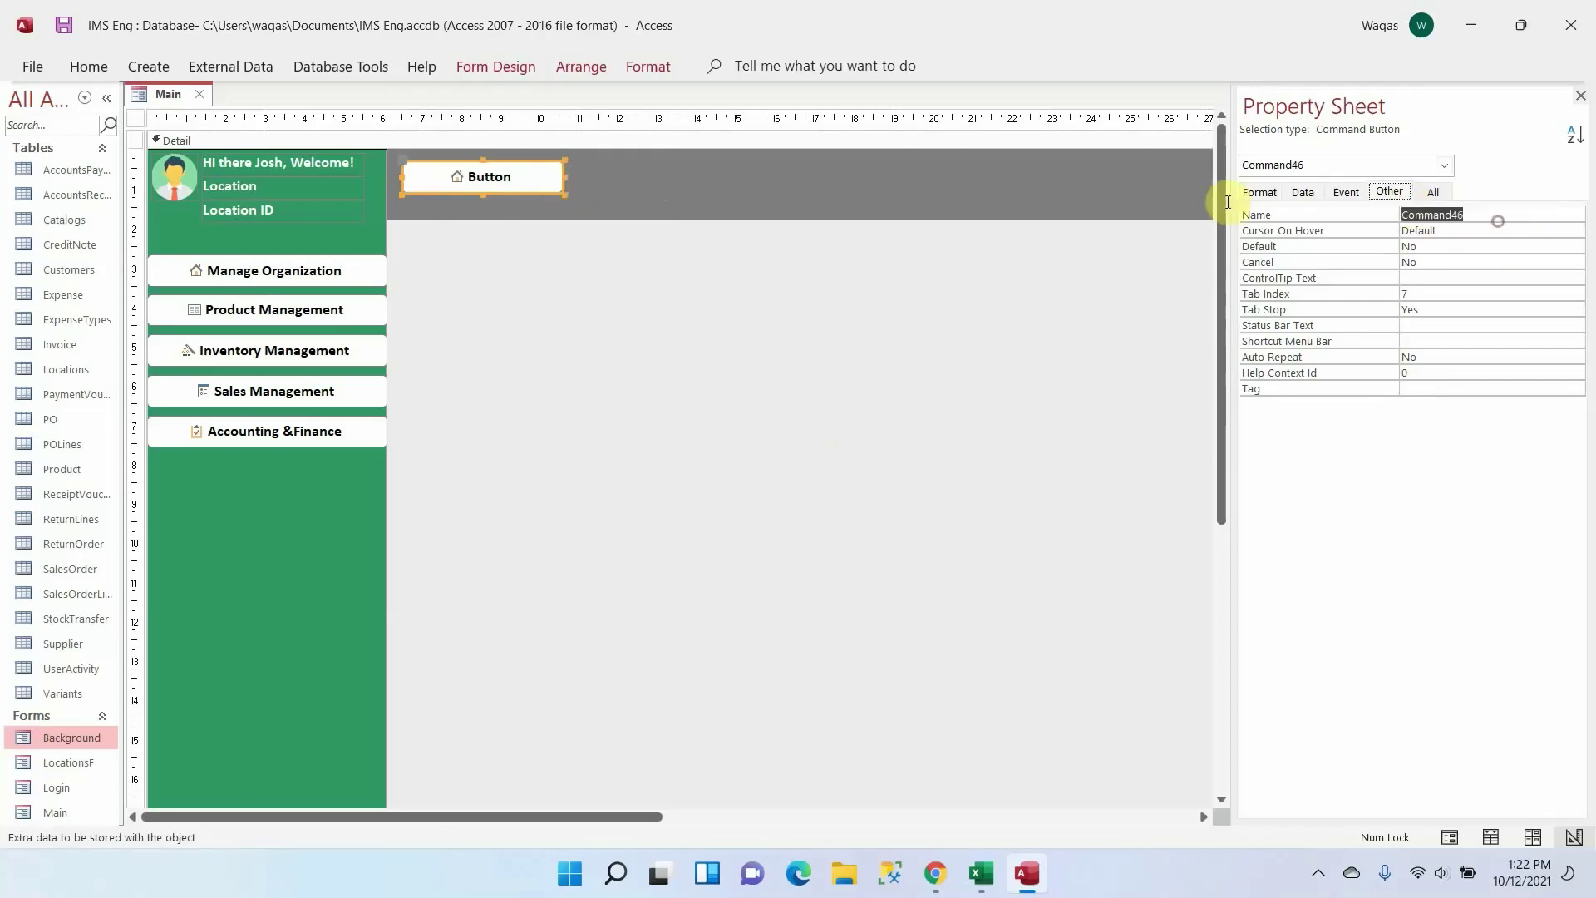
text(btn1)
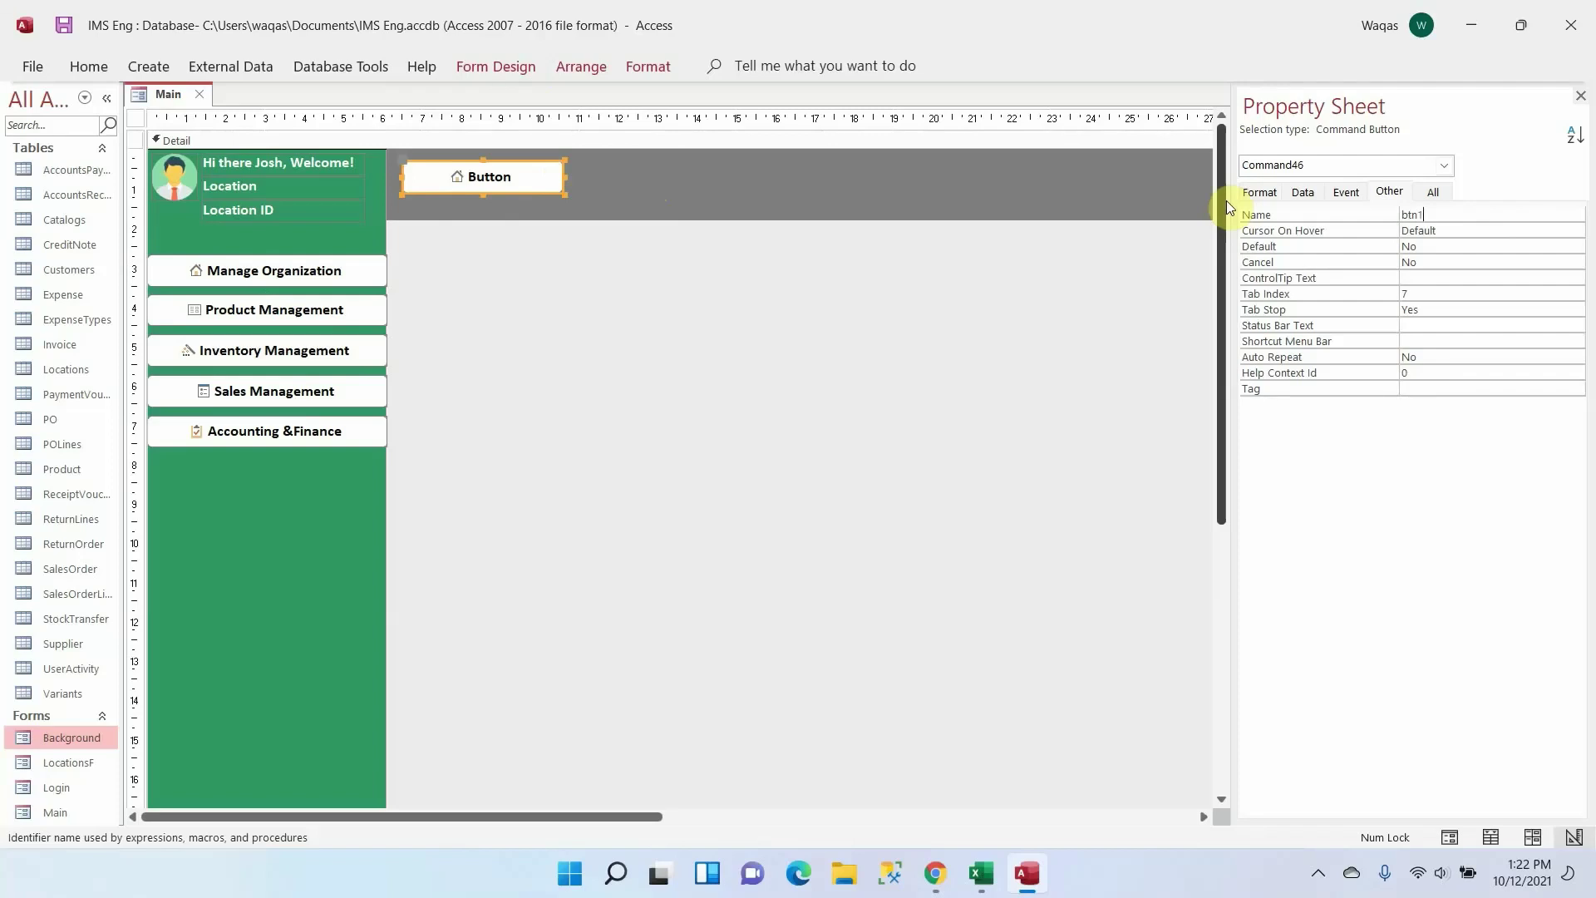
key(Return)
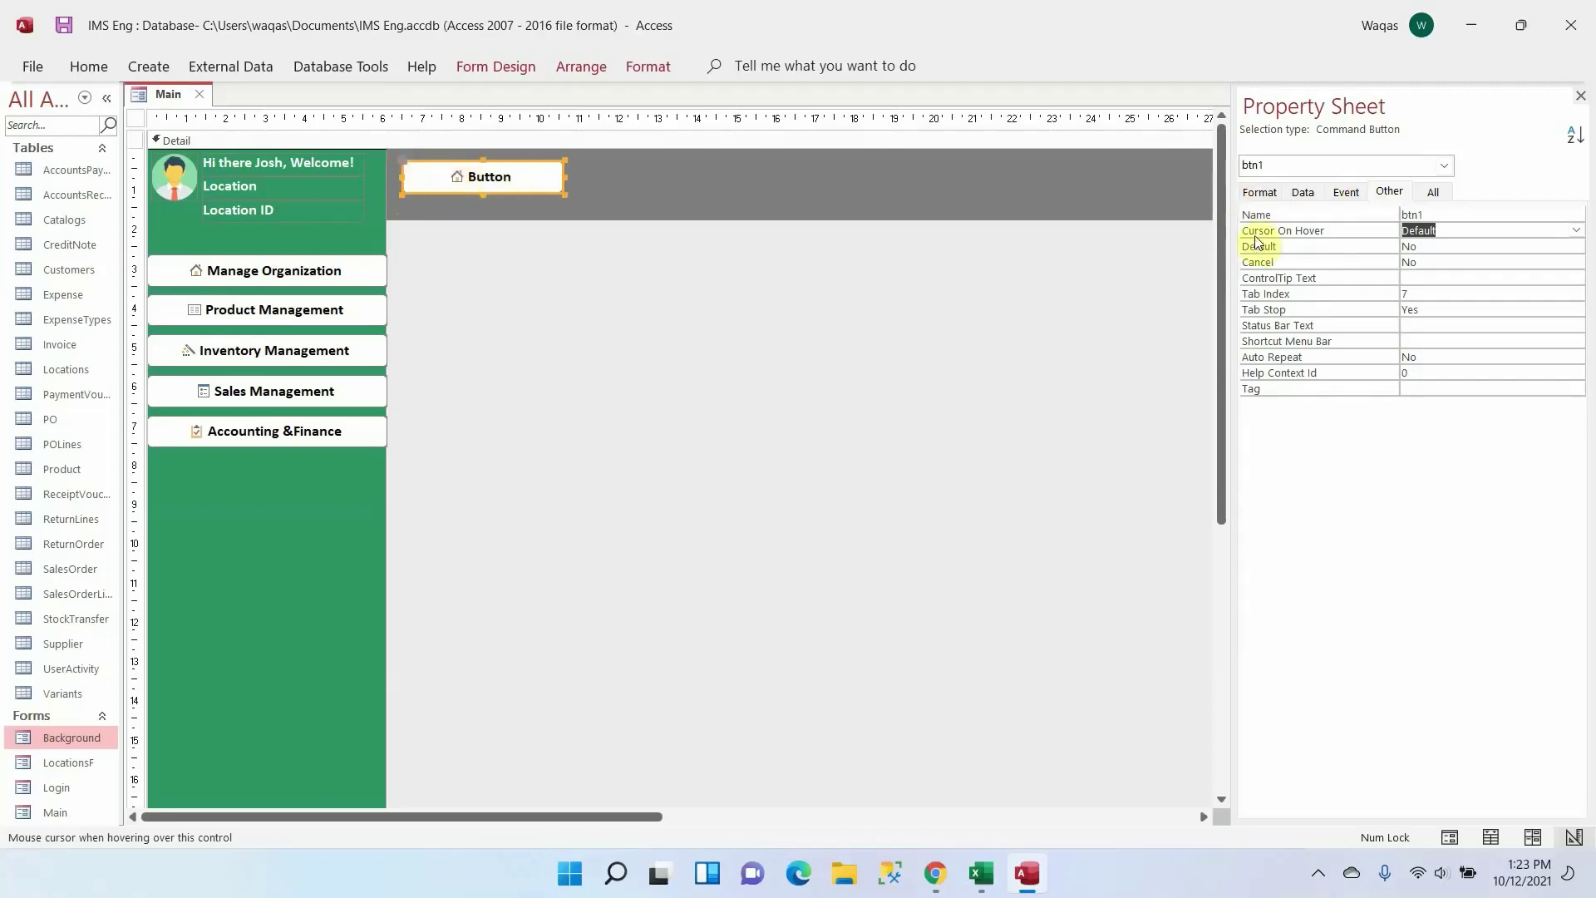
Set the btn1 picture to Cascading Forms and shift the button slightly down, about 0.4 cm from the top of the form
click(1258, 194)
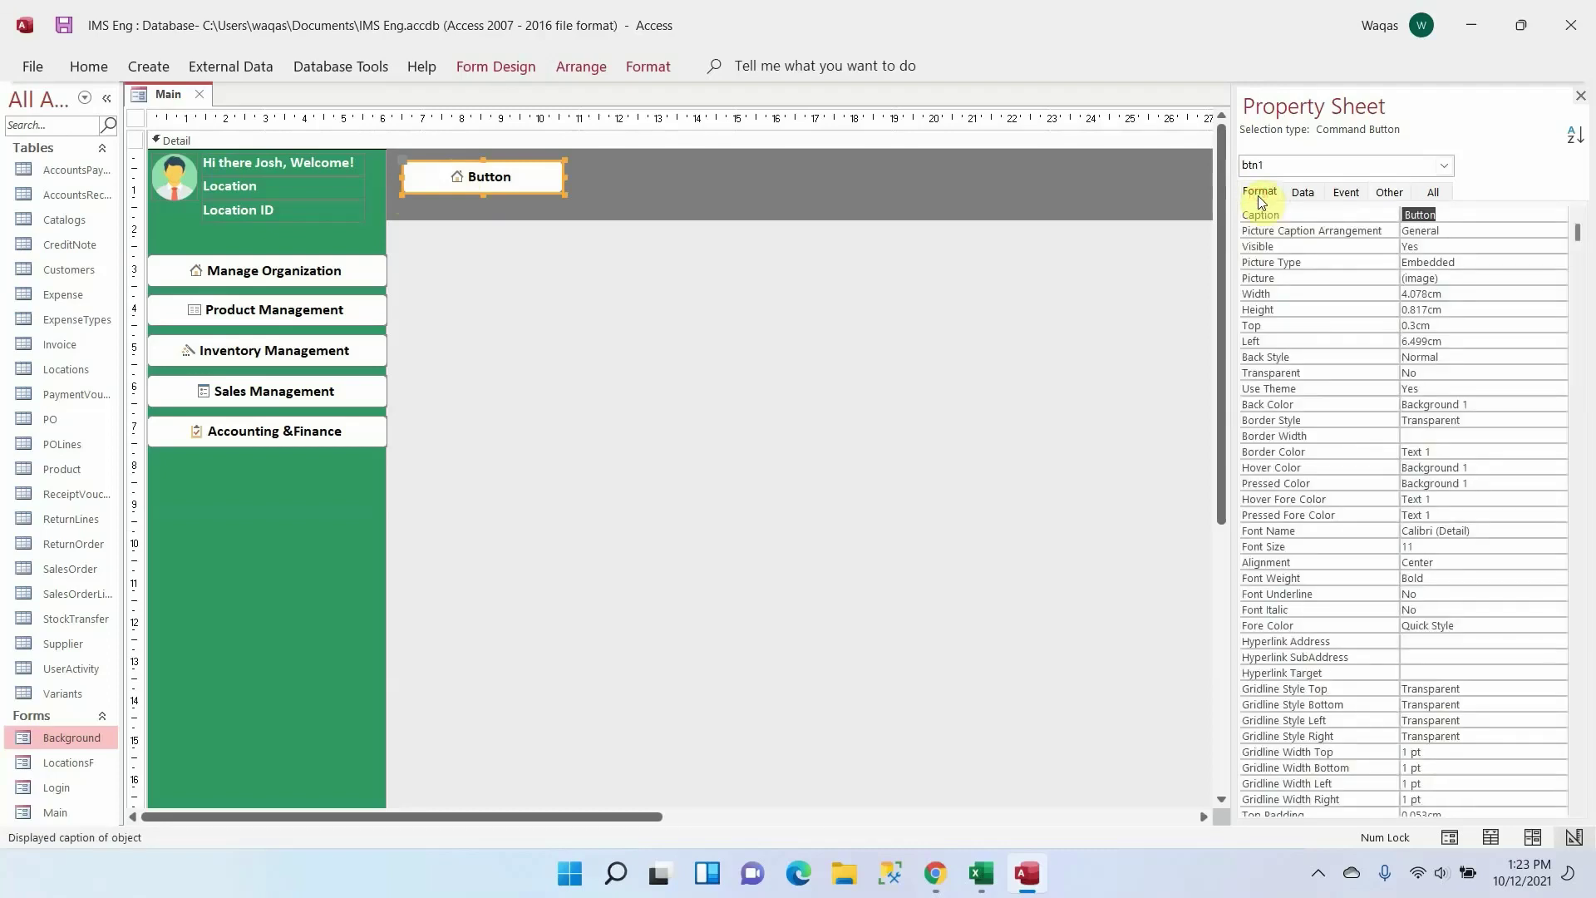
click(1460, 281)
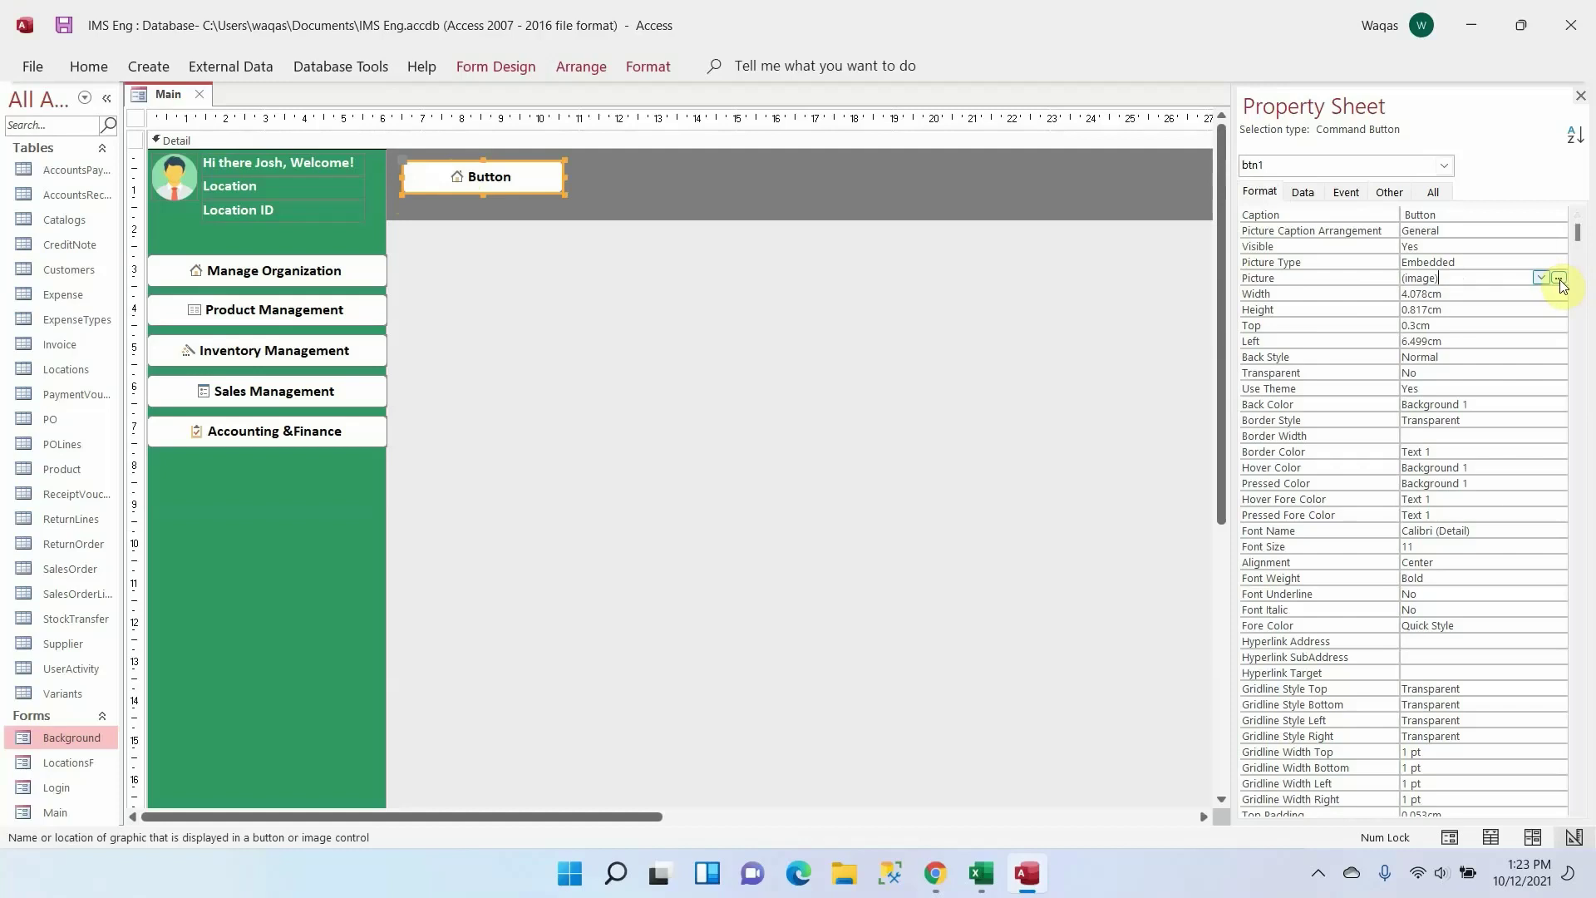
click(1558, 279)
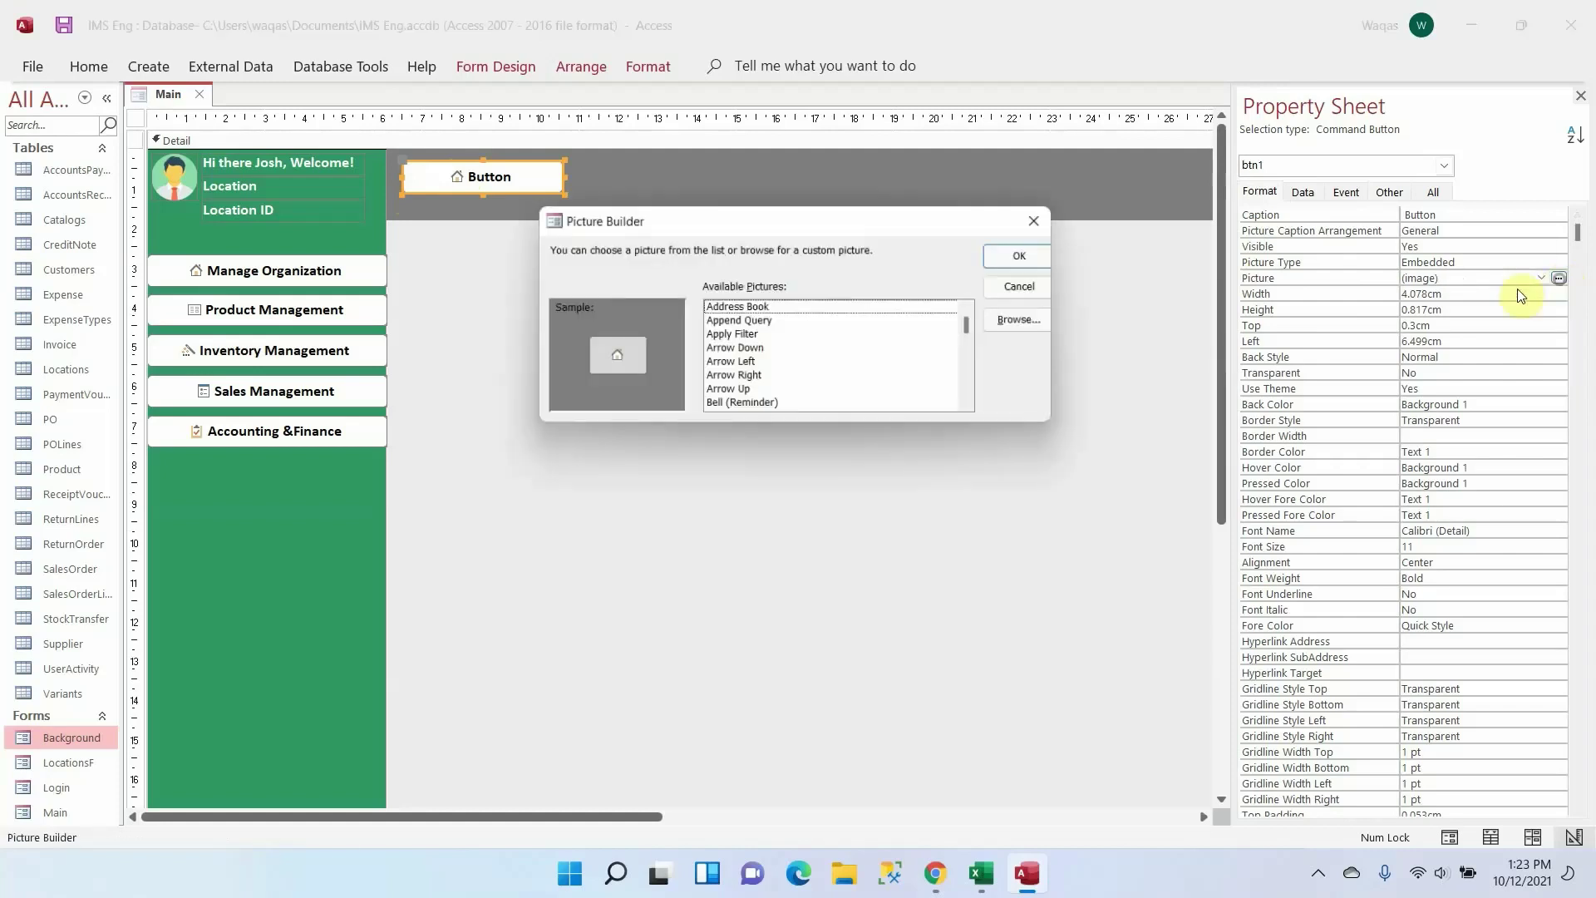
click(763, 337)
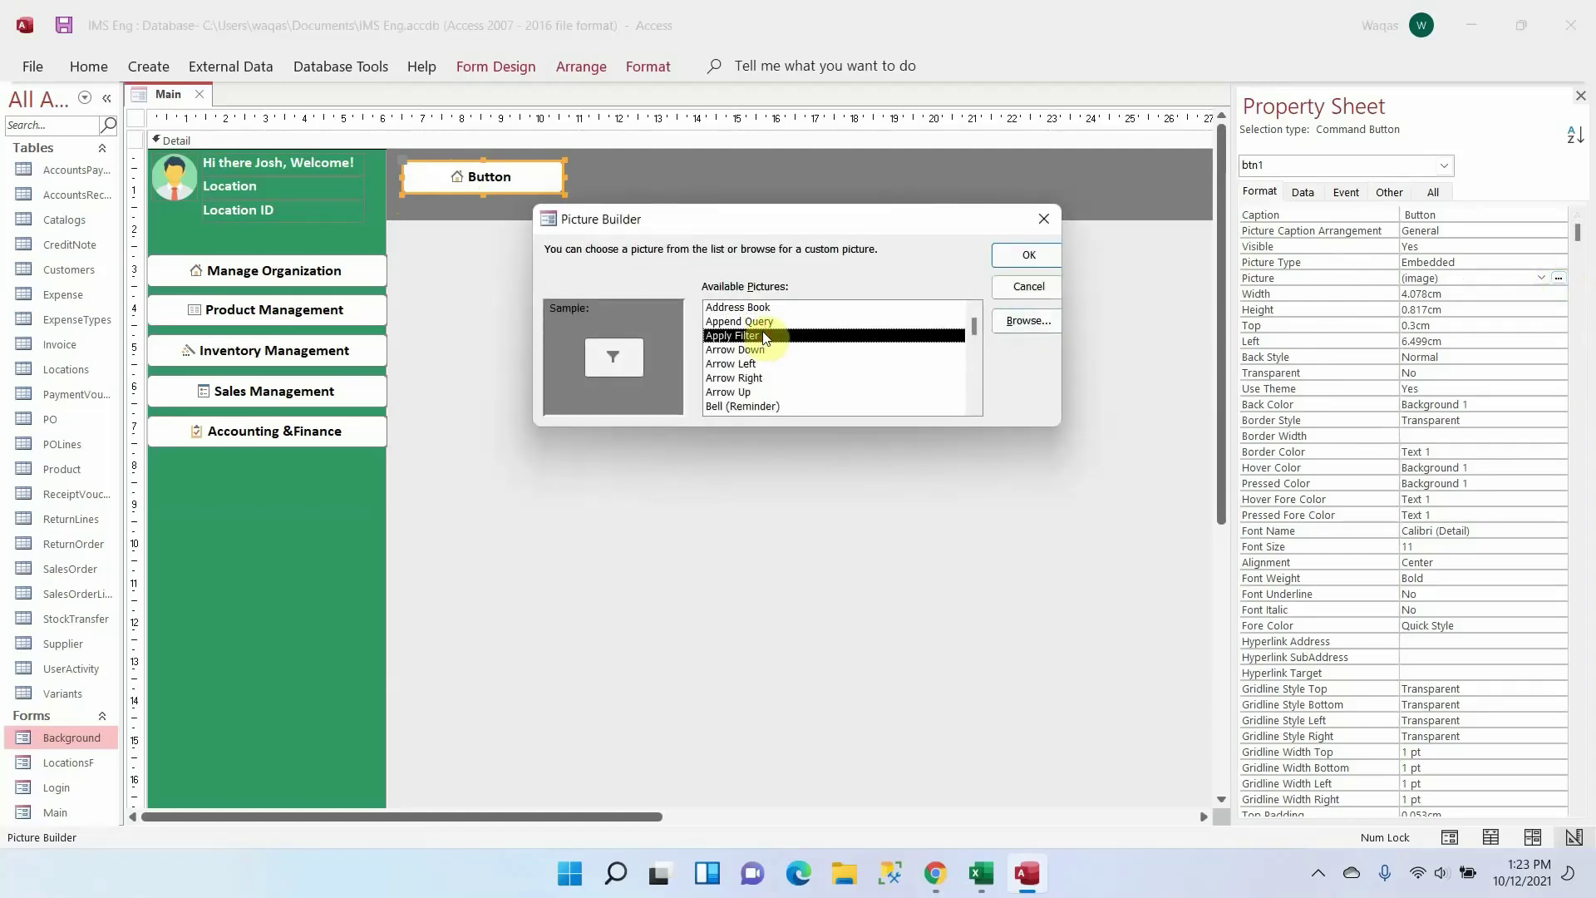
key(Down)
key(Down)
key(Down)
key(Down)
key(Down)
key(Down)
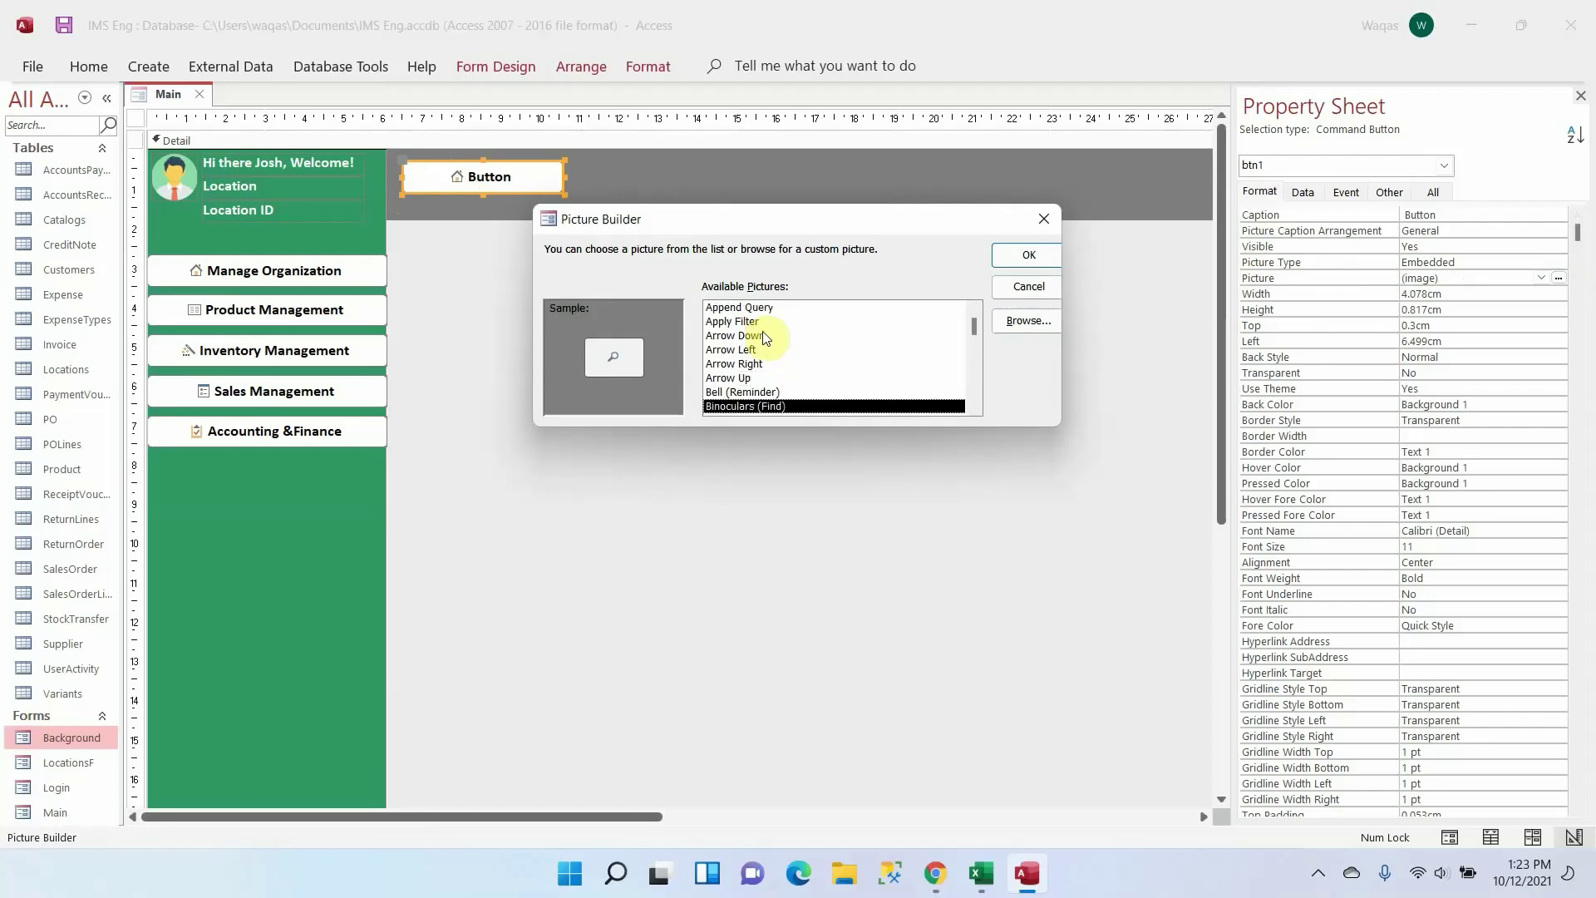
key(Down)
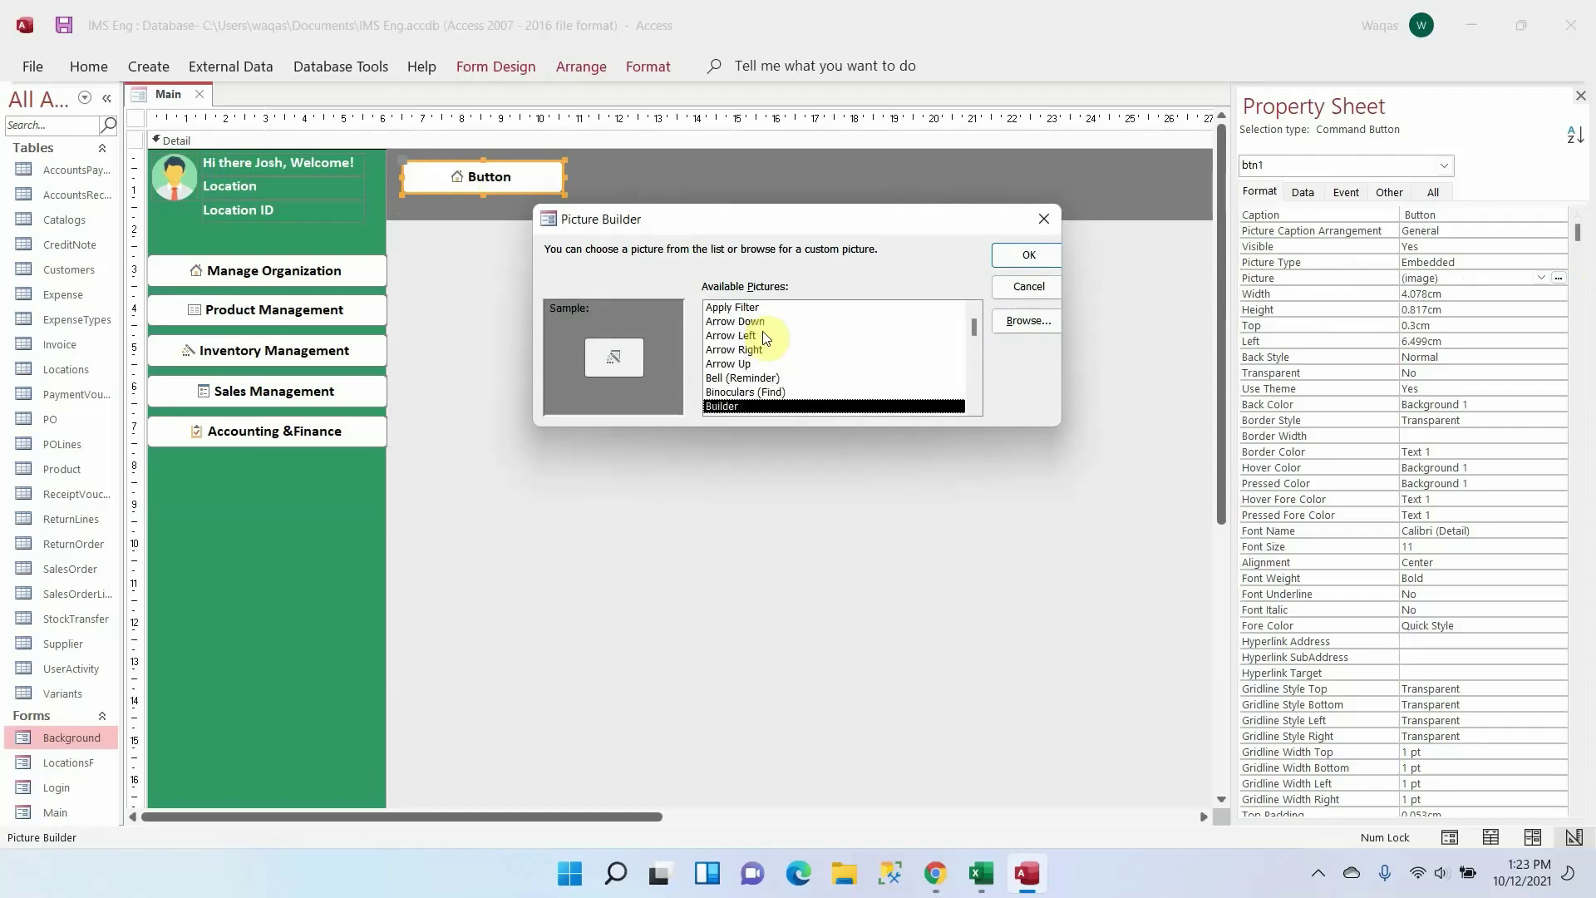
key(Down)
key(Down)
key(Down)
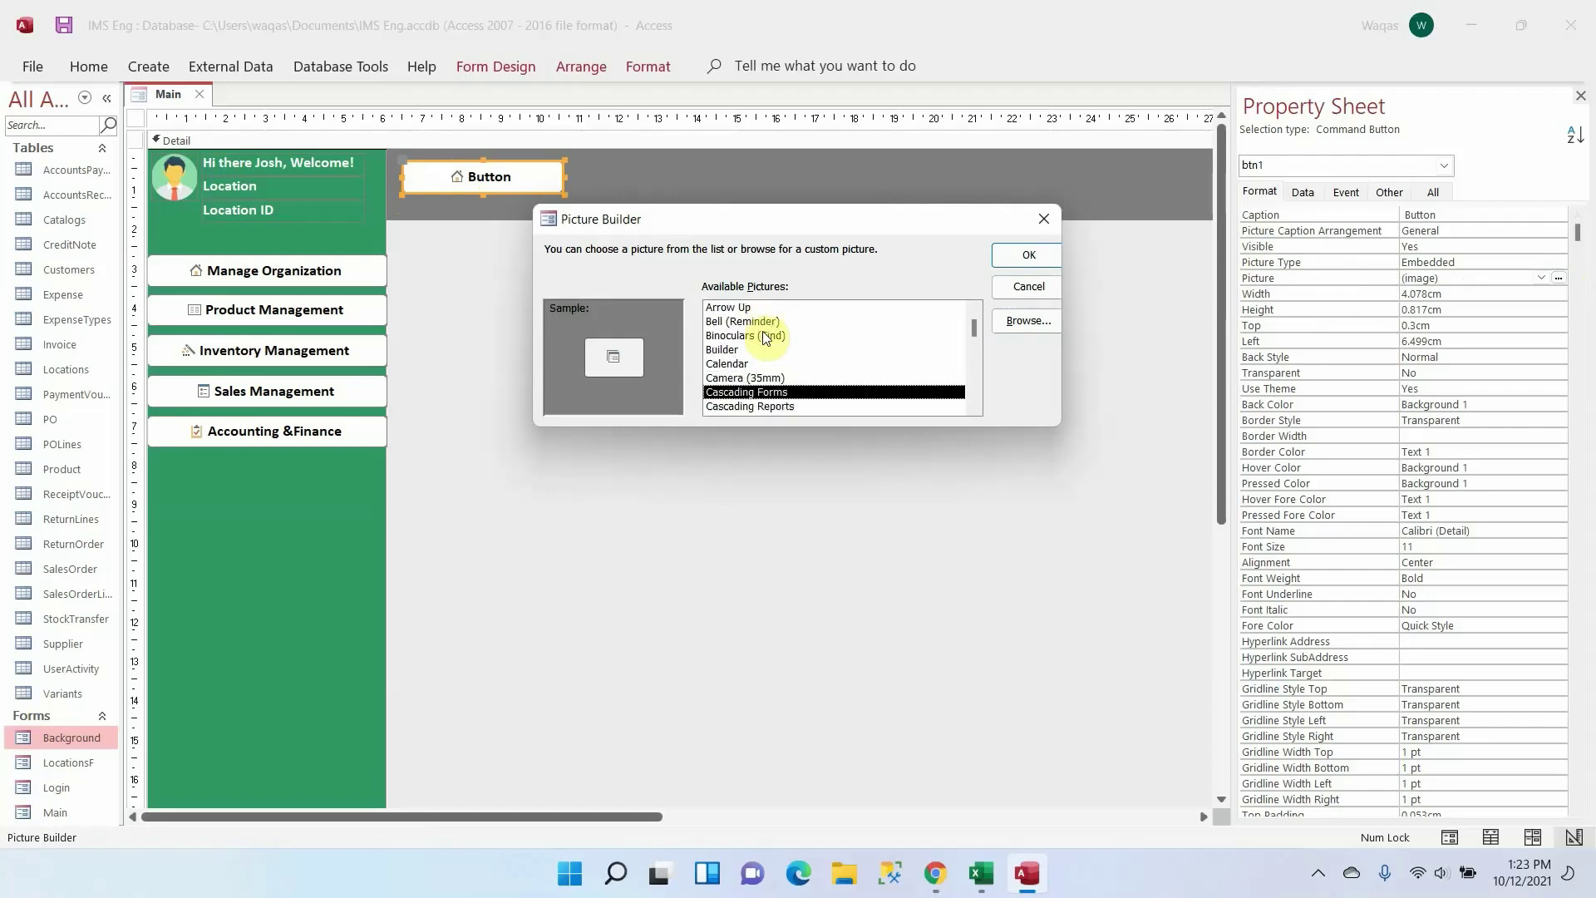
key(Return)
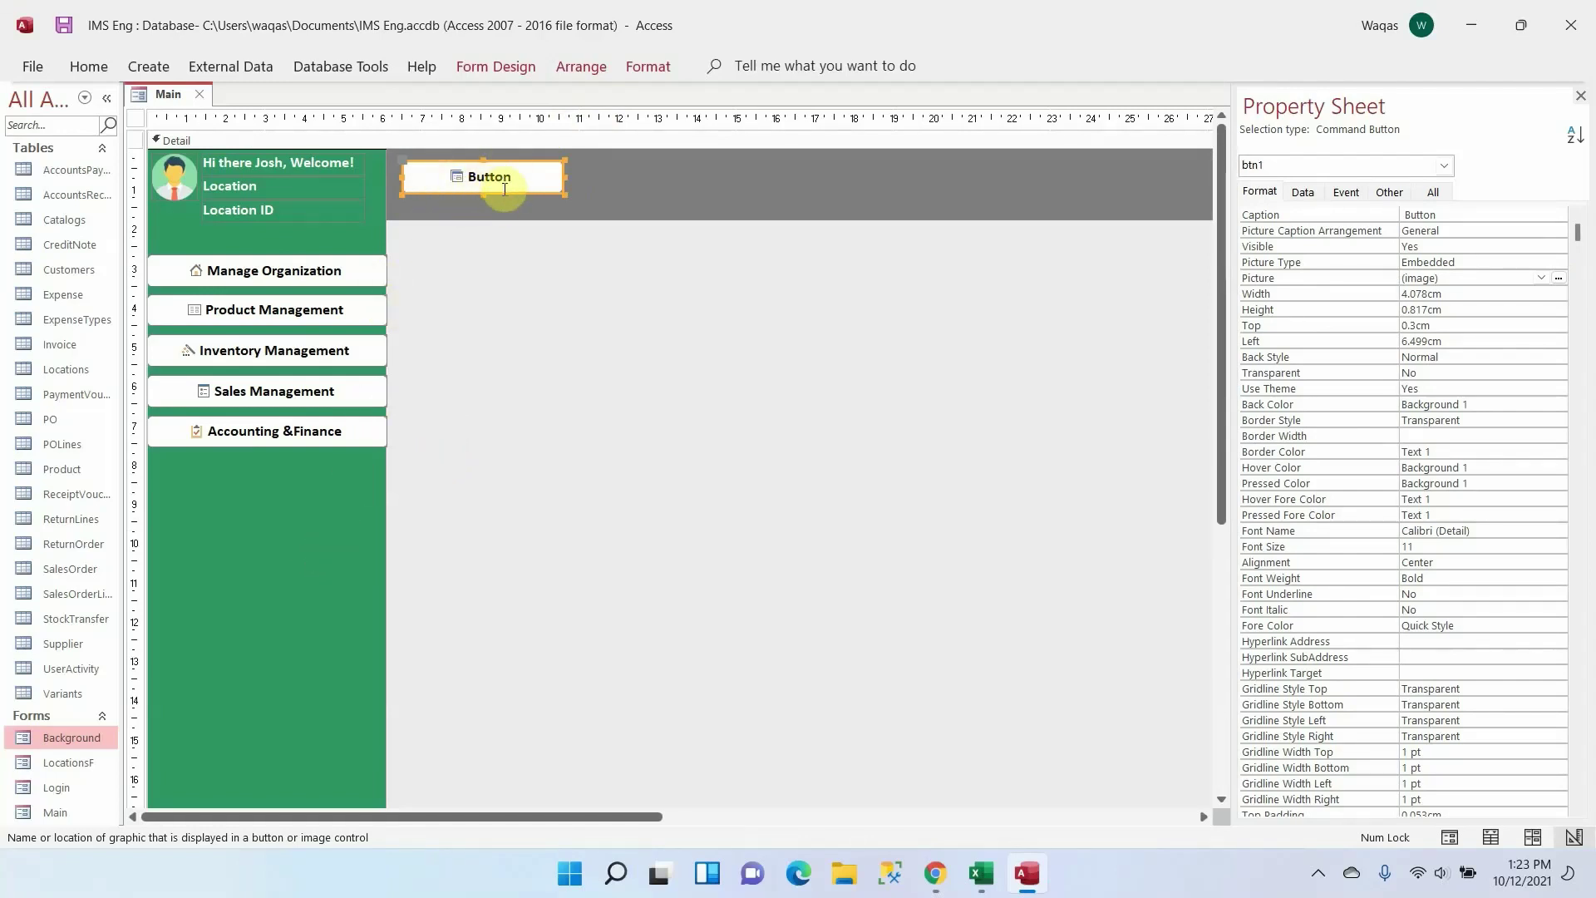
drag(504, 190, 503, 194)
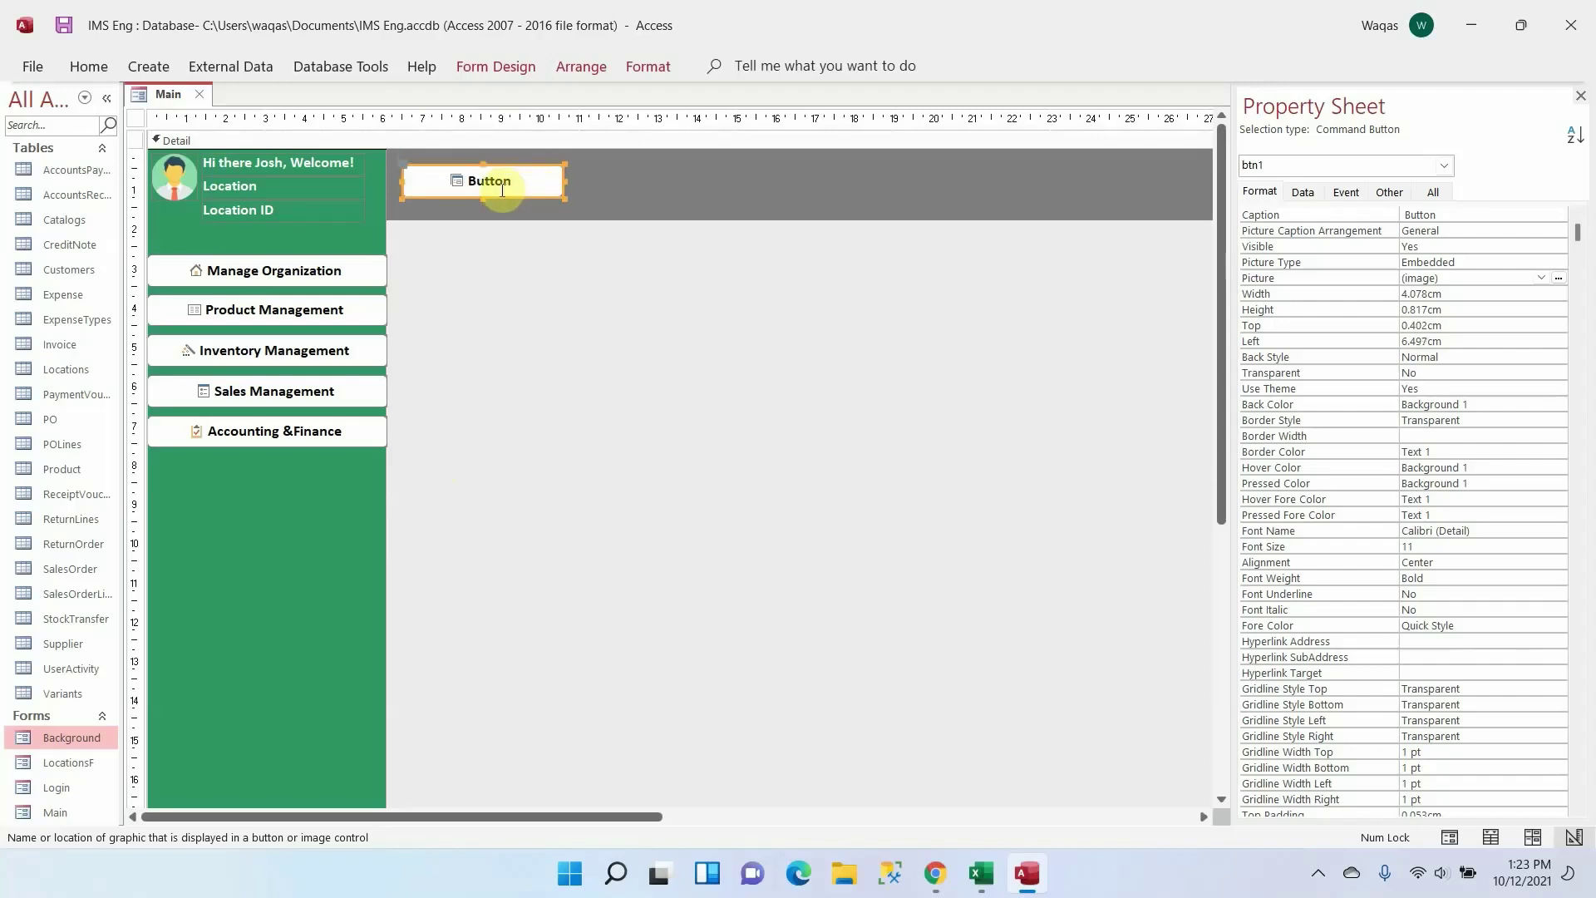
Copy the green side rectangle's back color #339966 and apply it as the back color of btn1
click(277, 588)
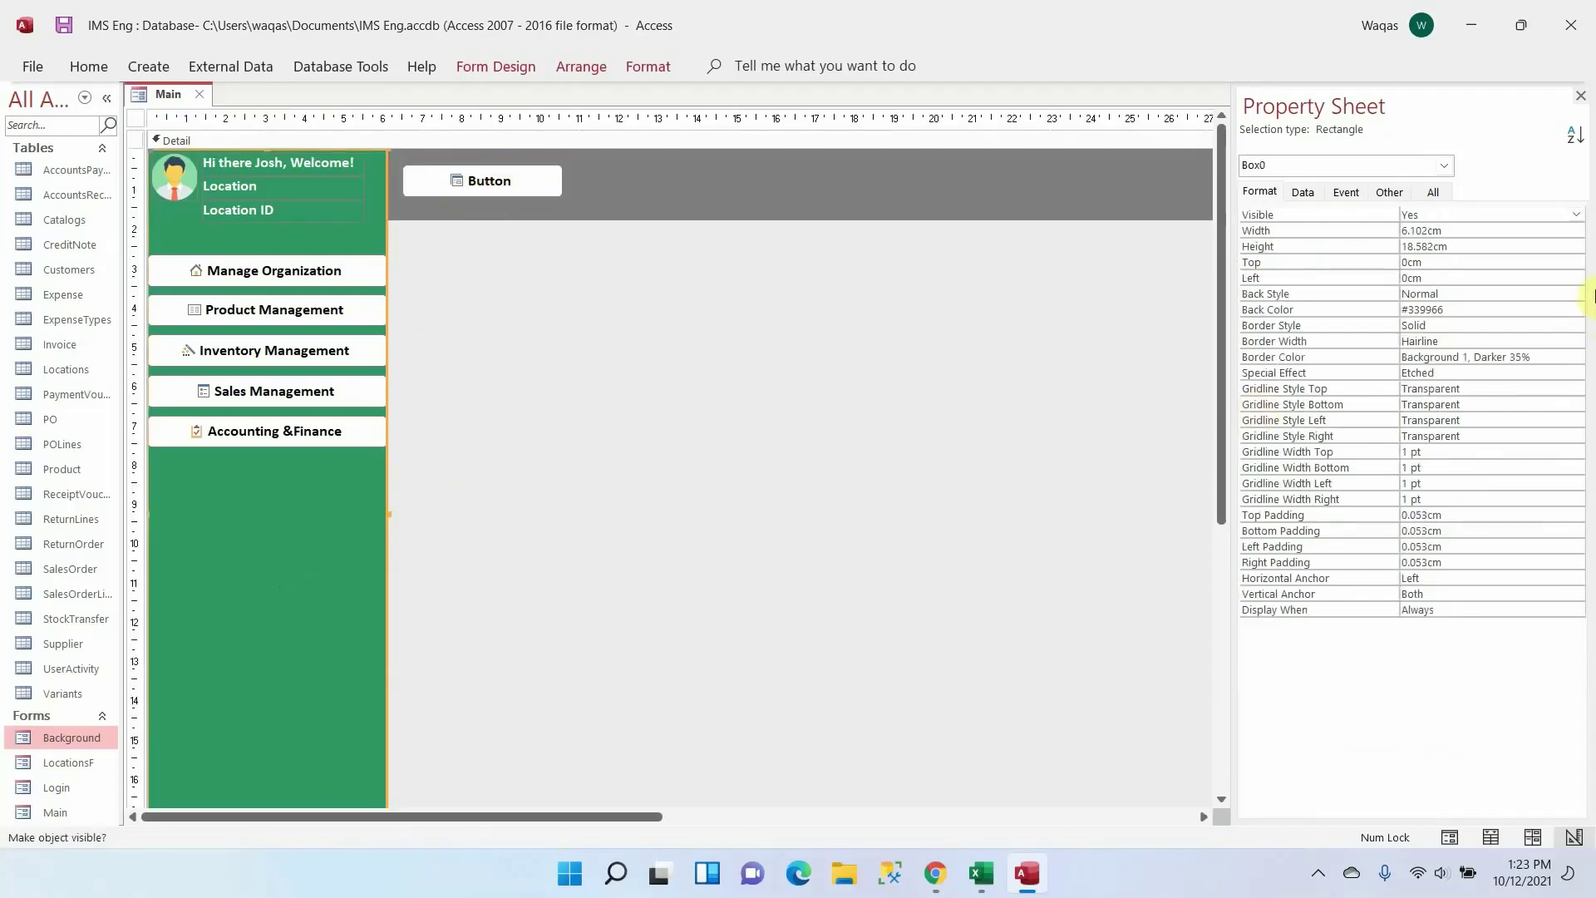
click(1475, 314)
key(ctrl+c)
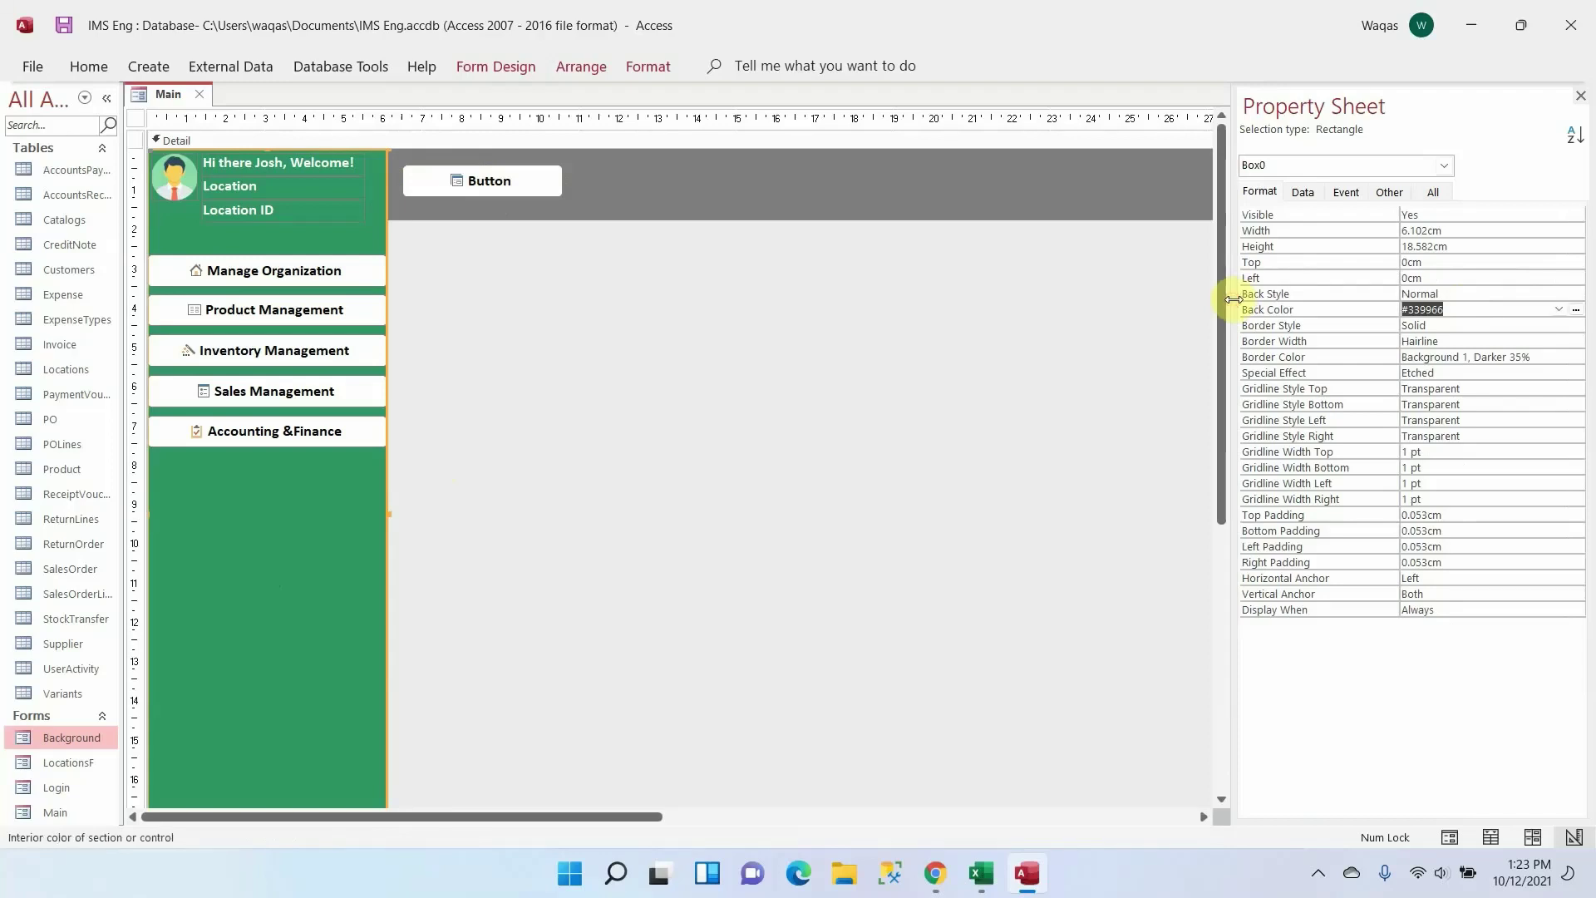
click(550, 175)
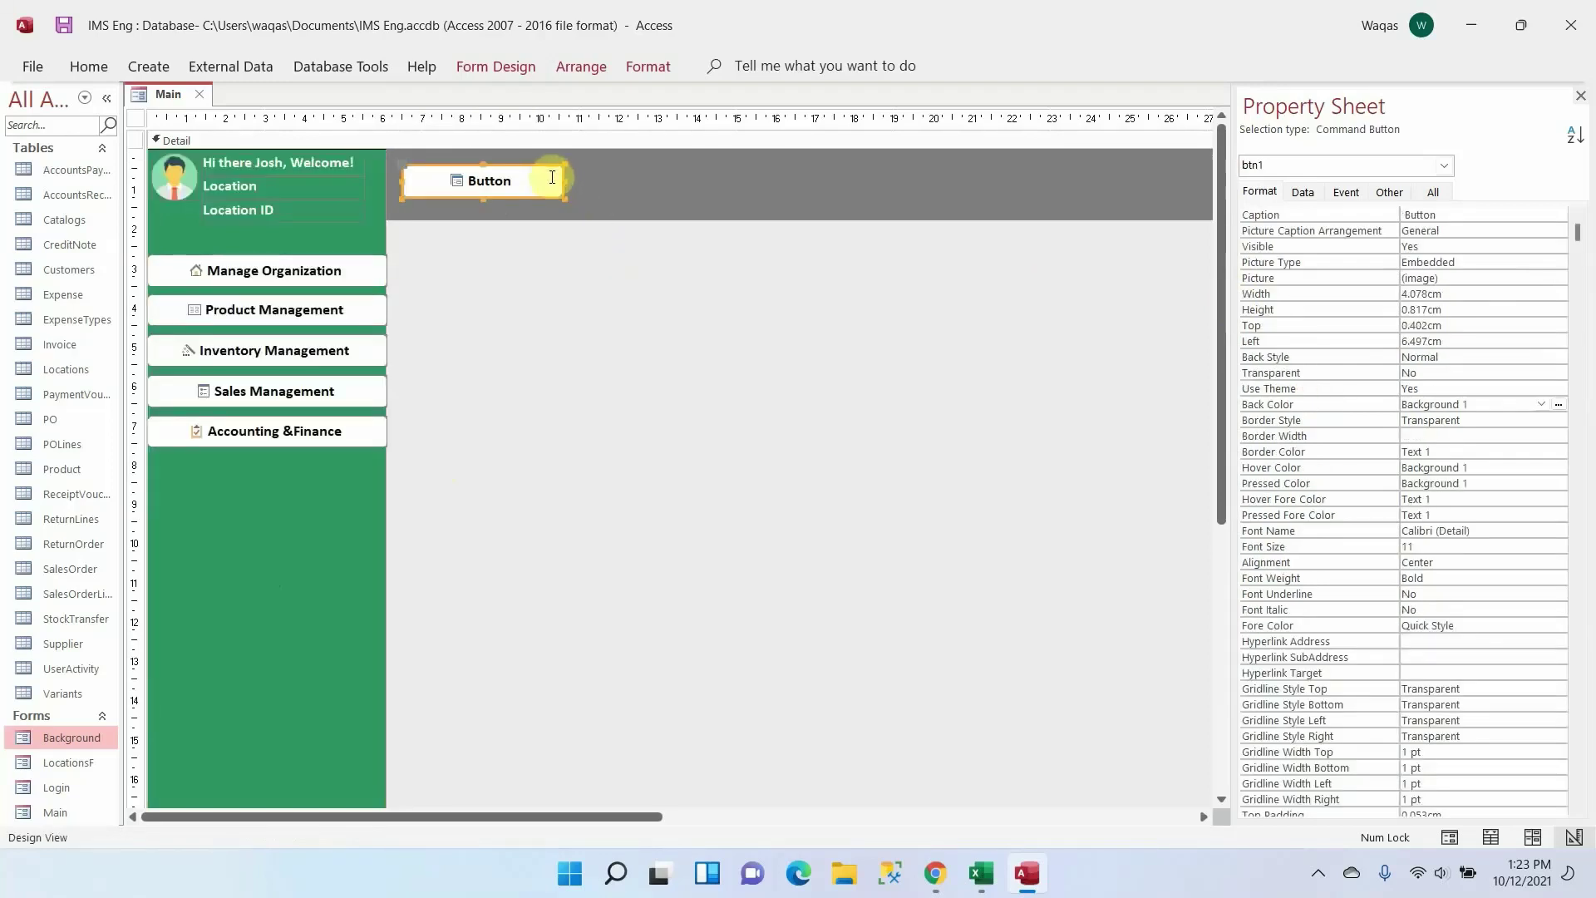
click(1502, 405)
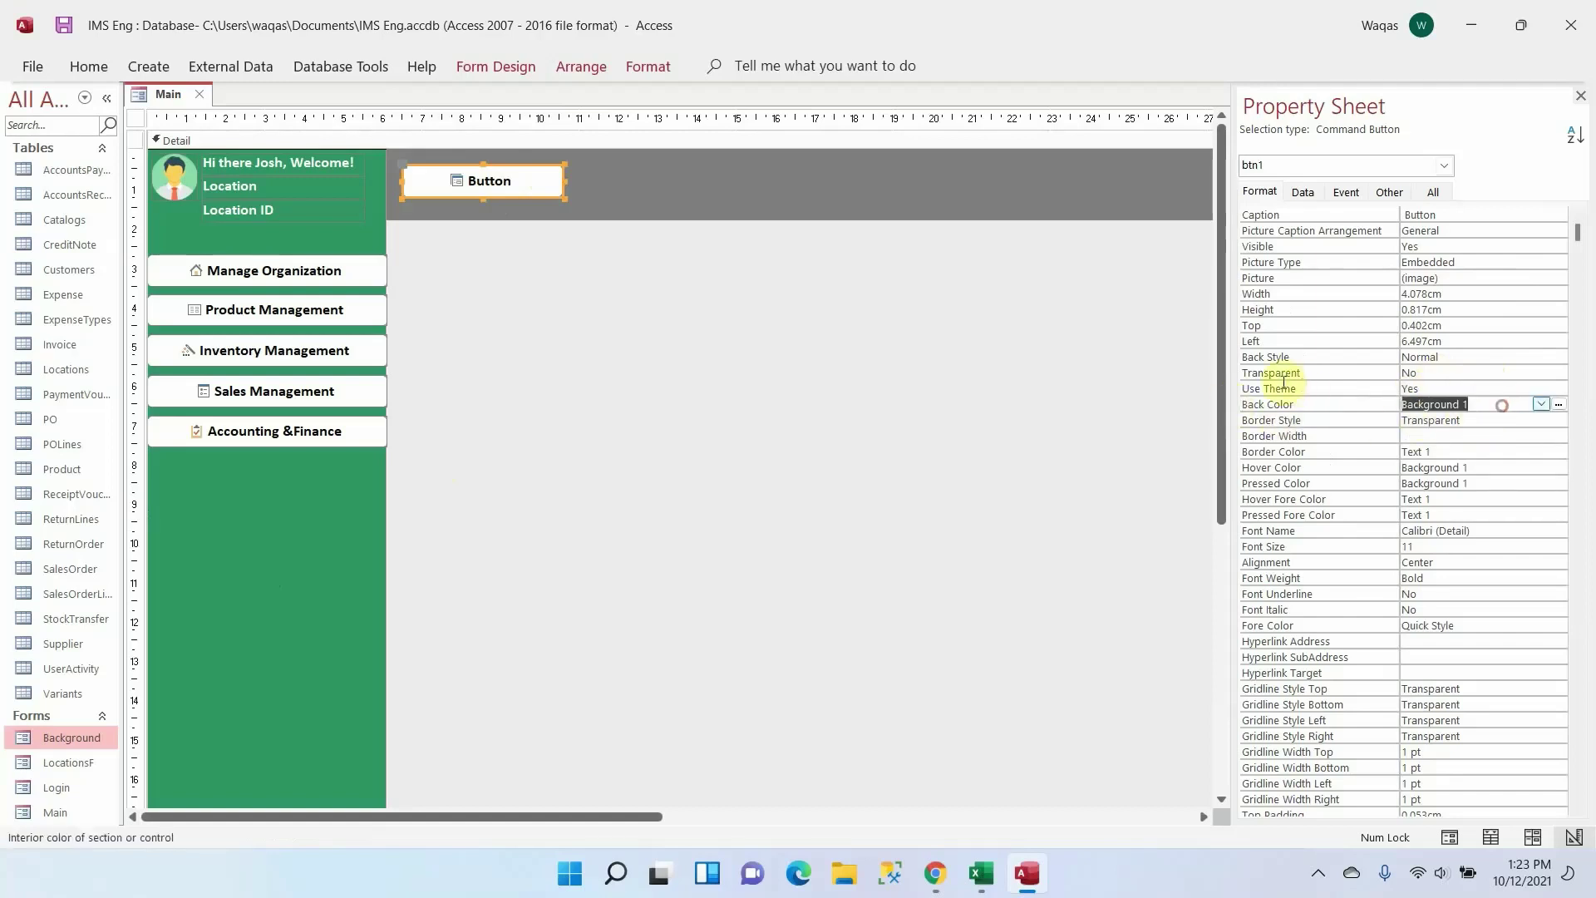
key(ctrl+v)
key(Return)
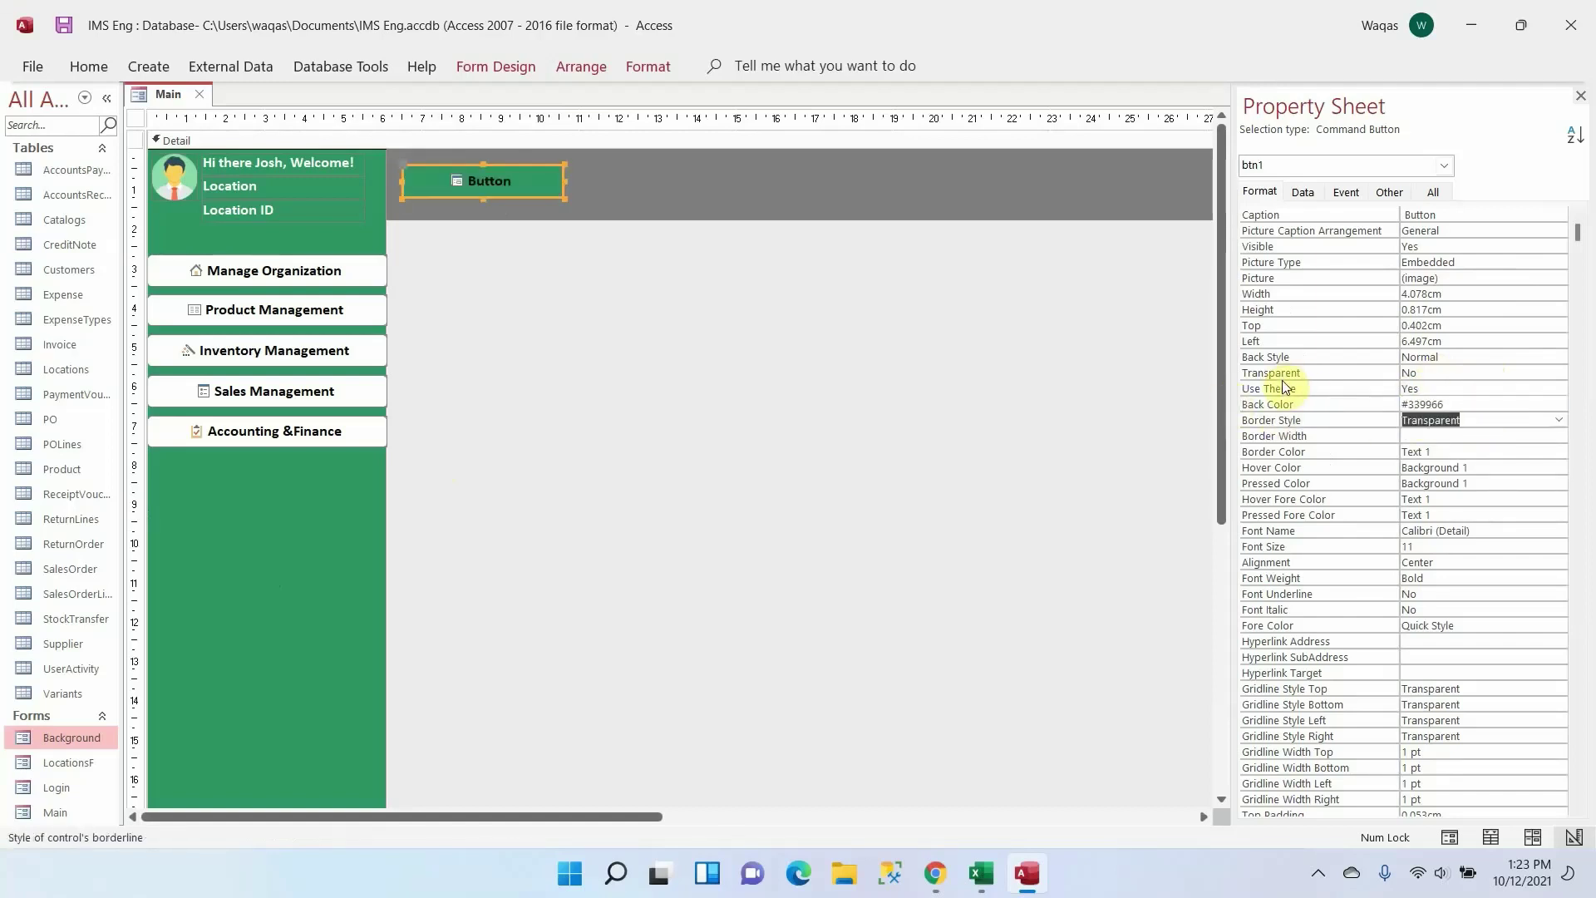
click(601, 332)
Set the font color of btn1 to white (Background 1), including its normal, hover and pressed text
click(524, 192)
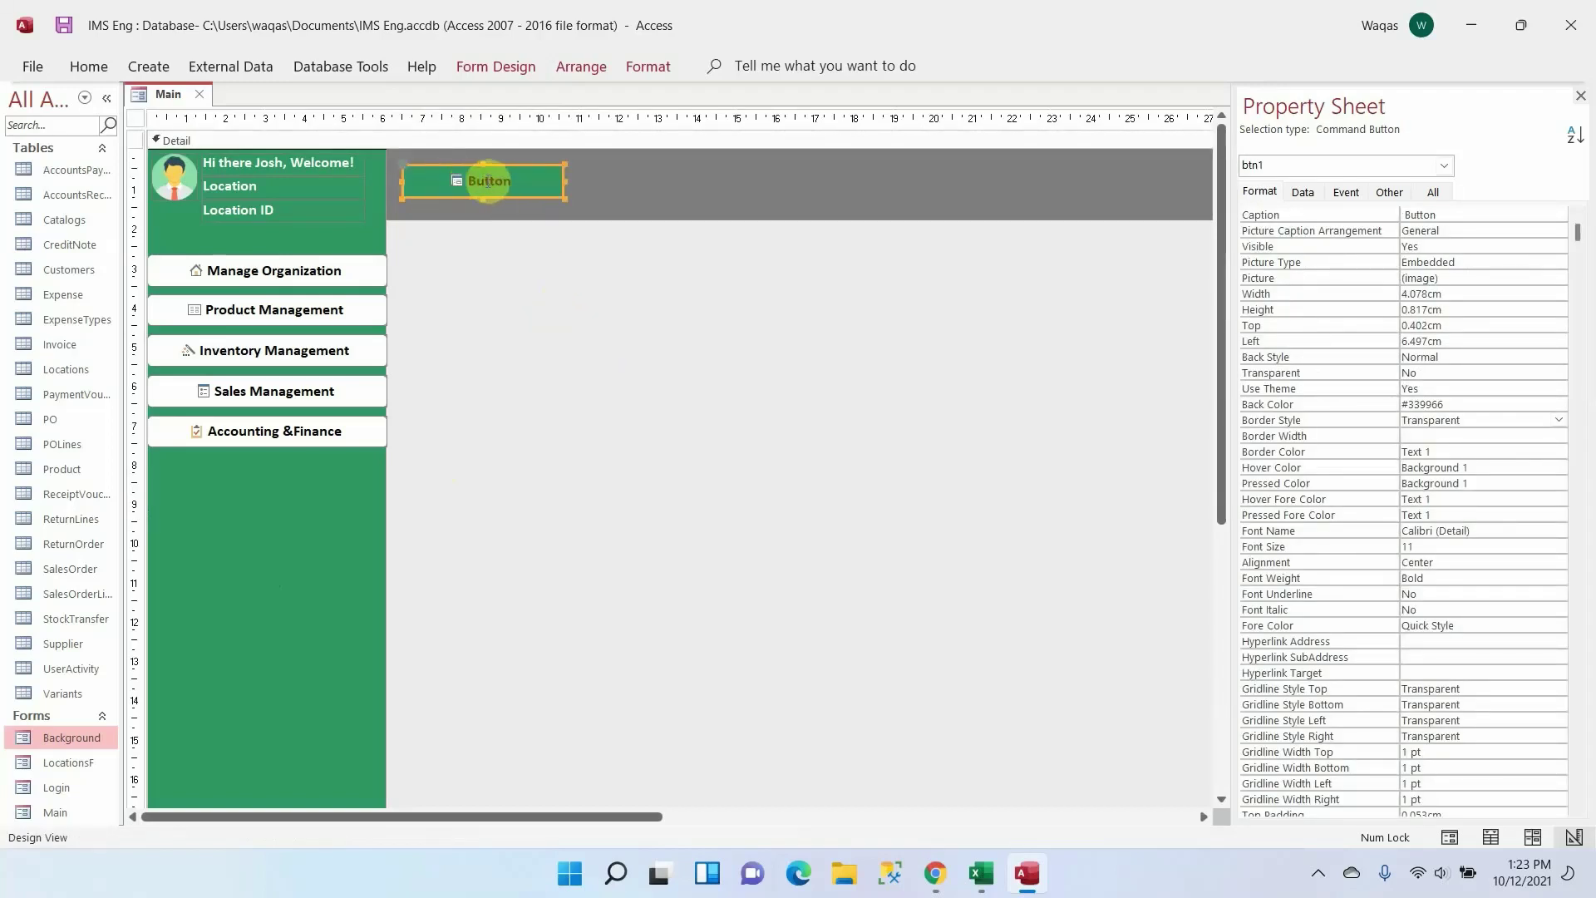
click(90, 66)
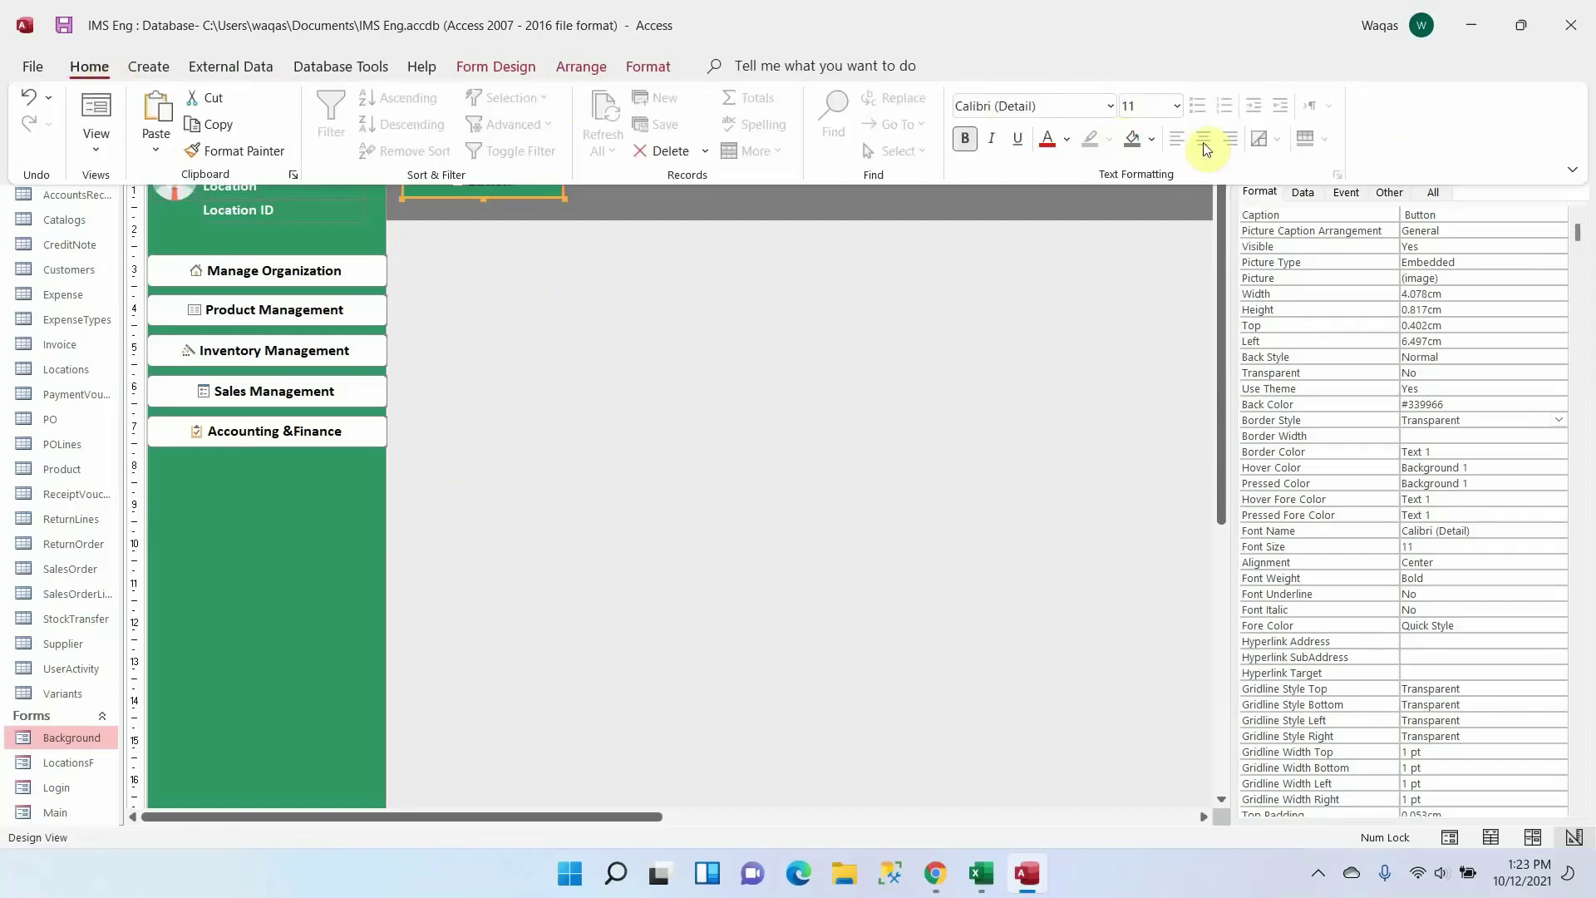
click(1065, 143)
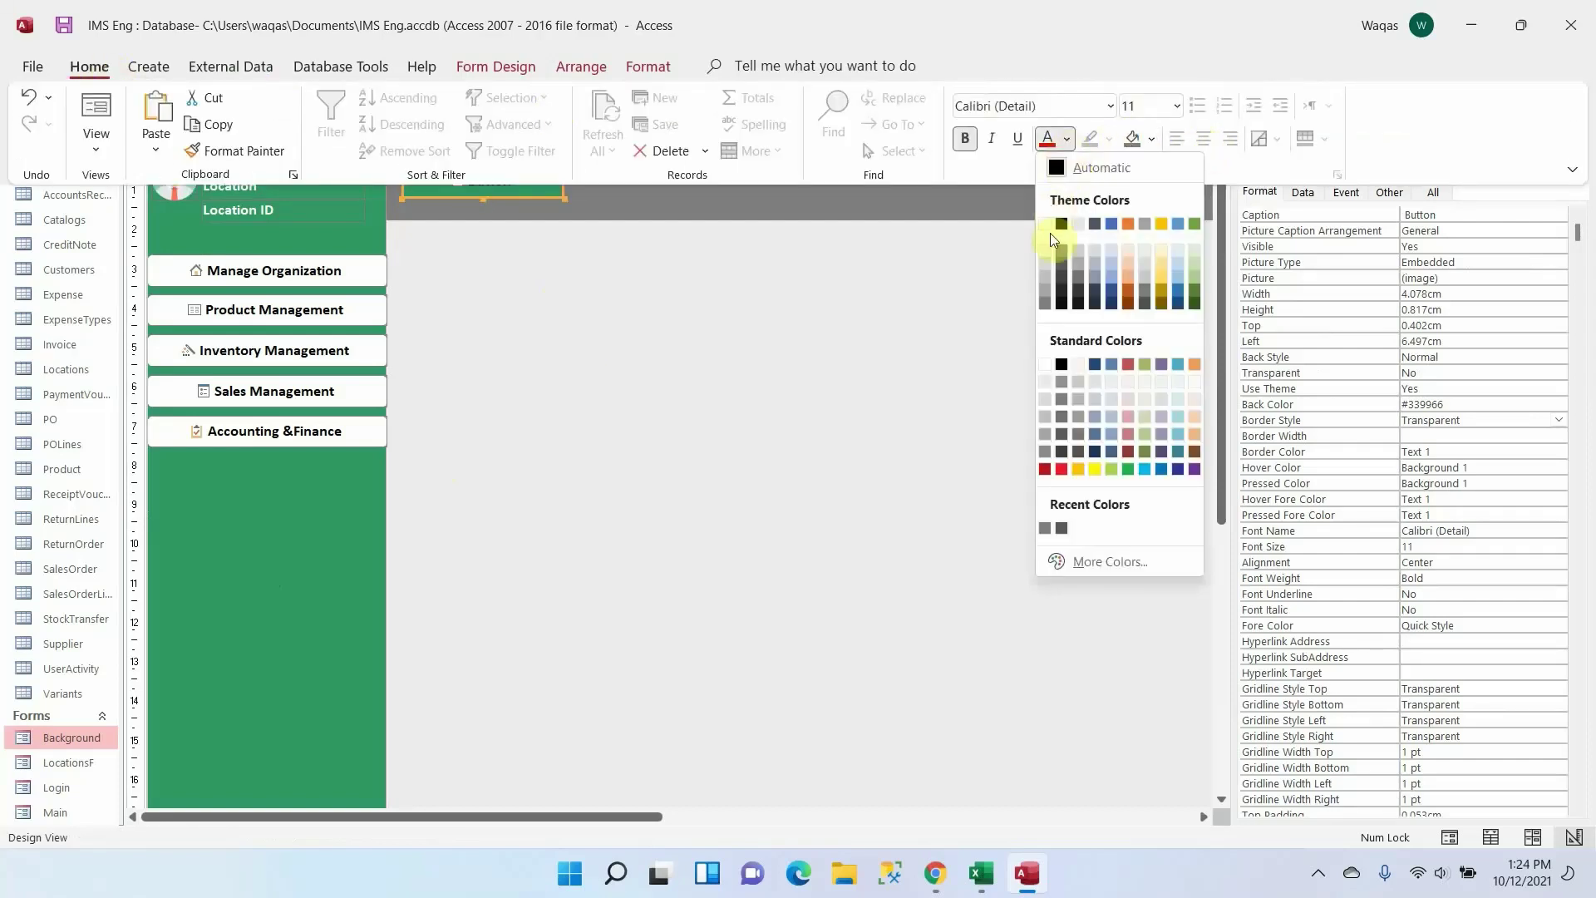
click(1045, 226)
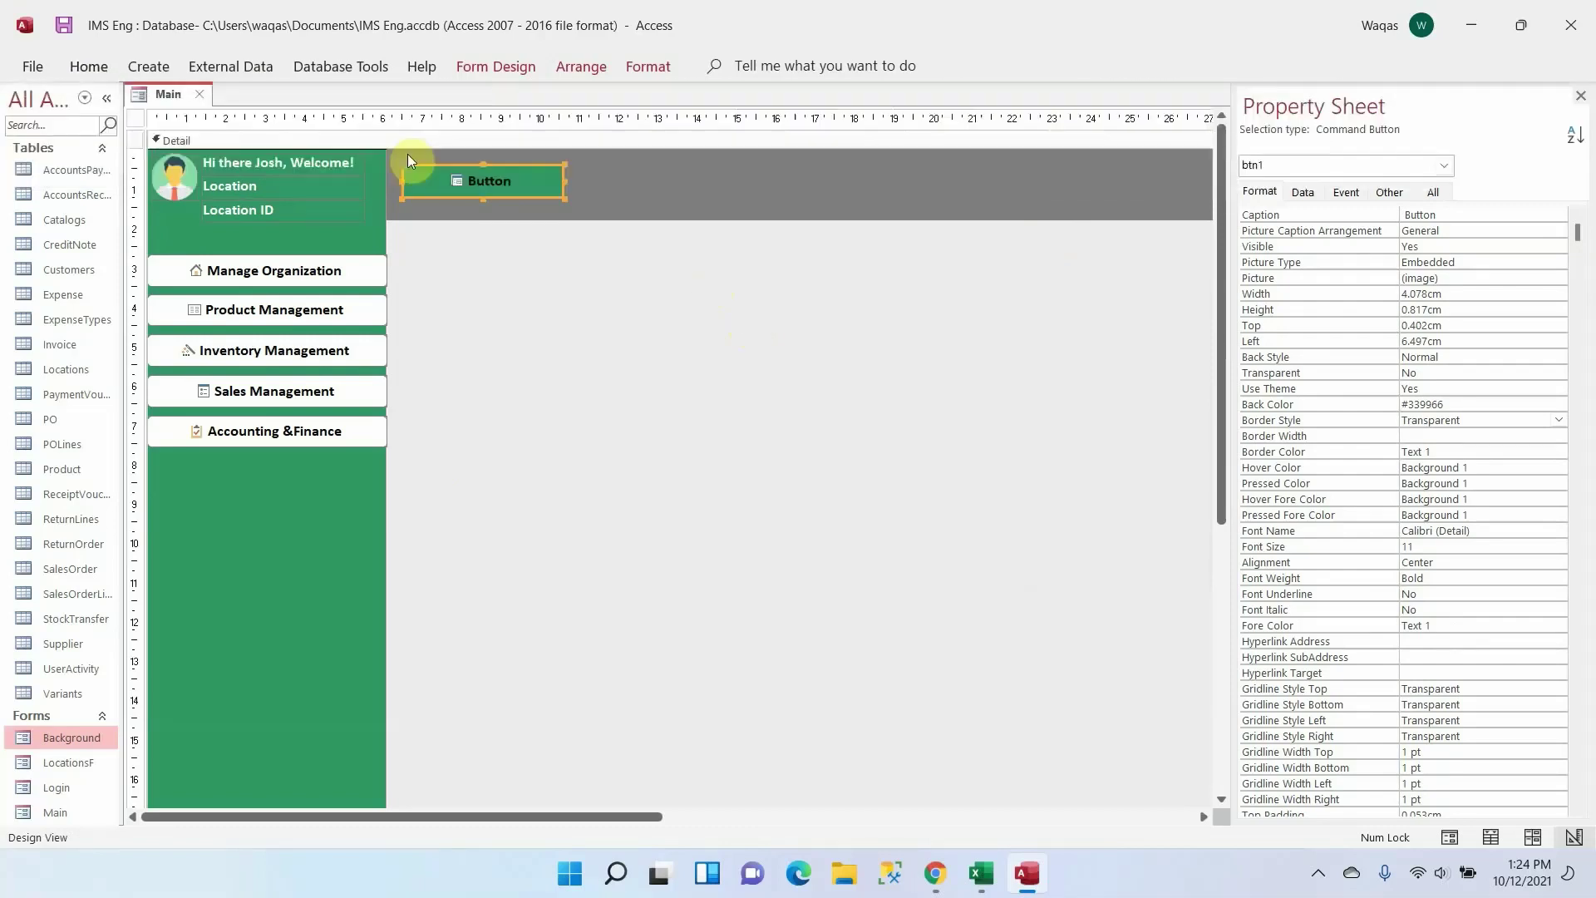
click(70, 66)
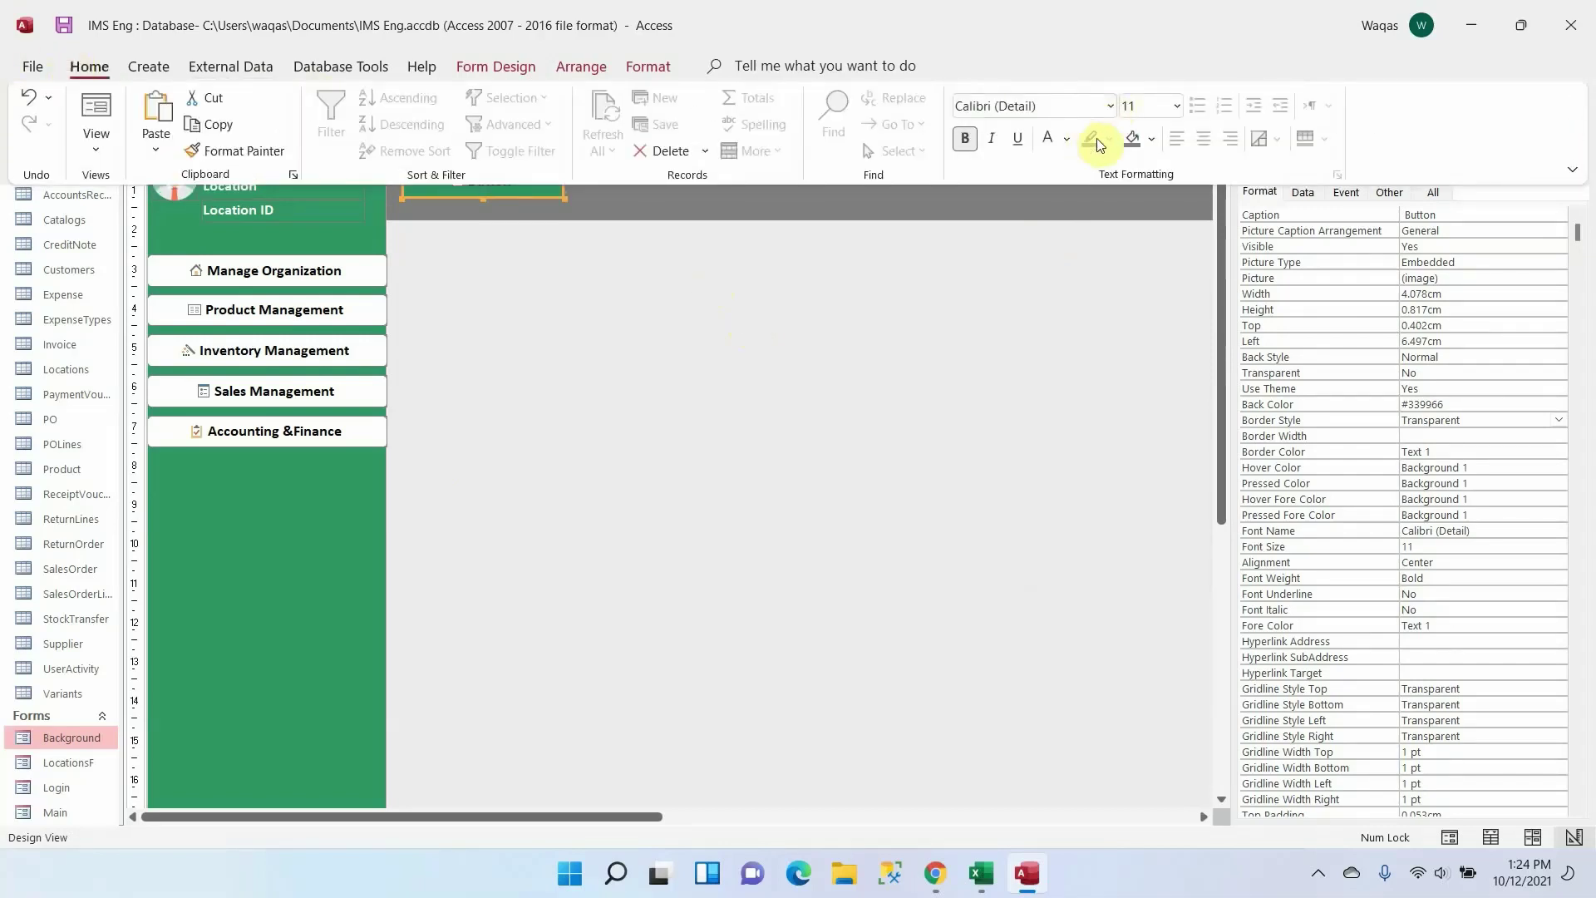
click(1065, 143)
click(1042, 222)
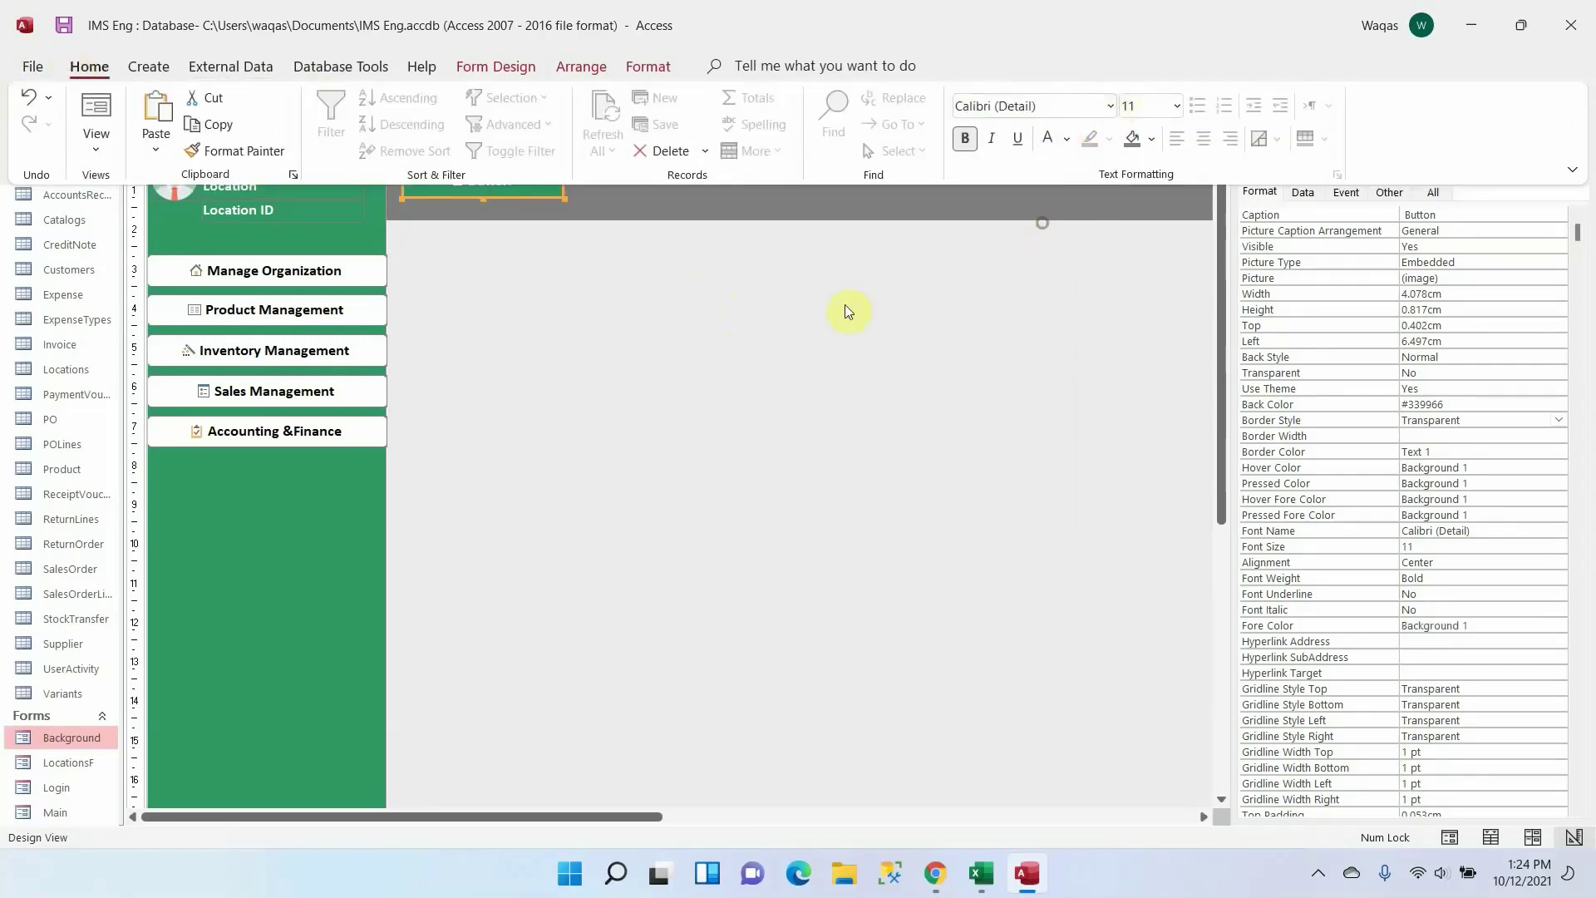
click(653, 320)
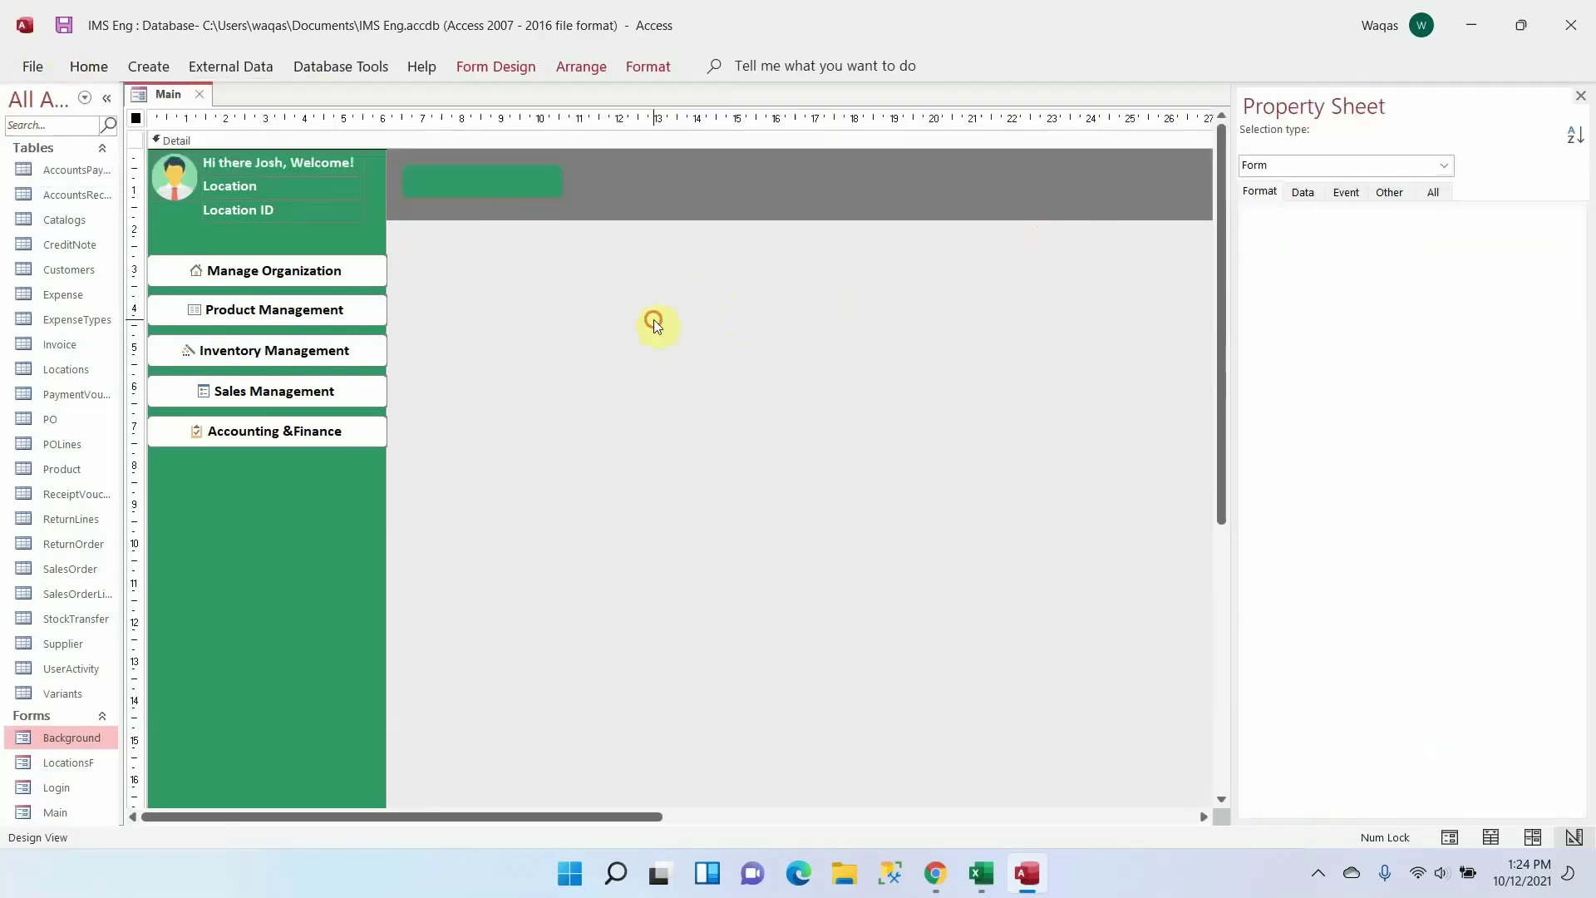
Narrow btn1 to about 3.68 cm and place a duplicate of it directly against its right edge on the gray bar
click(532, 184)
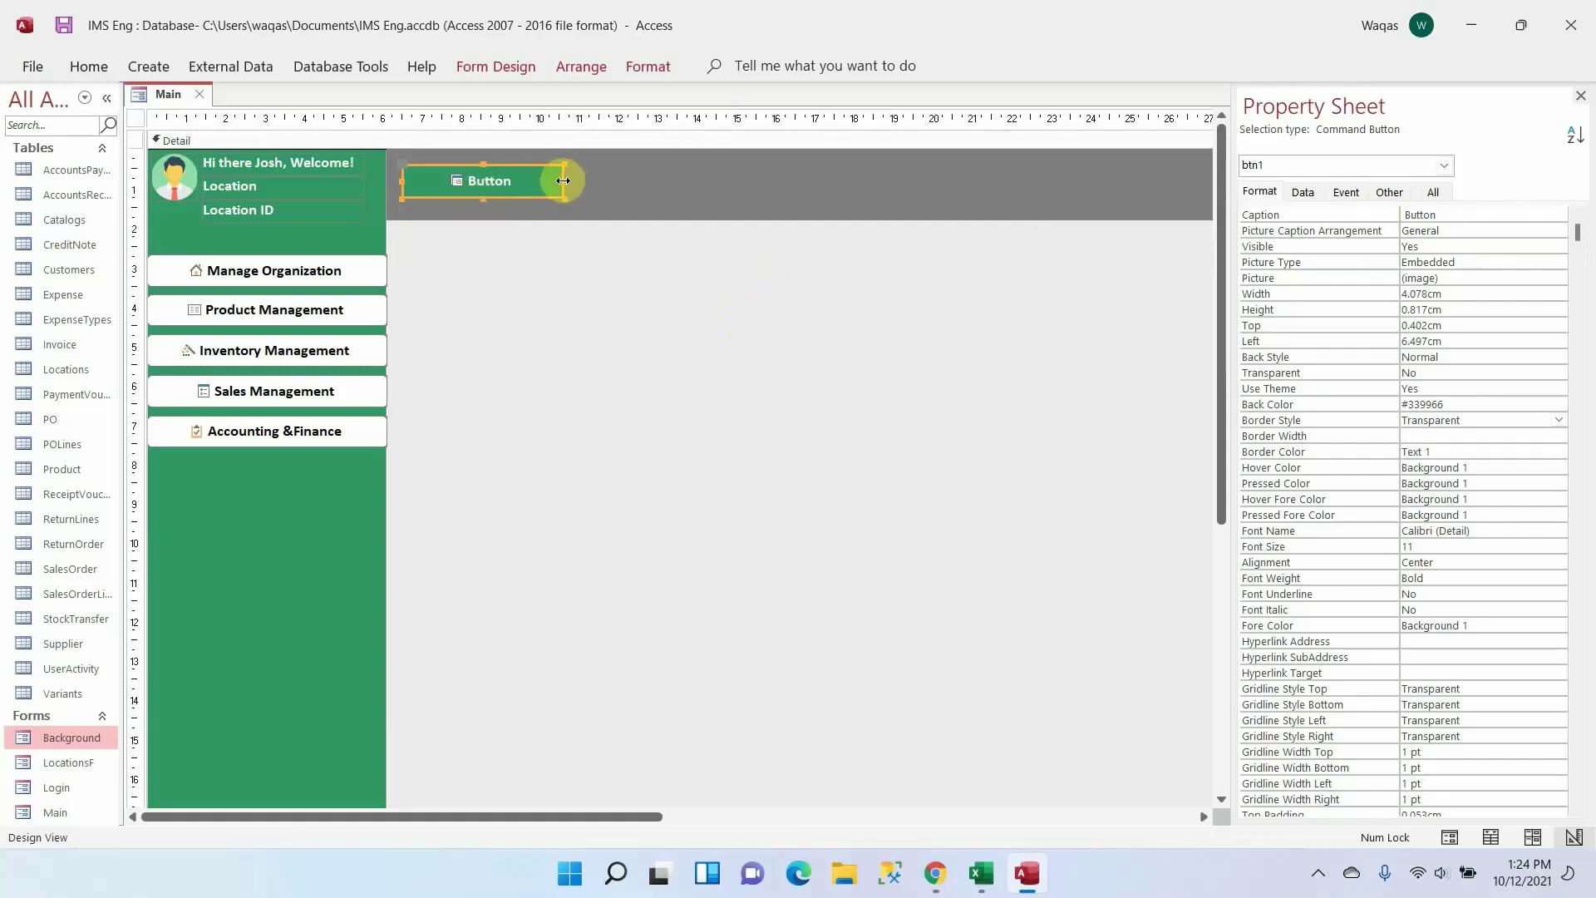
drag(564, 180, 550, 179)
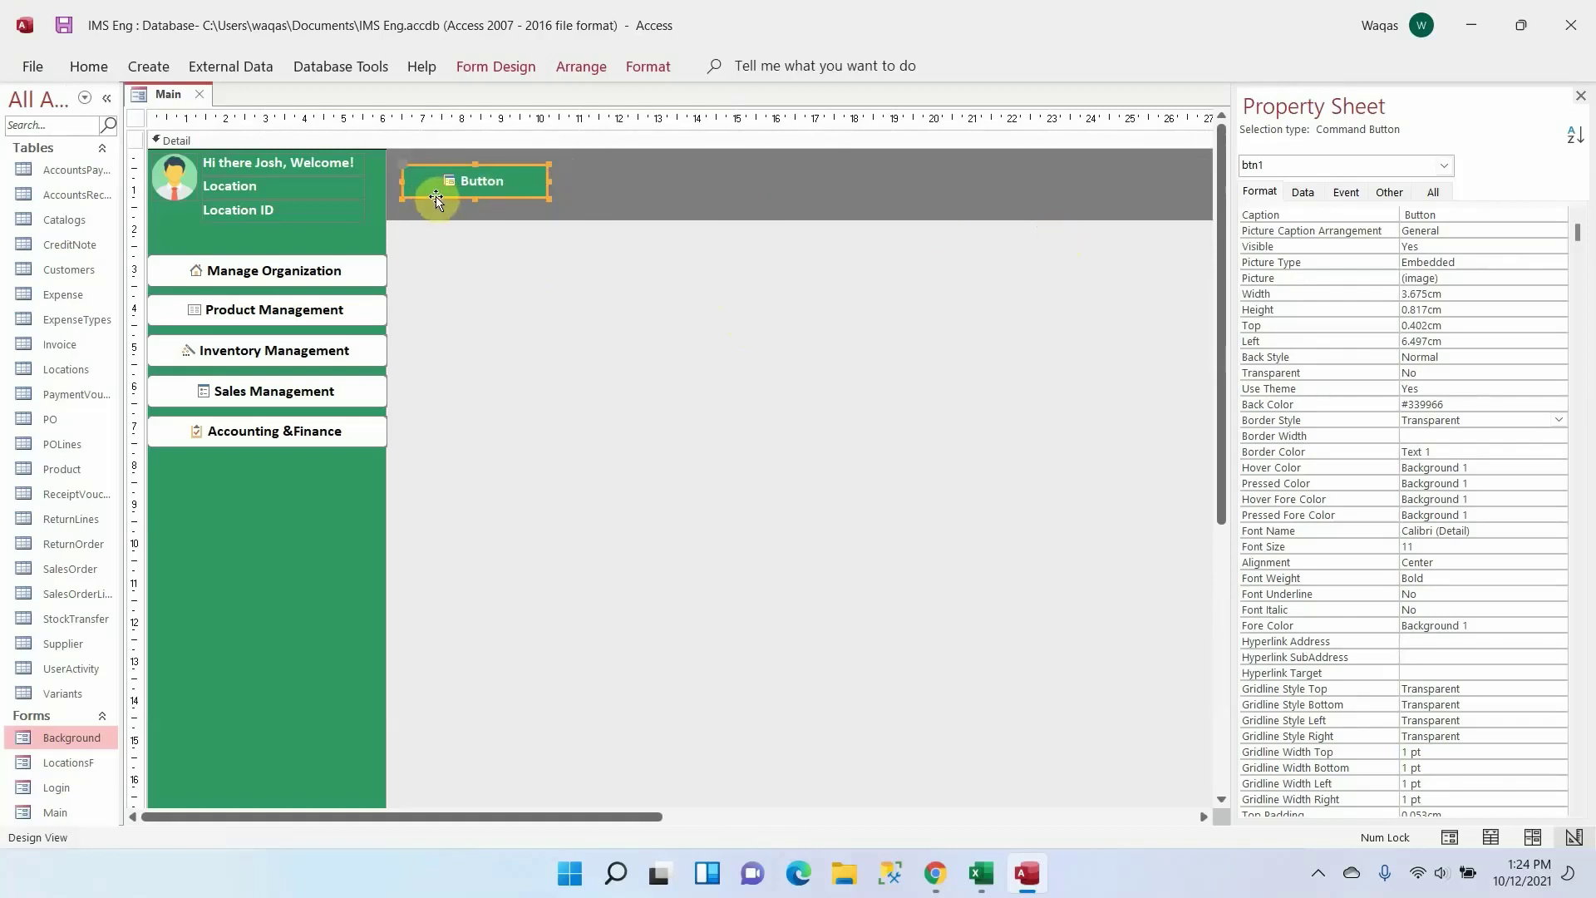
key(ctrl+d)
drag(456, 214, 612, 165)
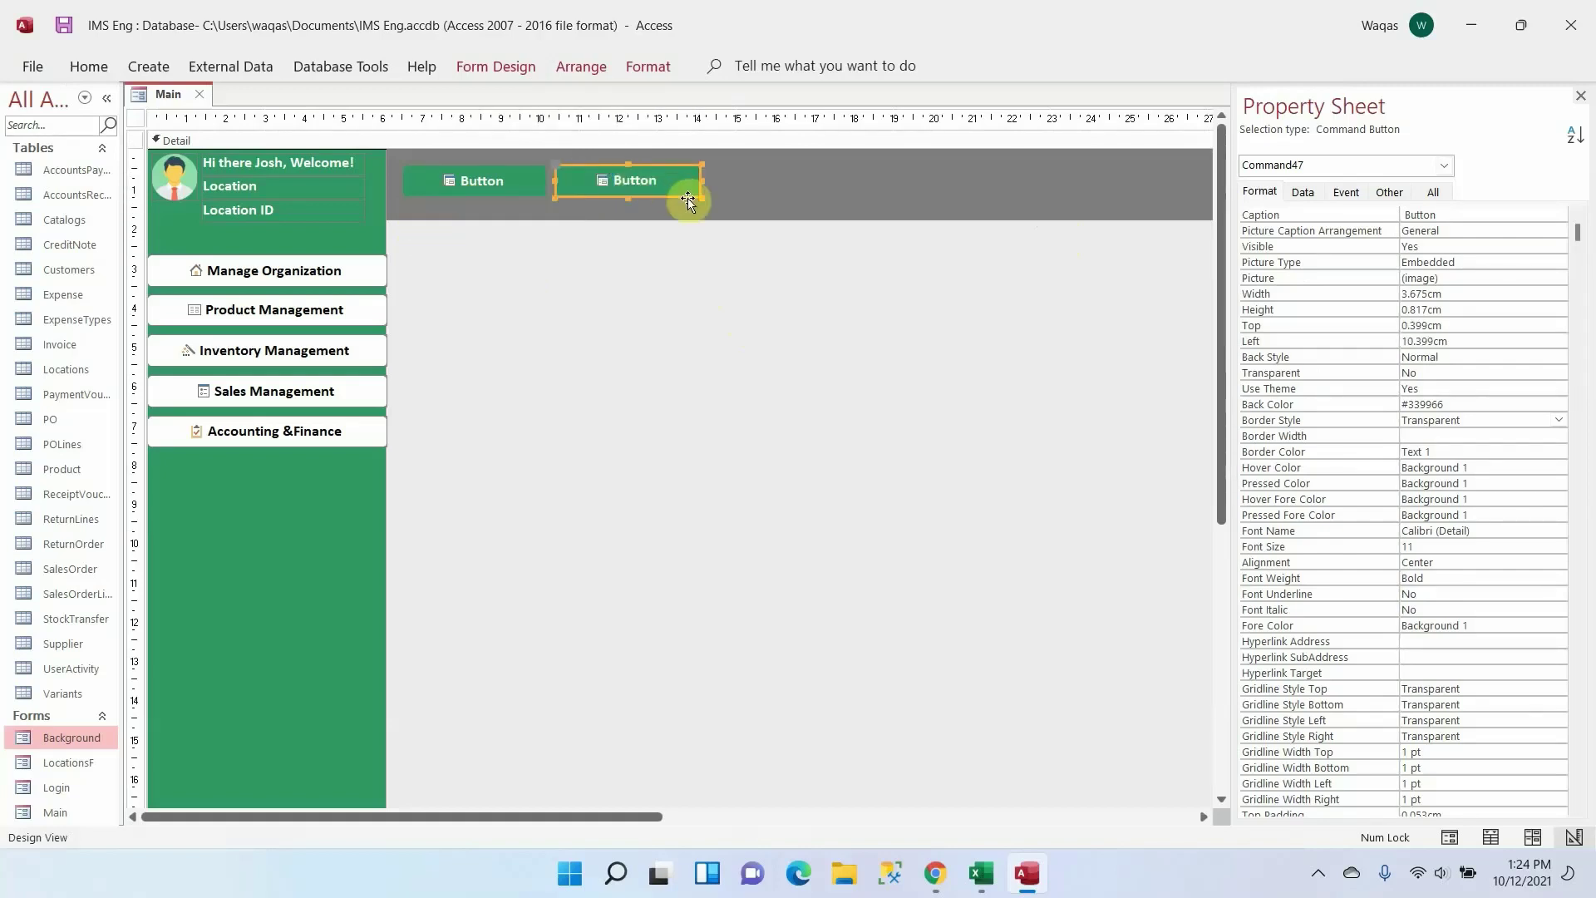
click(686, 312)
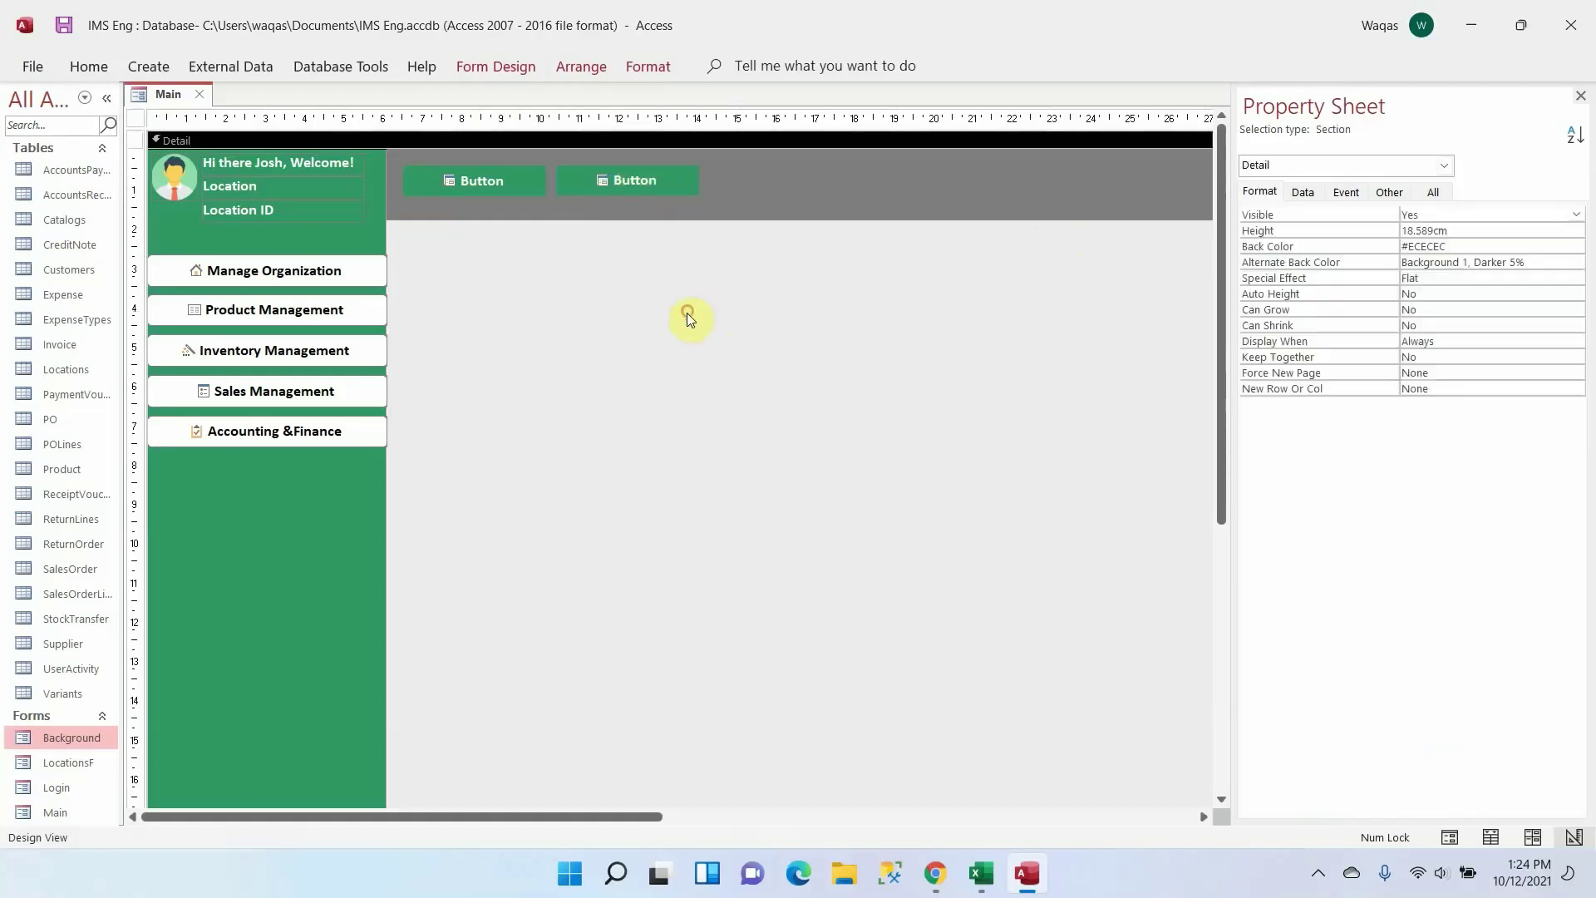
click(623, 189)
drag(586, 194, 582, 198)
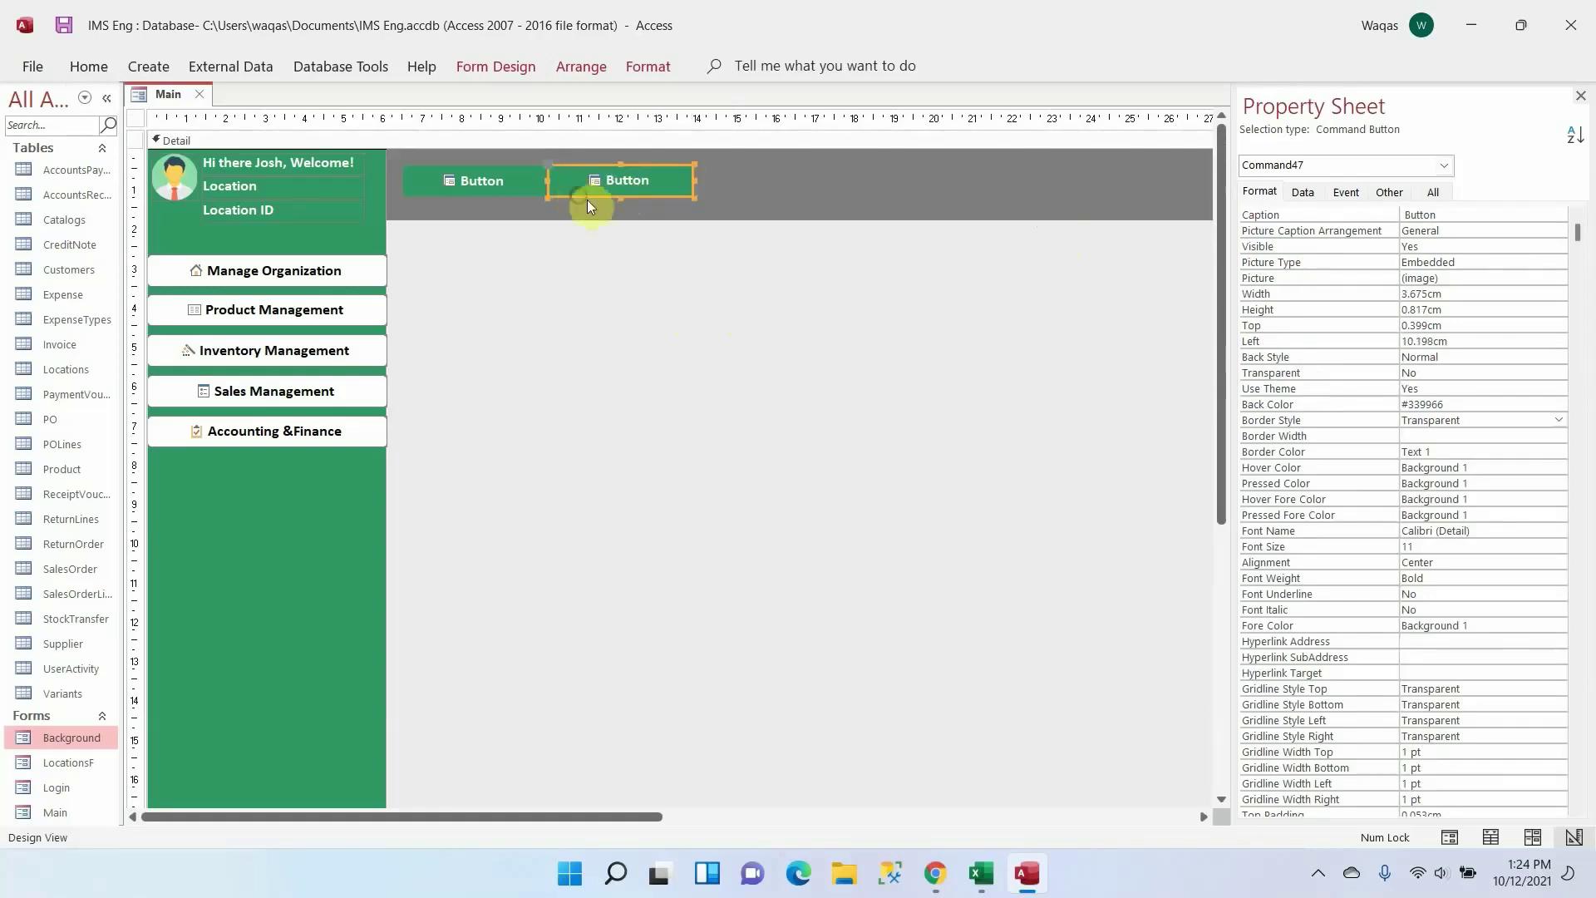
click(511, 338)
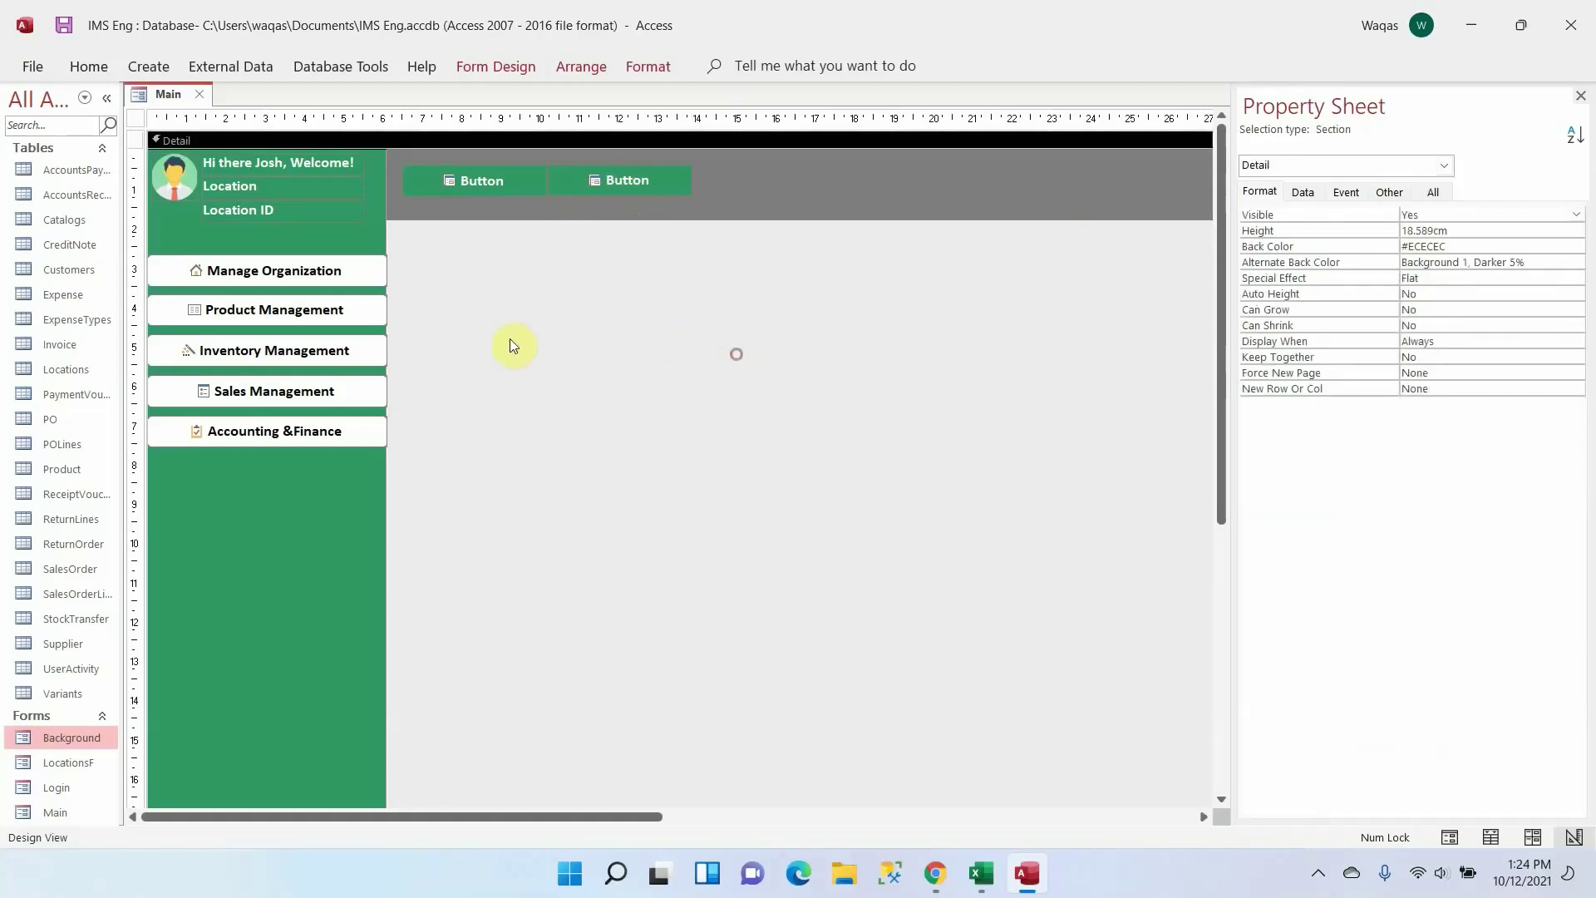
Duplicate the two submenu buttons and place the copies in line against the originals' right edge, about 0.4 cm from the top of the form
shift+click(606, 185)
key(ctrl+c)
key(ctrl+v)
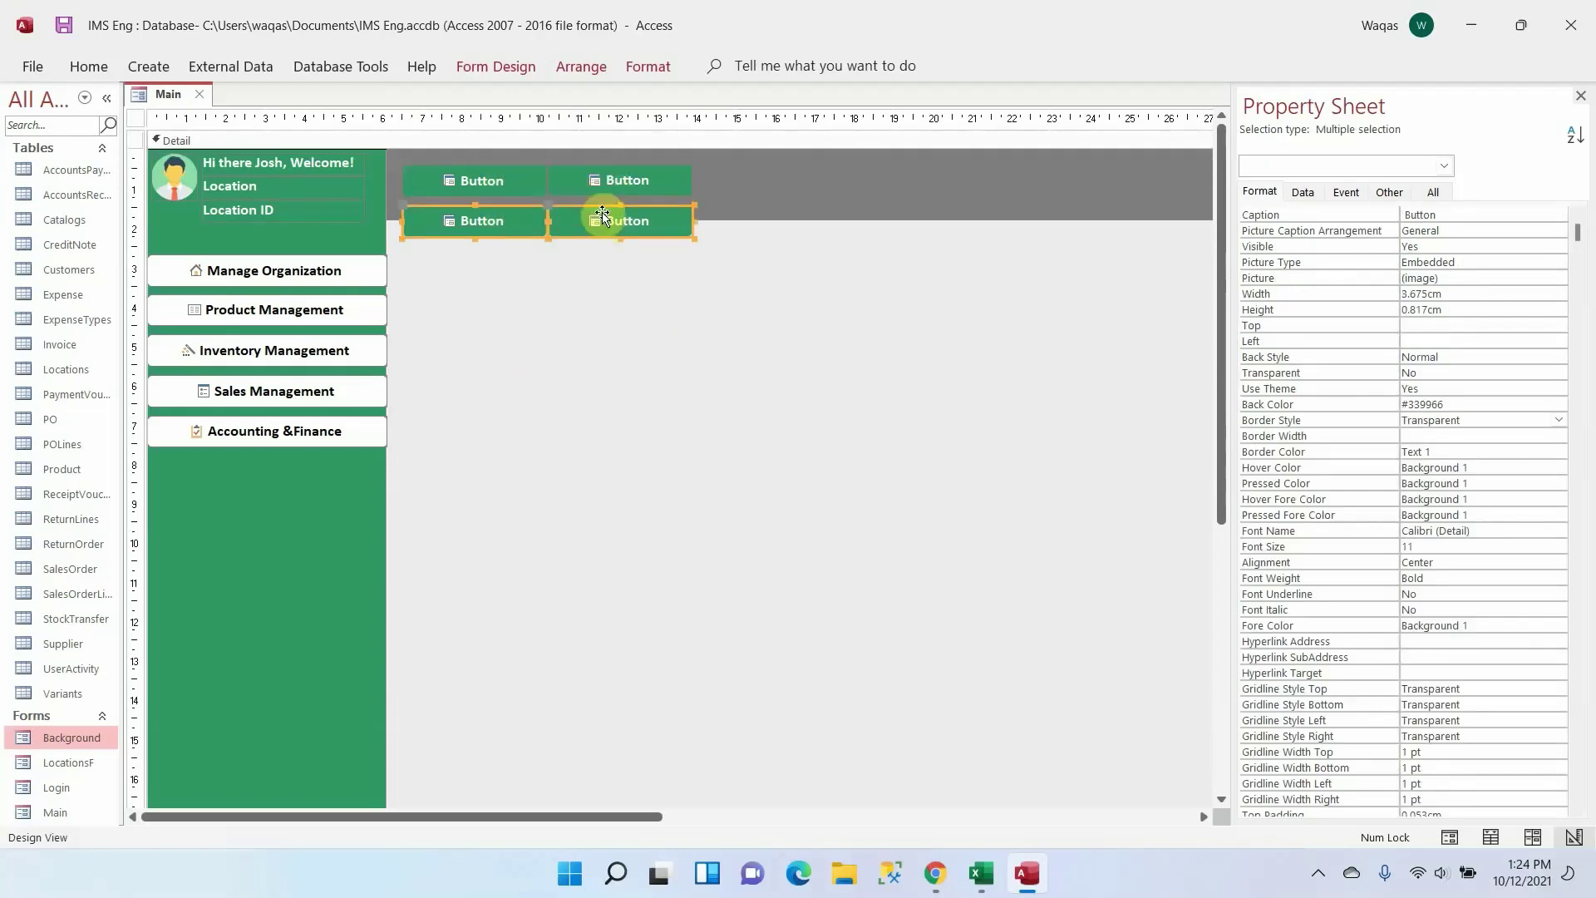
drag(599, 235, 930, 185)
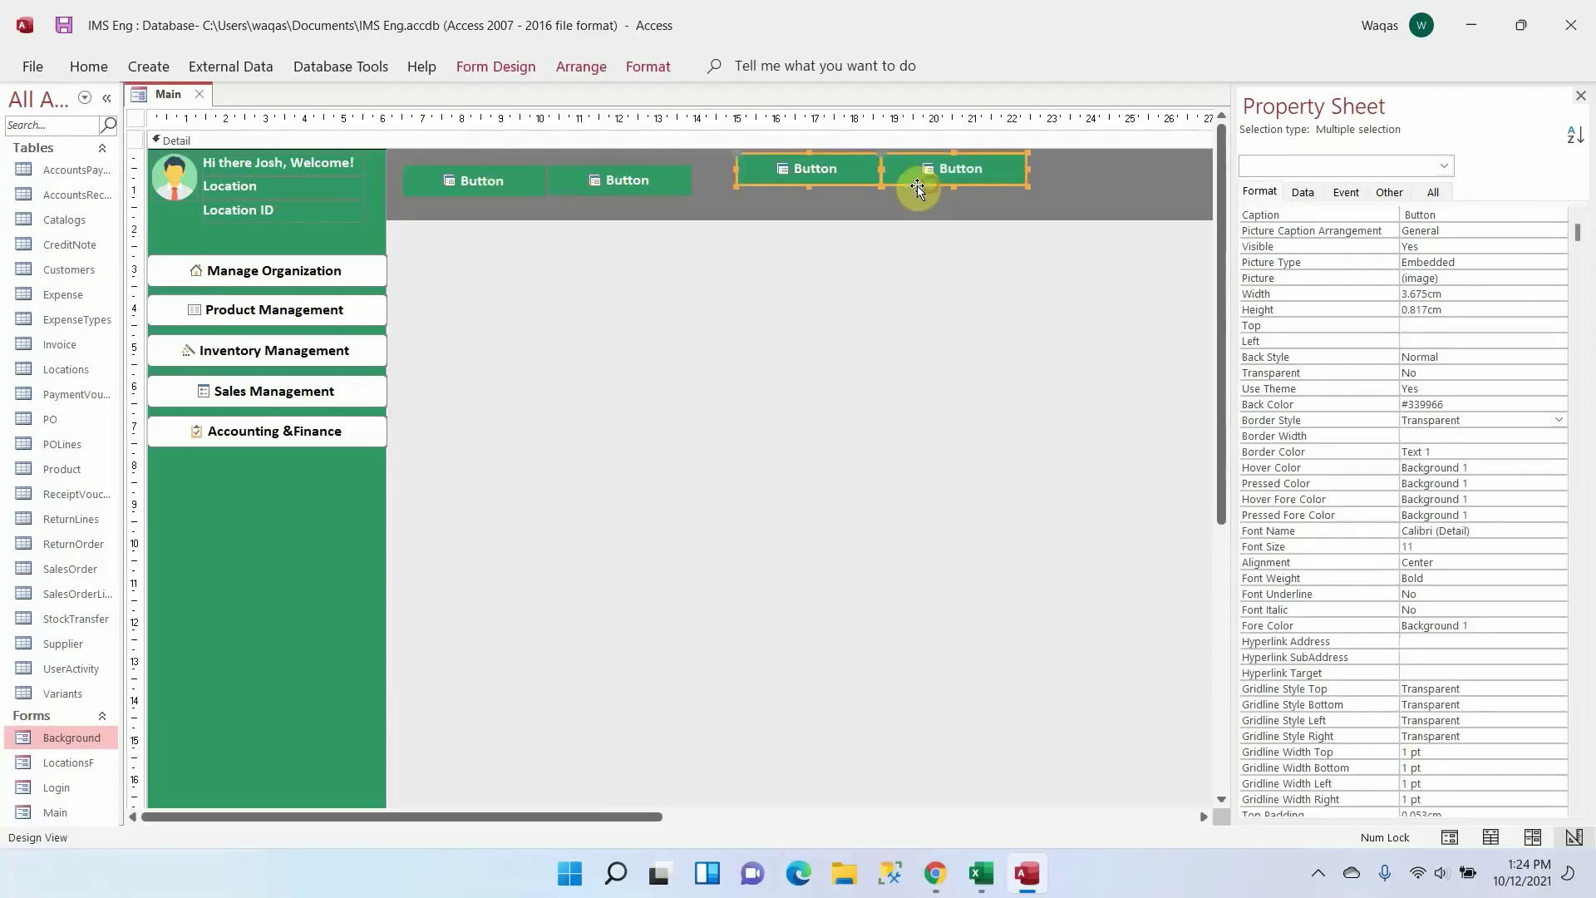
drag(799, 180, 760, 191)
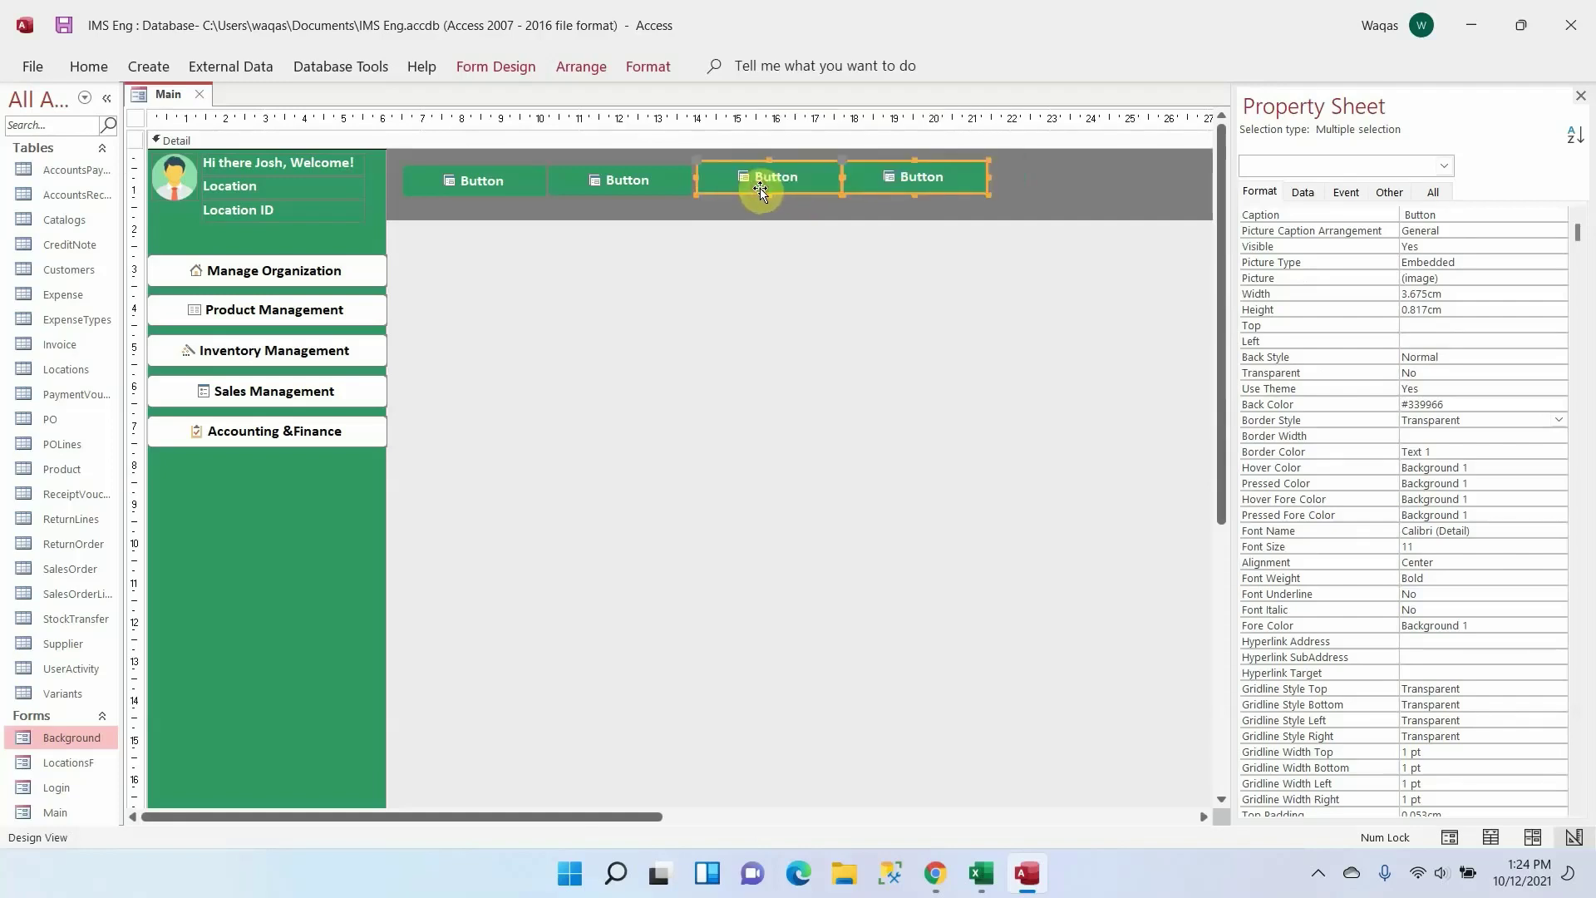
click(849, 371)
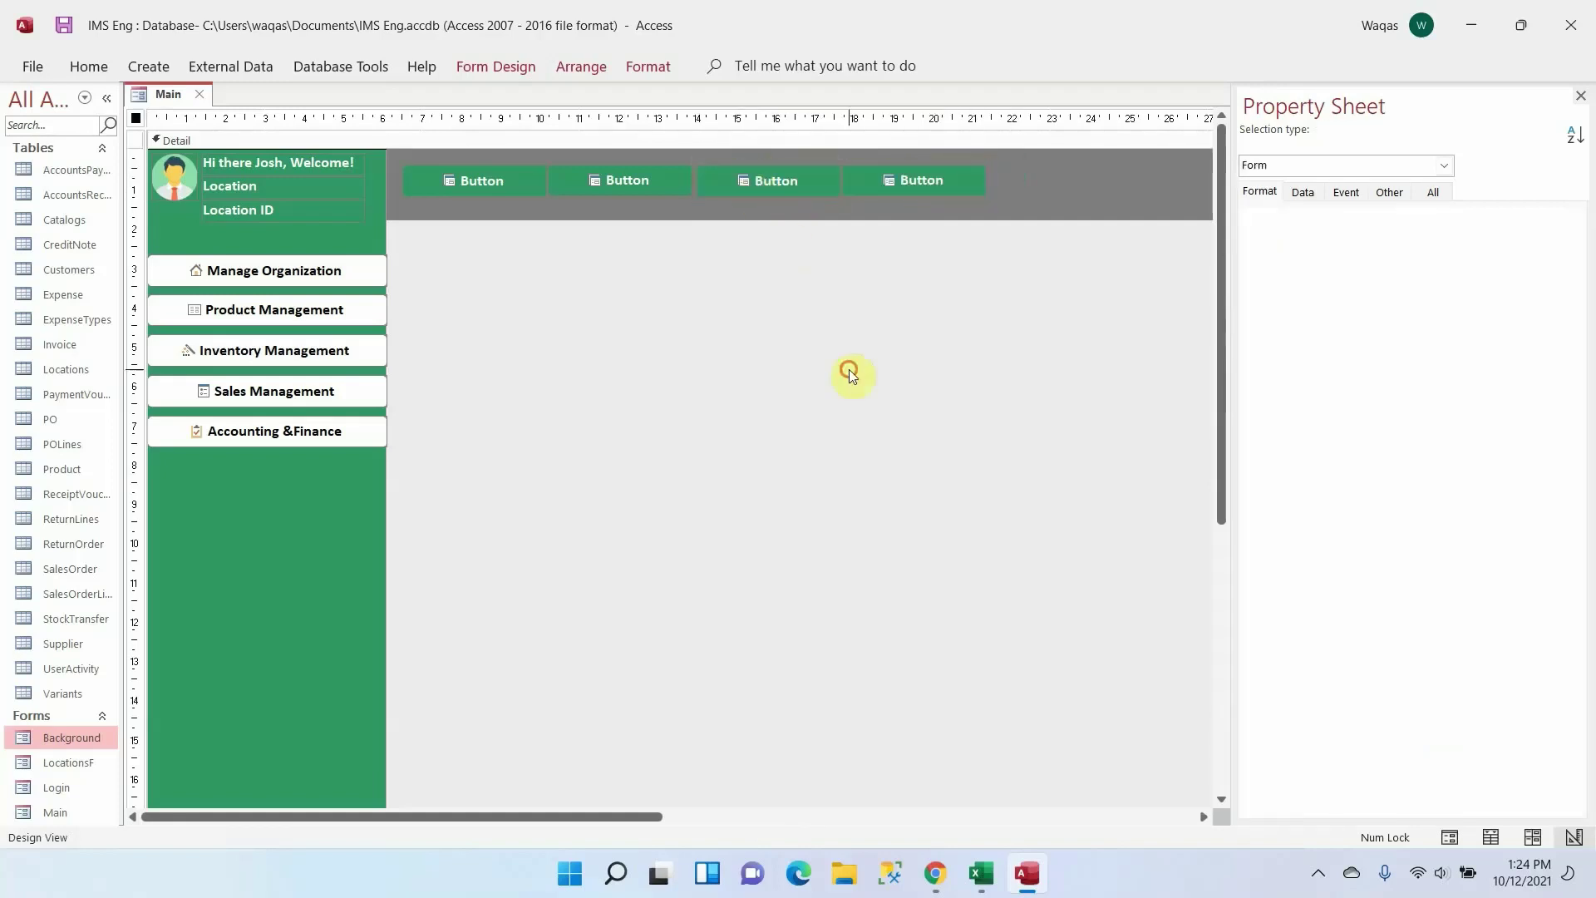
click(797, 186)
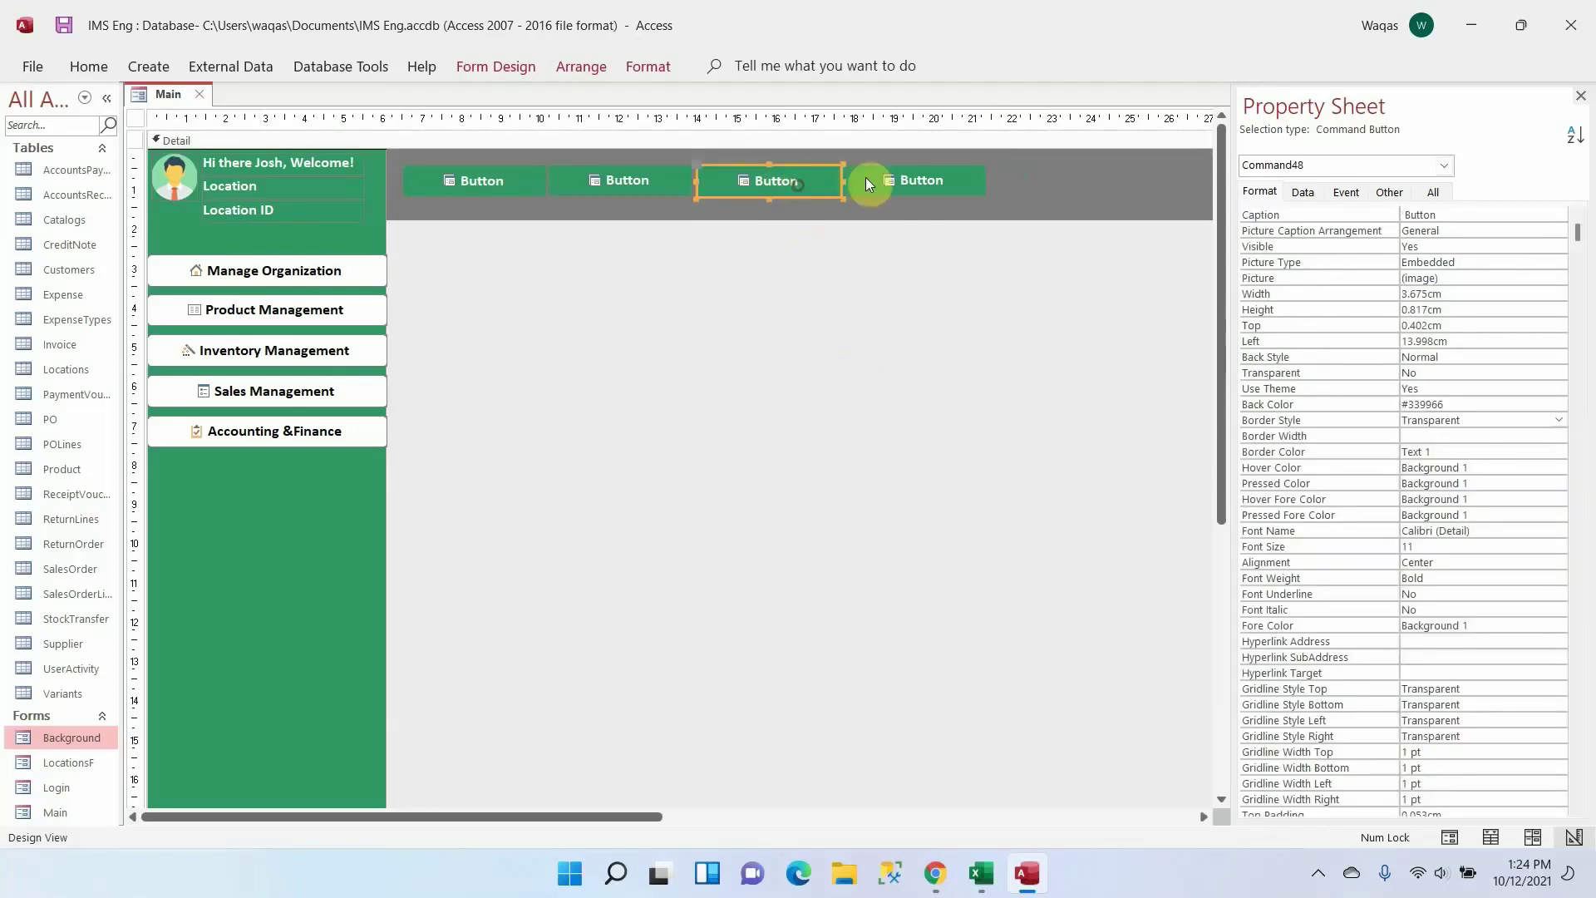
shift+click(865, 177)
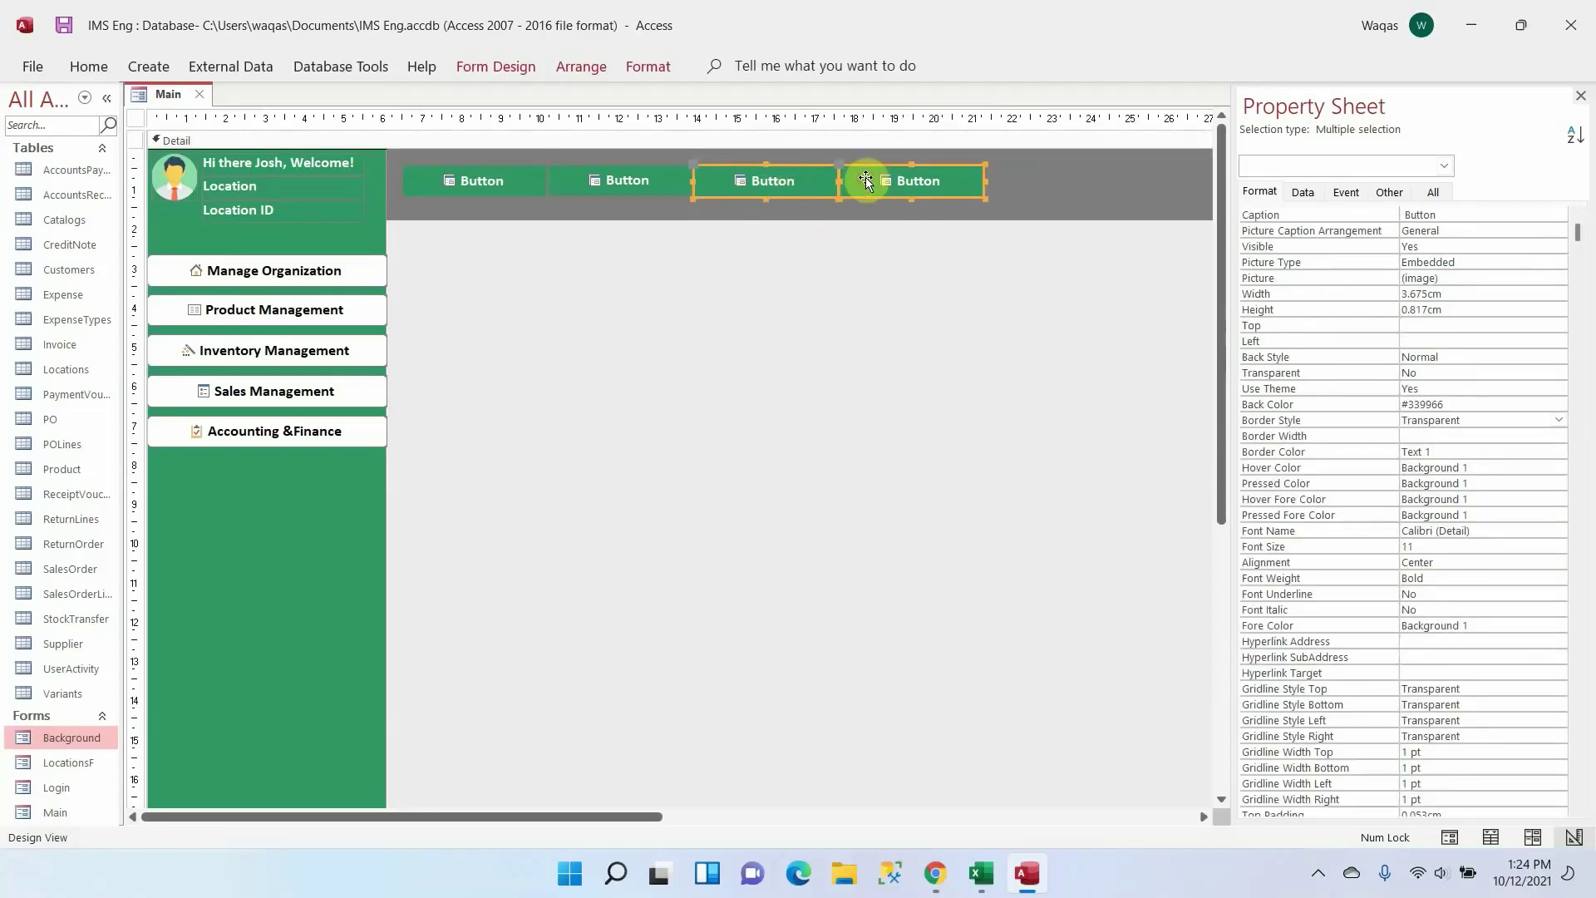
click(874, 316)
Duplicate the fourth submenu button and align the copy against its right edge as a fifth button, about 0.4 cm from the top of the form
click(908, 187)
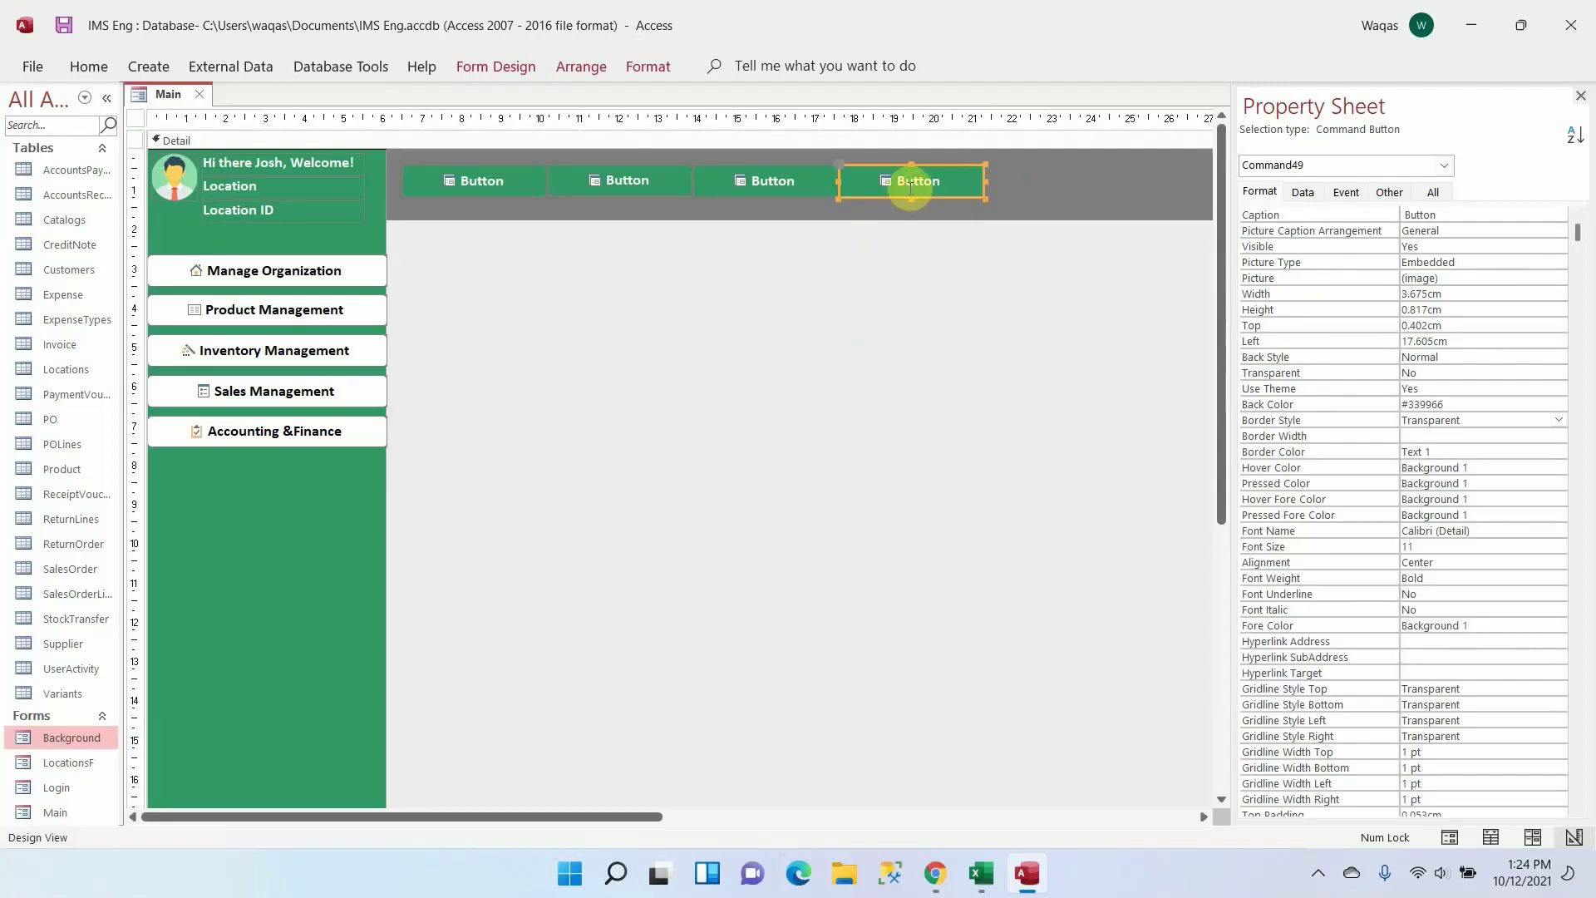
key(ctrl+v)
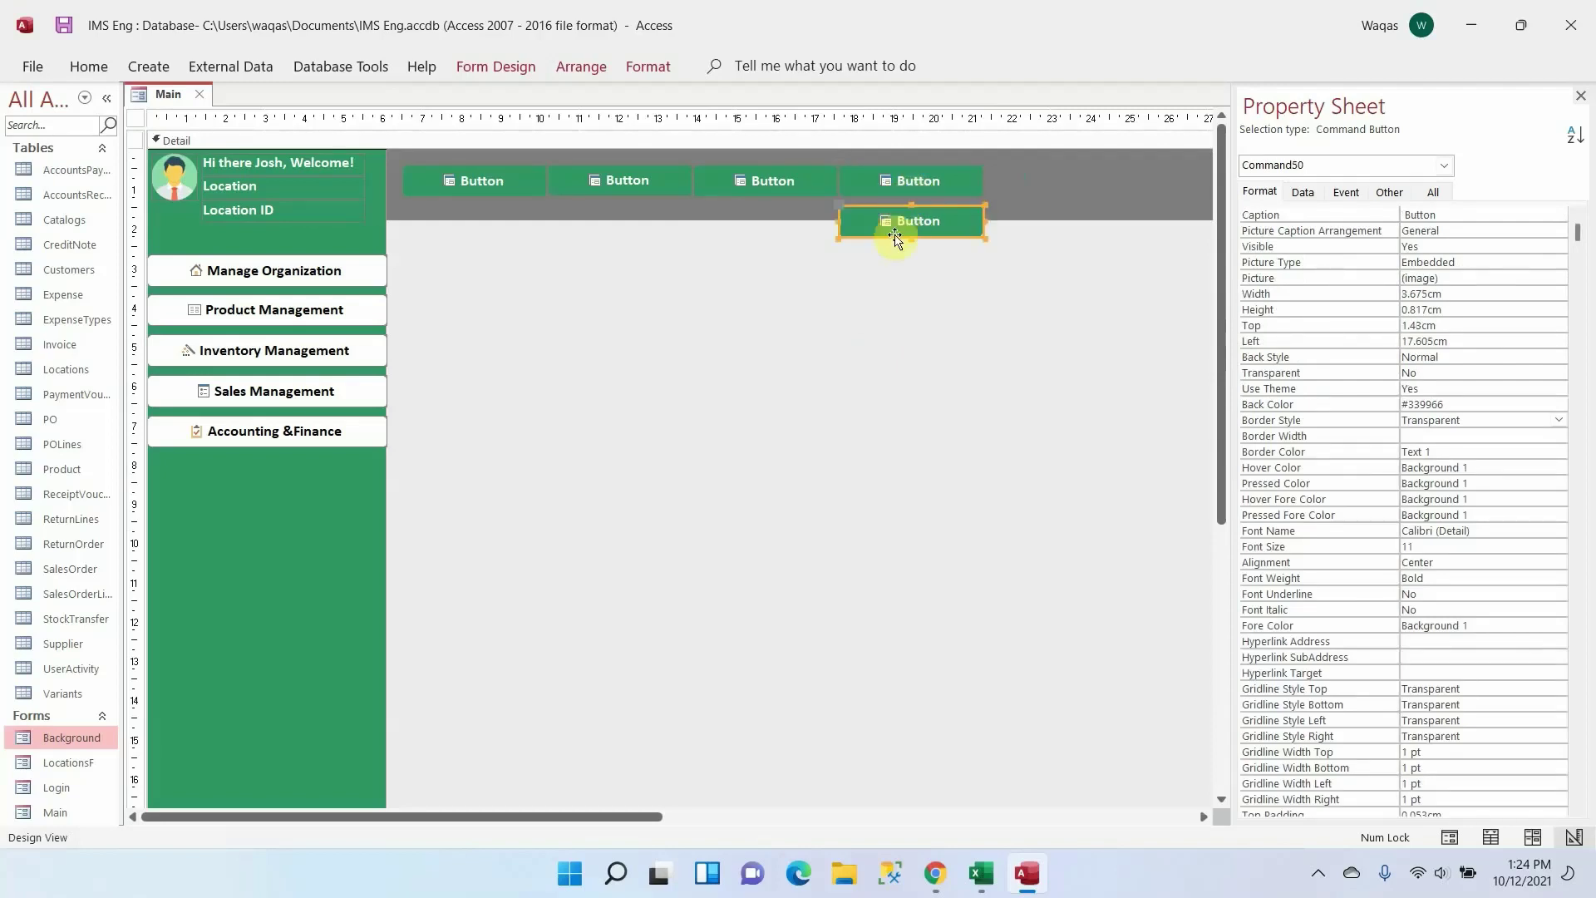
drag(898, 231, 1050, 187)
click(1051, 191)
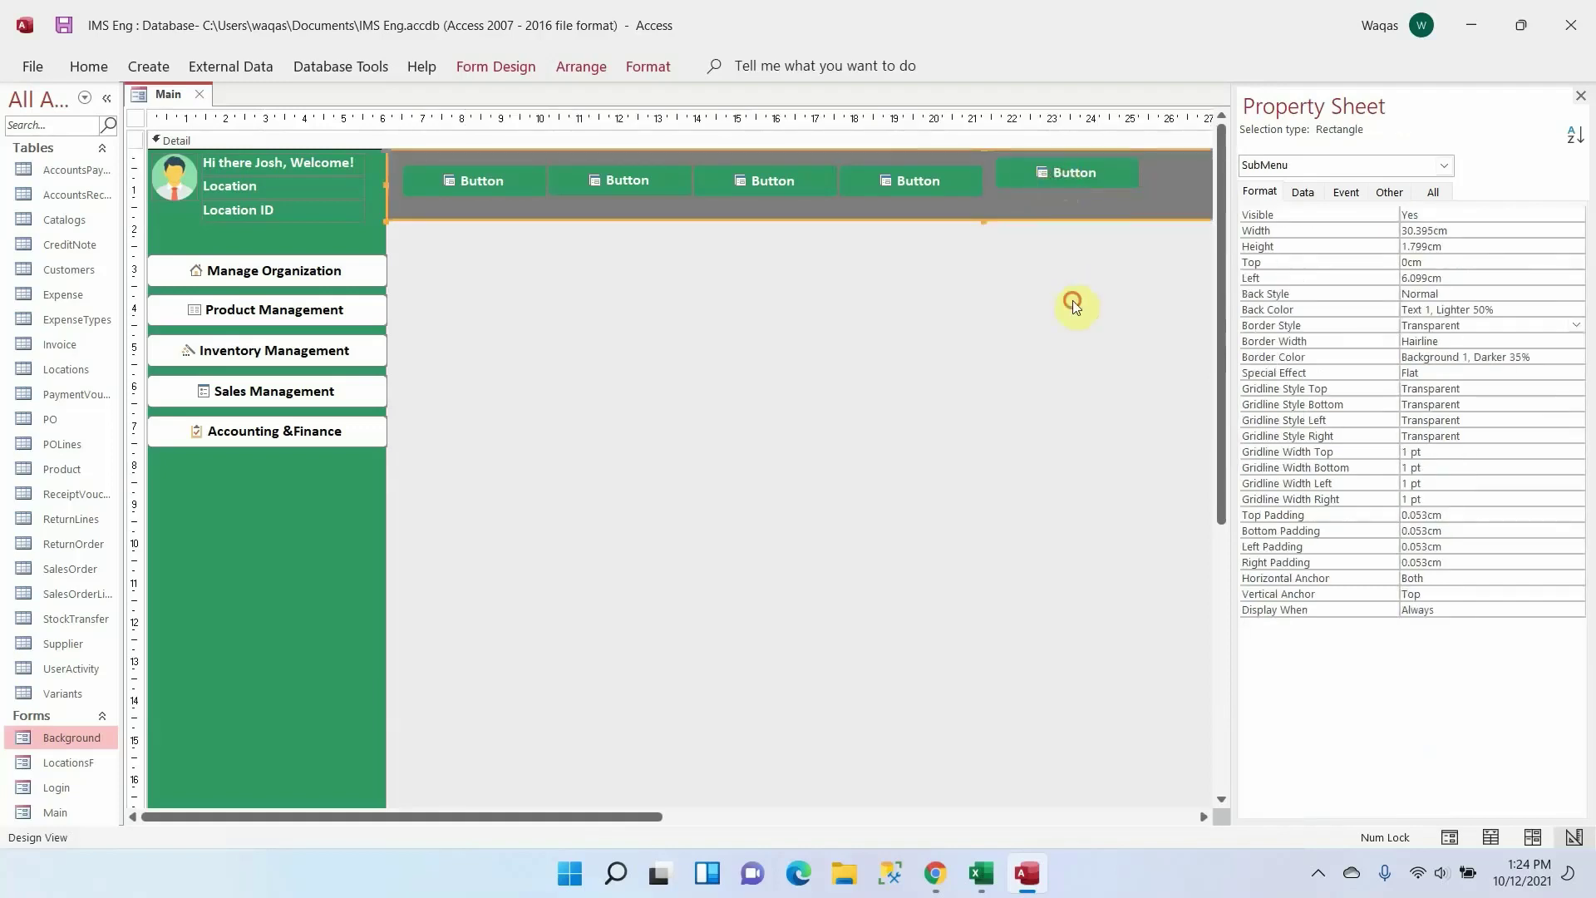
click(1073, 301)
click(1080, 174)
drag(1081, 176, 1070, 176)
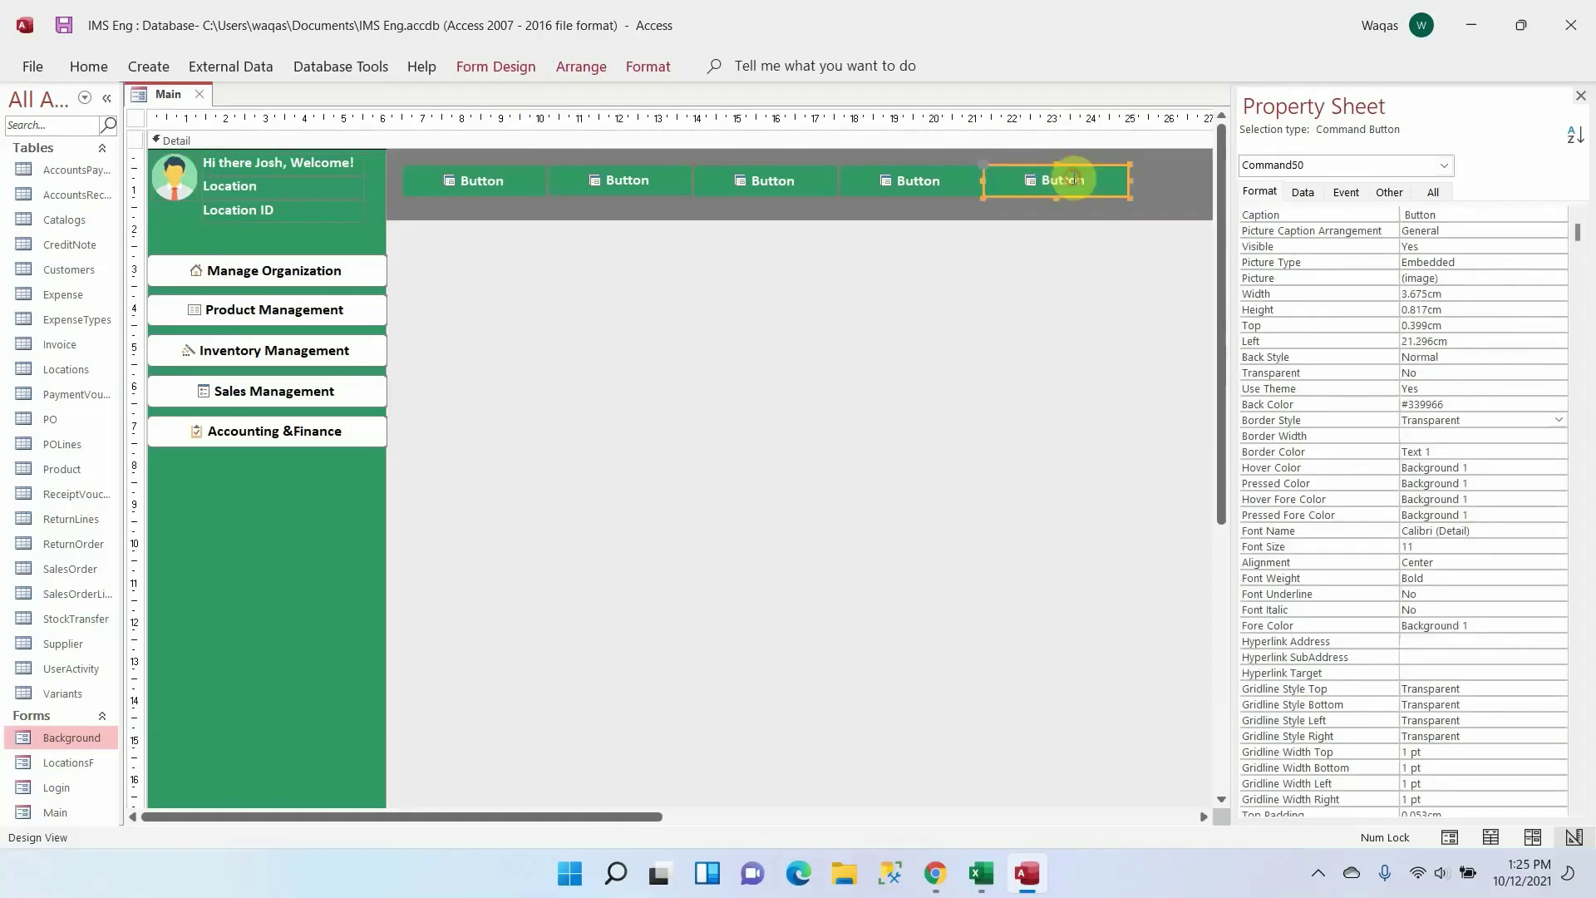
click(1067, 397)
click(1054, 180)
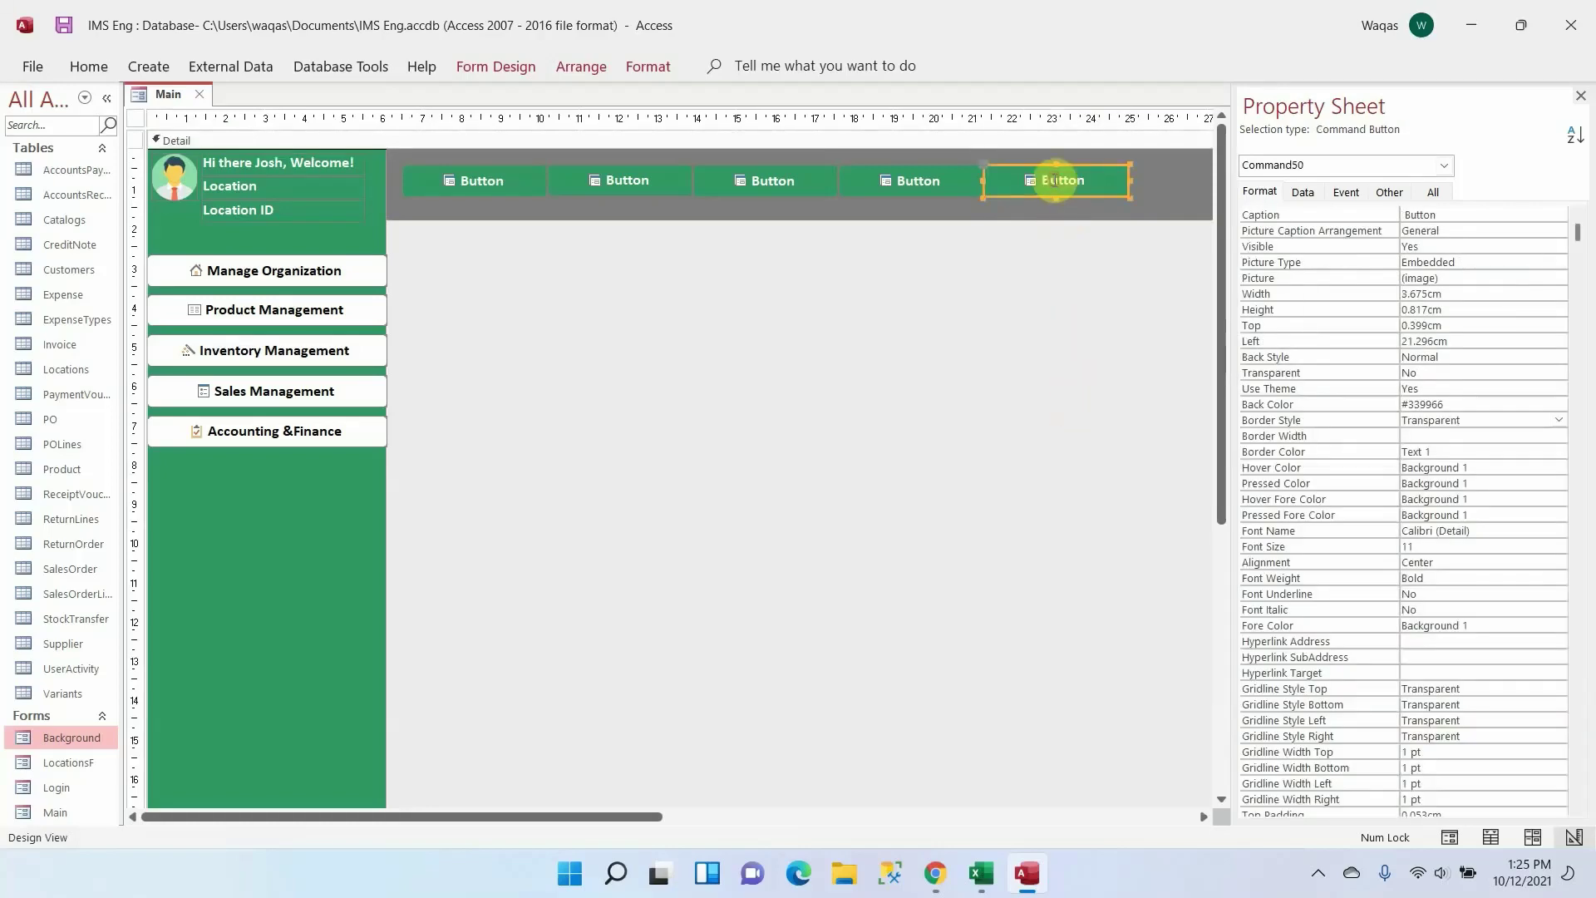
click(1042, 339)
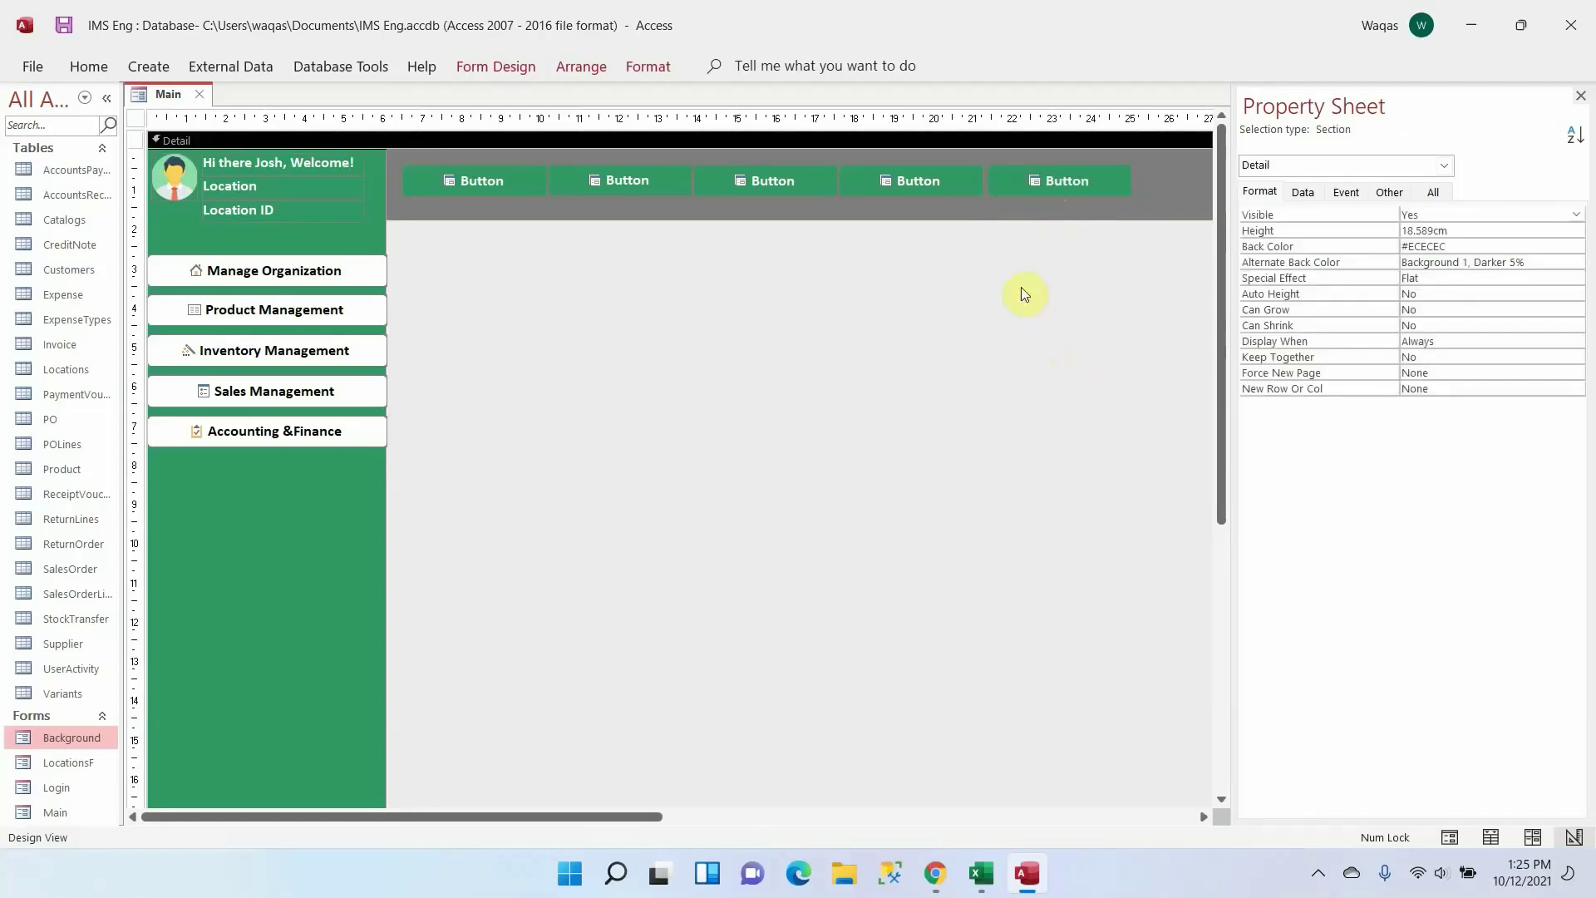
click(1031, 190)
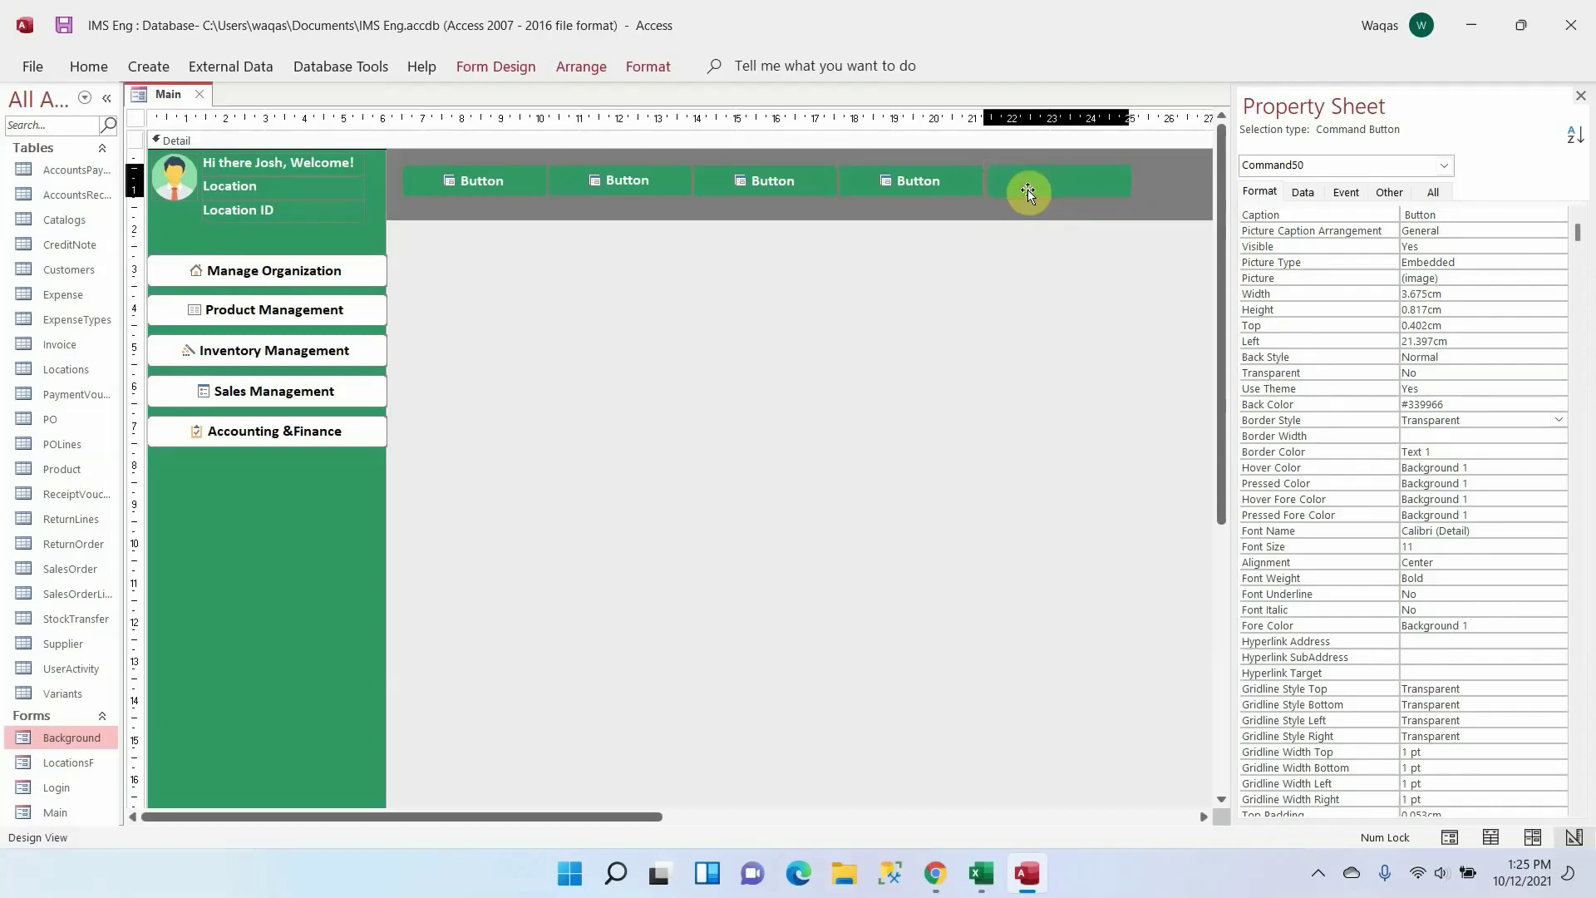
click(1070, 335)
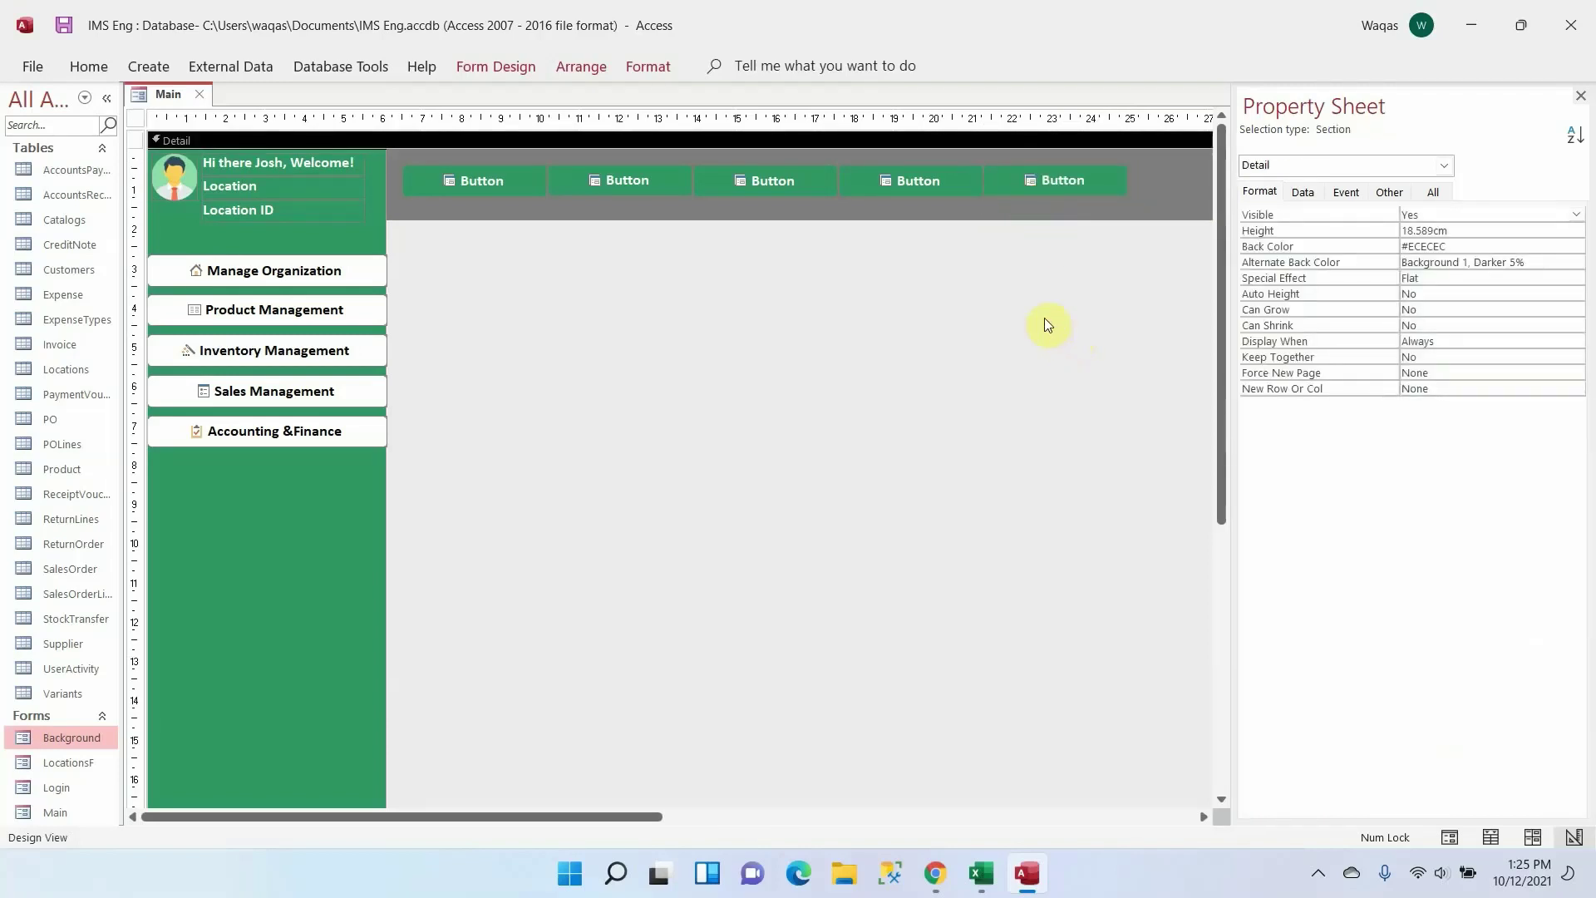
Name the second submenu button btn2 and the third one btn3
click(602, 180)
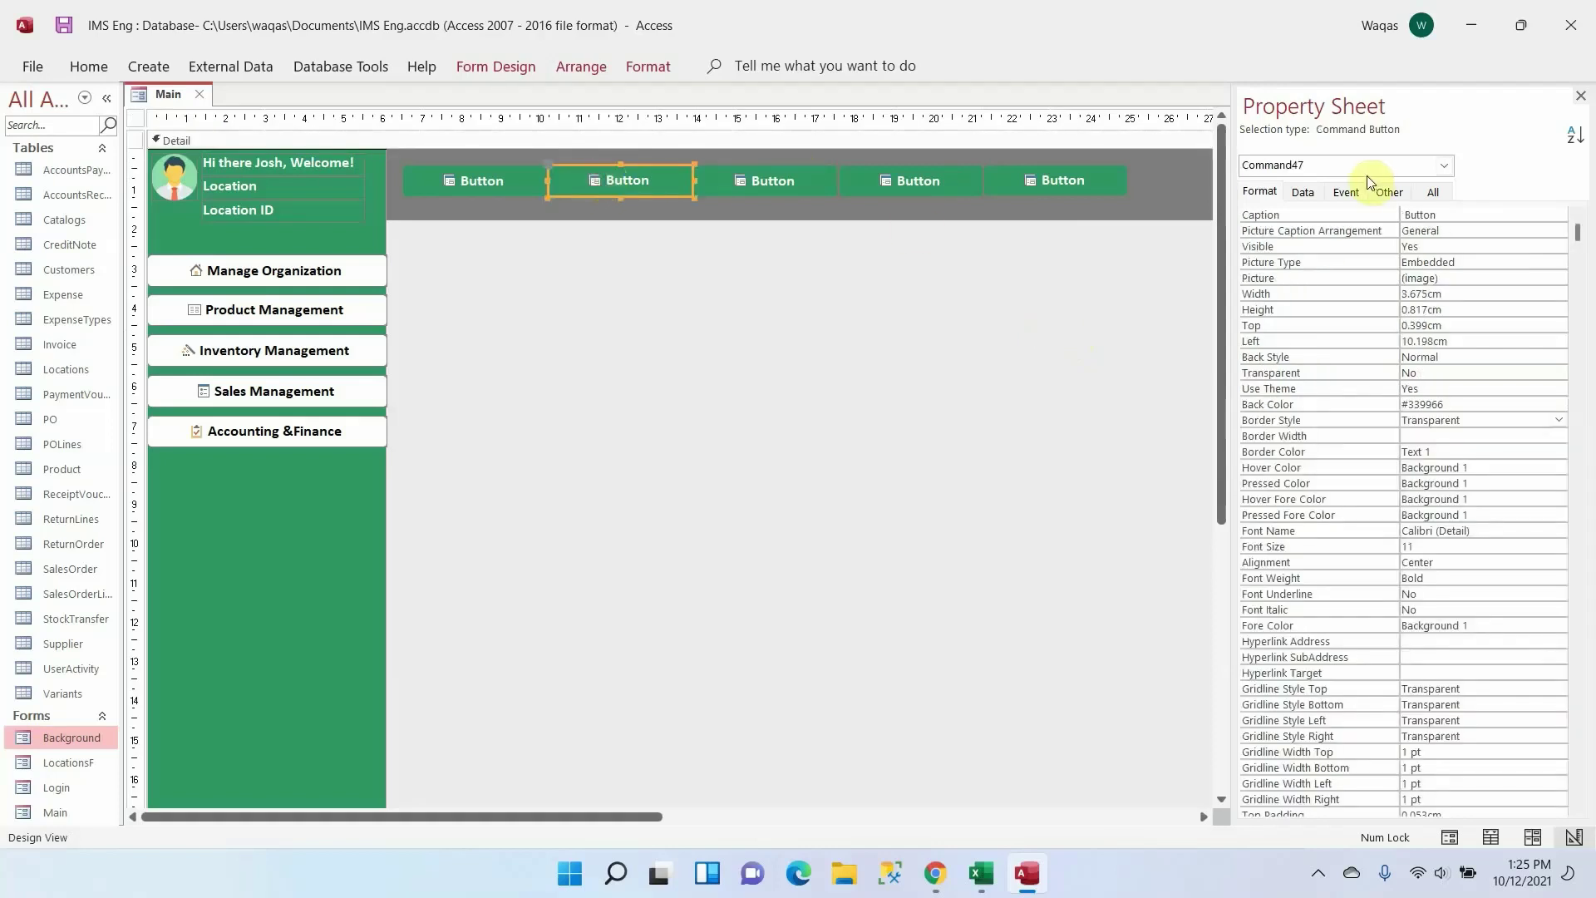
click(1390, 192)
click(1532, 216)
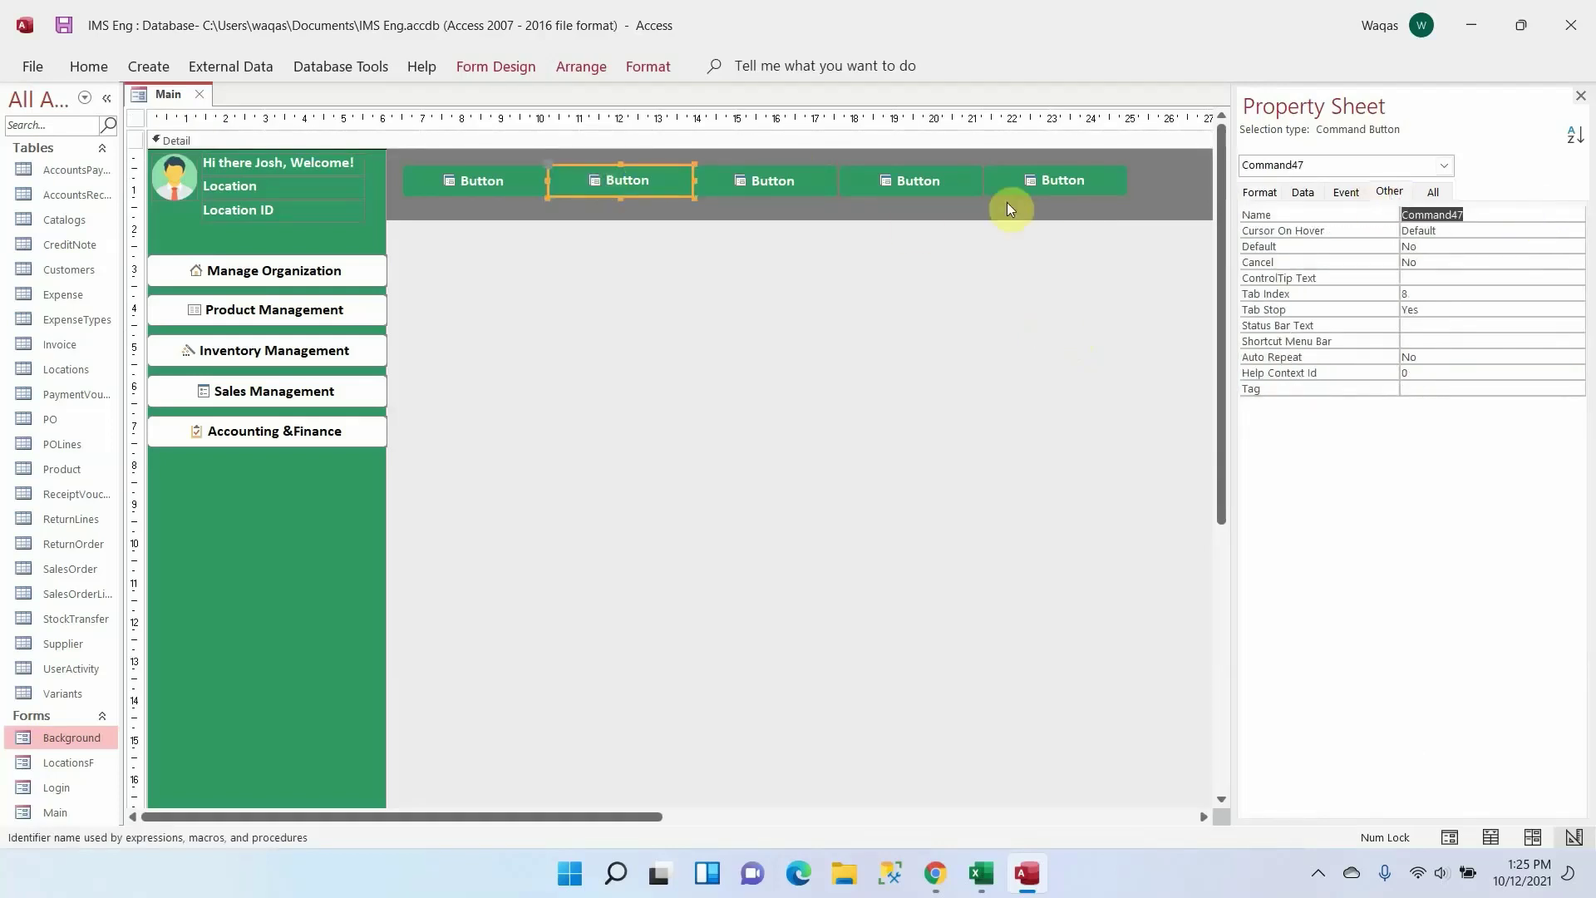
text(btn)
key(Return)
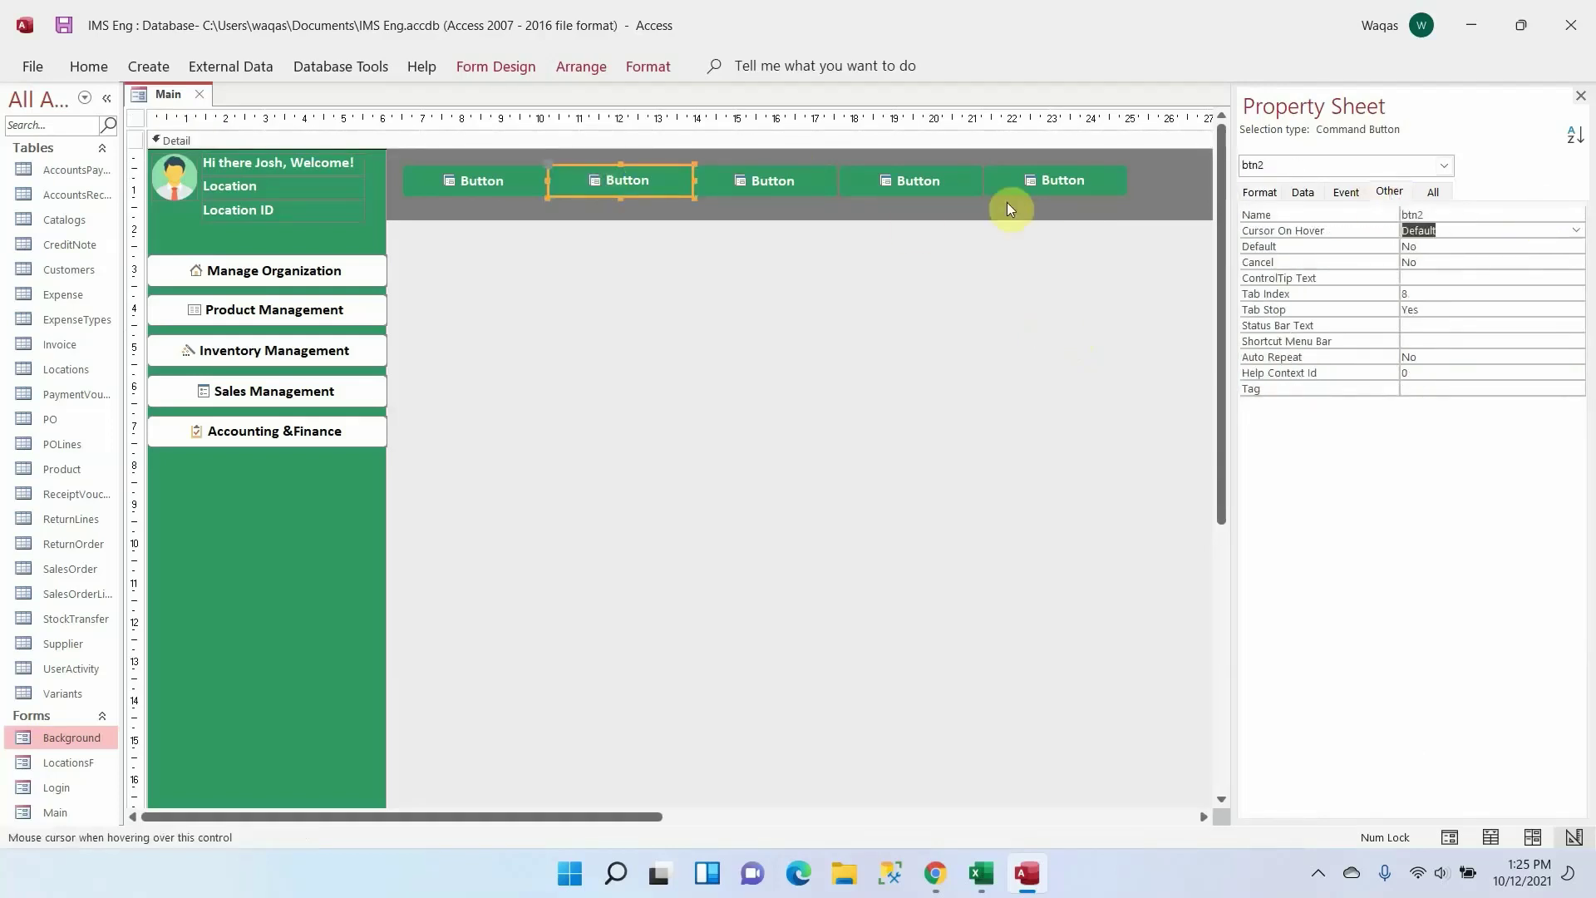
click(752, 181)
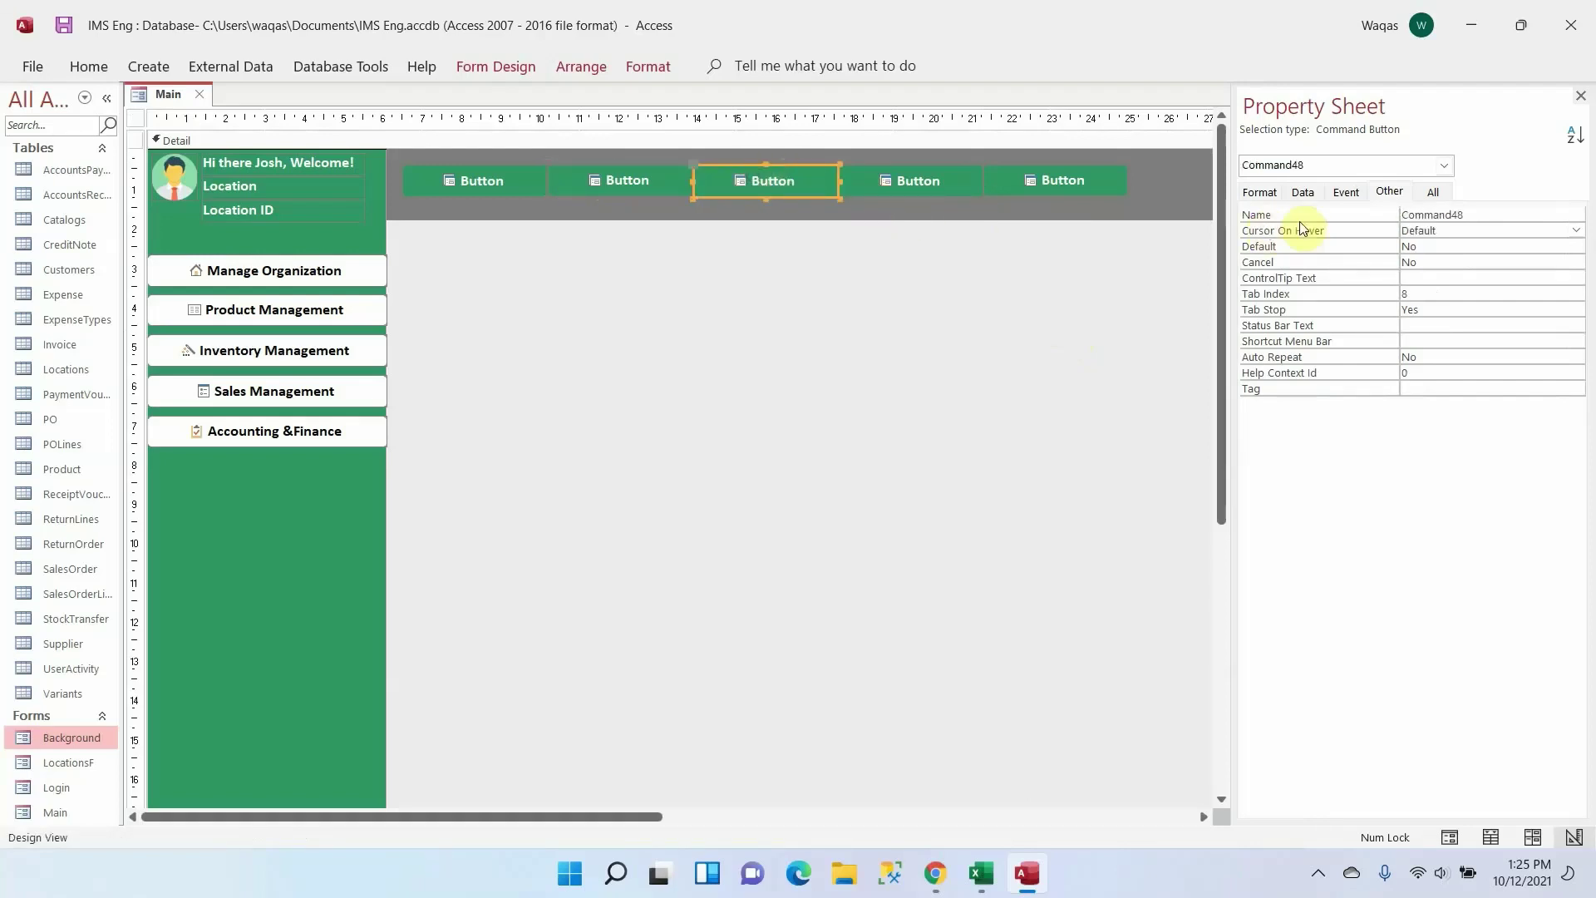
click(1471, 214)
text(btn3)
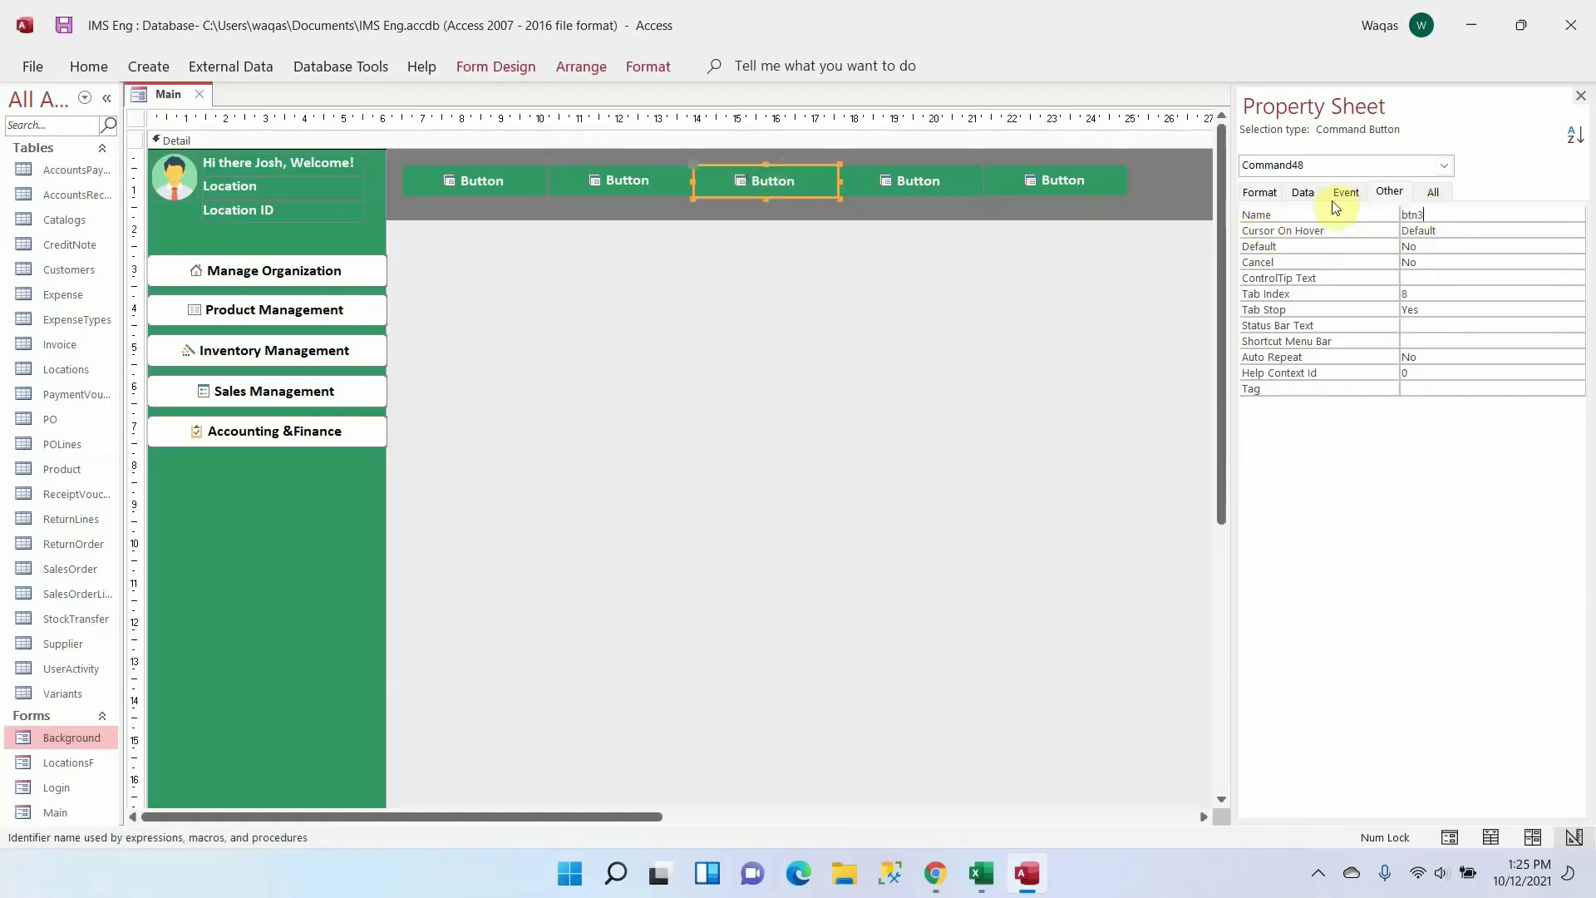
key(Return)
Name the fourth submenu button btn4 and the fifth one btn5
click(861, 184)
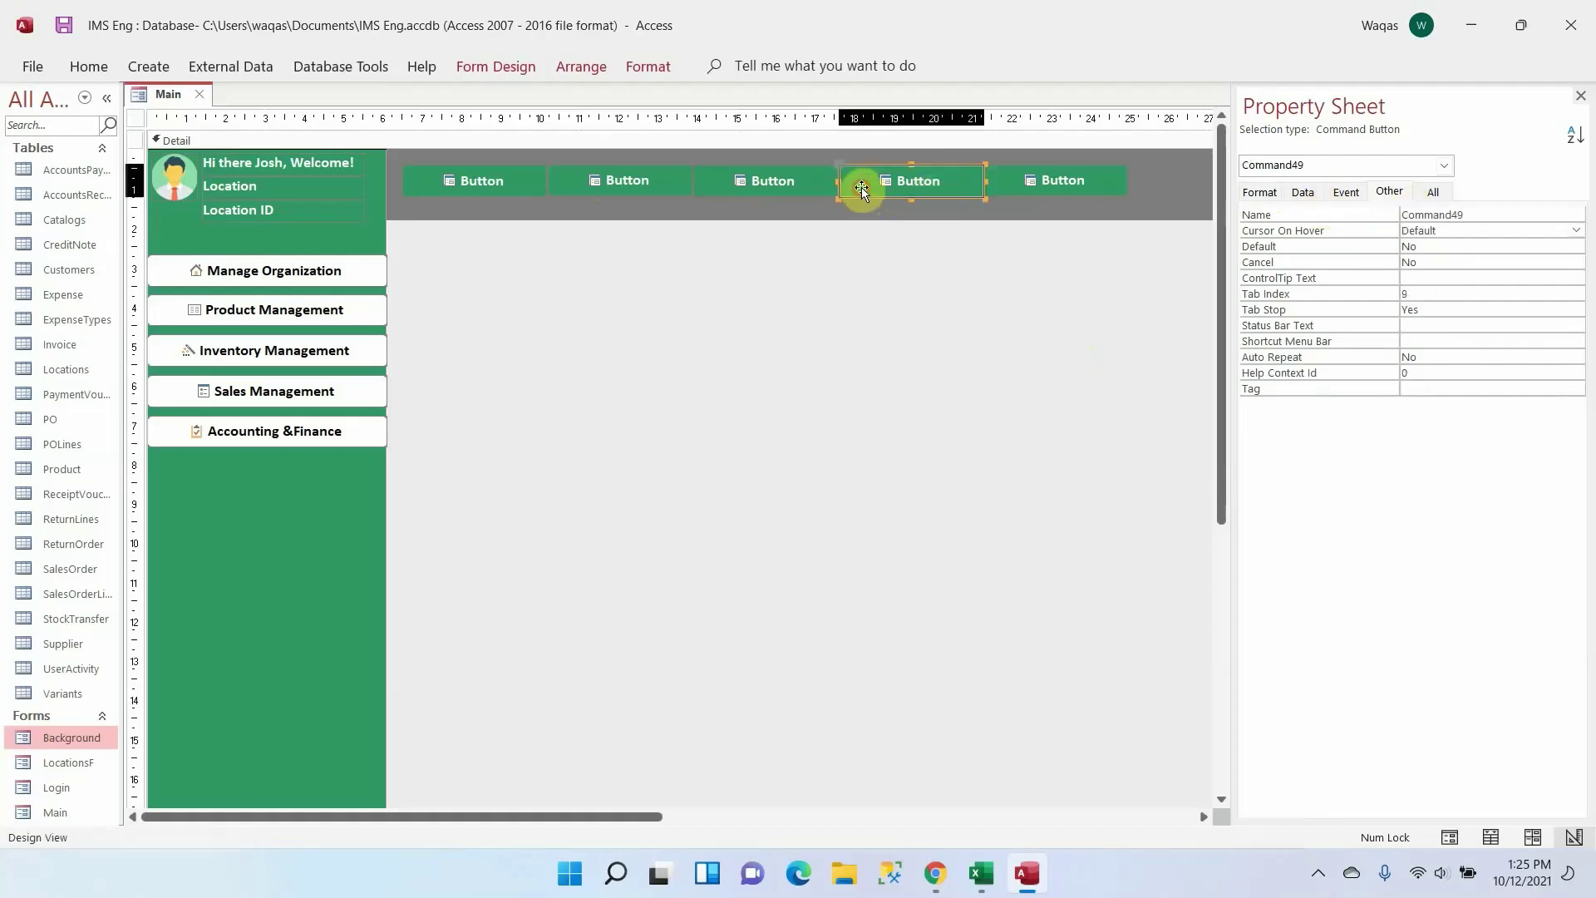
click(1492, 213)
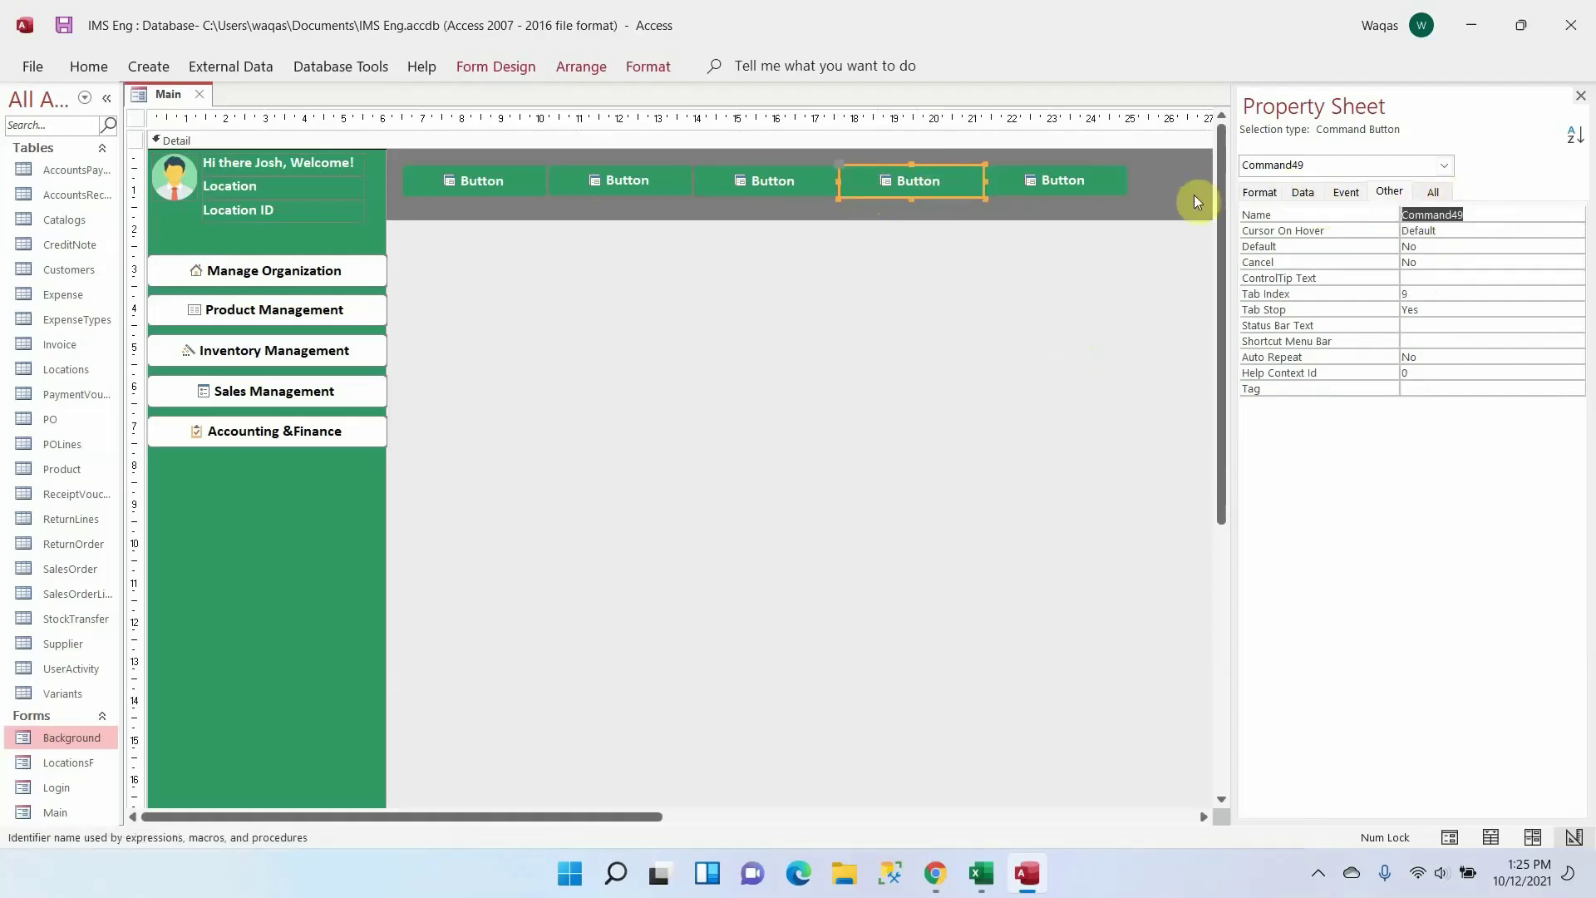
text(btn)
key(Return)
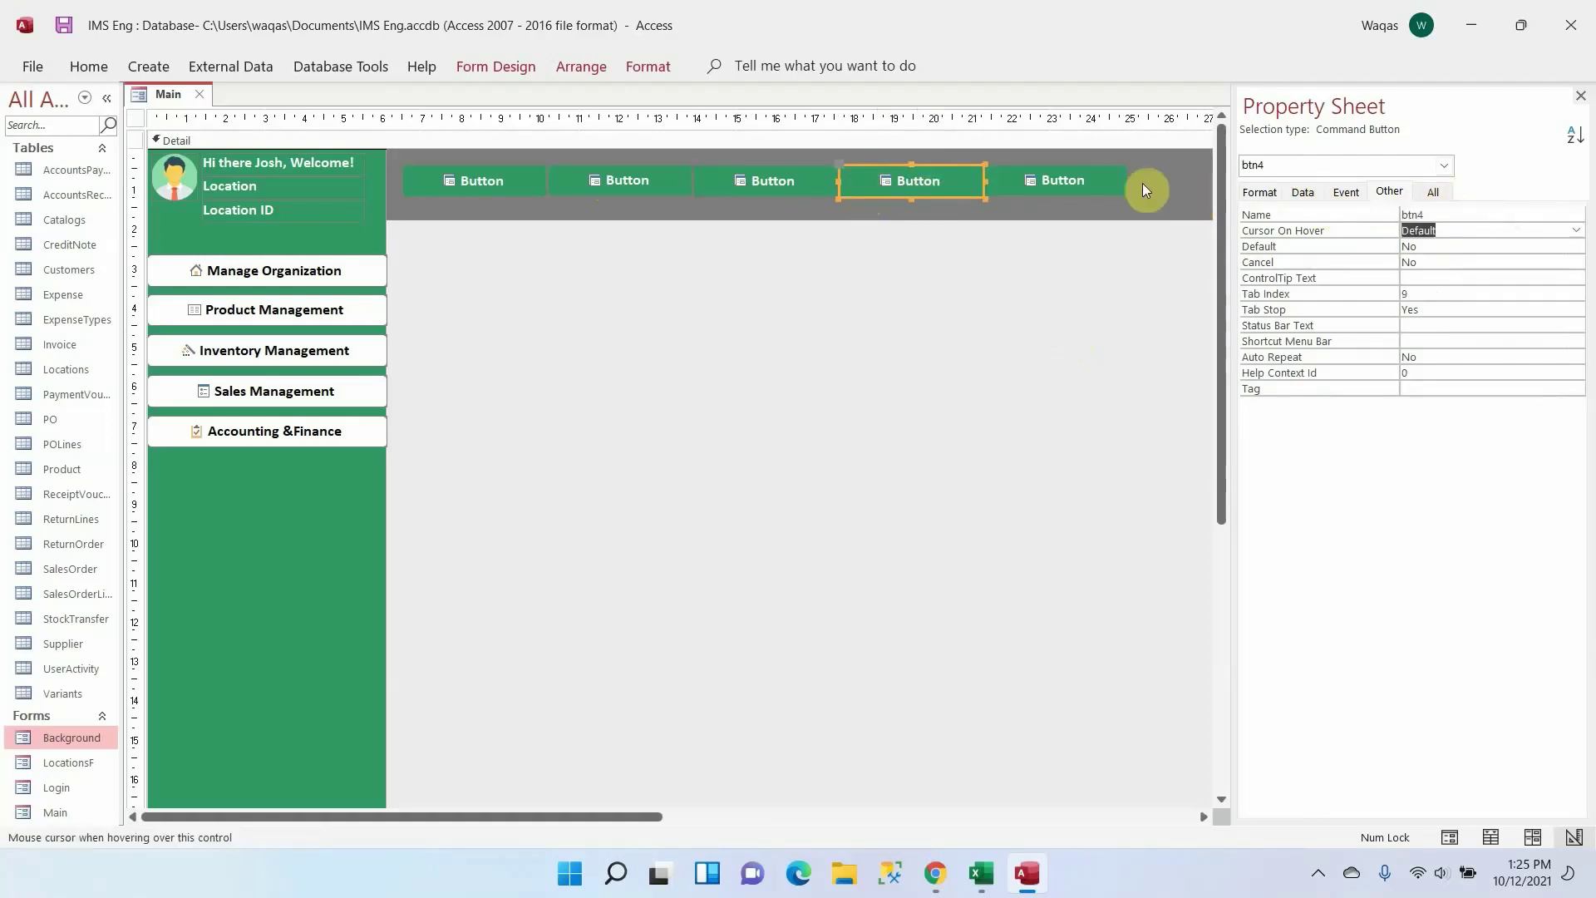
click(1080, 183)
click(1503, 216)
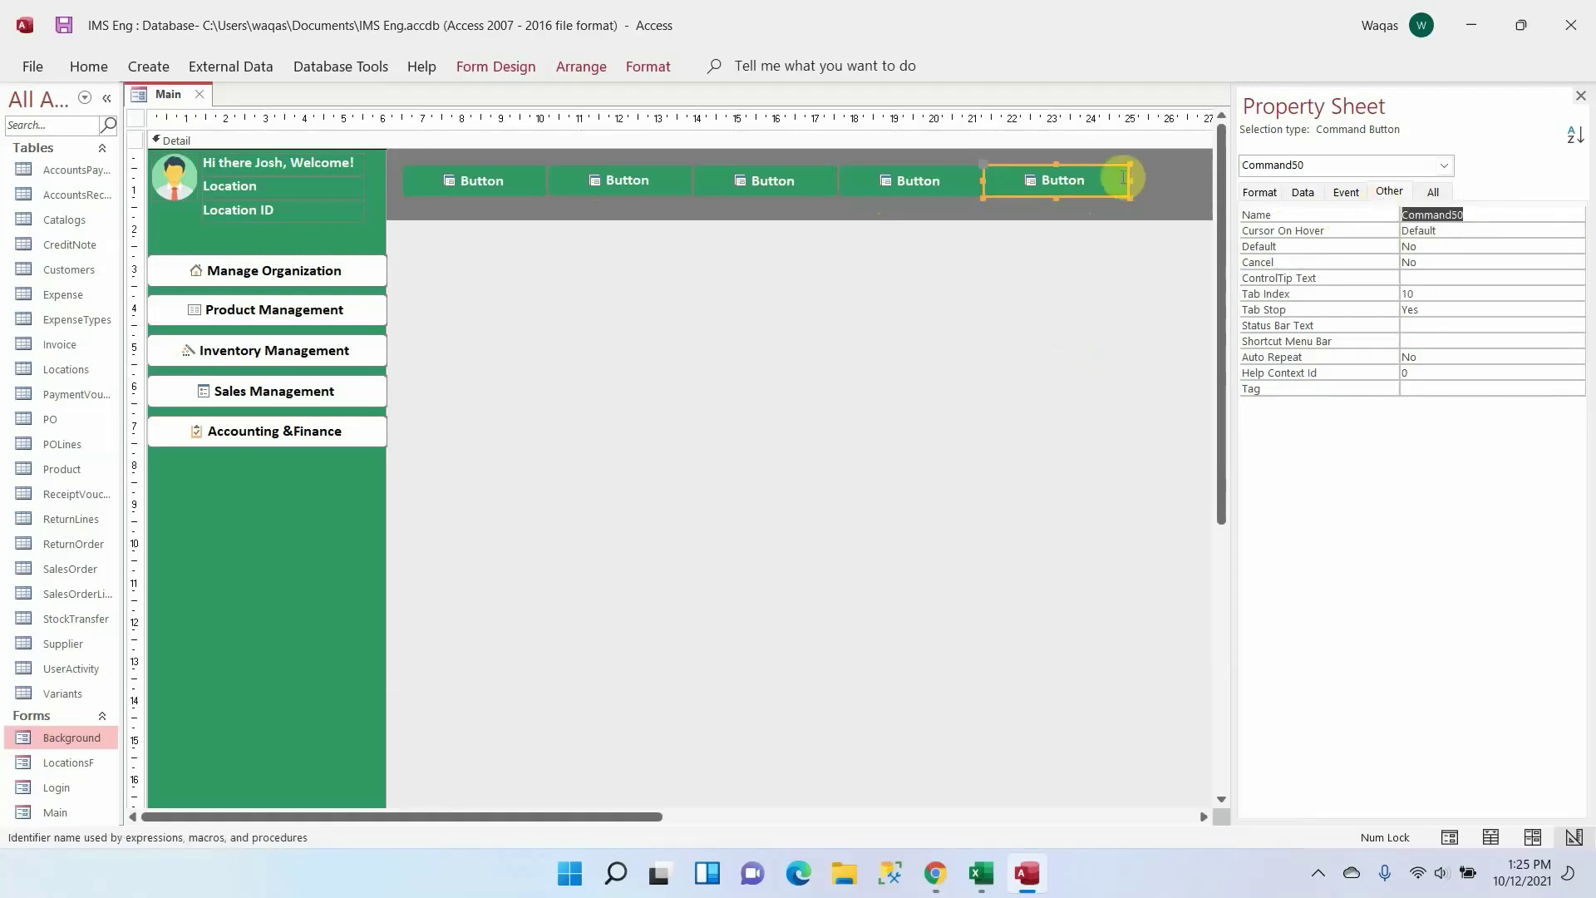
text(btn5)
key(Return)
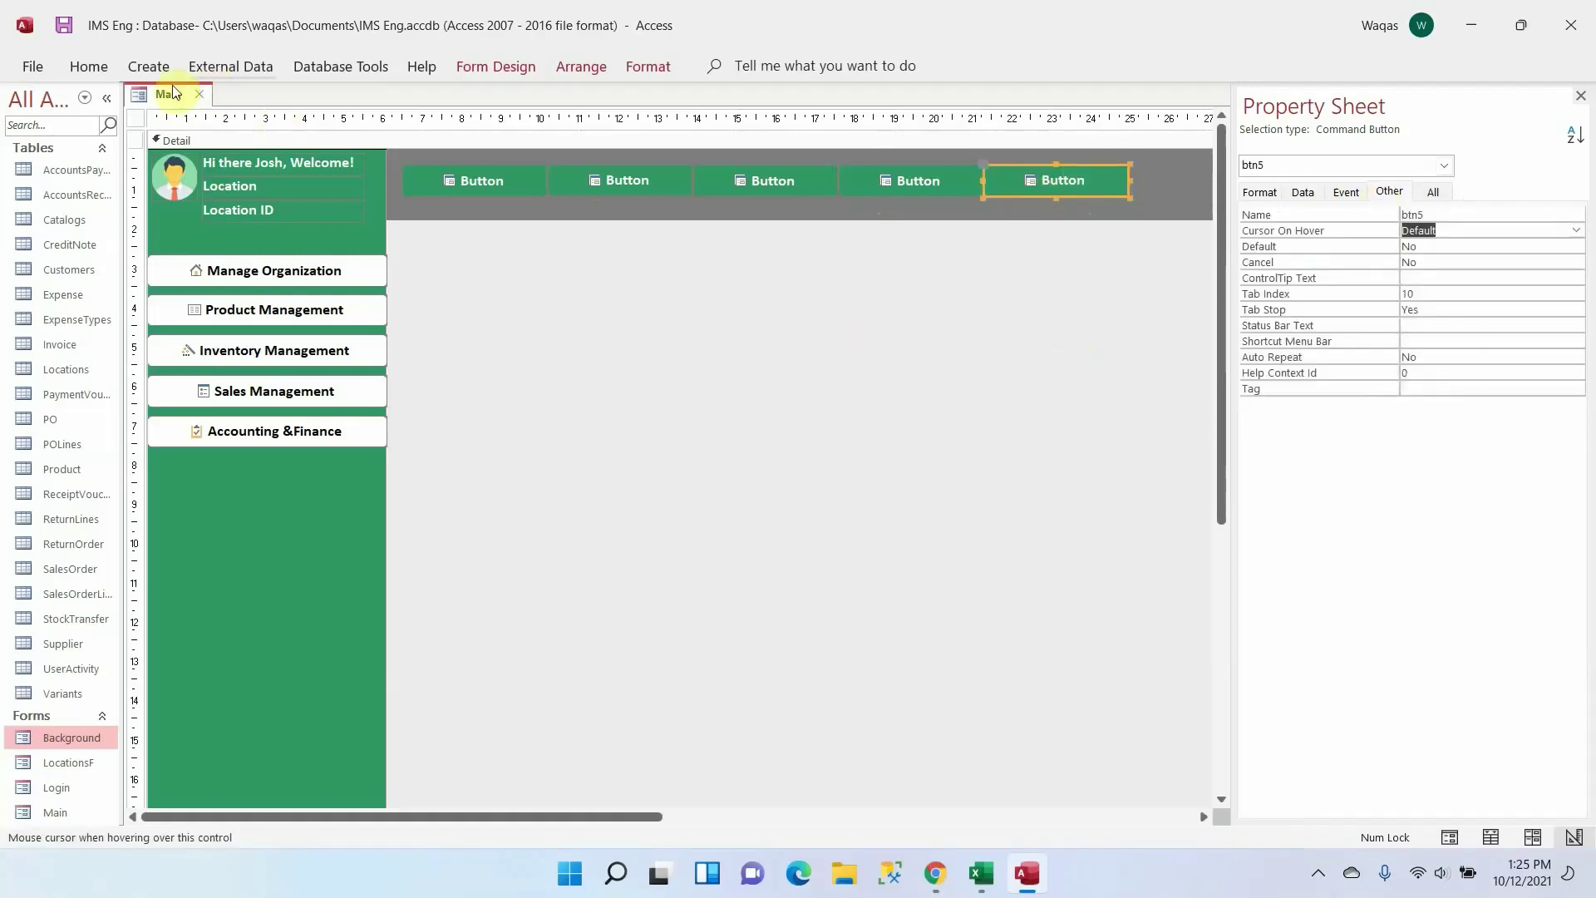
Preview the Main form in Form View, try the first submenu button, and return to Design View
right_click(127, 98)
click(189, 232)
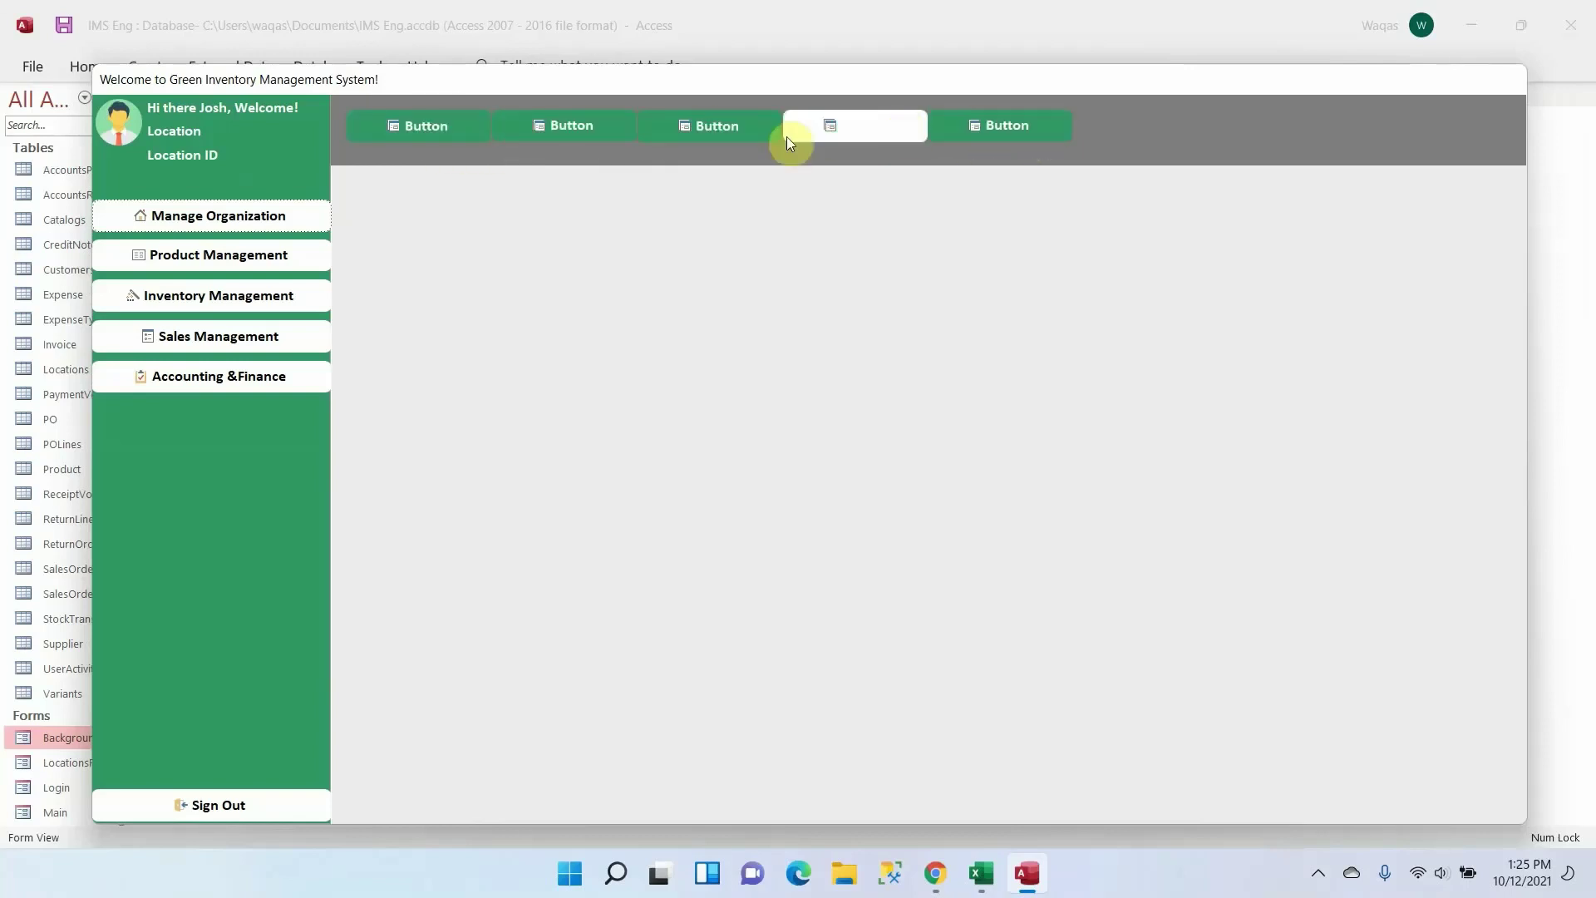
click(438, 127)
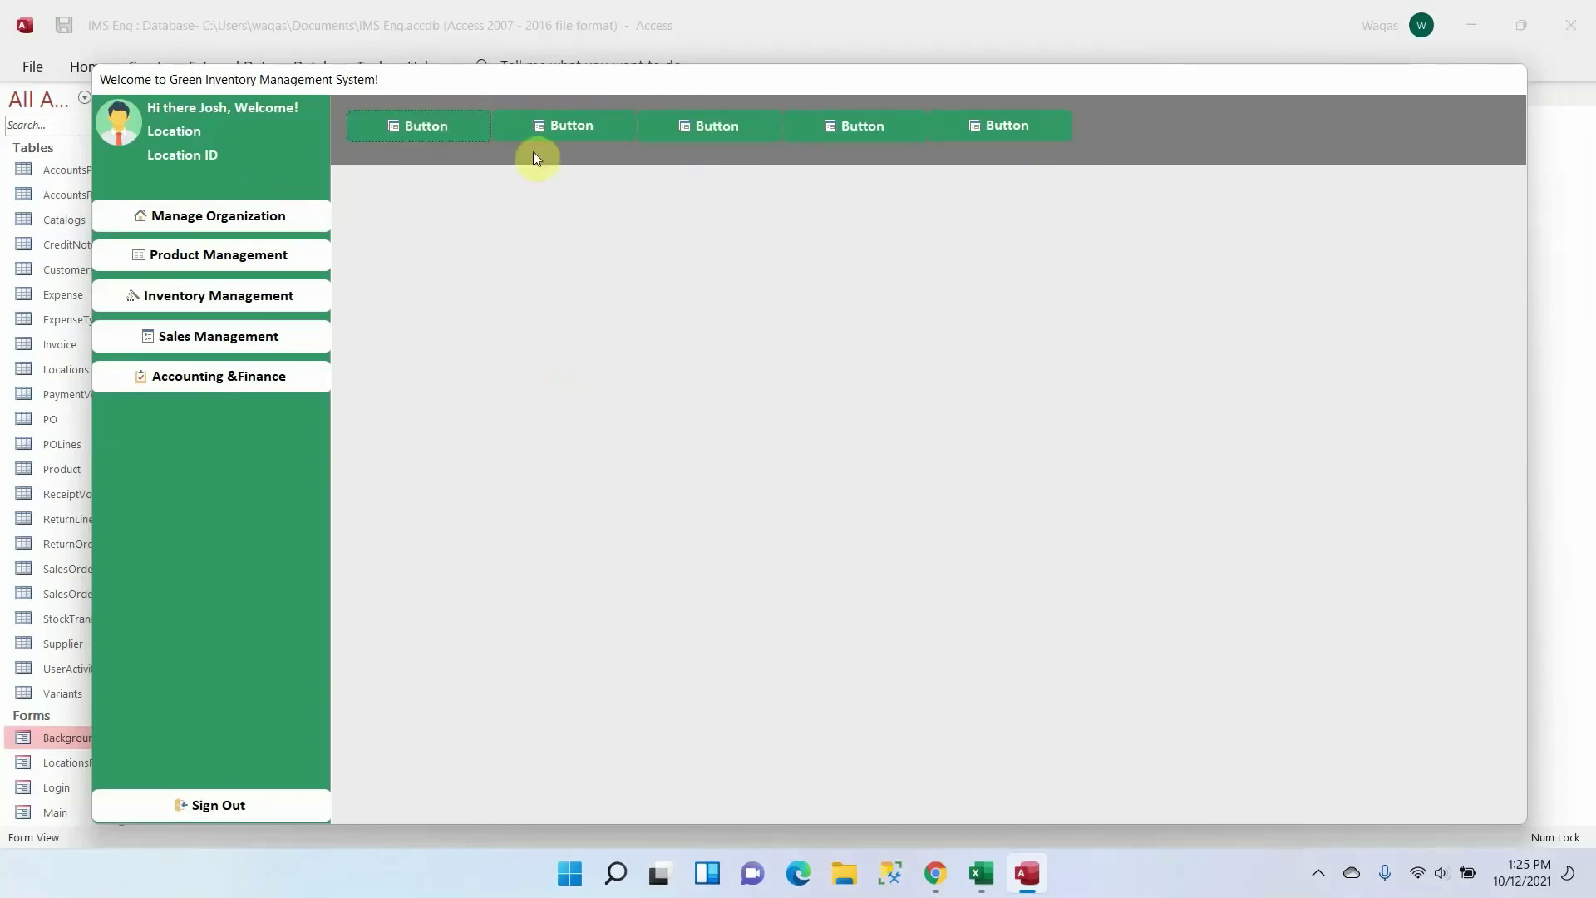
right_click(858, 298)
click(548, 371)
right_click(805, 369)
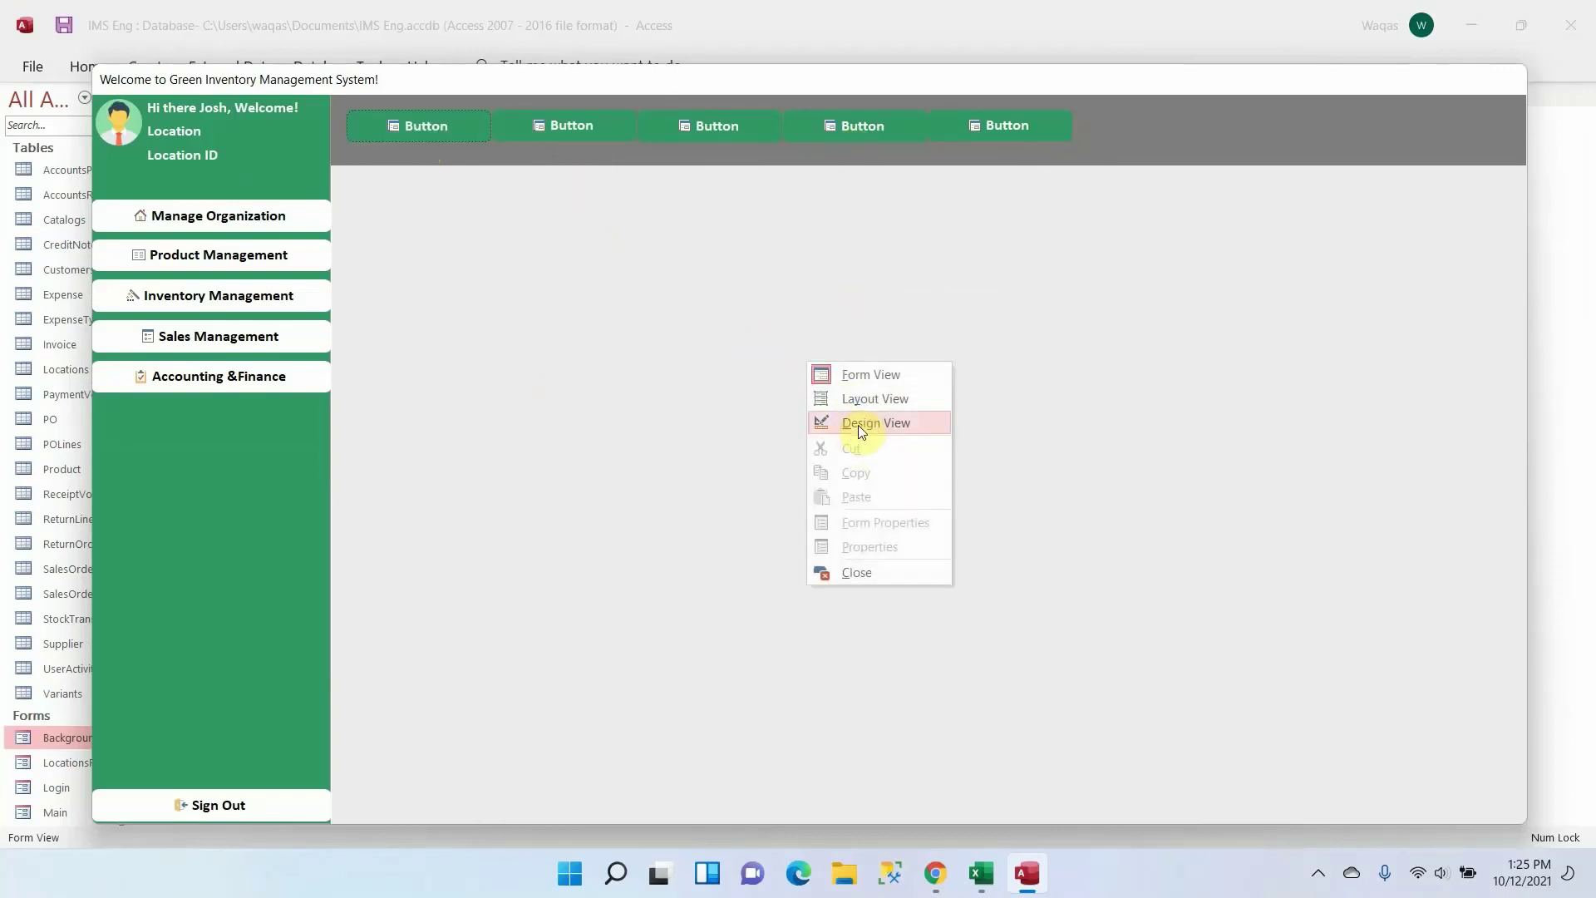
click(858, 426)
Nudge btn5, btn4 and btn3 slightly to the right to open small gaps between the submenu buttons
click(1029, 181)
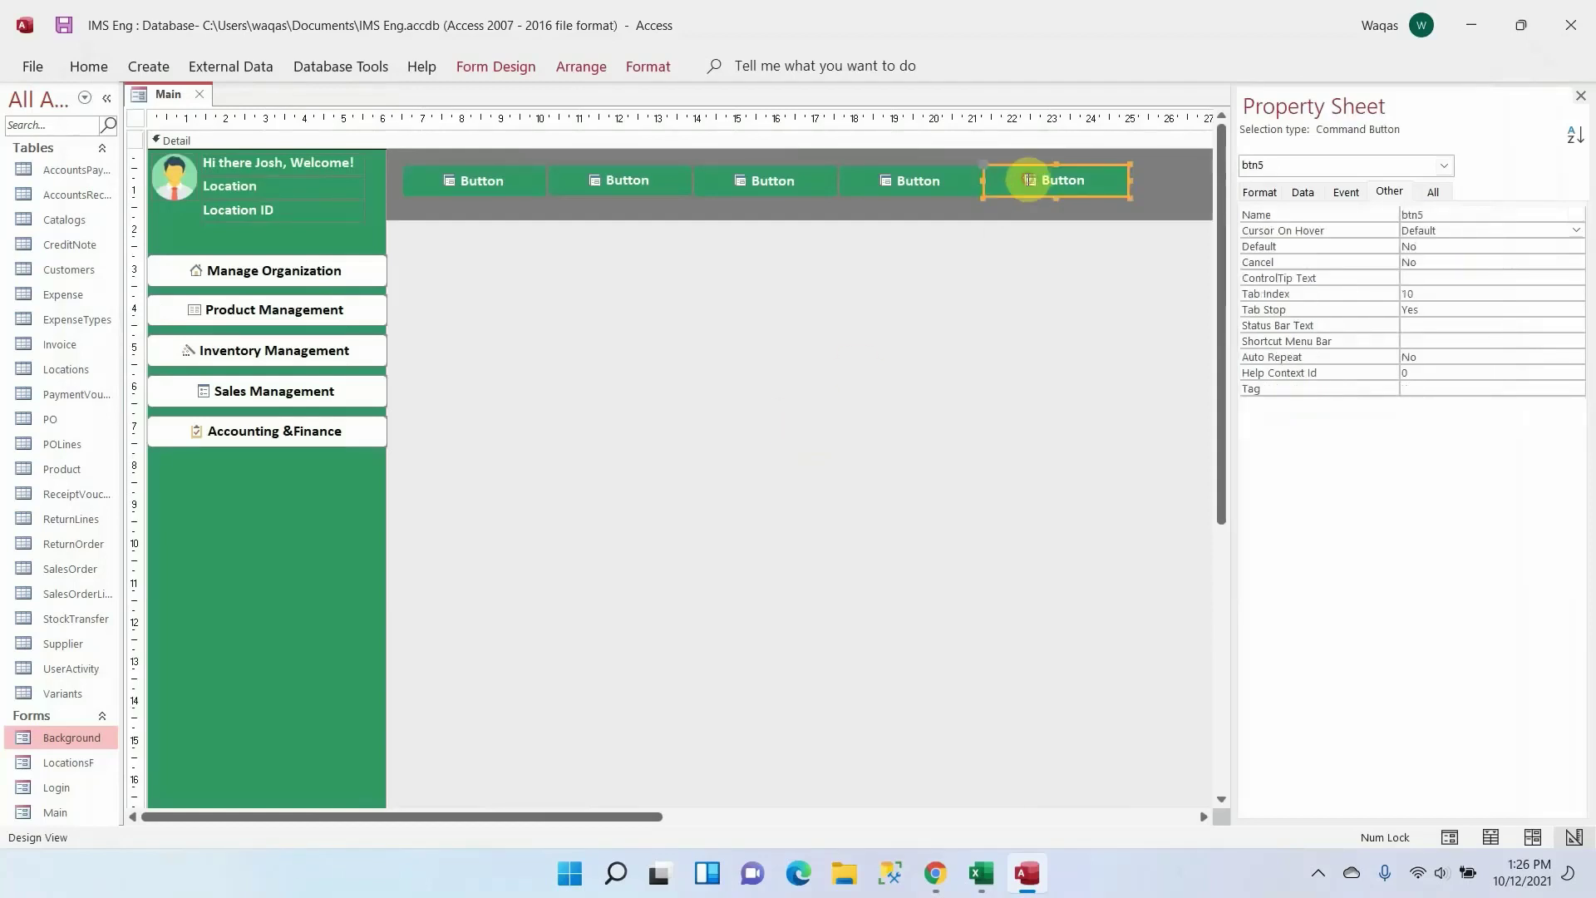
drag(1029, 180, 1033, 181)
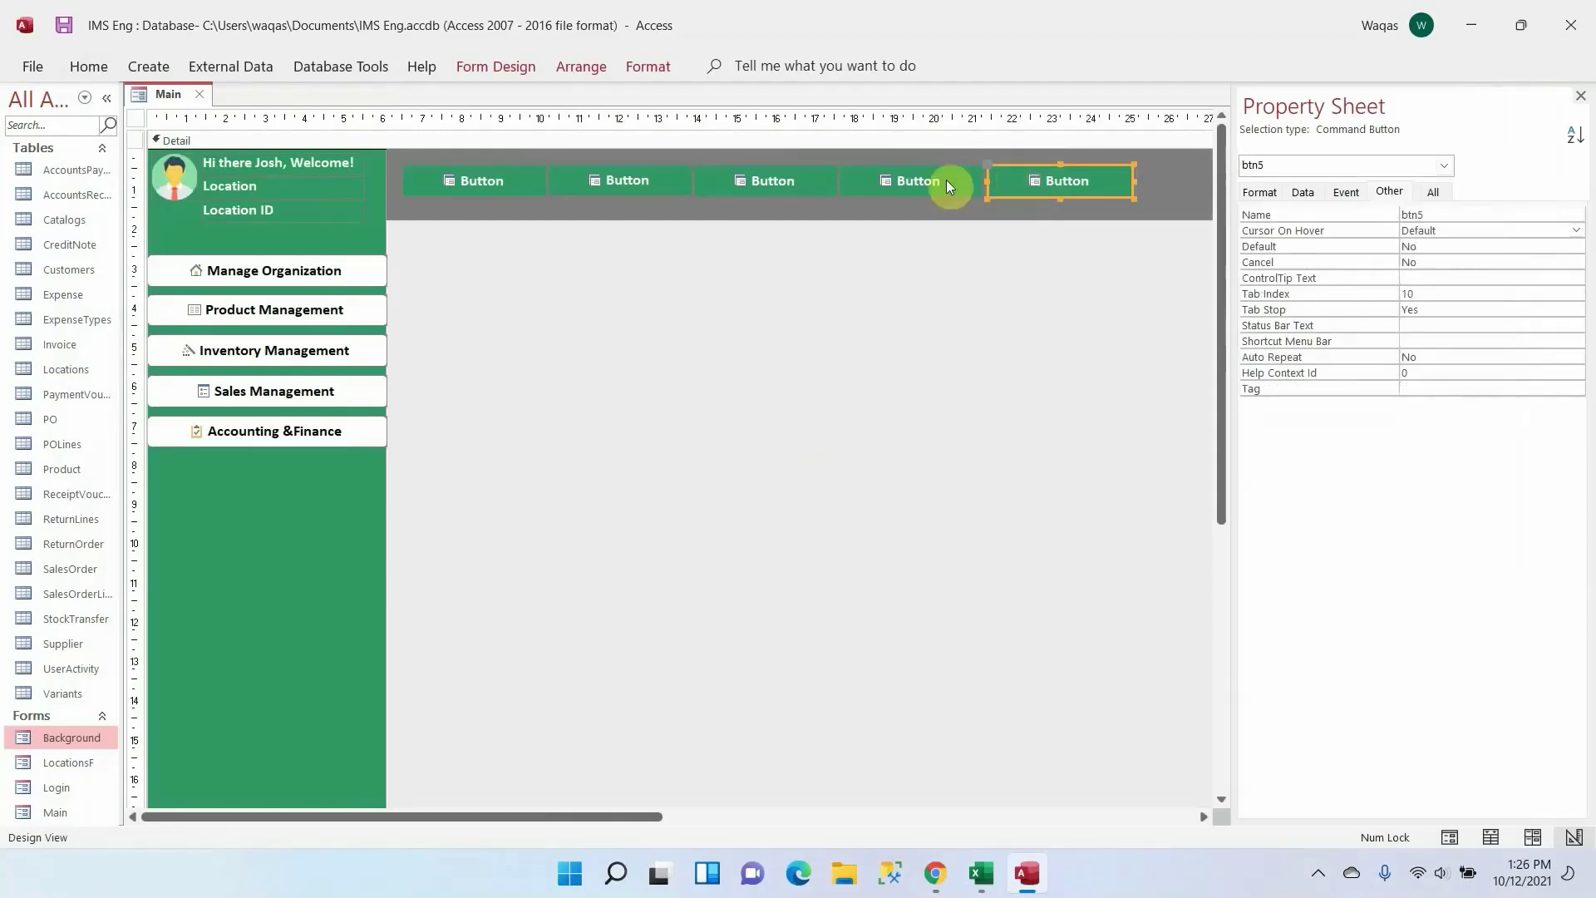
click(915, 324)
drag(935, 178, 938, 178)
click(1021, 267)
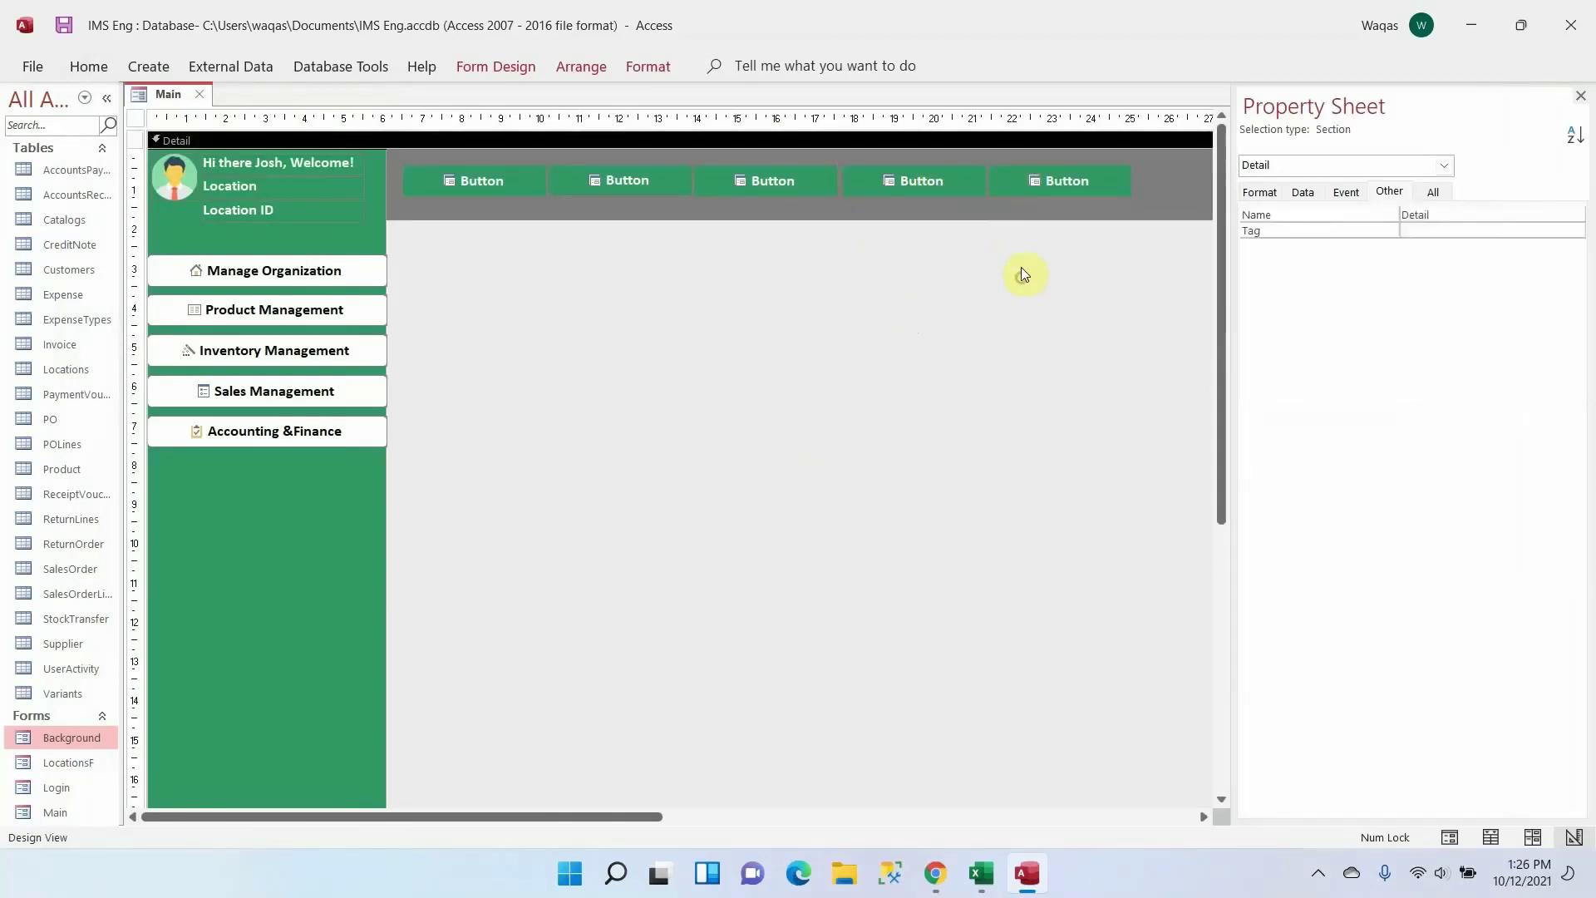
click(775, 182)
drag(772, 180, 775, 180)
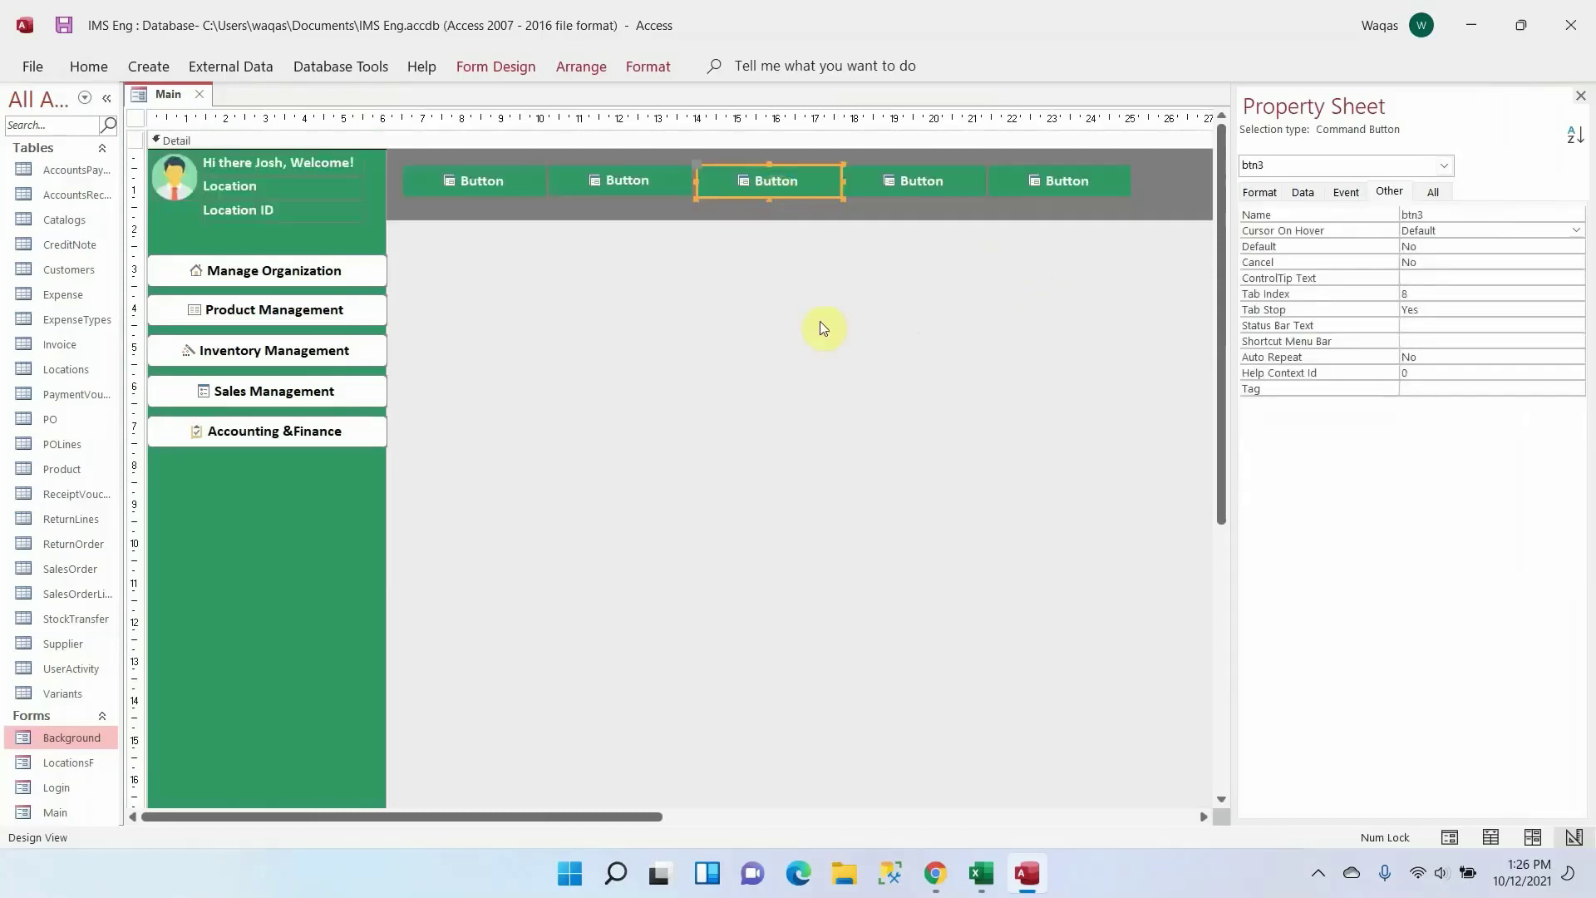
Nudge btn2 slightly left toward btn1 and move btn3 slightly left toward btn2
click(819, 321)
click(670, 181)
drag(670, 181, 641, 178)
click(771, 344)
click(795, 326)
click(743, 197)
drag(739, 179, 735, 179)
click(856, 322)
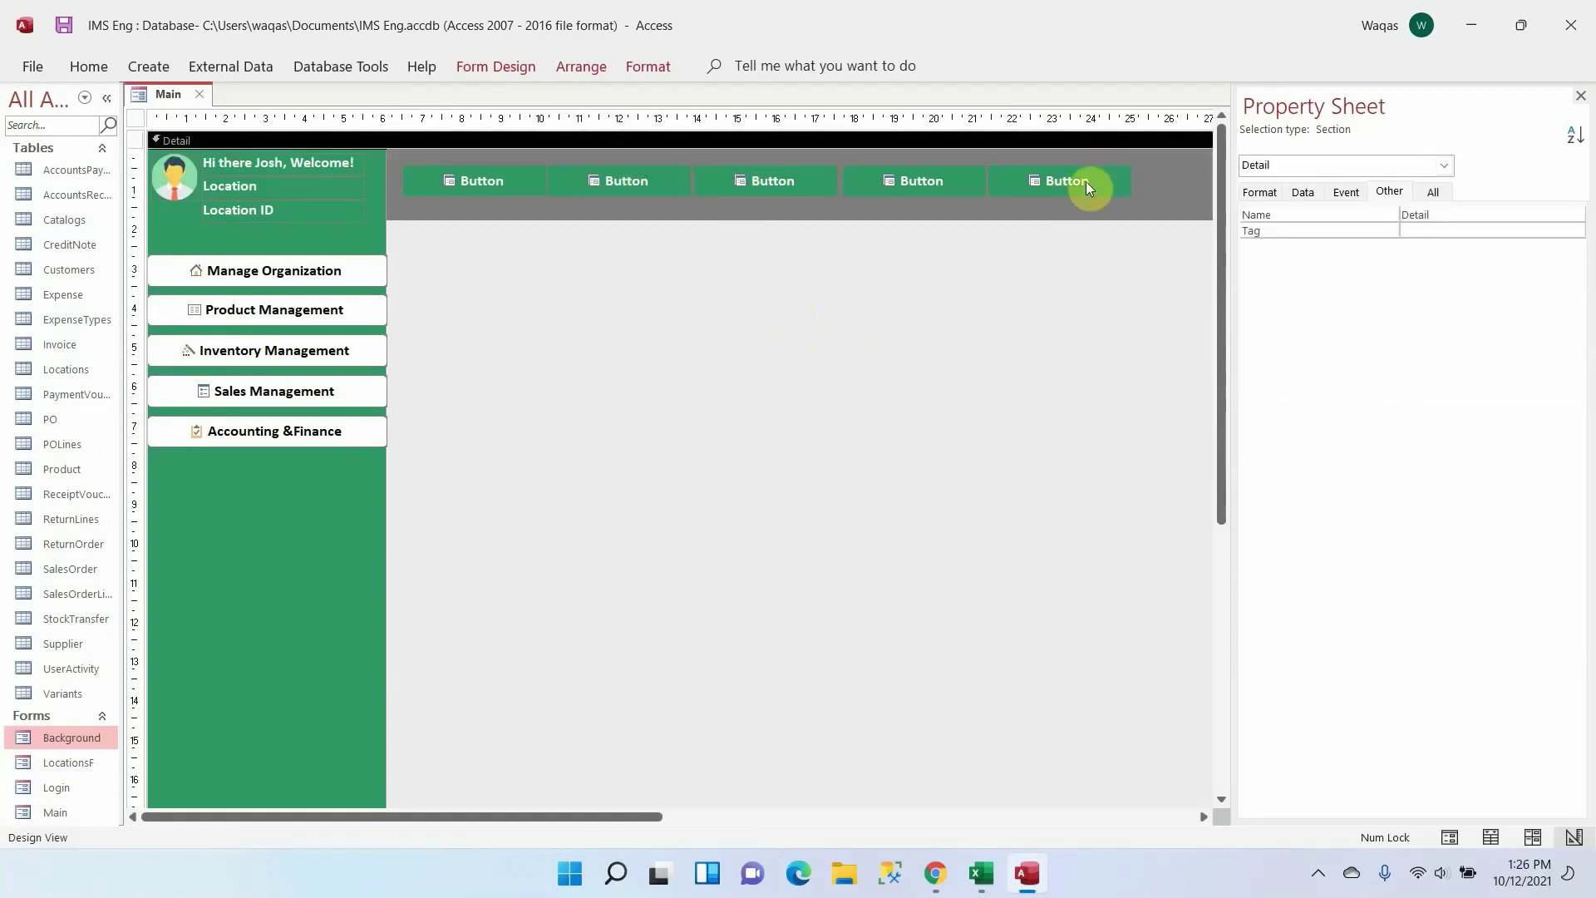
Try btn5 slightly farther right on the gray bar and move it back beside btn4
drag(1085, 181, 1089, 181)
click(1078, 386)
click(1047, 187)
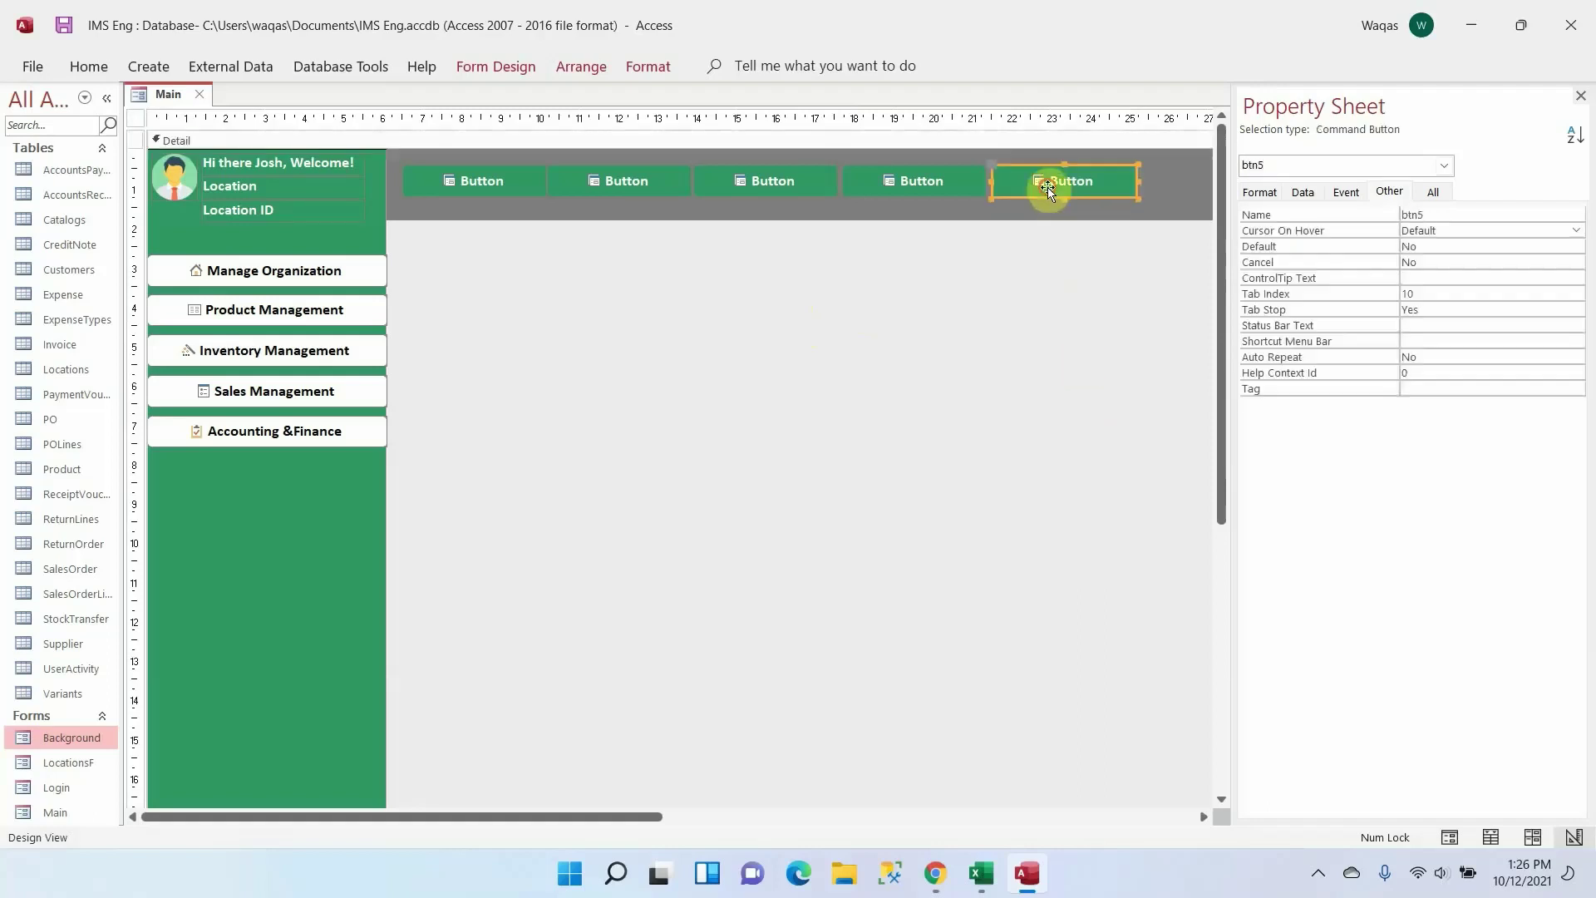
drag(1047, 187, 1043, 187)
click(1040, 444)
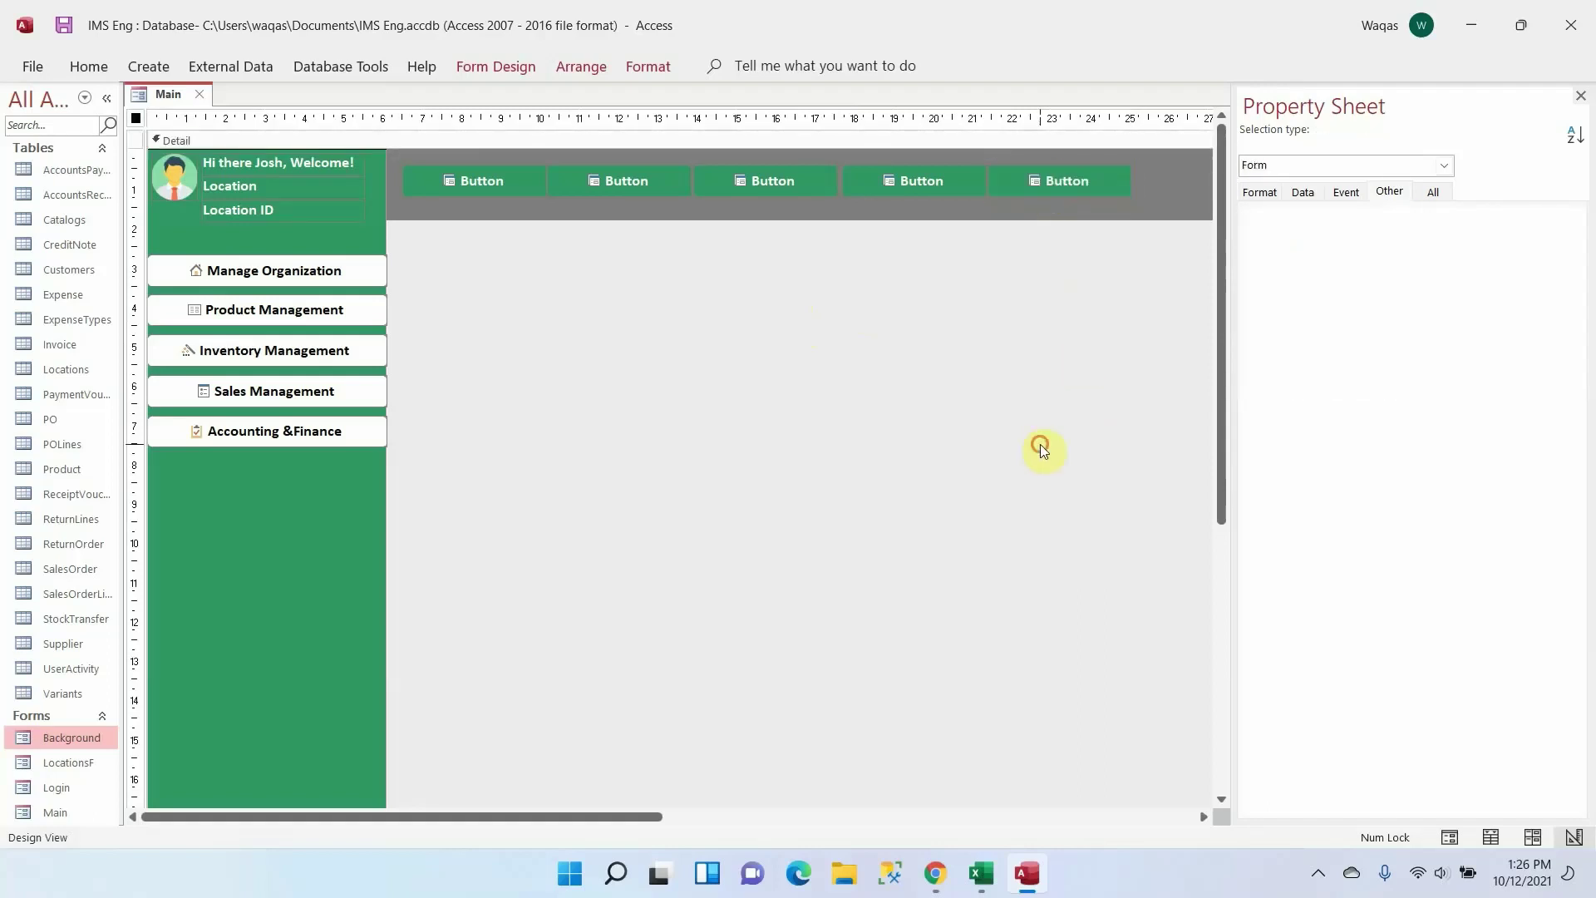
Set the Hover Color of all five submenu buttons to #339966, copied from their Back Color
click(527, 188)
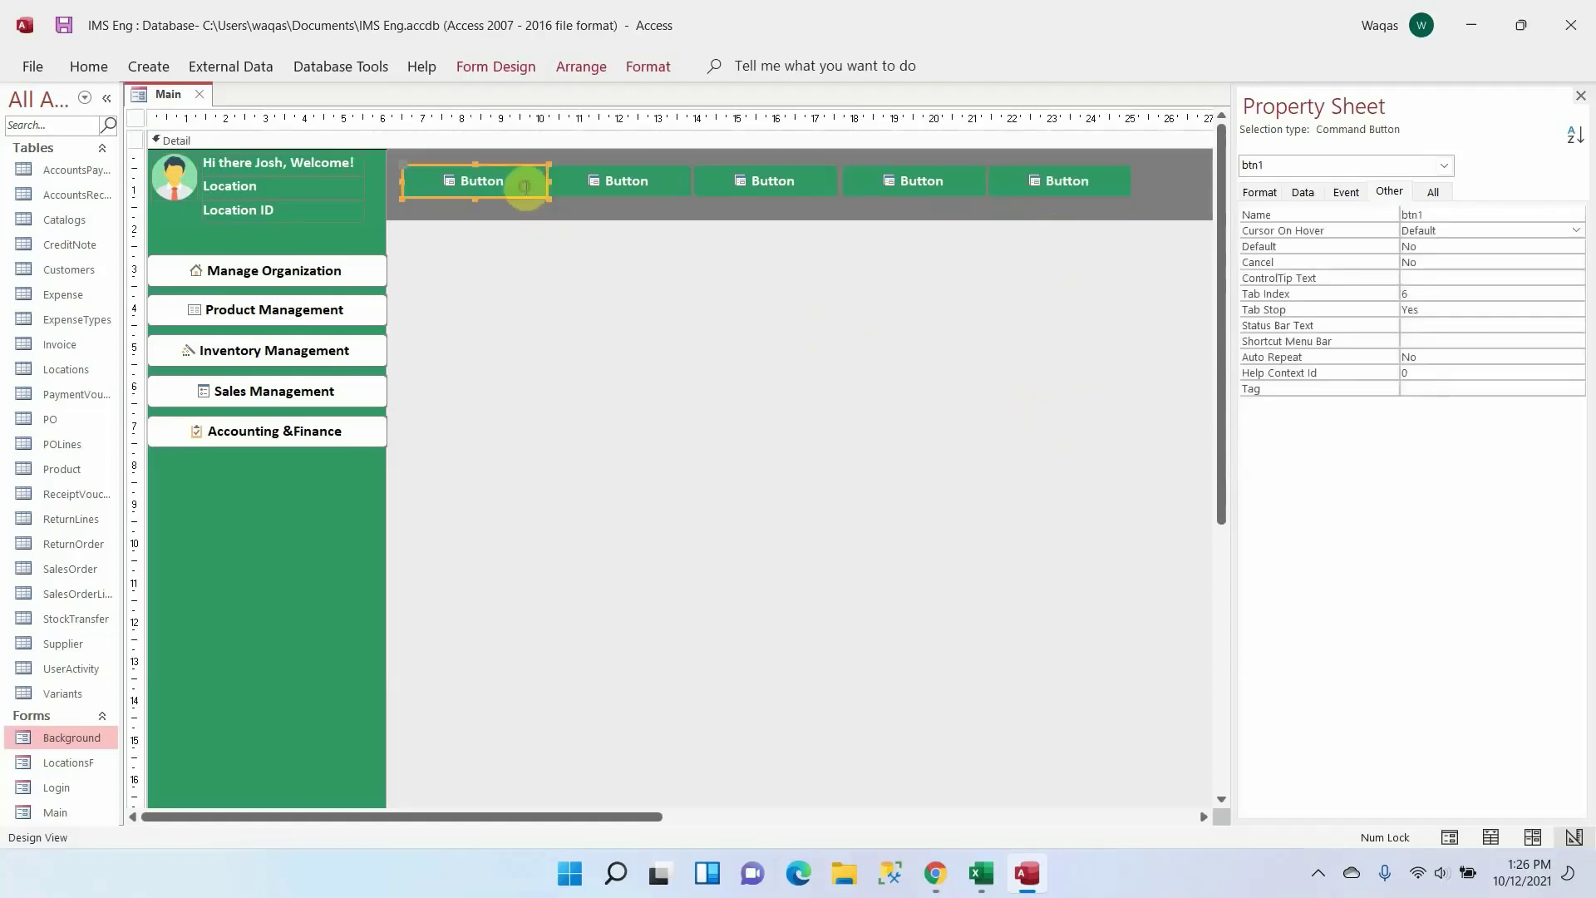
shift+click(649, 179)
shift+click(739, 177)
shift+click(890, 178)
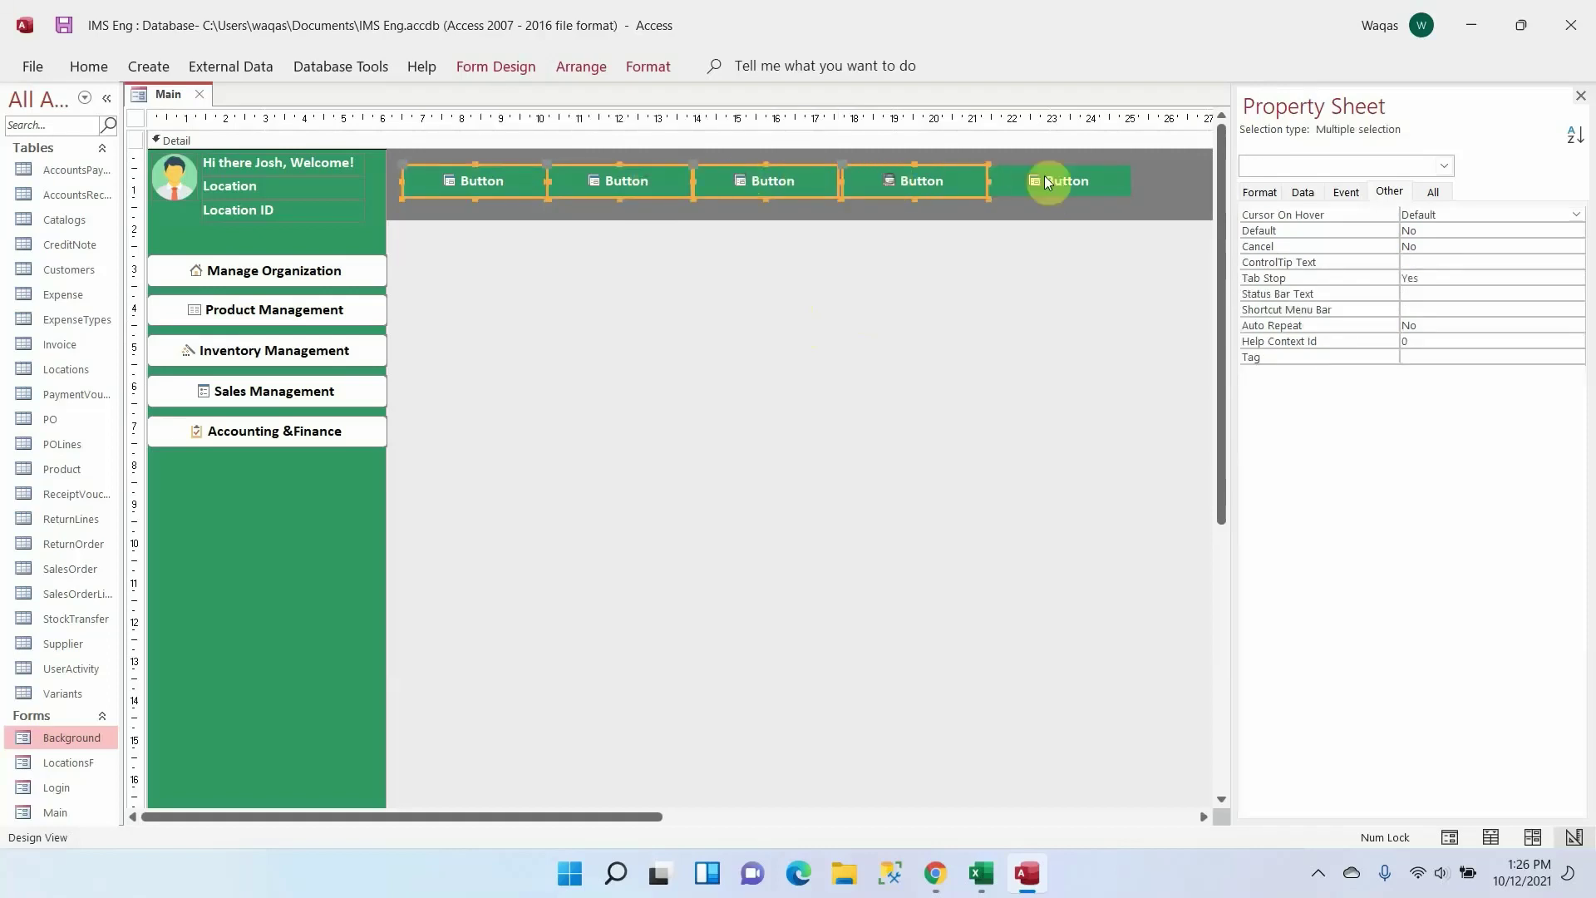
shift+click(1047, 177)
click(1262, 193)
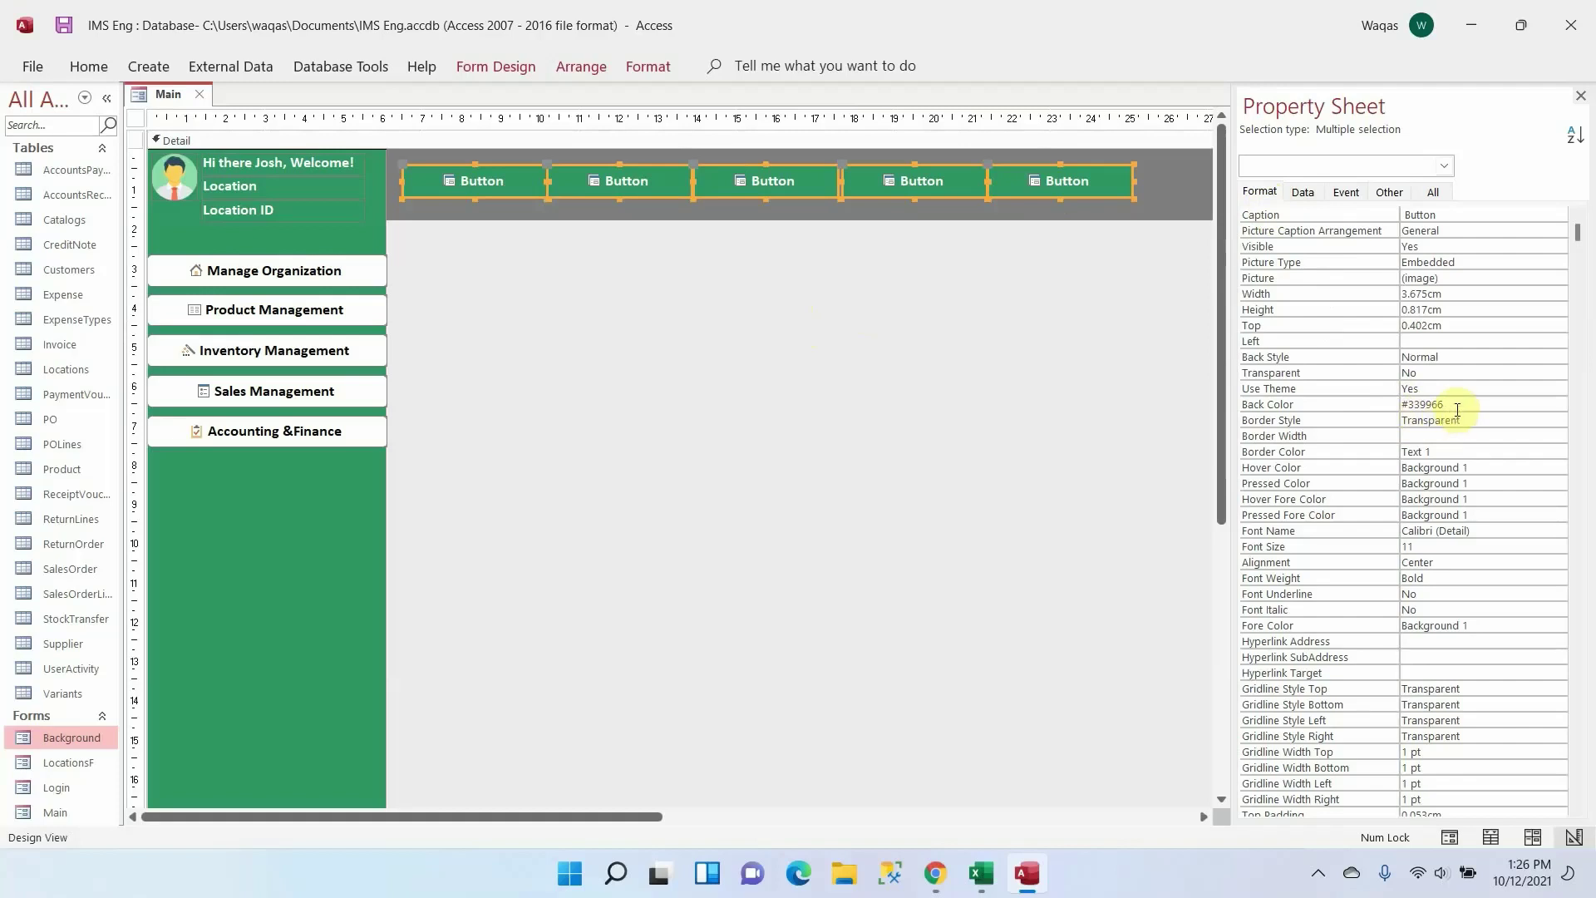
click(1355, 402)
key(ctrl+c)
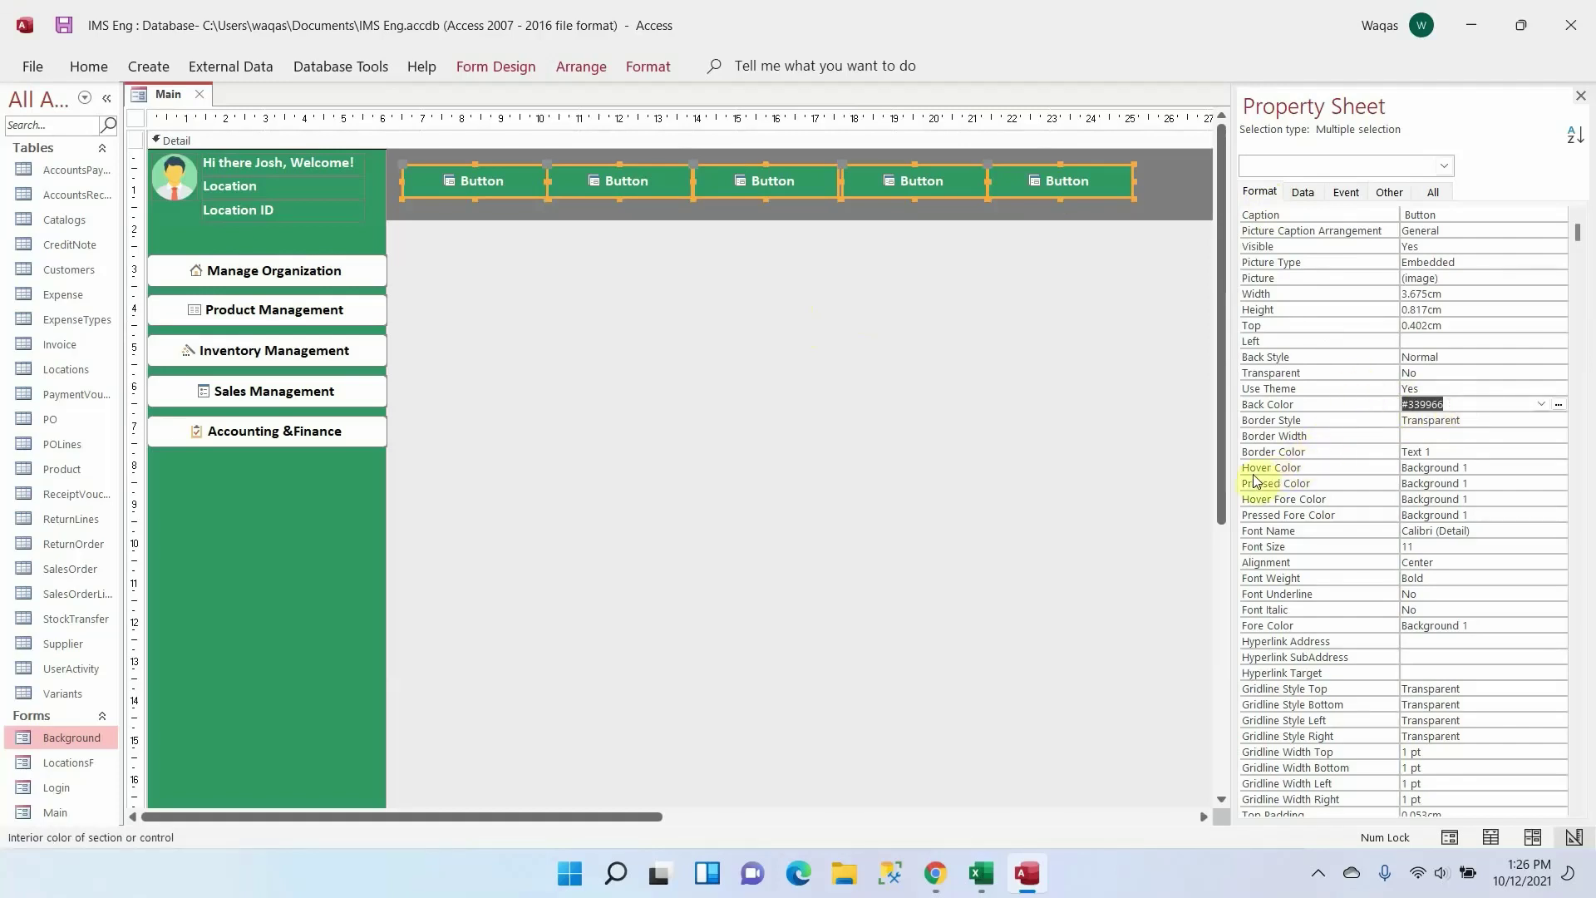
click(1494, 467)
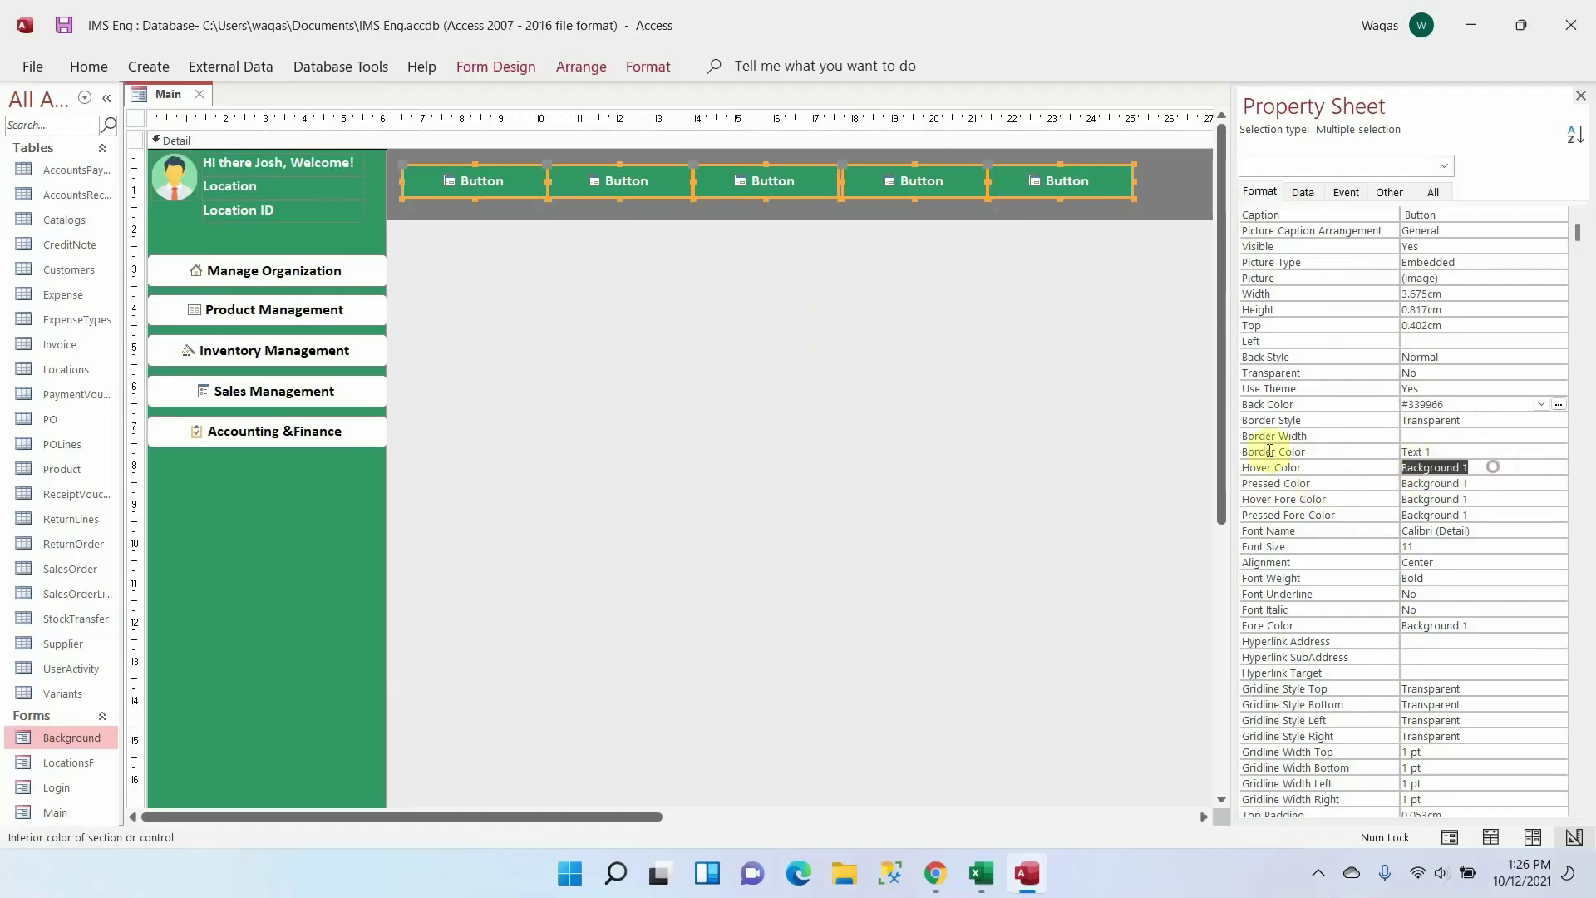
key(ctrl+v)
key(Return)
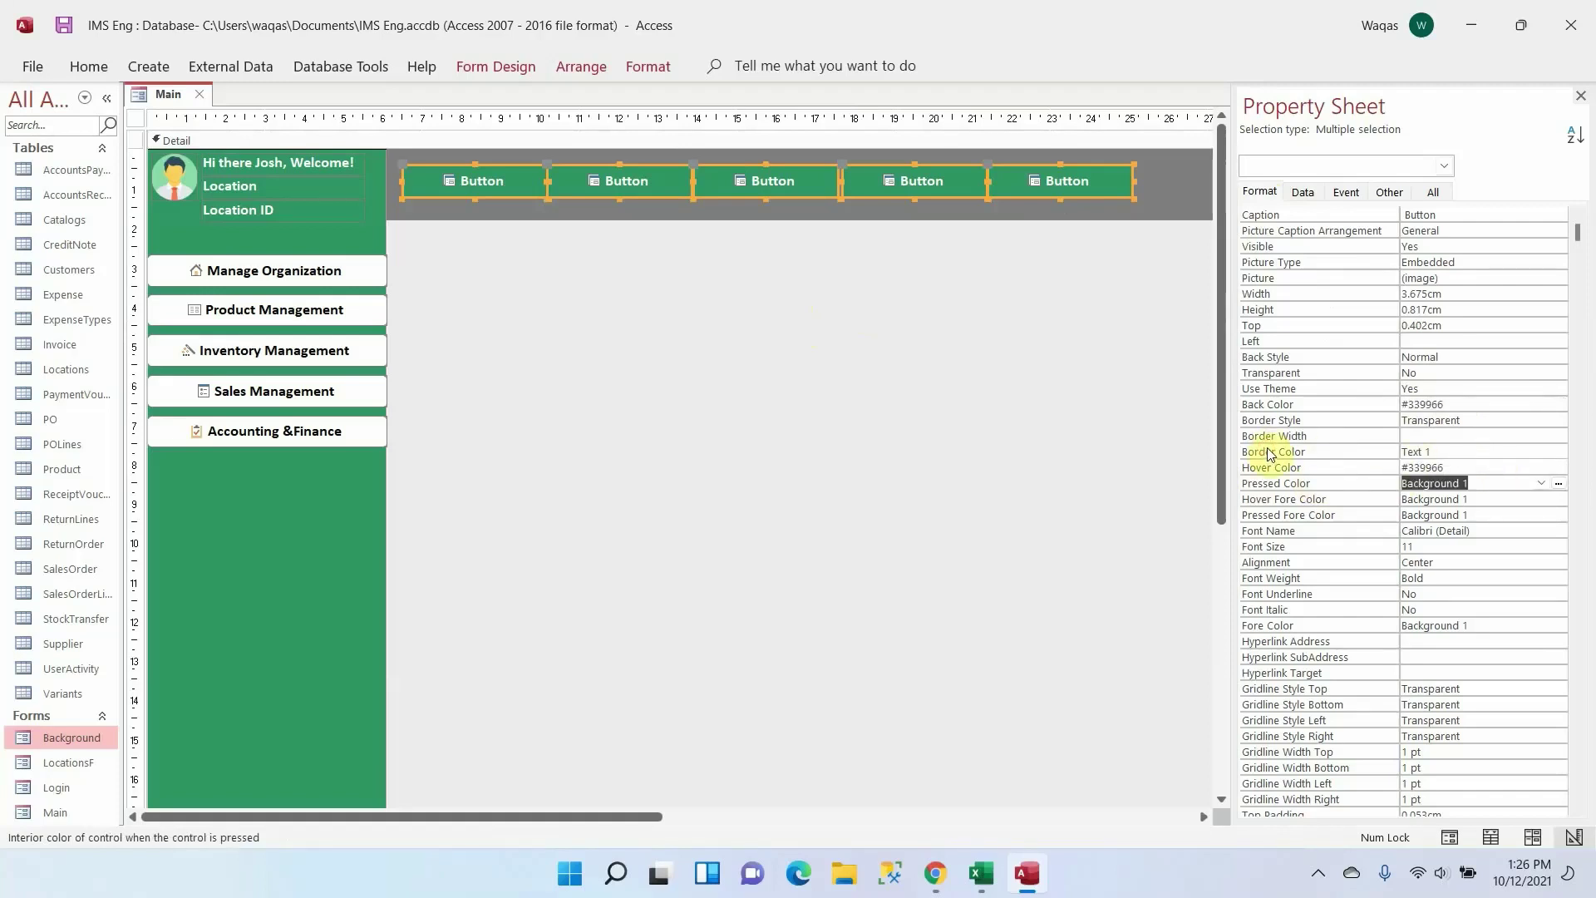
Preview the Main form in Form View, try the submenu buttons on the gray bar, and return to Design View
right_click(166, 94)
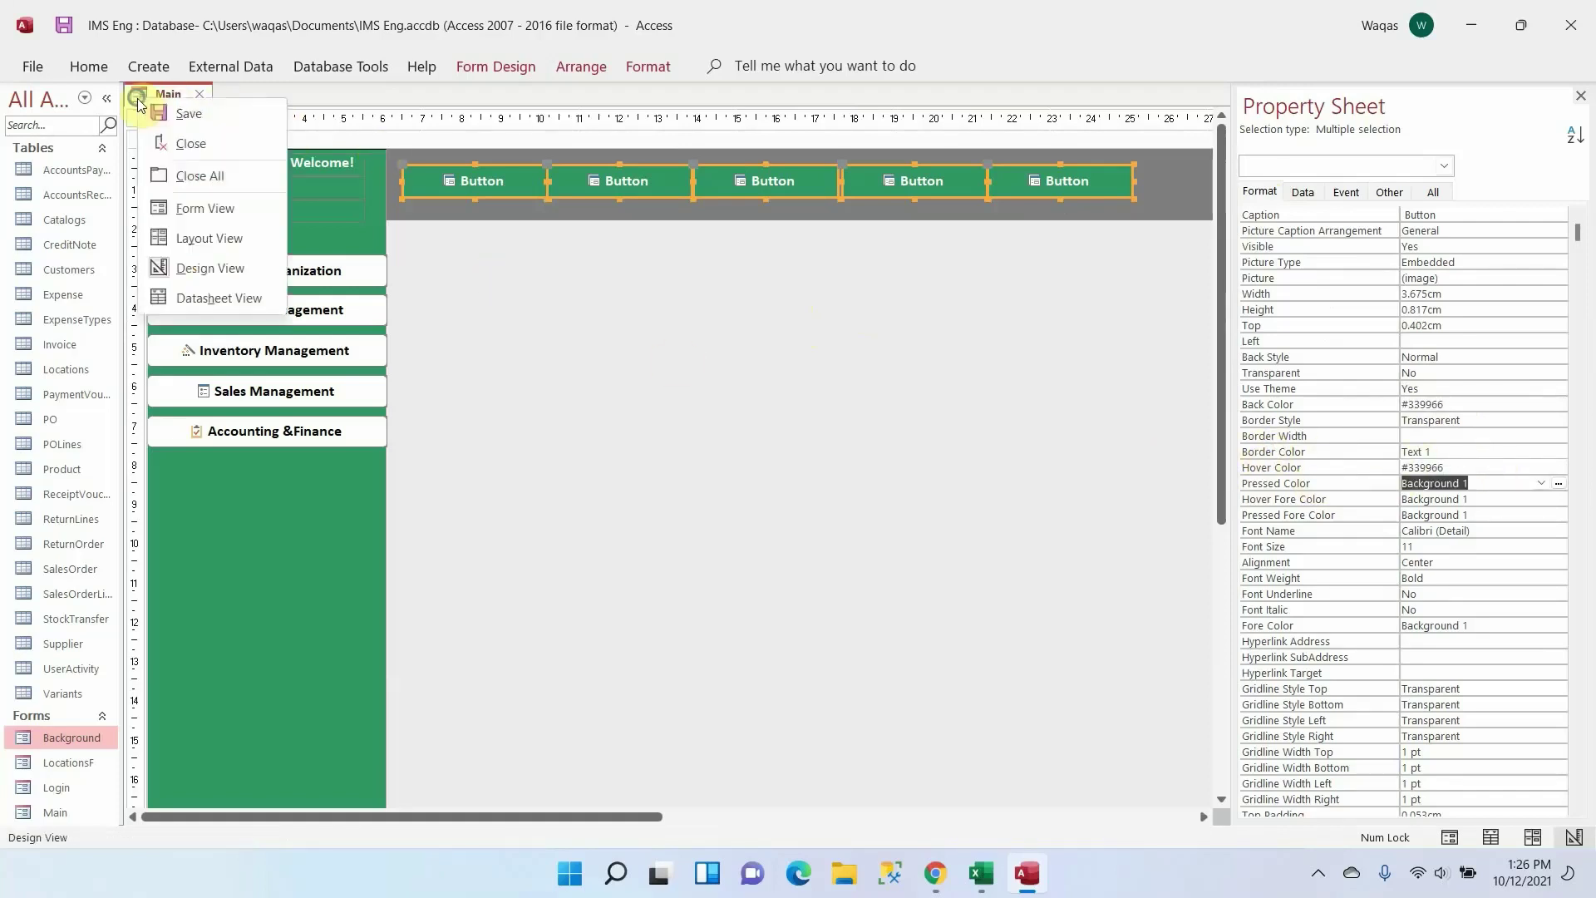
click(190, 209)
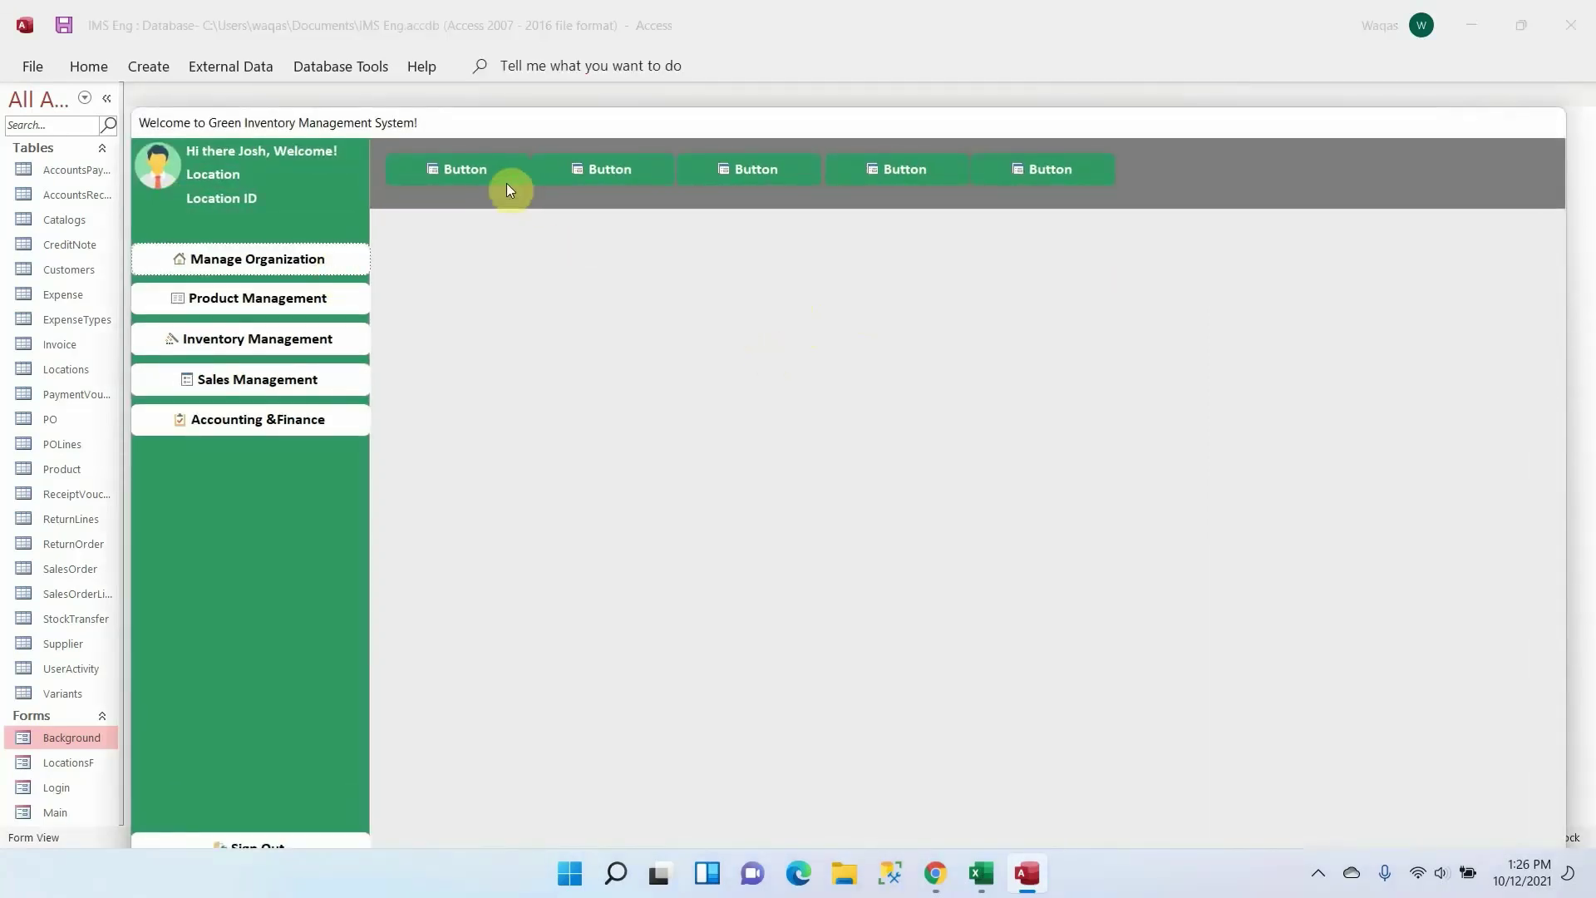
click(508, 181)
click(595, 166)
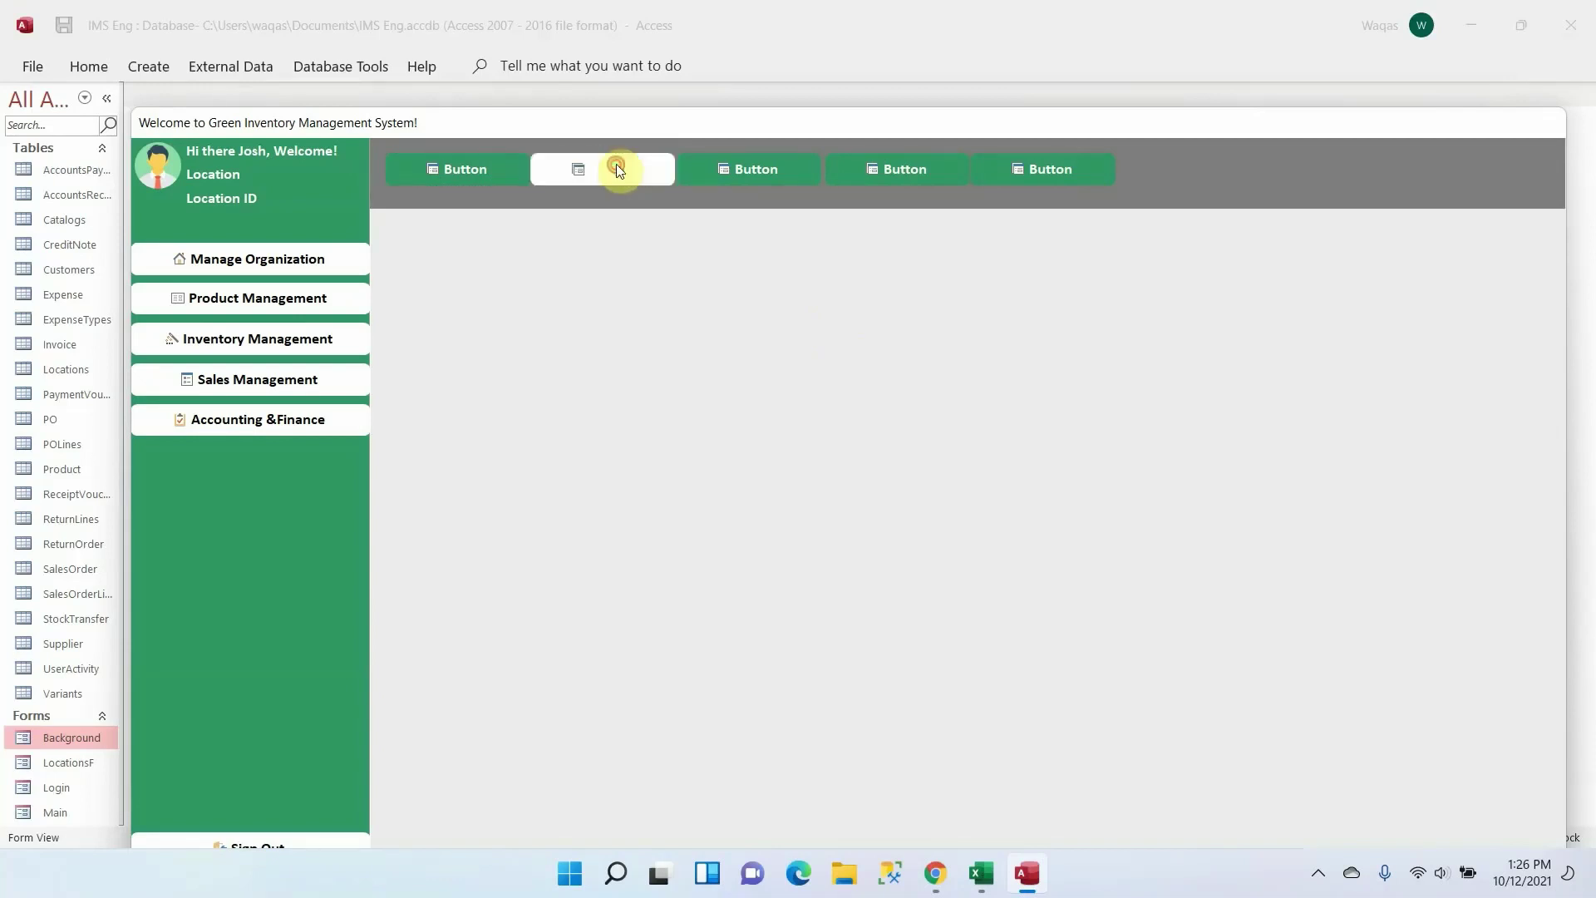
click(861, 172)
click(1030, 172)
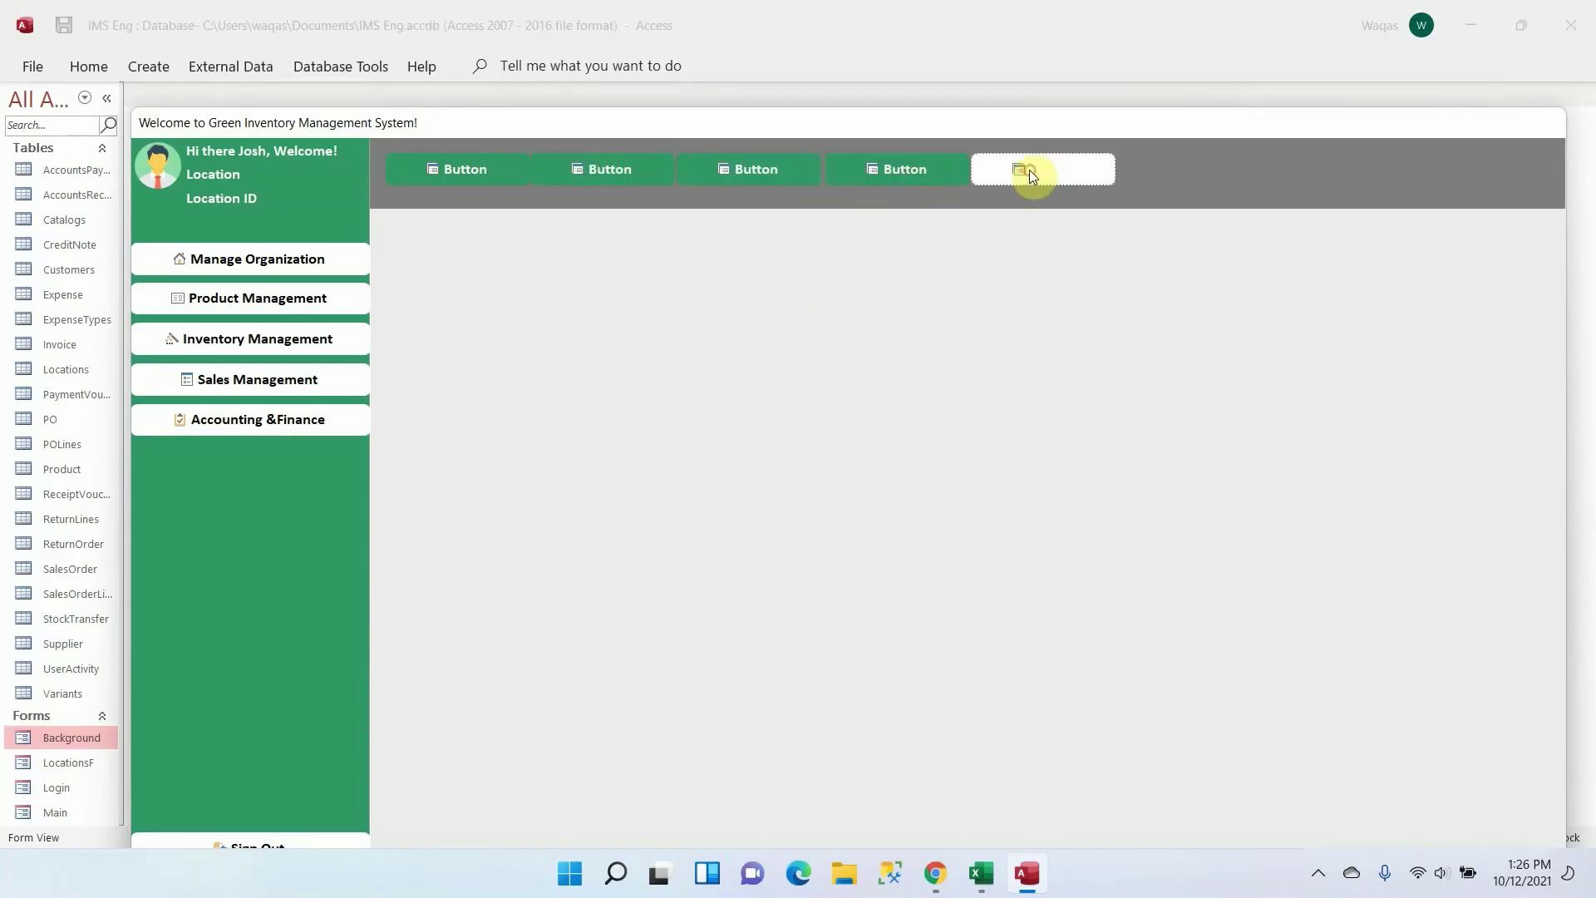
click(785, 172)
click(612, 170)
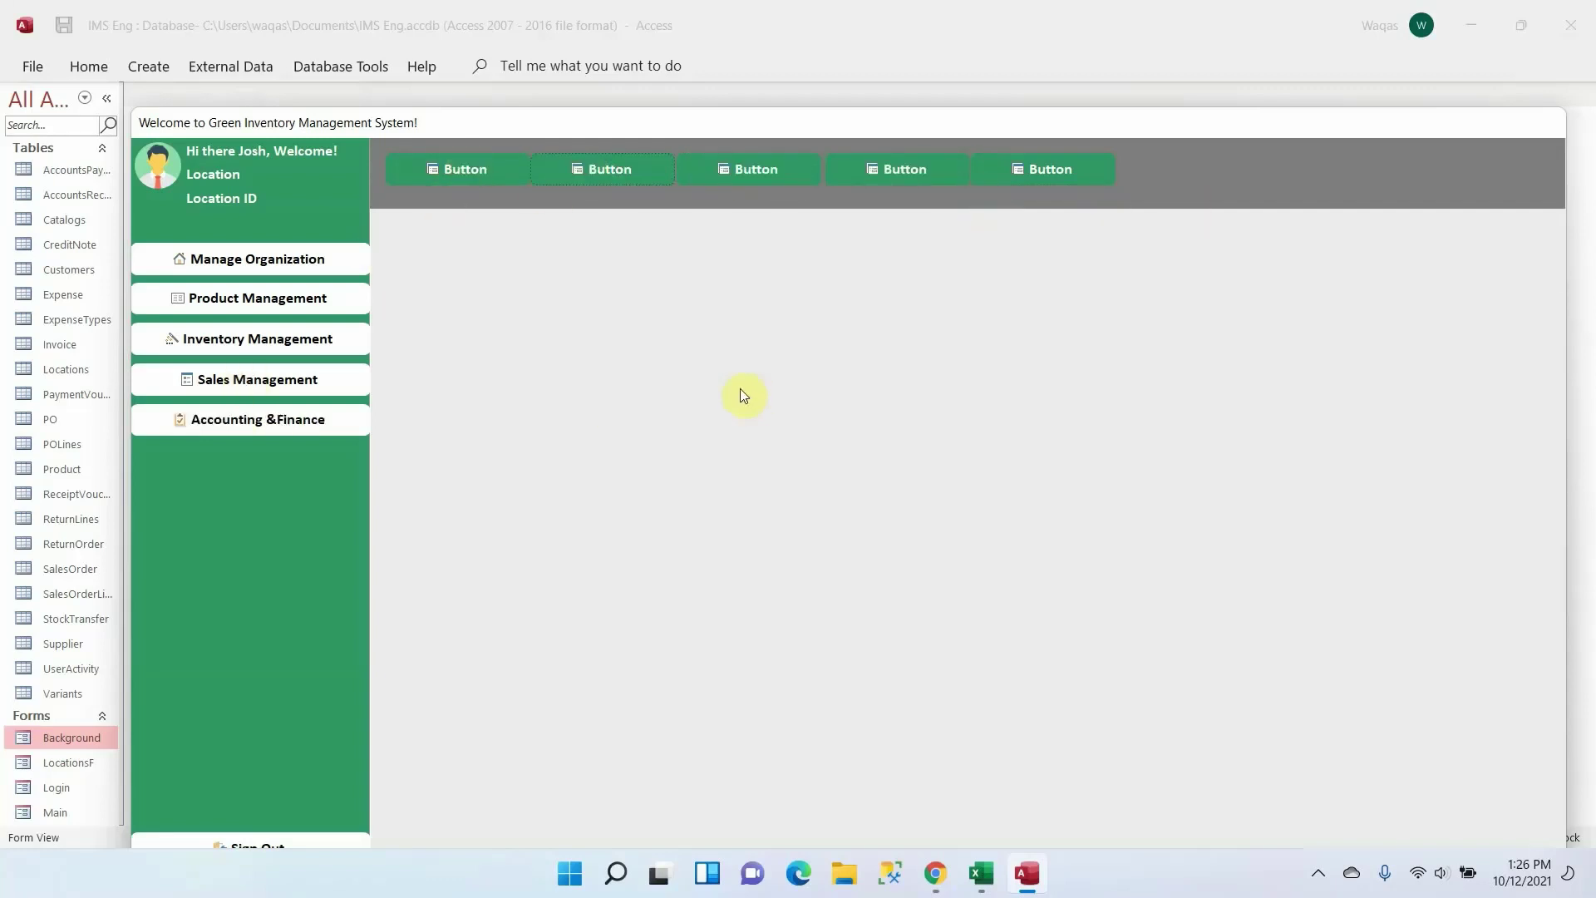
right_click(700, 270)
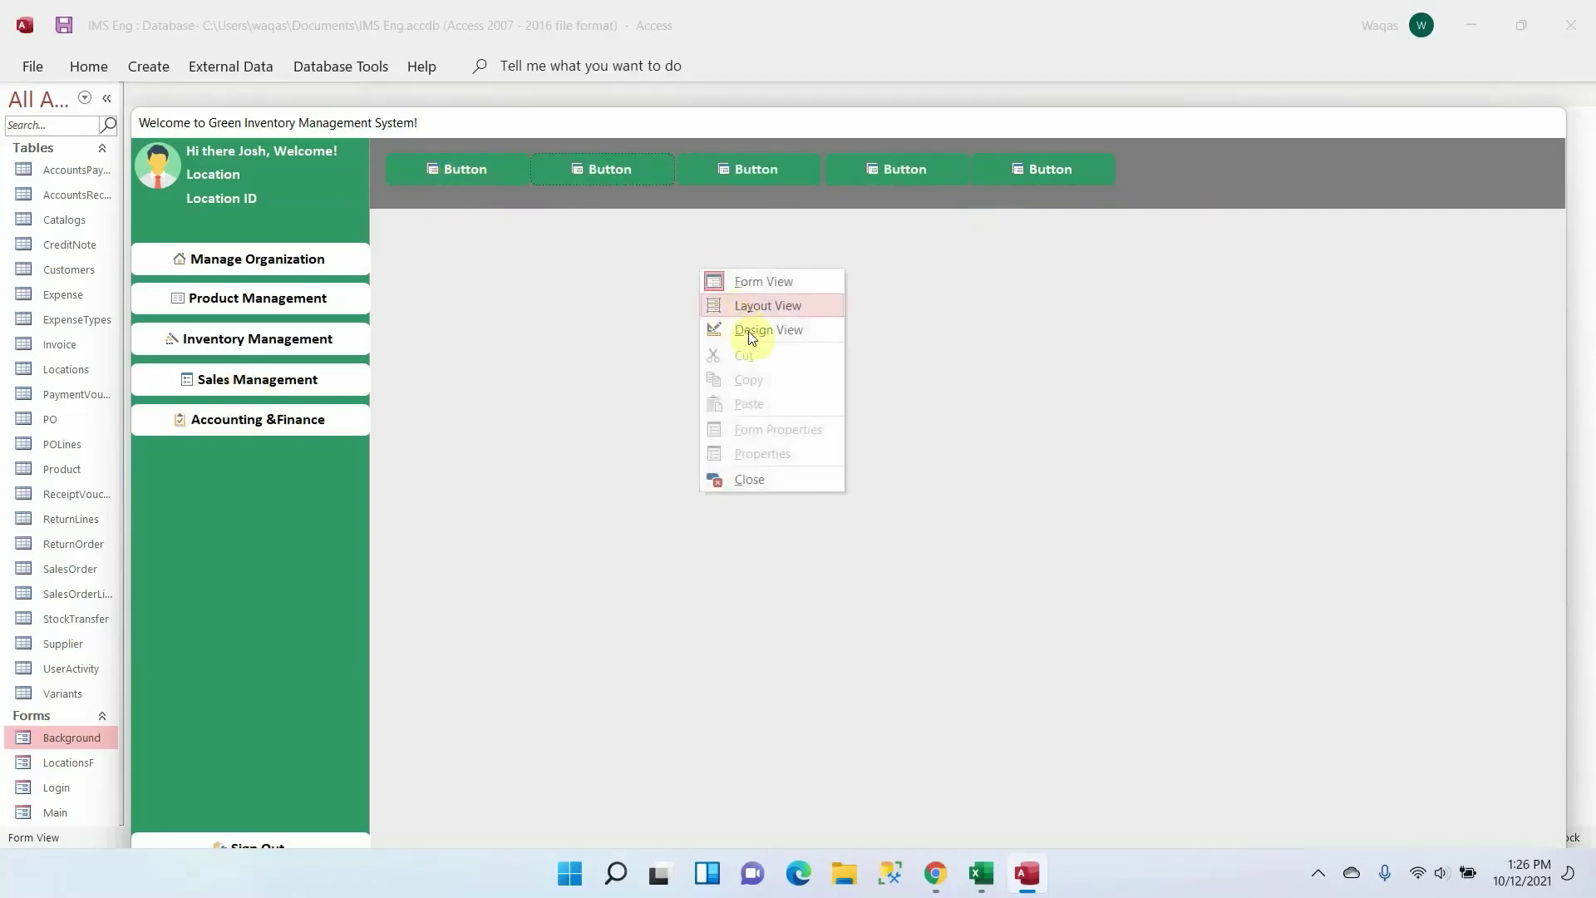
click(751, 330)
Nudge btn1 slightly left to open a gap before btn2, and save the Main form
click(497, 179)
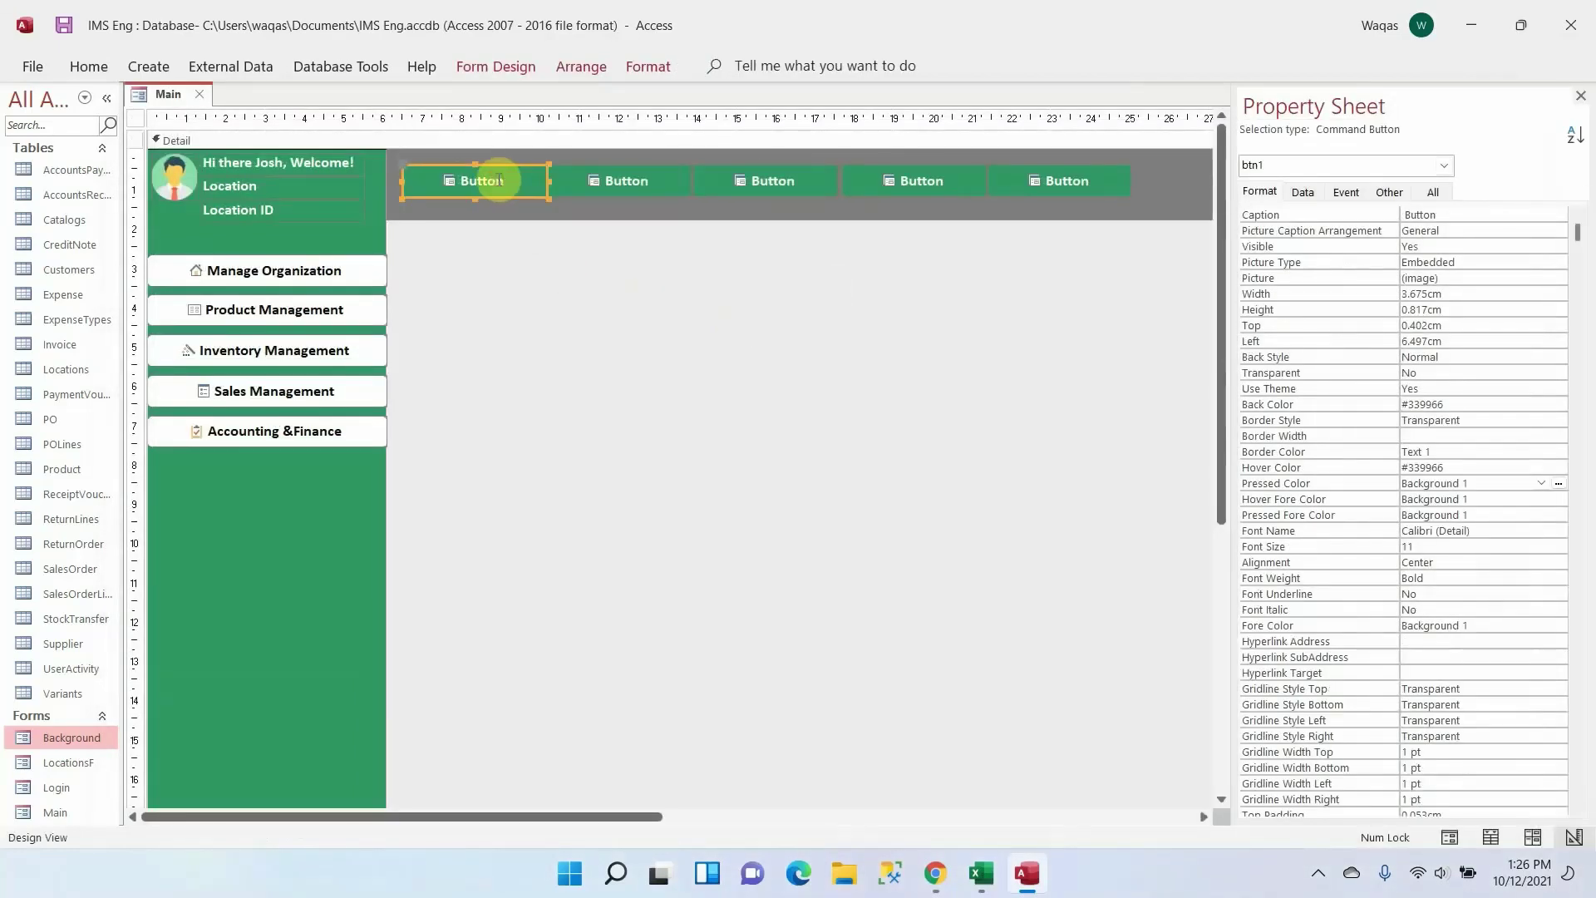
click(822, 396)
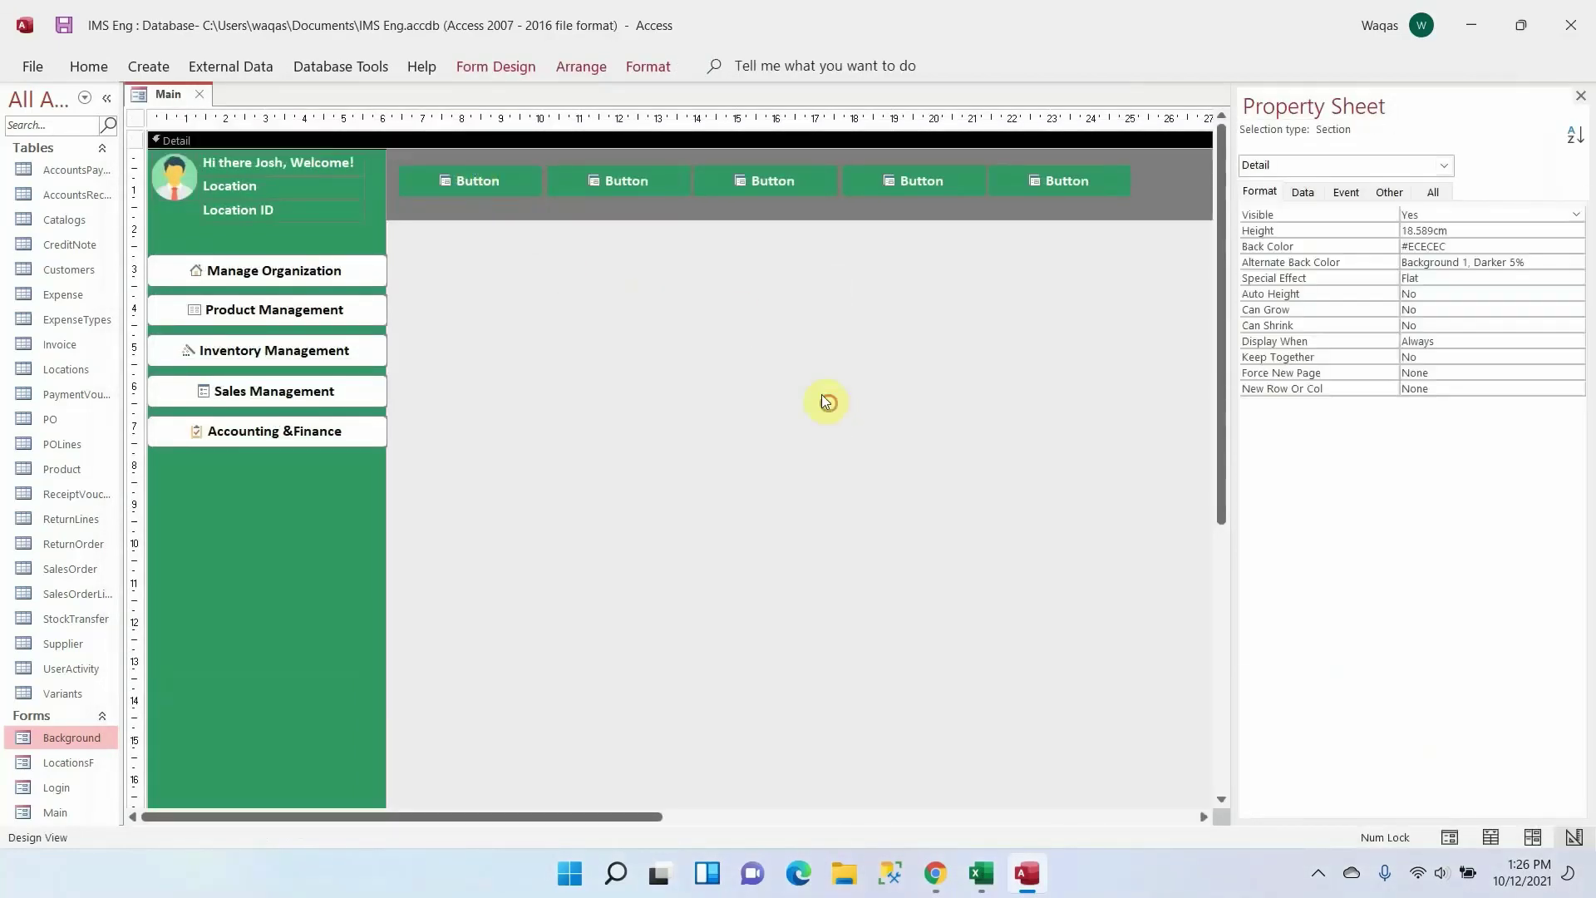
right_click(155, 93)
click(179, 109)
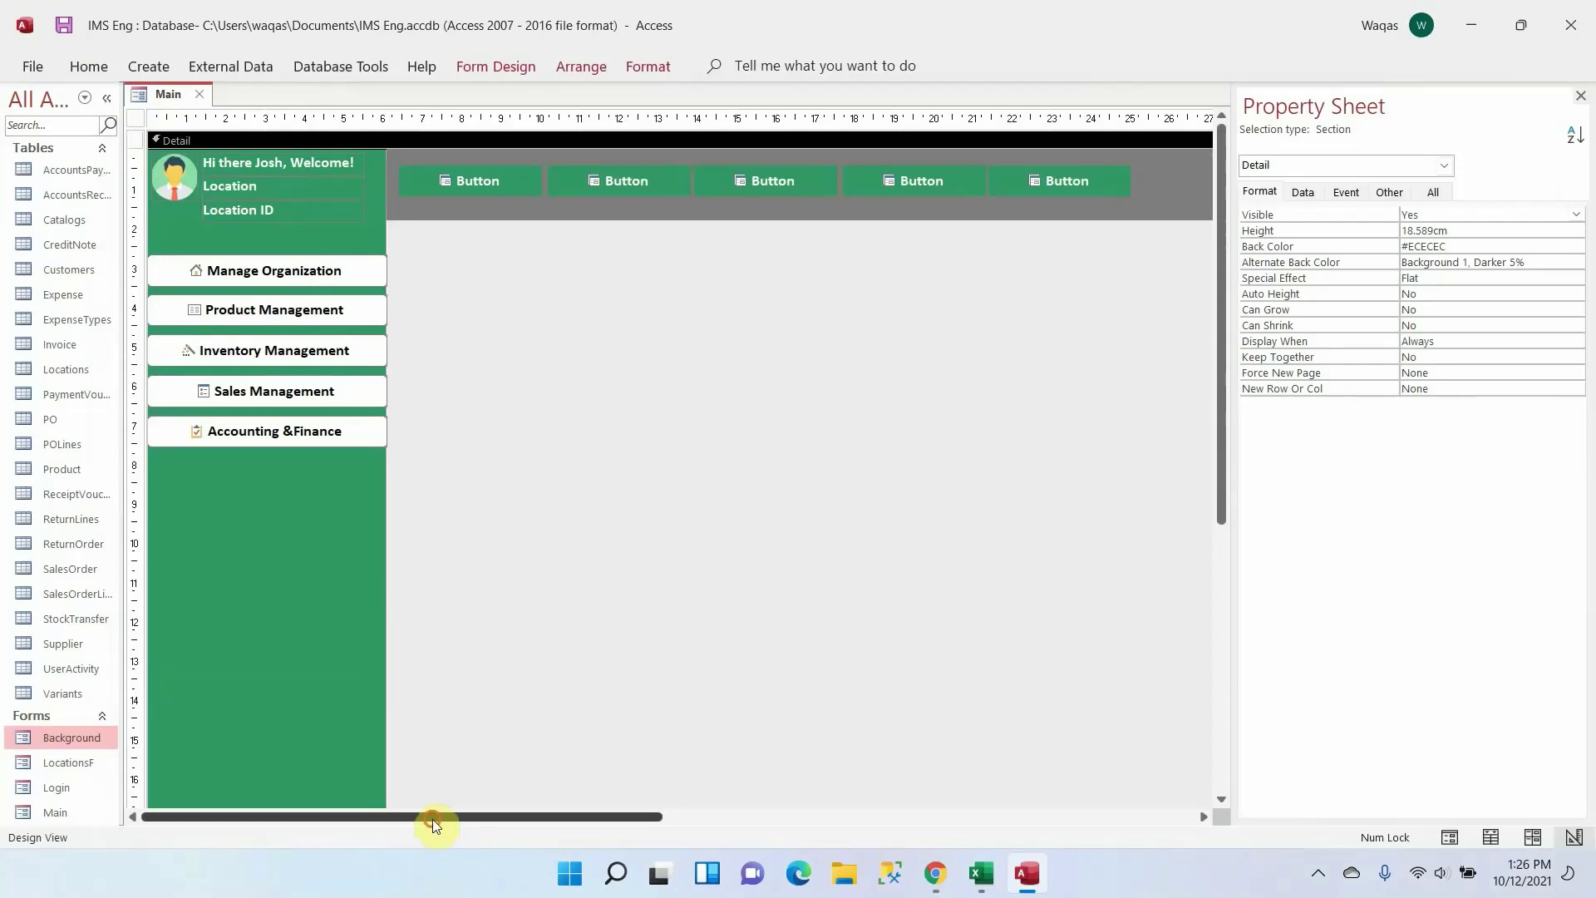
Add an unbound text box with its attached label in the empty area below the gray submenu bar
drag(432, 819, 787, 790)
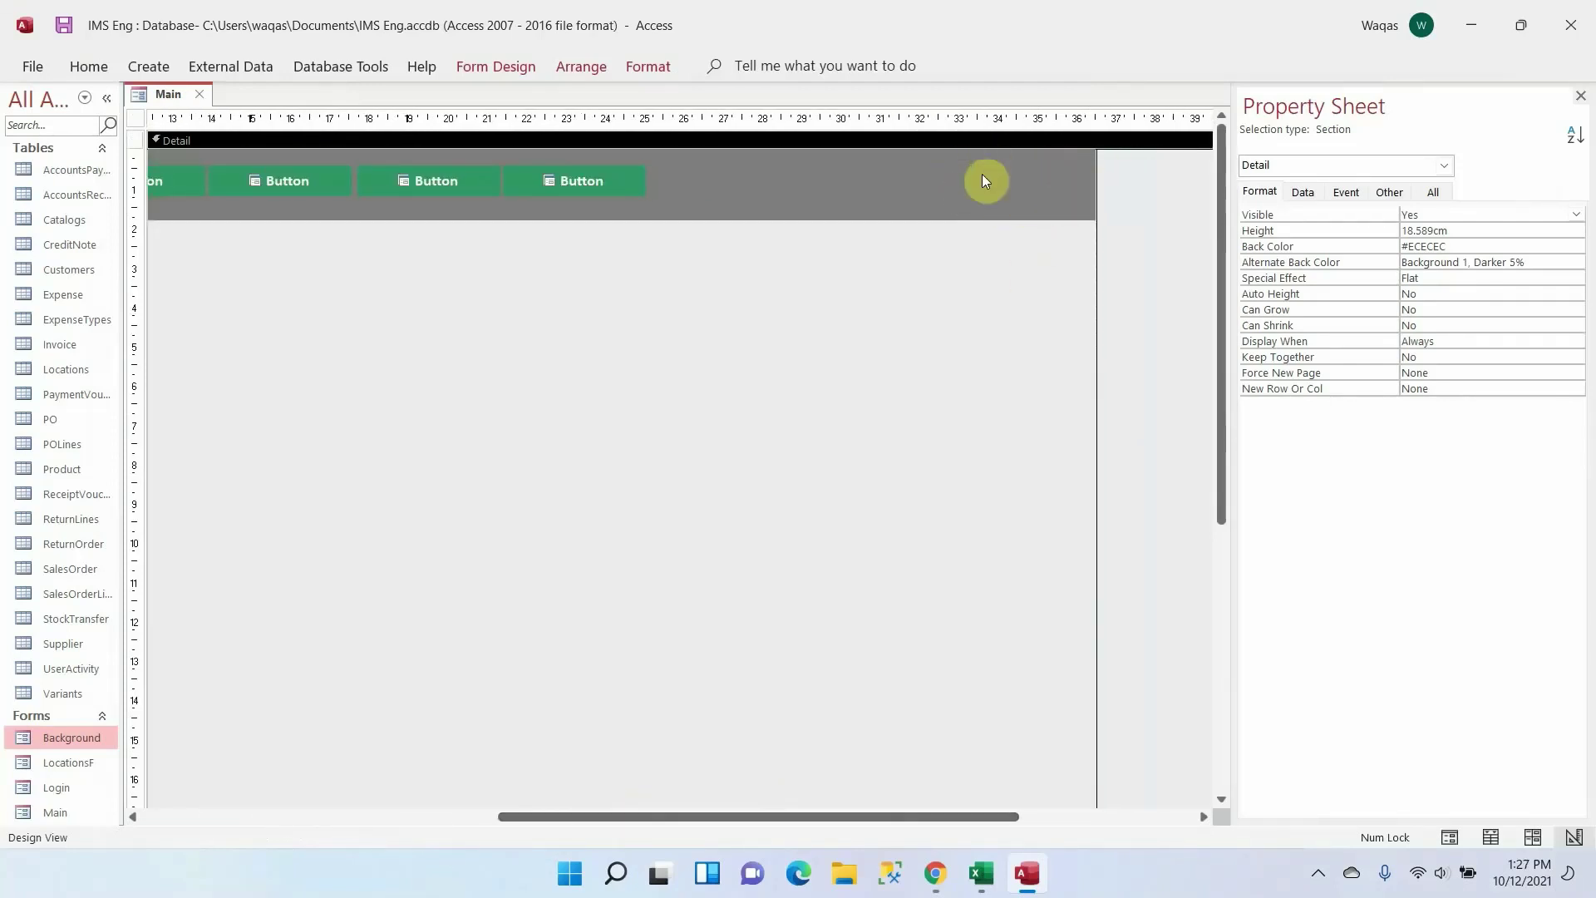
click(443, 60)
click(492, 68)
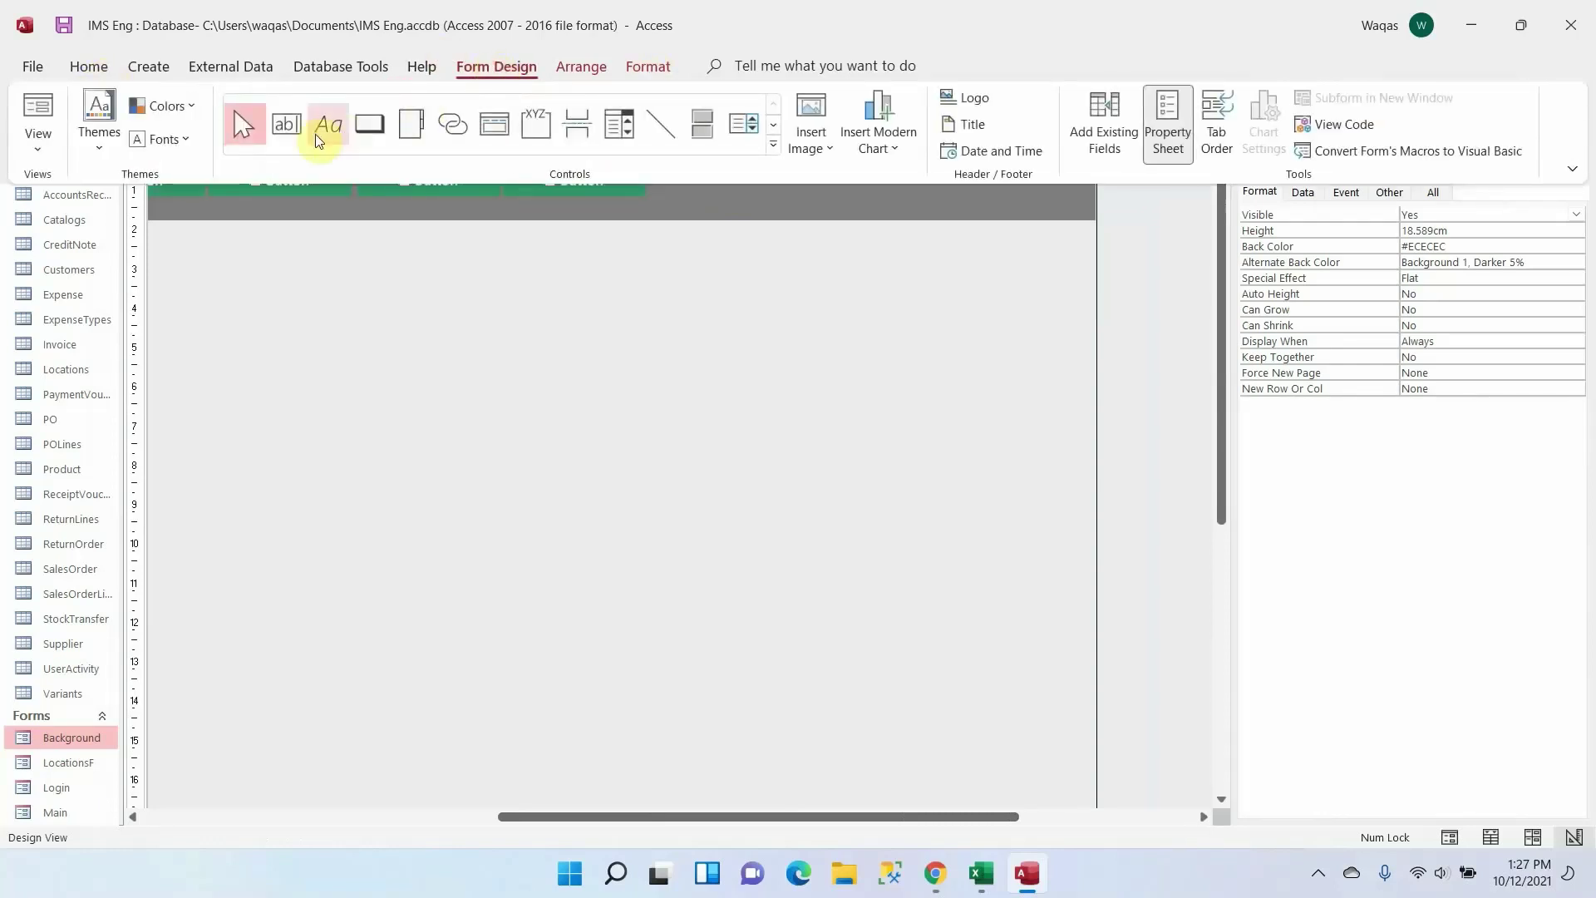
click(286, 125)
click(658, 268)
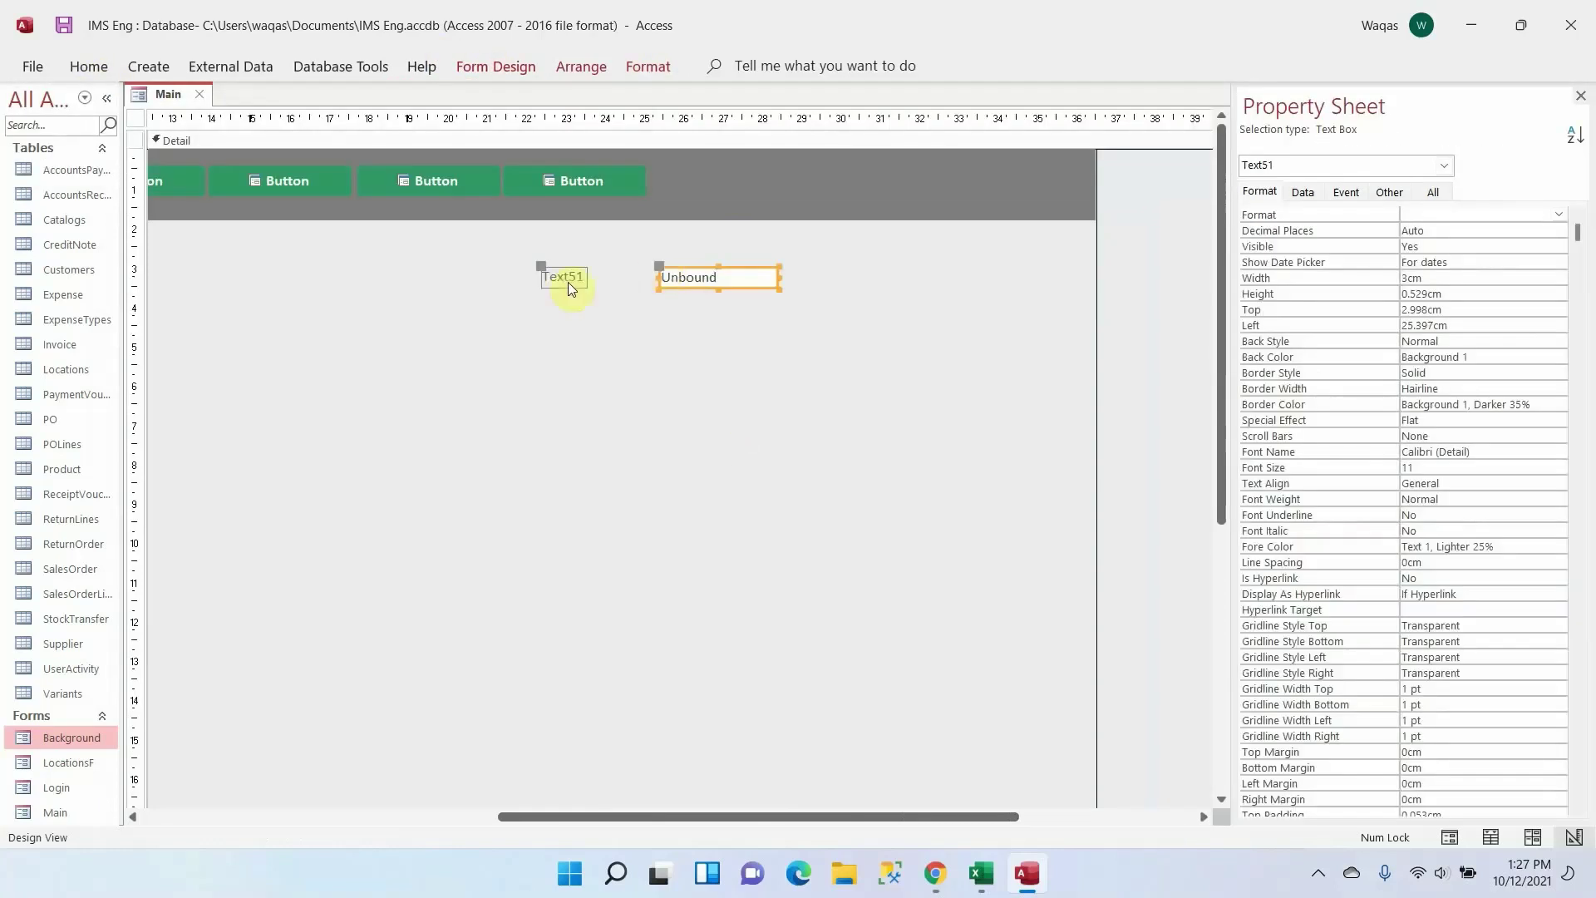
Caption the text box's label "Current Menu:" and move it closer to the text box
click(558, 283)
double_click(553, 277)
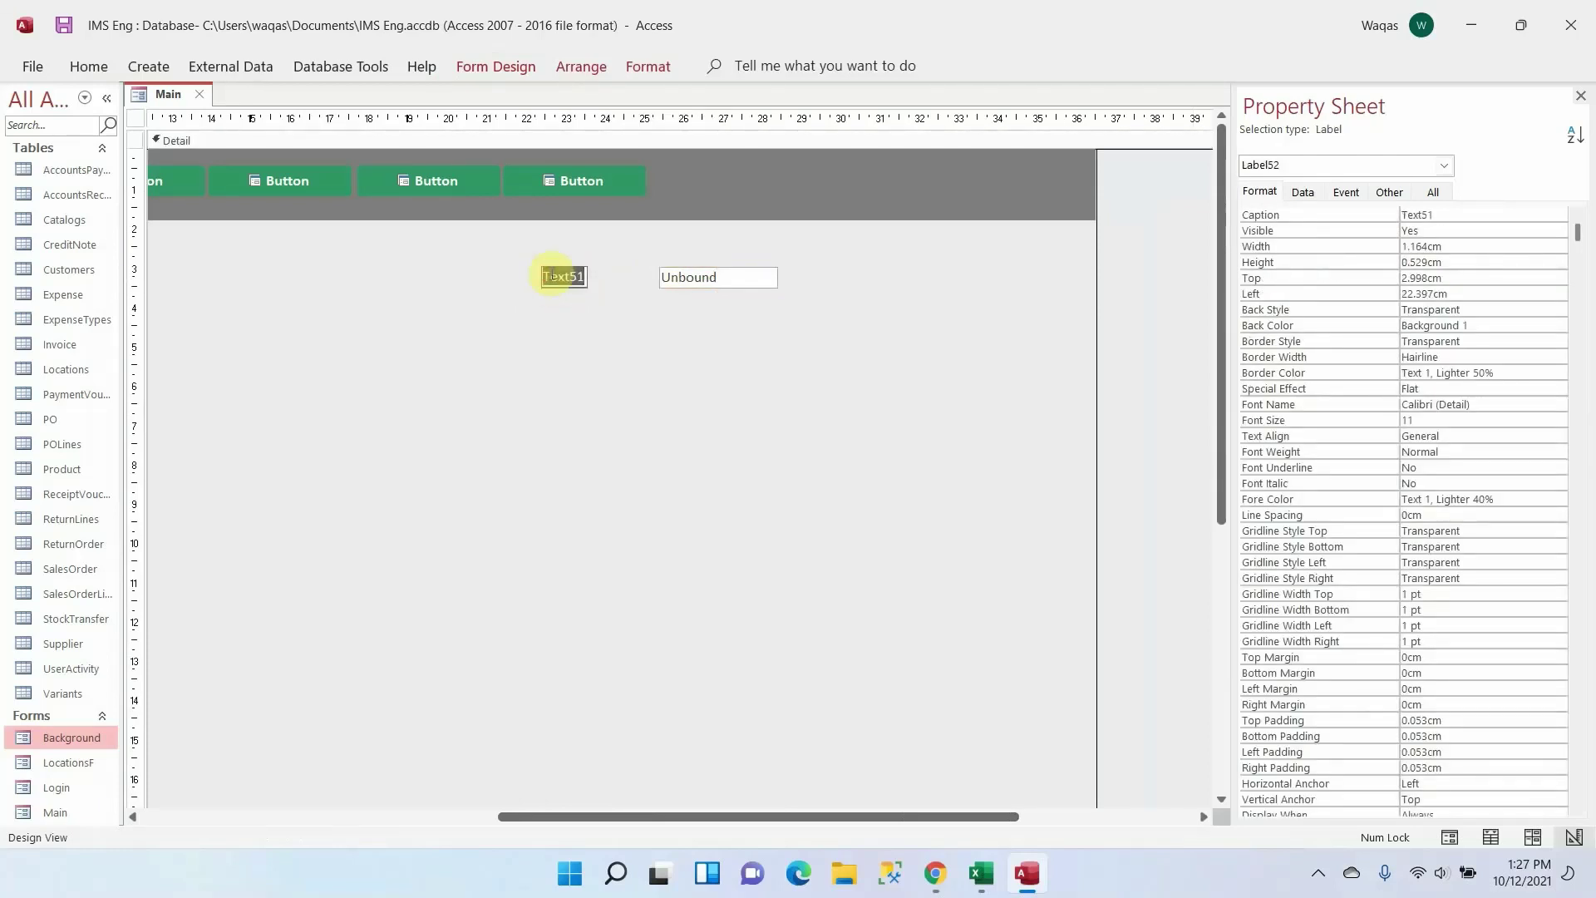
text(current Men)
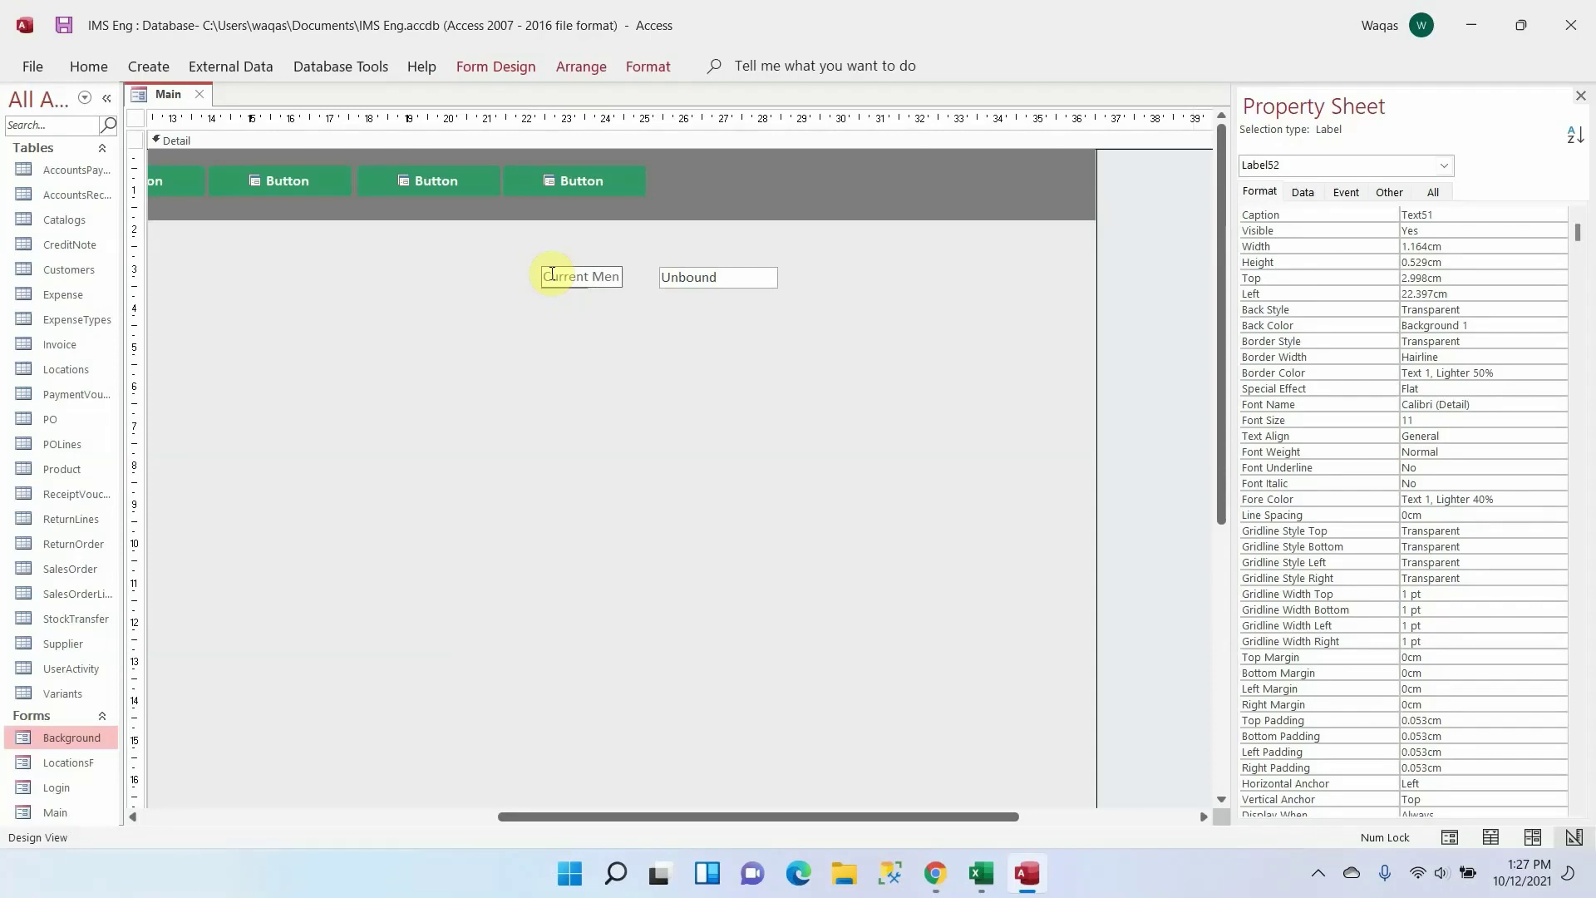
text(u:)
key(Return)
drag(550, 264, 570, 264)
Format the Current Menu label and its text box with black font at size 9, and fit both to their text
drag(838, 341, 470, 274)
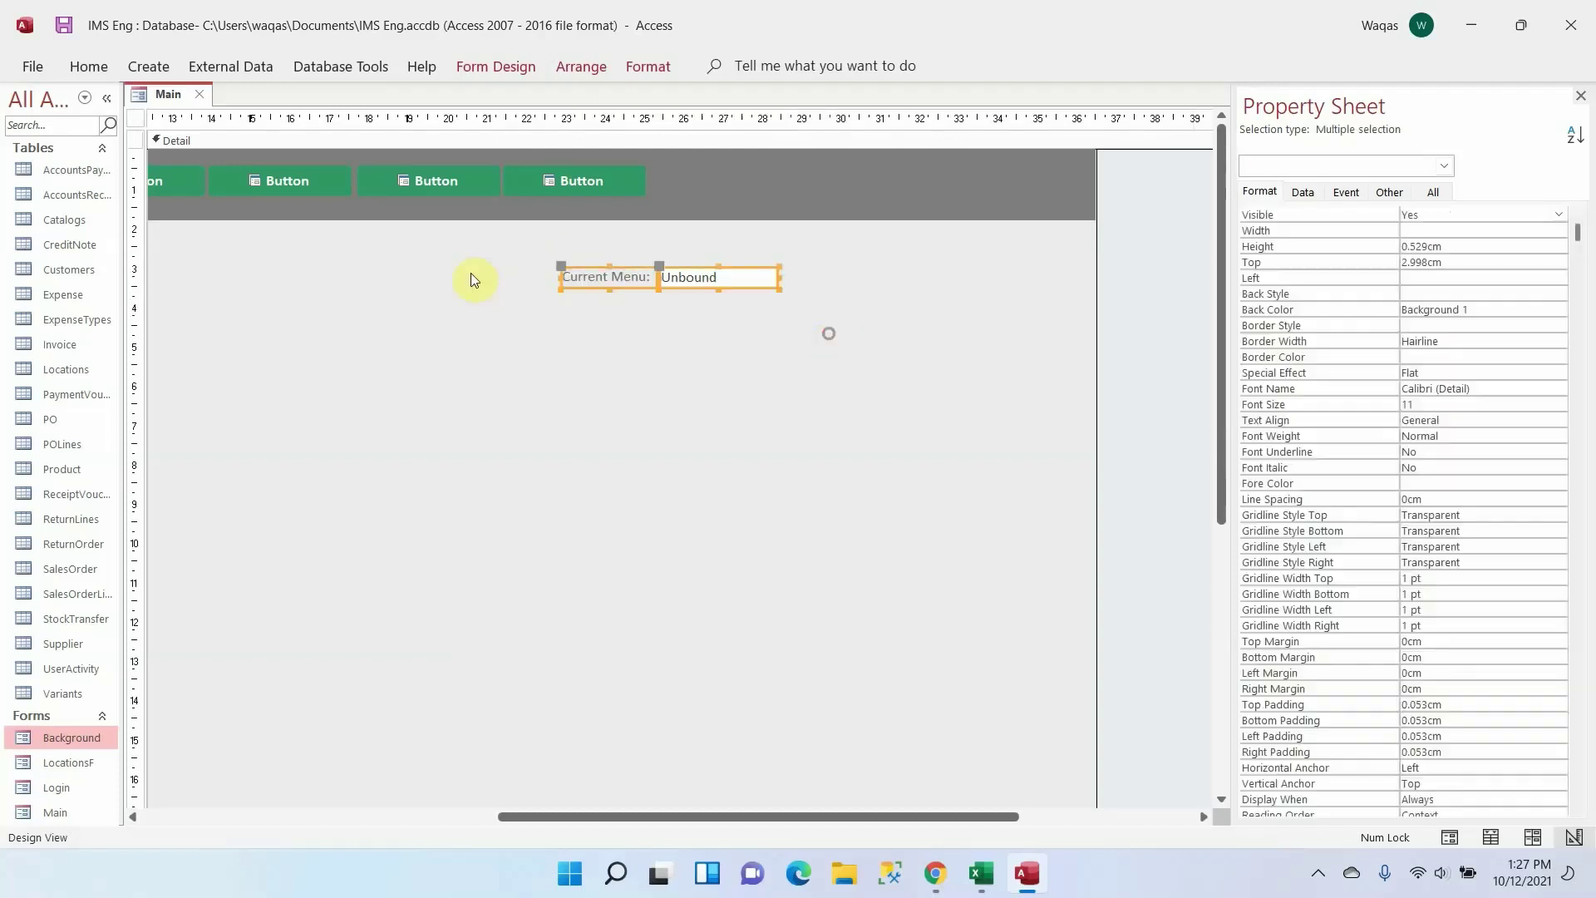
click(89, 66)
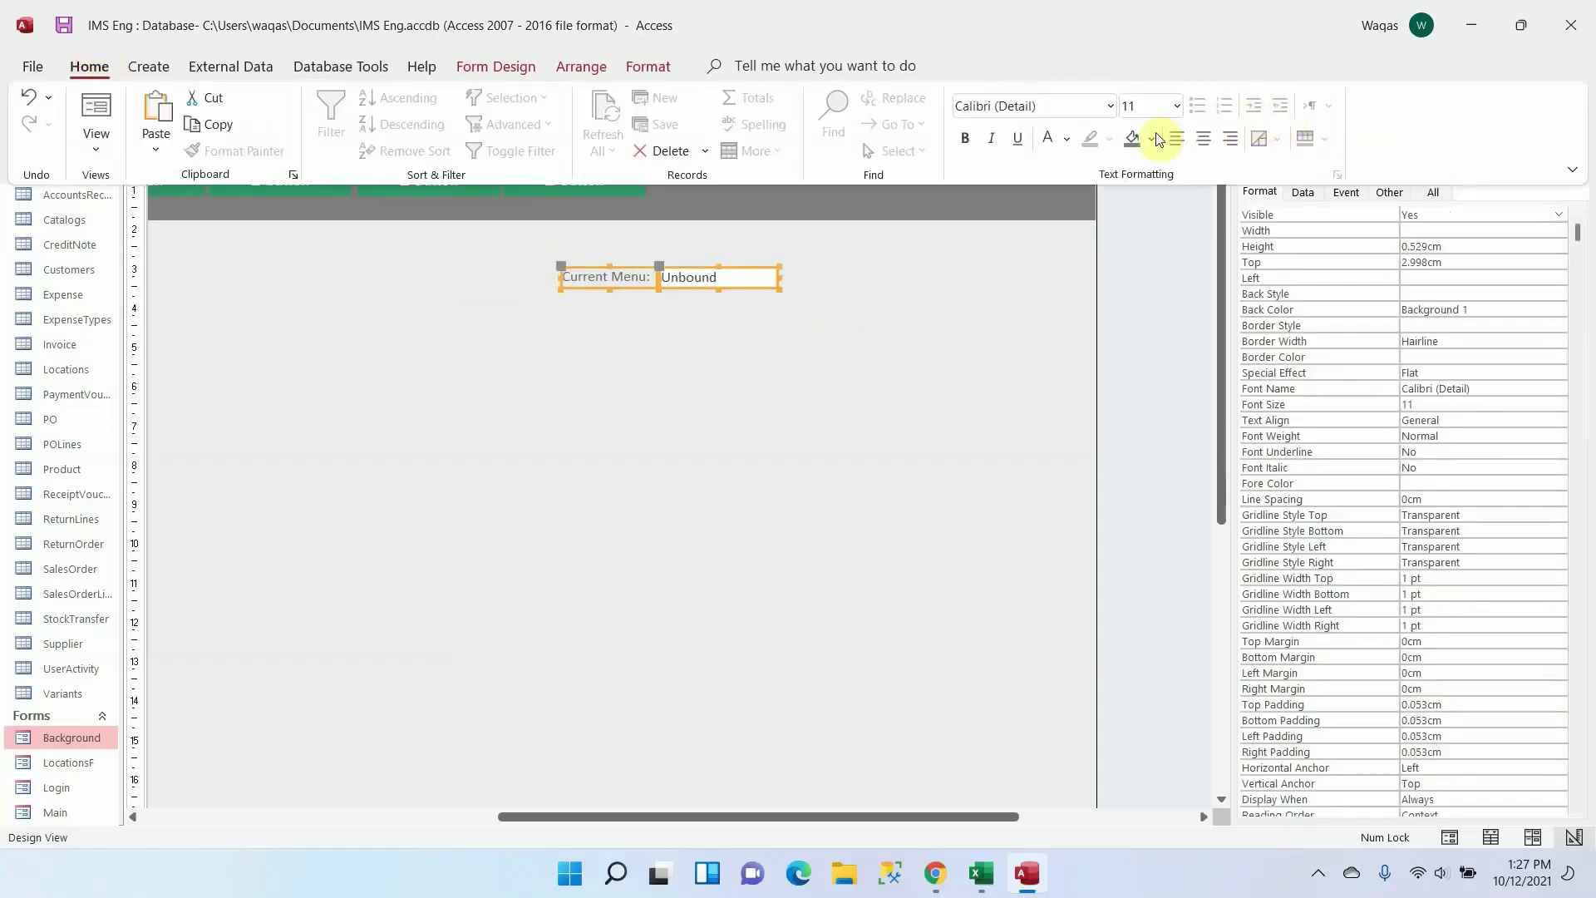
click(1067, 139)
click(1062, 223)
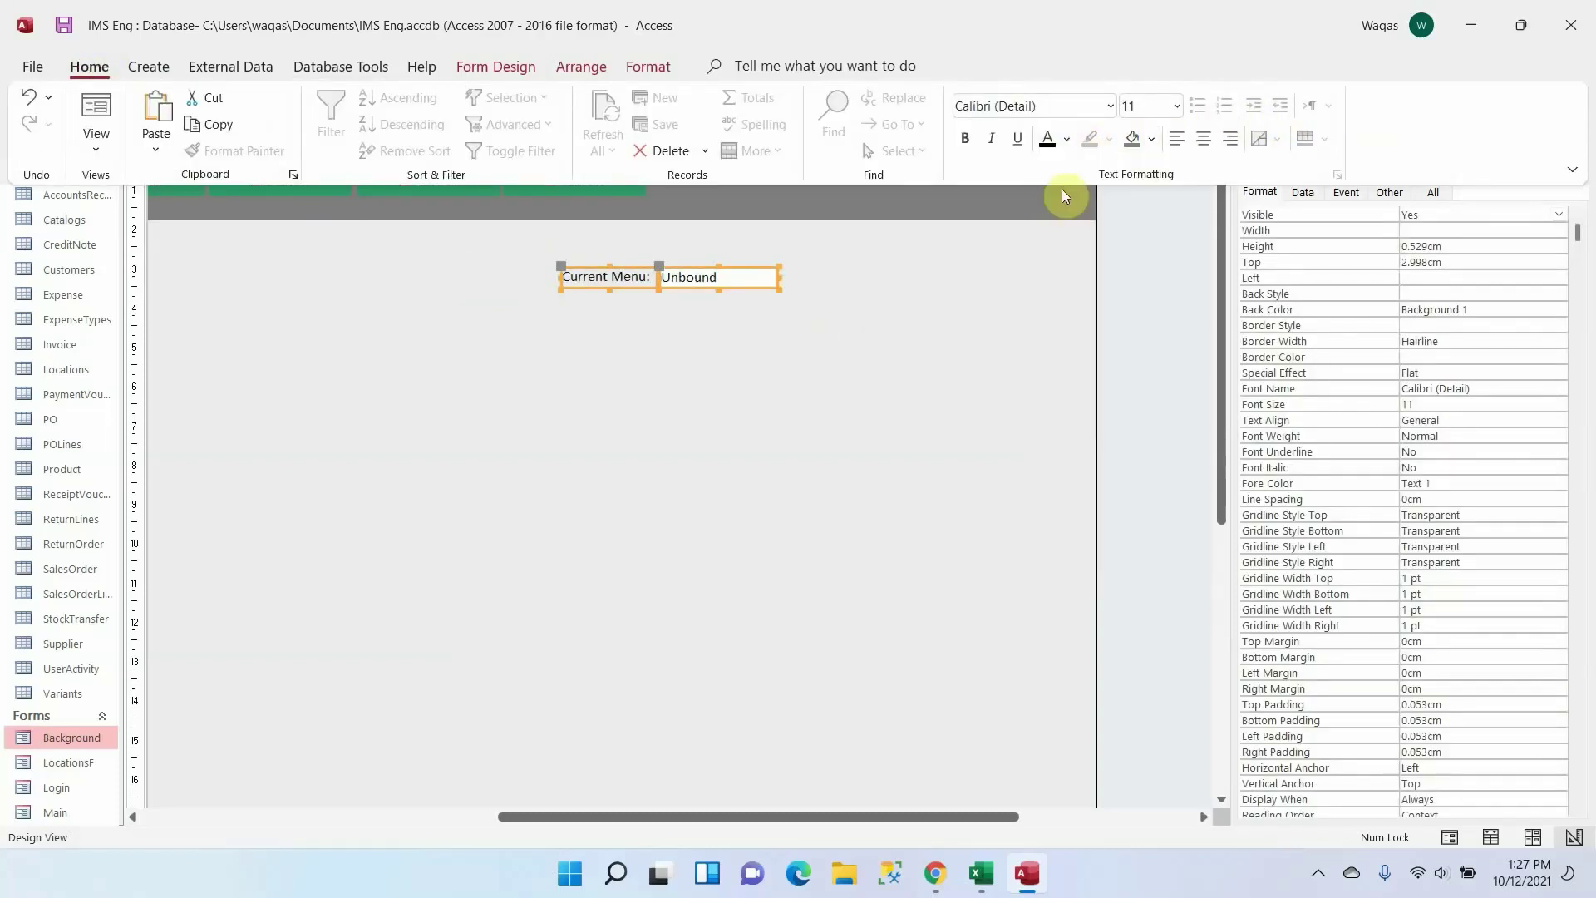
click(1176, 105)
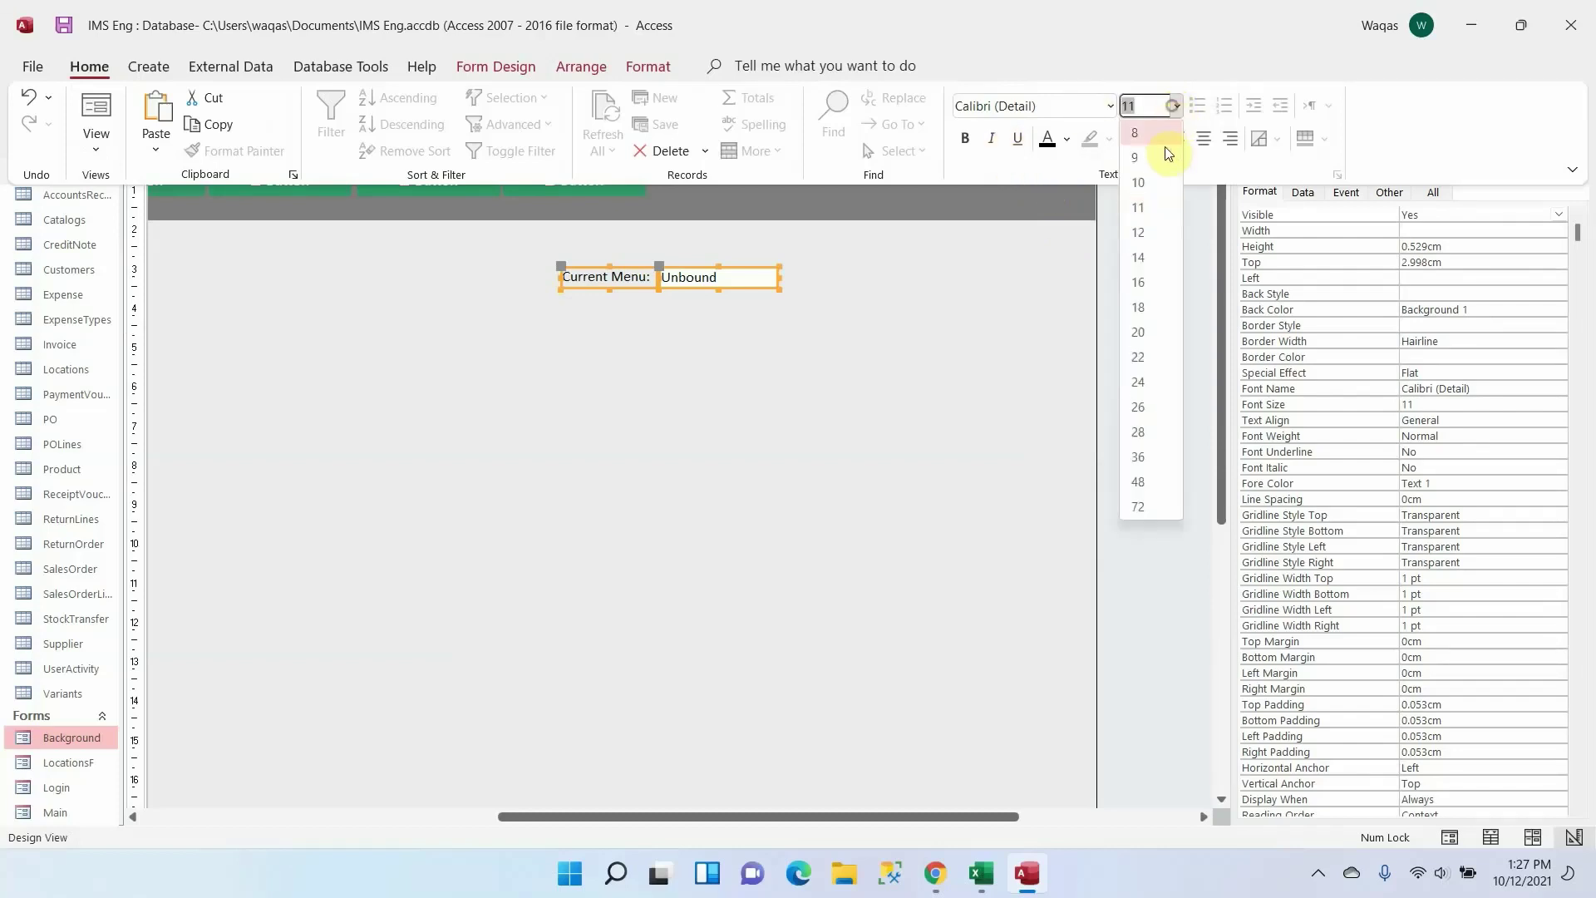
click(1157, 162)
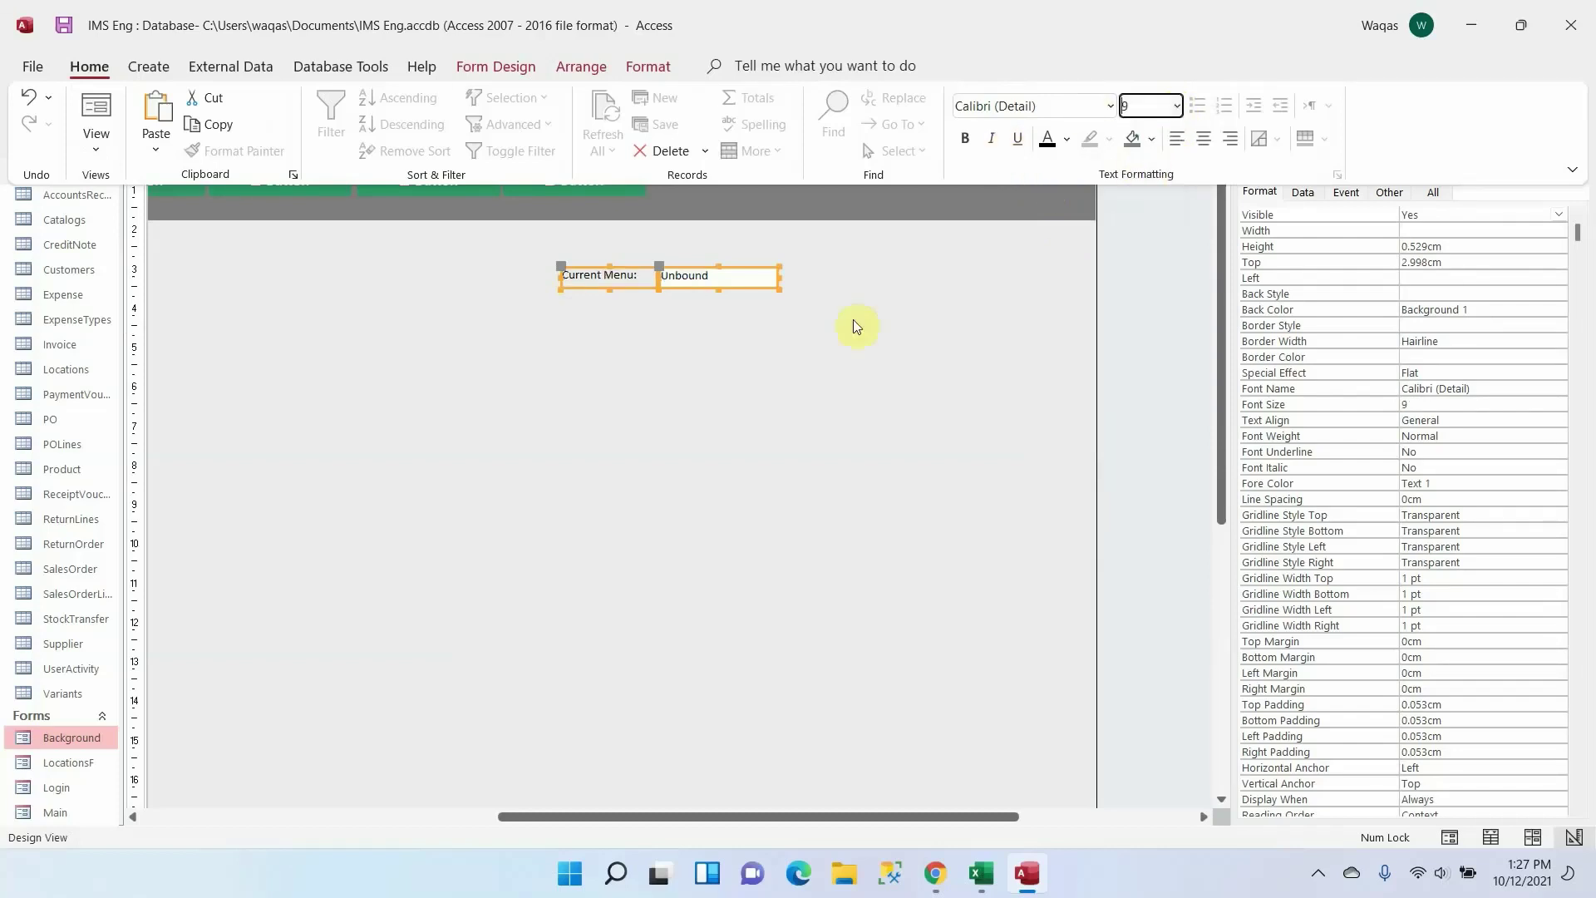
click(780, 287)
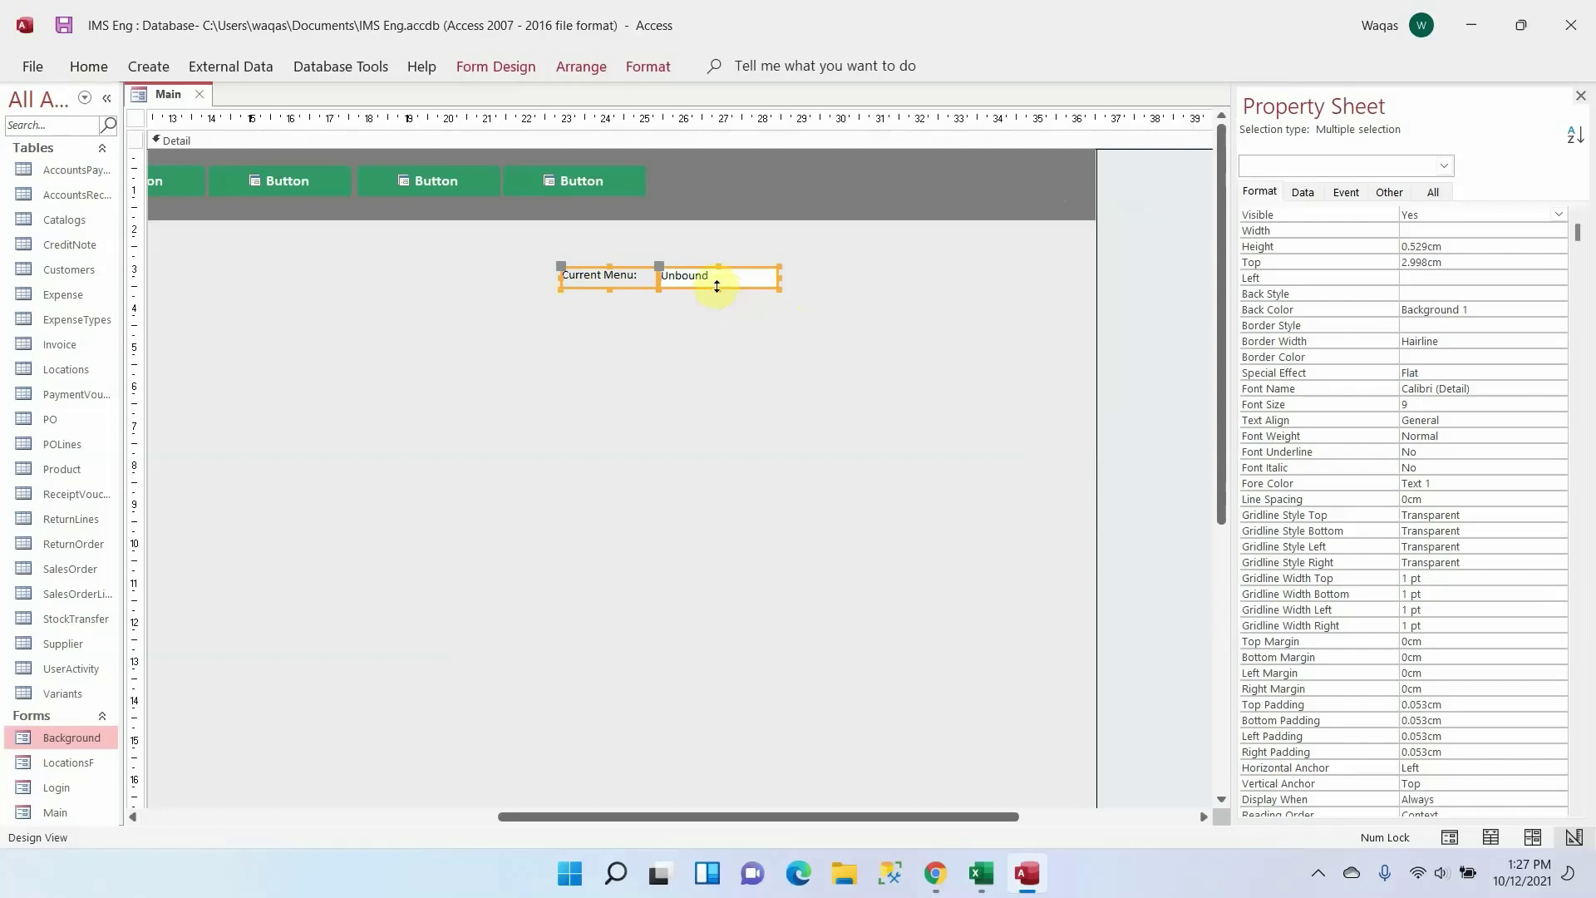
click(735, 306)
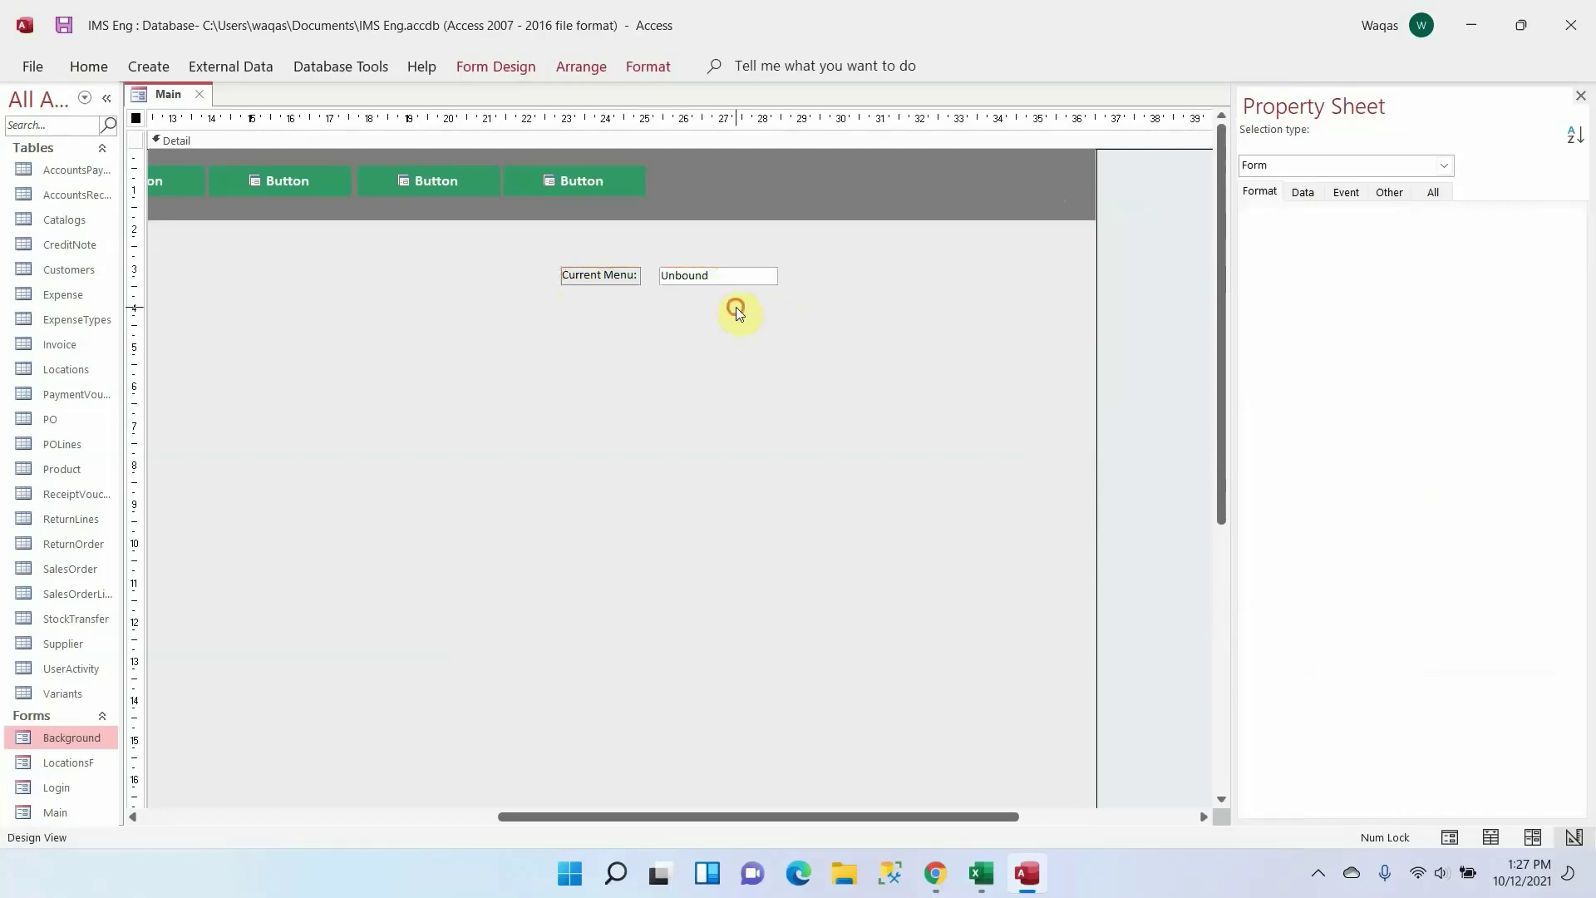
Move the Current Menu label and text box together to the right end of the gray bar, with Horizontal Anchor set to Right
click(675, 286)
drag(660, 269, 634, 267)
drag(710, 317, 940, 173)
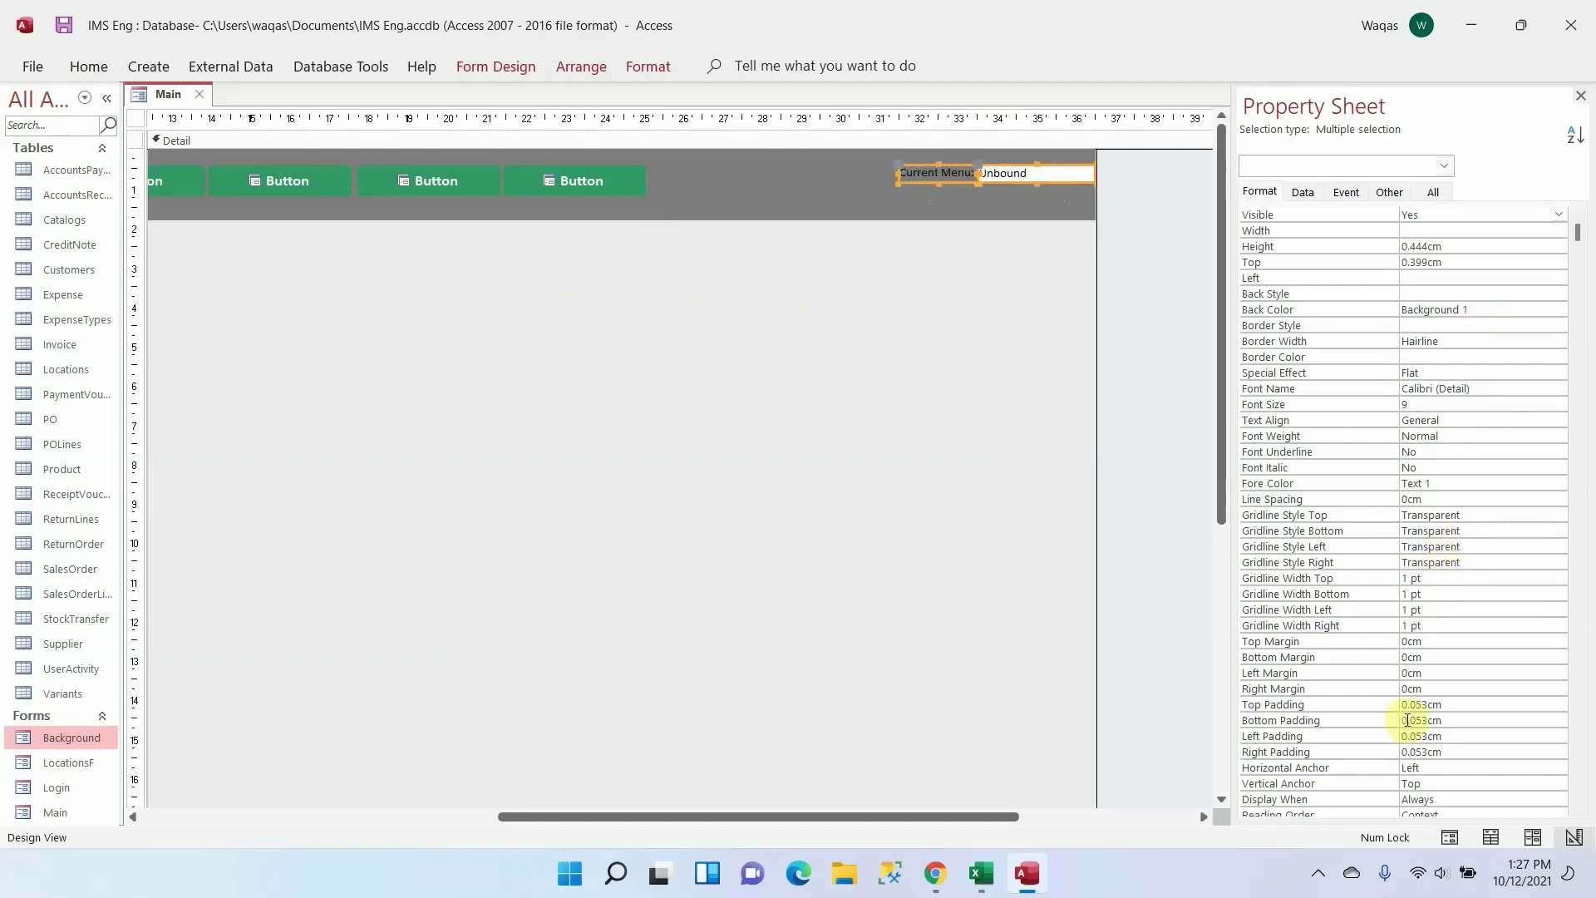
scroll(1409, 720, down, 1)
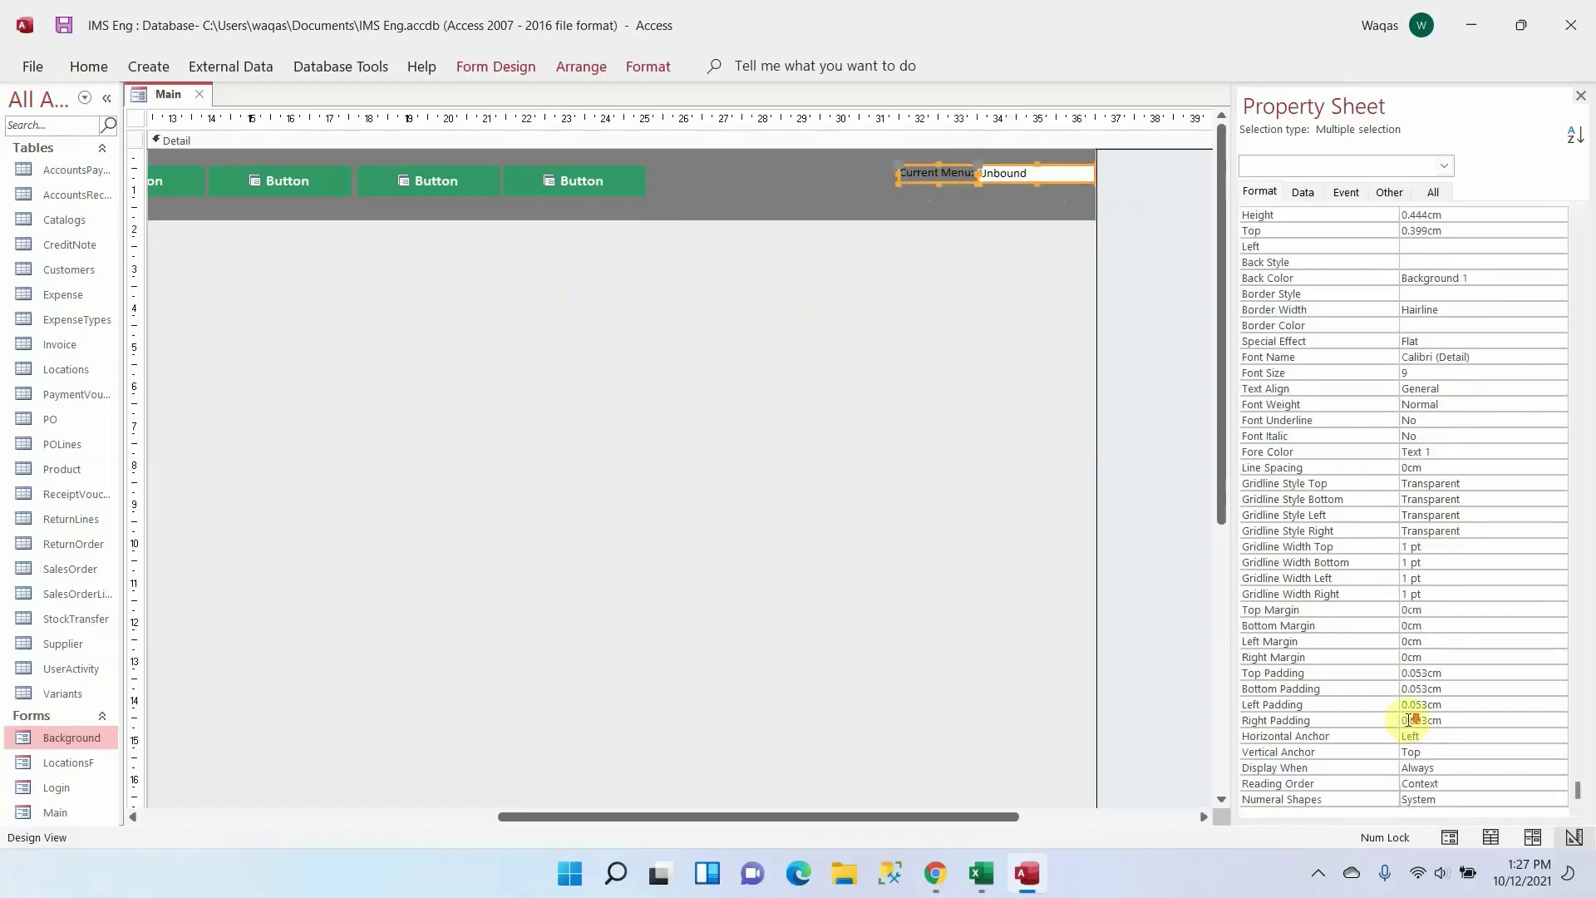
double_click(1473, 734)
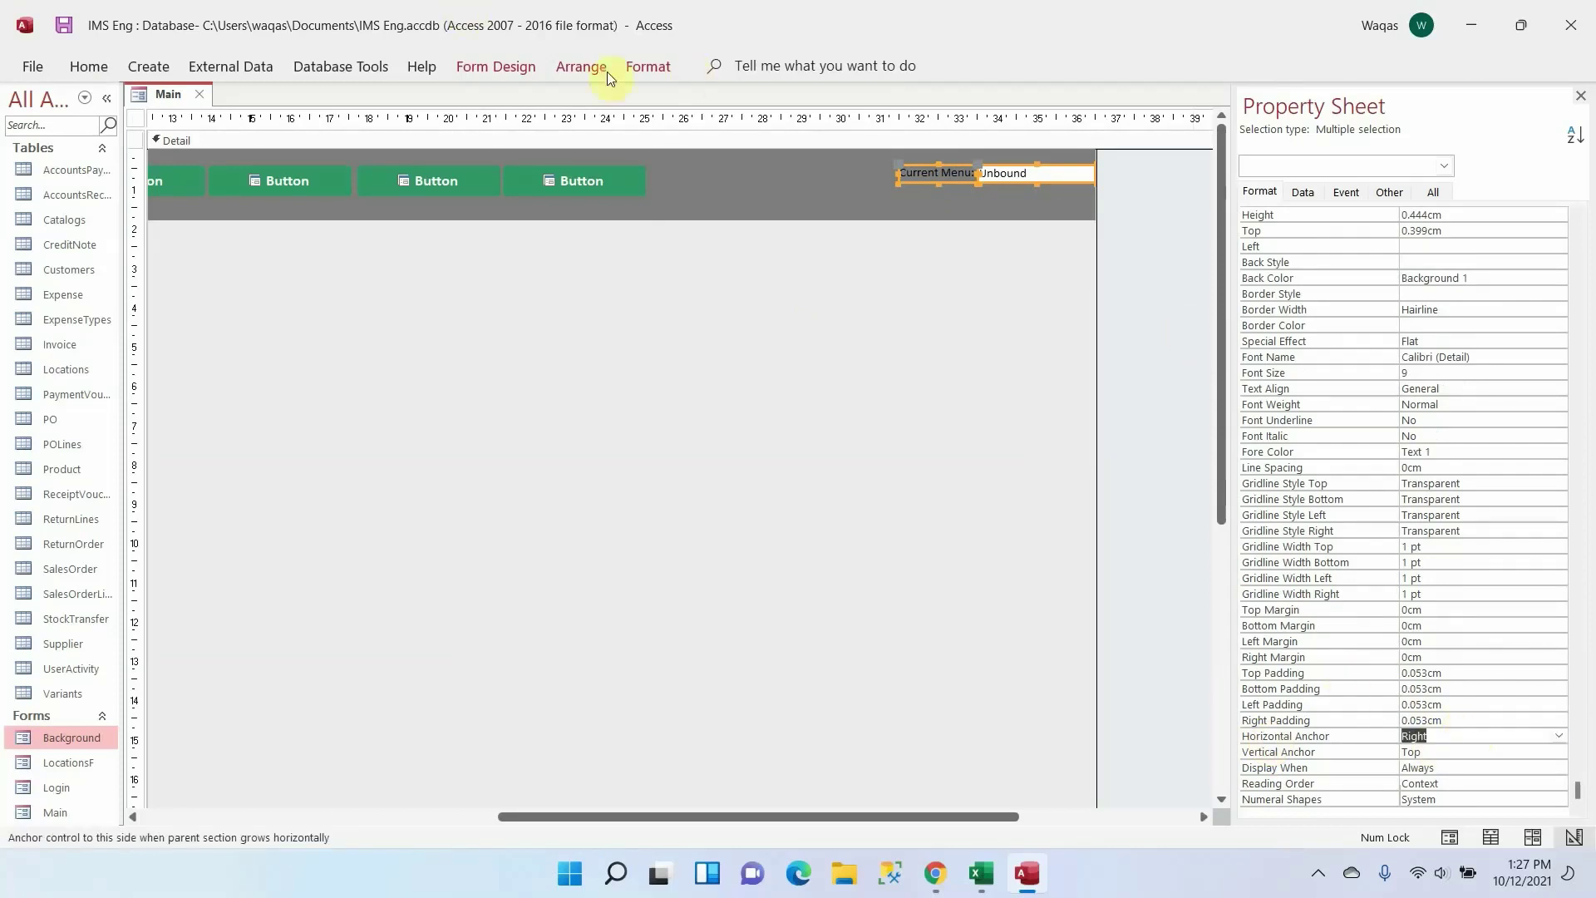
Make the fill and outline of the Current Menu label and text box transparent
click(650, 67)
click(1007, 99)
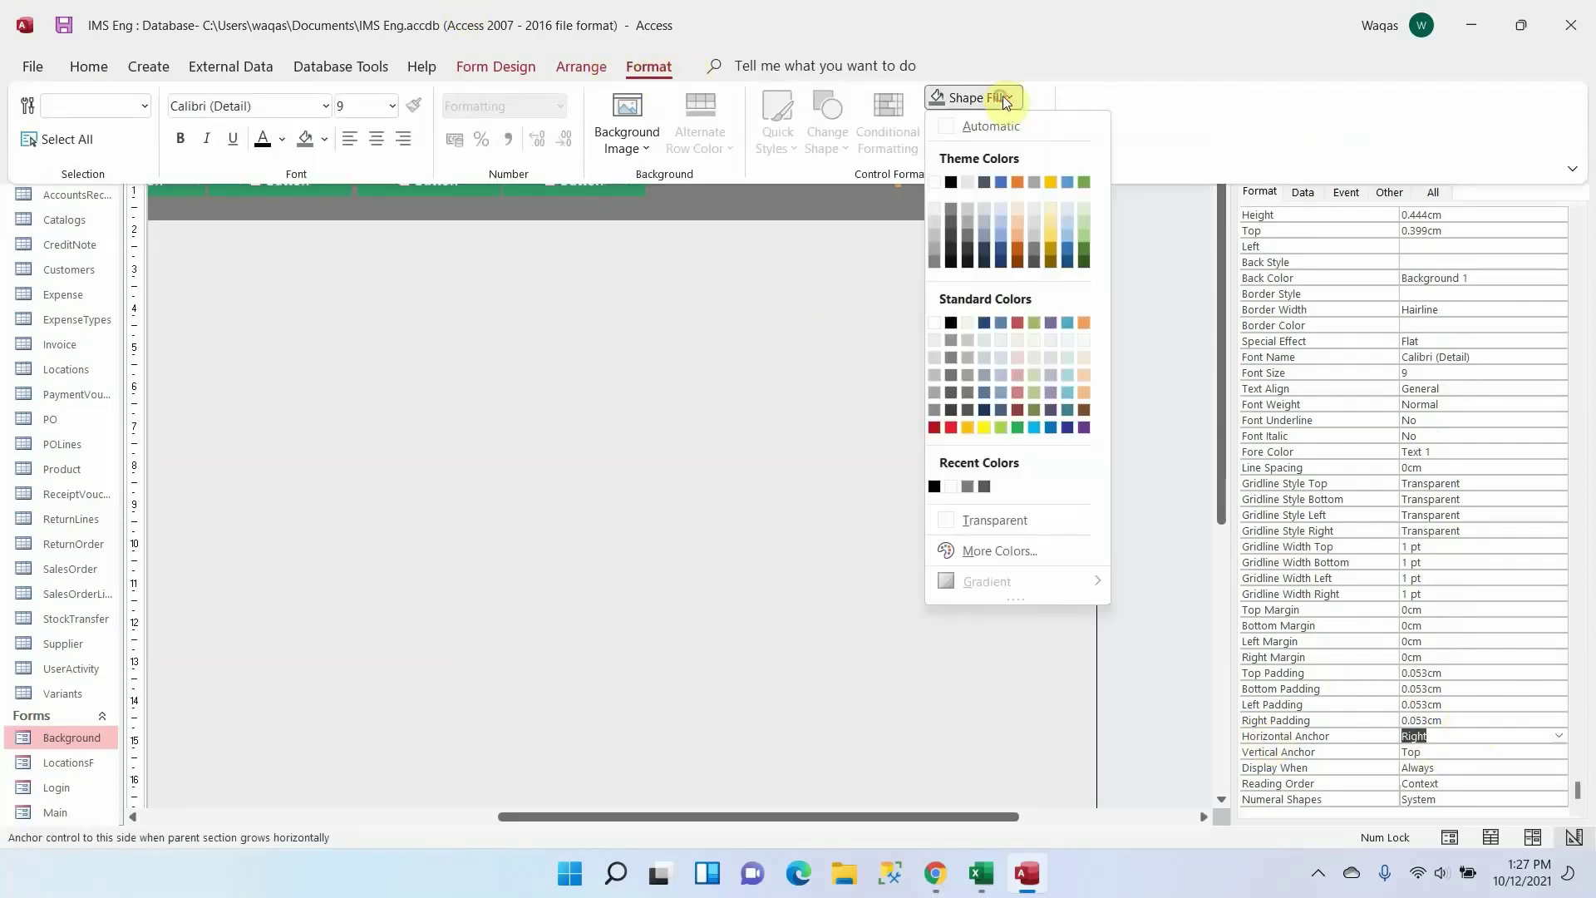
click(1010, 522)
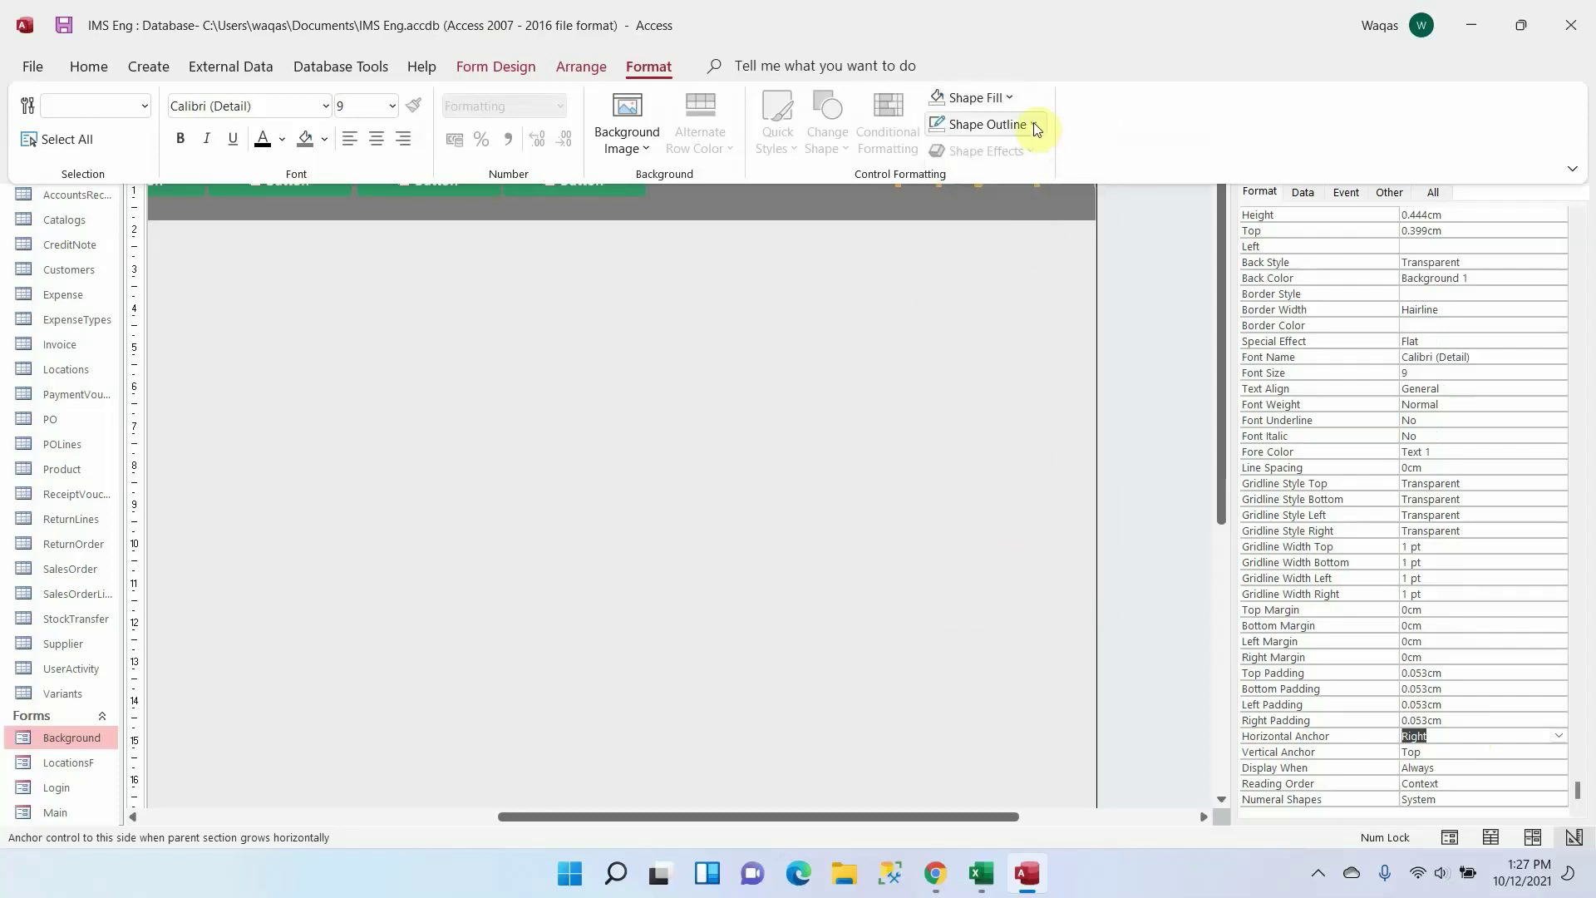
click(1033, 125)
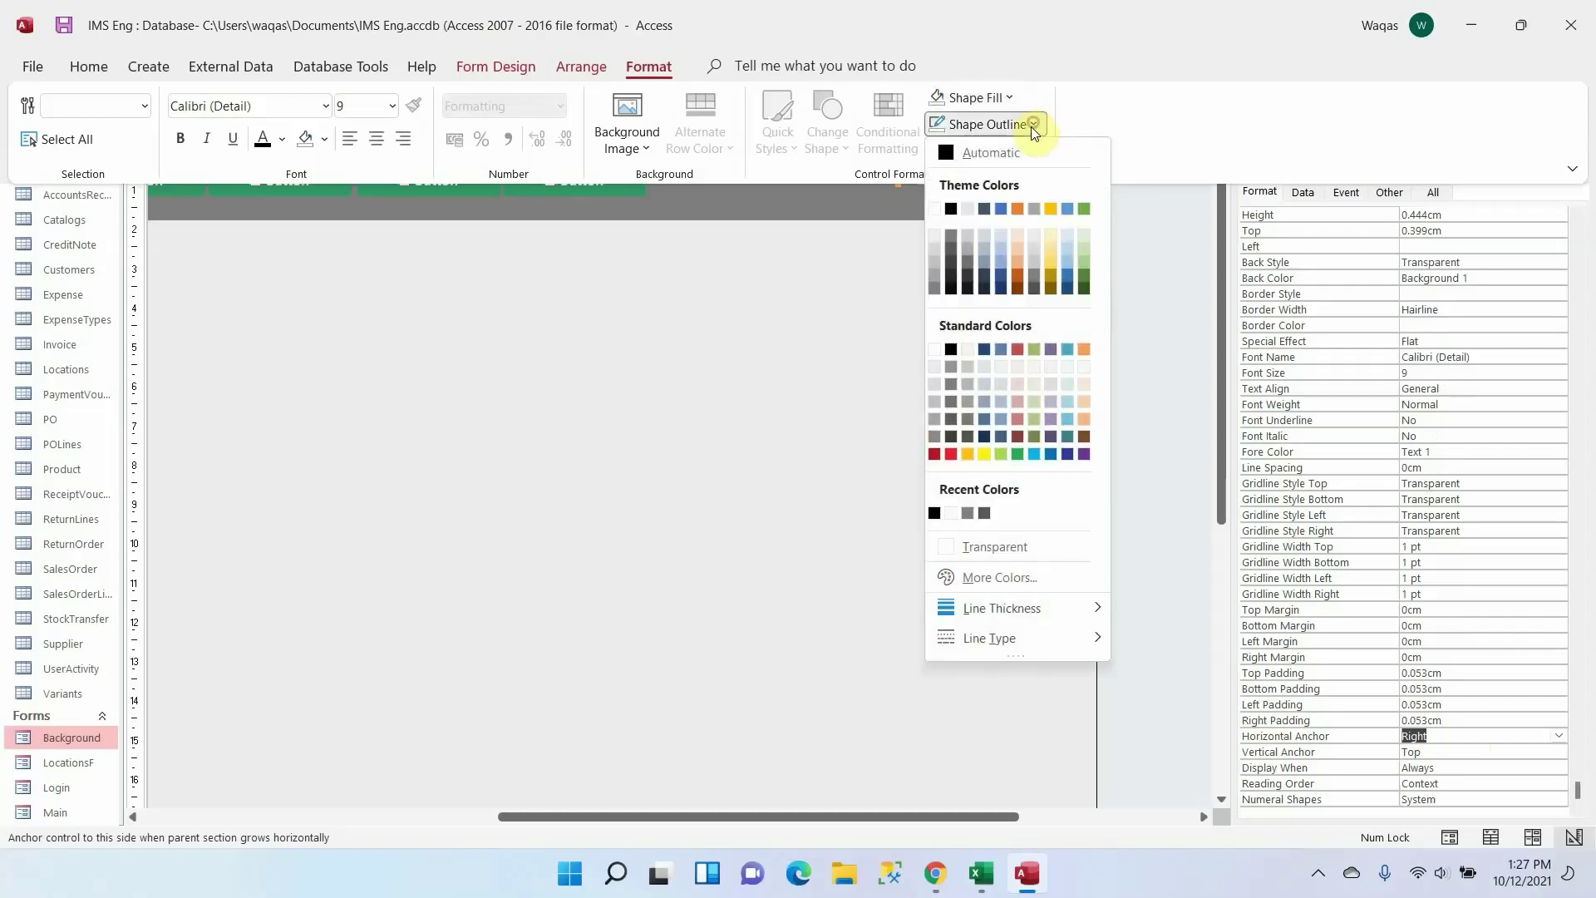
click(987, 556)
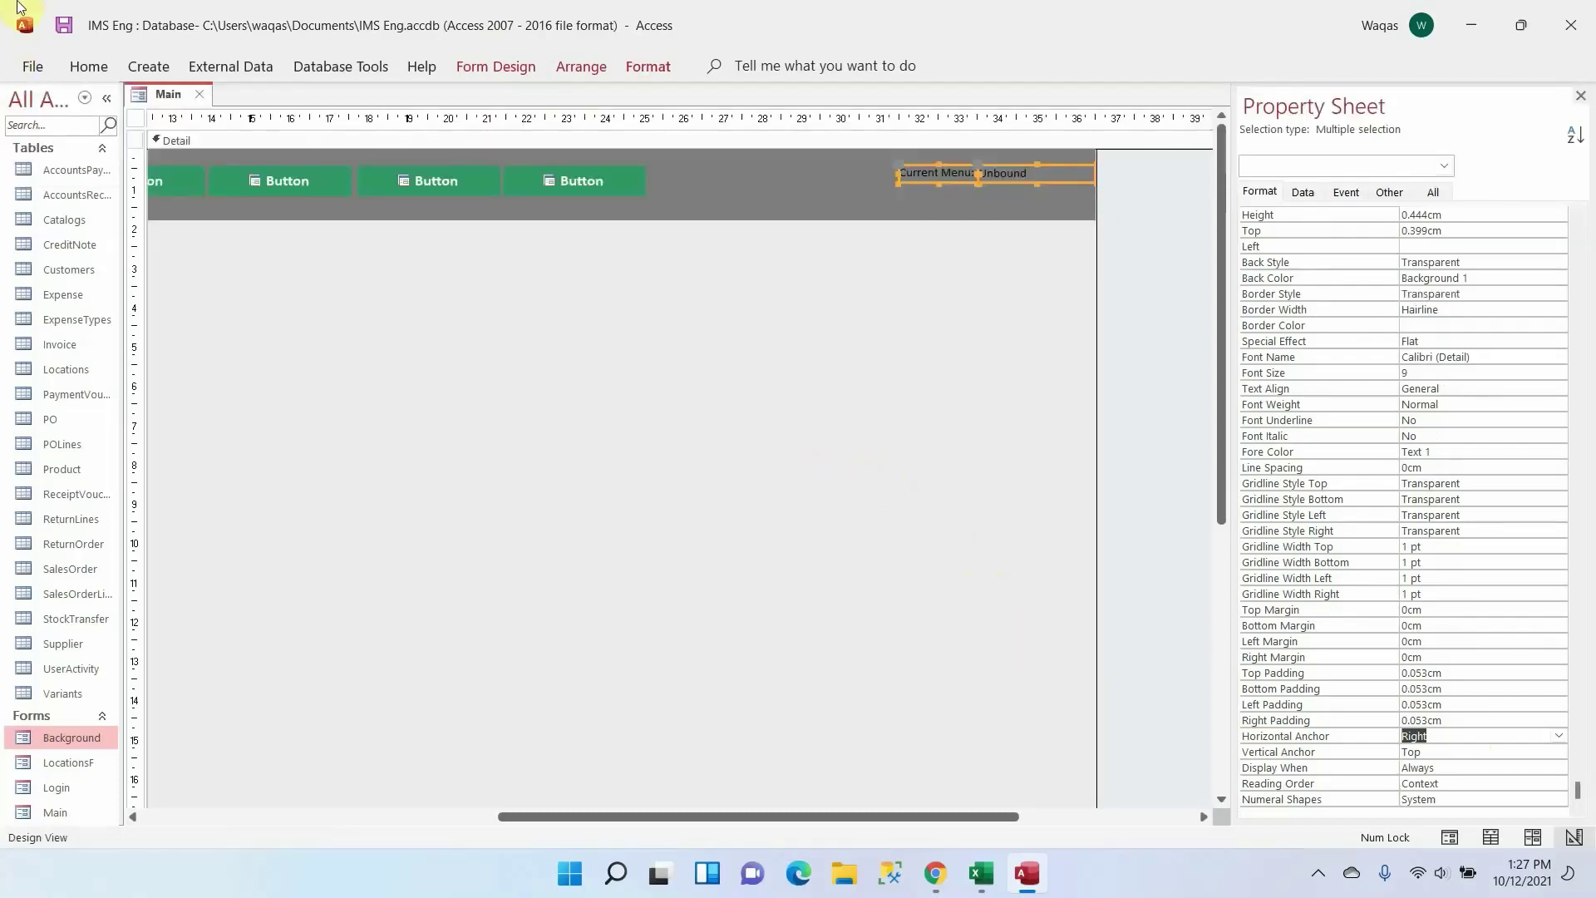
Set the font color of the Current Menu label and its text box to white
click(88, 69)
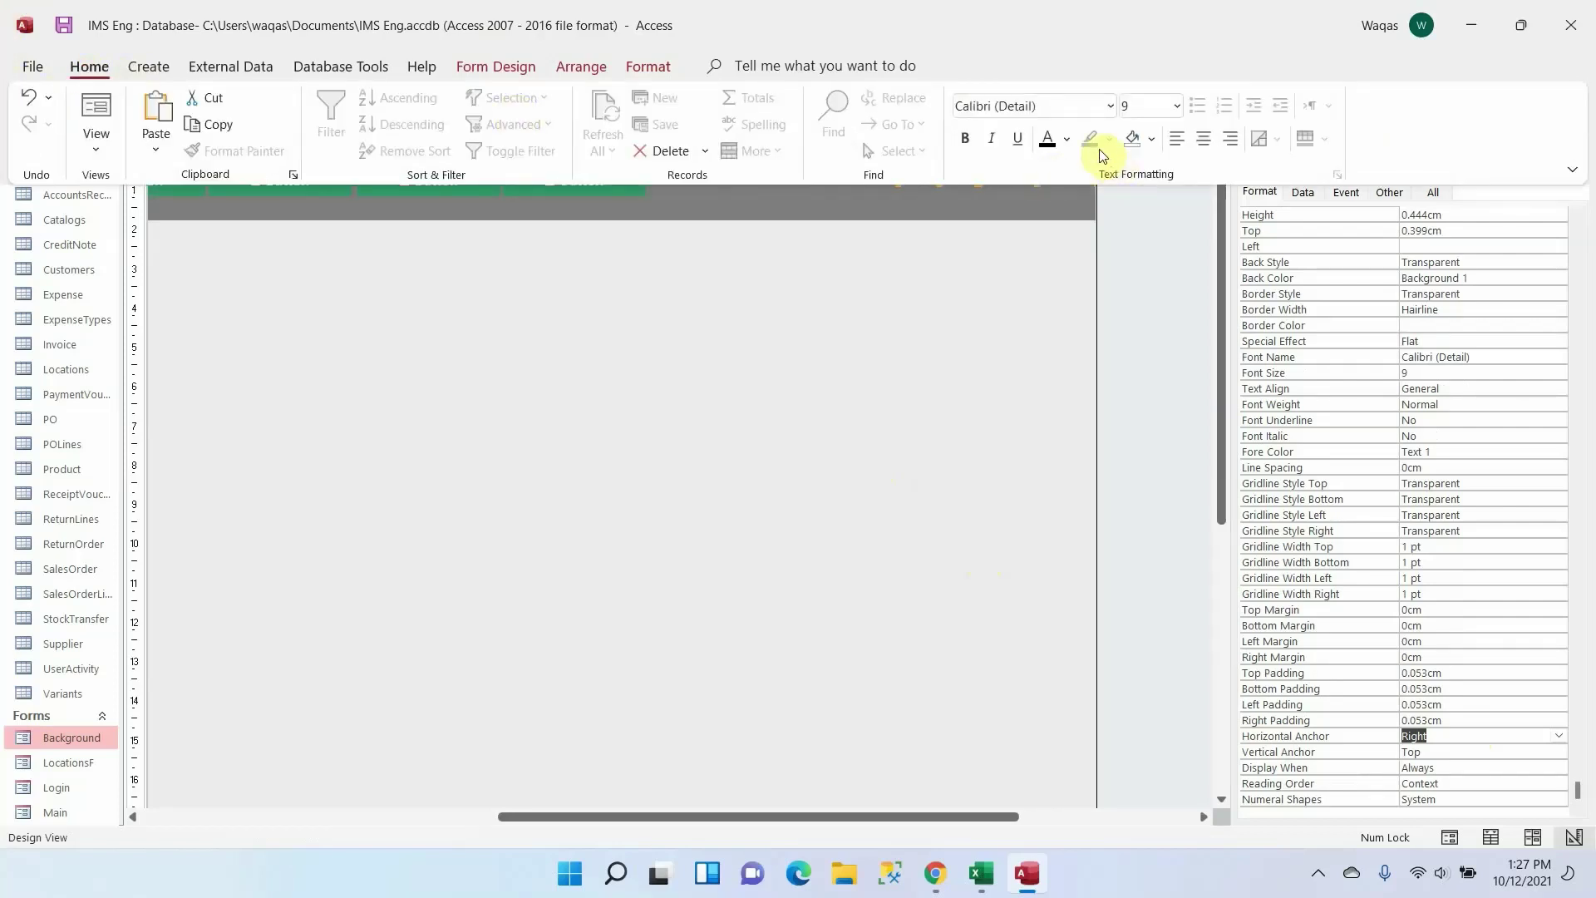
click(1067, 139)
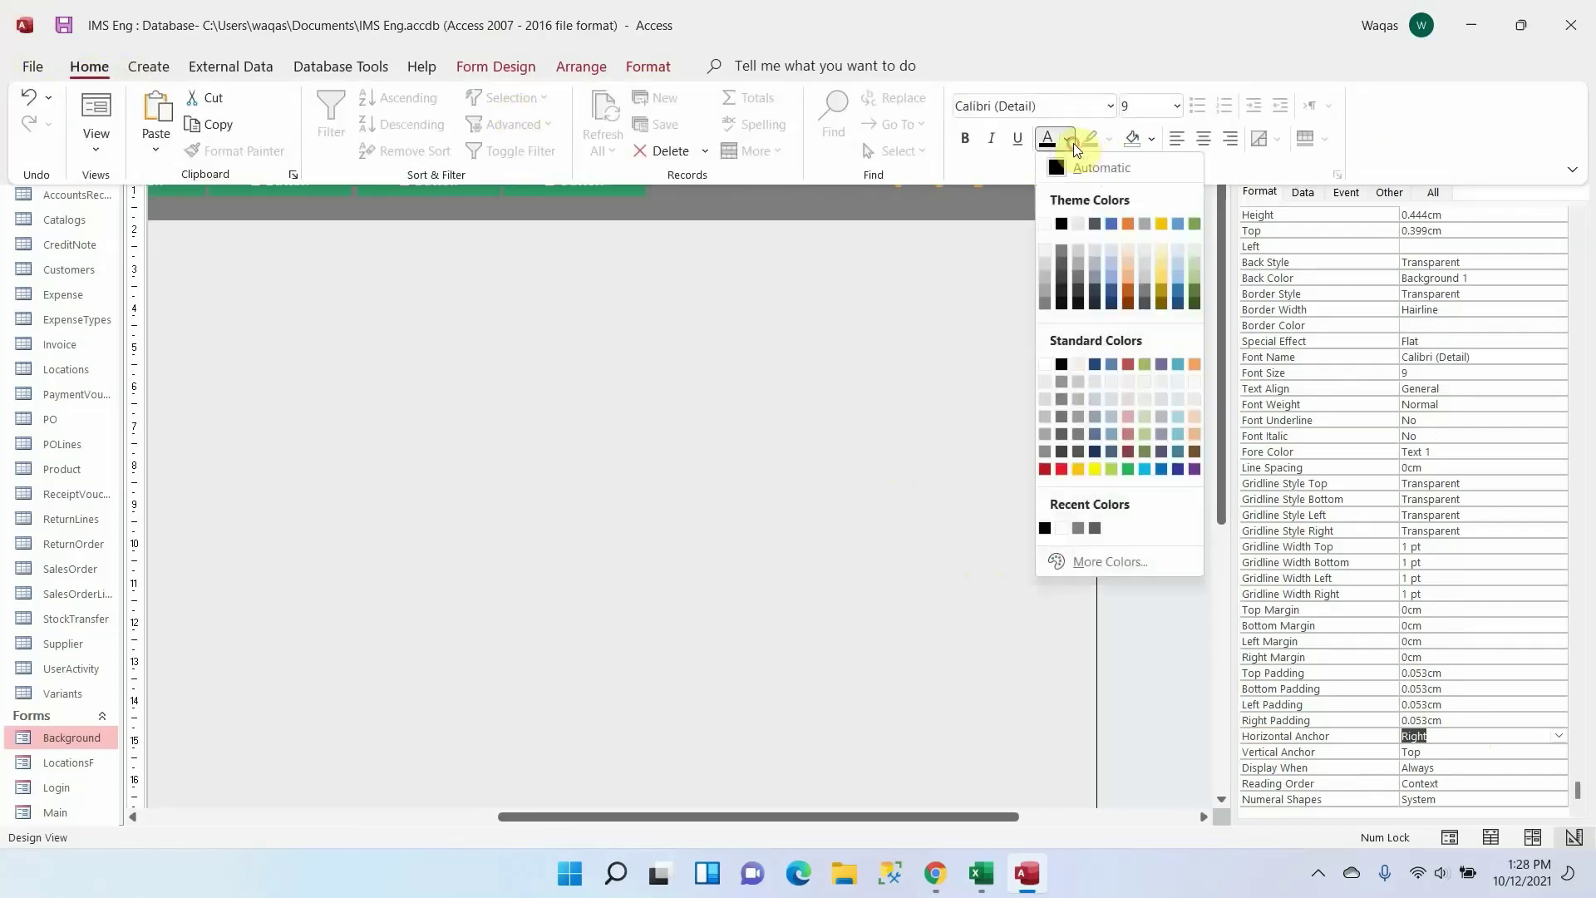
click(1064, 527)
click(1000, 369)
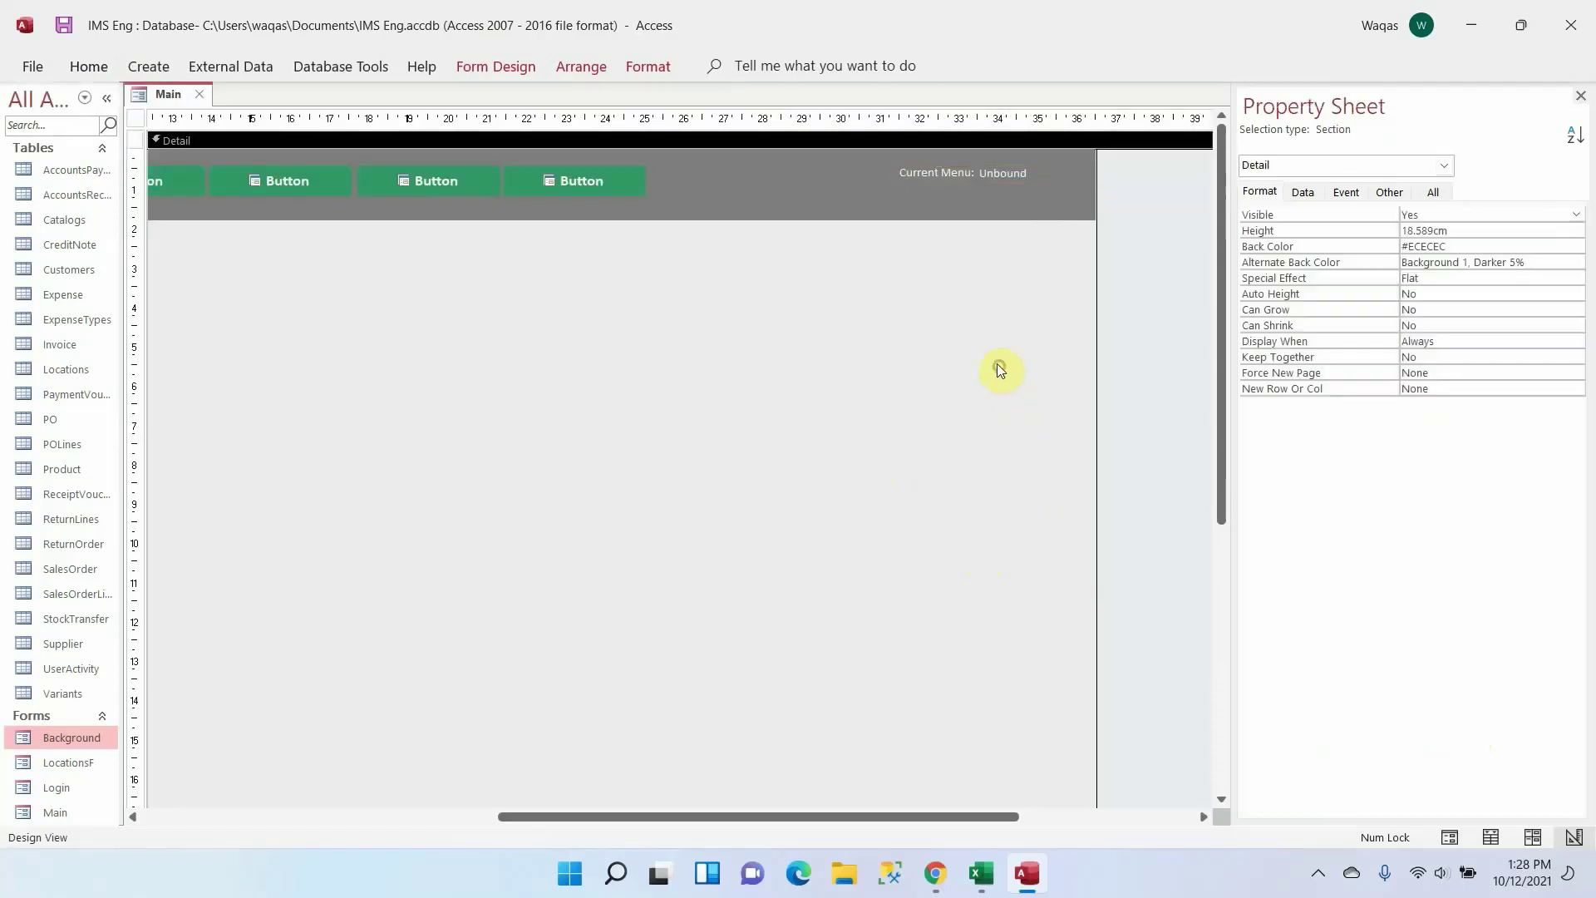
Name the unbound text box beside the Current Menu label txtCurrentMenu
click(1035, 172)
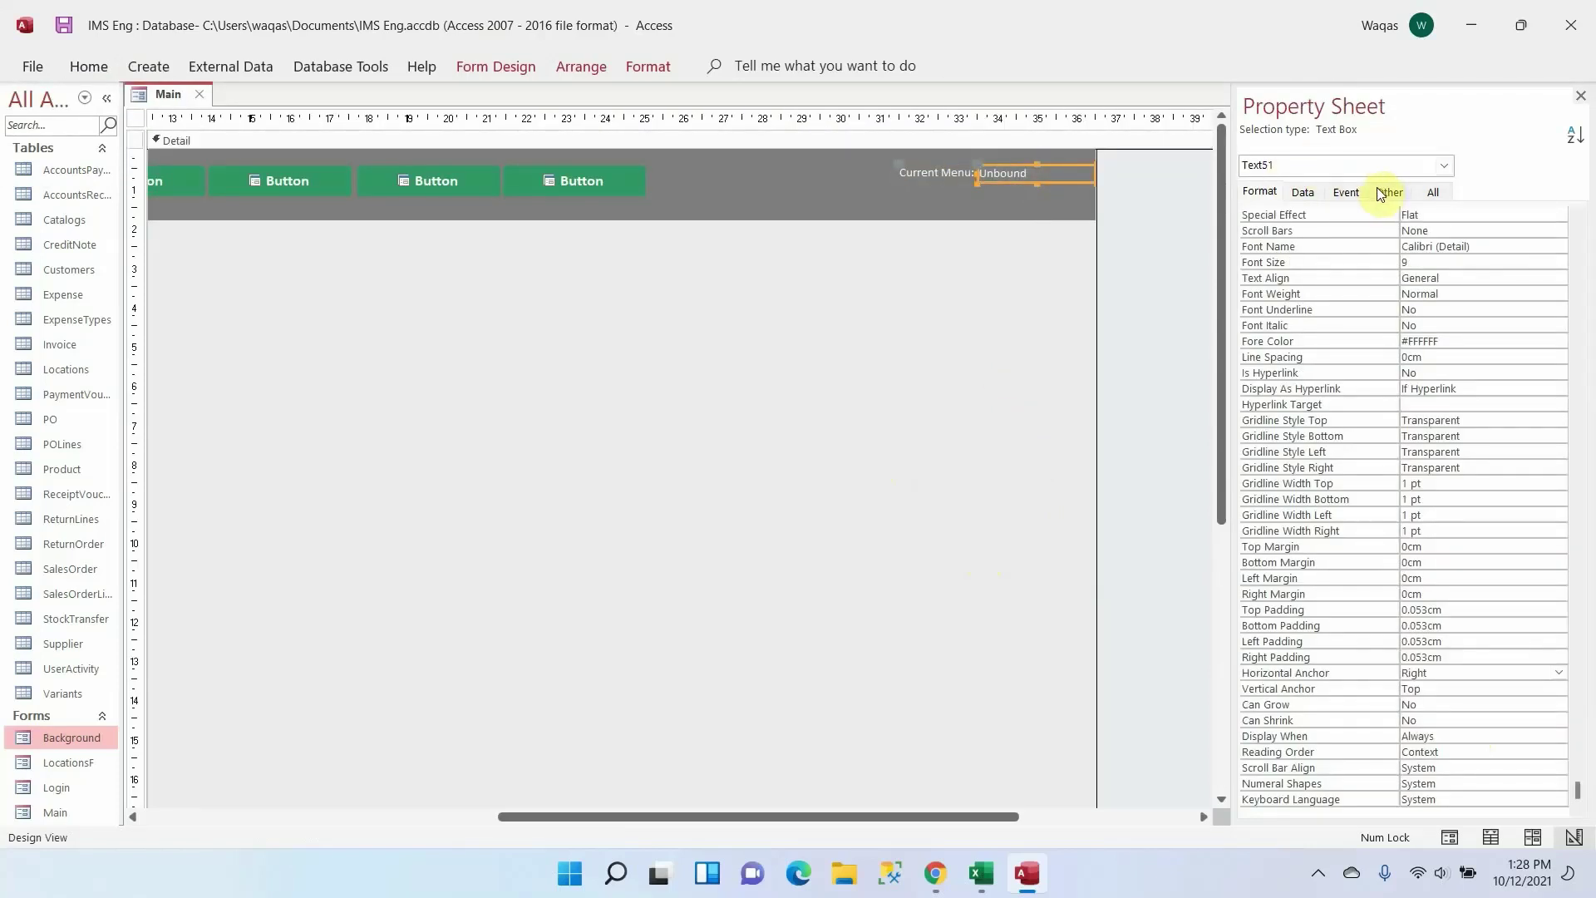
click(1302, 192)
click(1388, 192)
click(1459, 213)
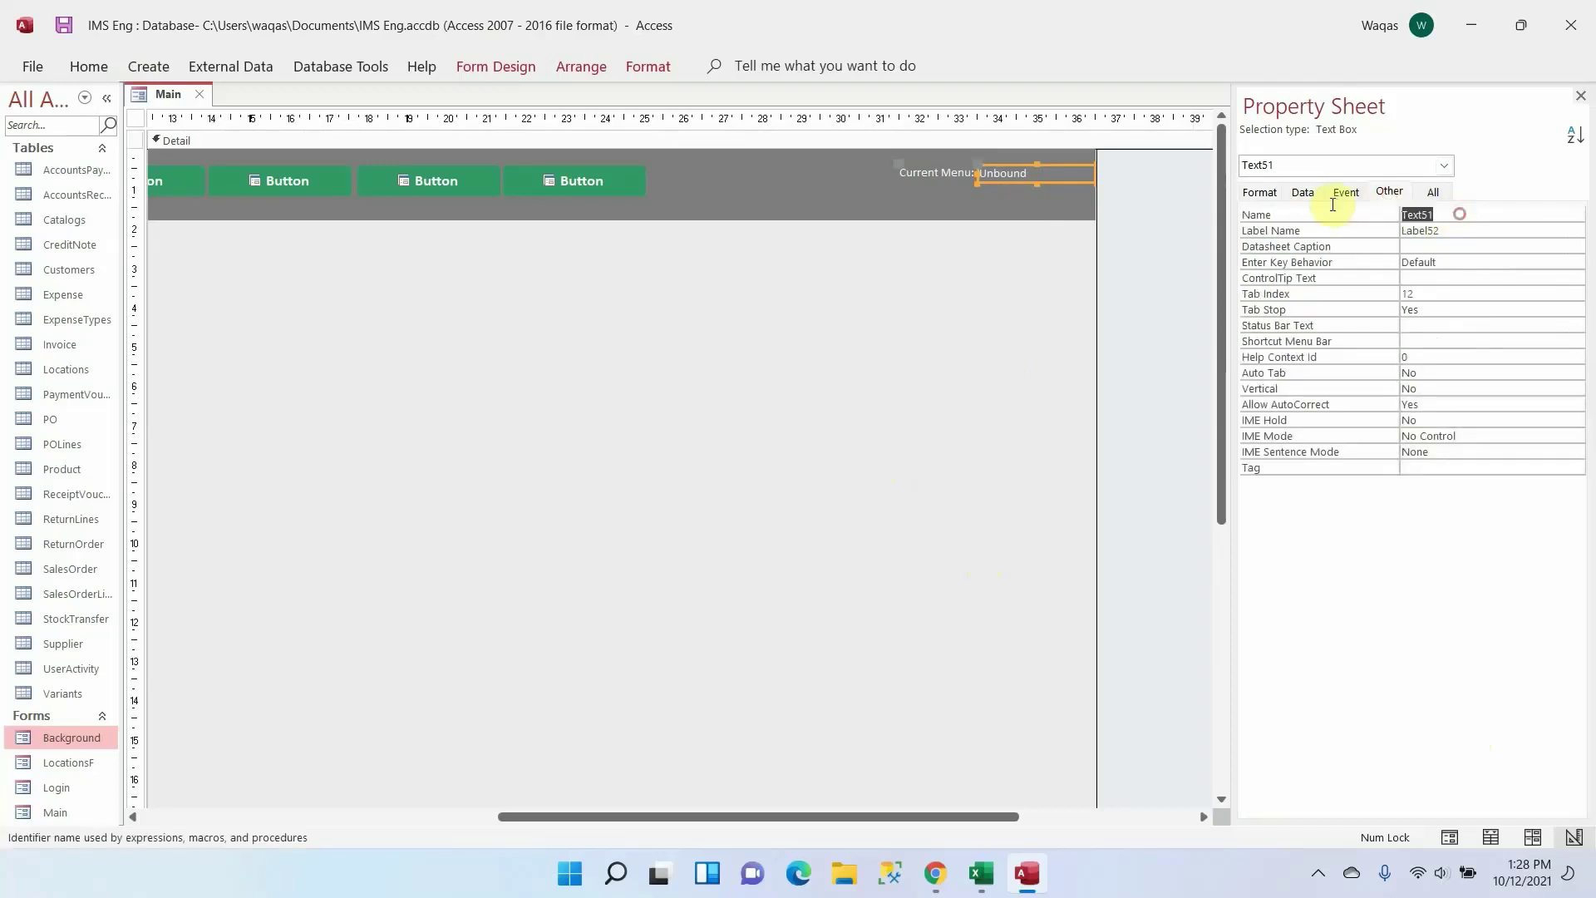
text(txtCurrentMenu)
key(Tab)
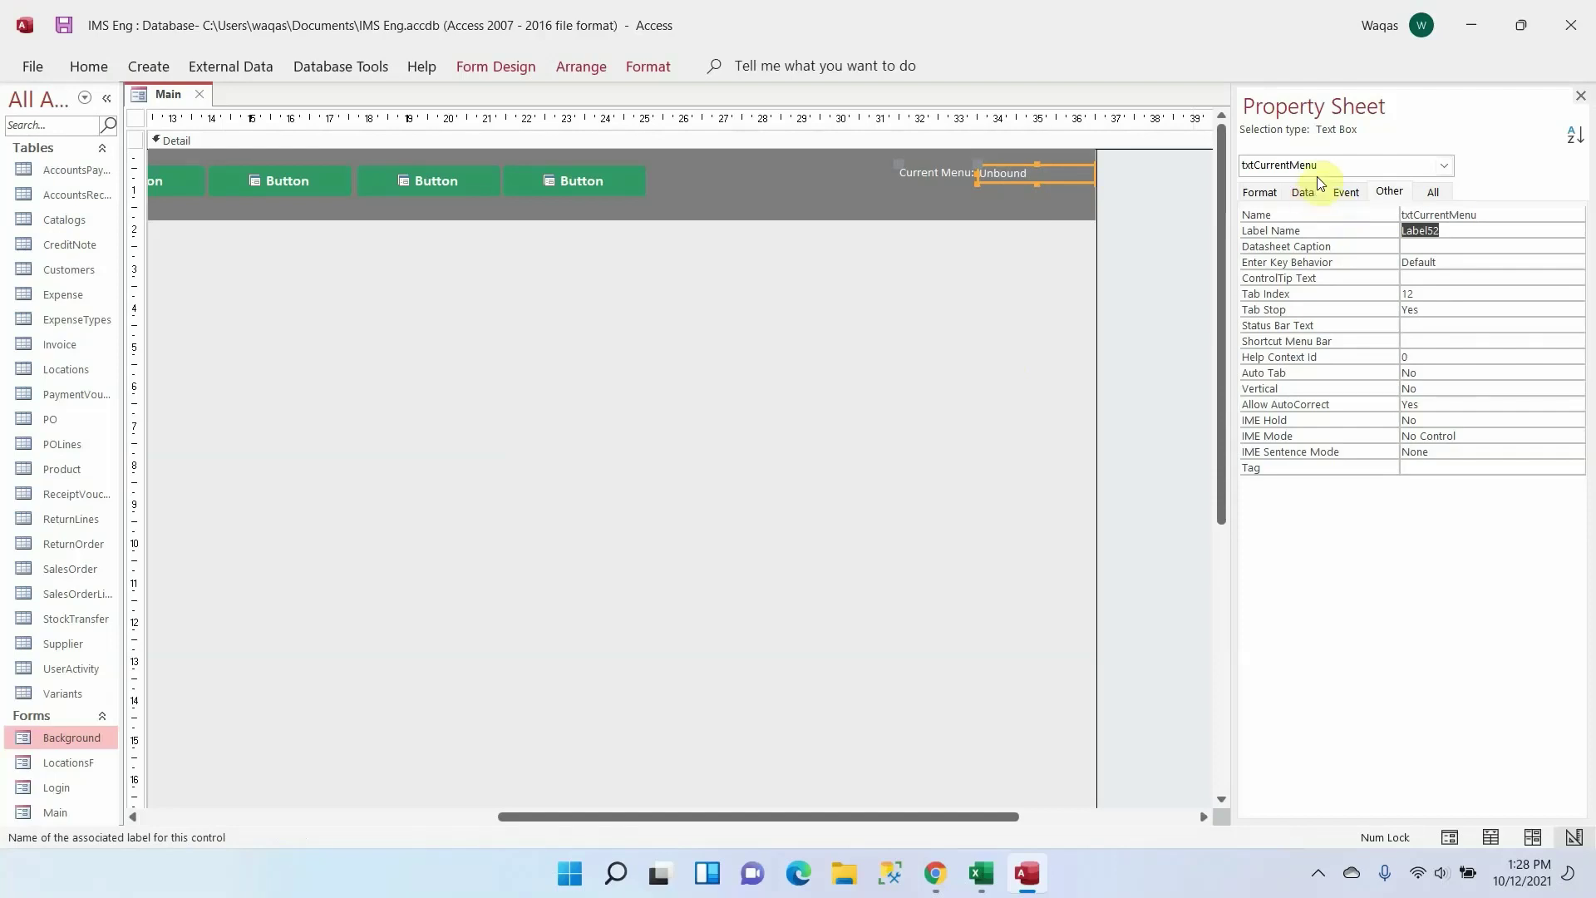
Make the txtCurrentMenu text box read-only by setting Enabled to No and Locked to Yes
click(1253, 192)
click(1292, 192)
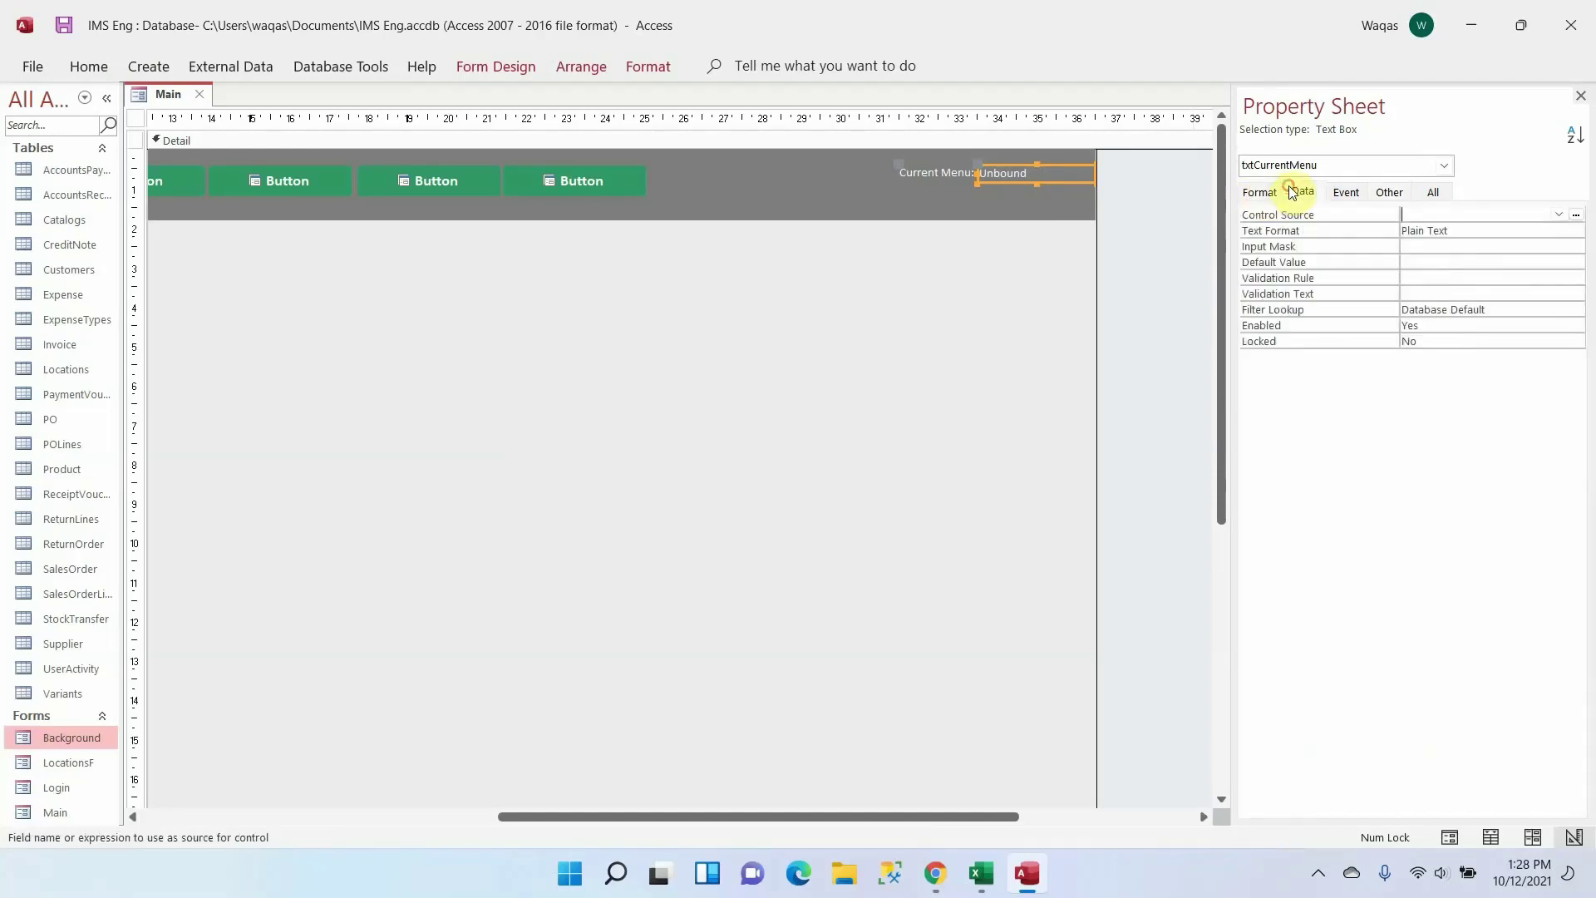
double_click(1472, 325)
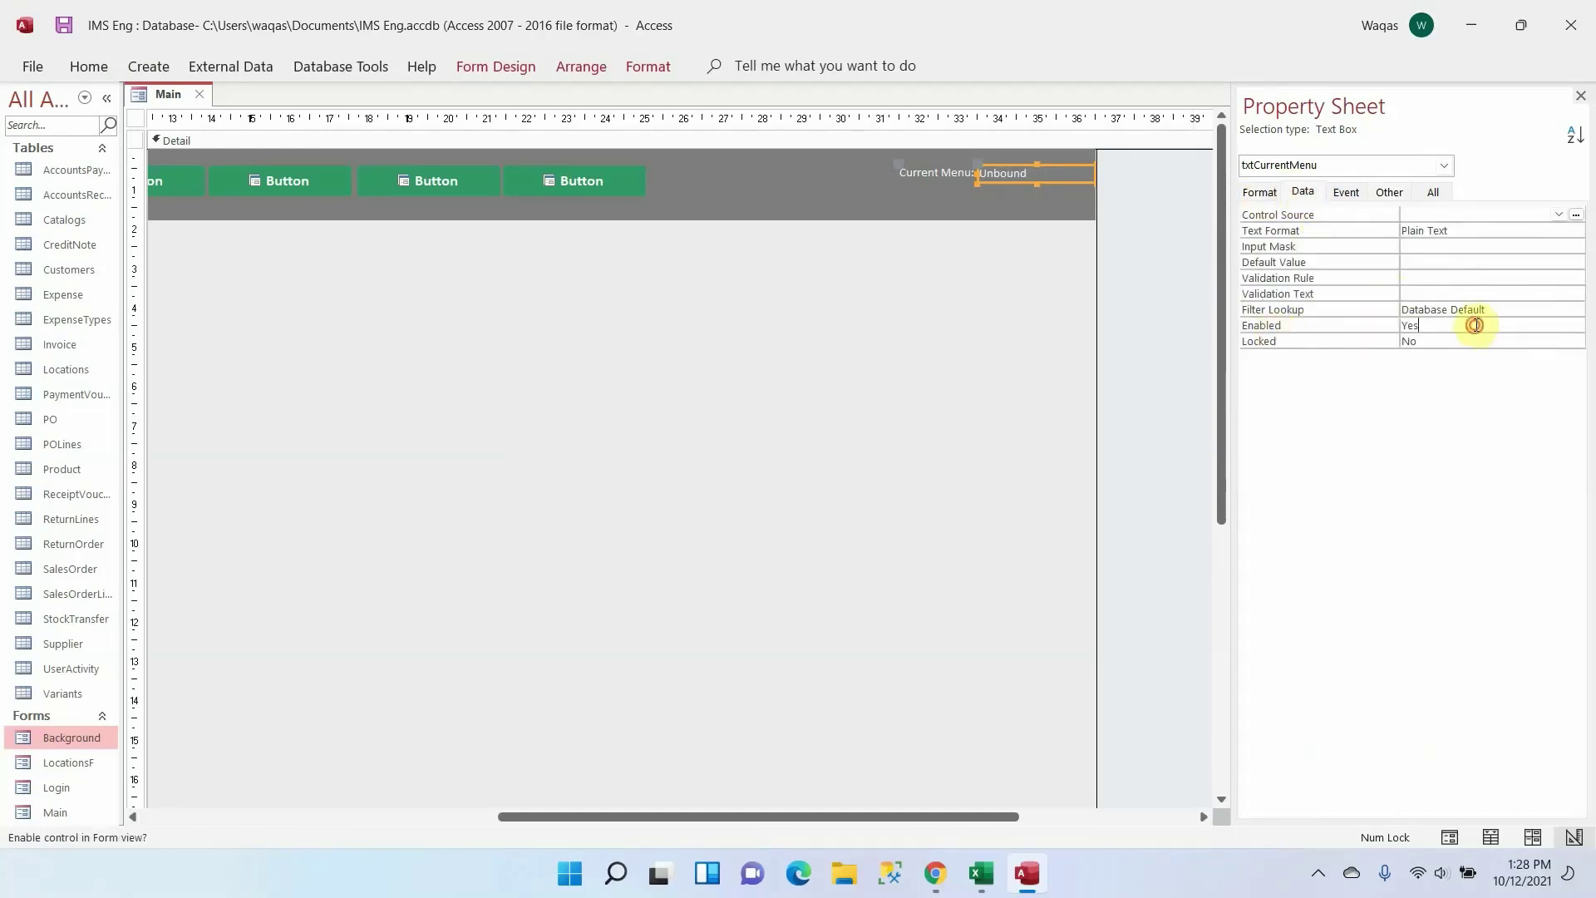
double_click(1456, 341)
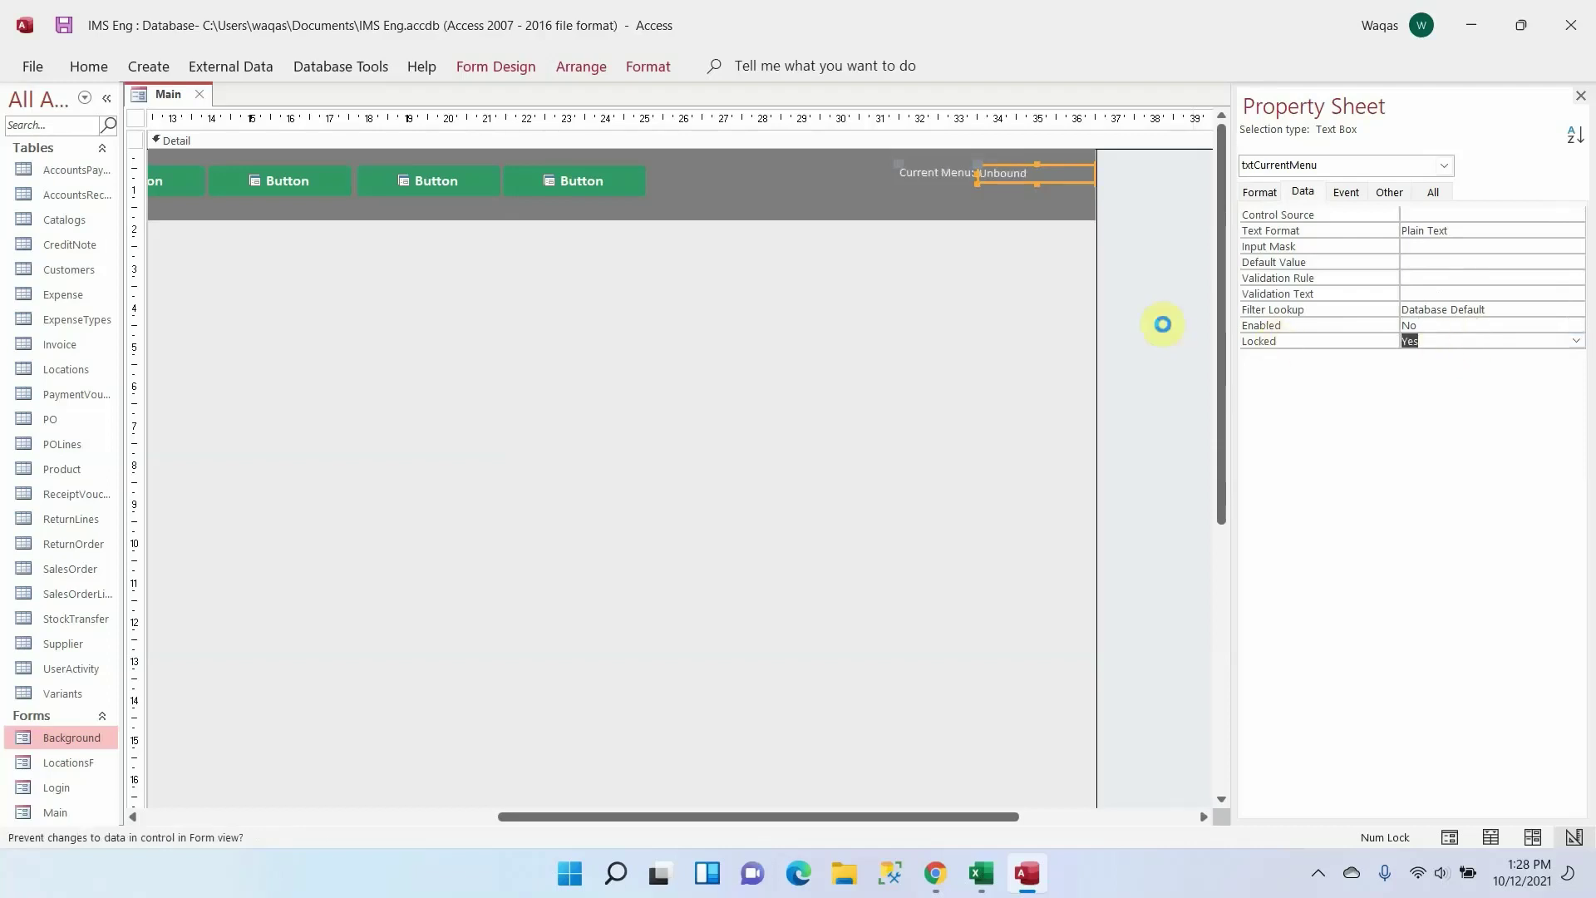
click(1172, 285)
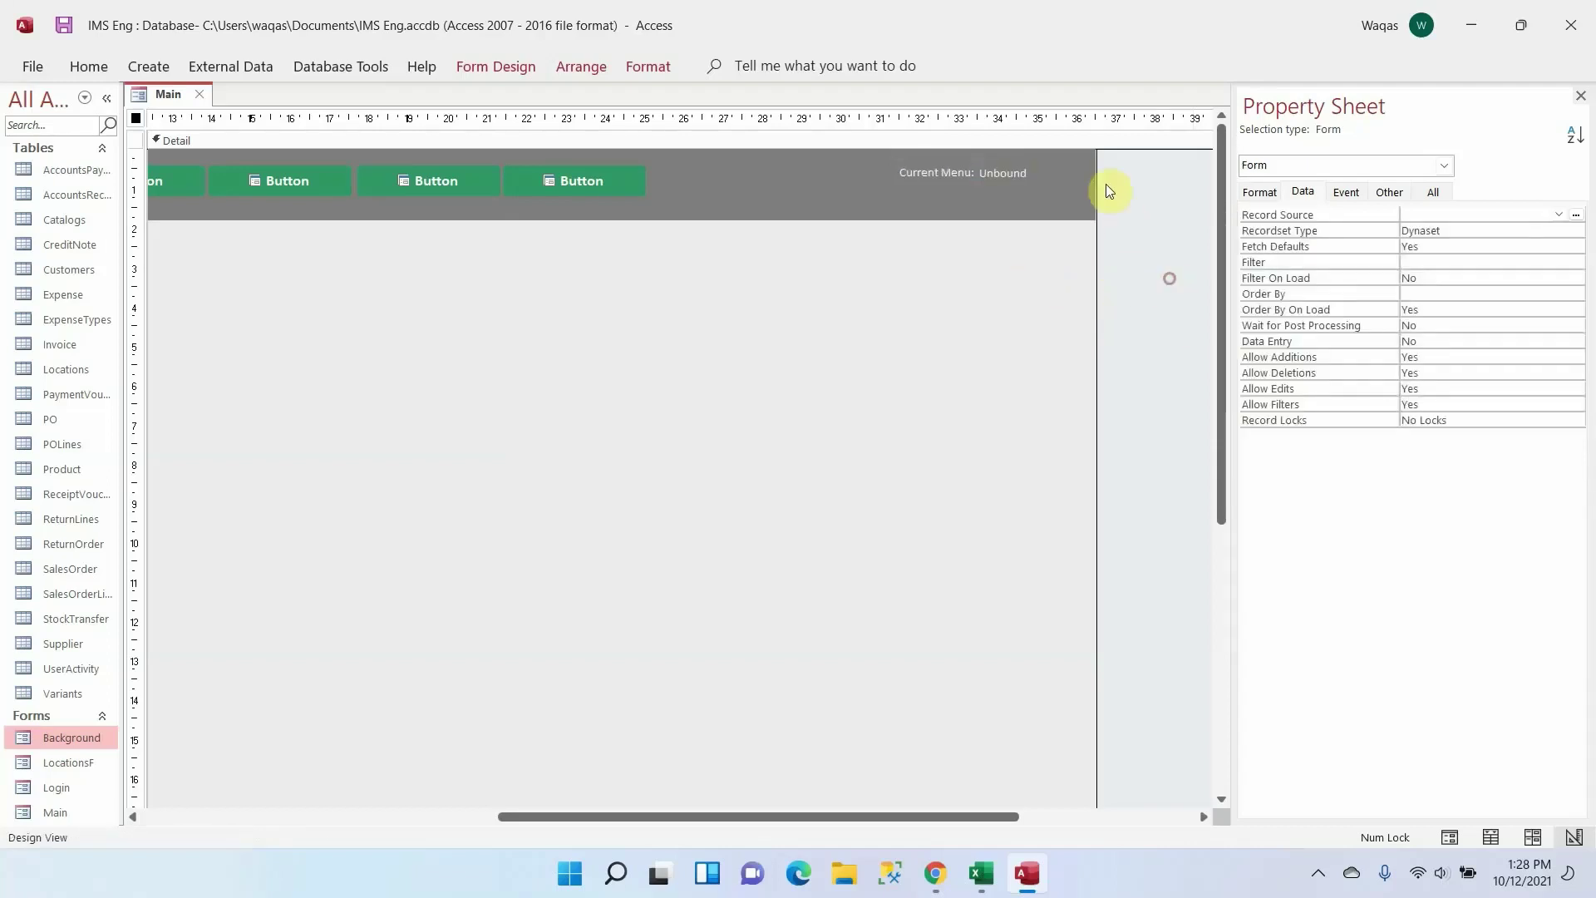
Narrow the txtCurrentMenu text box to about 2.3 cm and shift it with its label to the gray bar's right edge
click(1035, 172)
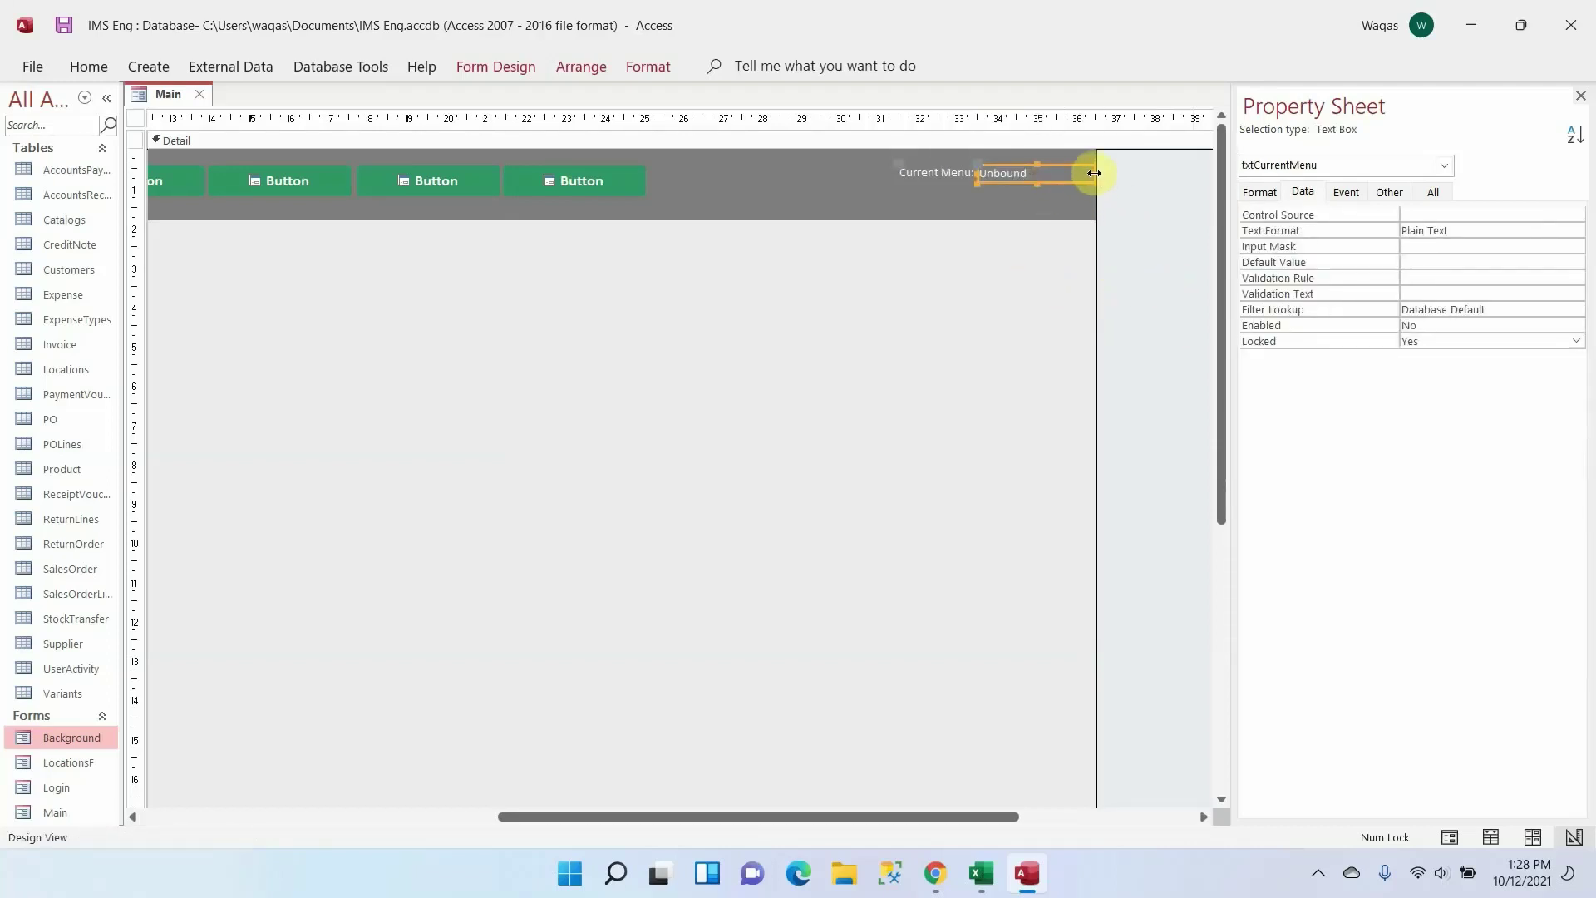
drag(1090, 173, 1069, 172)
shift+click(954, 174)
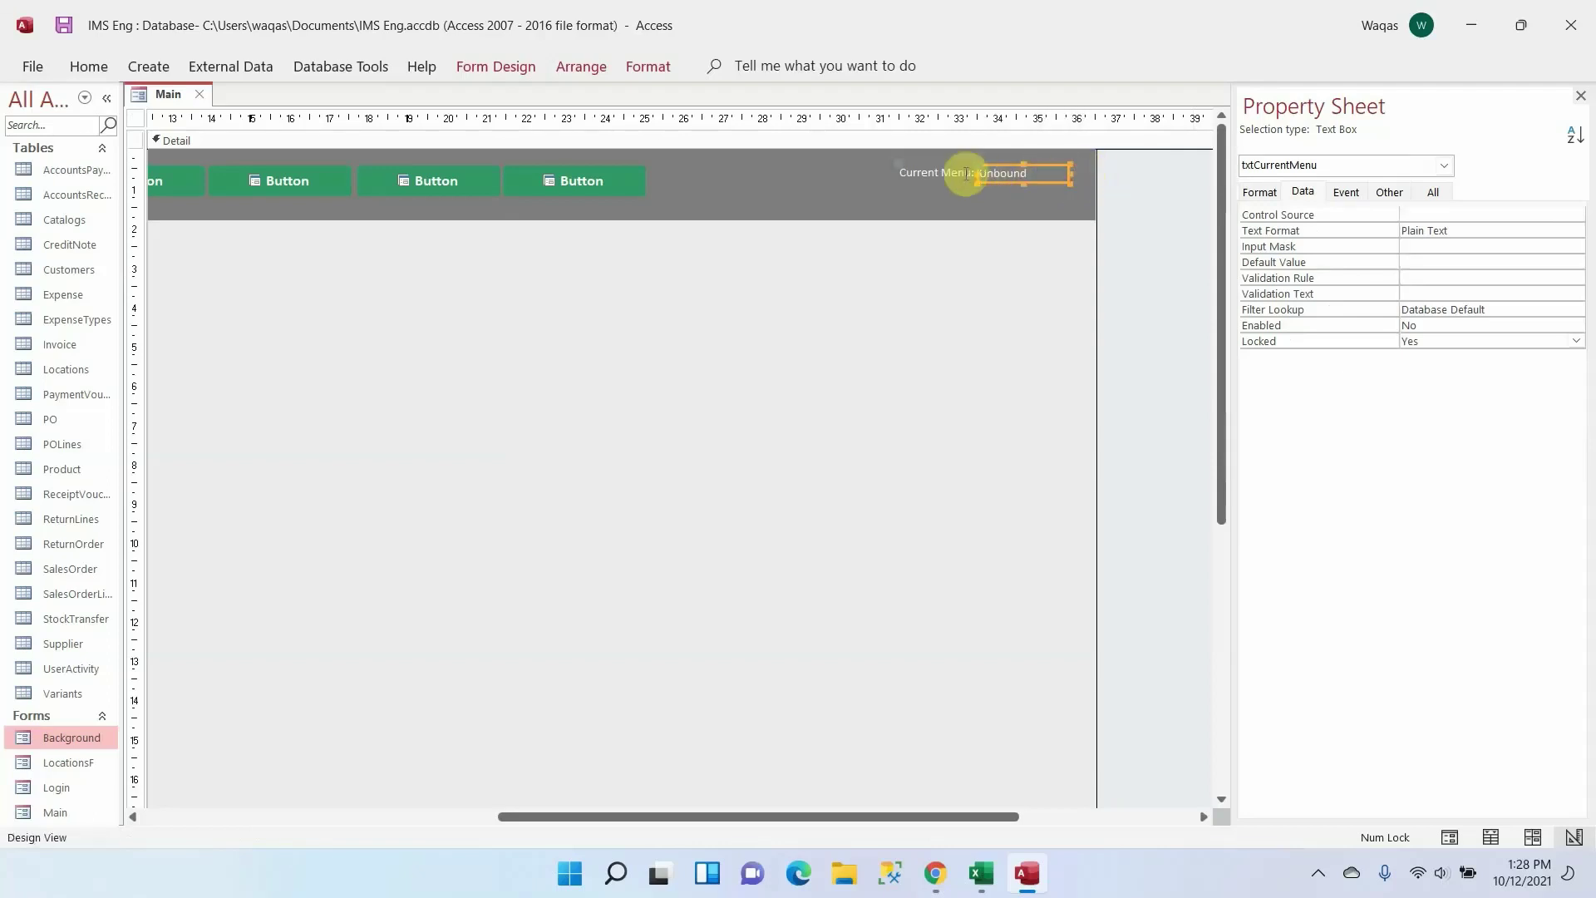
key(Right)
key(Right)
key(Right)
key(Right)
key(Right)
key(Right)
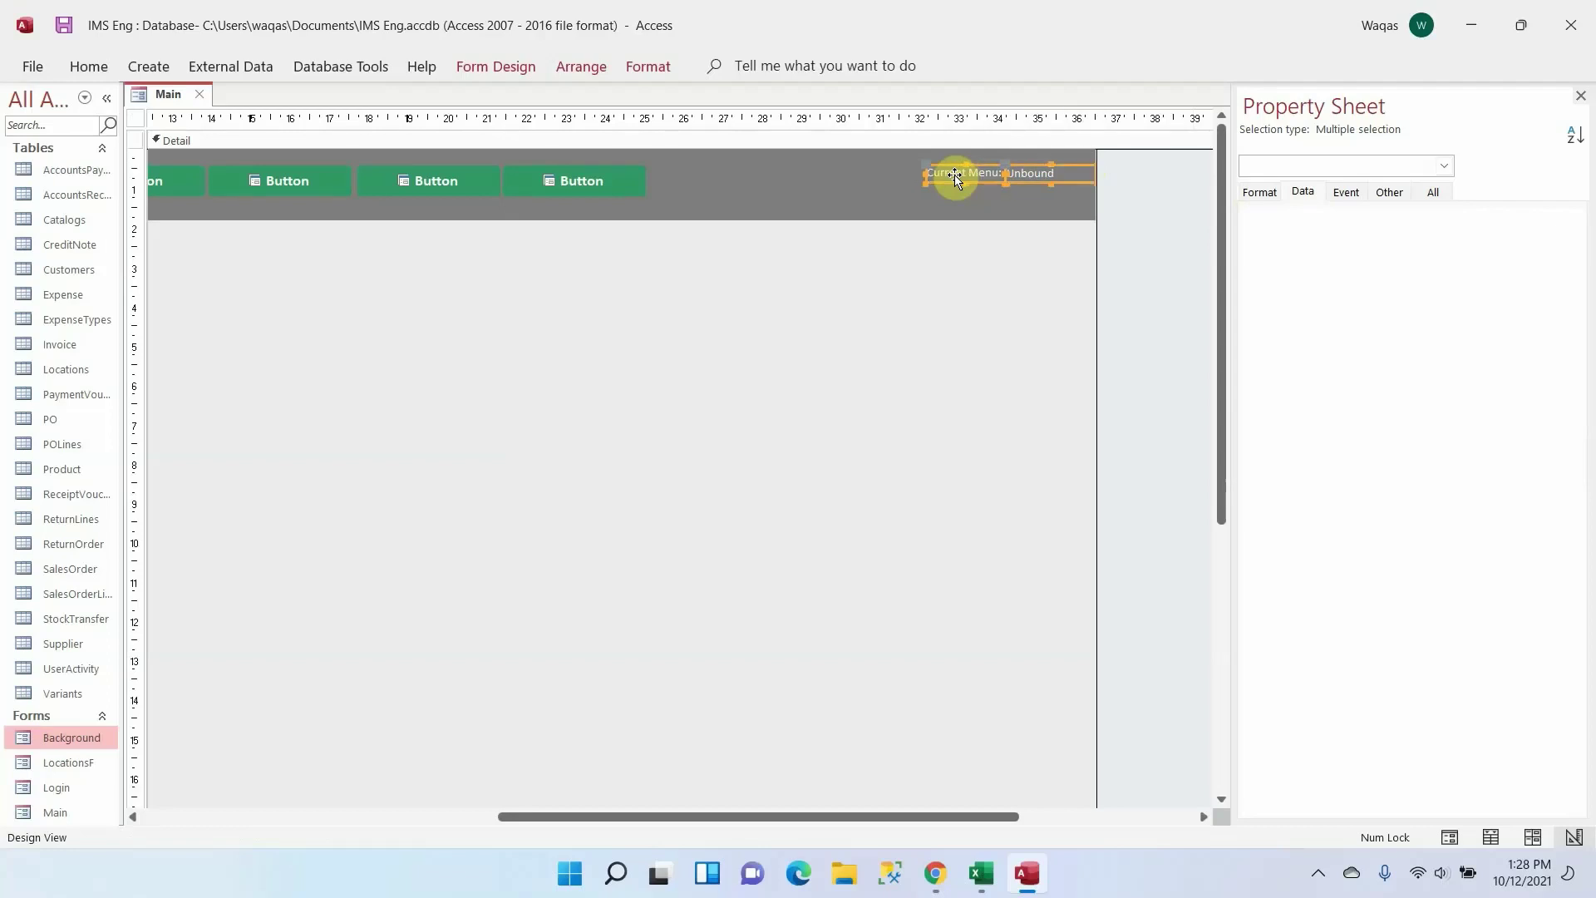
click(1144, 202)
Right-align the text in the Current Menu text box and in its label
click(1049, 173)
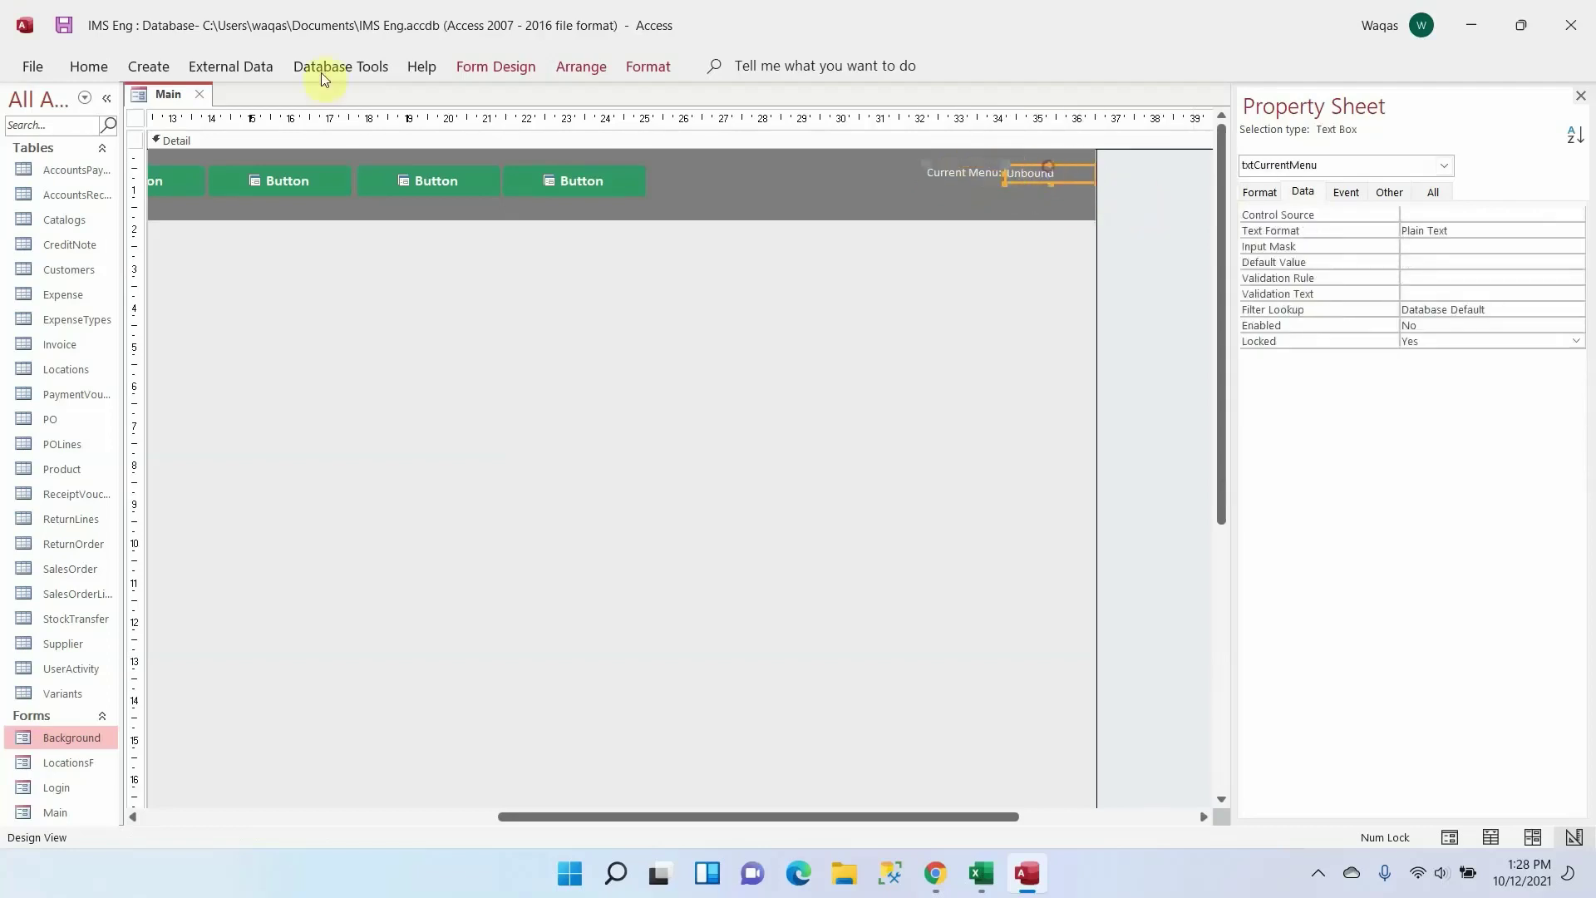
click(93, 66)
click(1233, 143)
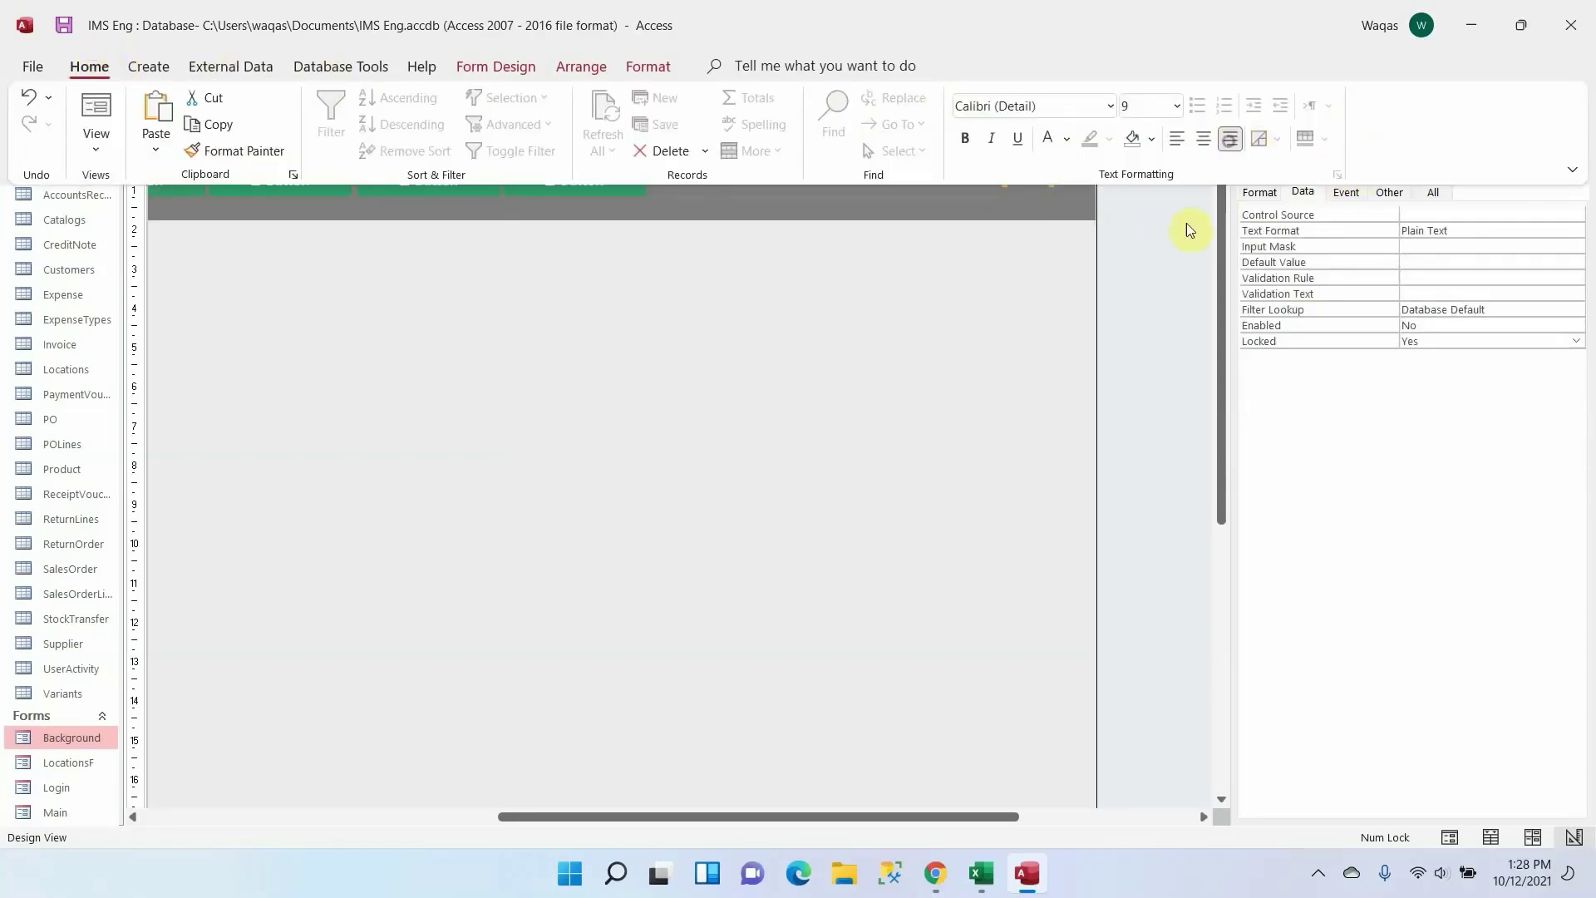
click(1165, 255)
click(964, 172)
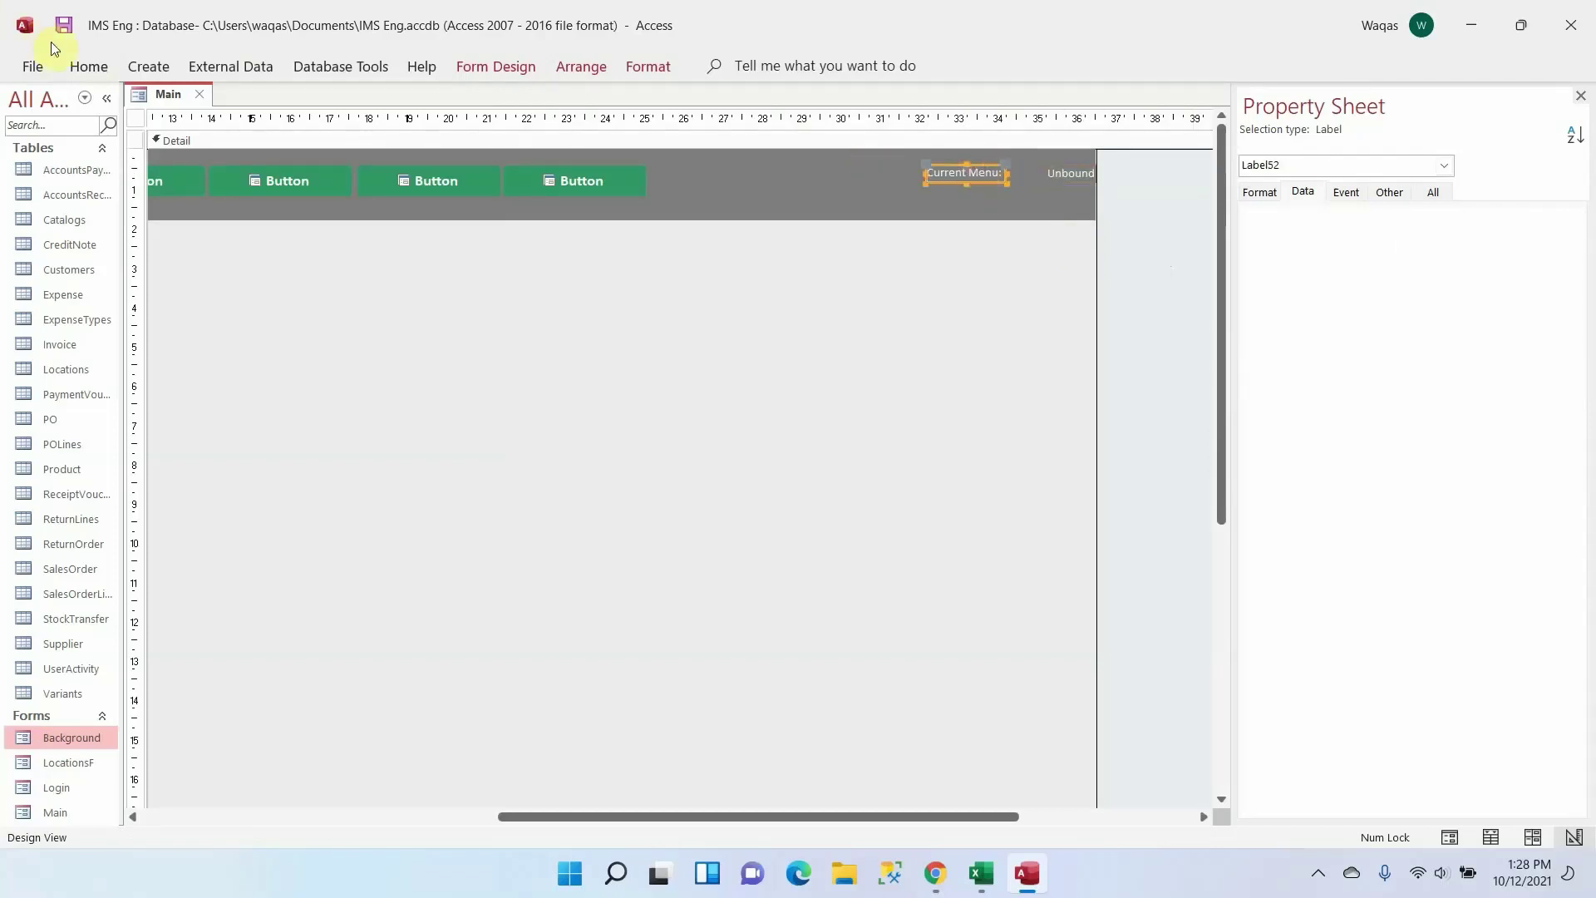
click(89, 66)
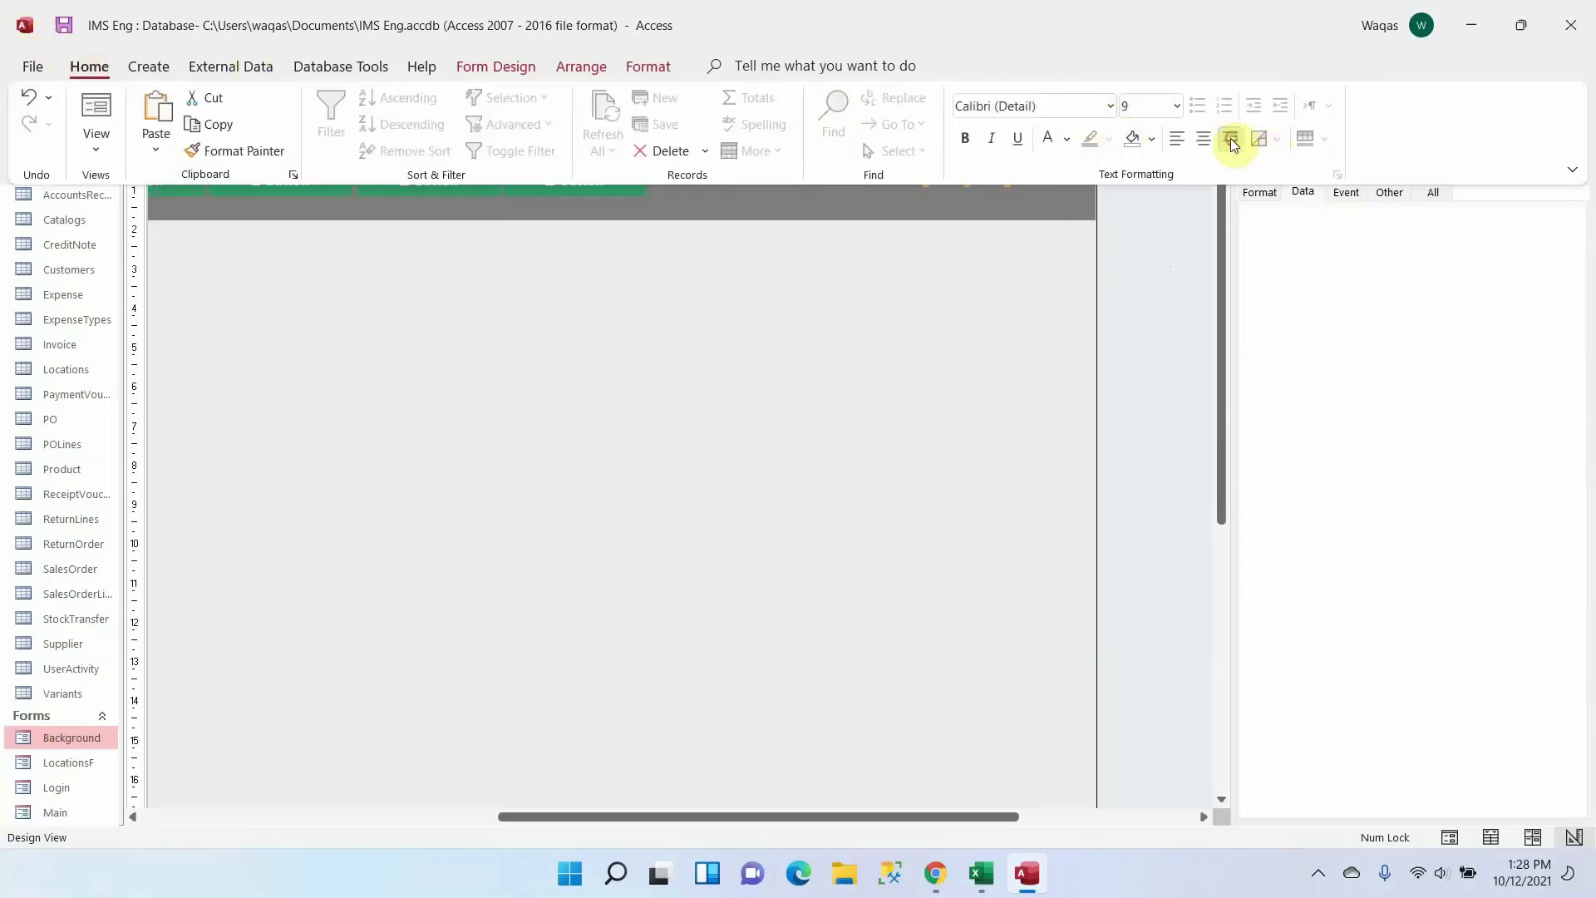
click(1231, 138)
click(1164, 272)
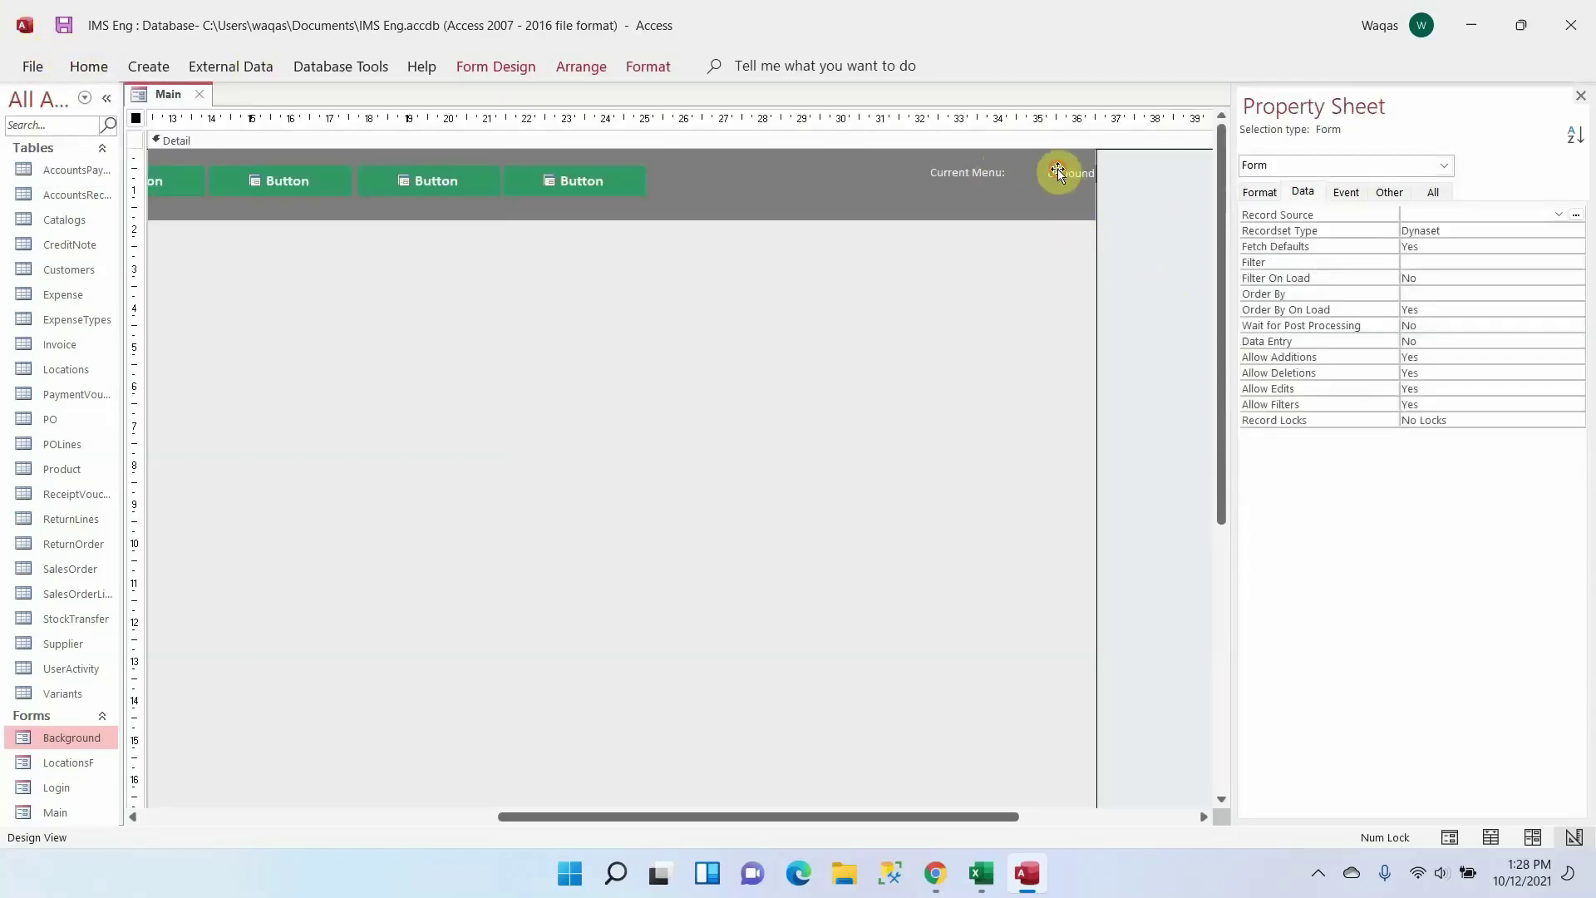
Check the format properties of the Current Menu label and text box, including their alignment and anchoring
click(1058, 169)
shift+click(989, 170)
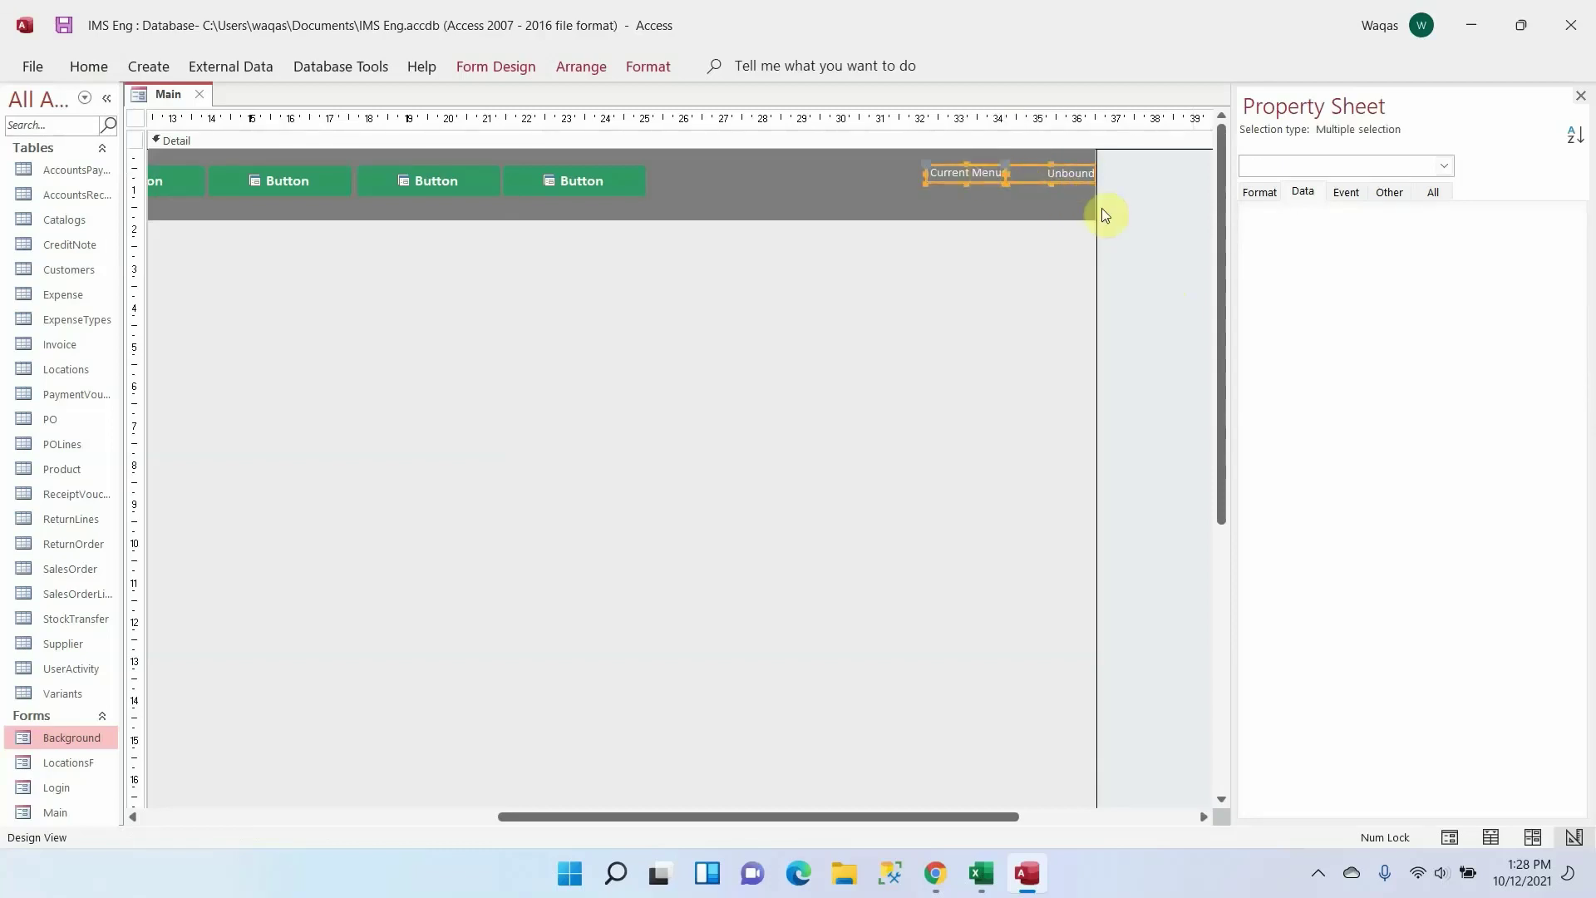
click(1079, 208)
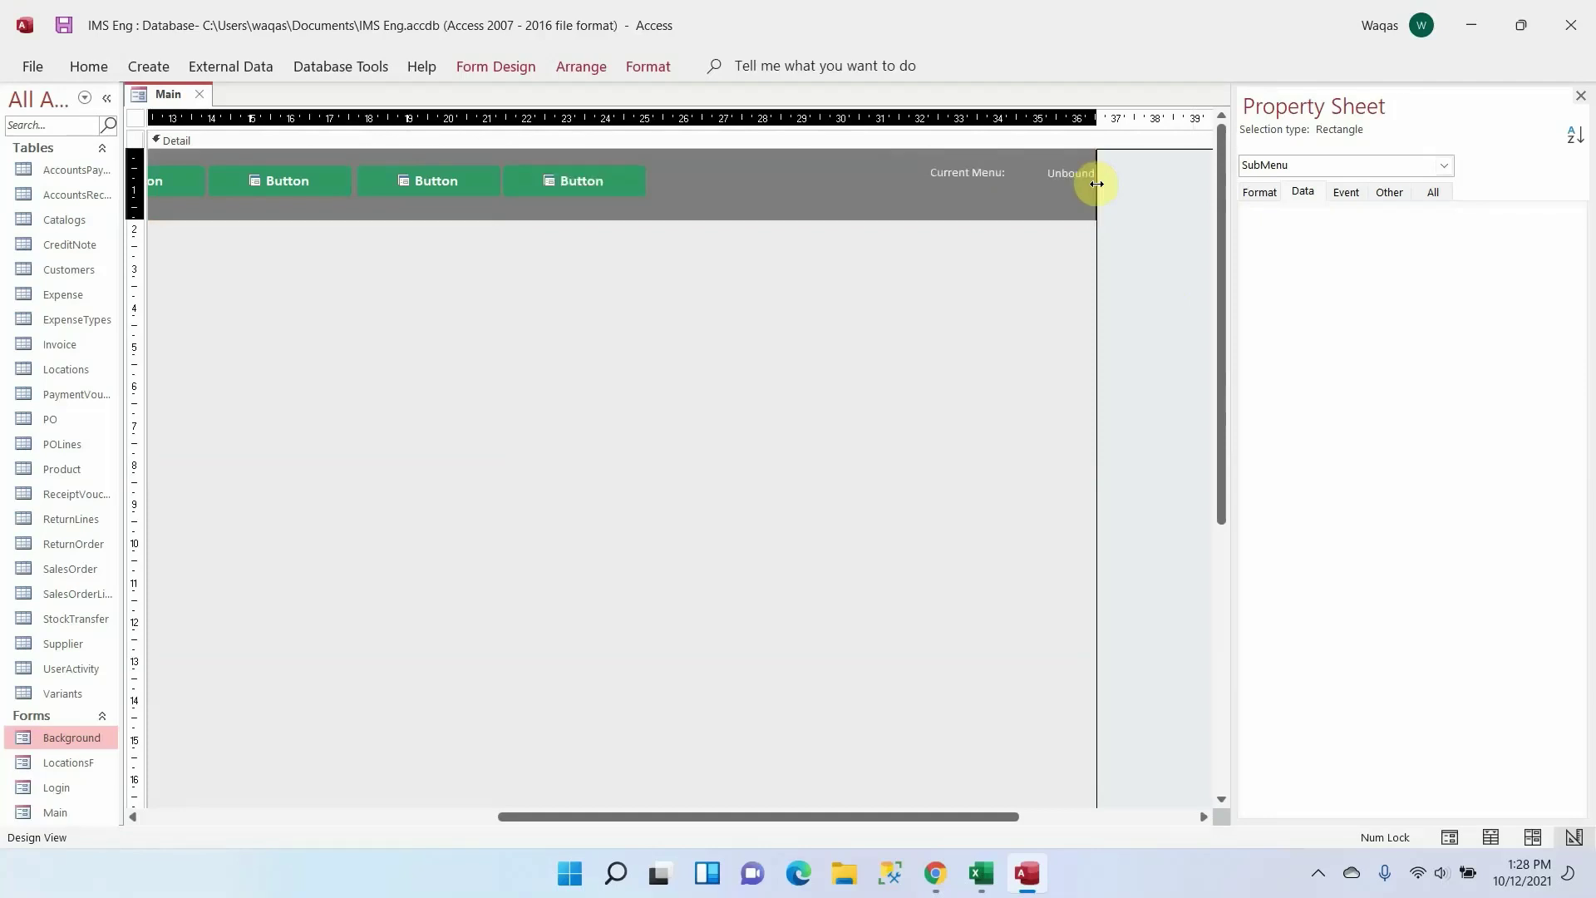
click(1126, 241)
click(999, 180)
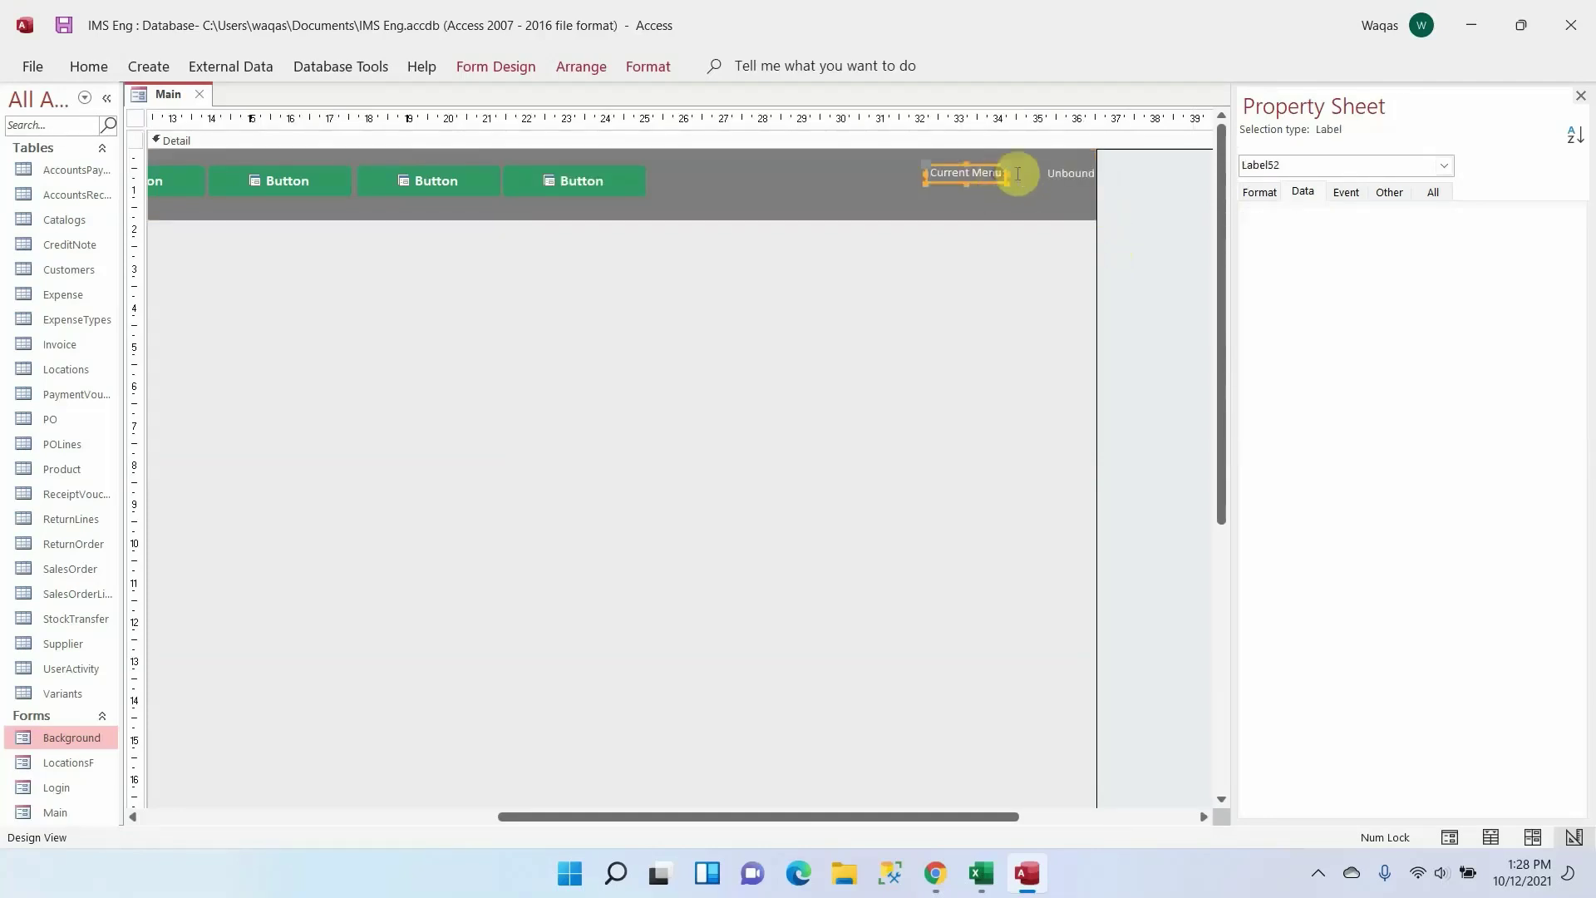
shift+click(1052, 173)
click(1273, 196)
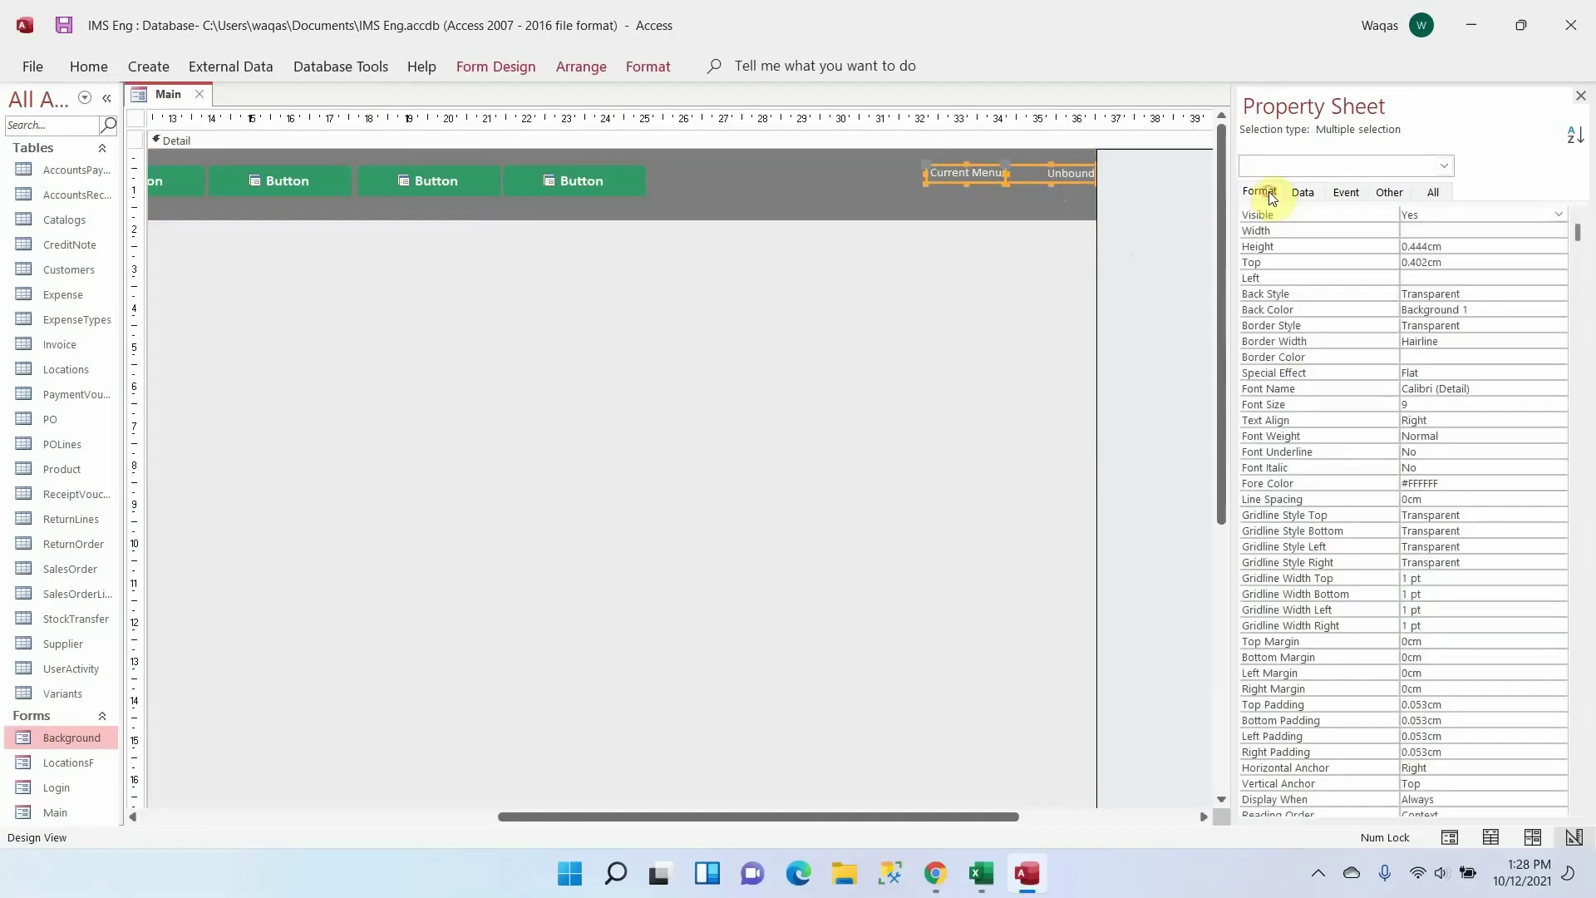
click(1167, 279)
click(1072, 173)
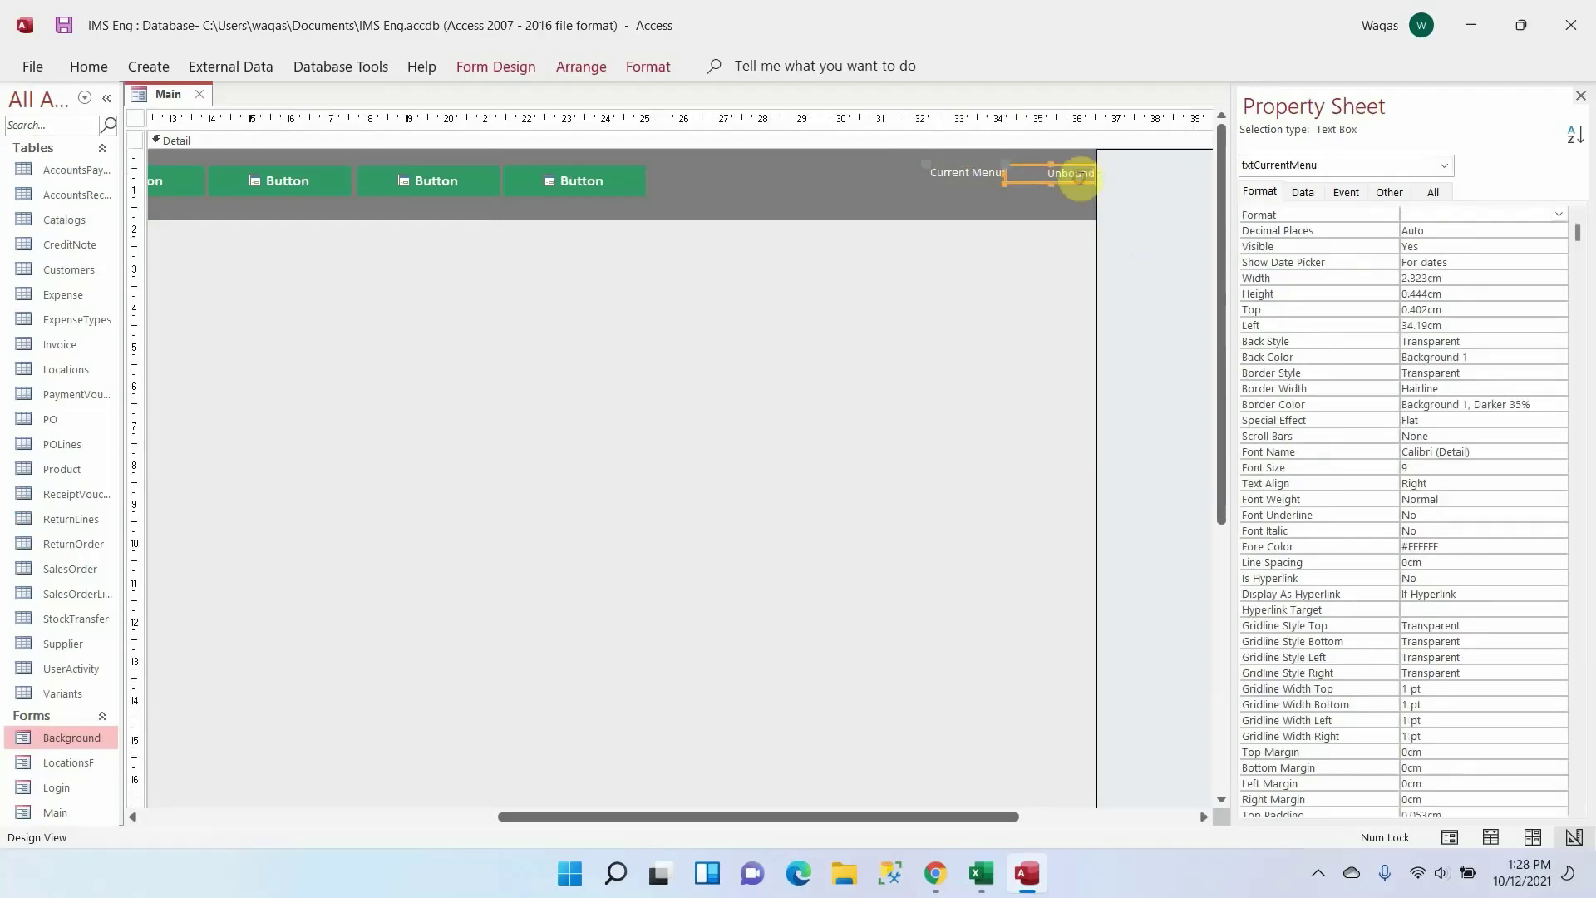
scroll(1455, 624, down, 5)
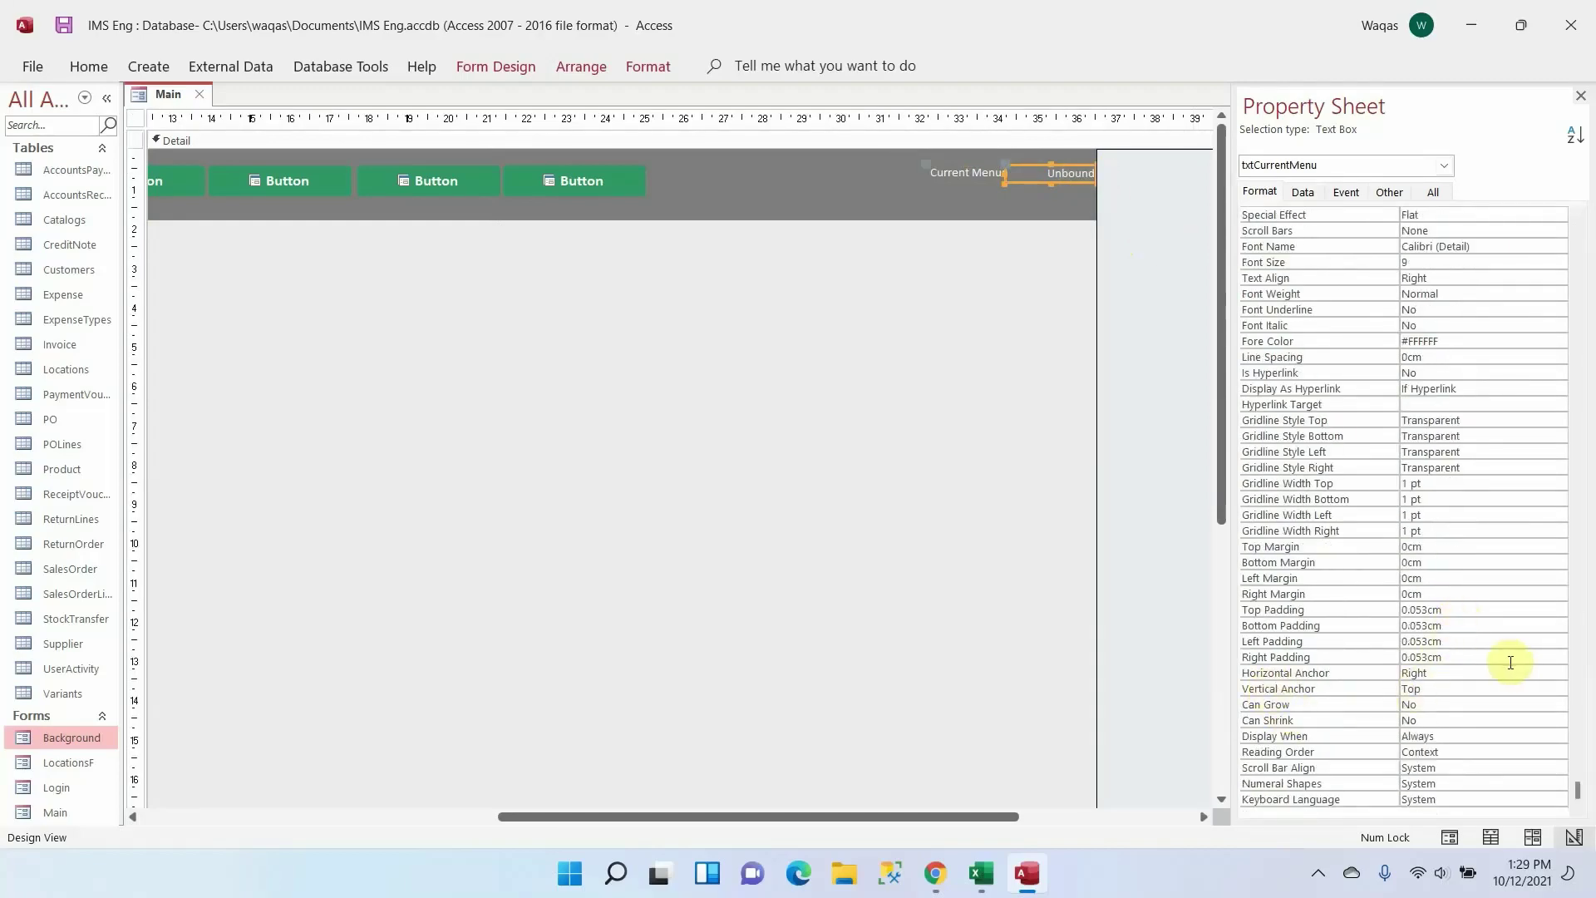
click(1133, 206)
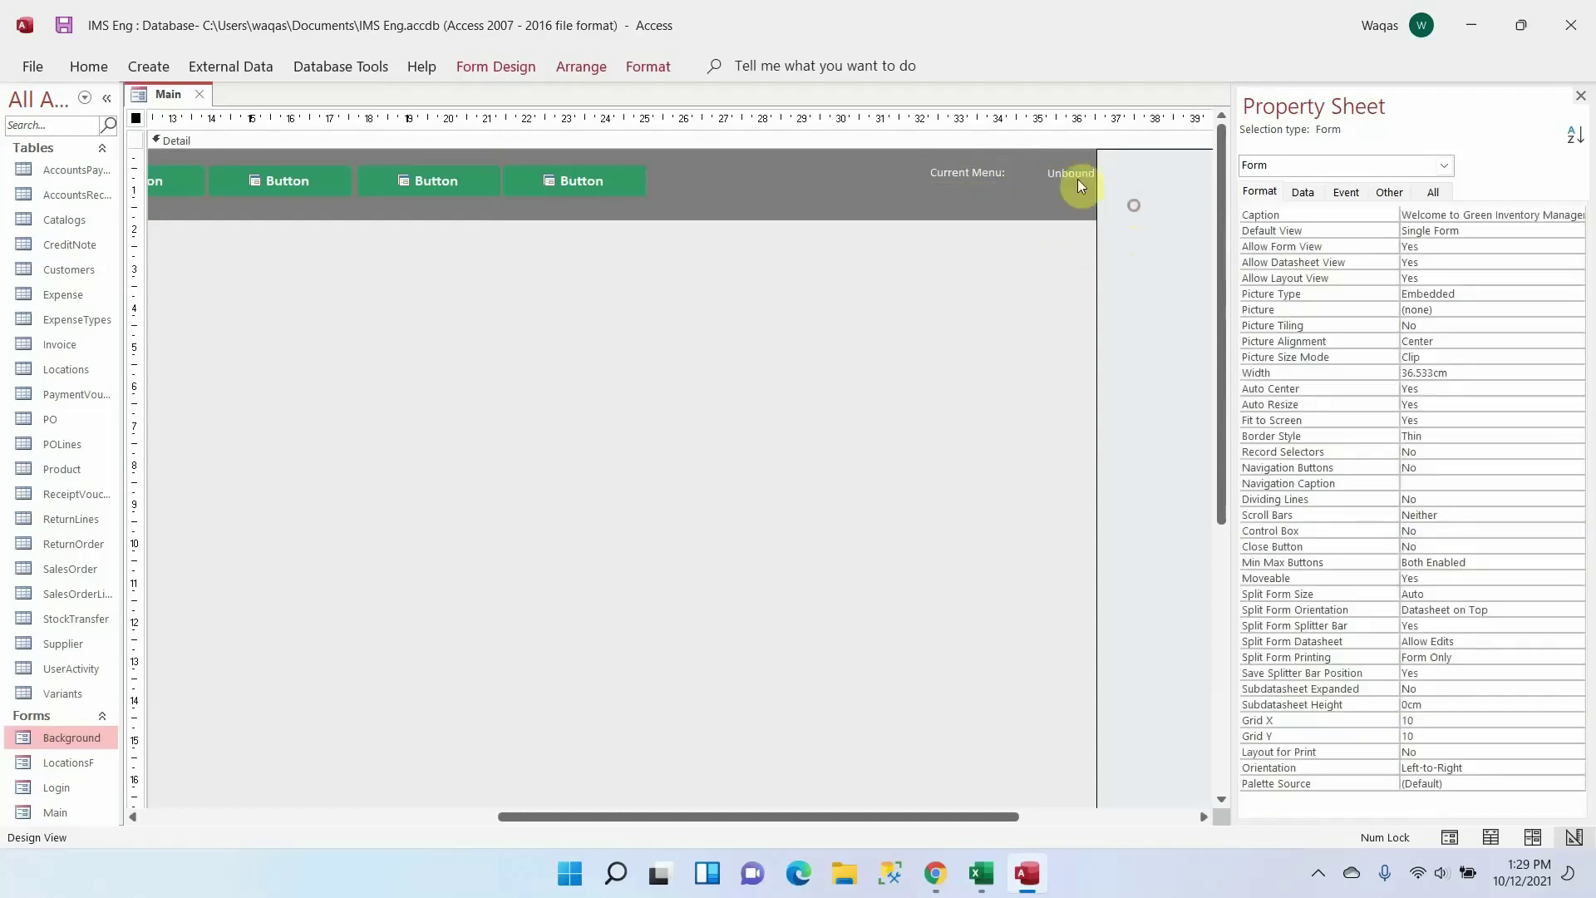
Duplicate the Current Menu text box with its label and place the copy directly below the original
click(1064, 173)
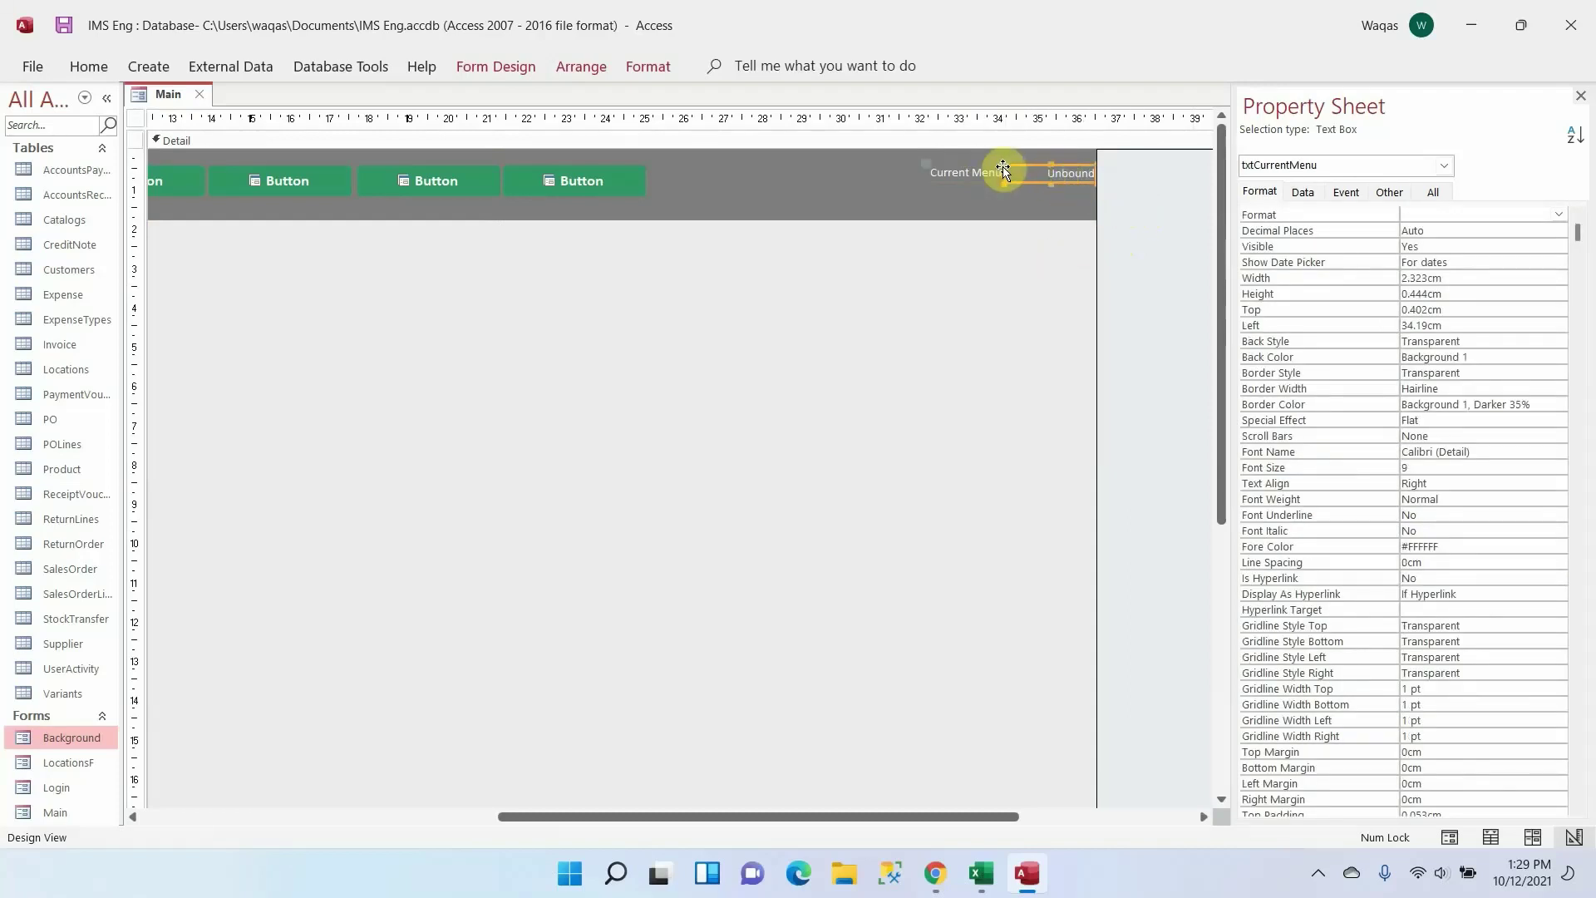
key(ctrl+v)
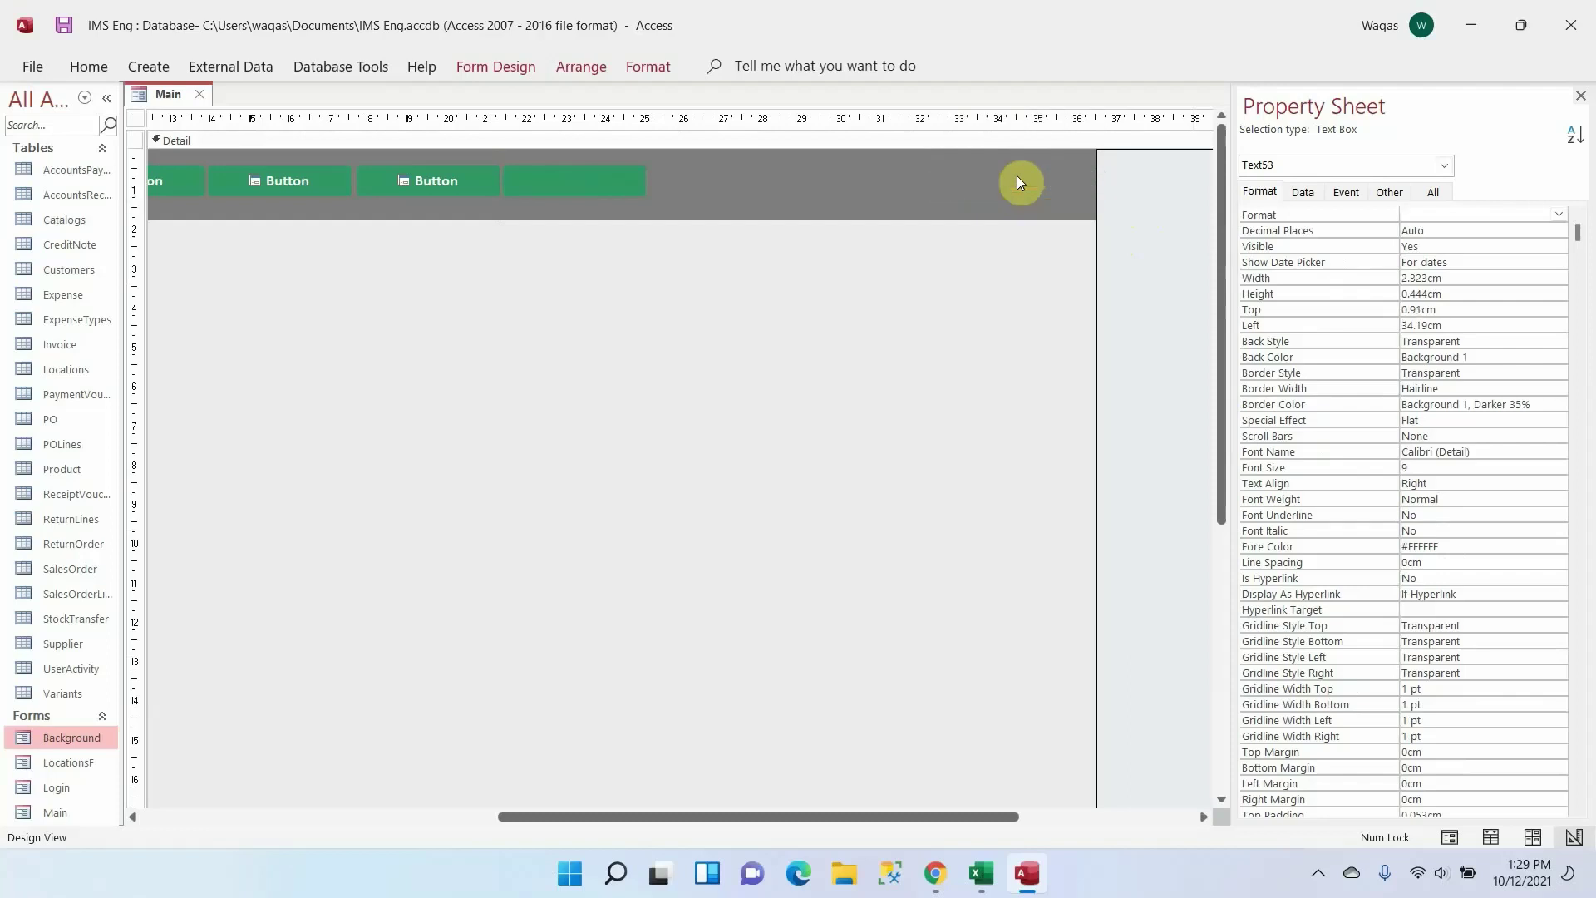
key(Up)
Change the caption of the duplicated label to "Now Viewing:"
click(964, 192)
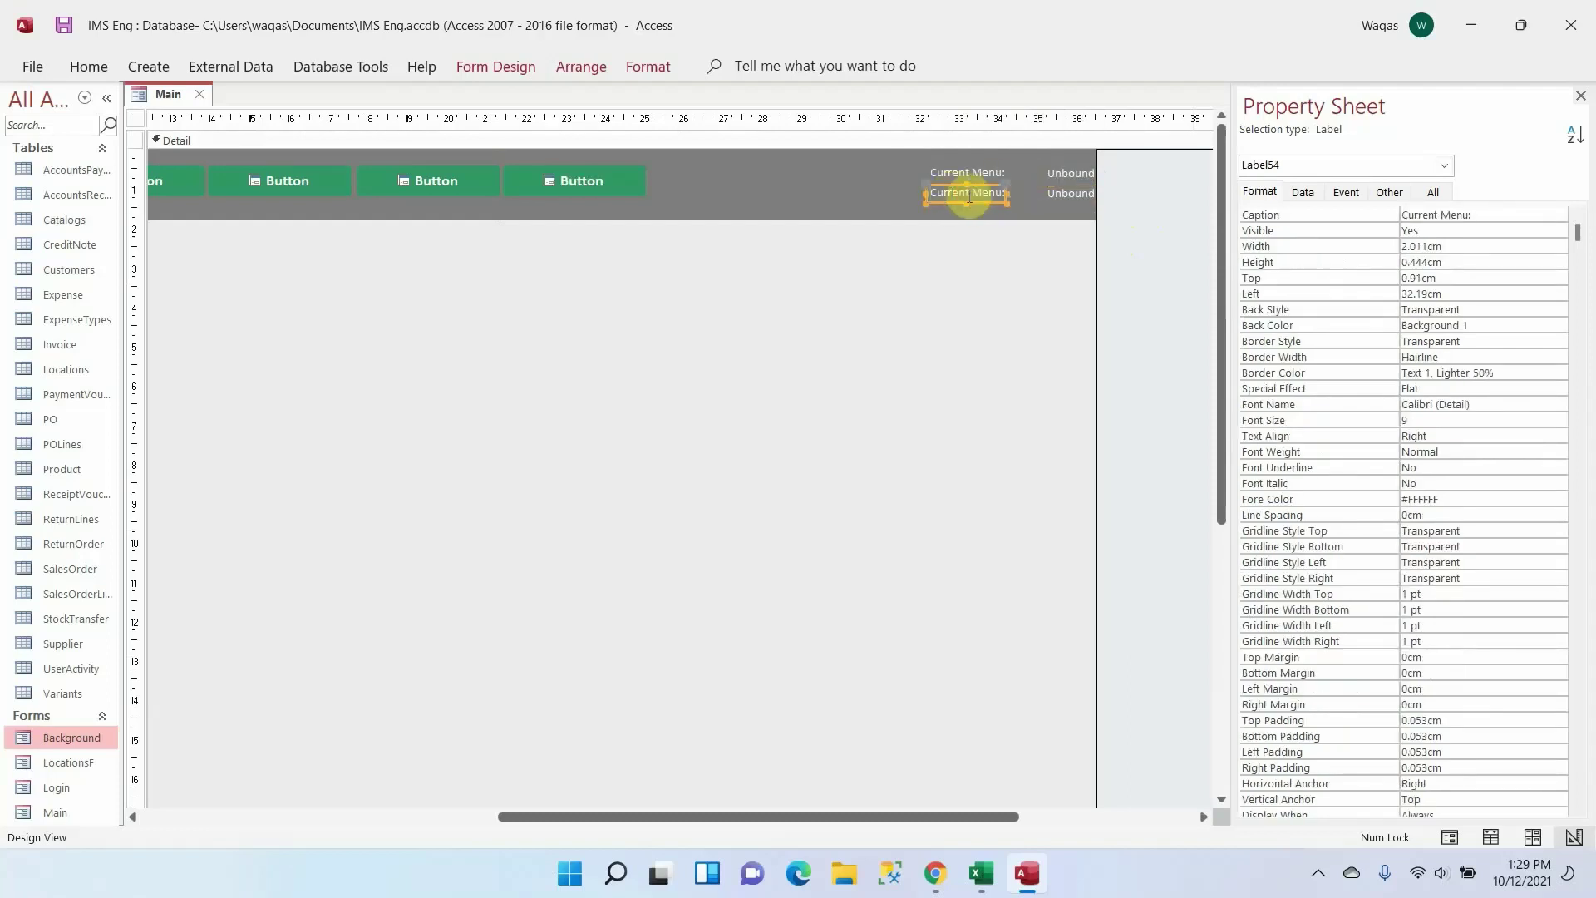
click(989, 194)
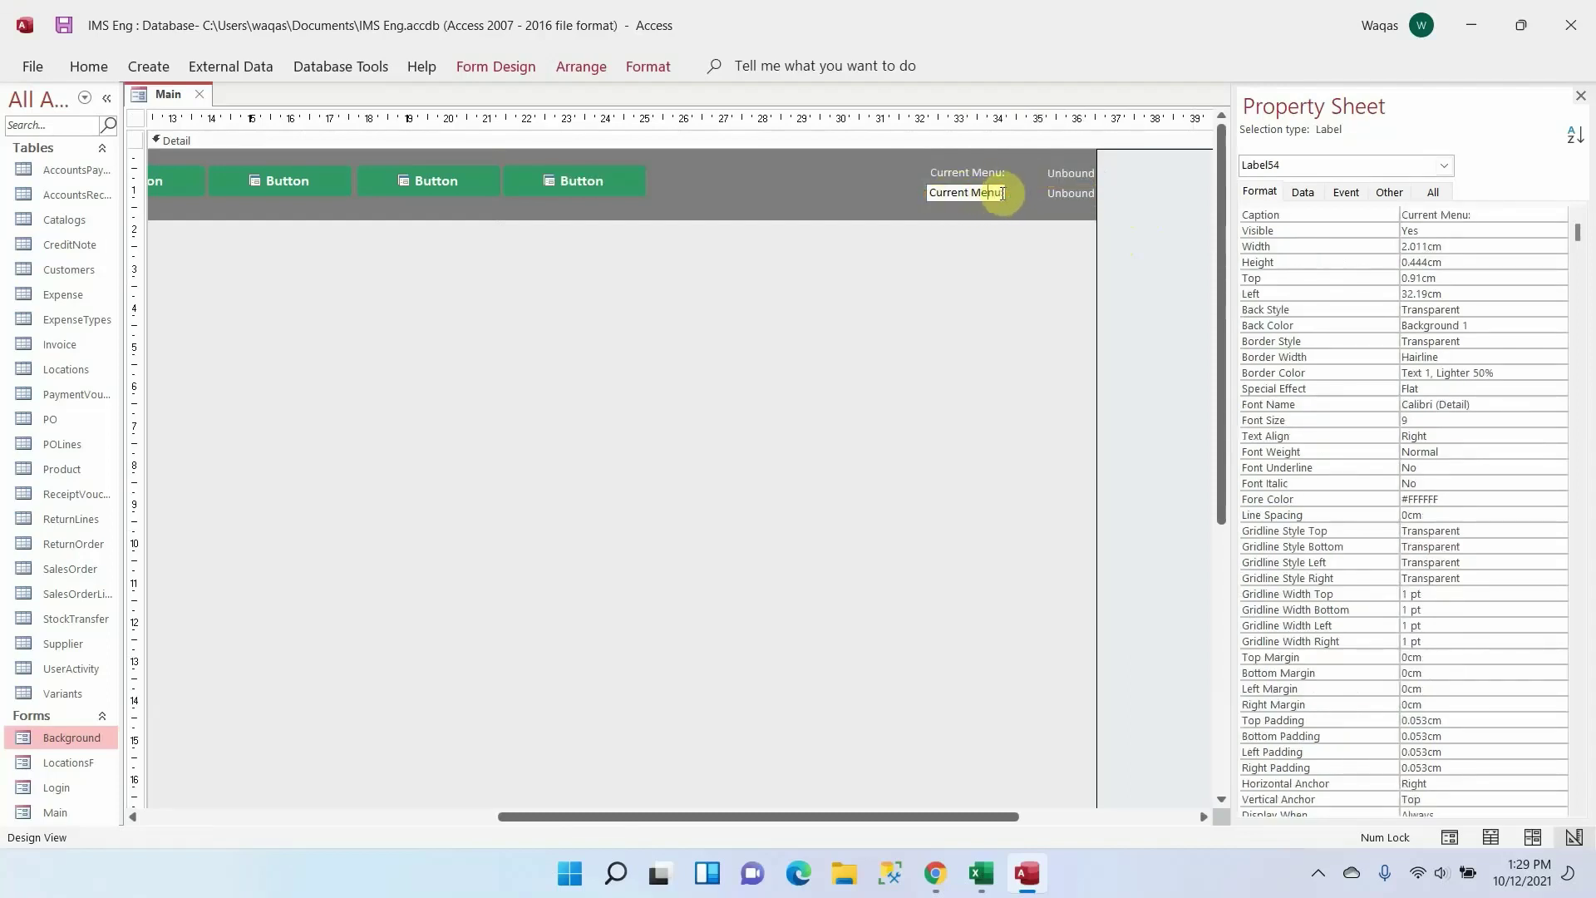
drag(1003, 194, 703, 164)
text(Now)
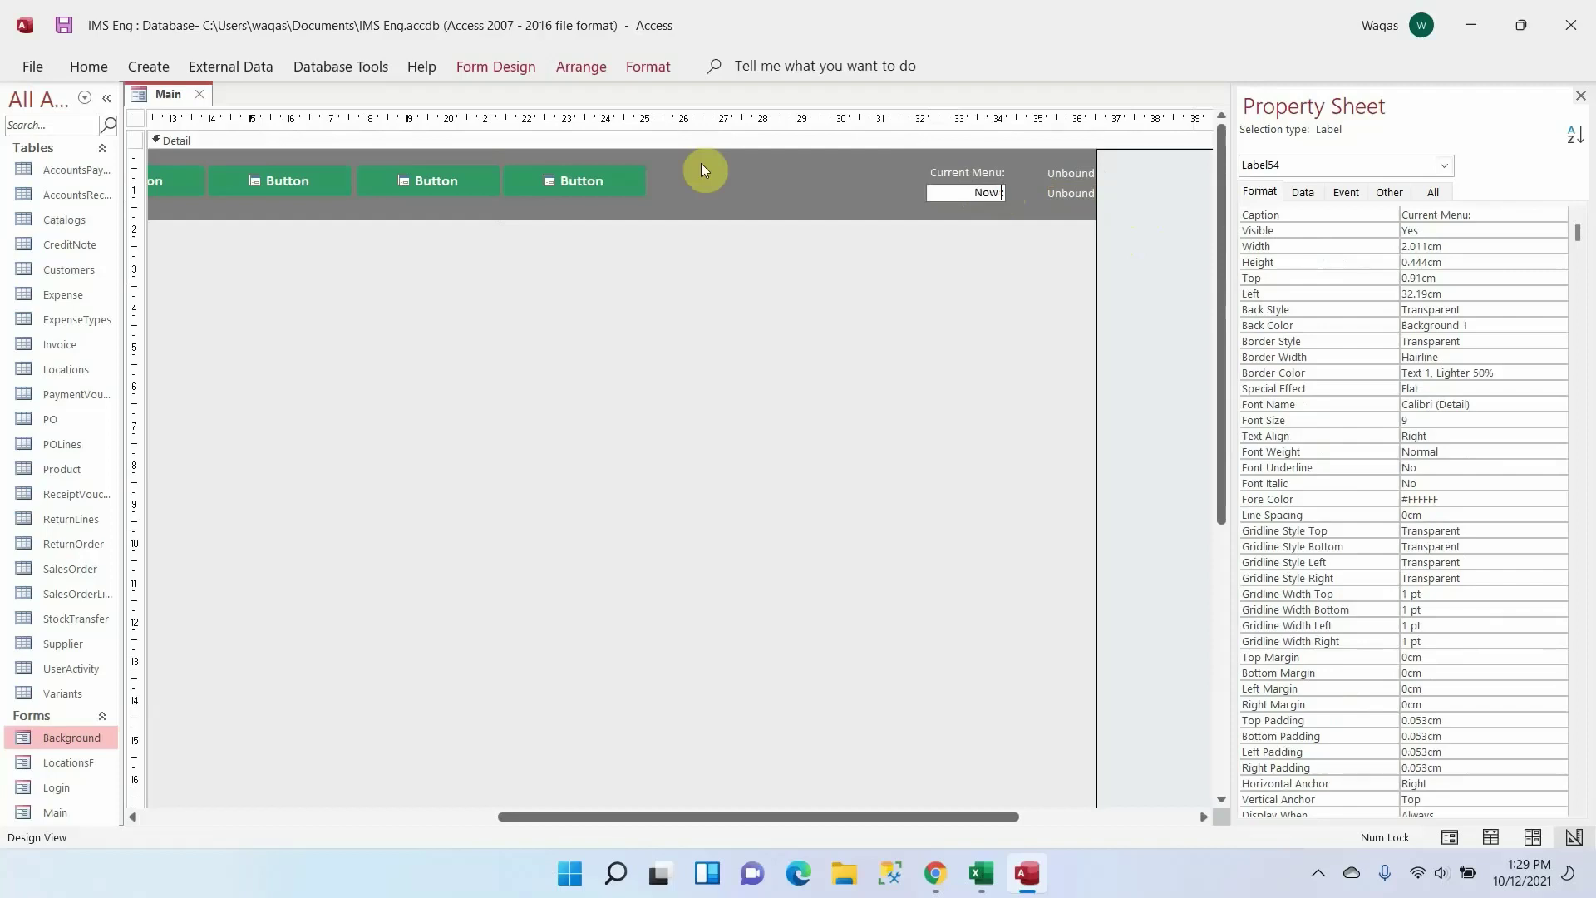
text( Viewing)
key(Return)
click(1143, 214)
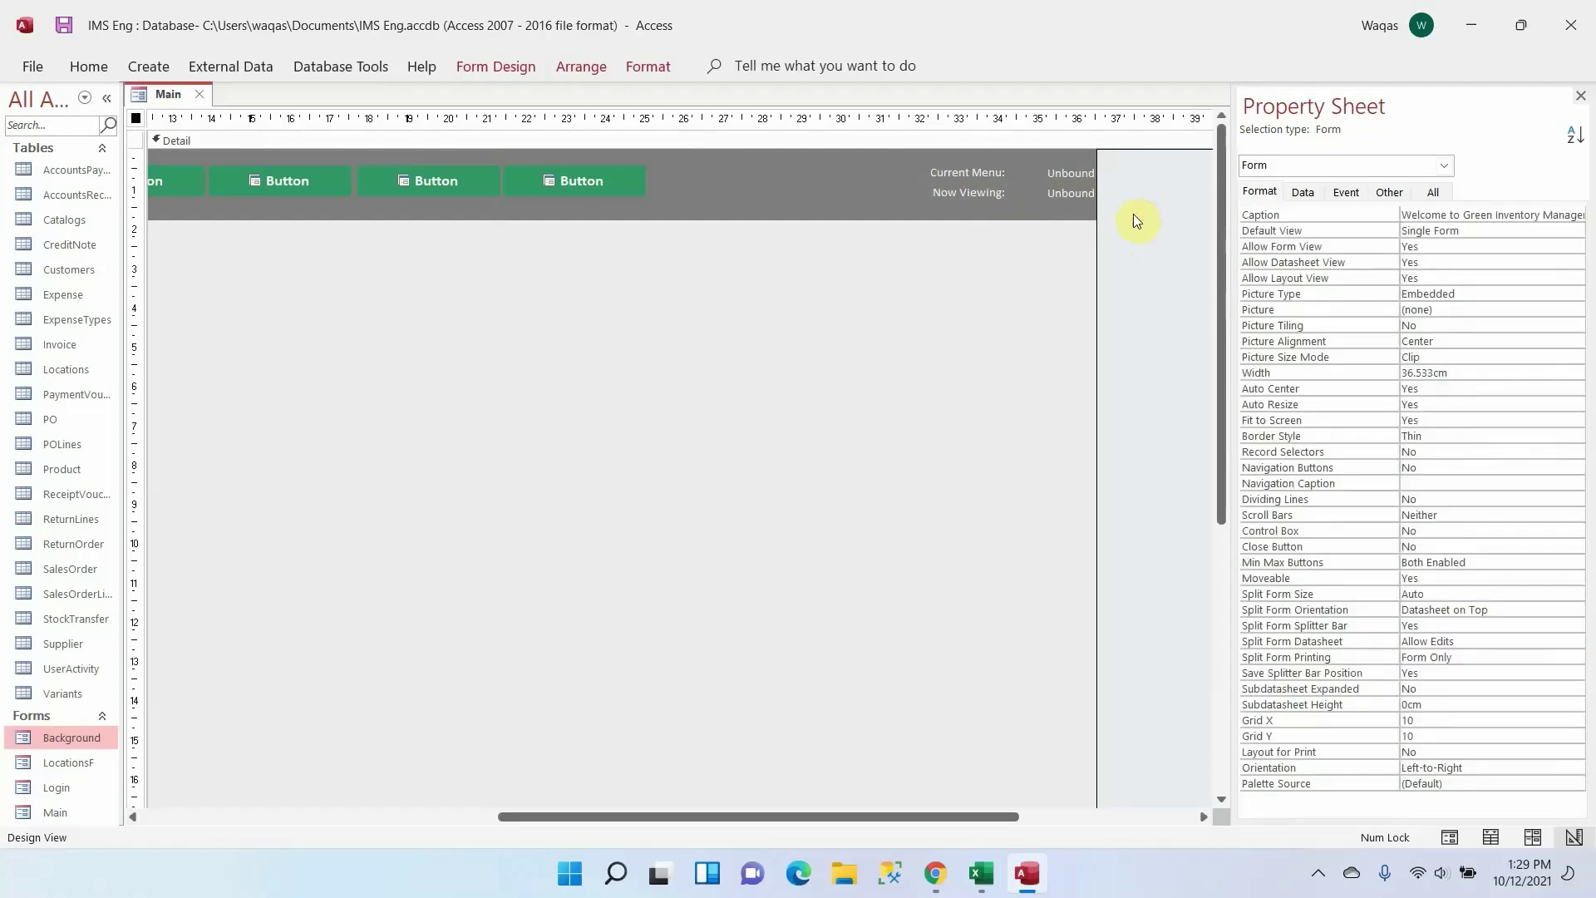
Name the text box beside the Now Viewing label txtNowViewing
click(1082, 197)
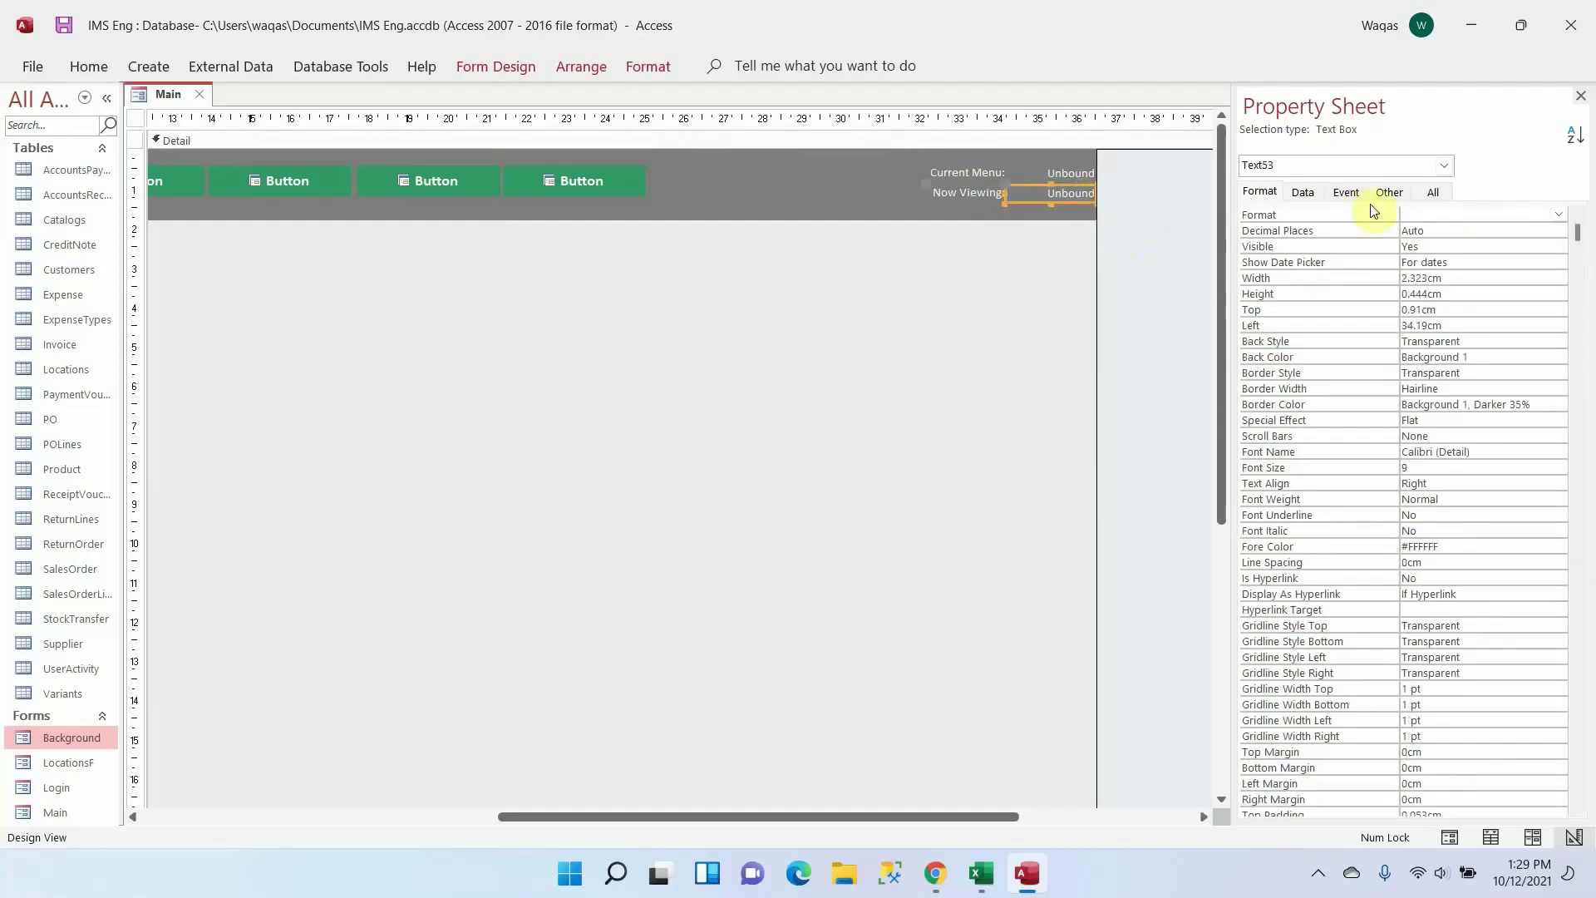
click(1389, 192)
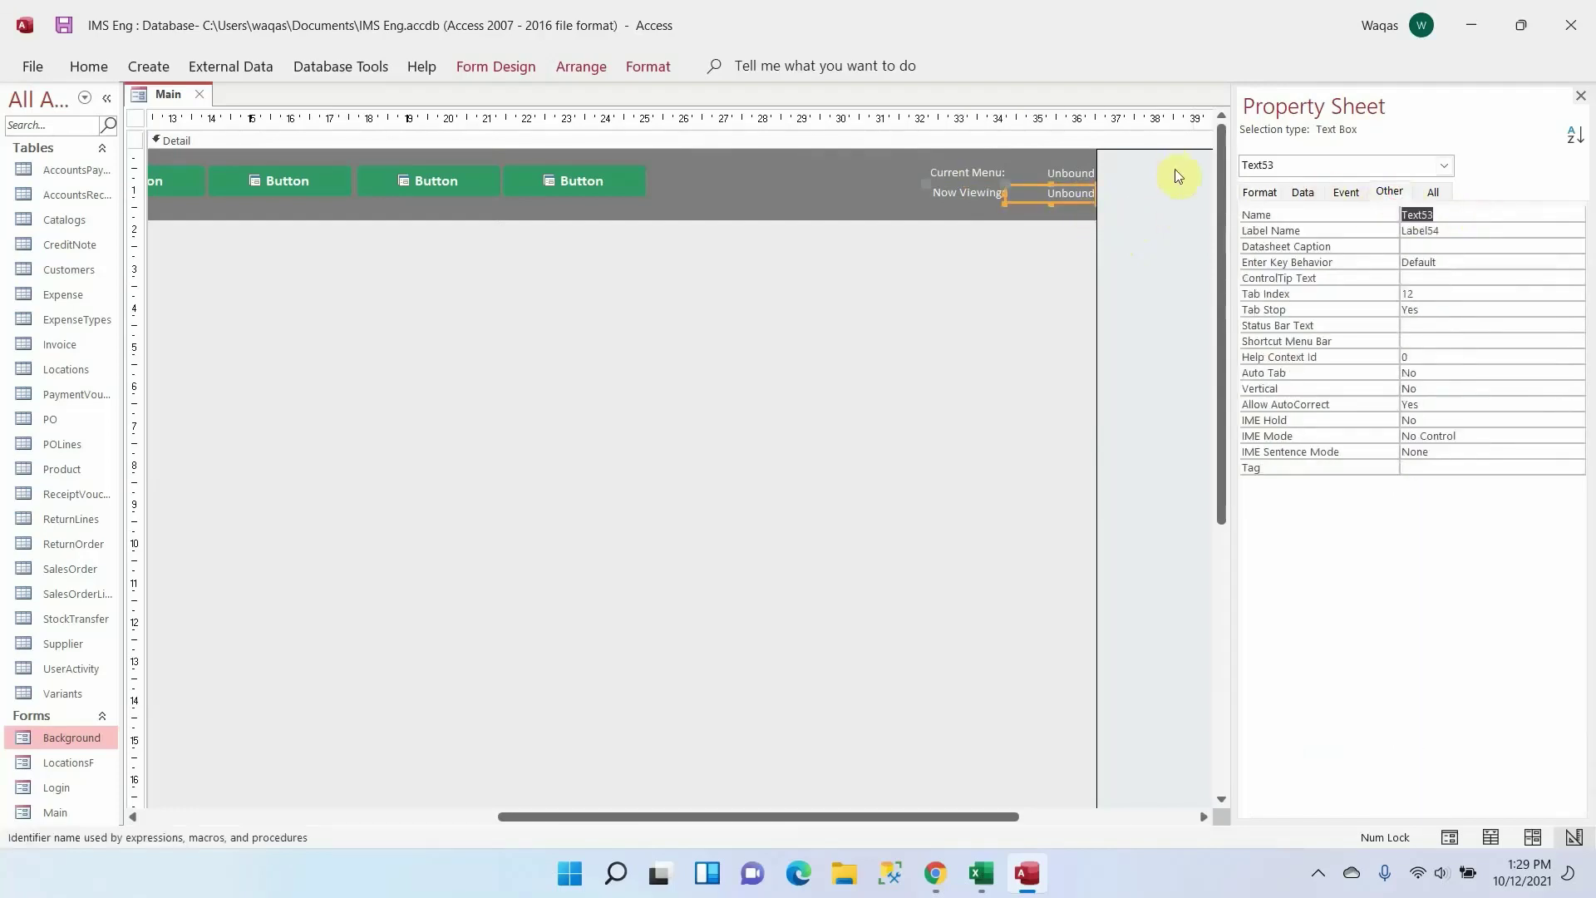
text(txtNowViewing)
key(Tab)
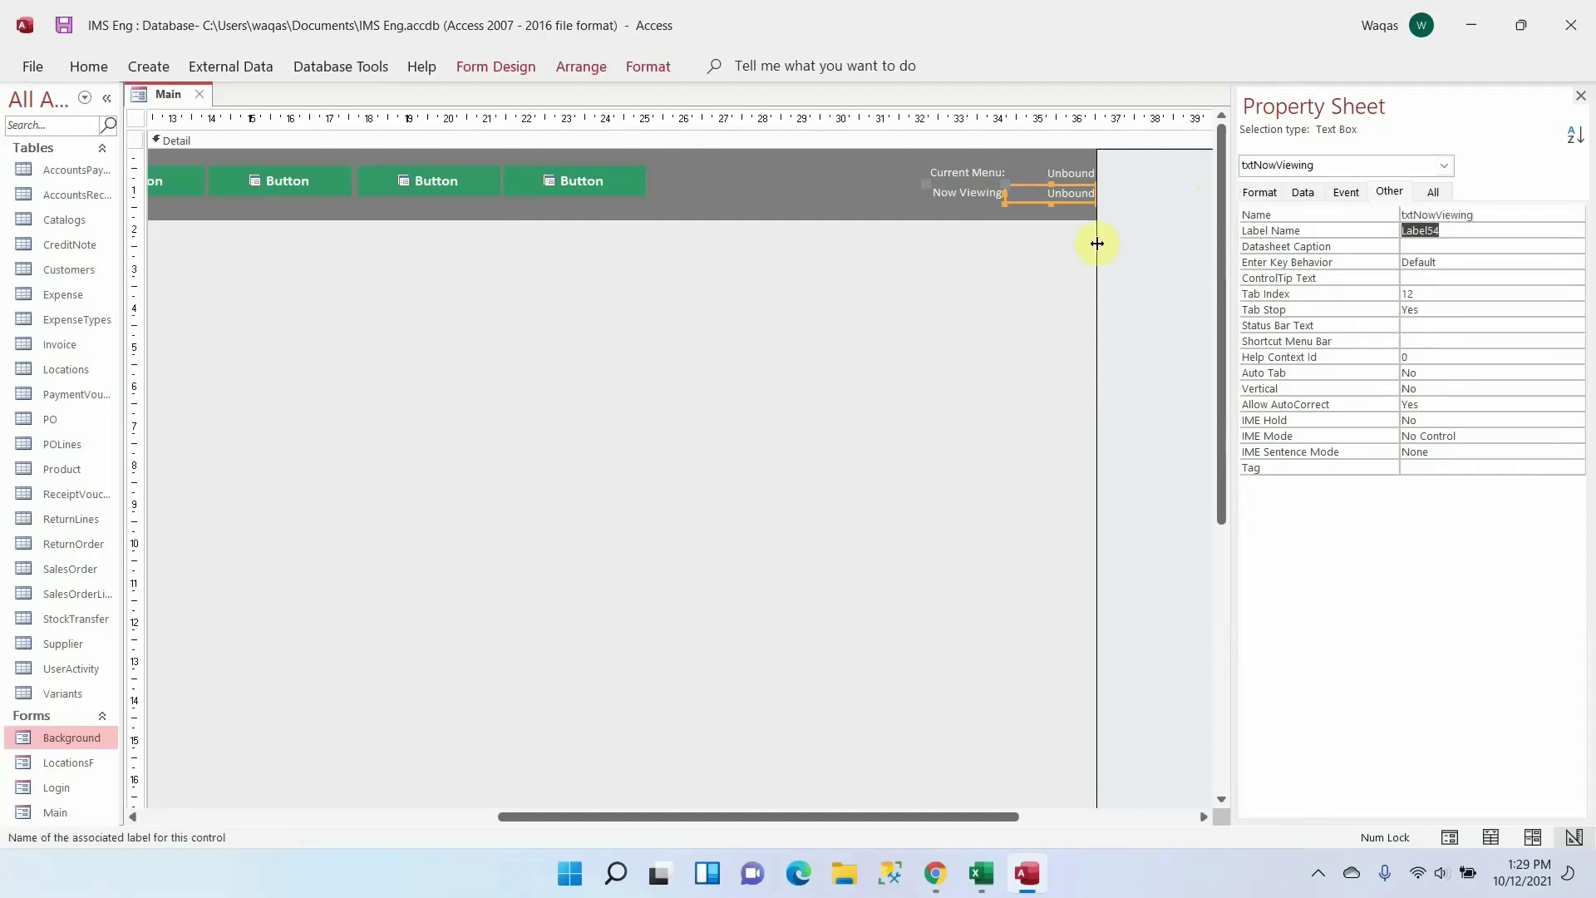
click(1034, 279)
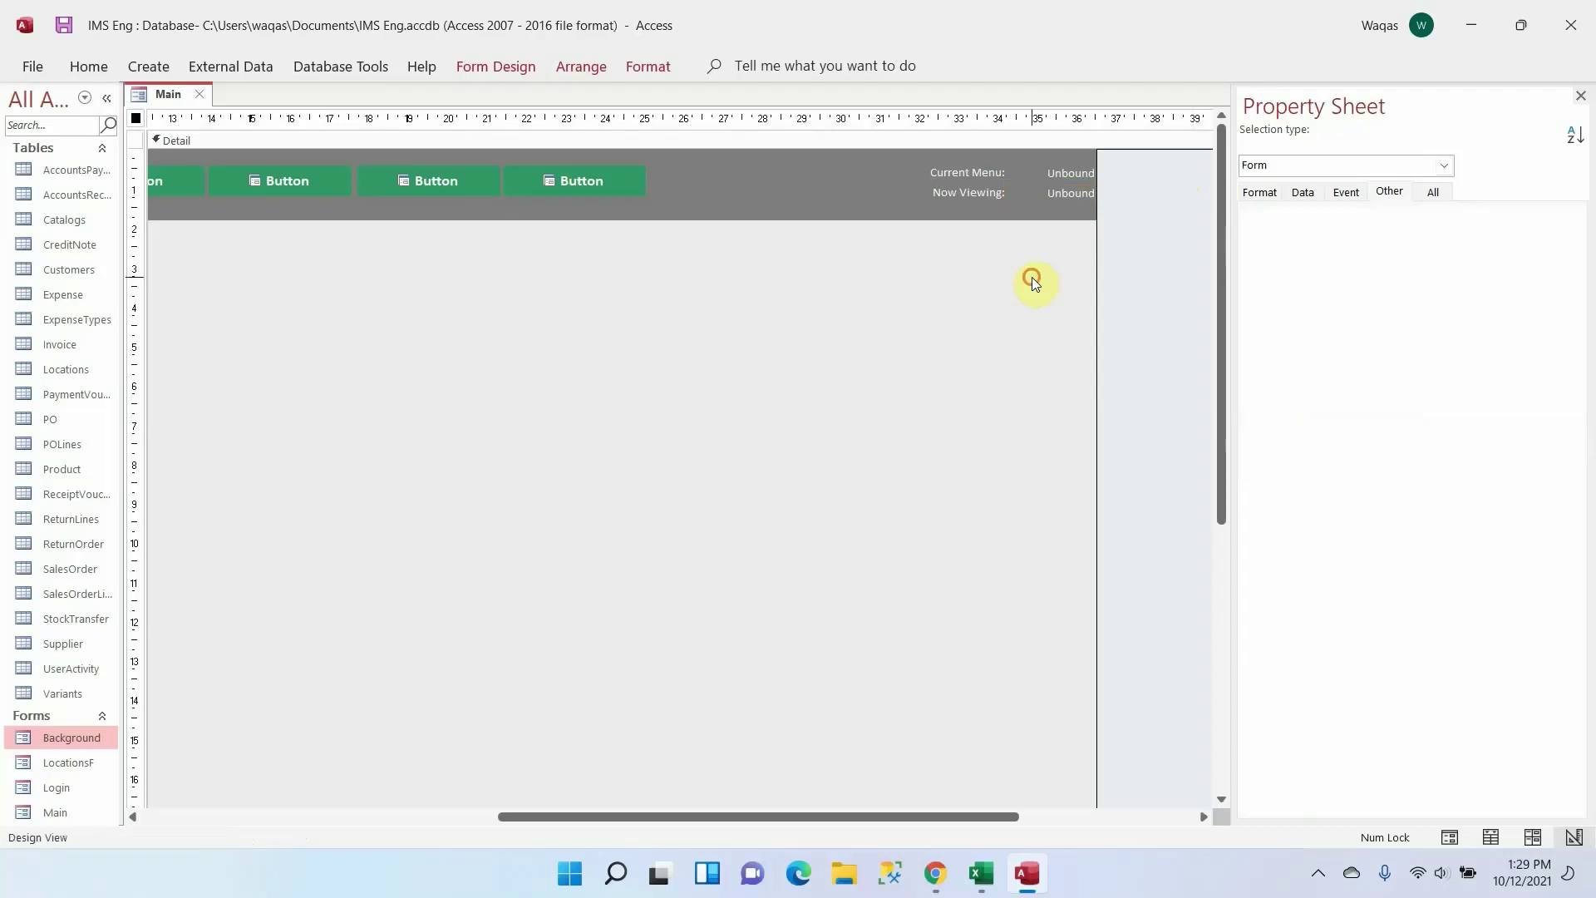
Reduce the height of the gray SubMenu rectangle slightly by raising its lower edge
click(926, 216)
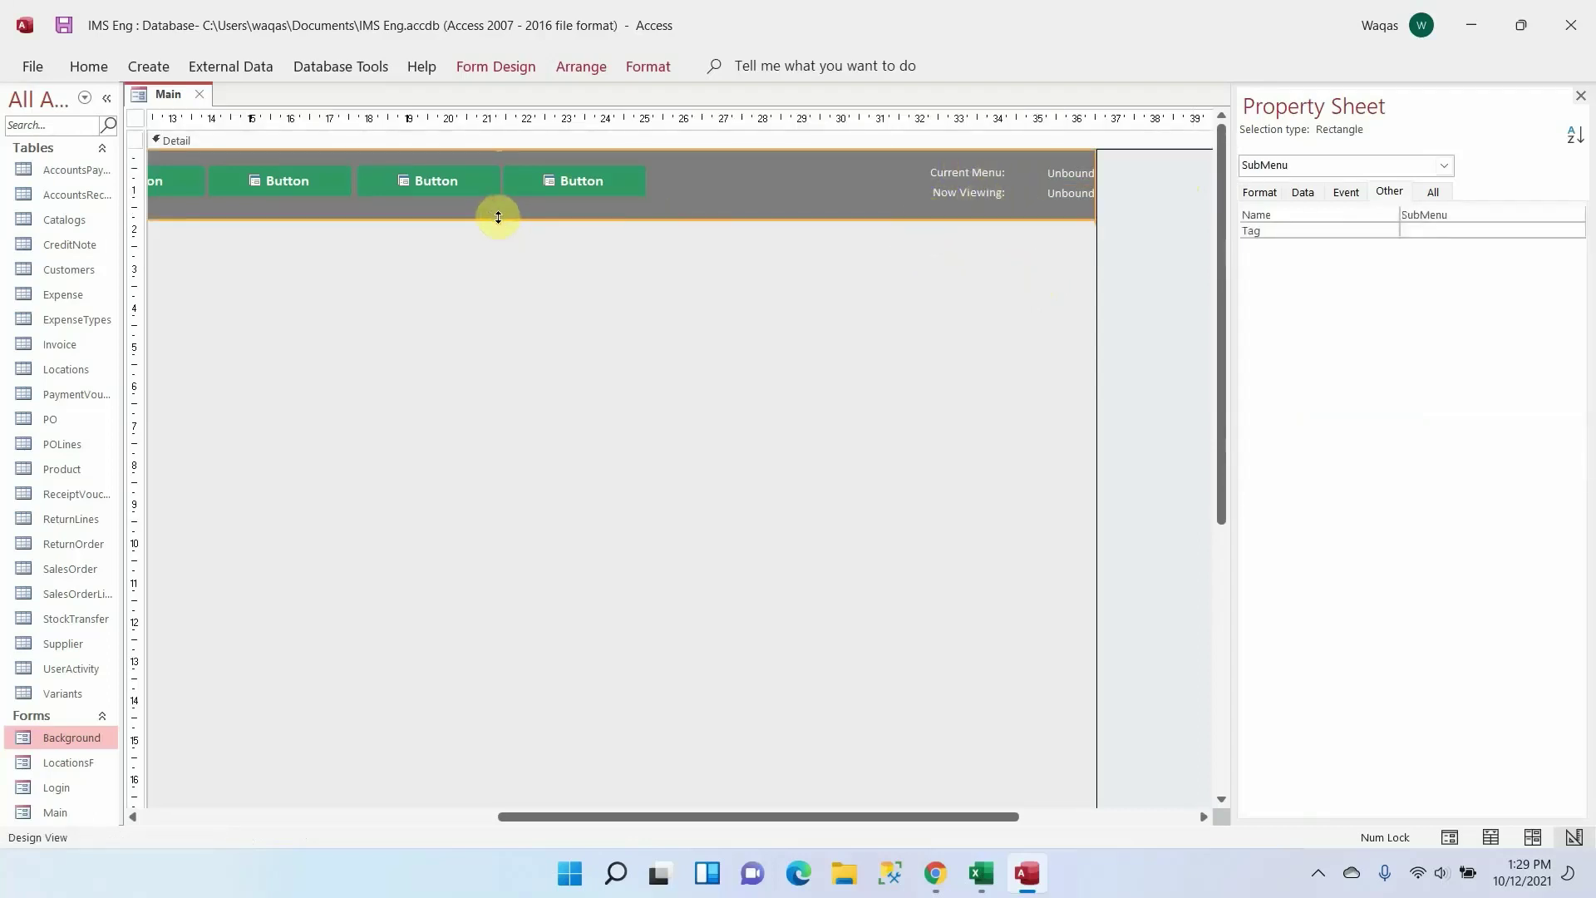
drag(497, 217, 498, 210)
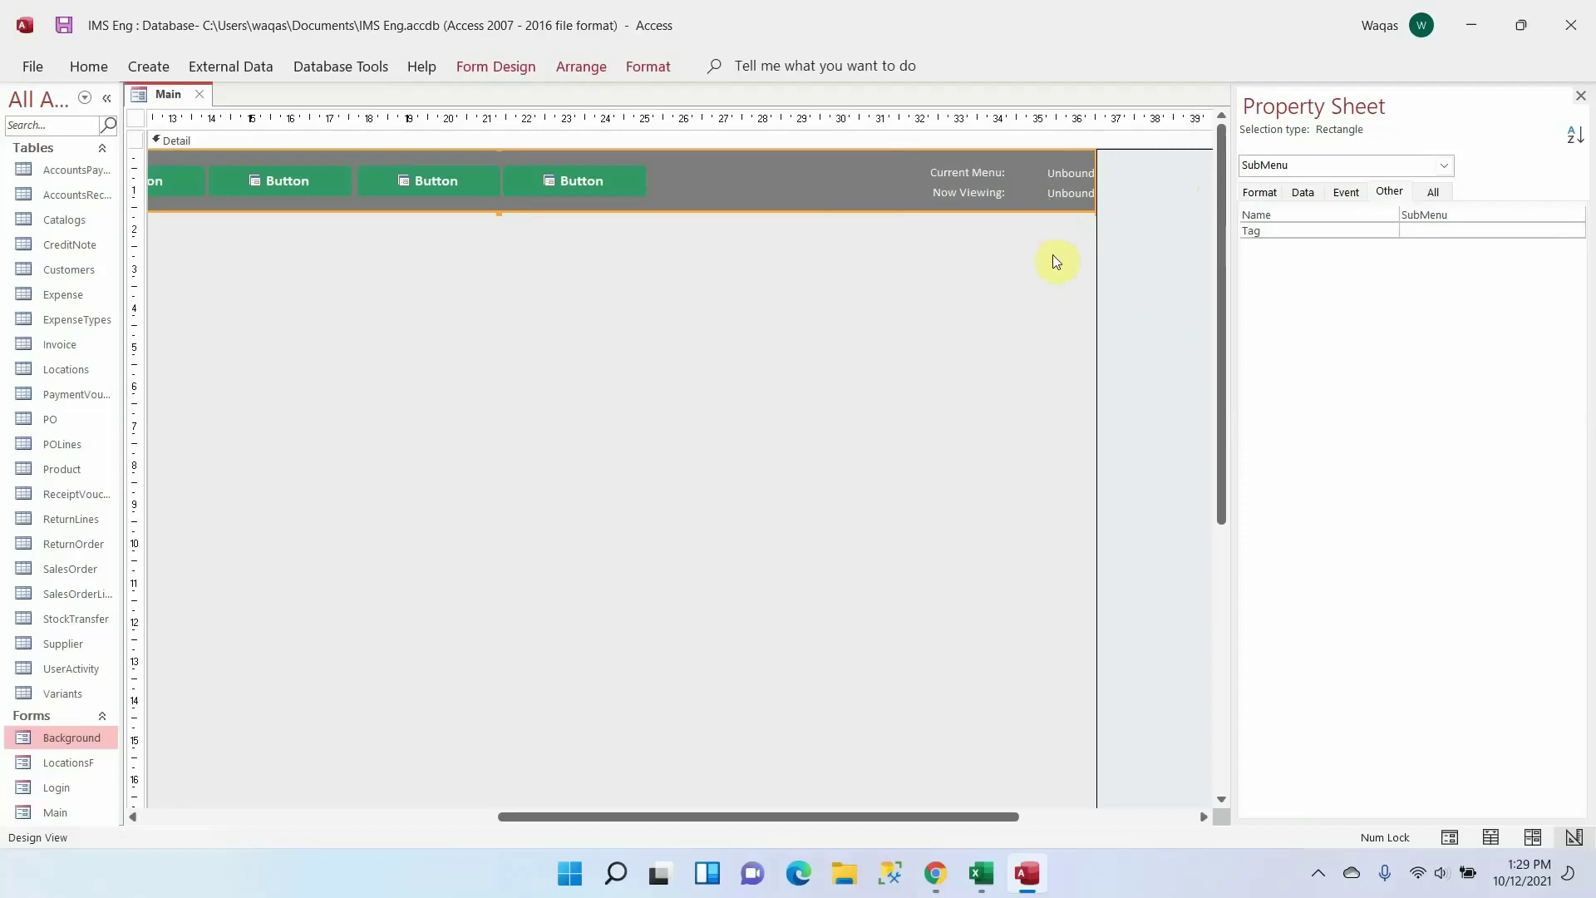
click(985, 352)
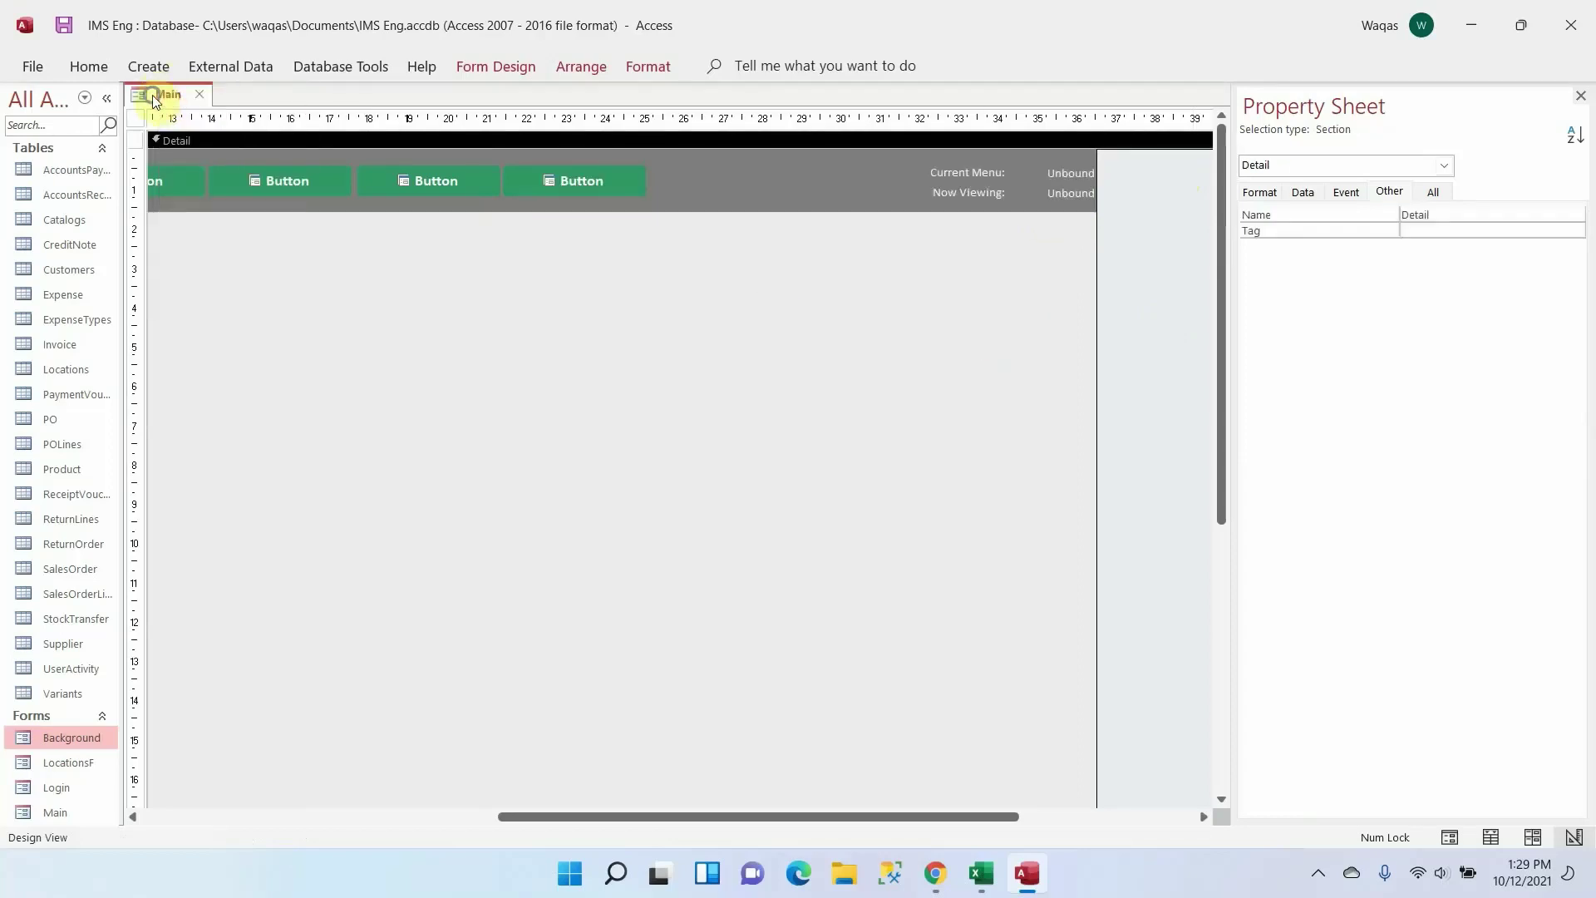
Insert a list box below the submenu bar without using the wizard, and delete its attached label
scroll(753, 357, down, 3)
scroll(753, 355, up, 3)
drag(755, 804, 428, 812)
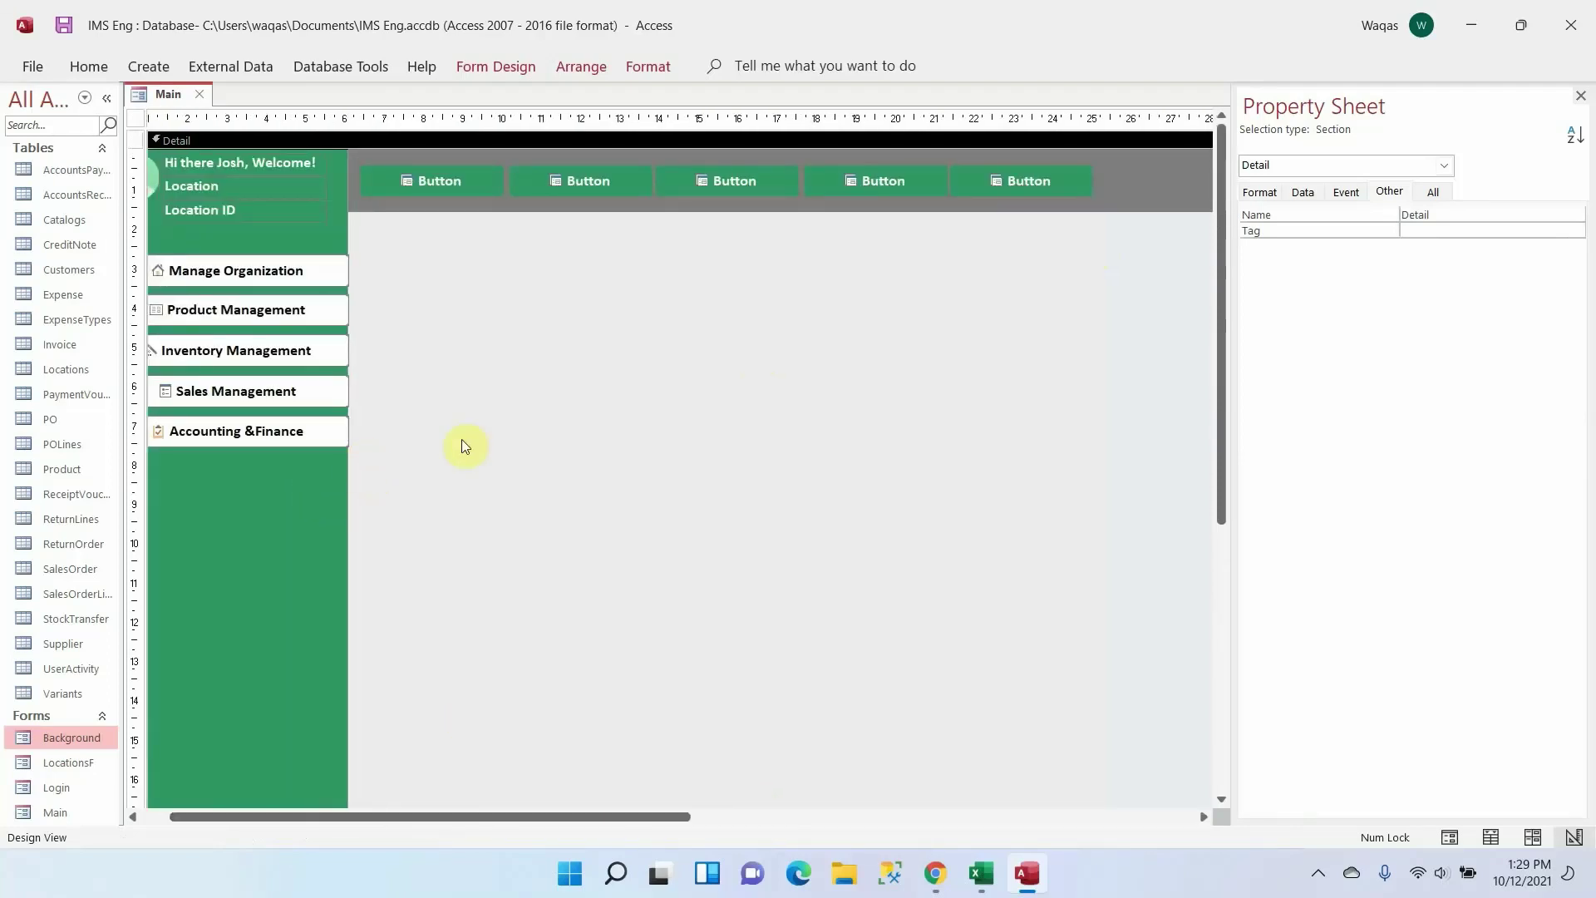
drag(670, 816, 990, 806)
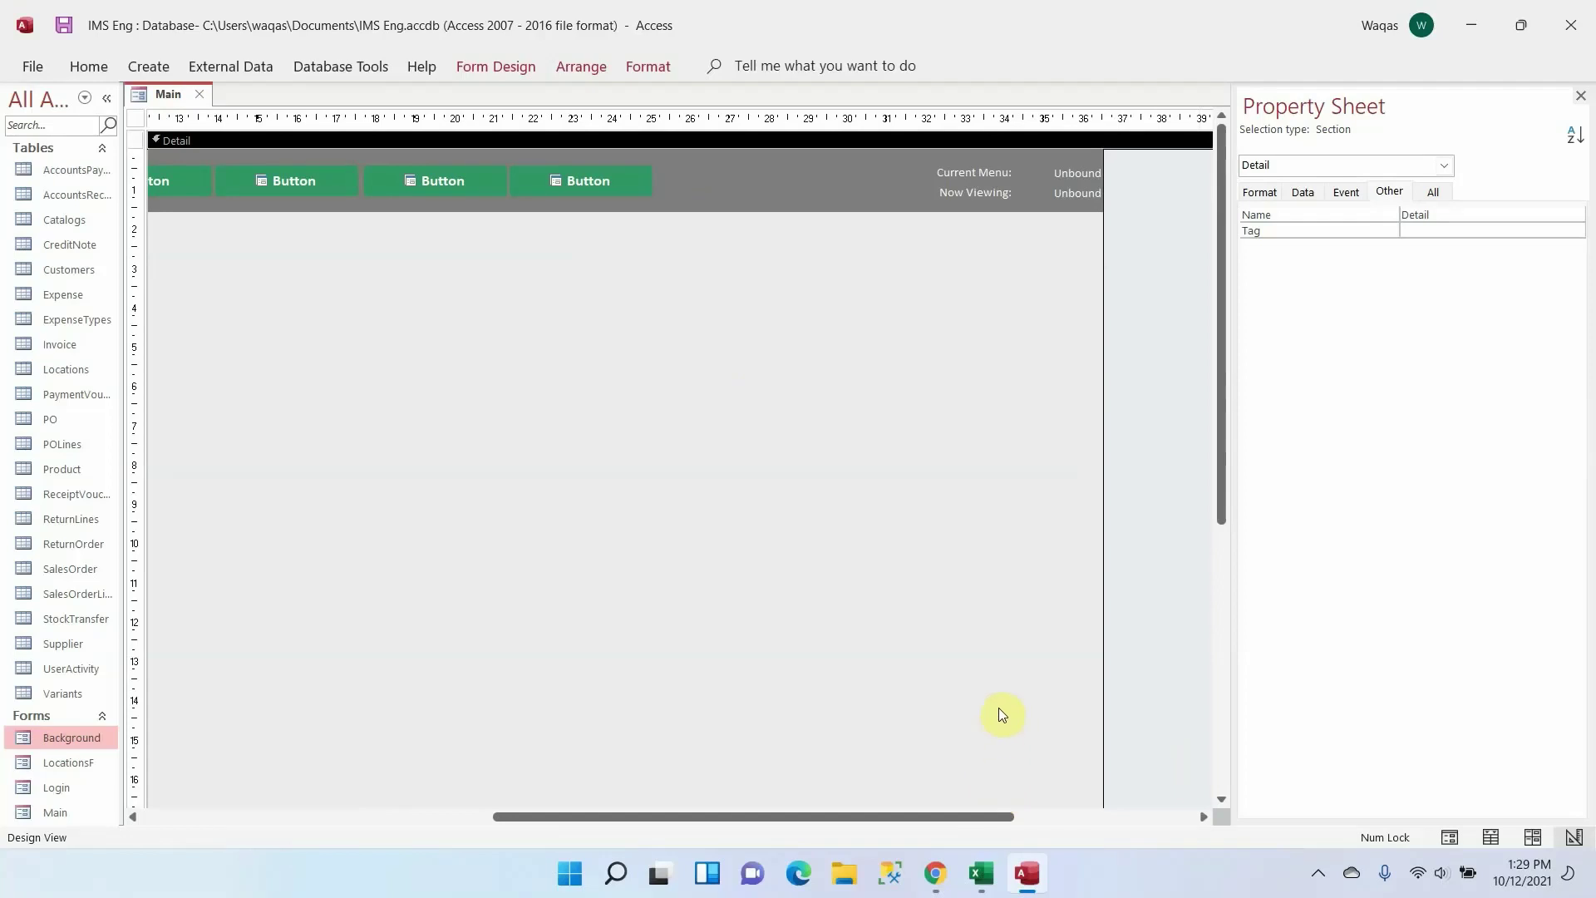
click(503, 67)
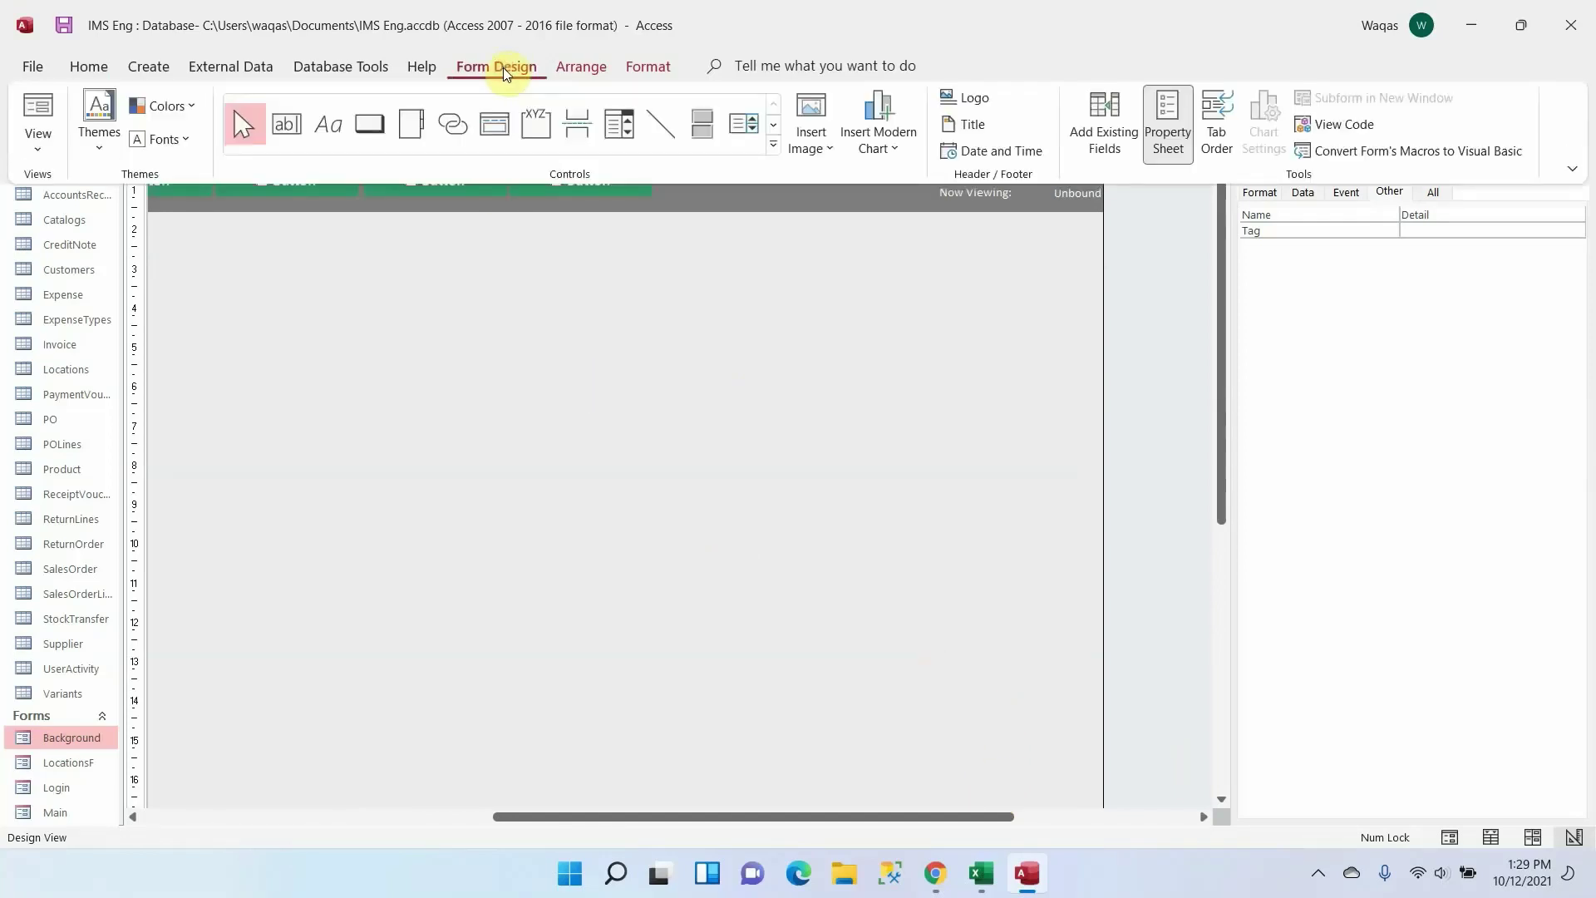
click(755, 135)
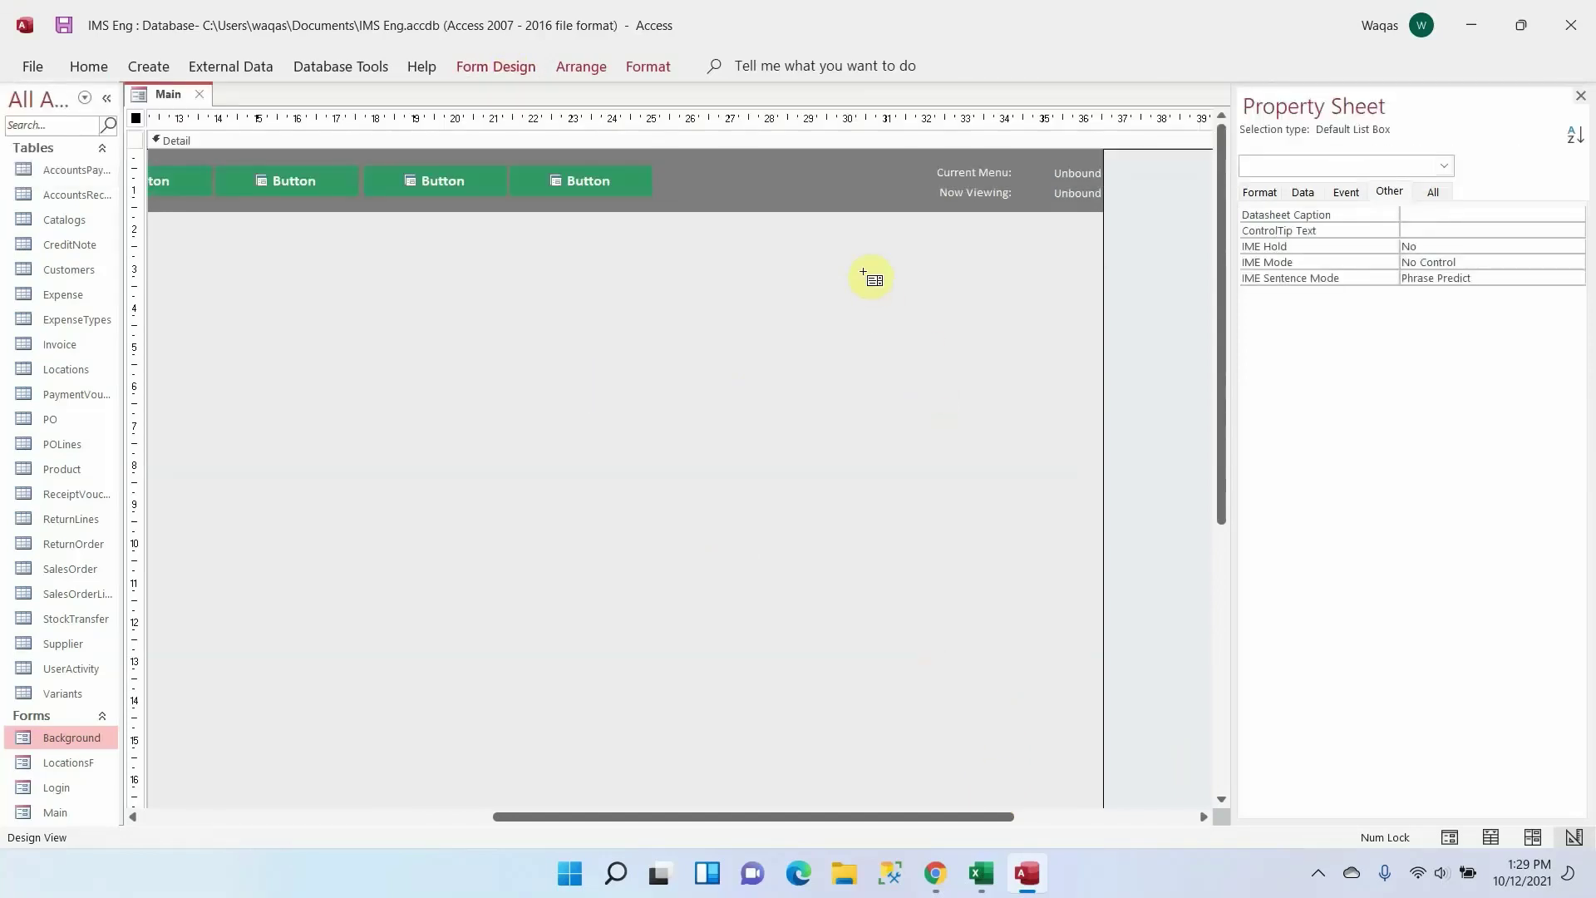
click(835, 283)
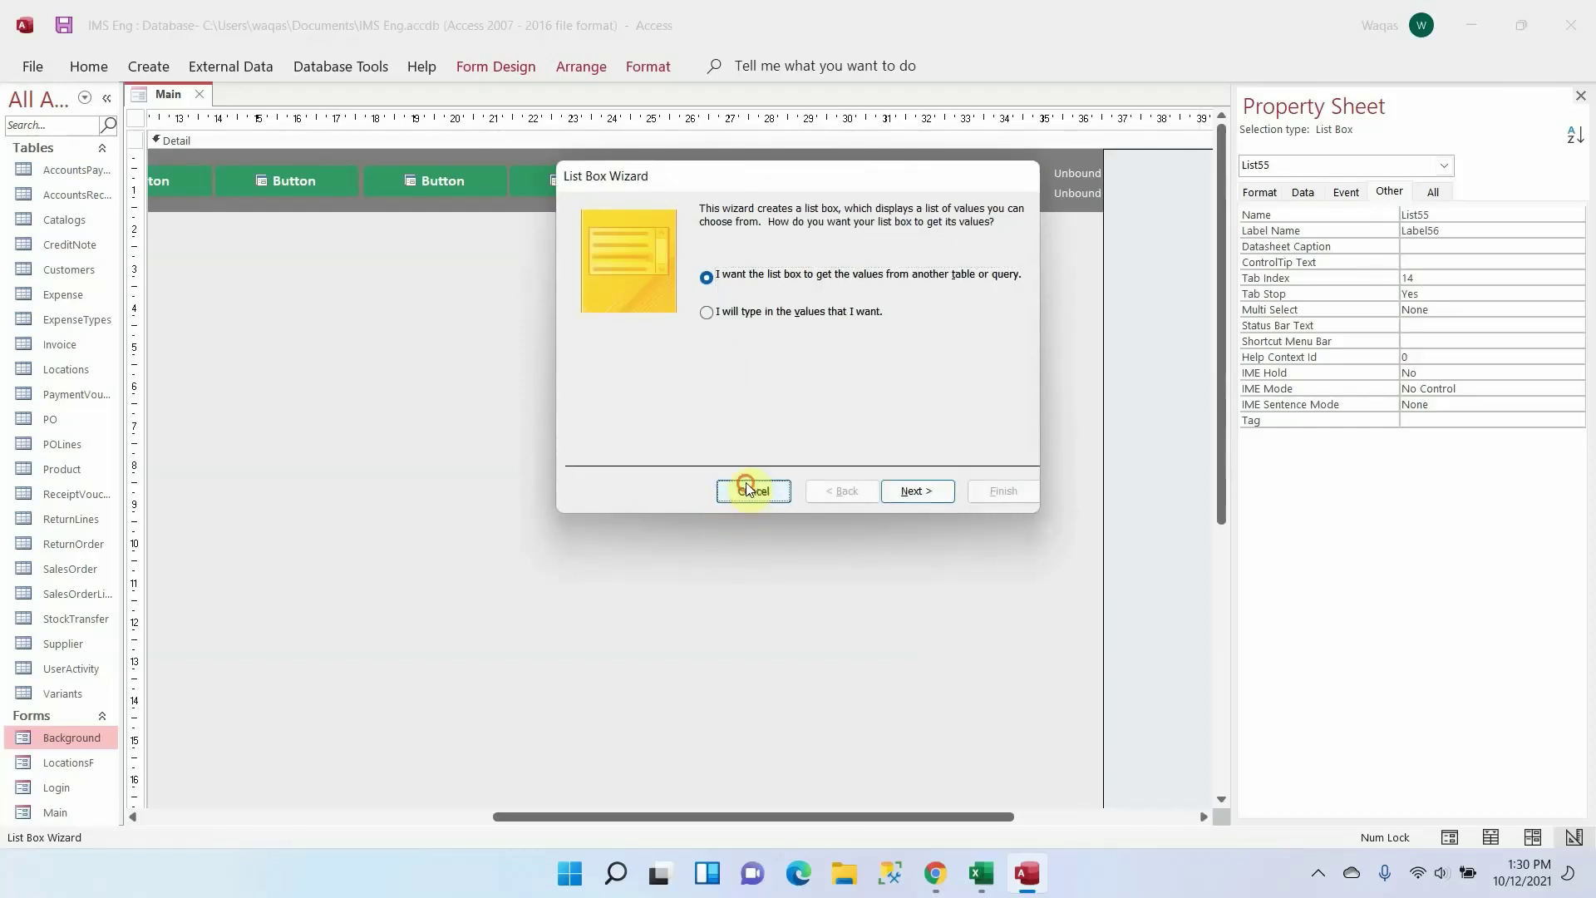
click(751, 491)
click(760, 288)
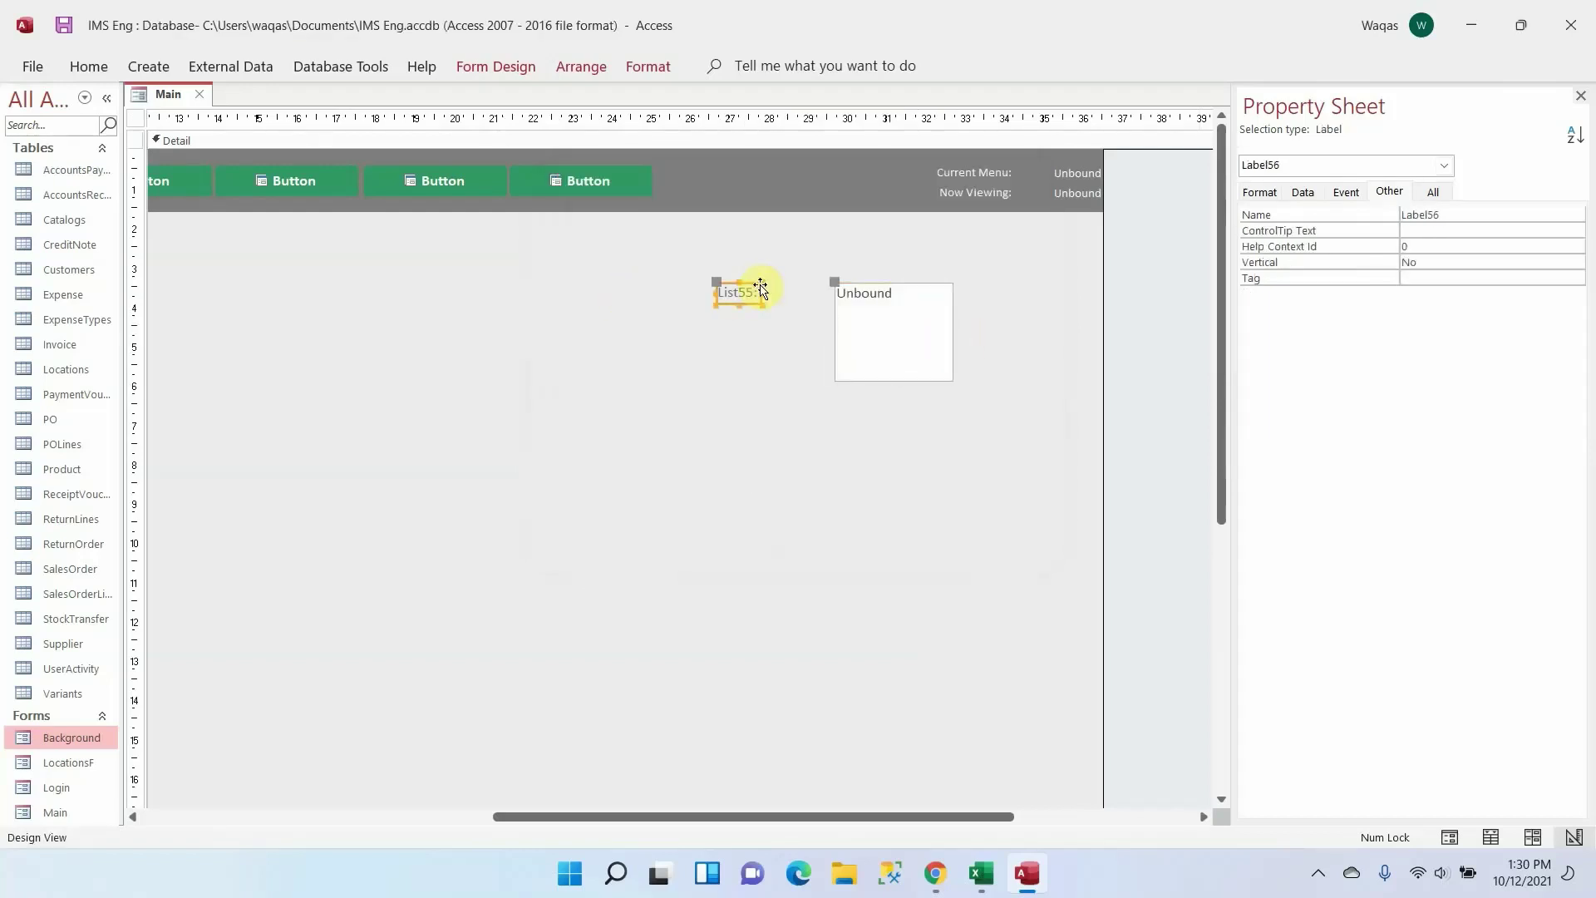
key(Delete)
Stretch the list box to the form's right edge and down to the bottom of the Detail section
click(937, 345)
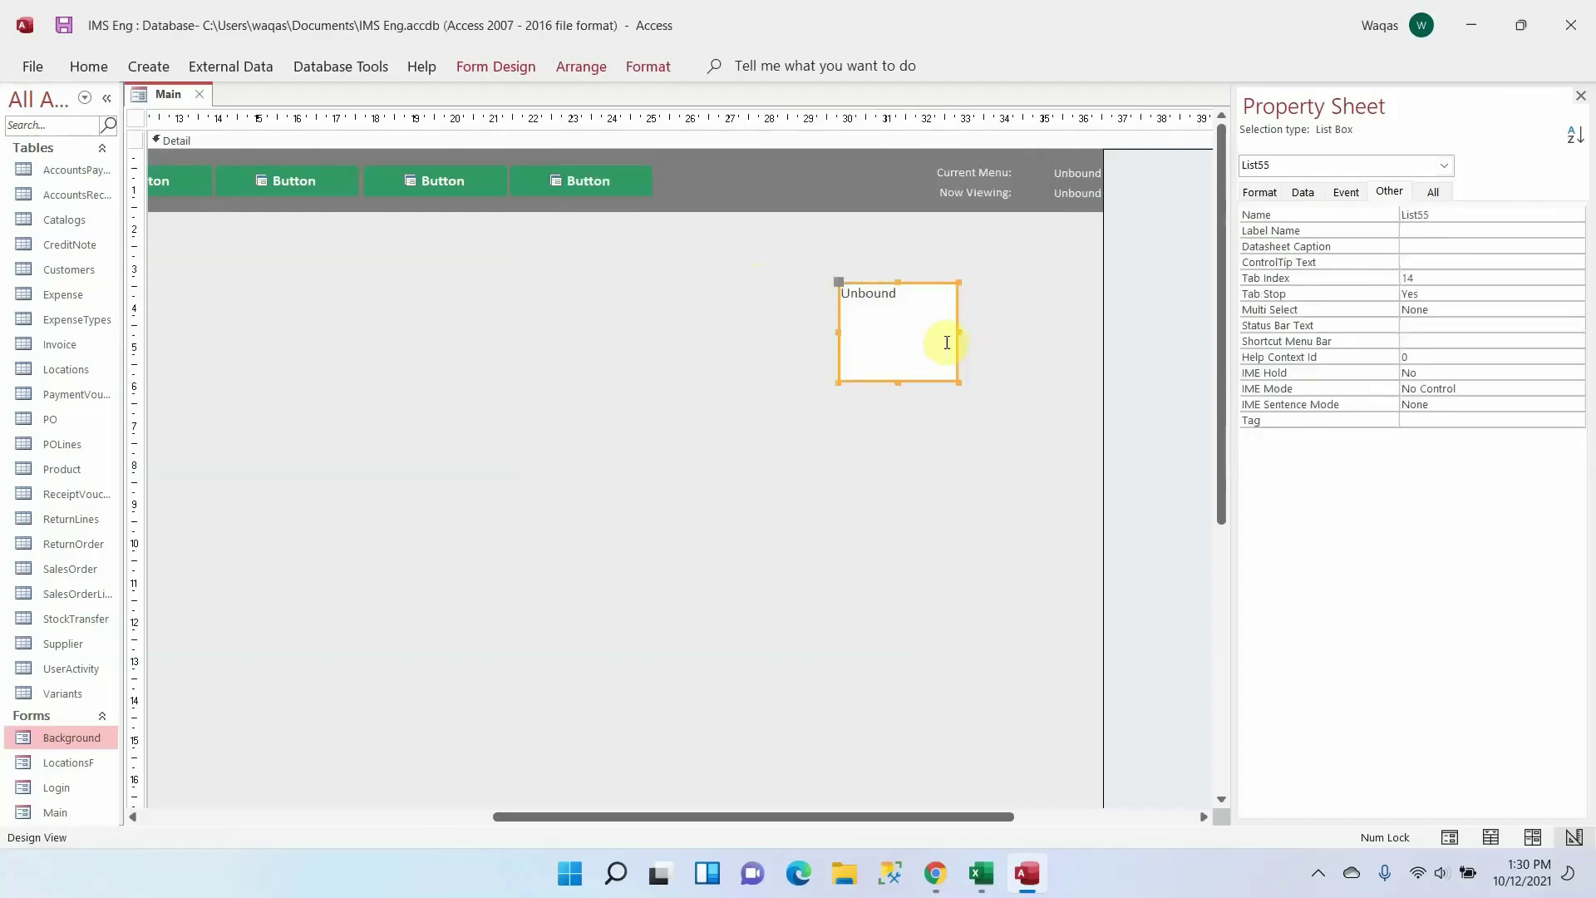
drag(957, 332, 1102, 334)
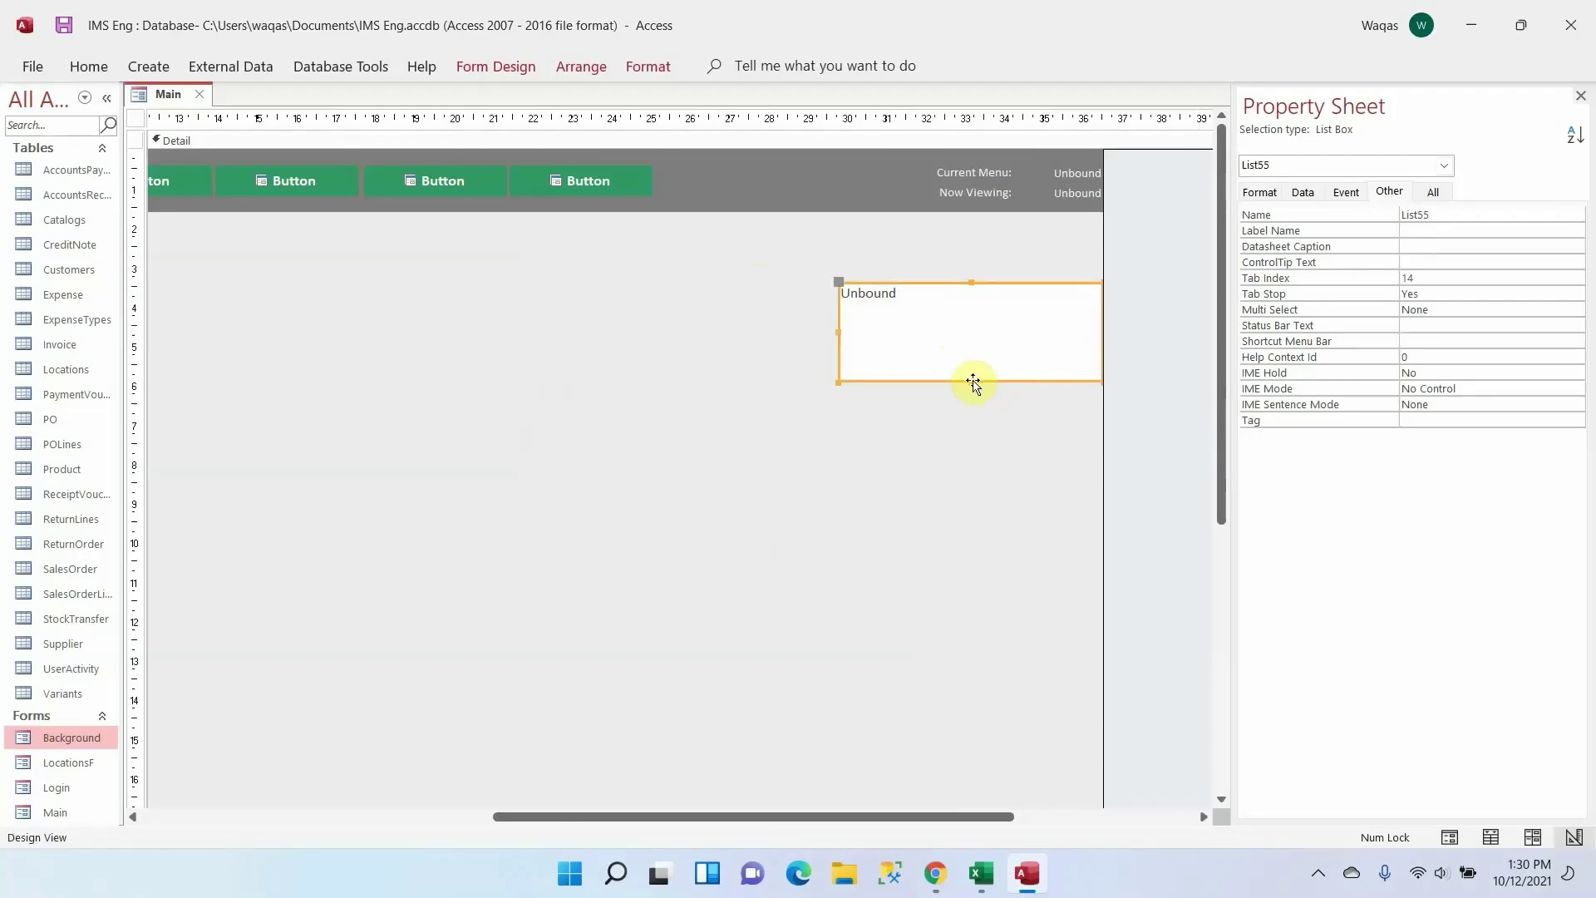
drag(969, 382, 986, 534)
scroll(1085, 615, up, 5)
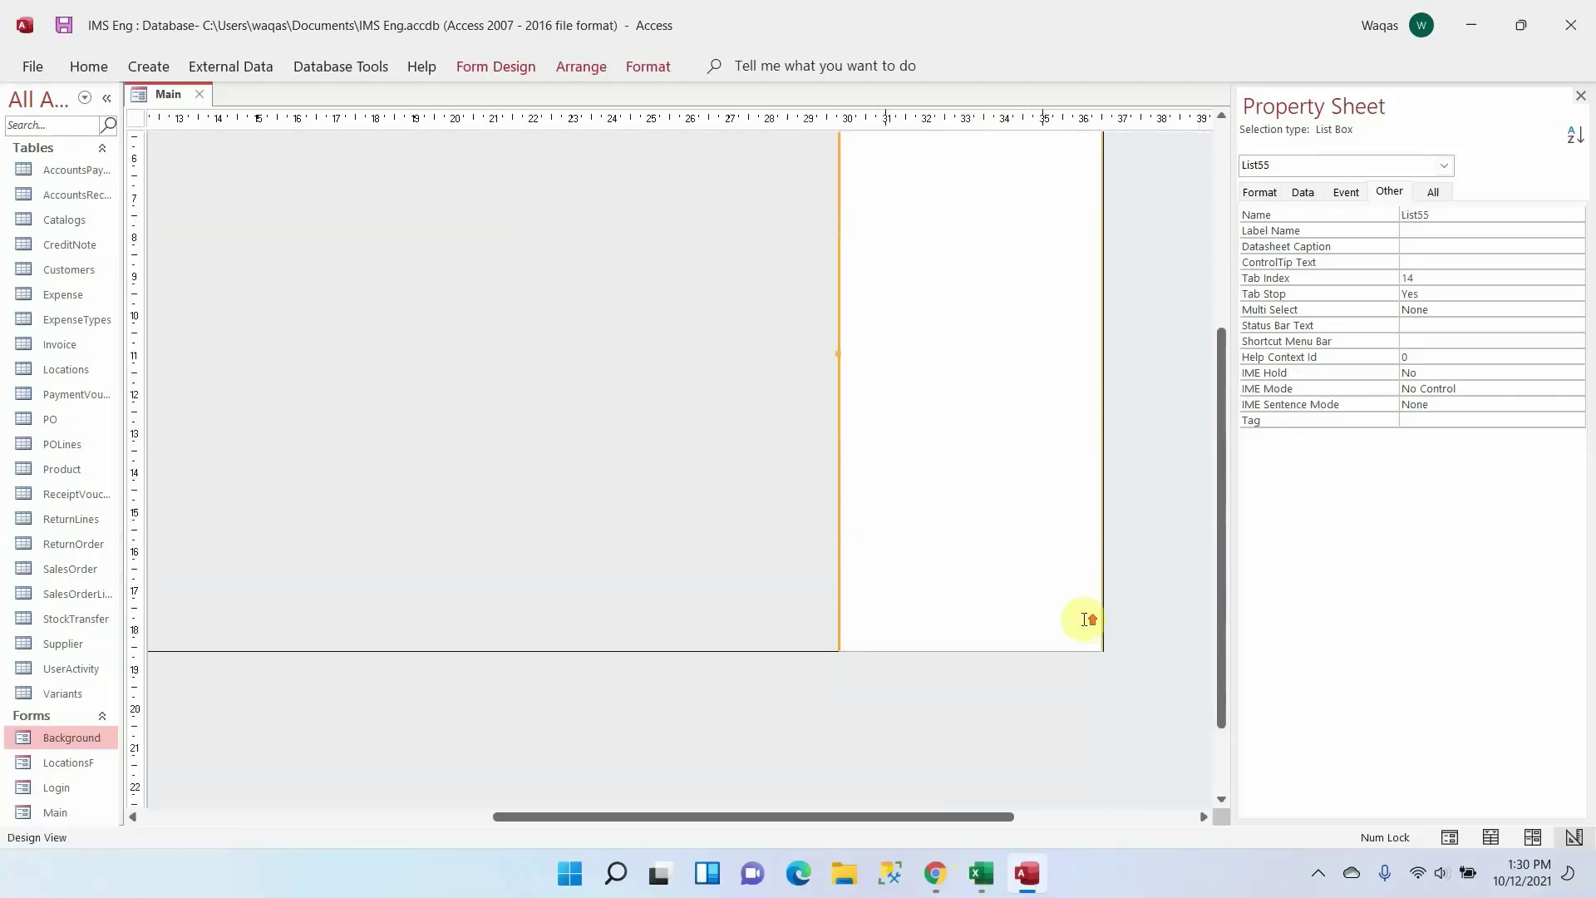
Give the list box black text and a transparent outline, and raise its upper edge slightly
click(673, 73)
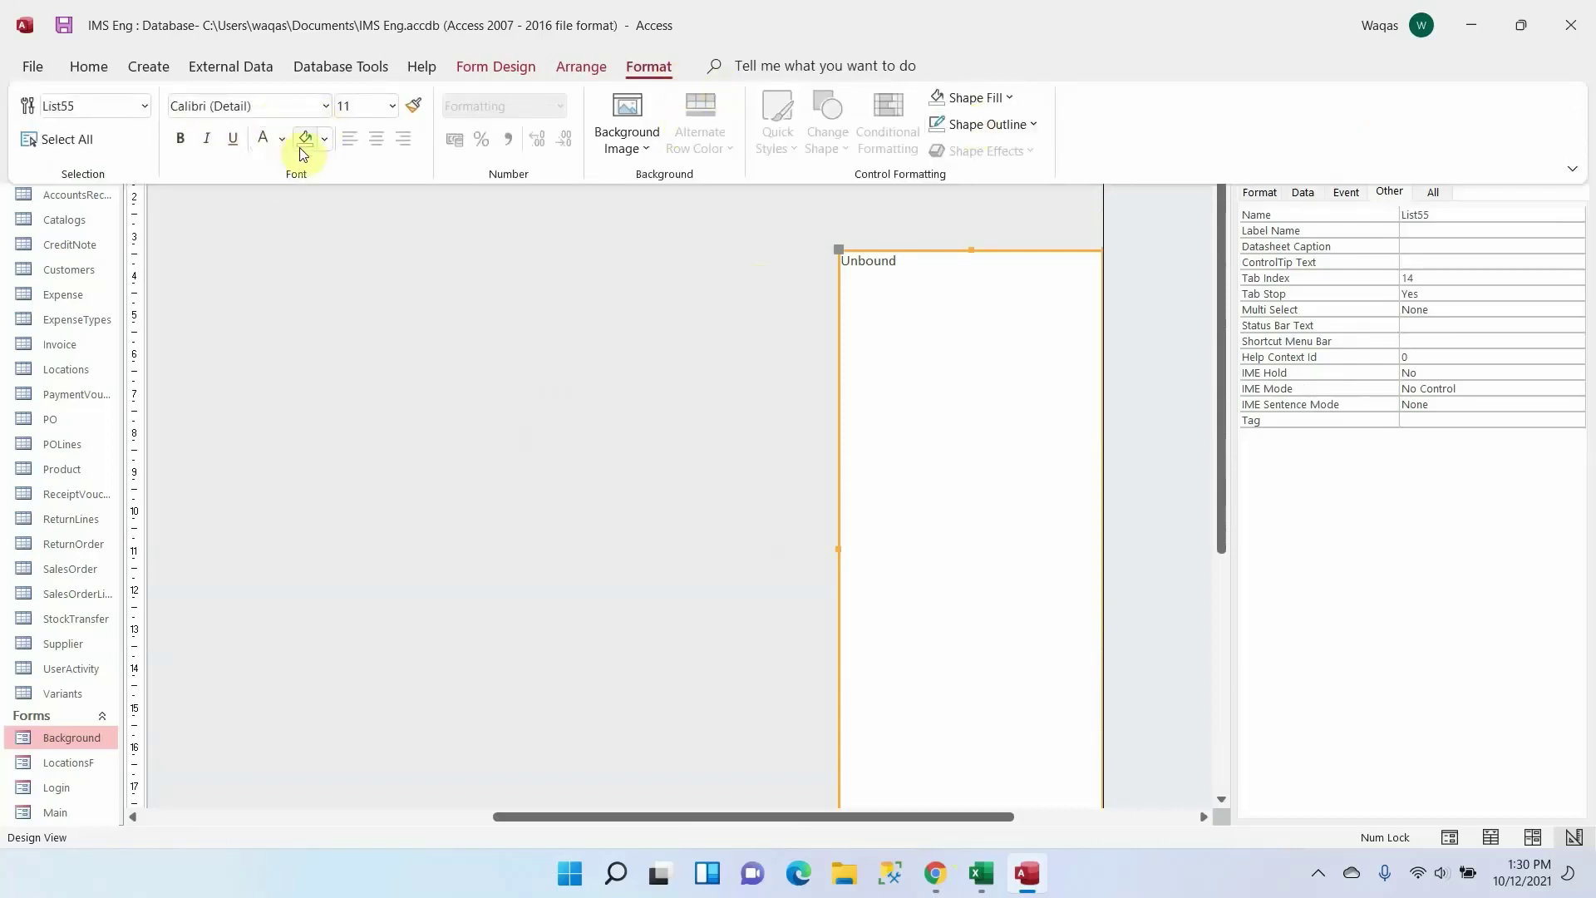
click(283, 141)
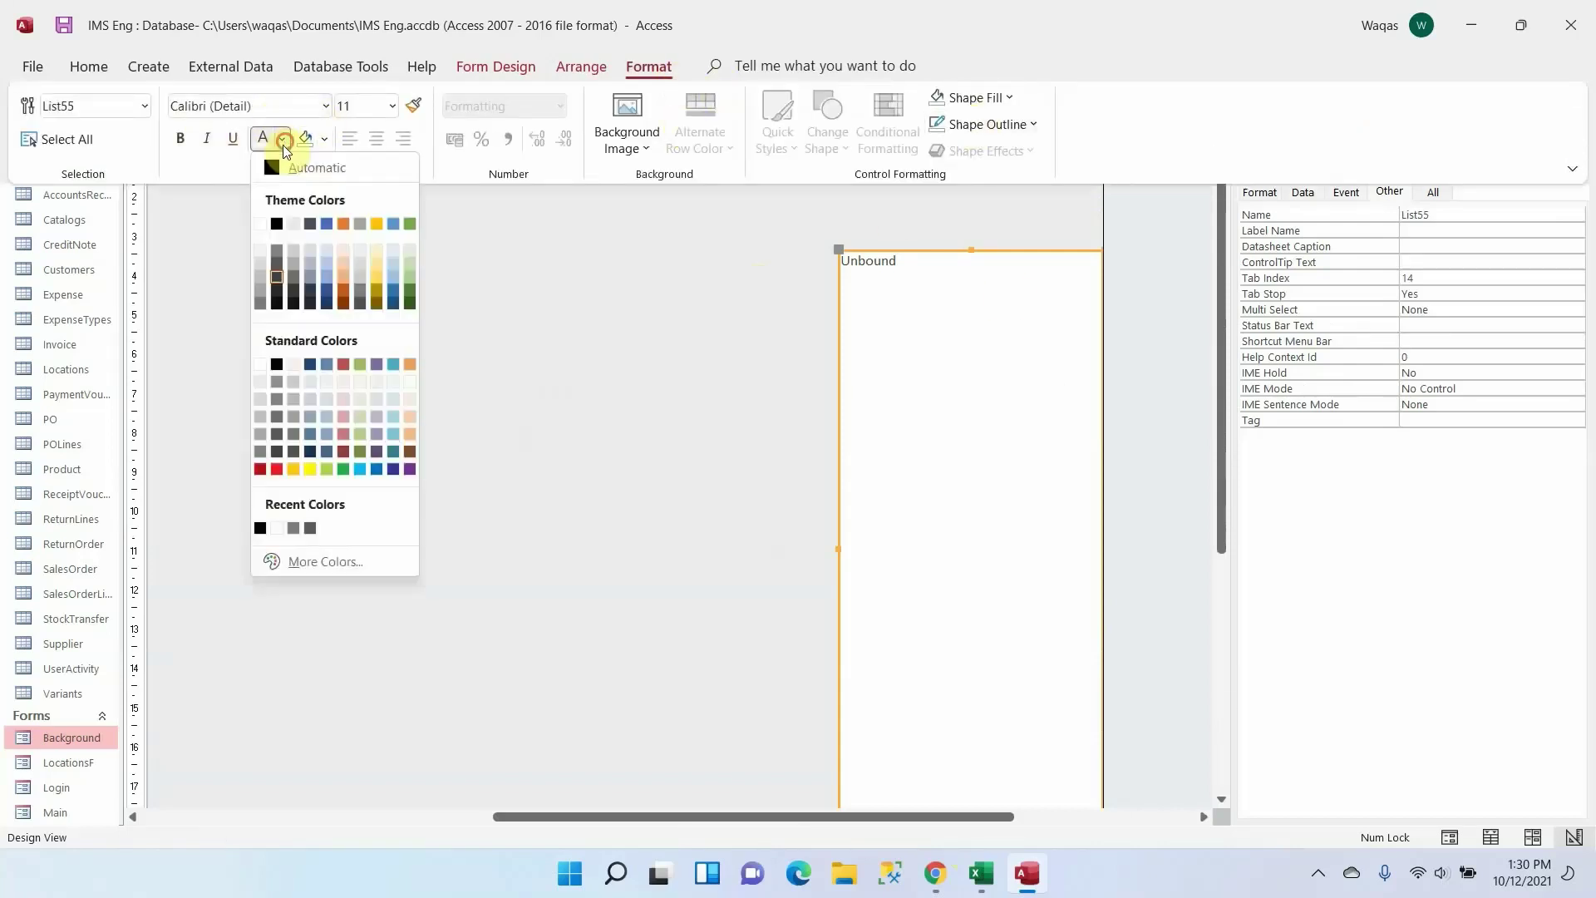
click(276, 225)
click(1004, 124)
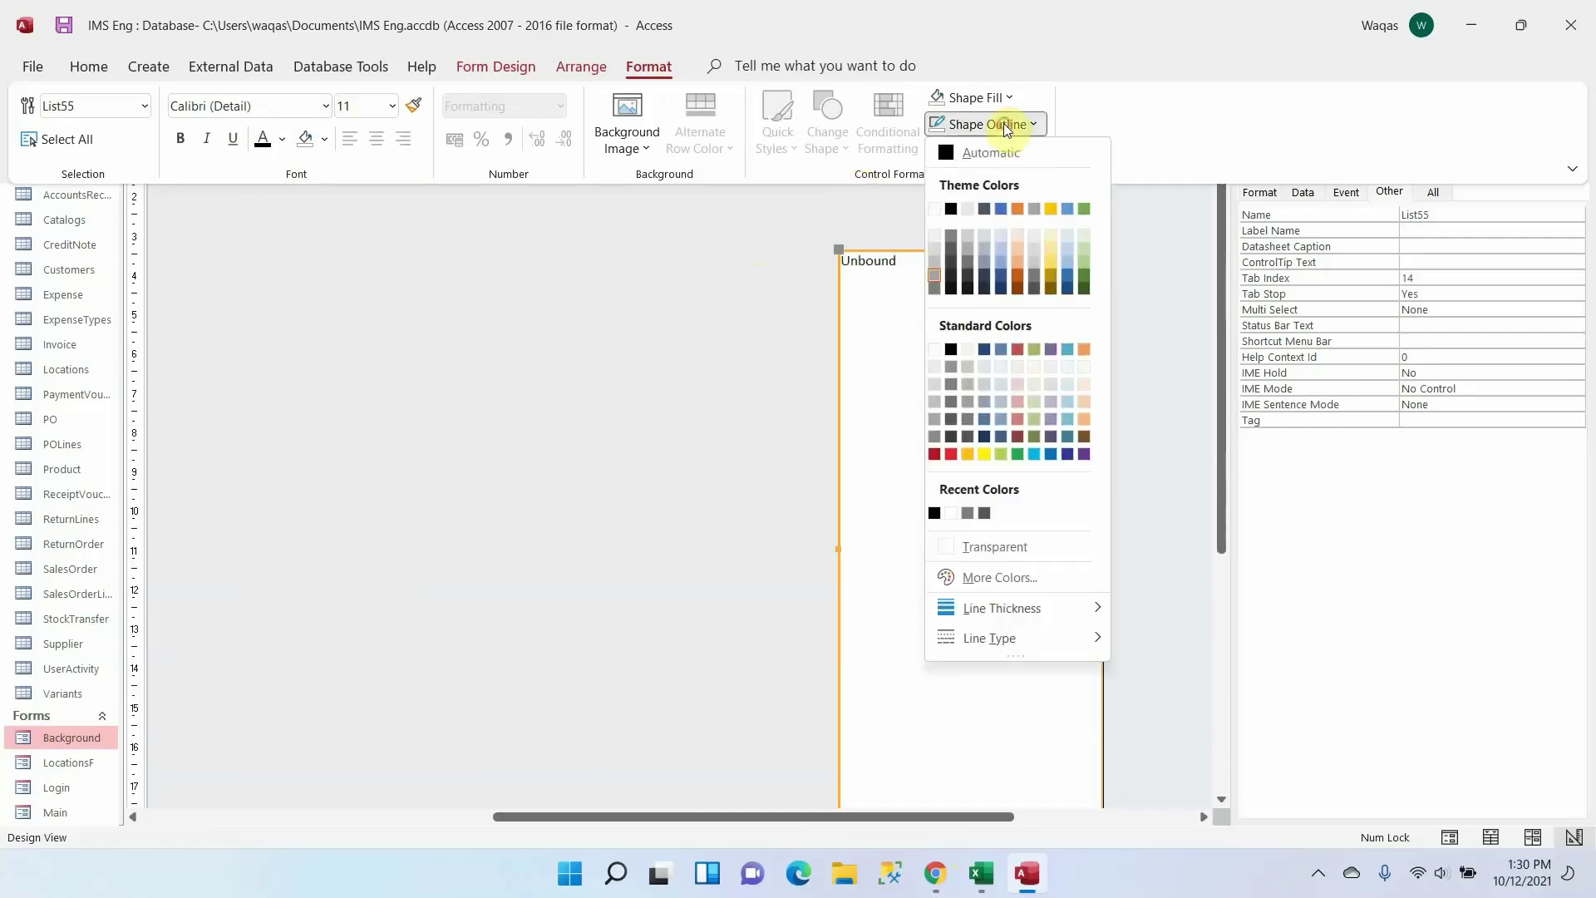
click(1009, 552)
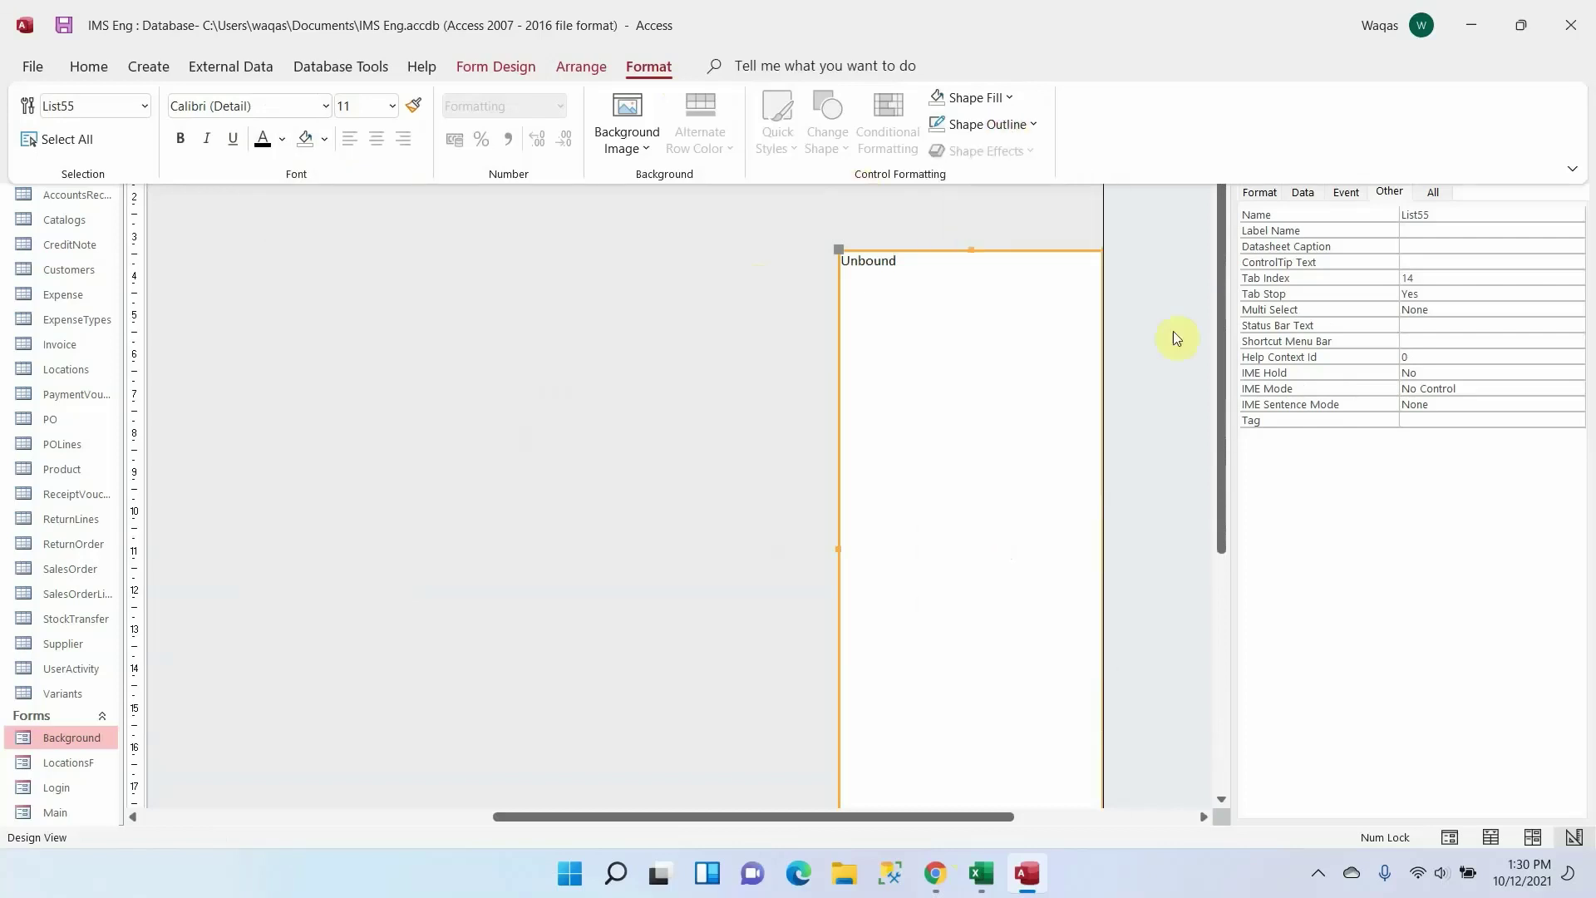
click(1171, 311)
click(1015, 287)
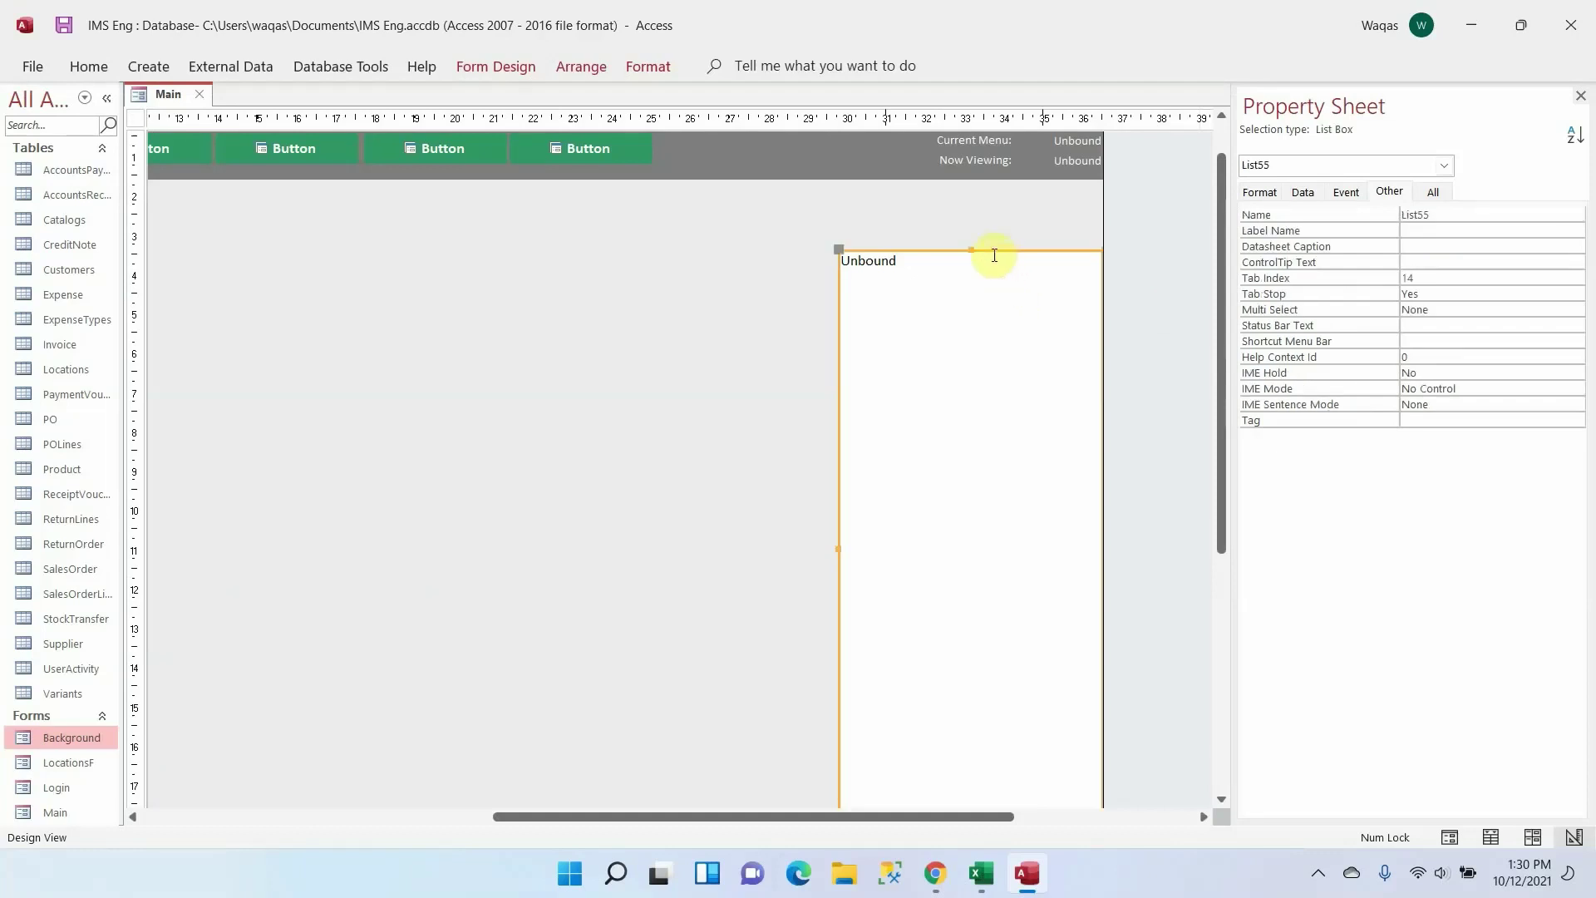
drag(971, 249, 969, 238)
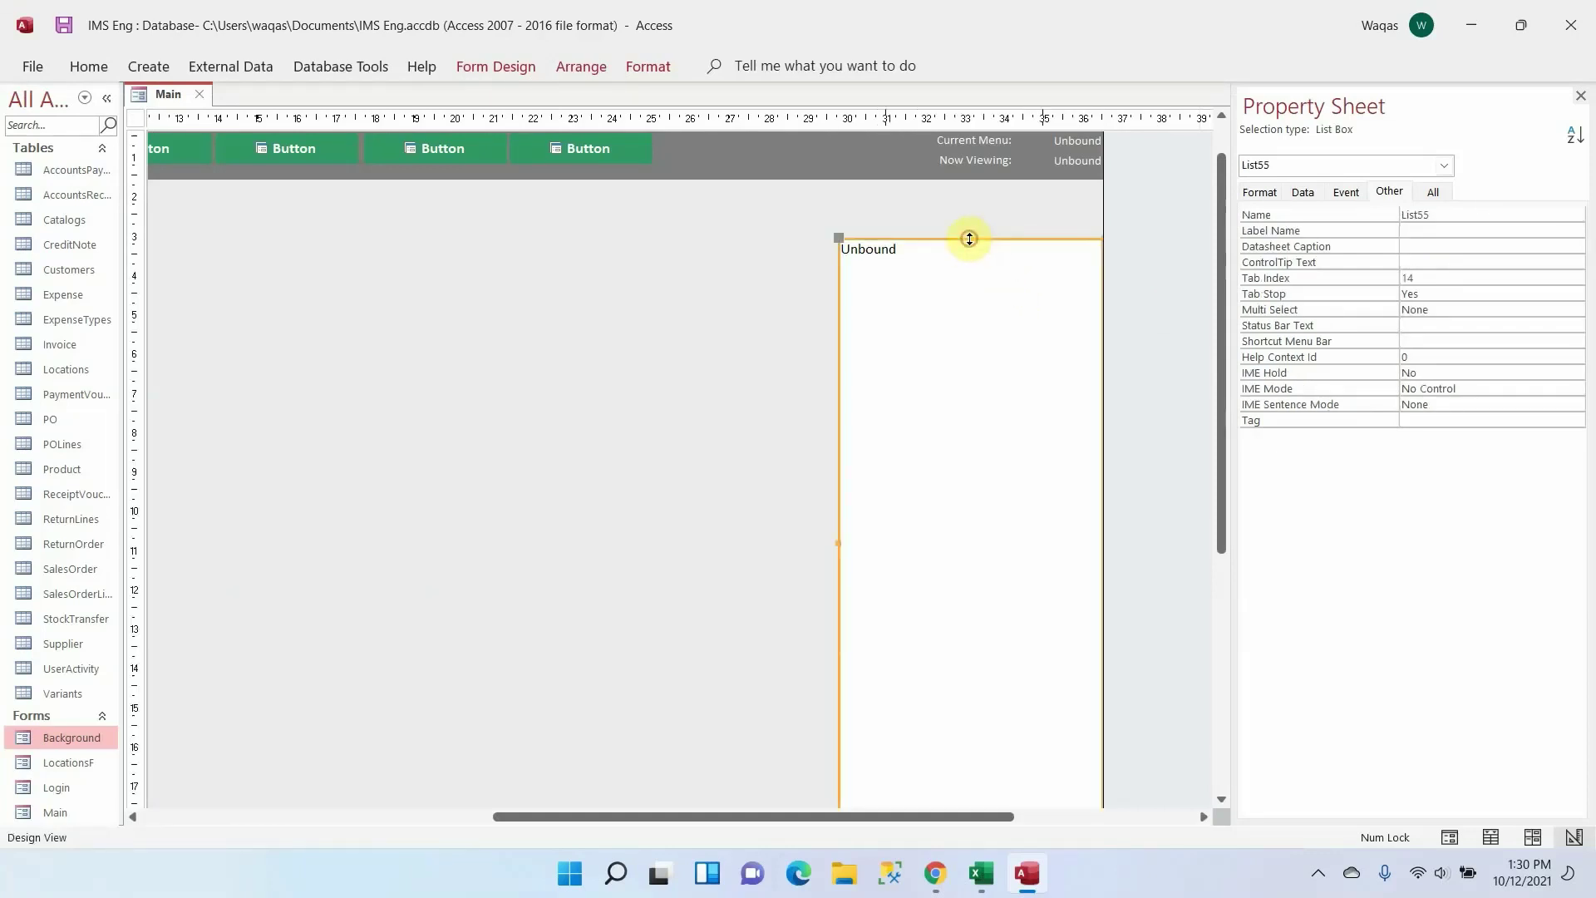
Duplicate the Current Menu text box with its label and place the copy just above the list box
click(1041, 139)
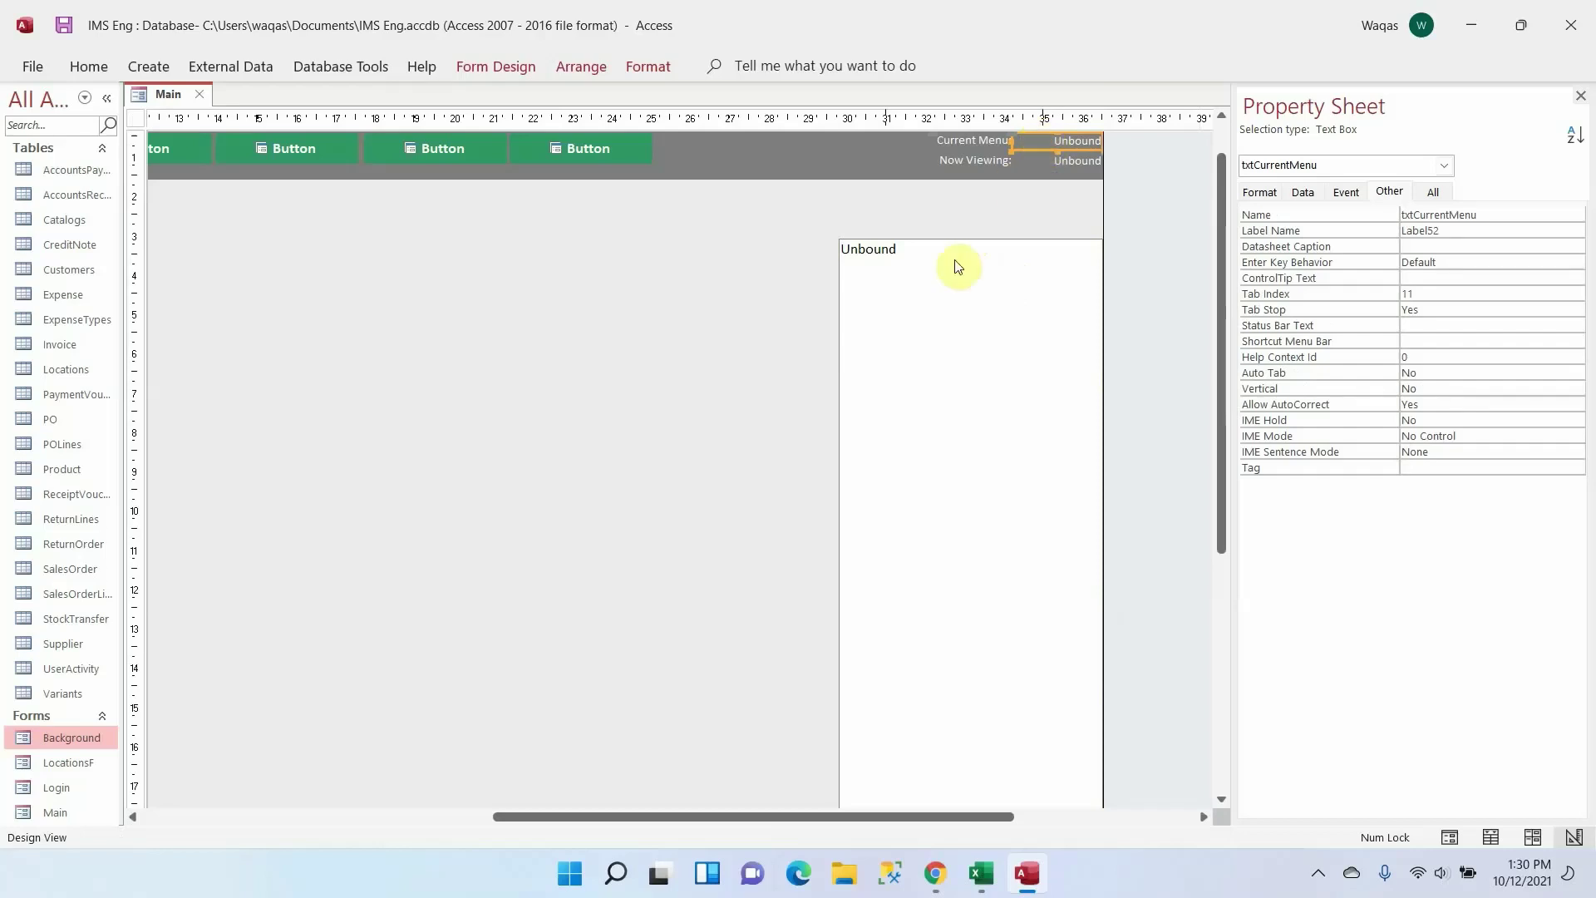
key(ctrl+v)
drag(1044, 178, 840, 199)
Make the text of the copied label and text box black and left-aligned
click(89, 66)
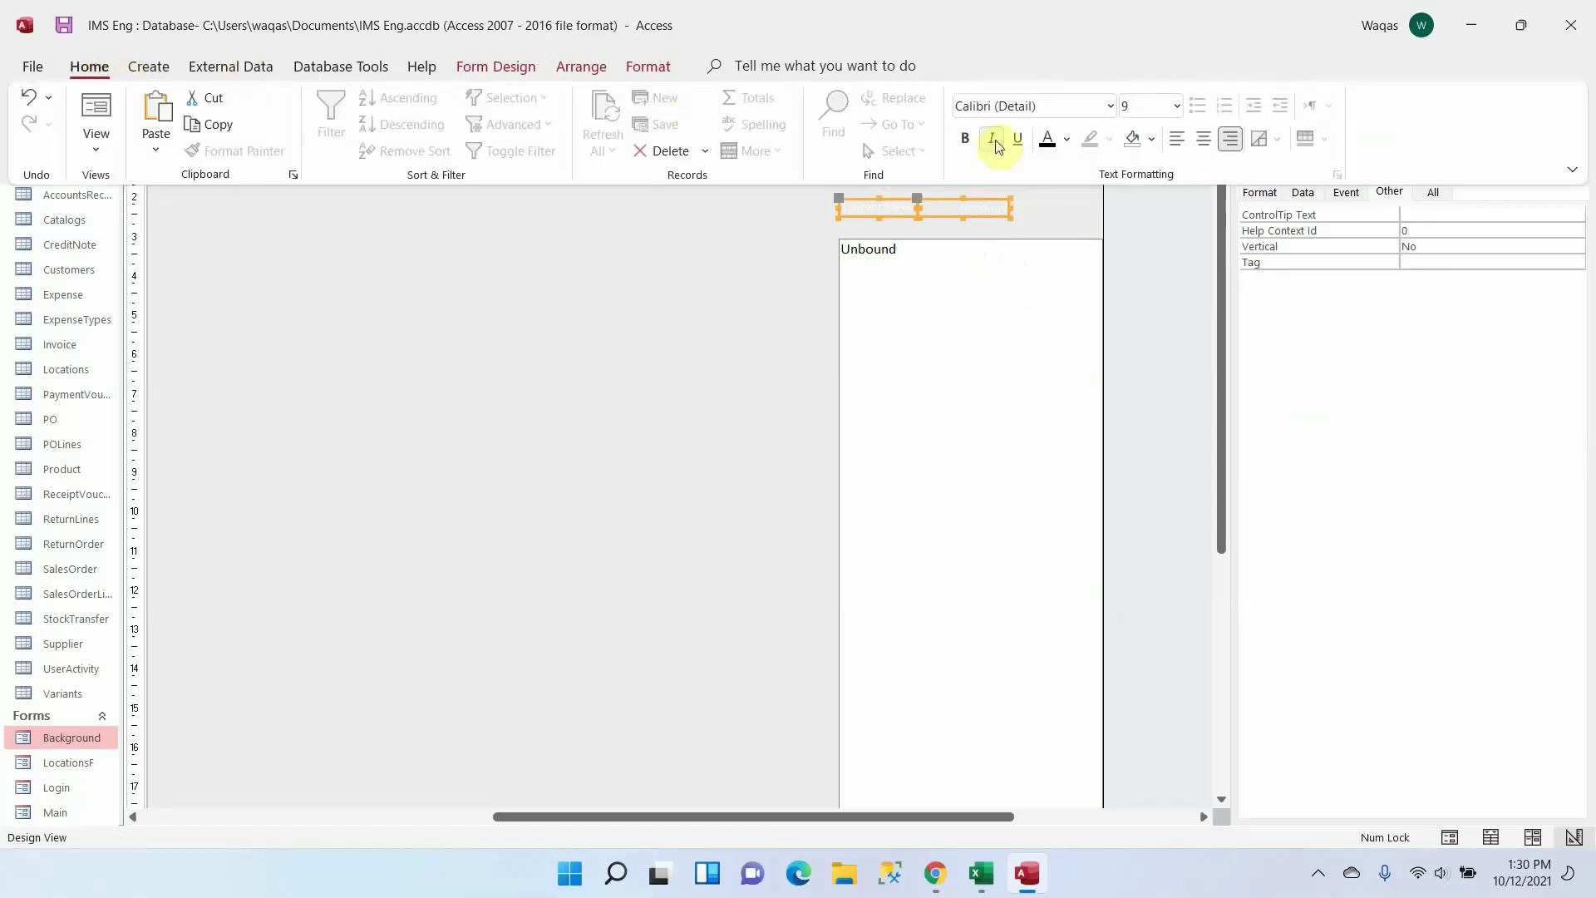
click(1066, 139)
click(1062, 223)
click(1050, 191)
drag(1055, 218, 788, 182)
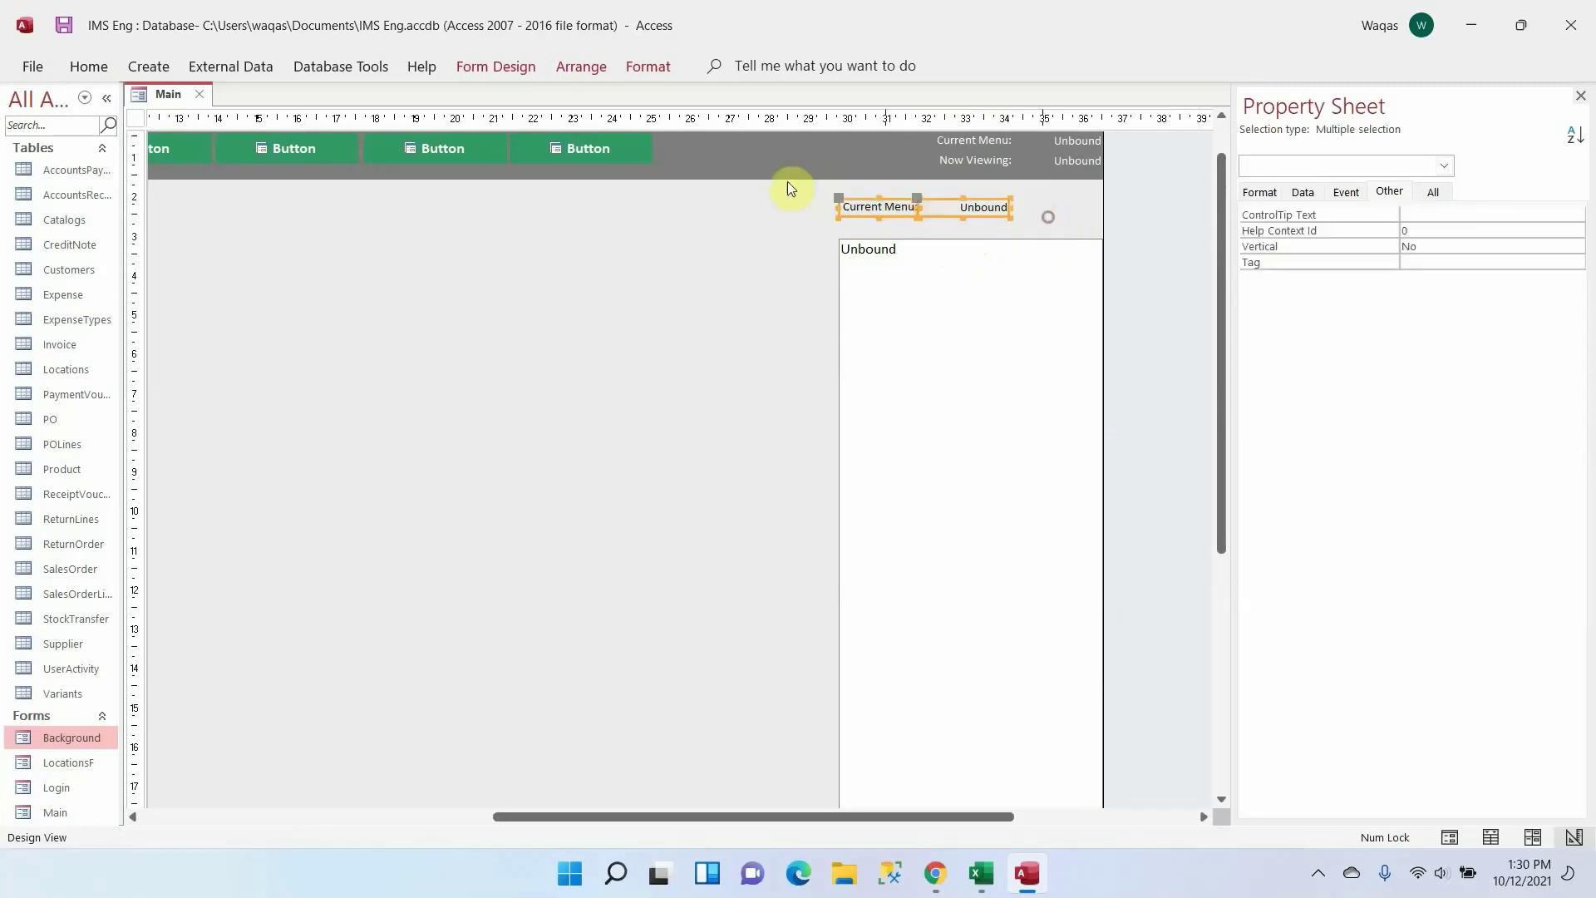
click(89, 67)
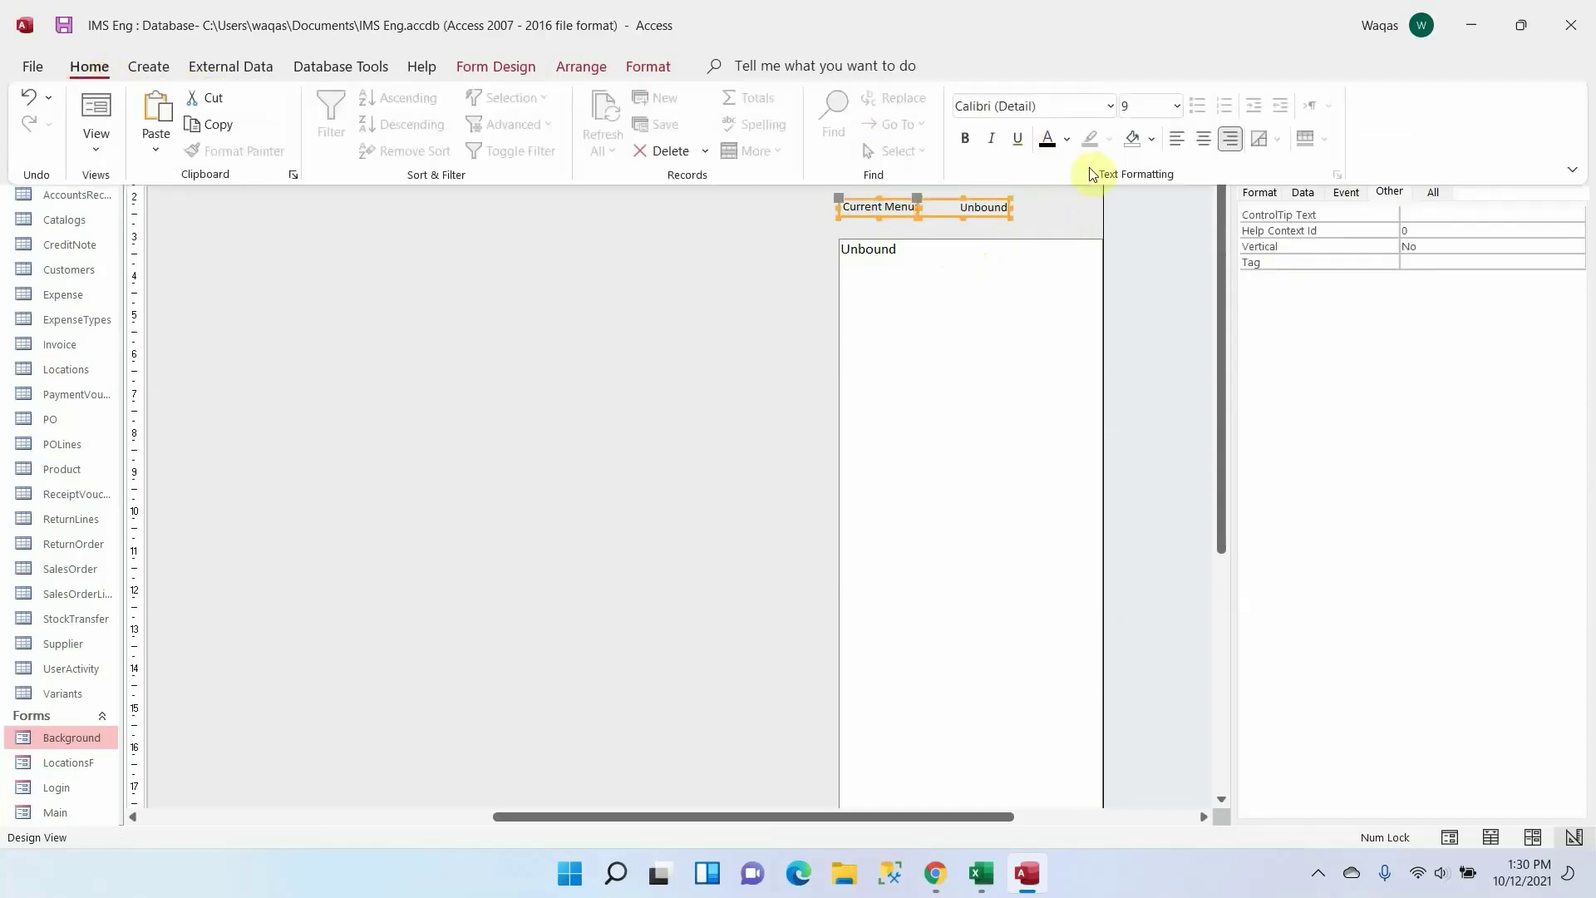
click(1176, 138)
Remove the colon from the copied label's caption and place the label directly above its text box
click(904, 209)
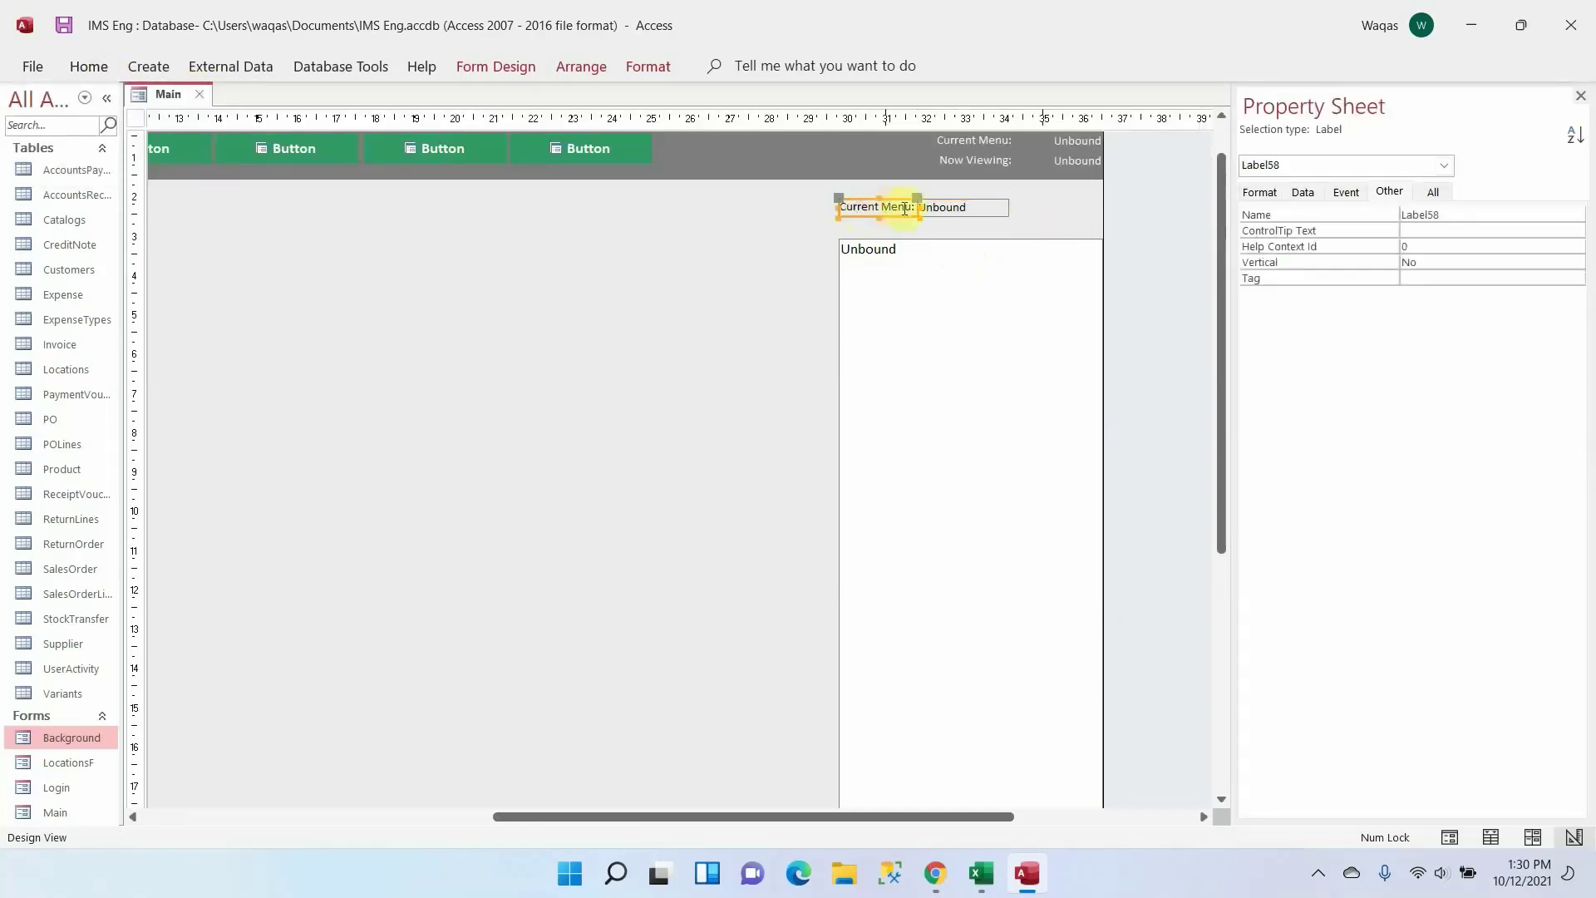
click(921, 206)
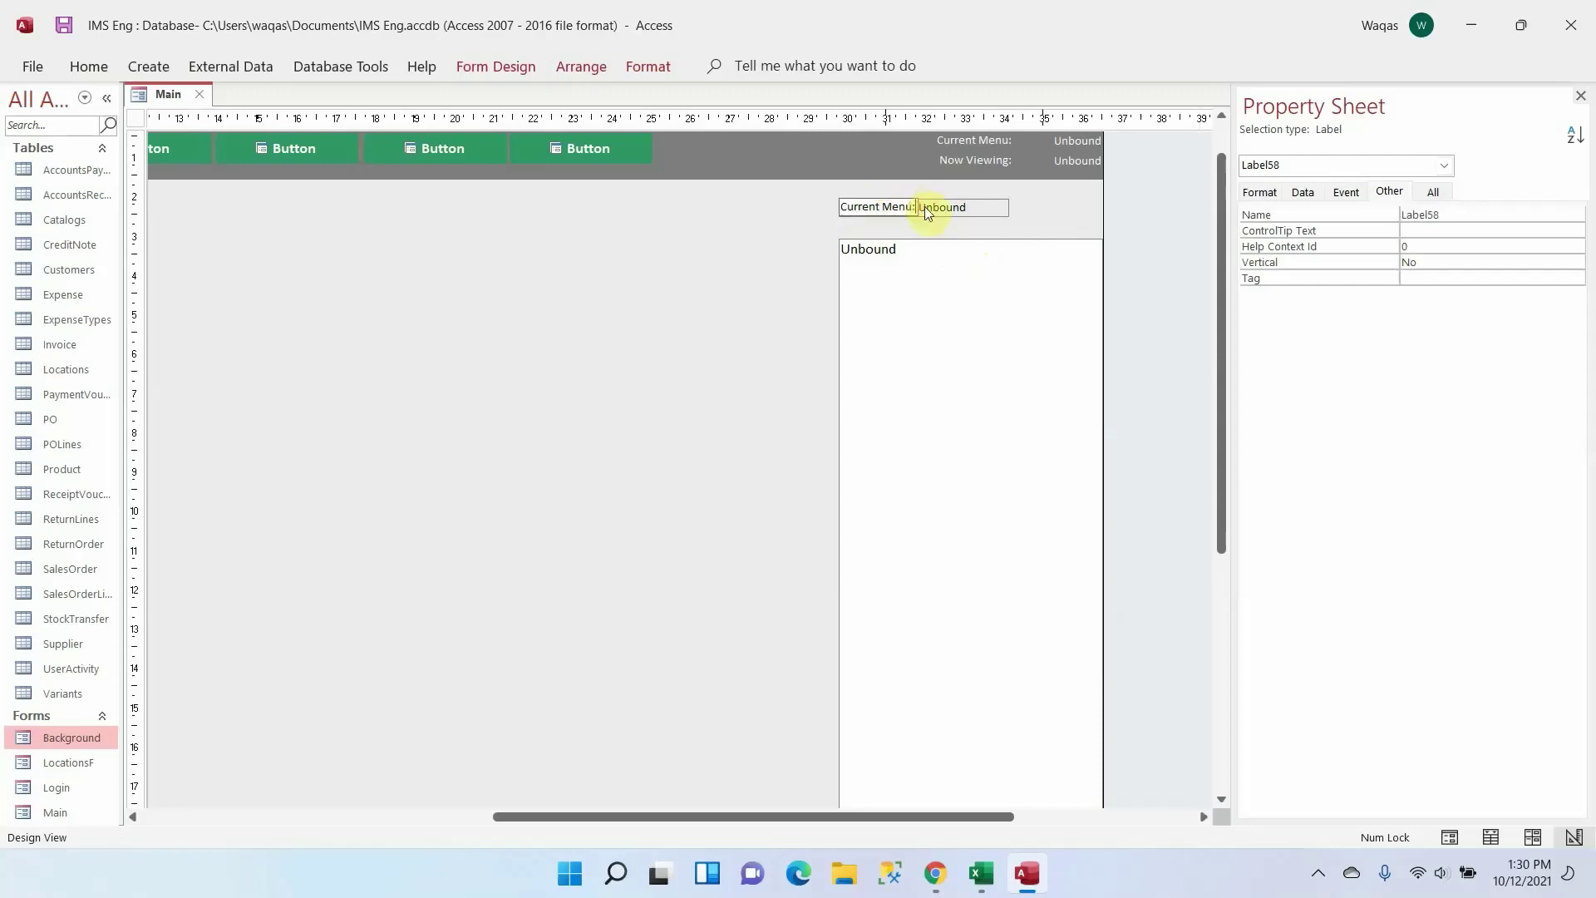
key(Return)
drag(841, 198, 917, 180)
drag(1035, 192, 878, 215)
Widen the copied text box above the list box so it reaches the form's right edge
click(1013, 215)
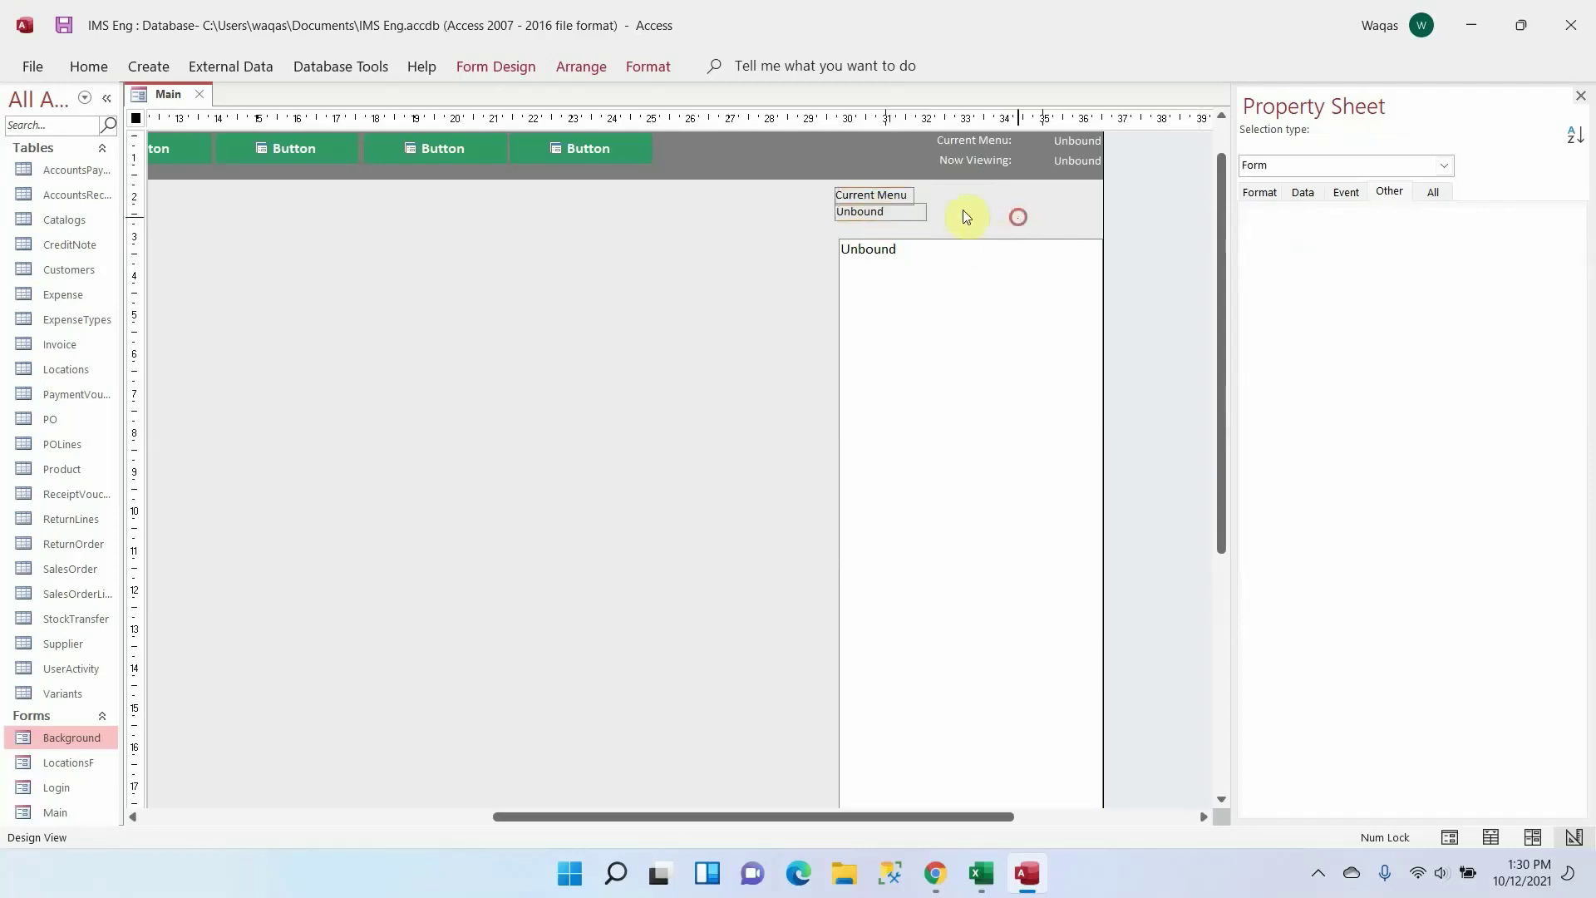
click(925, 212)
drag(1001, 208, 1101, 203)
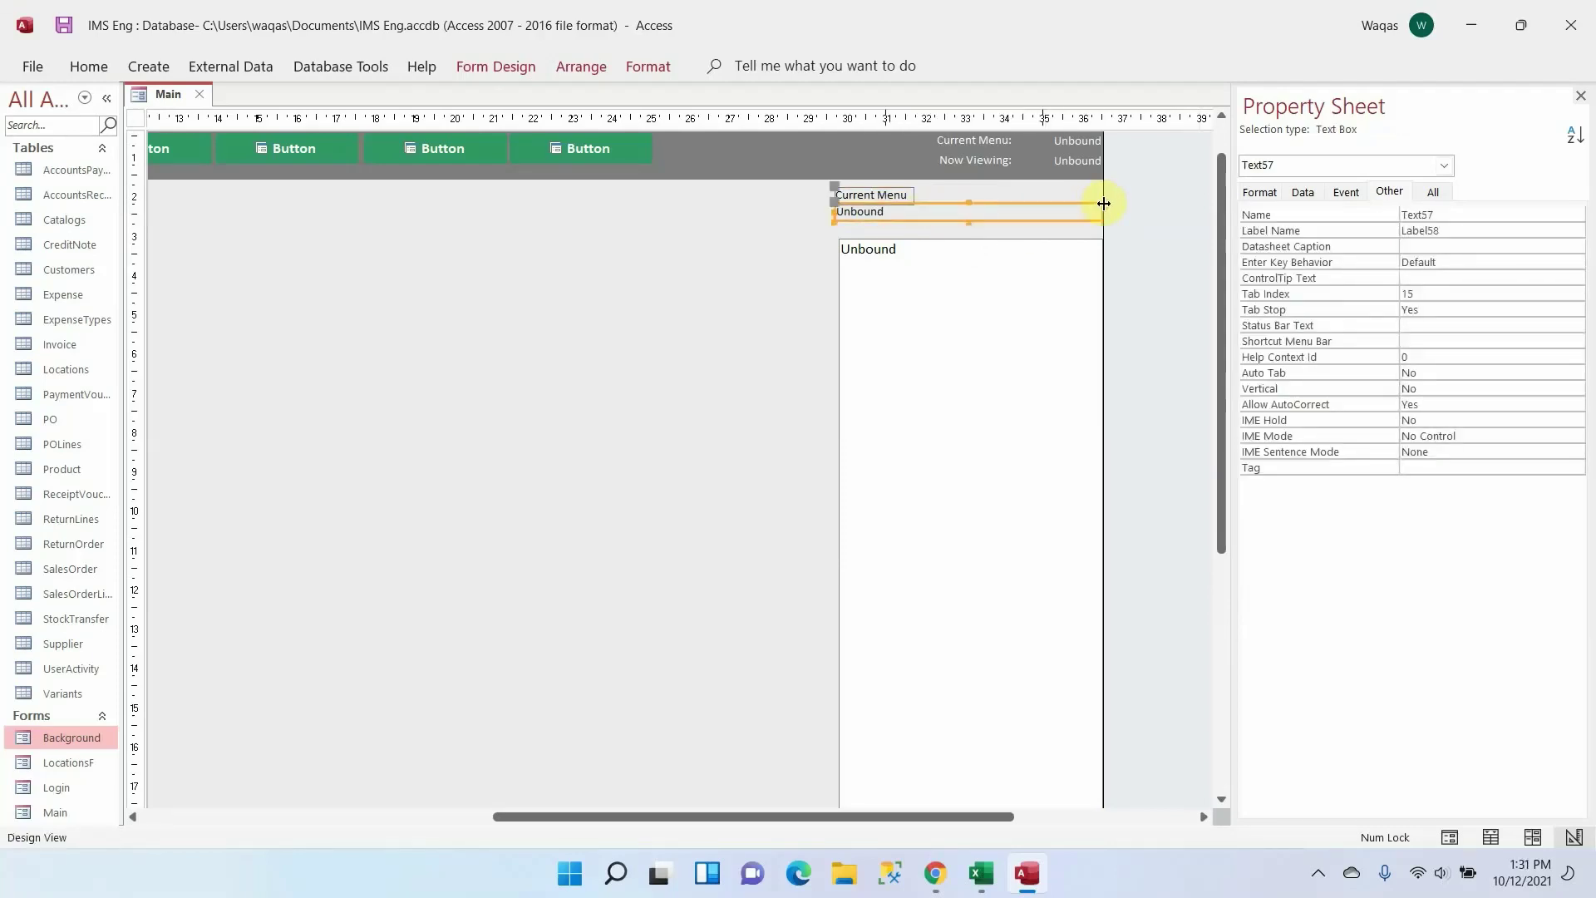
Set the height of the text box above the list box to 0.6 cm and its top margin to 0.06 cm
click(1259, 191)
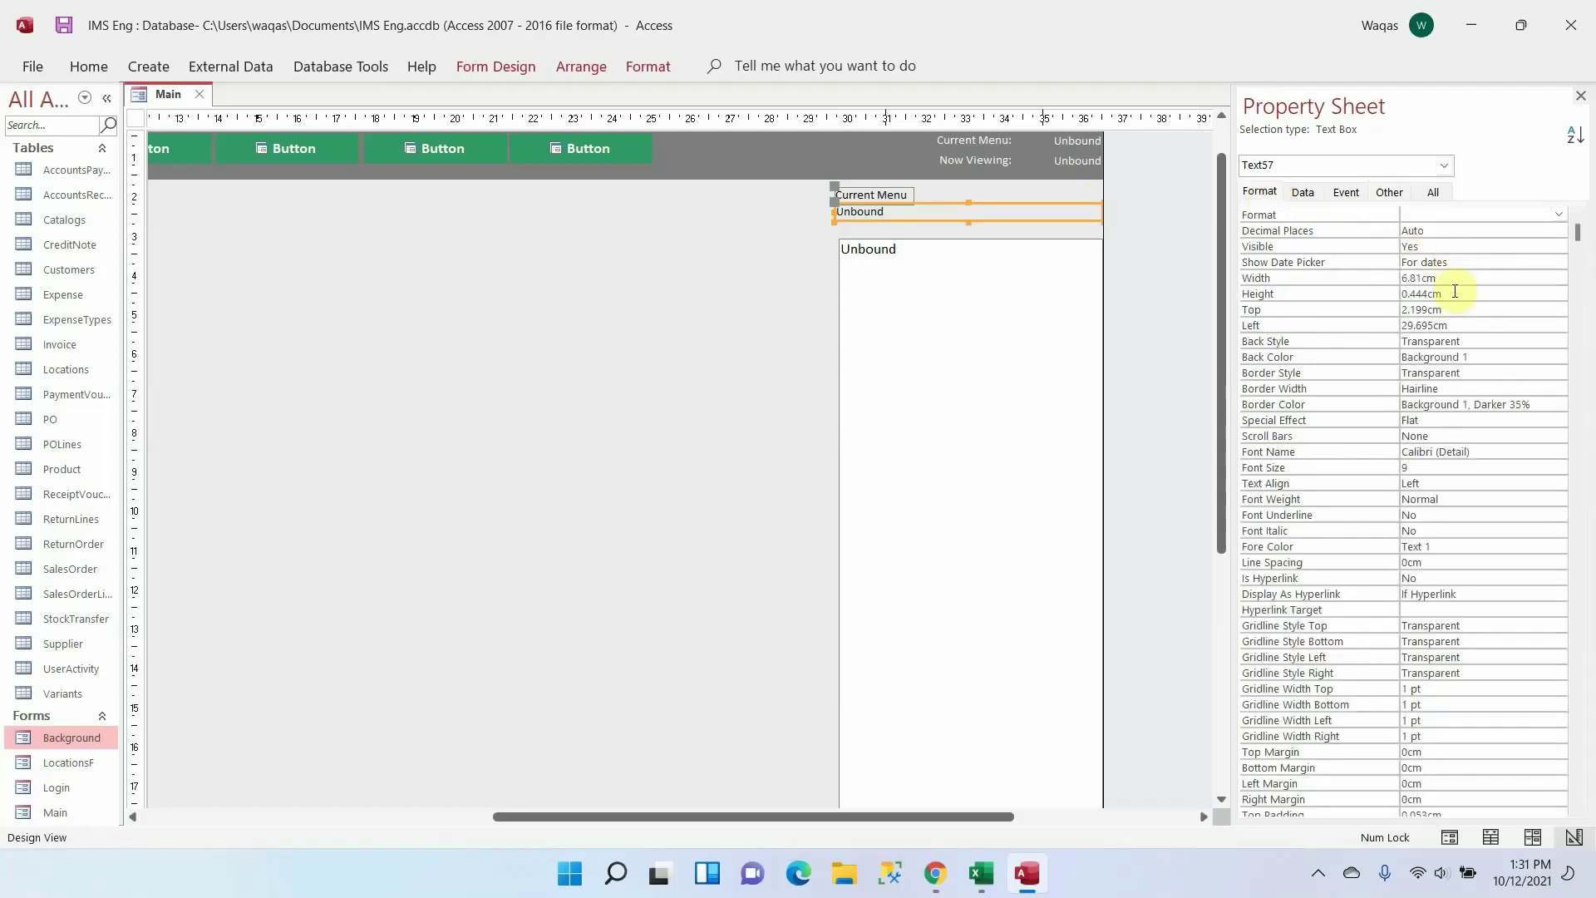
click(1257, 293)
text(0)
text(.06)
key(BackSpace)
key(BackSpace)
text(6)
key(Return)
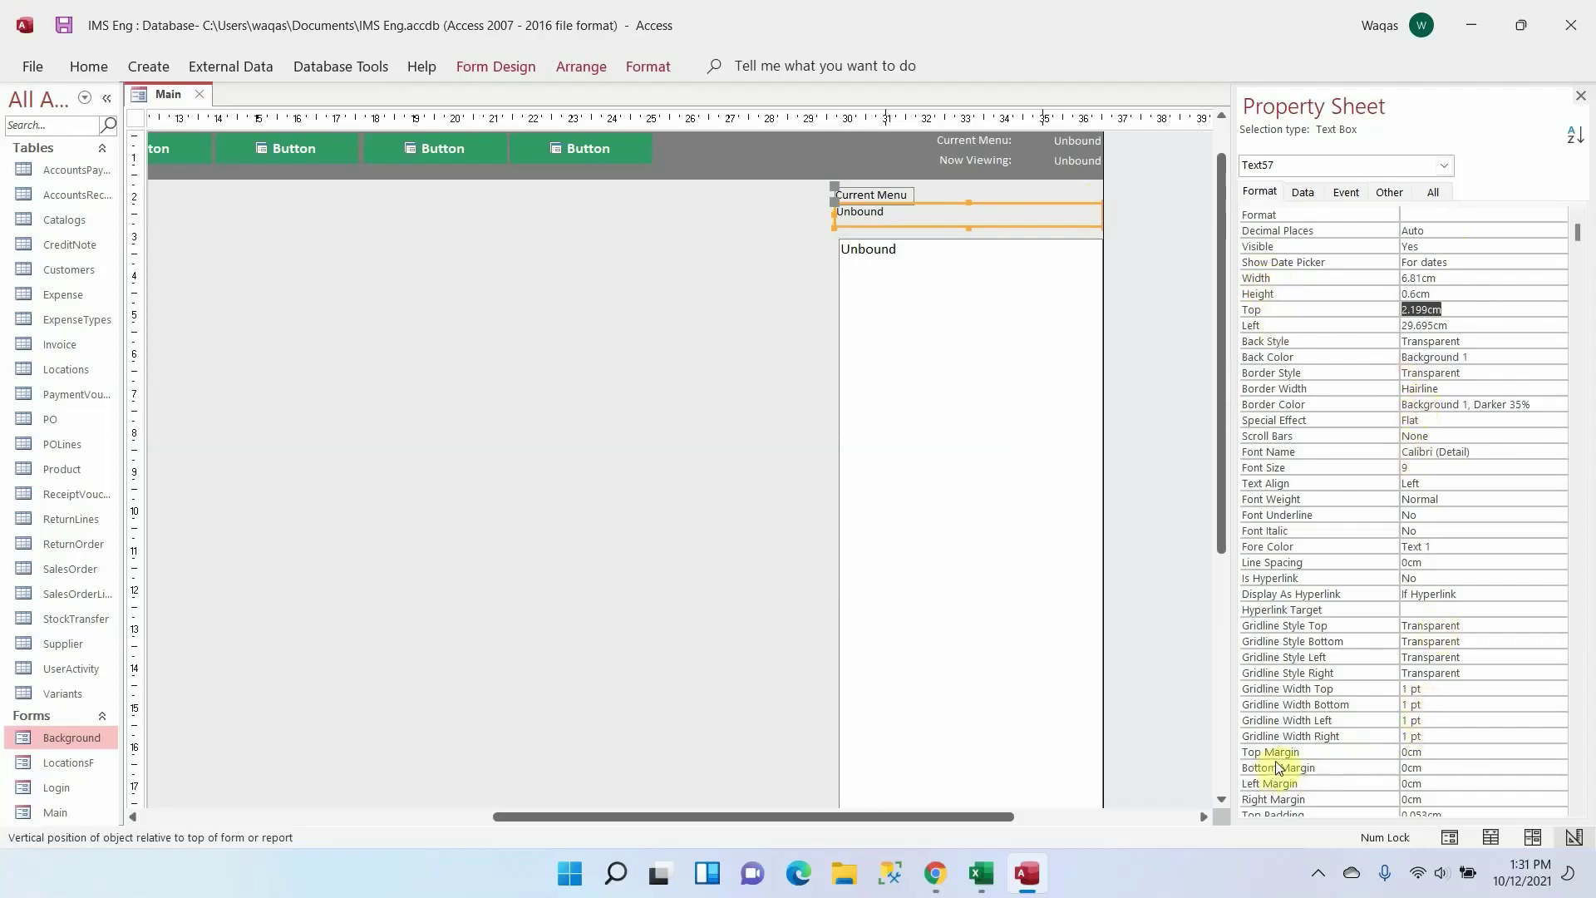
click(1529, 749)
text(0.06)
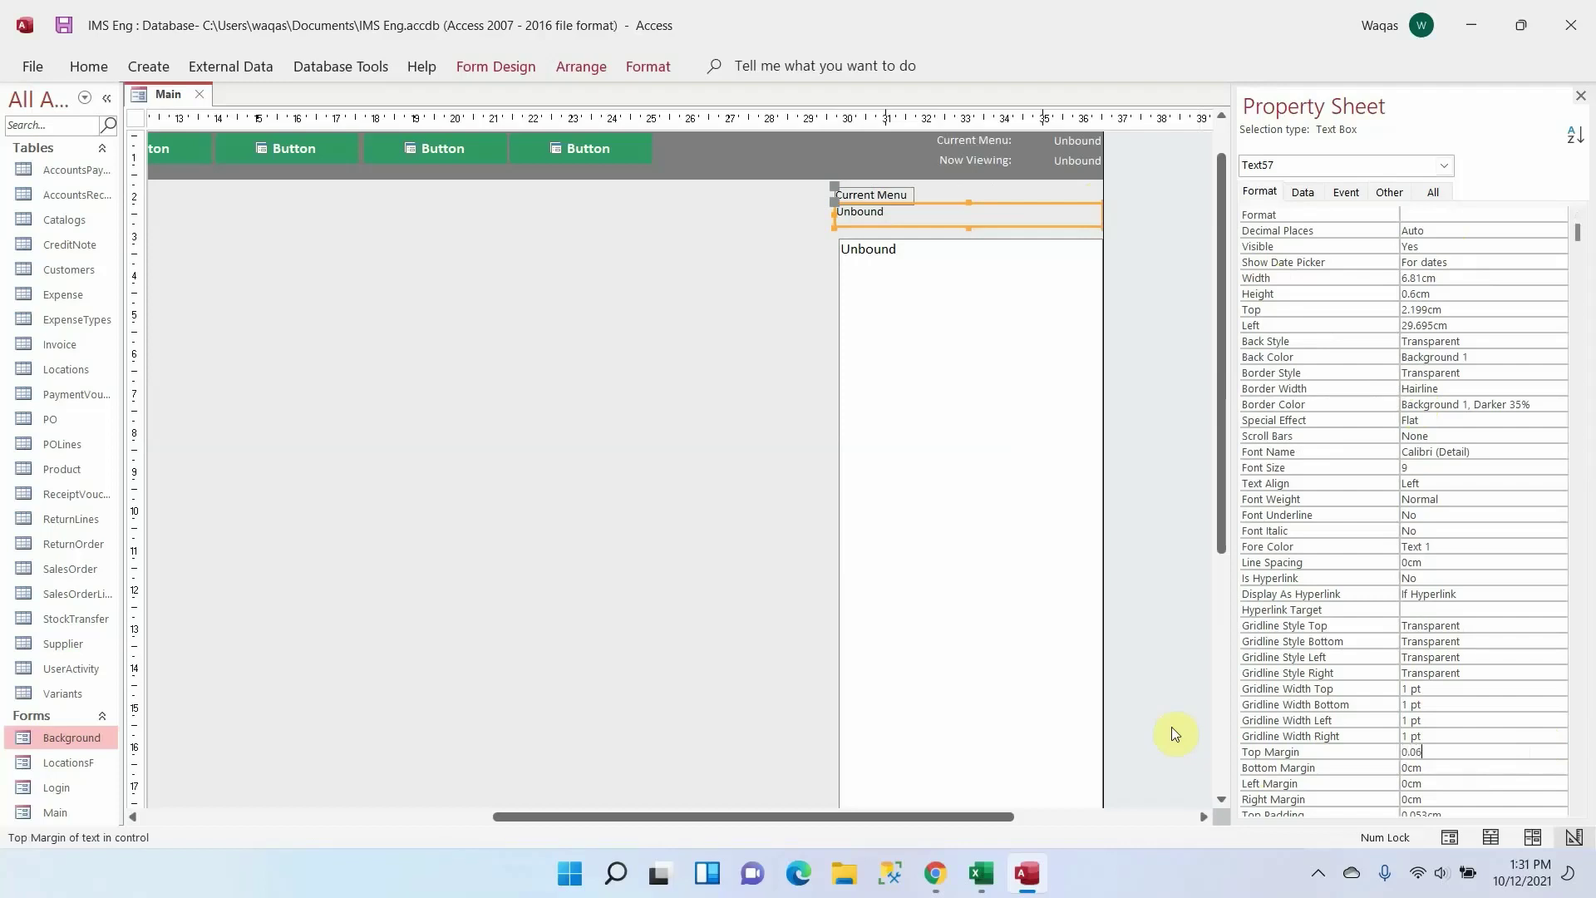
key(Return)
Fill the text box above the list box with white and set its font size to 10
click(89, 70)
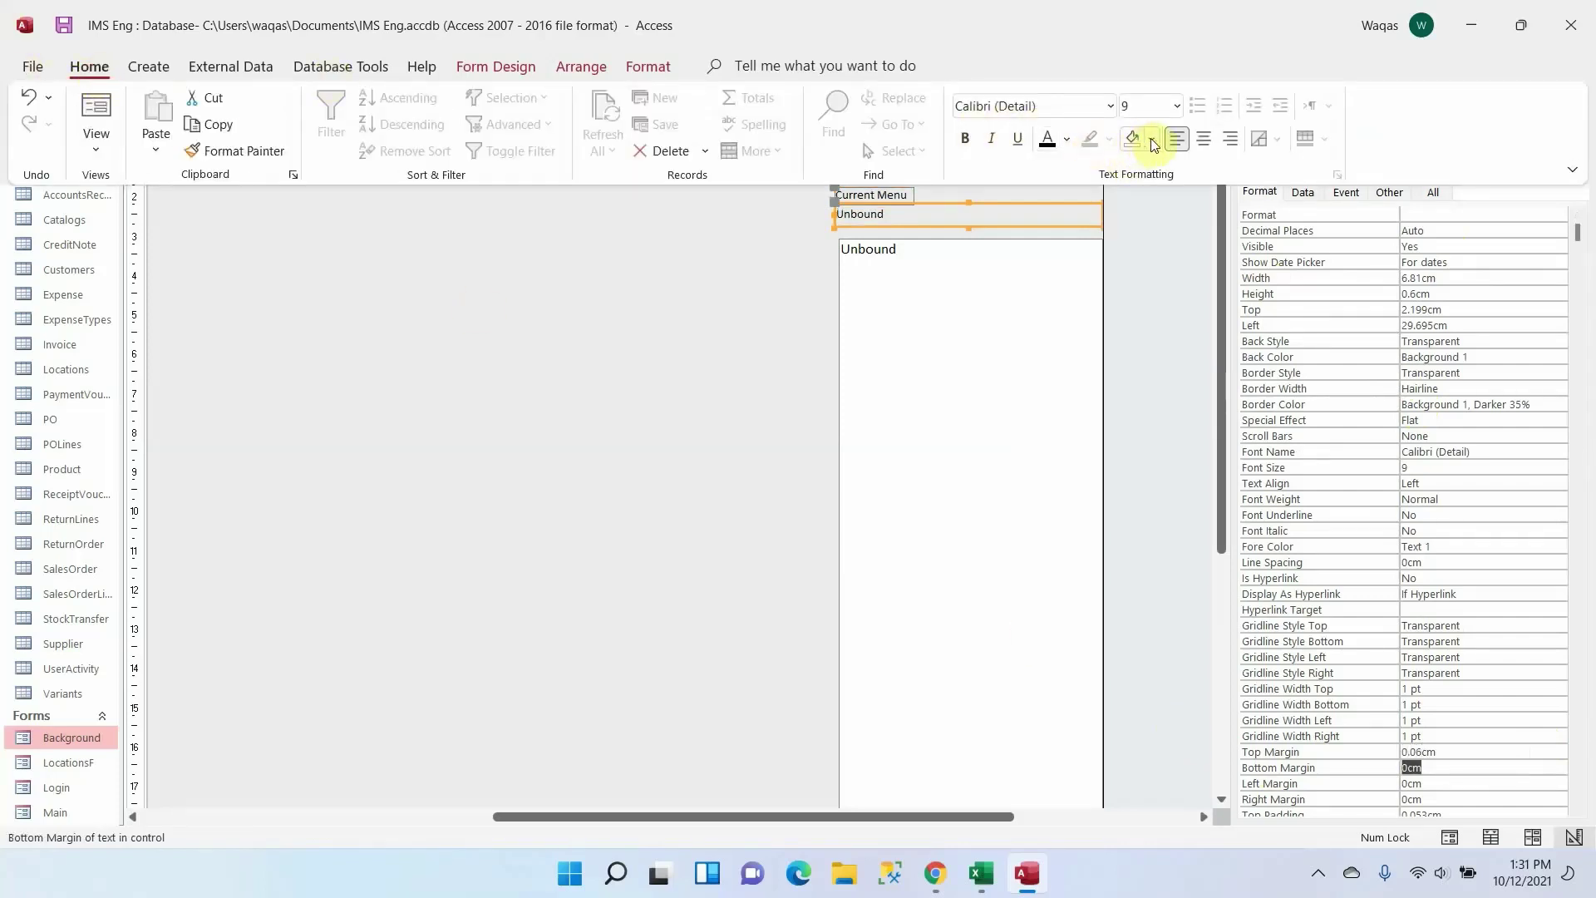
click(1152, 141)
click(1134, 222)
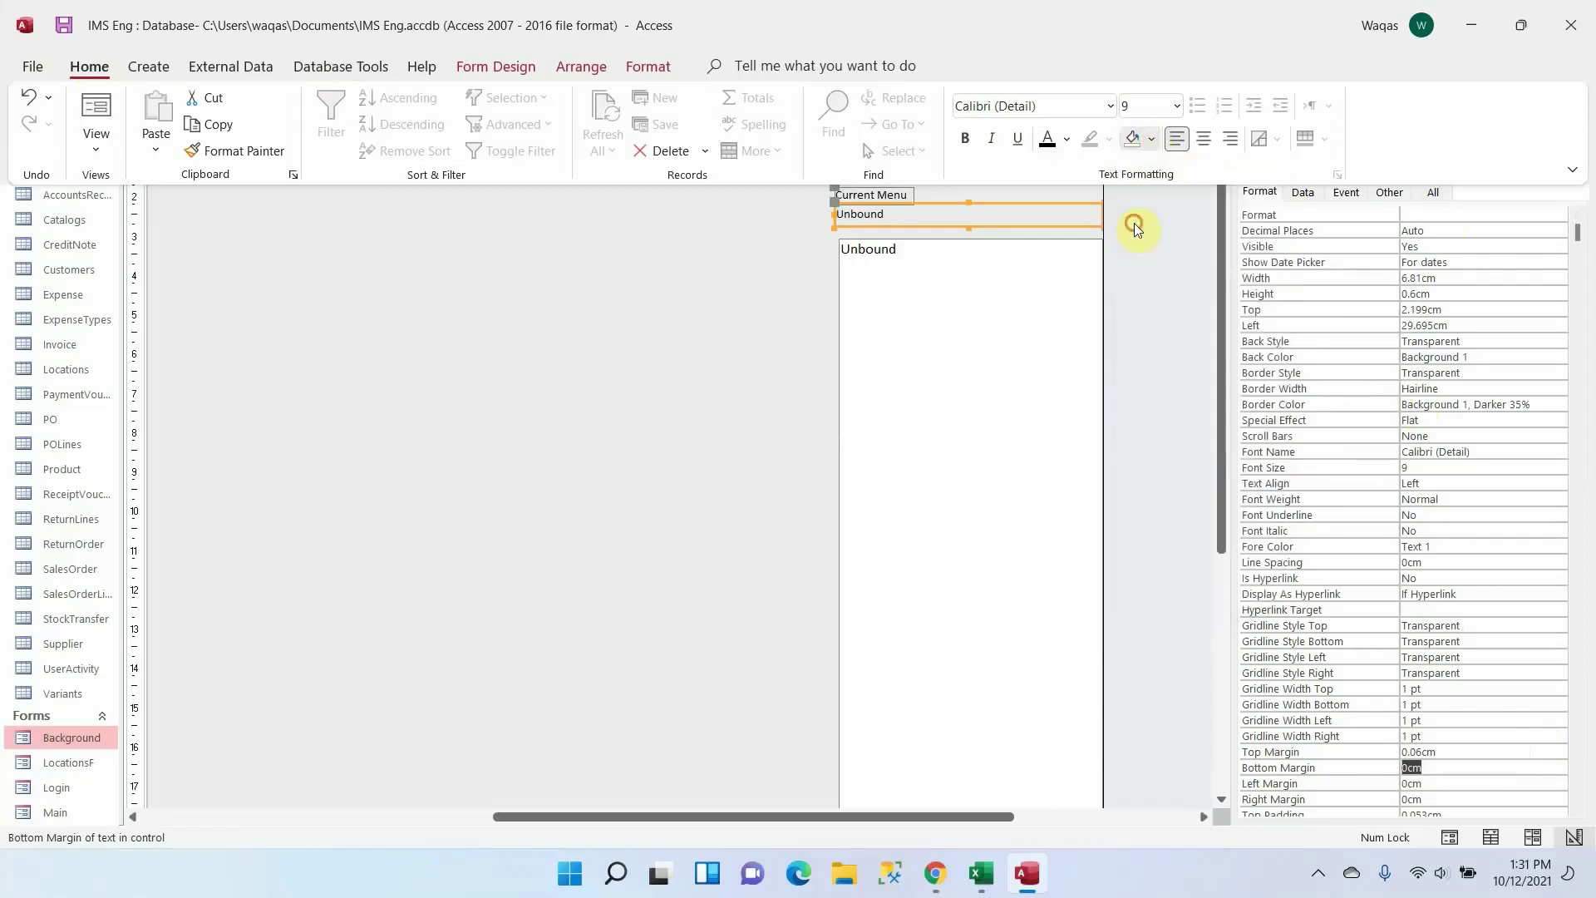
click(1177, 105)
click(1144, 179)
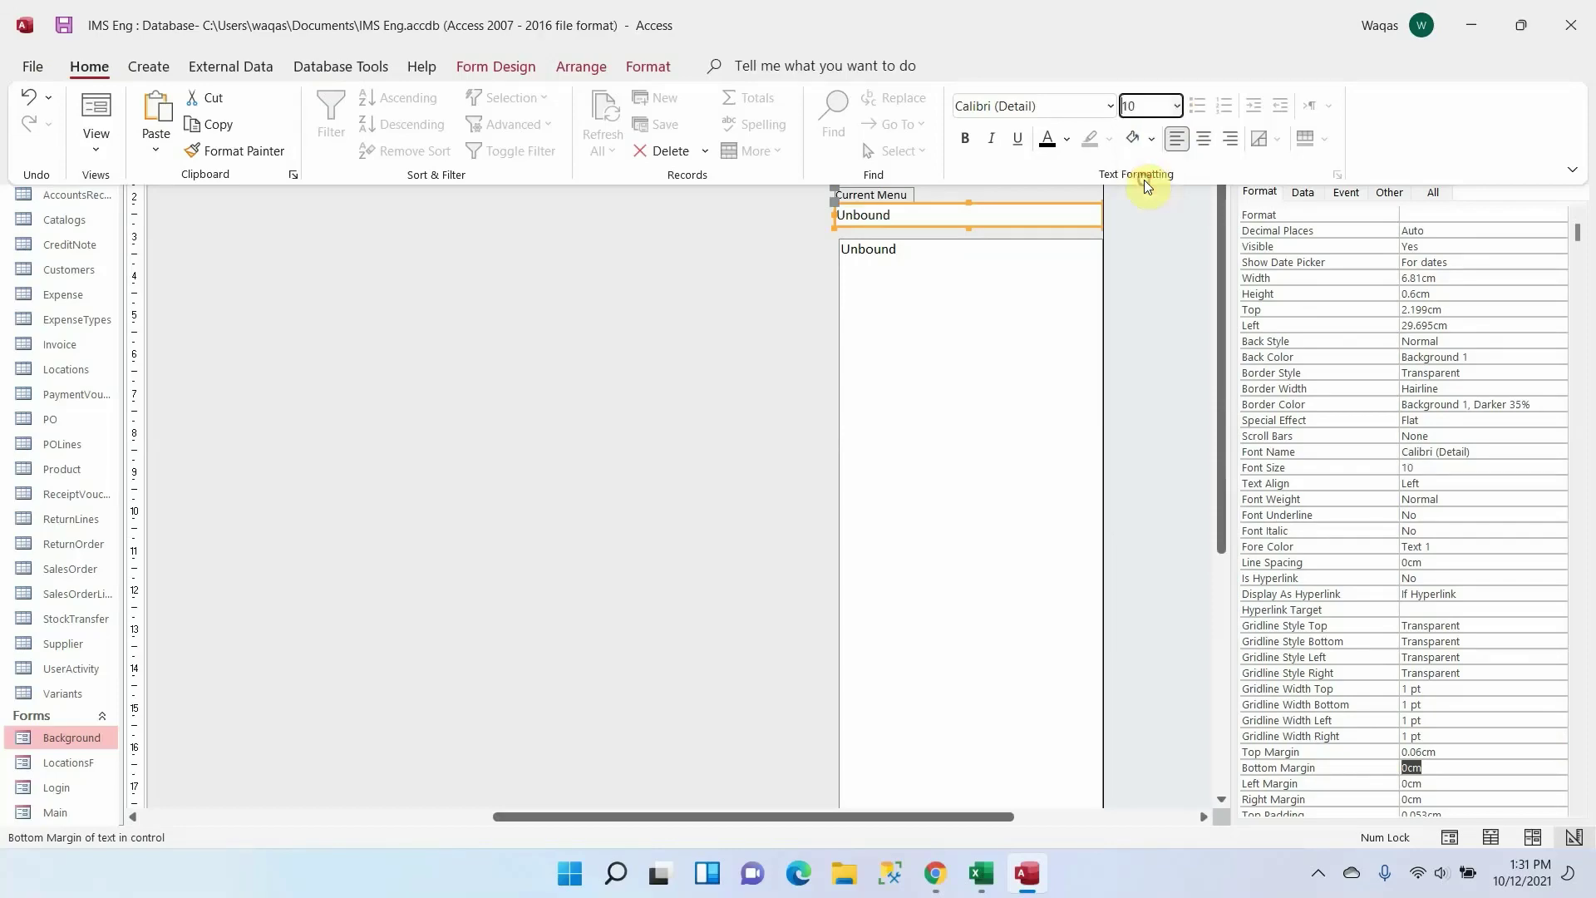
click(1130, 271)
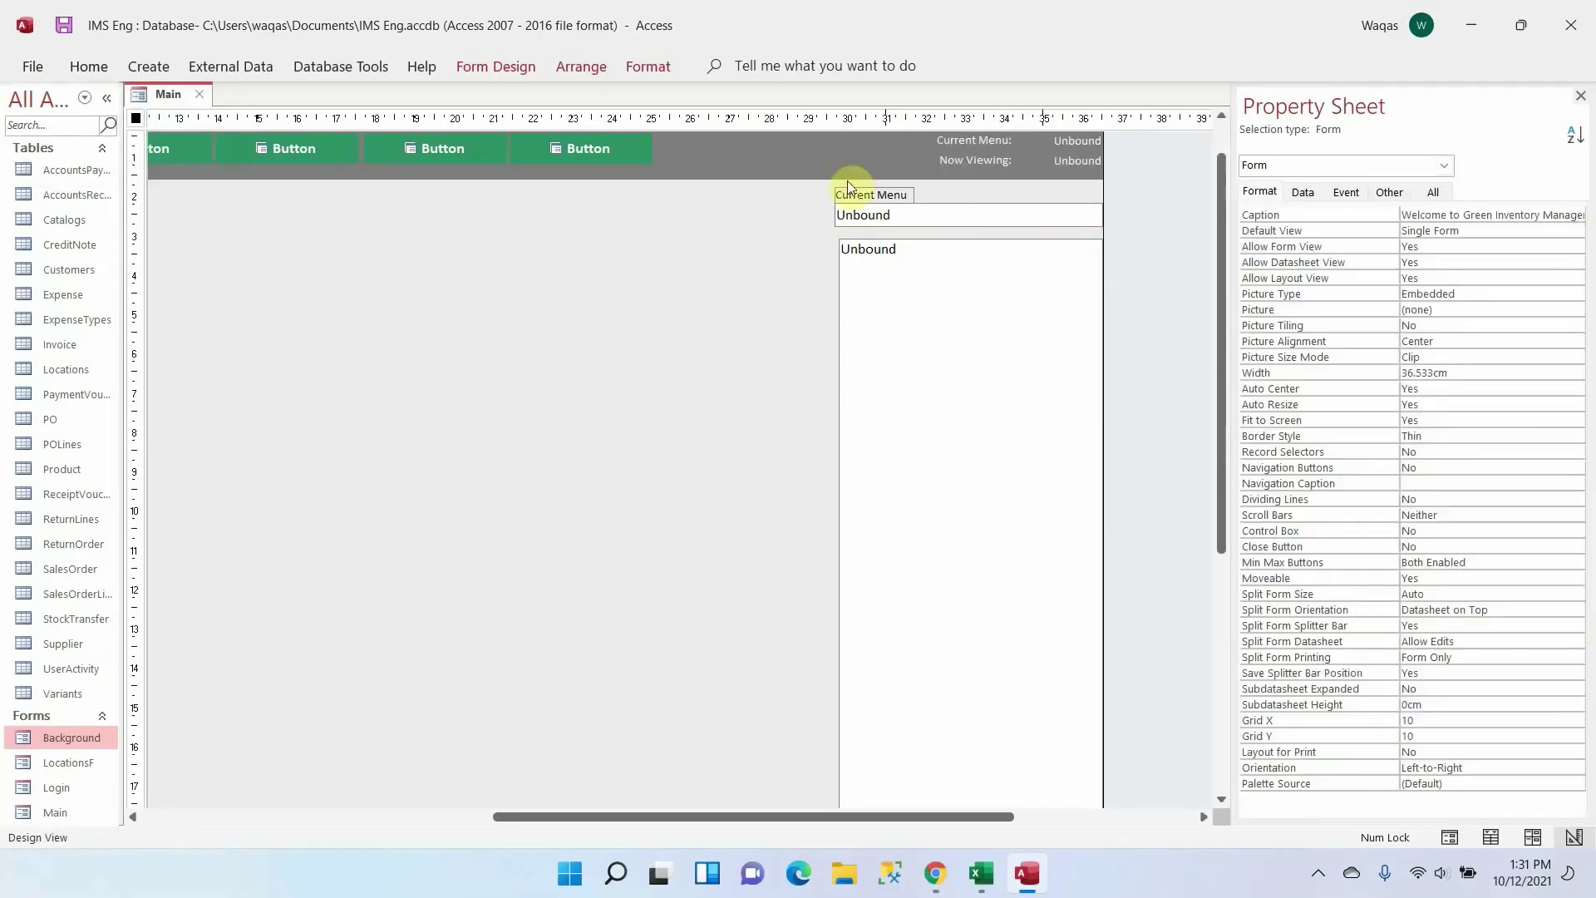
Change the caption of the label above the widened text box to "Search Inventory"
click(865, 194)
click(876, 194)
drag(878, 195, 661, 157)
text(Se)
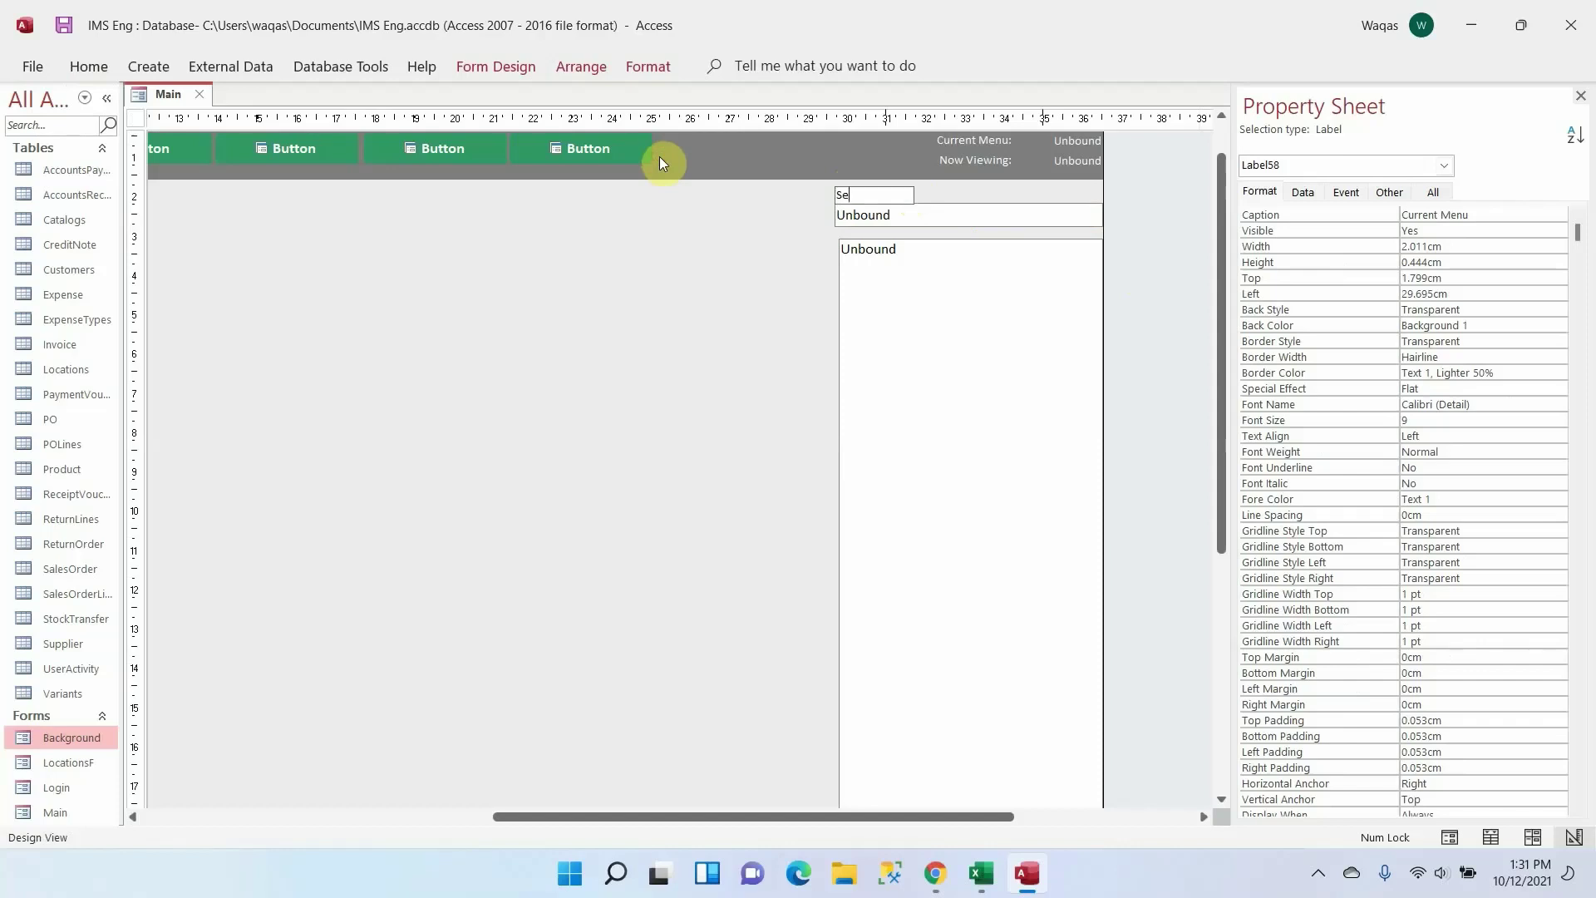
text(arch Inventory)
key(Return)
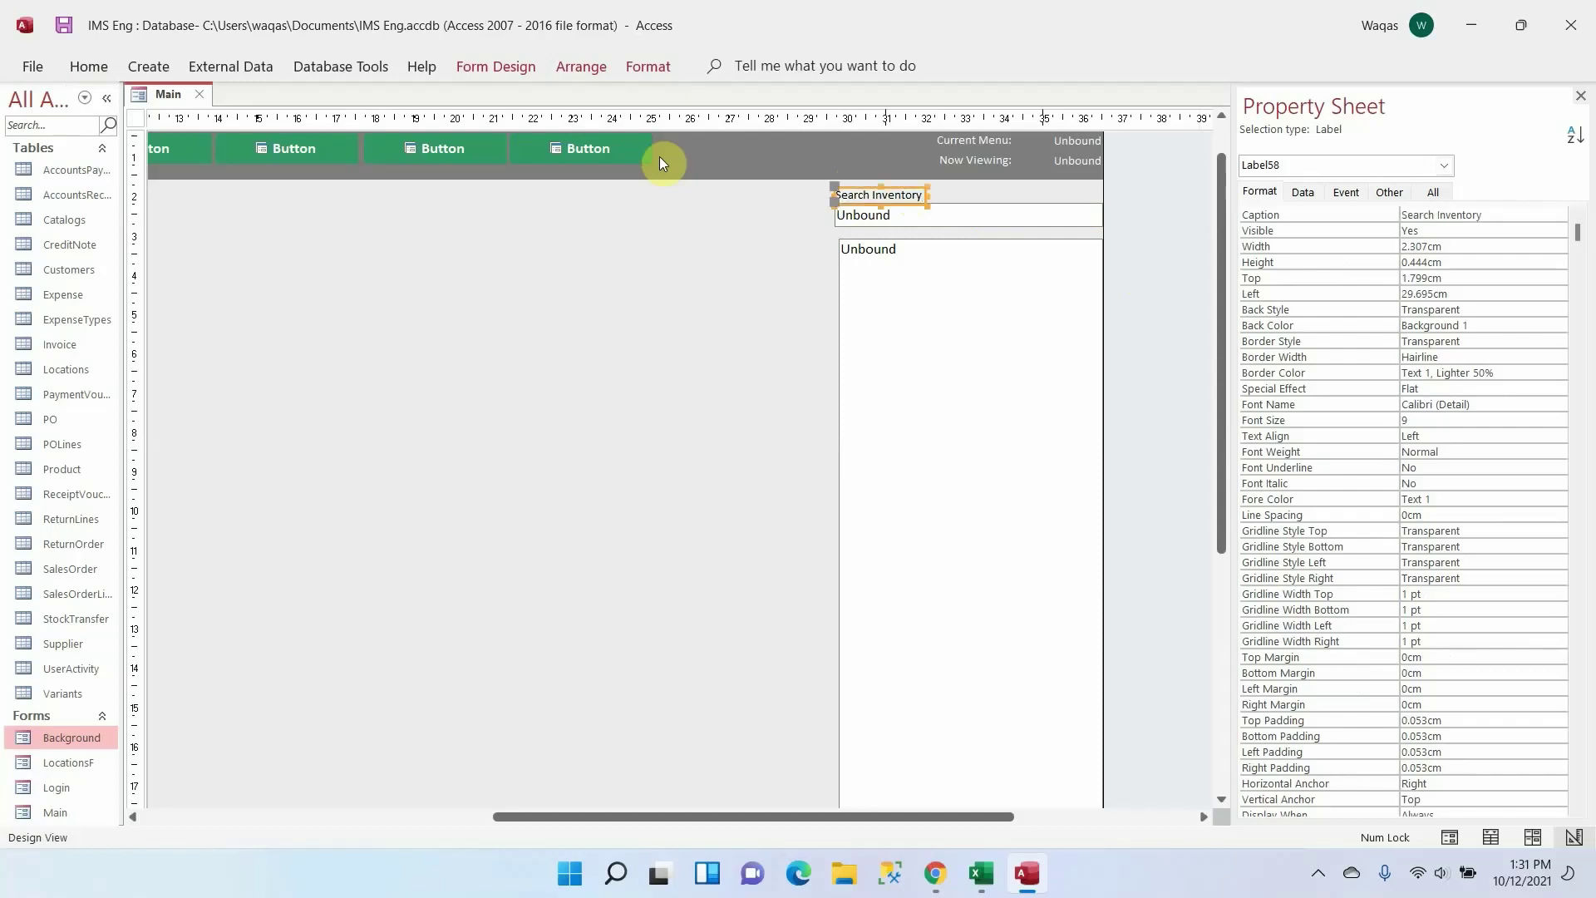
Make the Search Inventory label bold and align its left edge and the text box's left edge with the list box
key(ctrl+b)
click(743, 213)
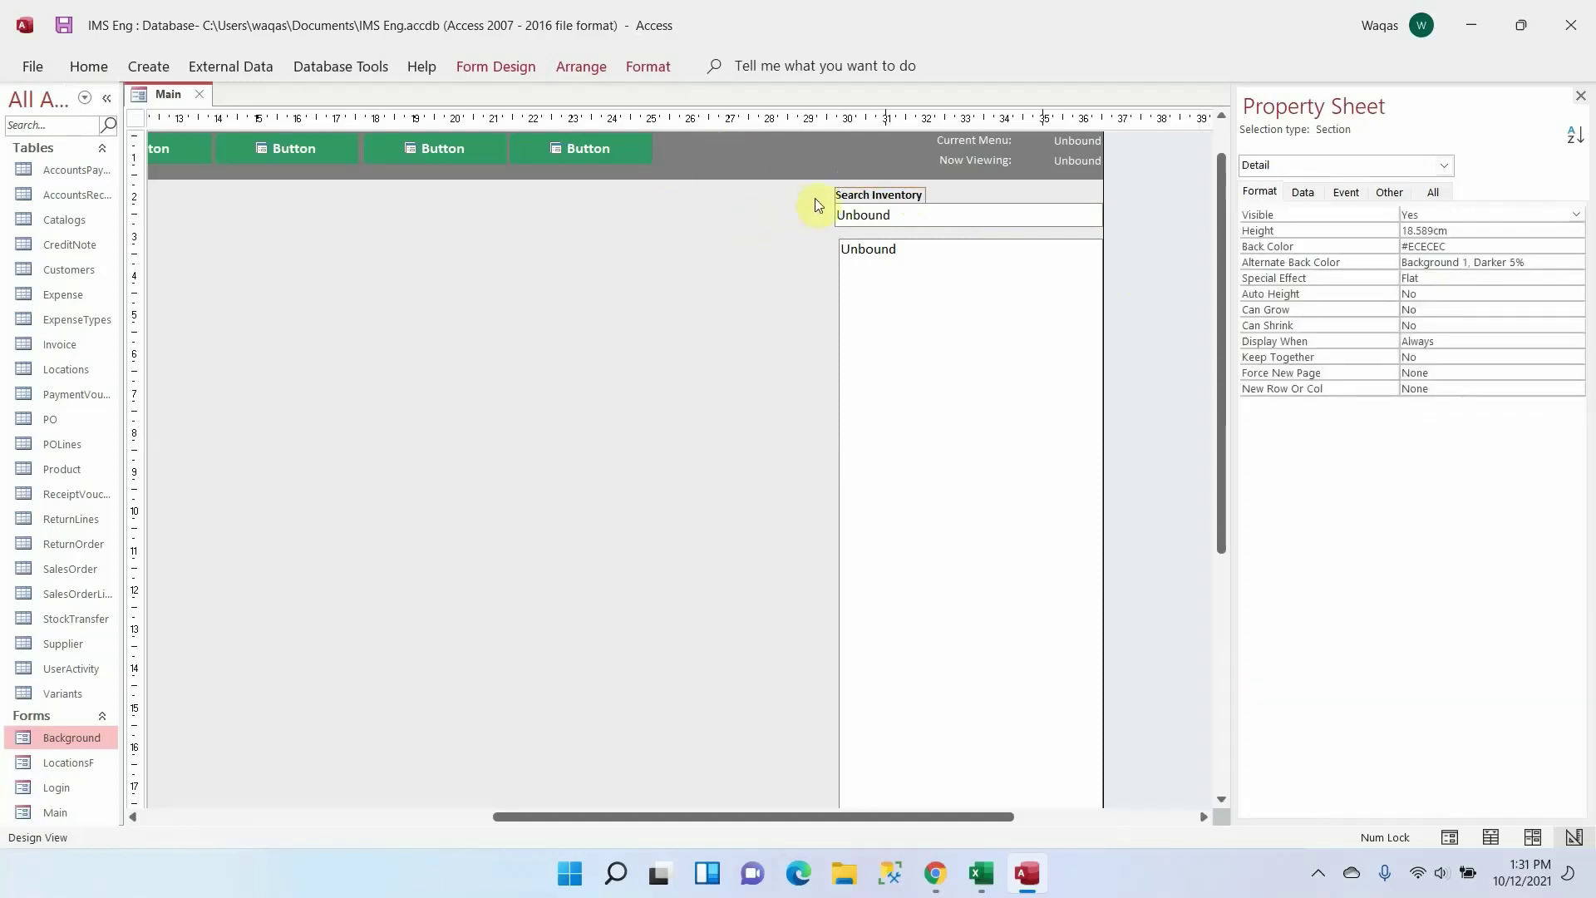
drag(814, 199, 839, 212)
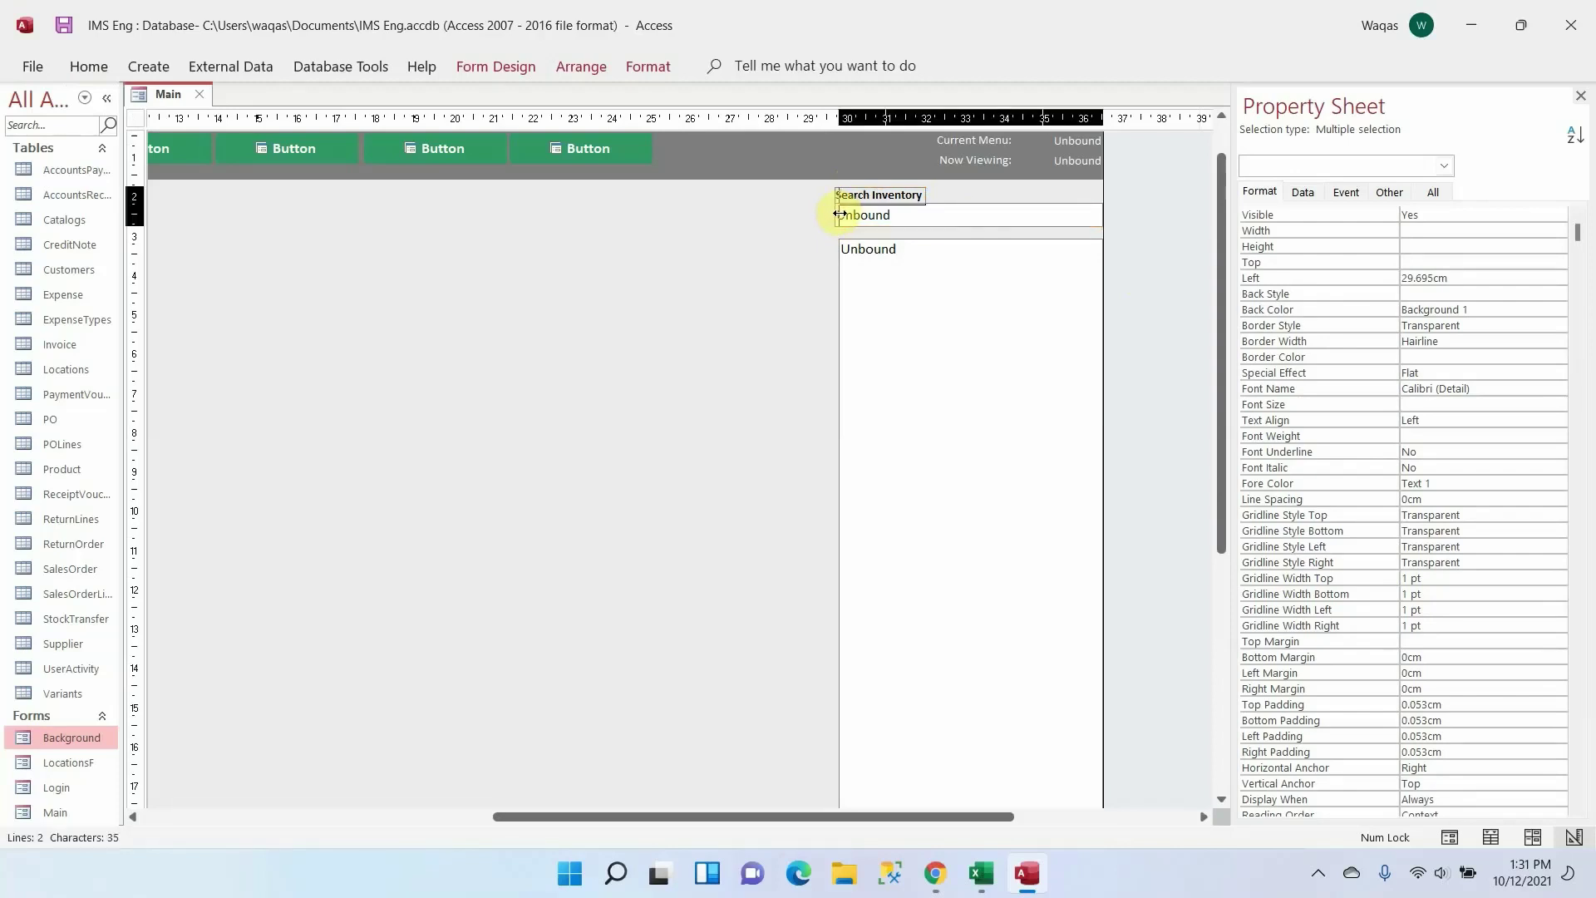
drag(839, 213, 845, 214)
click(1135, 274)
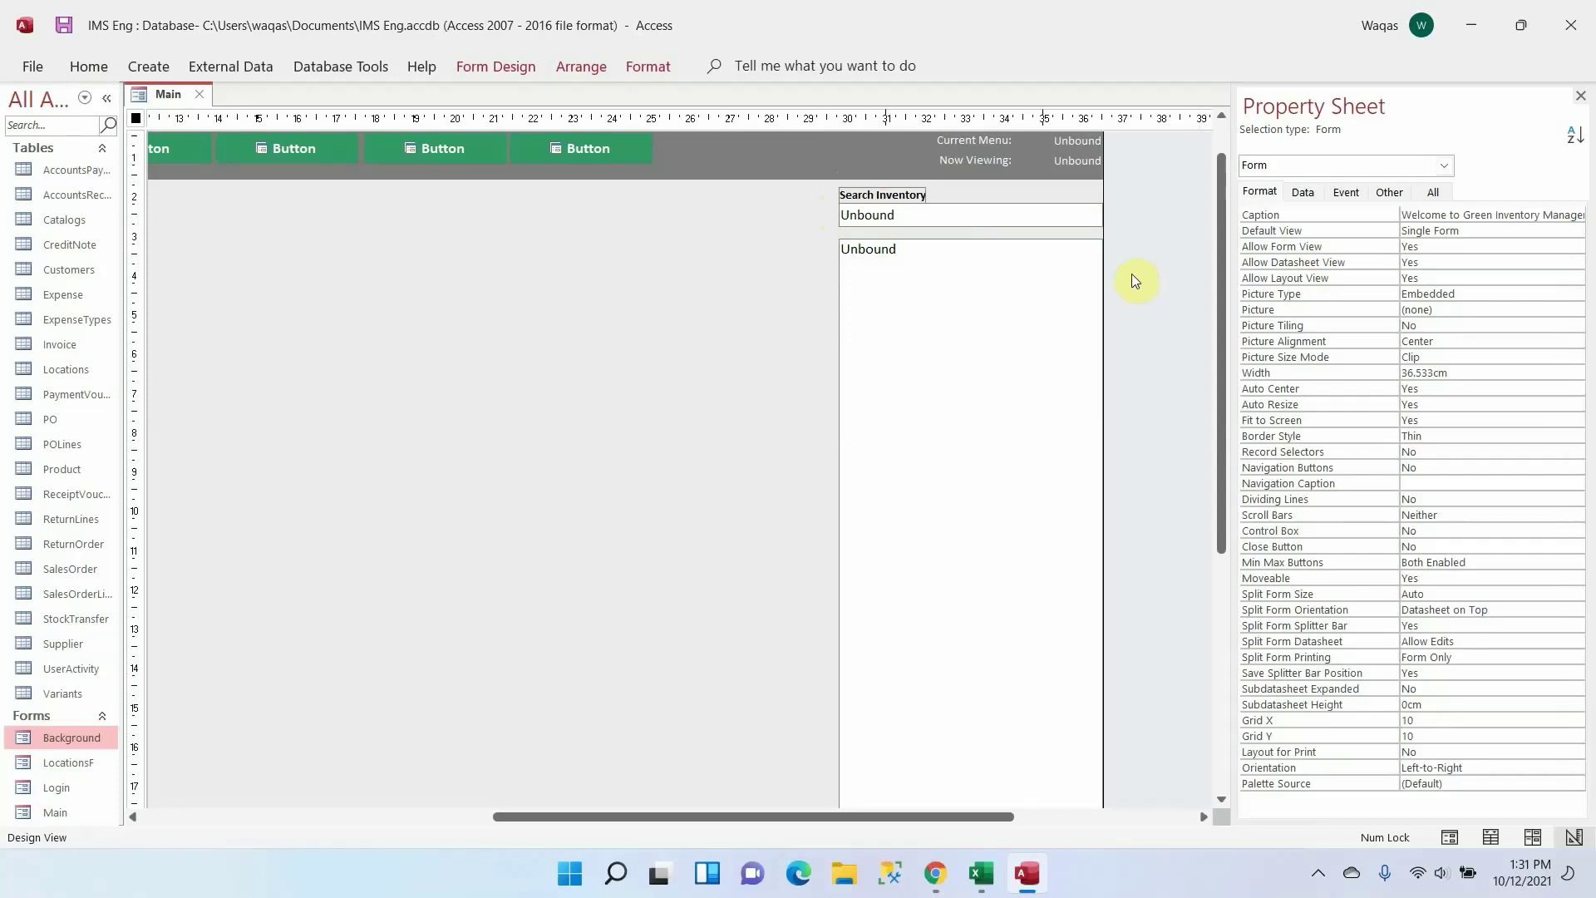
Extend the list box upward to just below the search text box and make that text box's outline transparent
click(1023, 291)
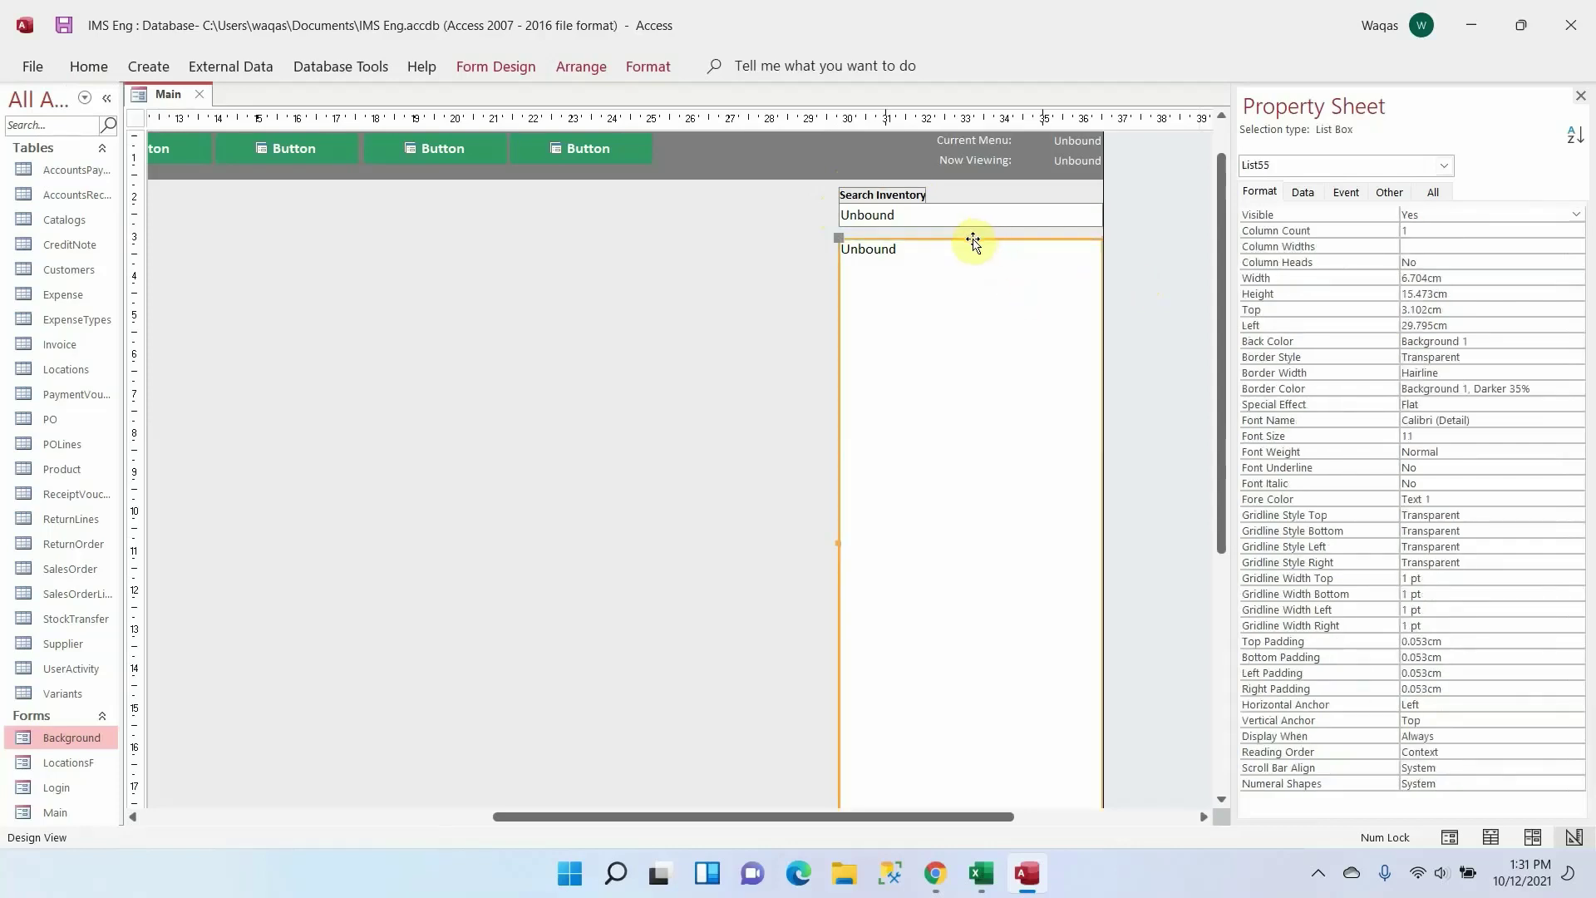
drag(969, 238, 967, 225)
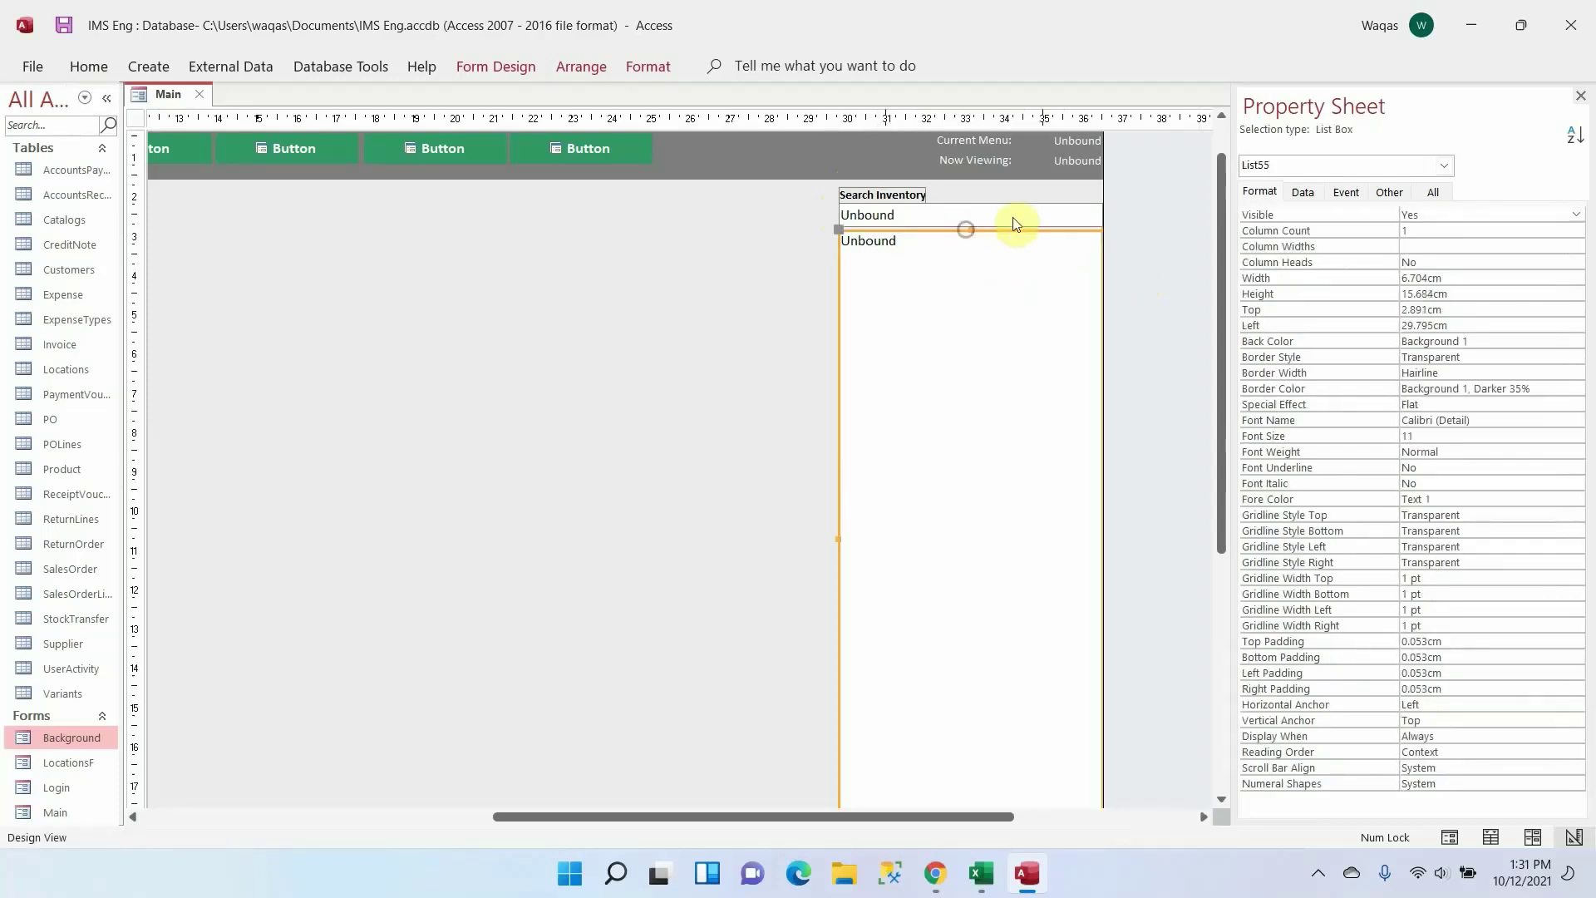
click(1012, 216)
click(670, 67)
click(998, 123)
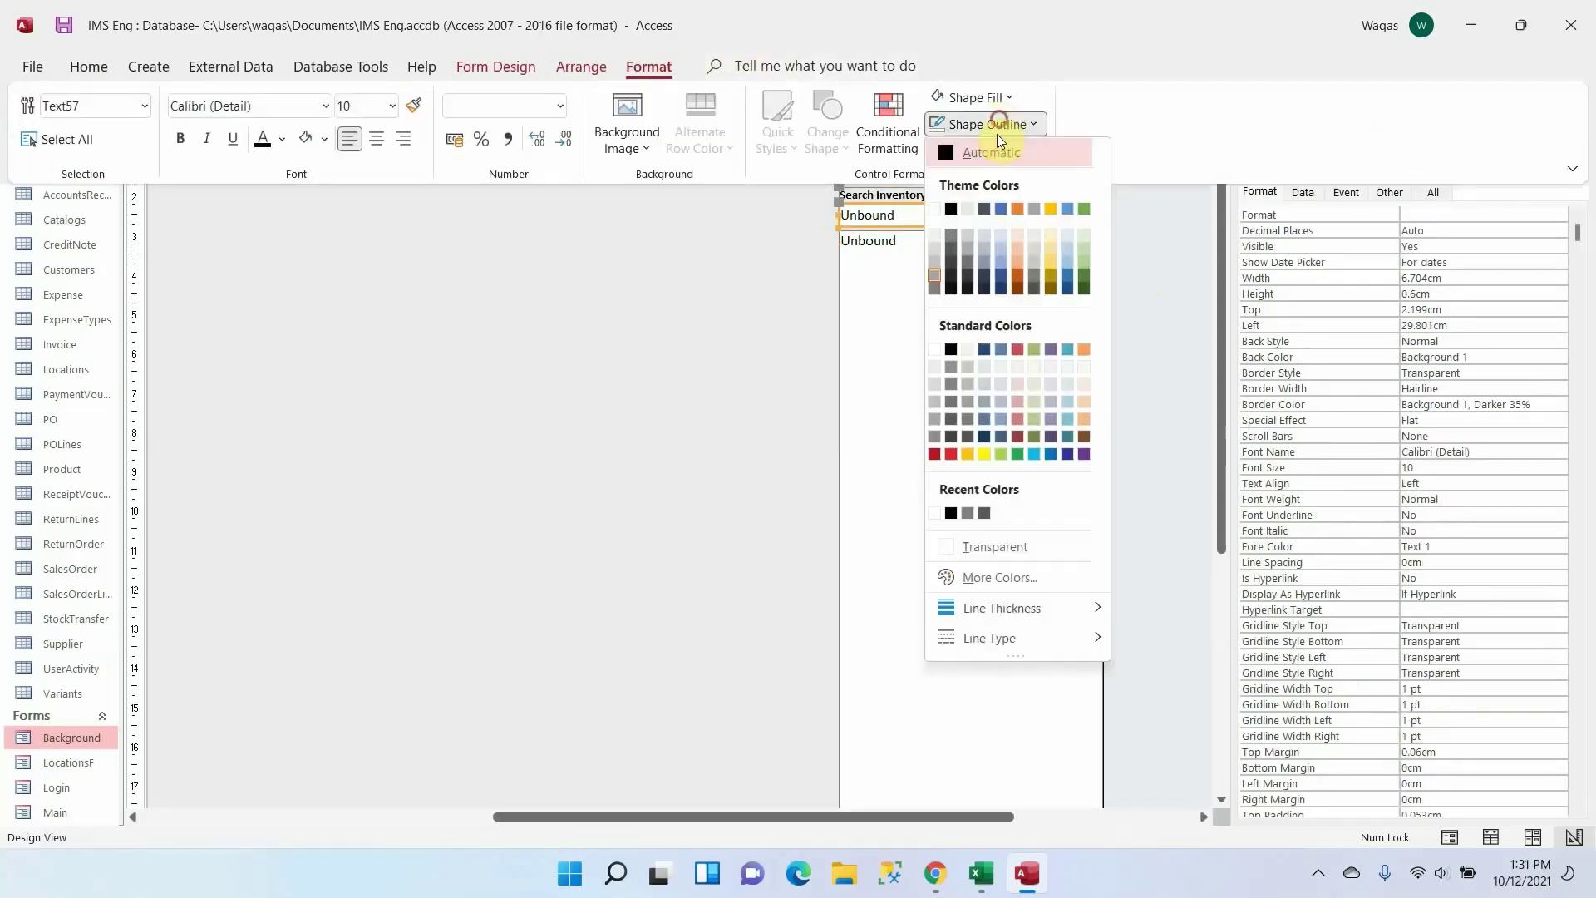
click(1054, 547)
click(1159, 346)
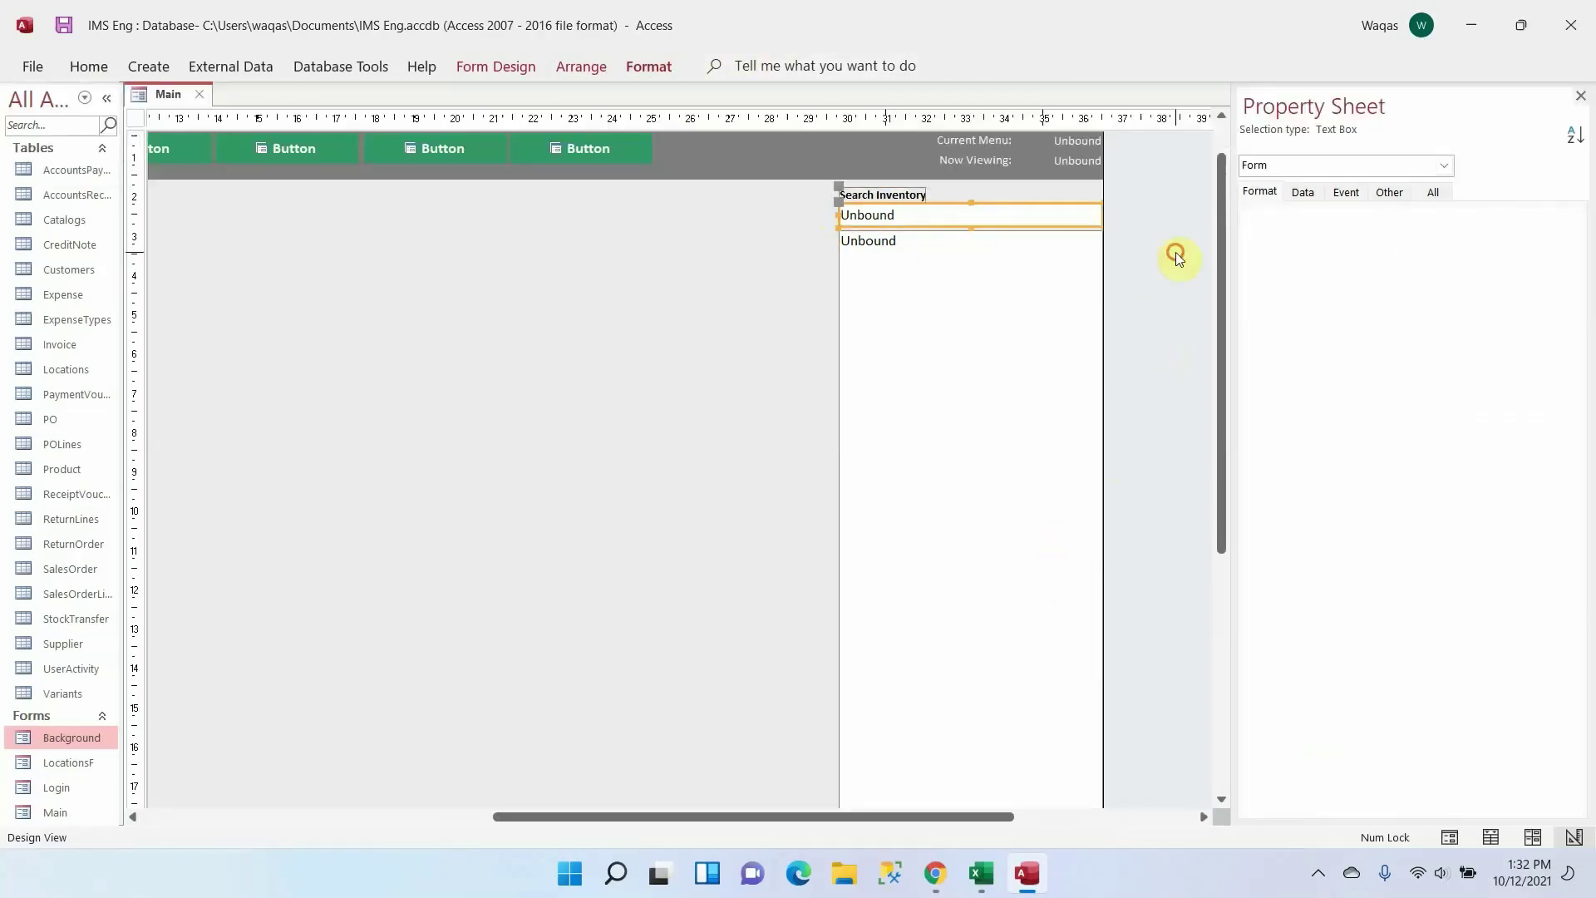
Preview the Main form in Form View, select a row in the list box, and check the layout maximized and restored
right_click(158, 98)
right_click(150, 96)
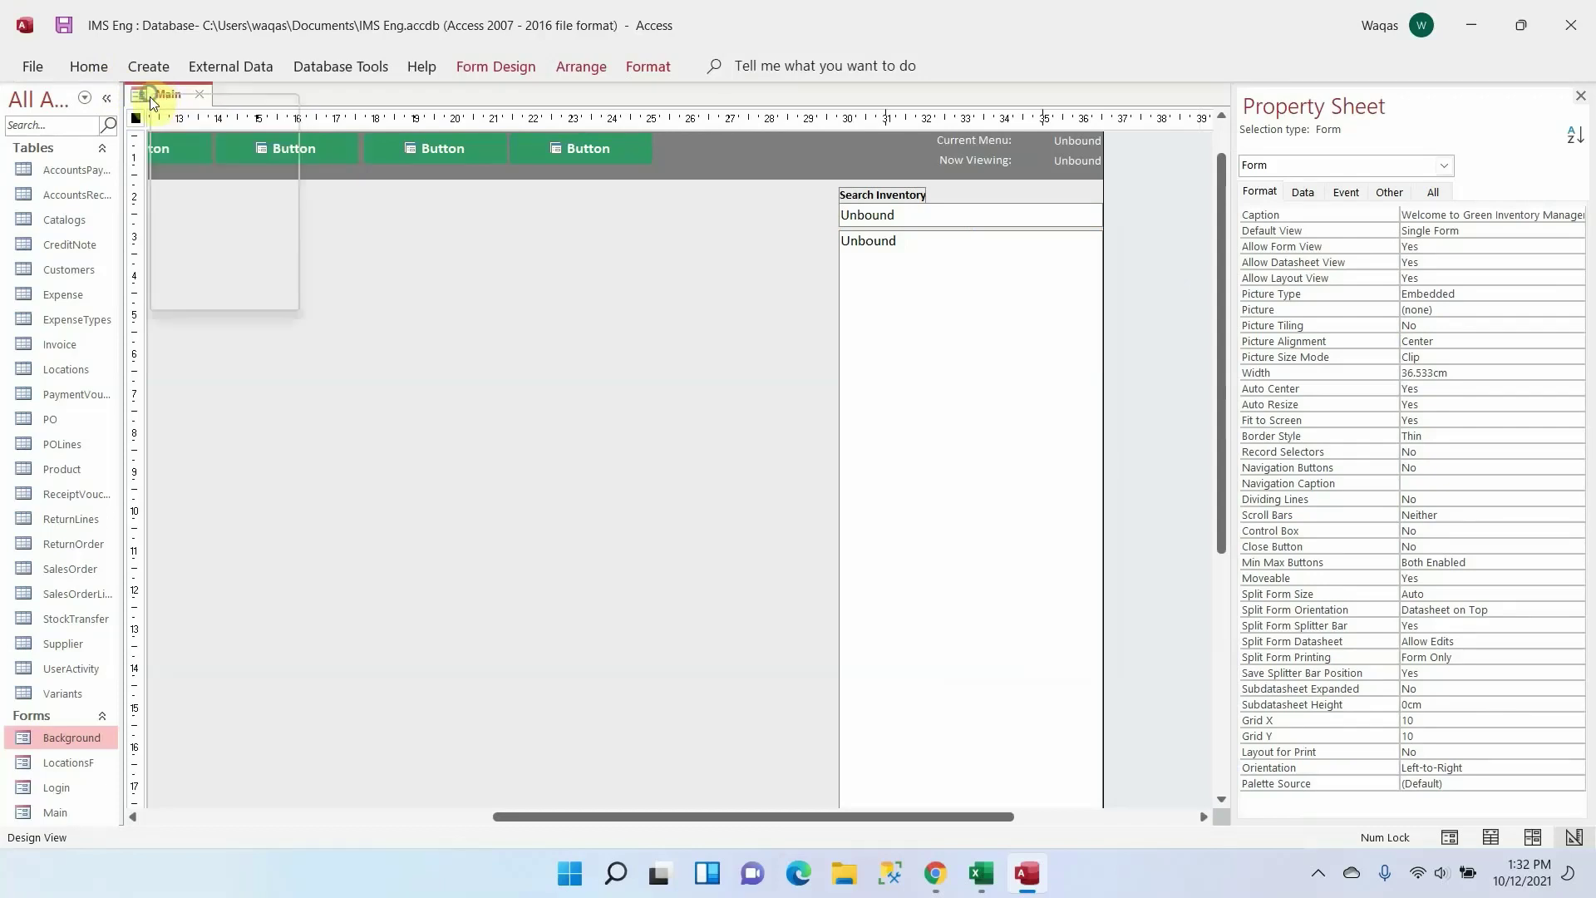
click(223, 206)
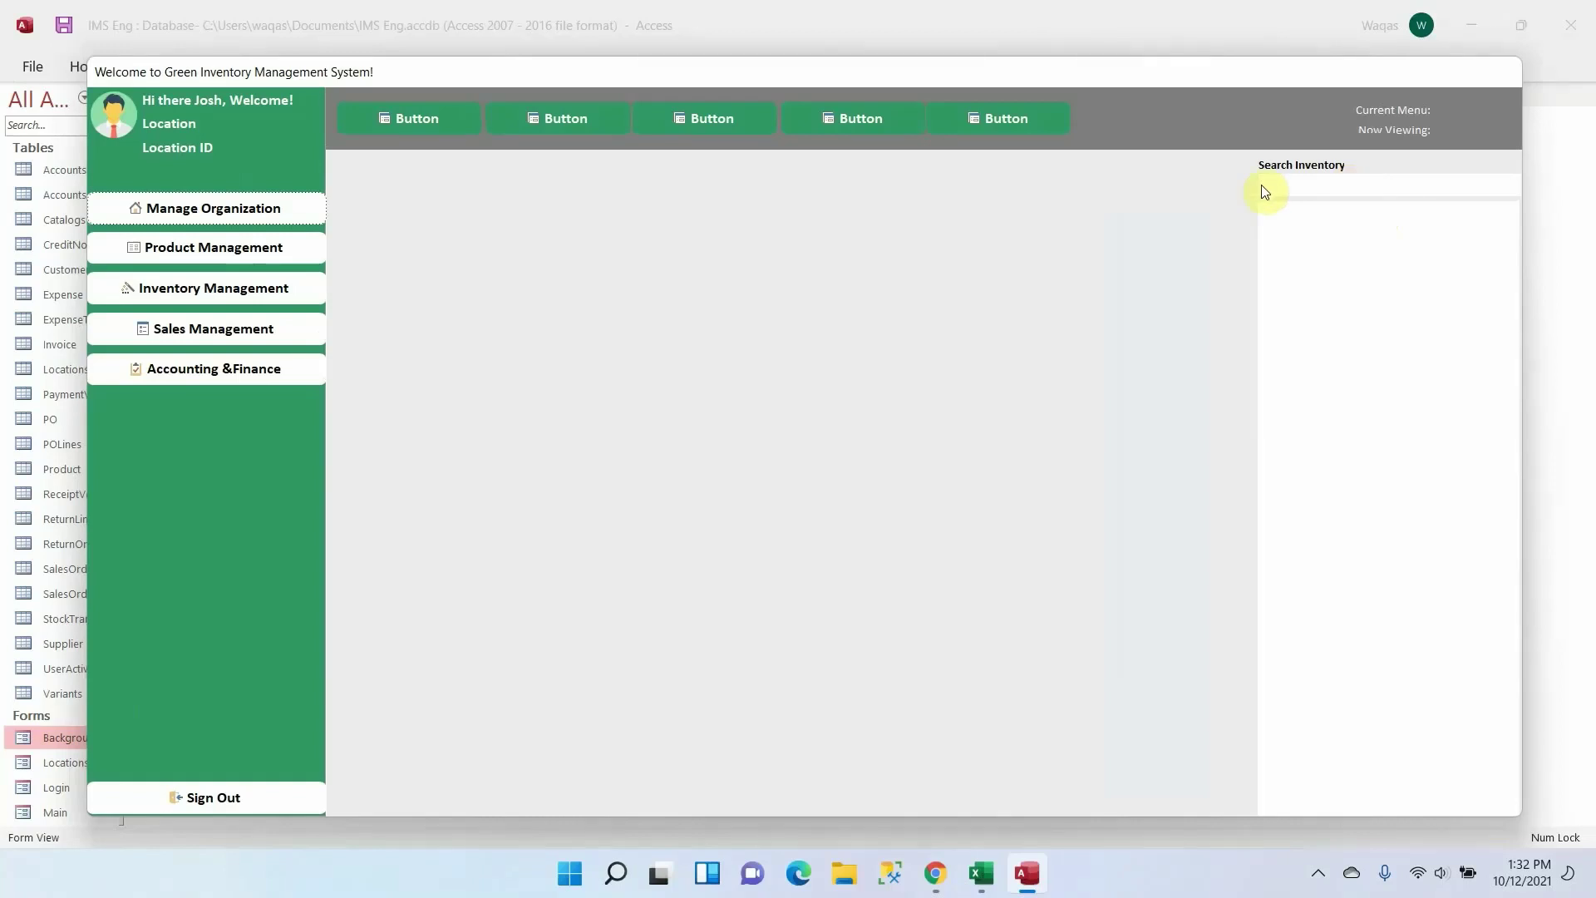
click(1329, 288)
click(1337, 217)
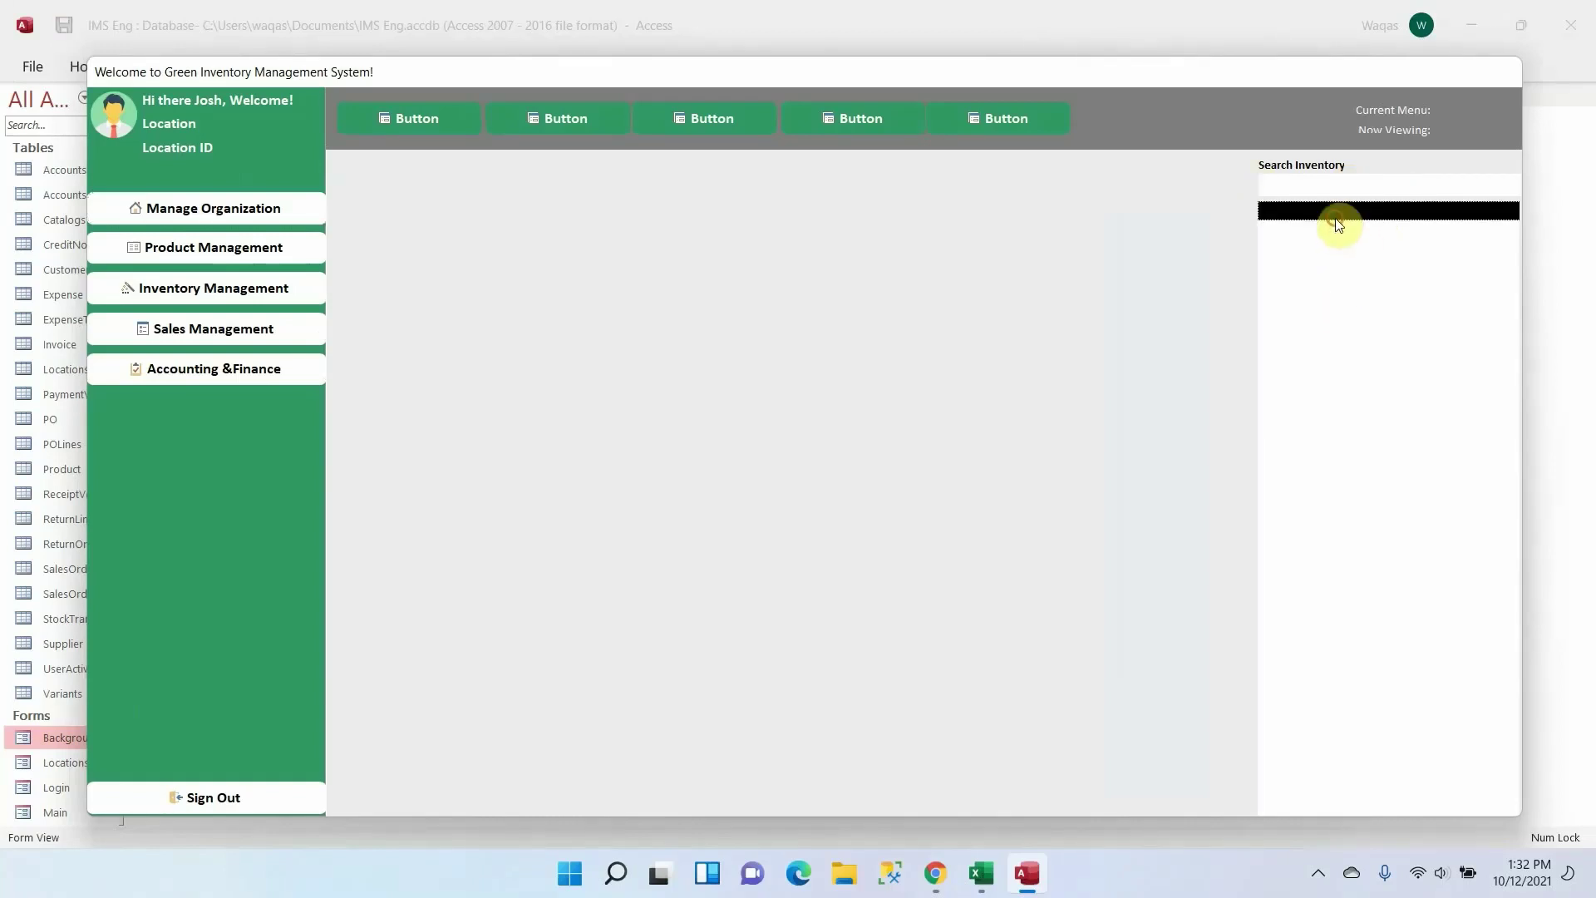
double_click(1120, 83)
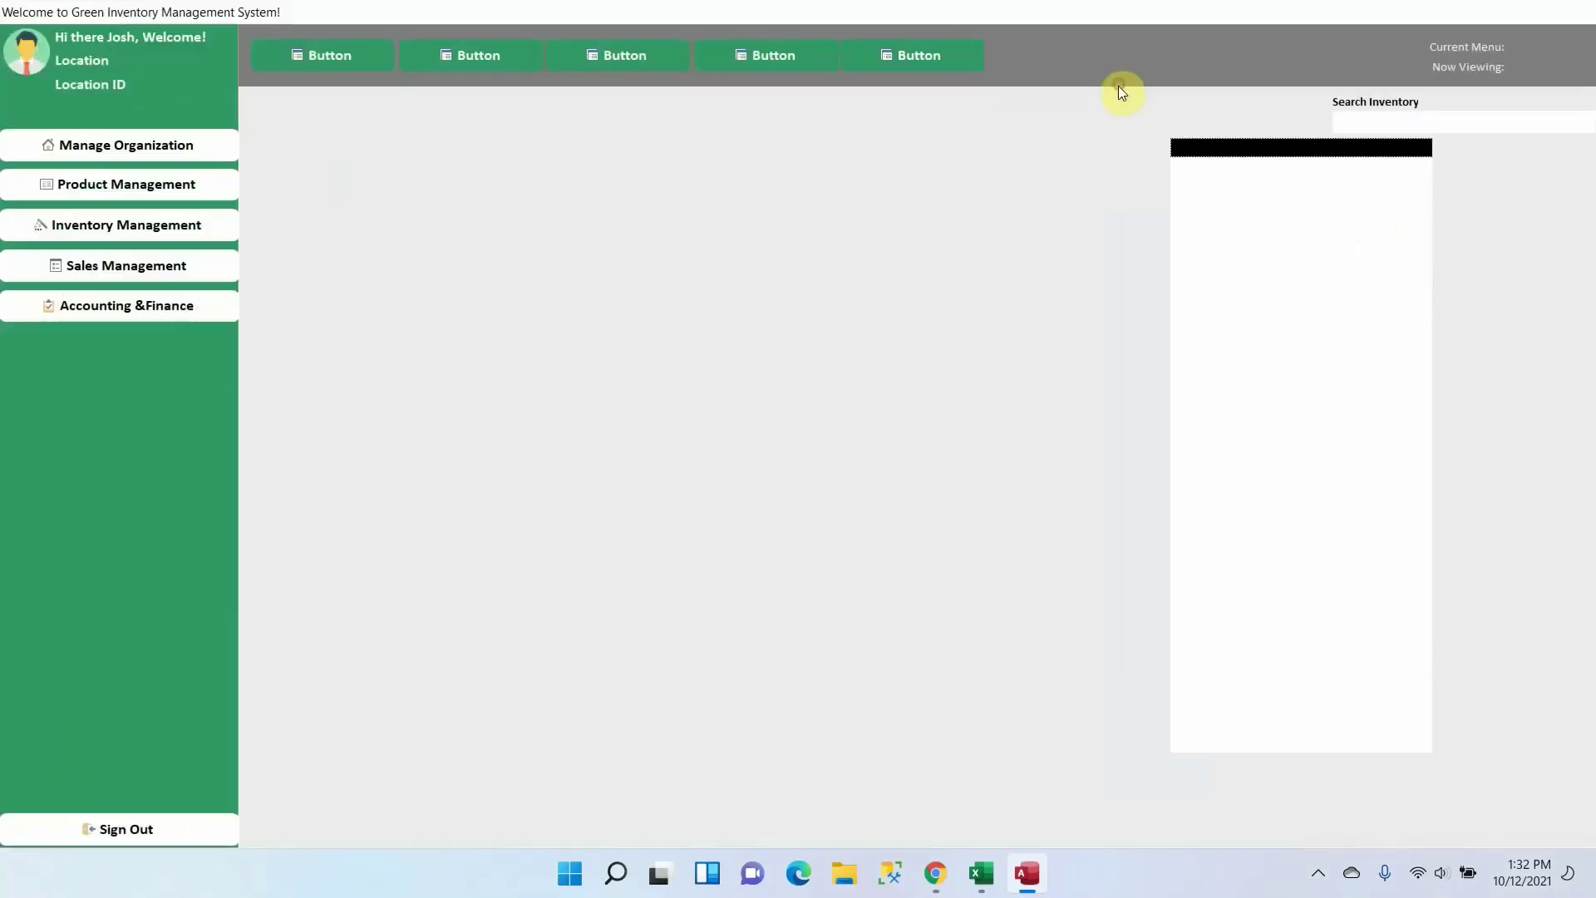
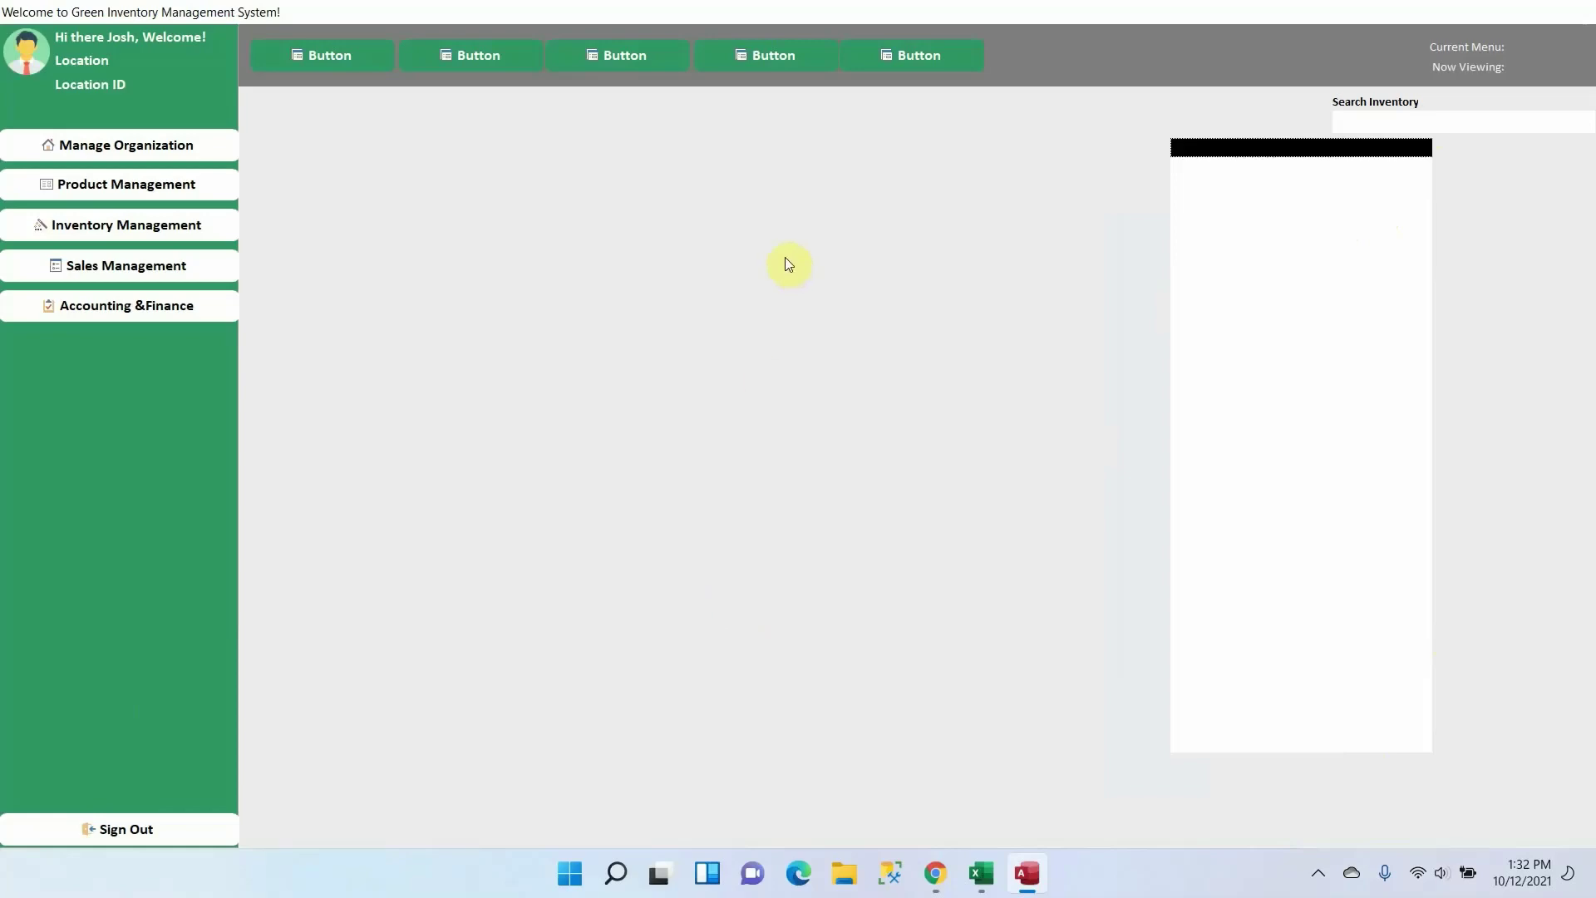
double_click(776, 12)
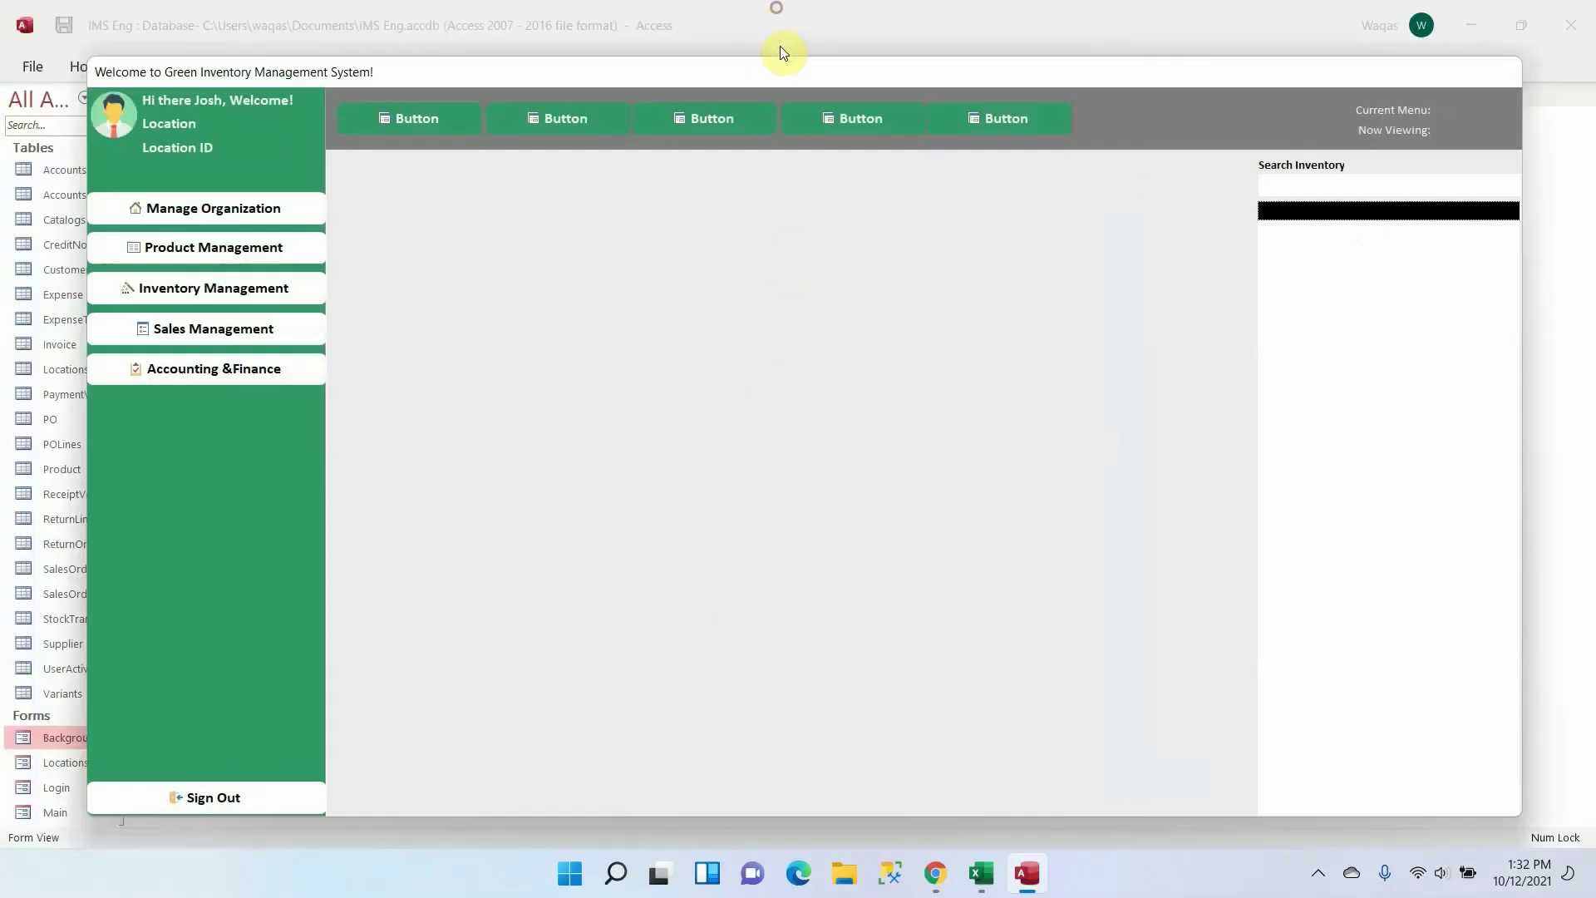
Return the form to Design View and set the Search Inventory text box's Enabled property to Yes and Locked to No
right_click(771, 74)
click(794, 206)
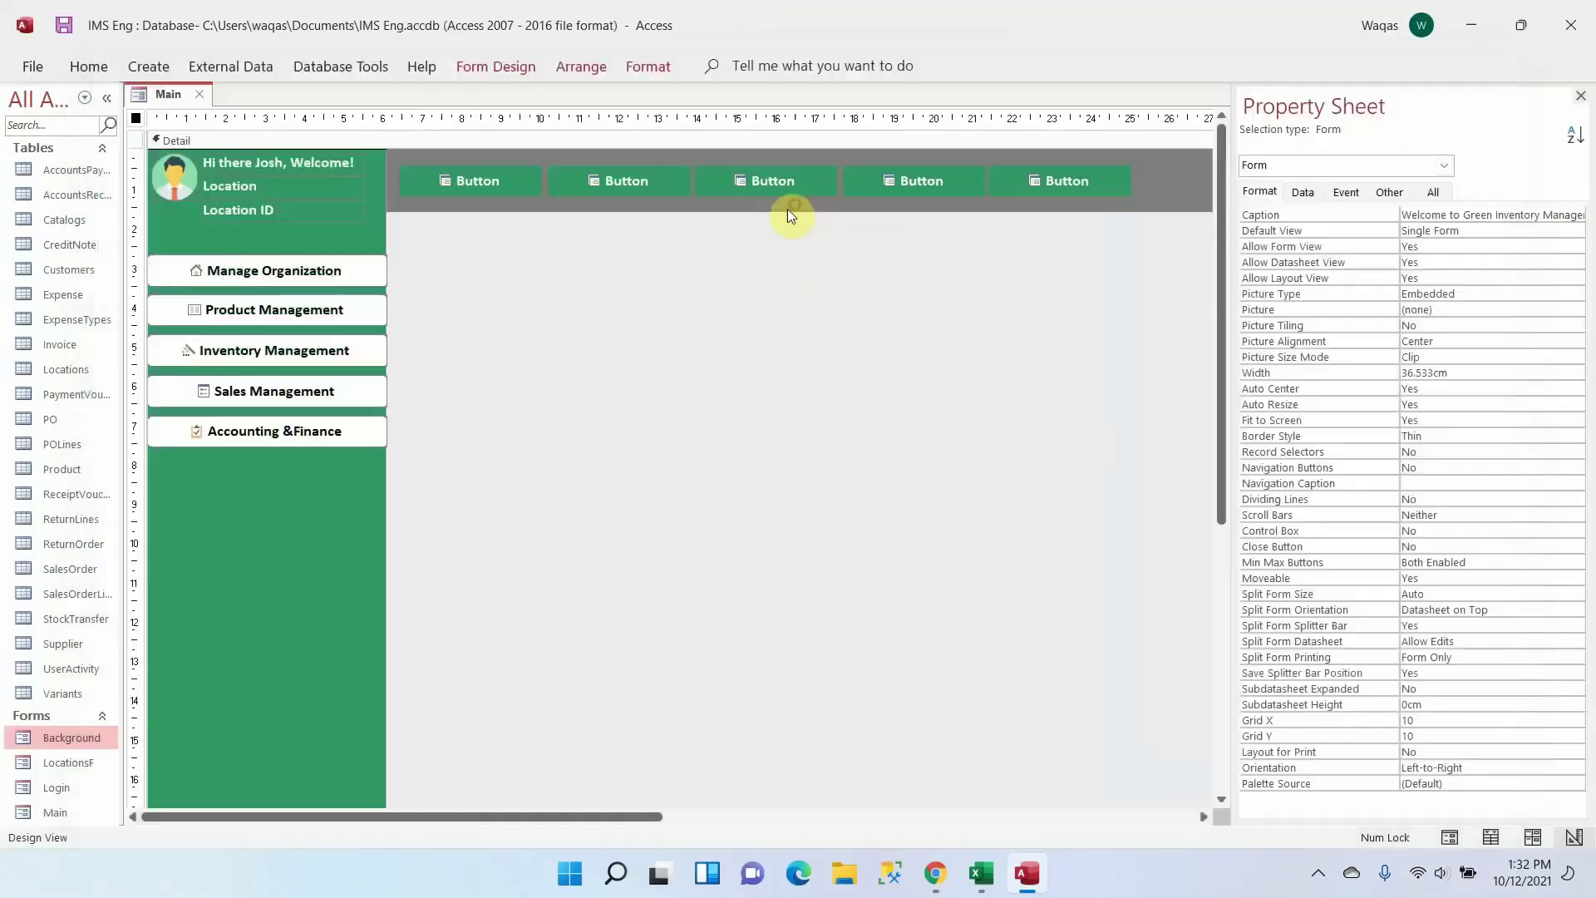
drag(648, 819, 1064, 769)
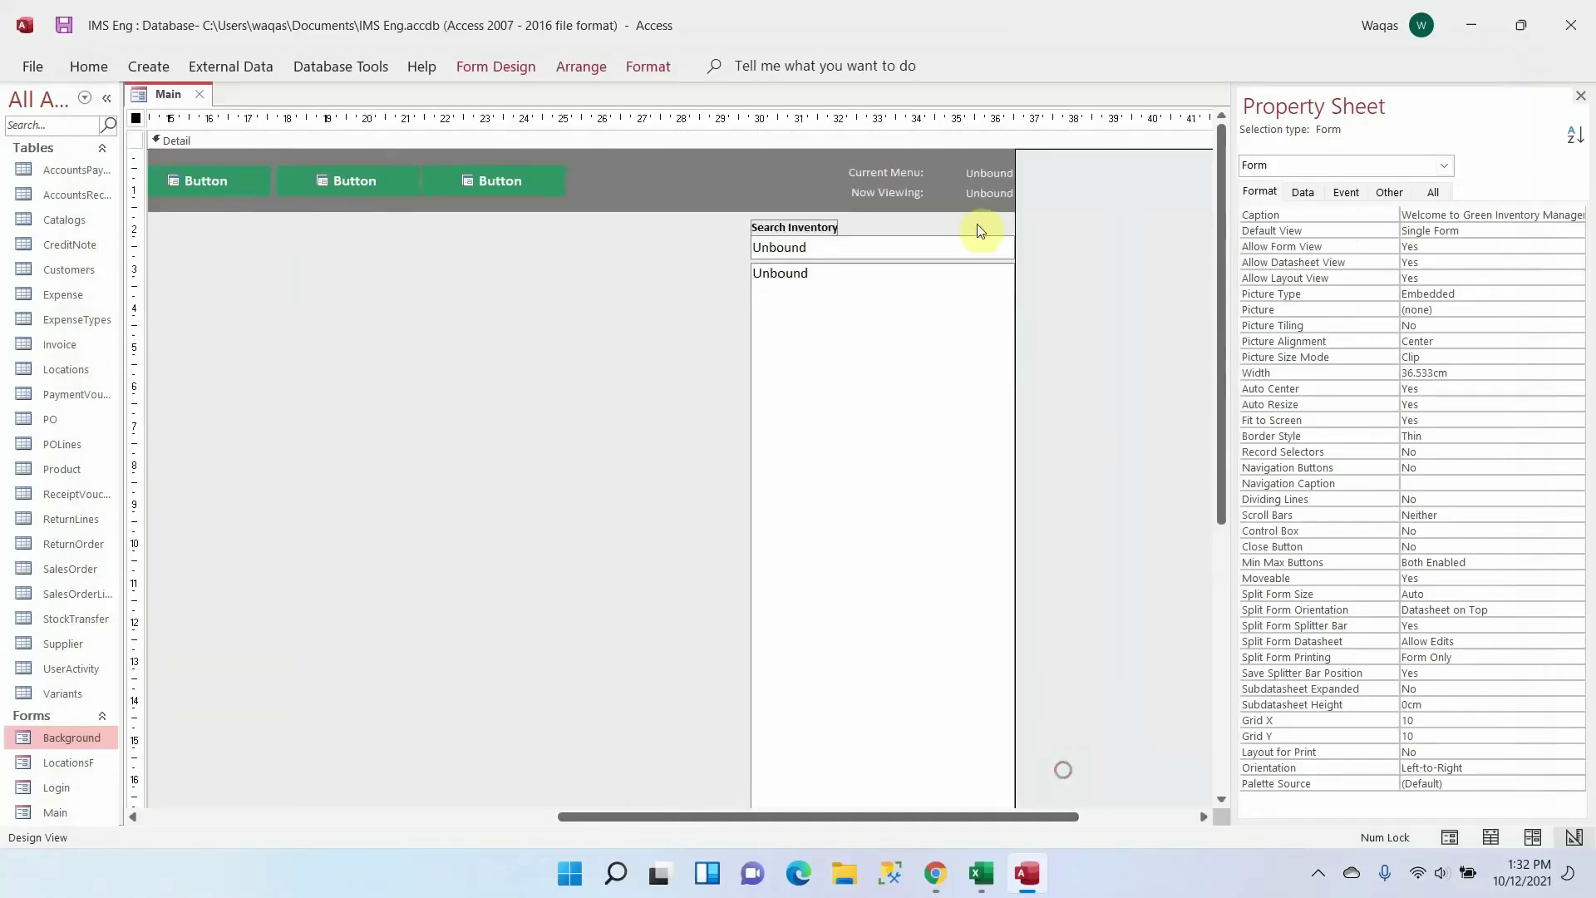
click(962, 241)
click(1301, 192)
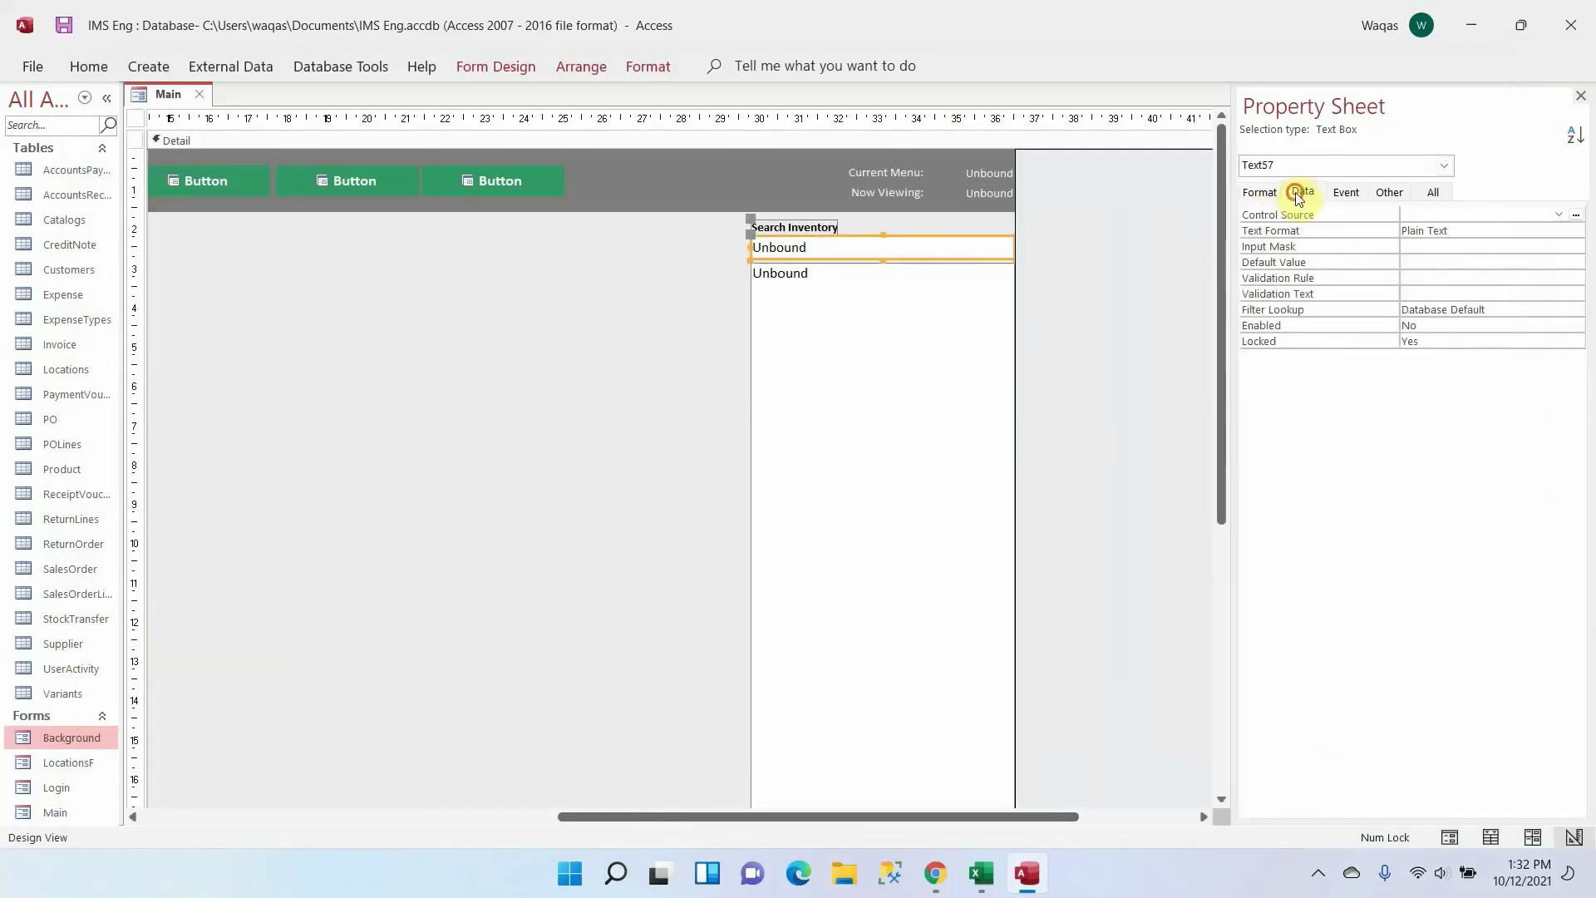
double_click(1433, 326)
click(1434, 342)
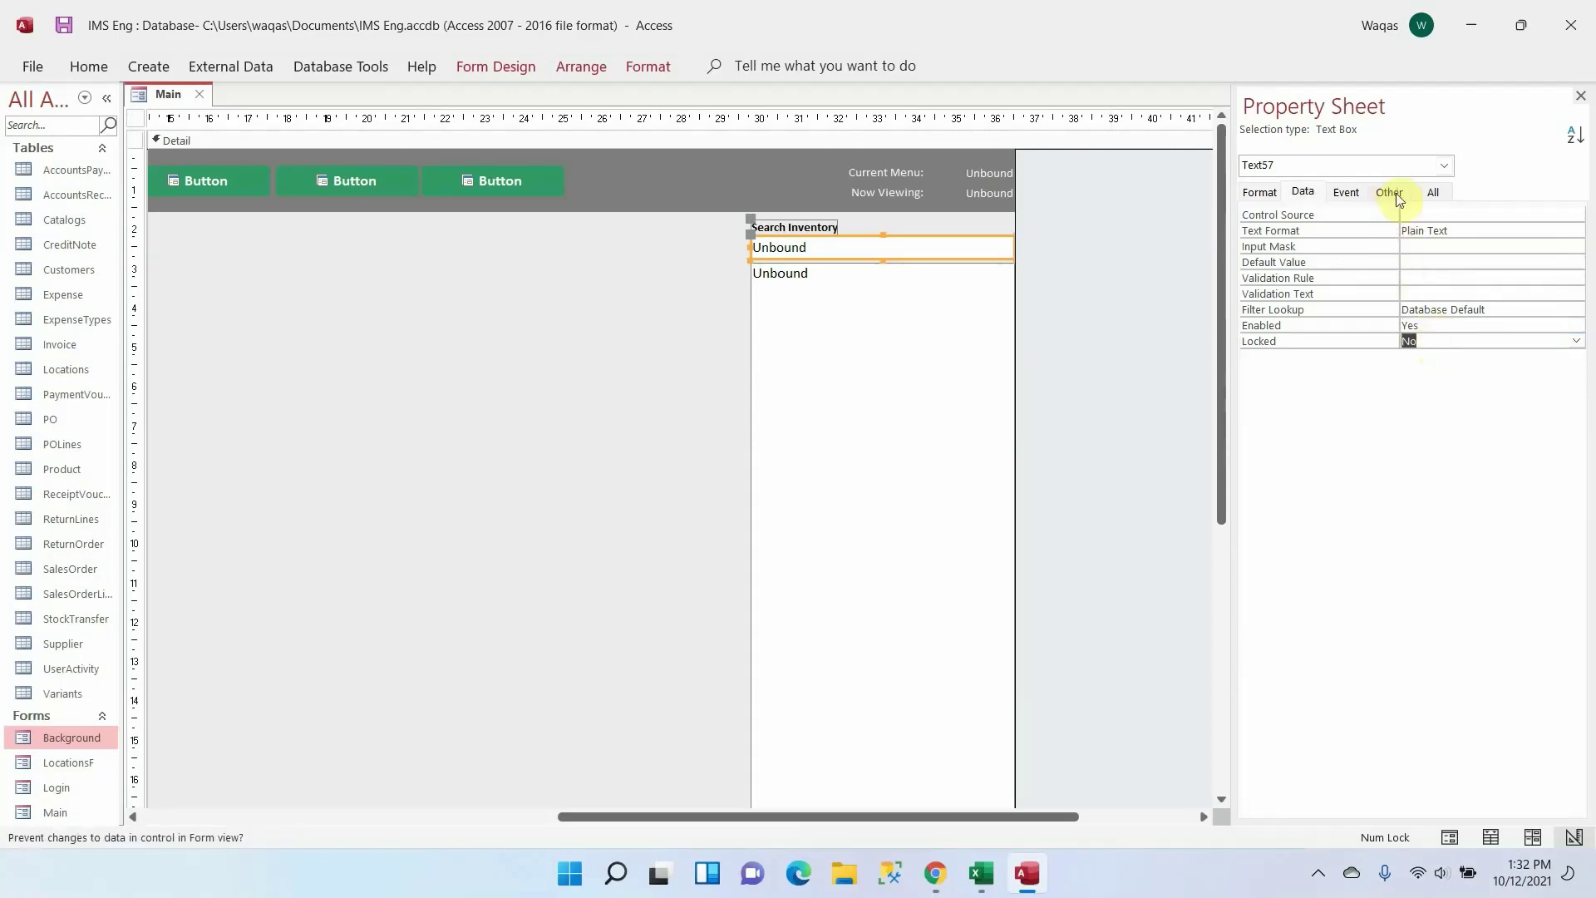
Name the Search Inventory text box txtSearchInventory
click(1390, 192)
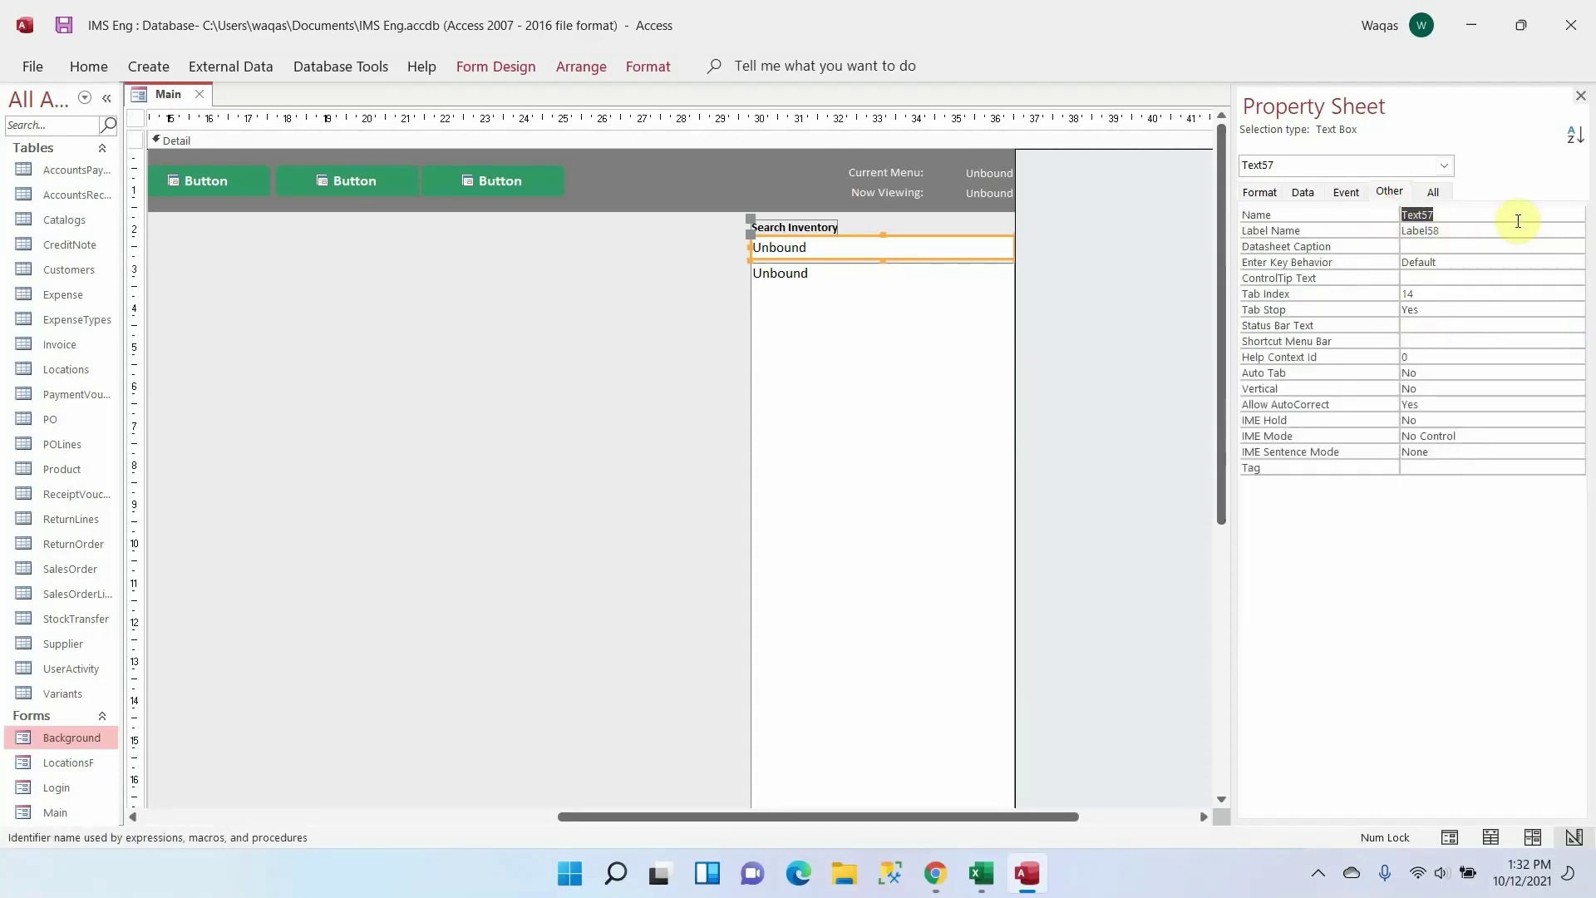
text(txtSearchInventory)
key(Return)
Name the list box below the search text box ListInventory
click(912, 366)
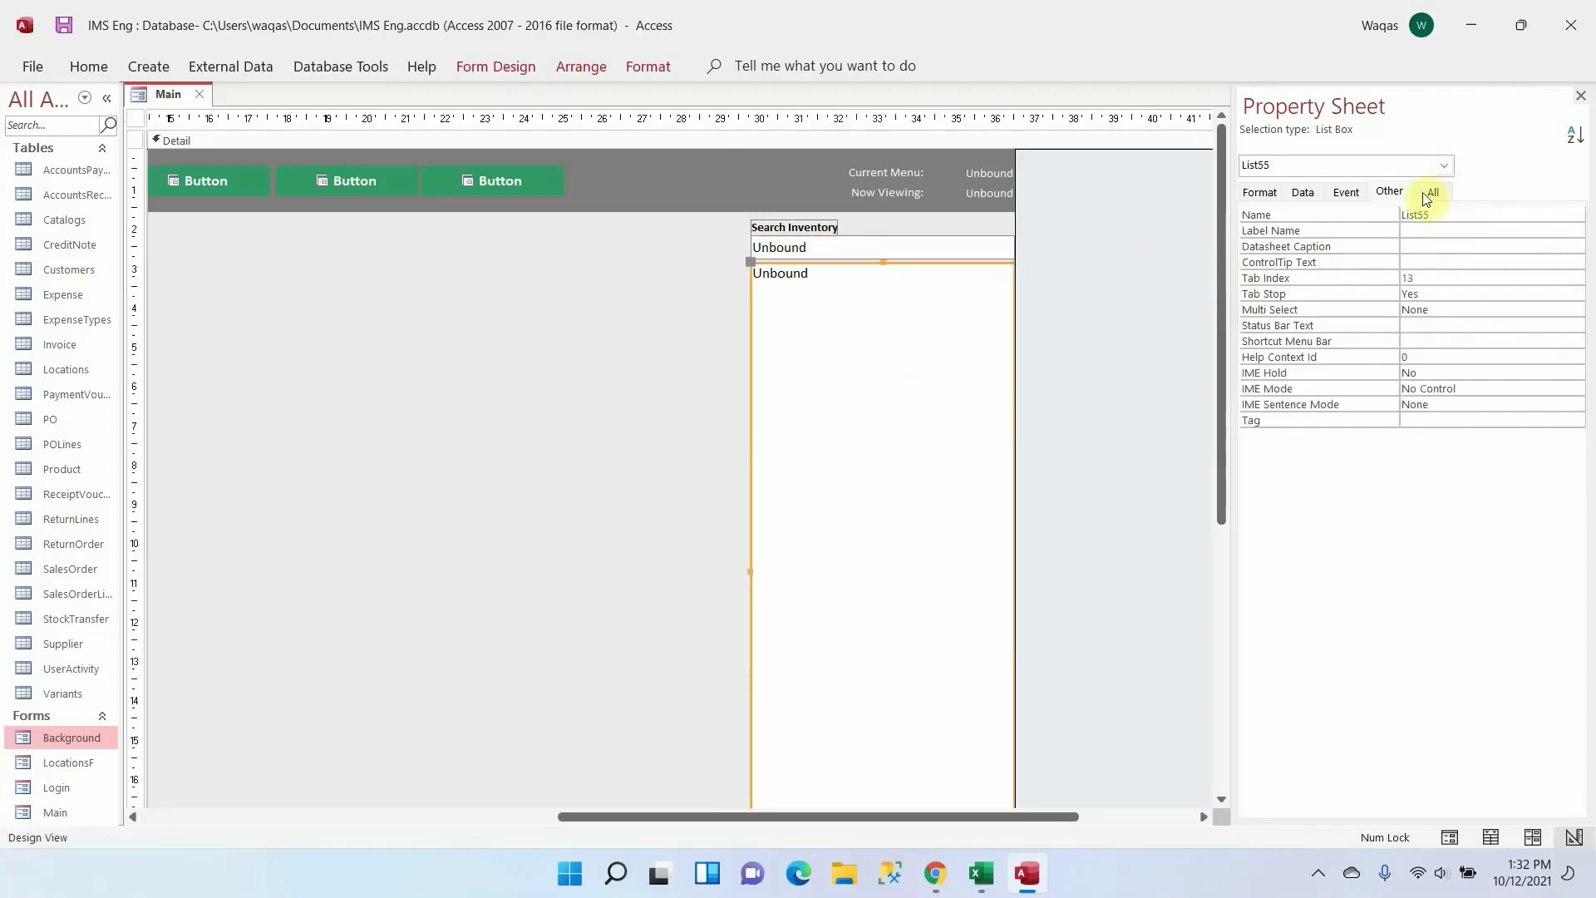
double_click(1450, 213)
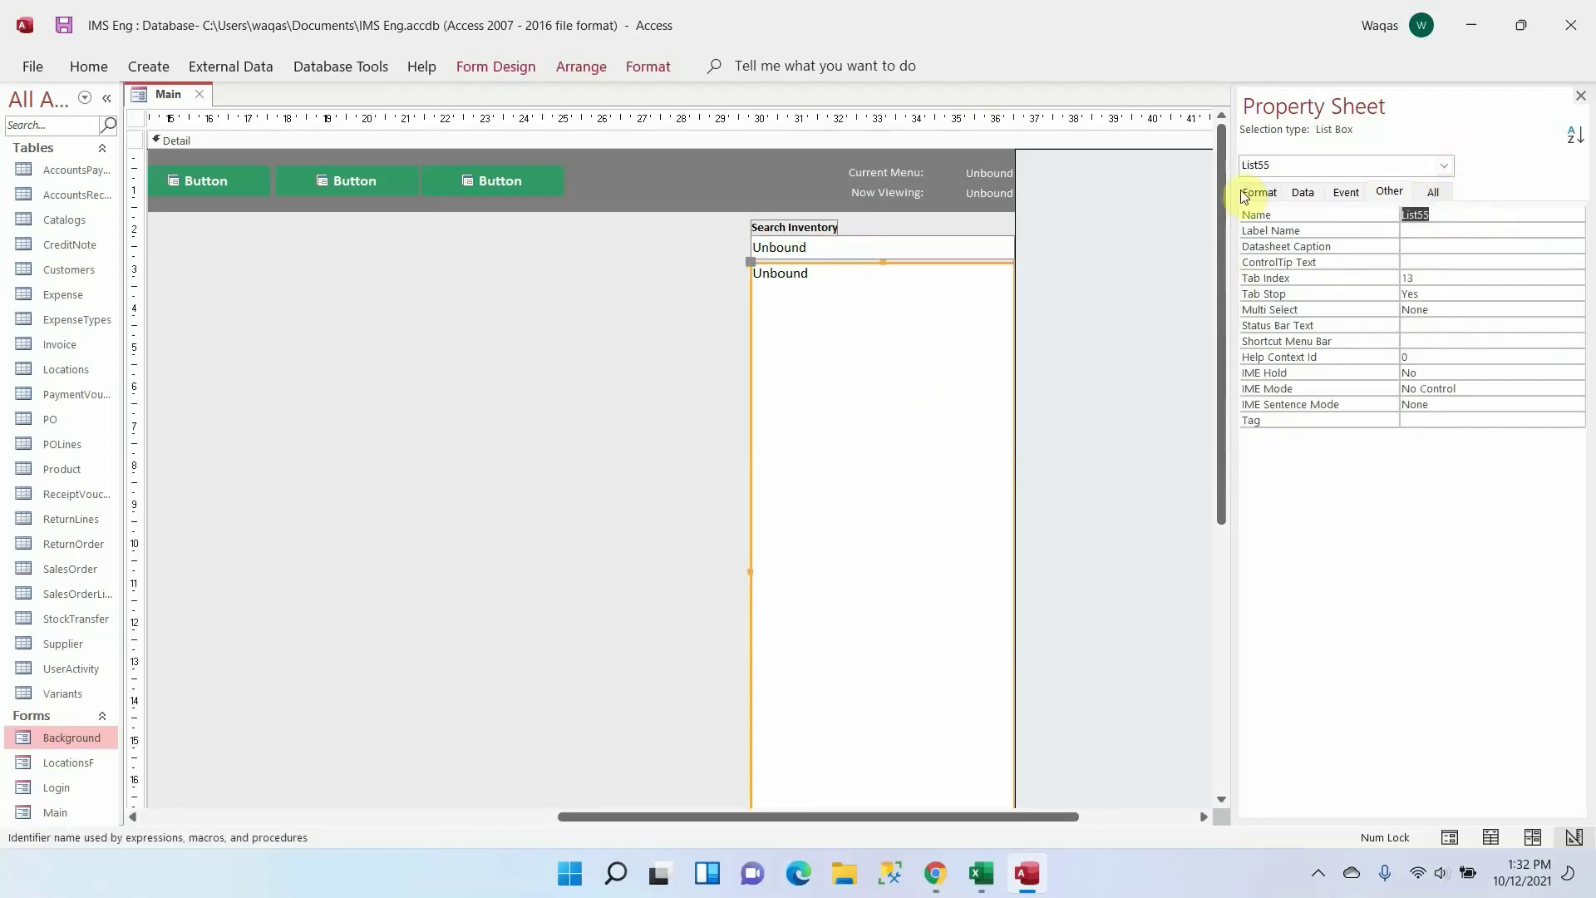
text(ListInventory)
key(Return)
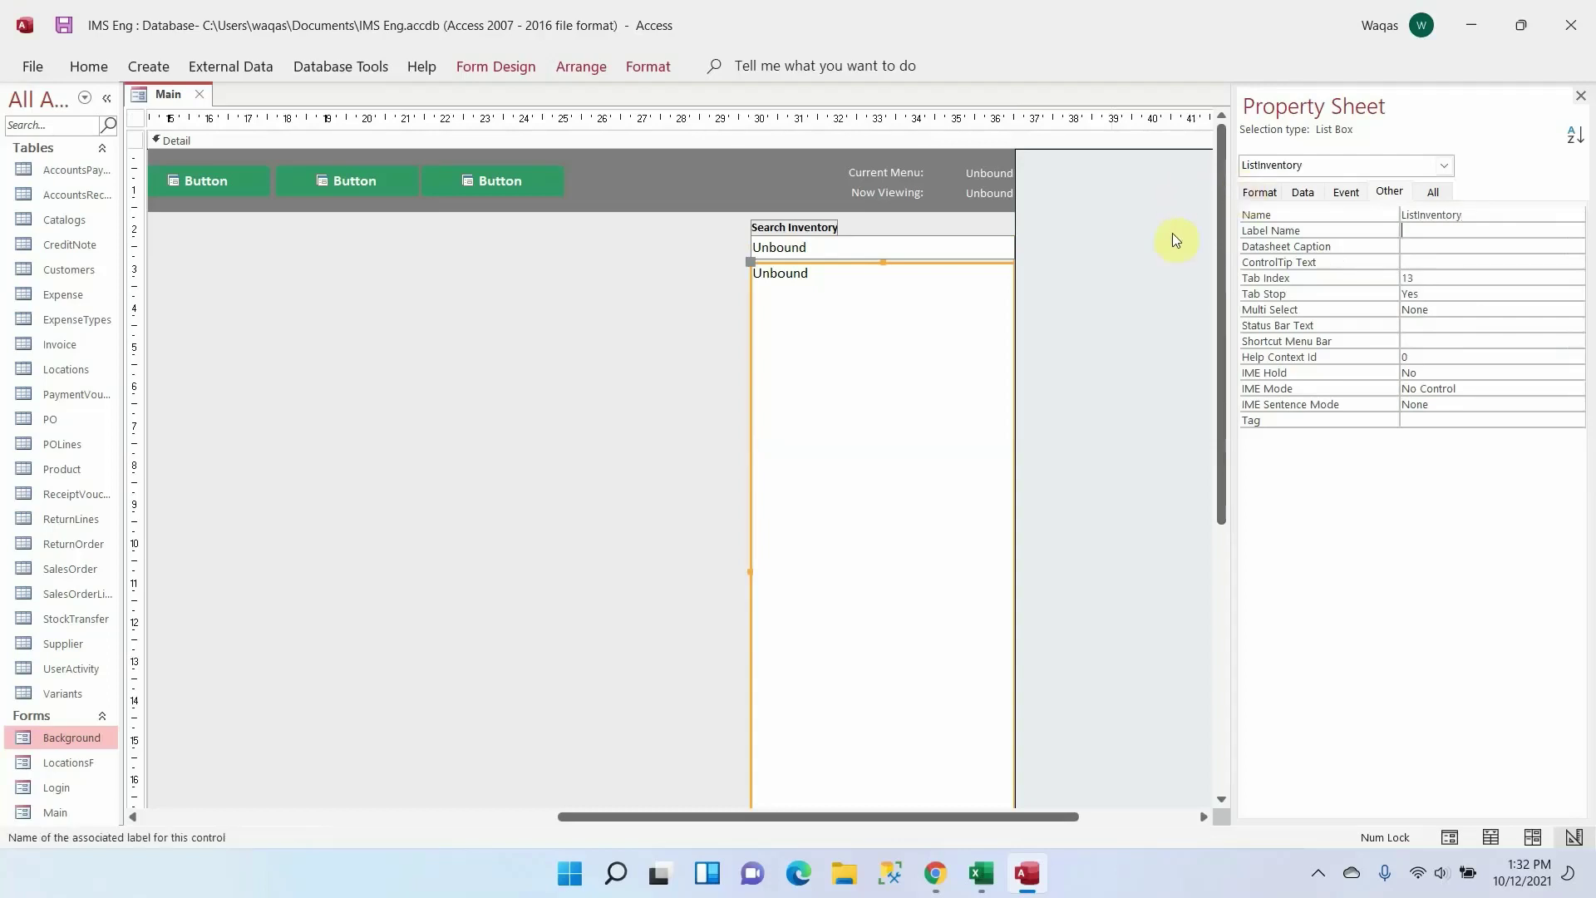
Set the inventory list box's Horizontal Anchor to Right and its Vertical Anchor to Both
scroll(1148, 378, down, 1)
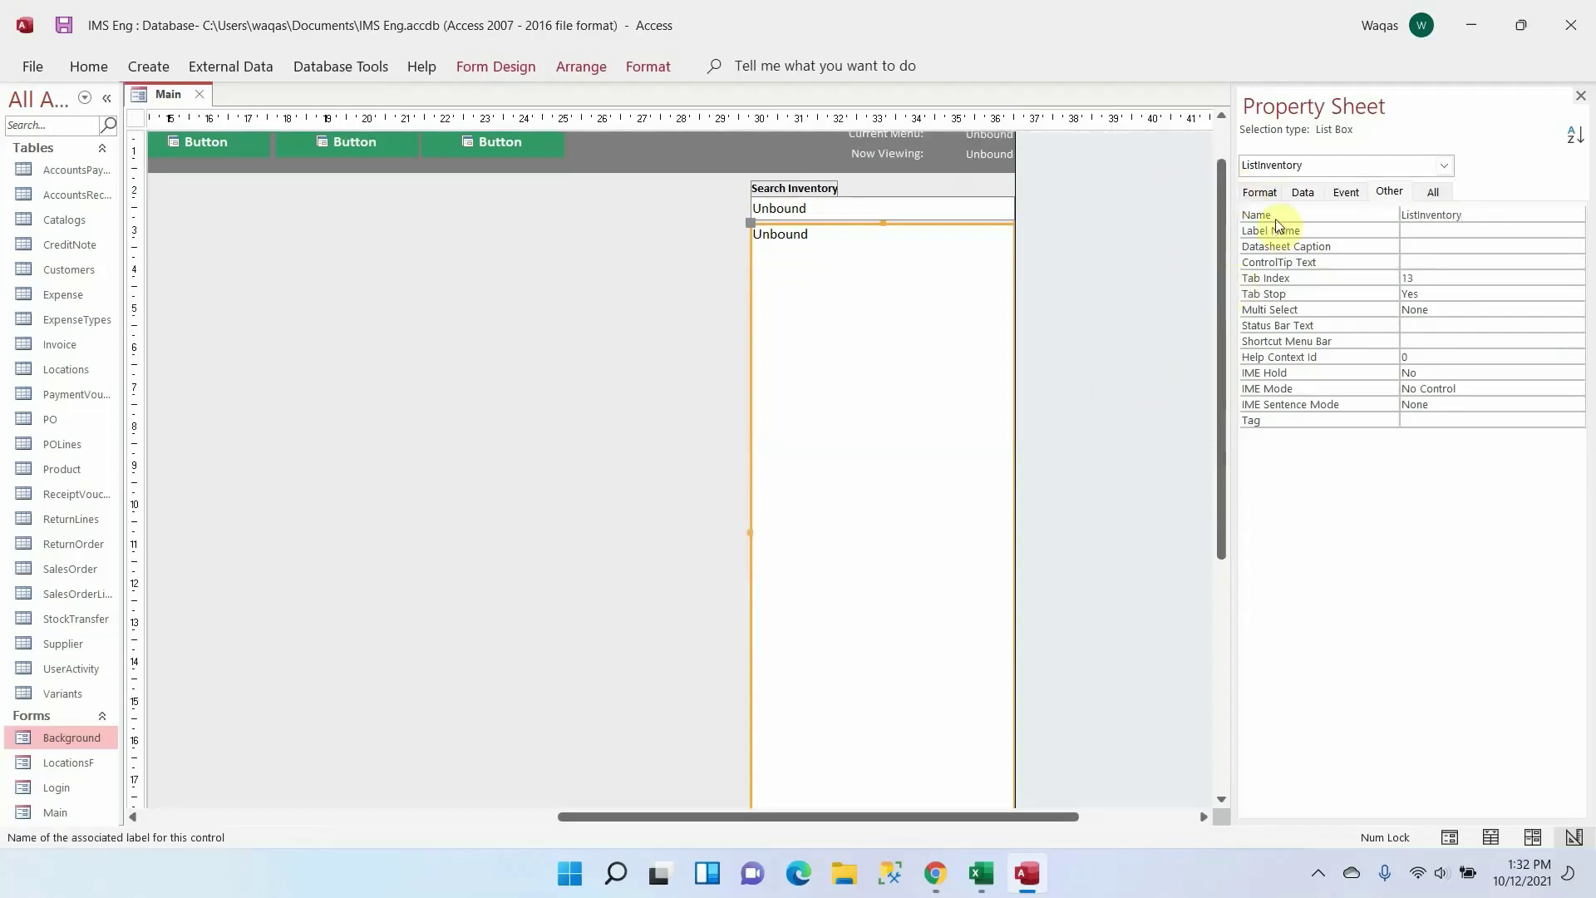
click(1260, 192)
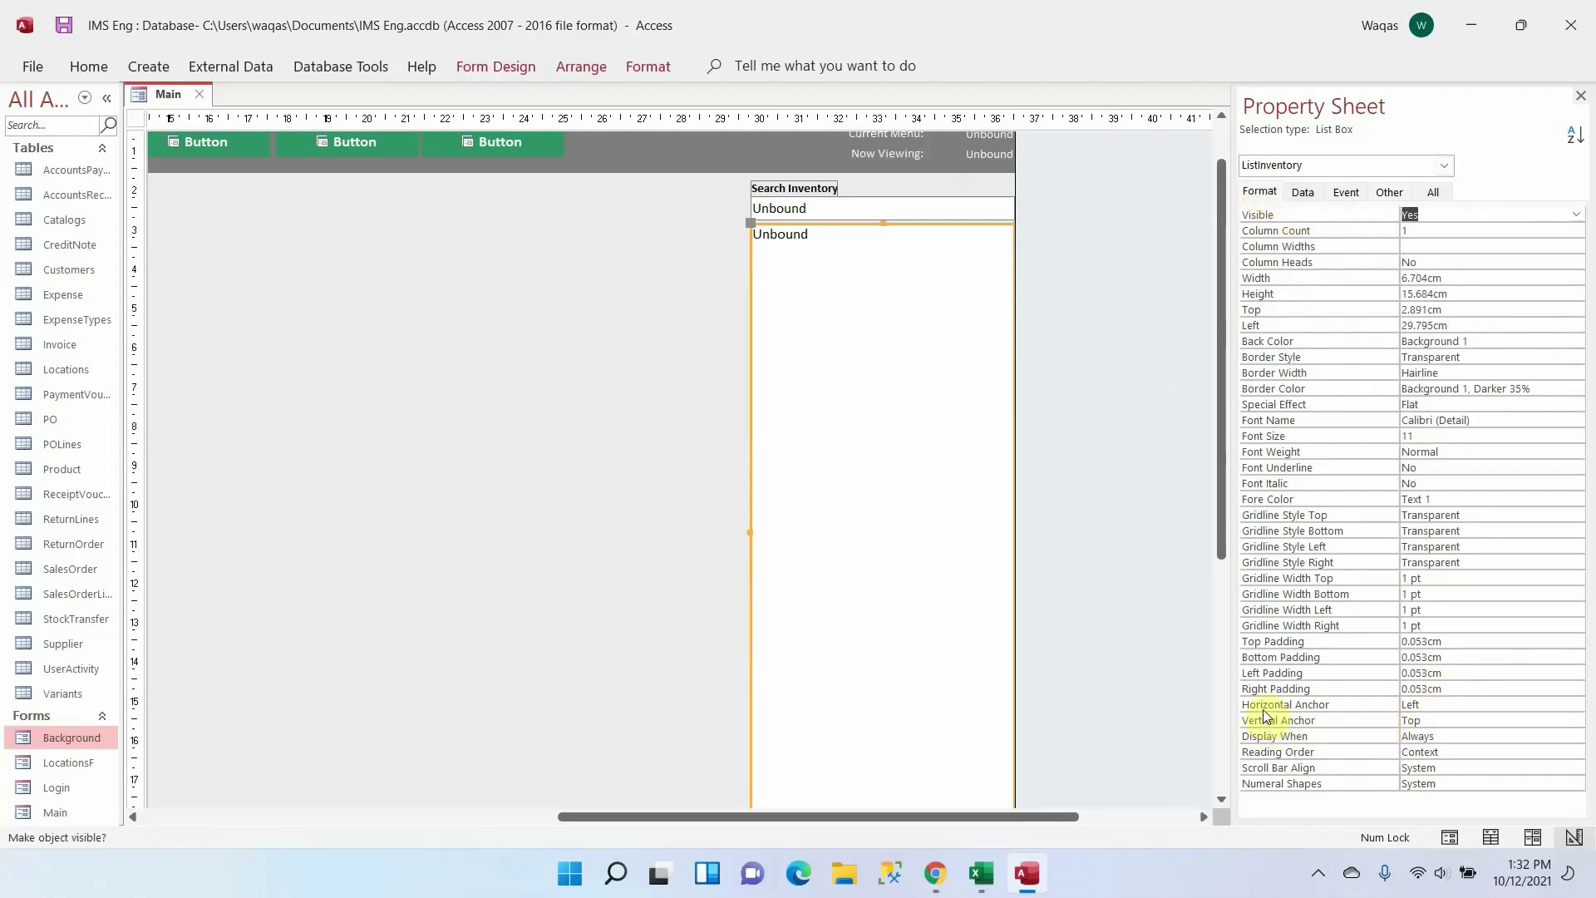
double_click(1413, 703)
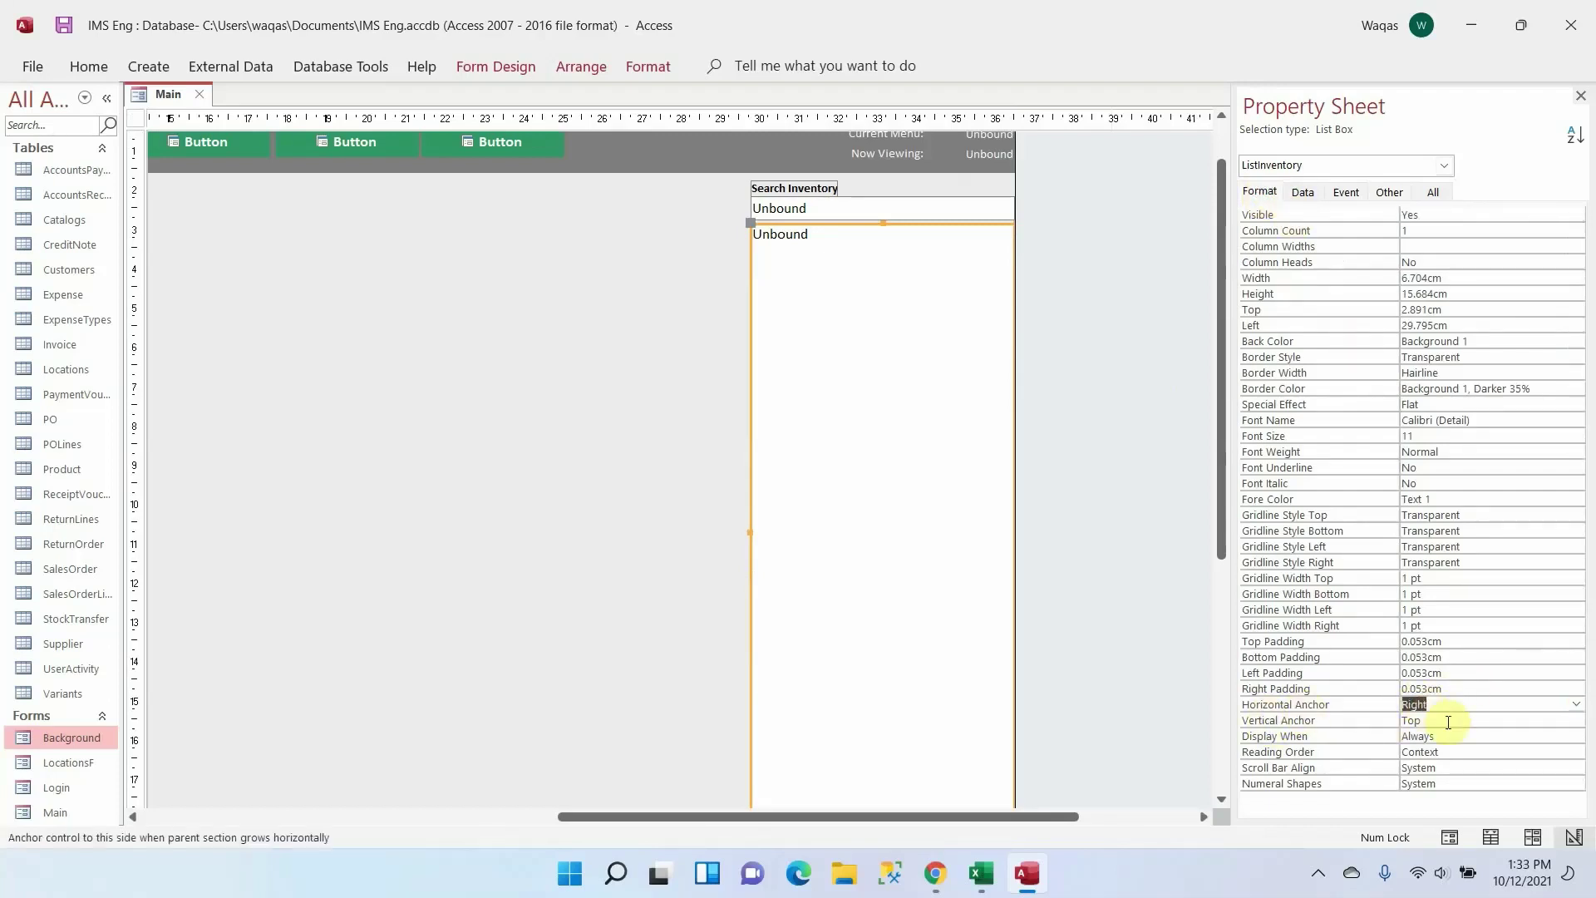
click(1439, 722)
click(1576, 720)
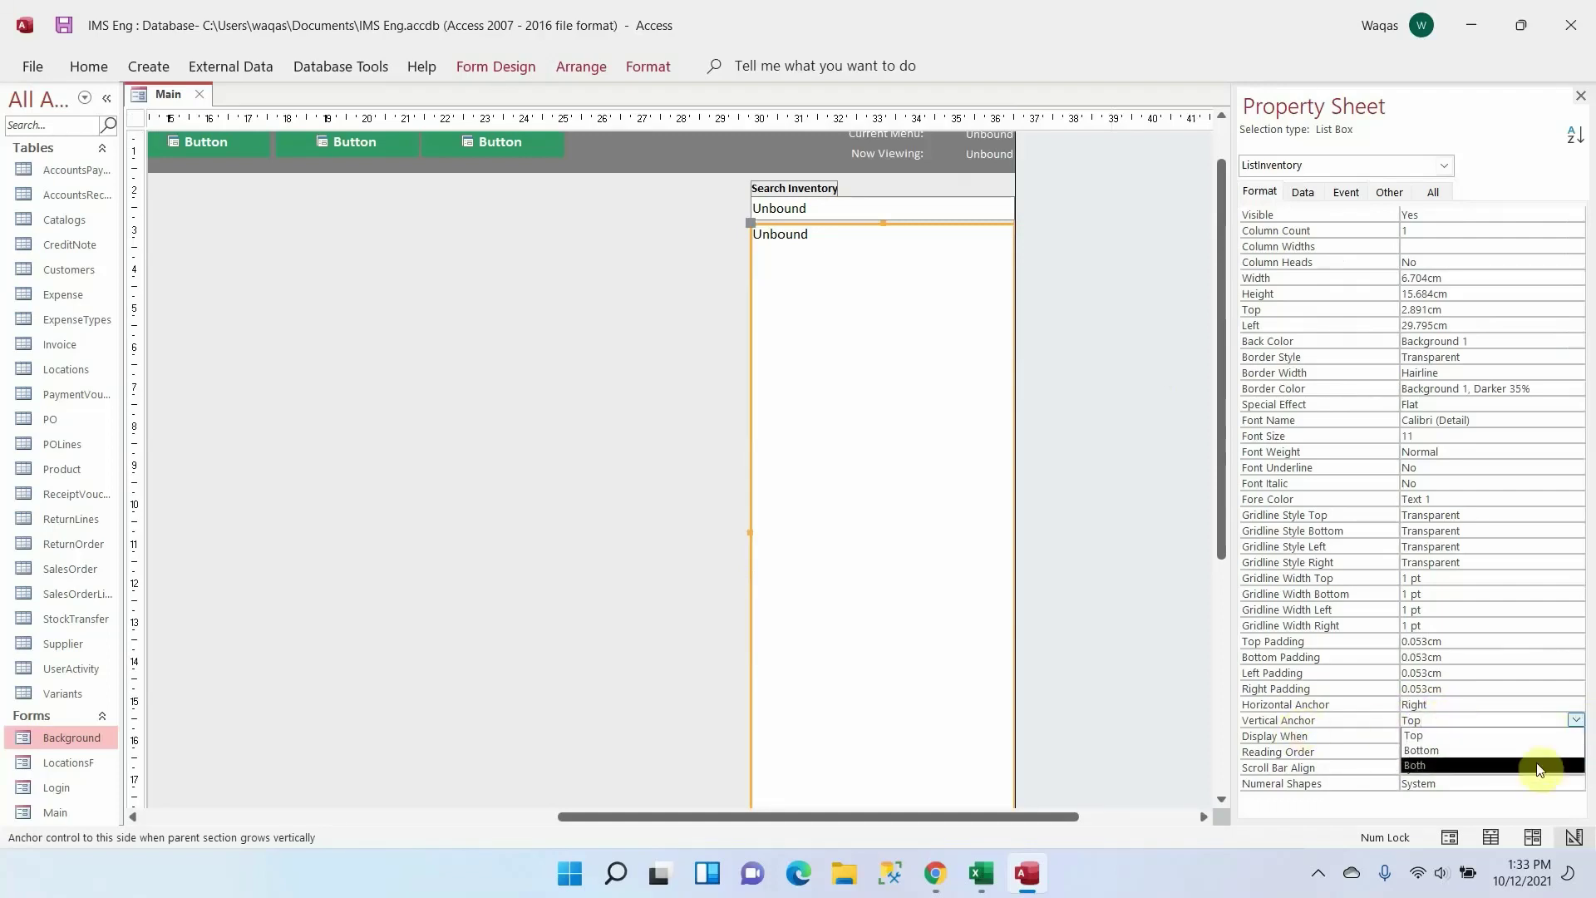
click(1539, 766)
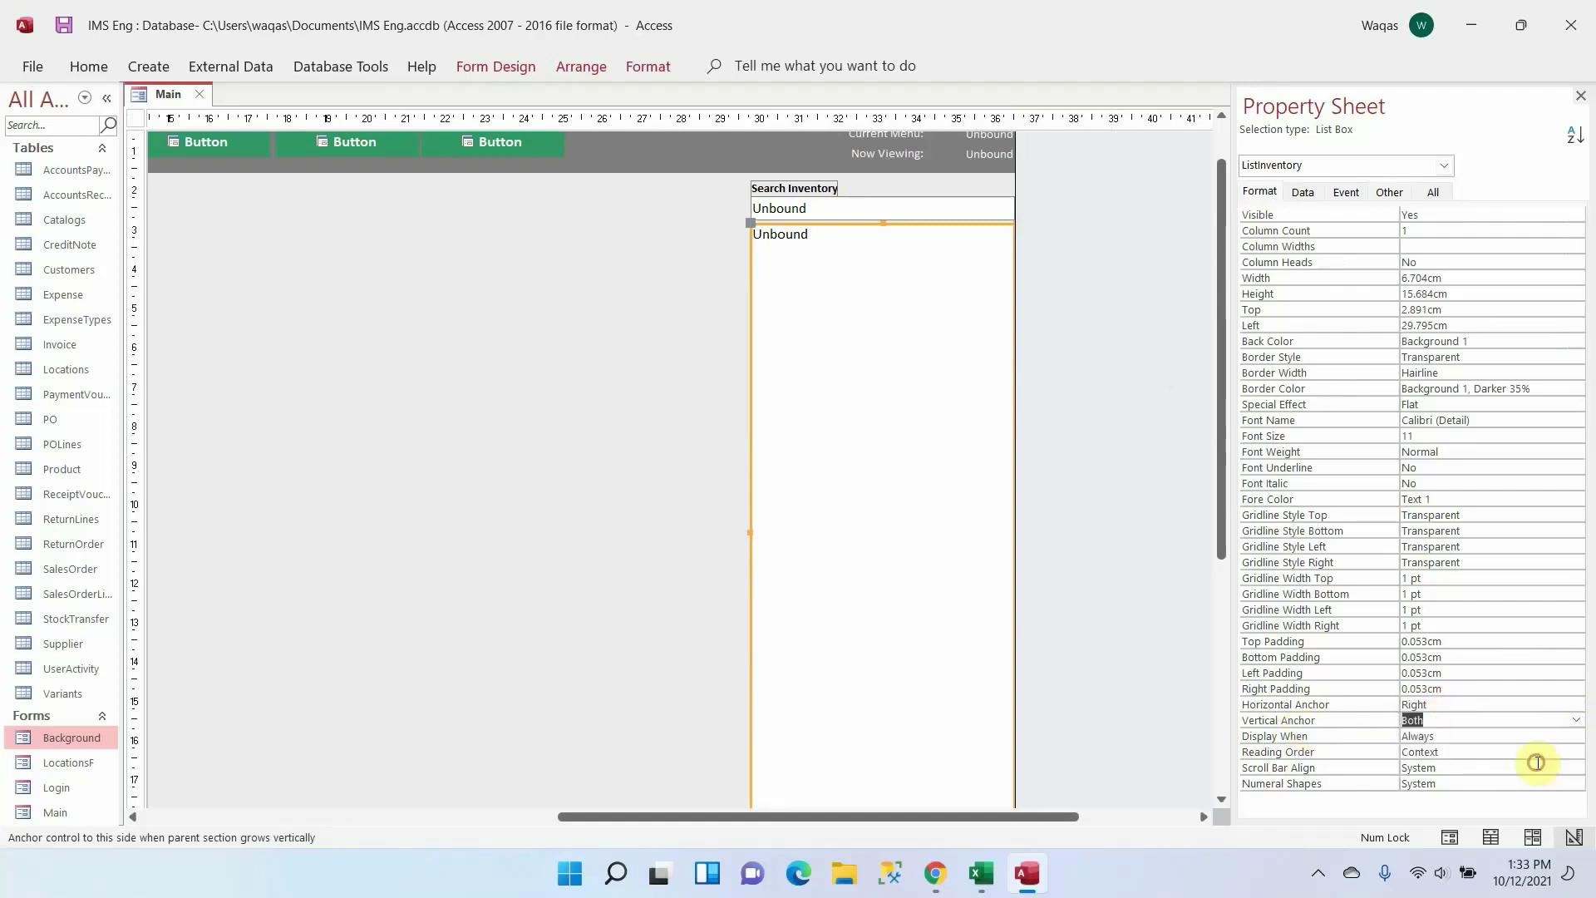
Check the list box's anchoring in Form View with the form maximized, and restore the form window
right_click(155, 96)
click(208, 202)
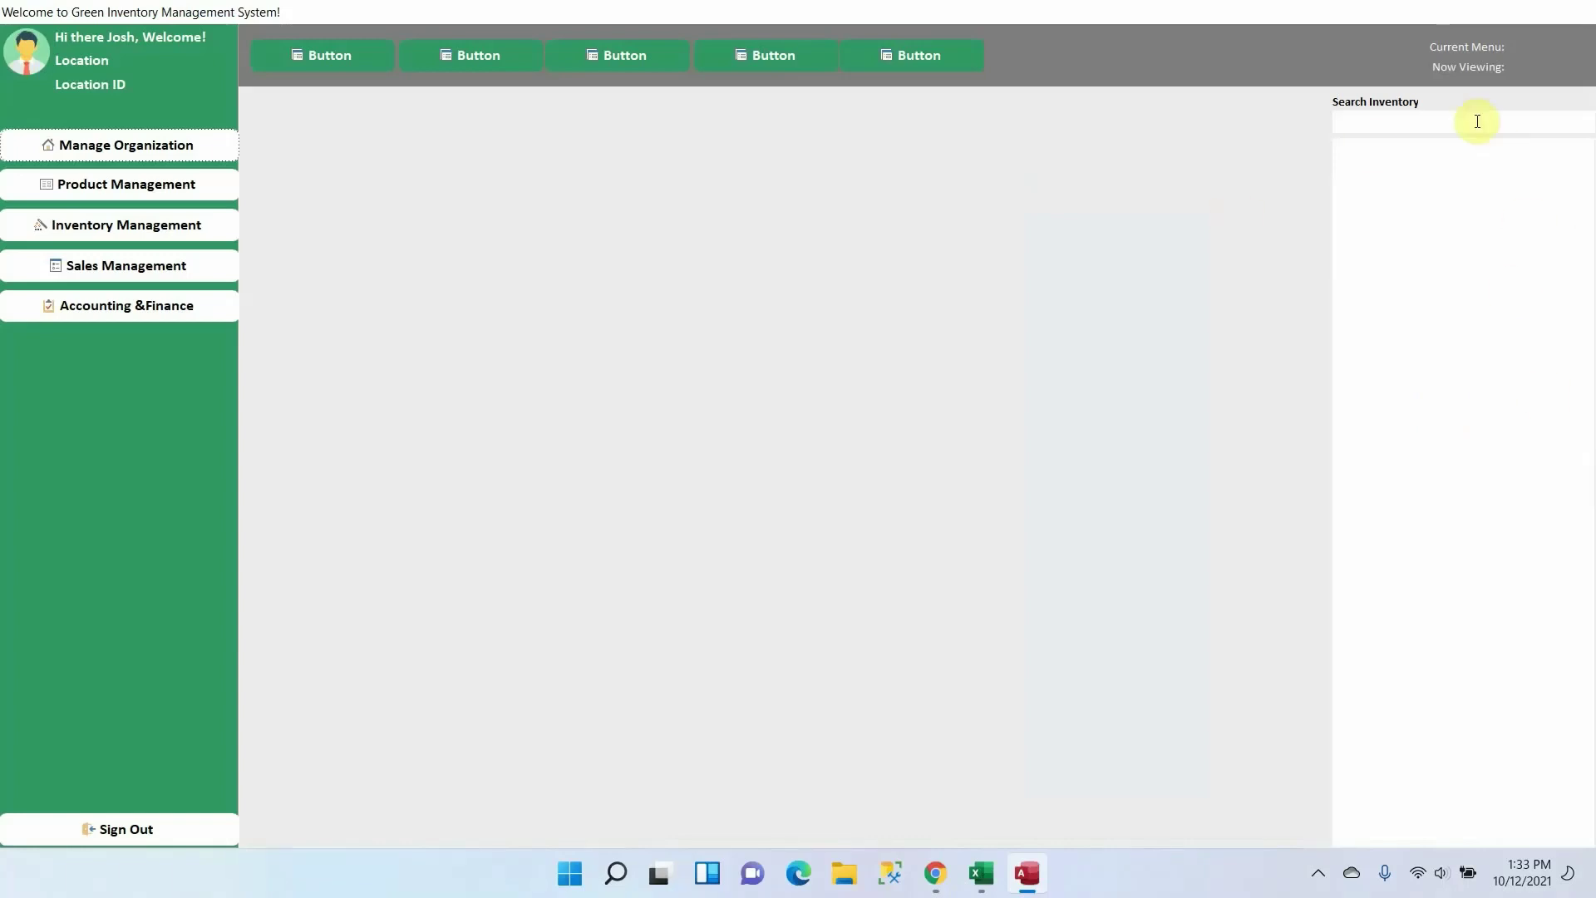
click(1484, 291)
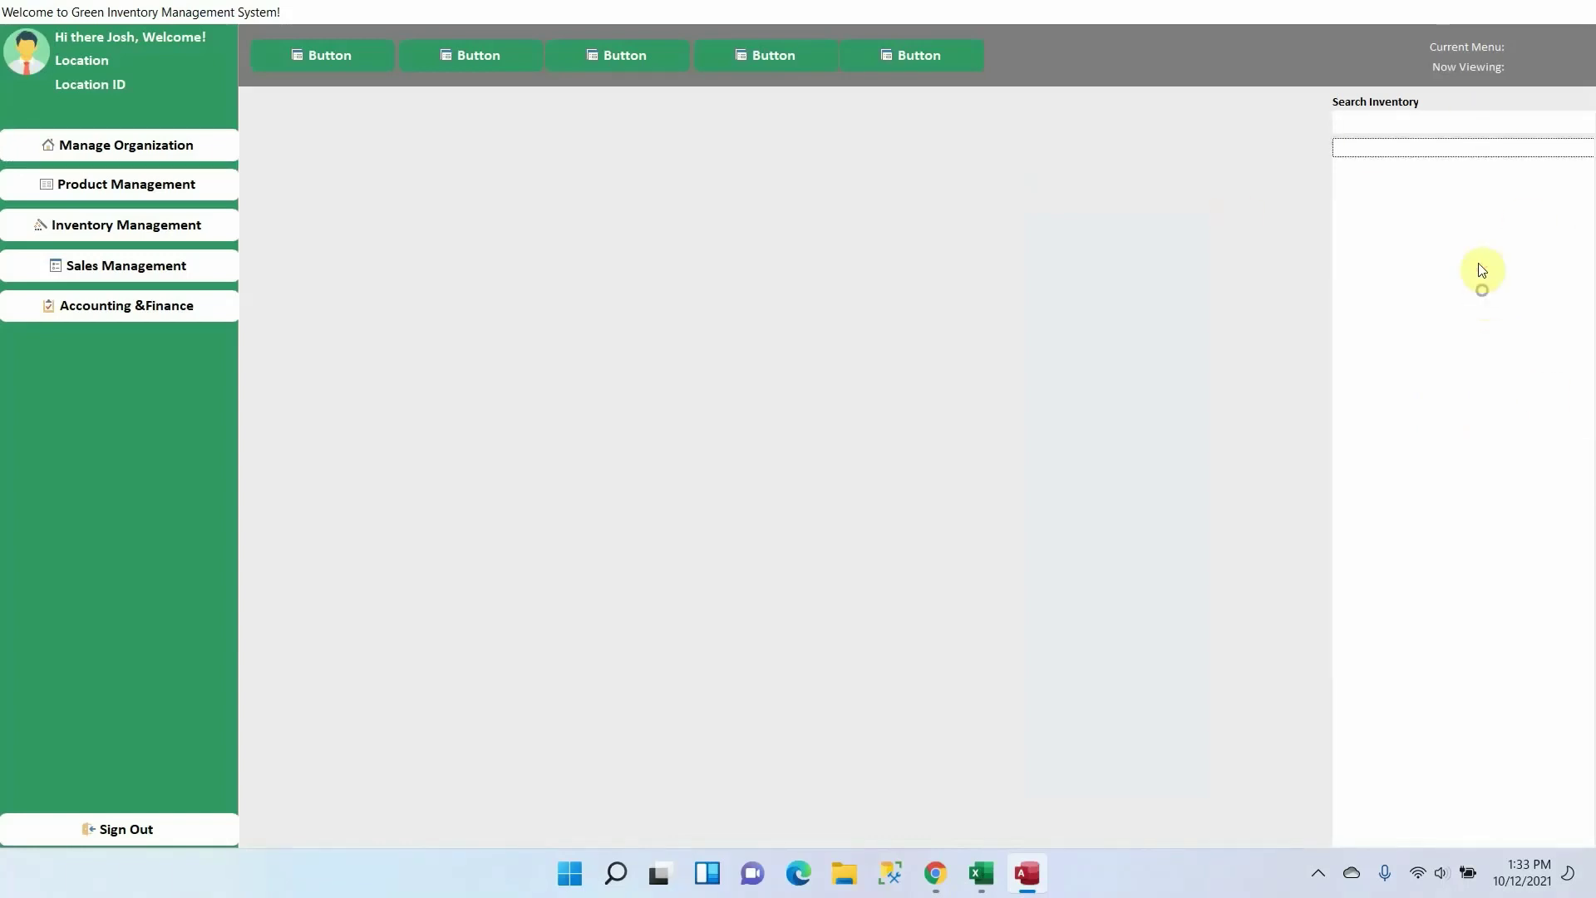
click(1418, 151)
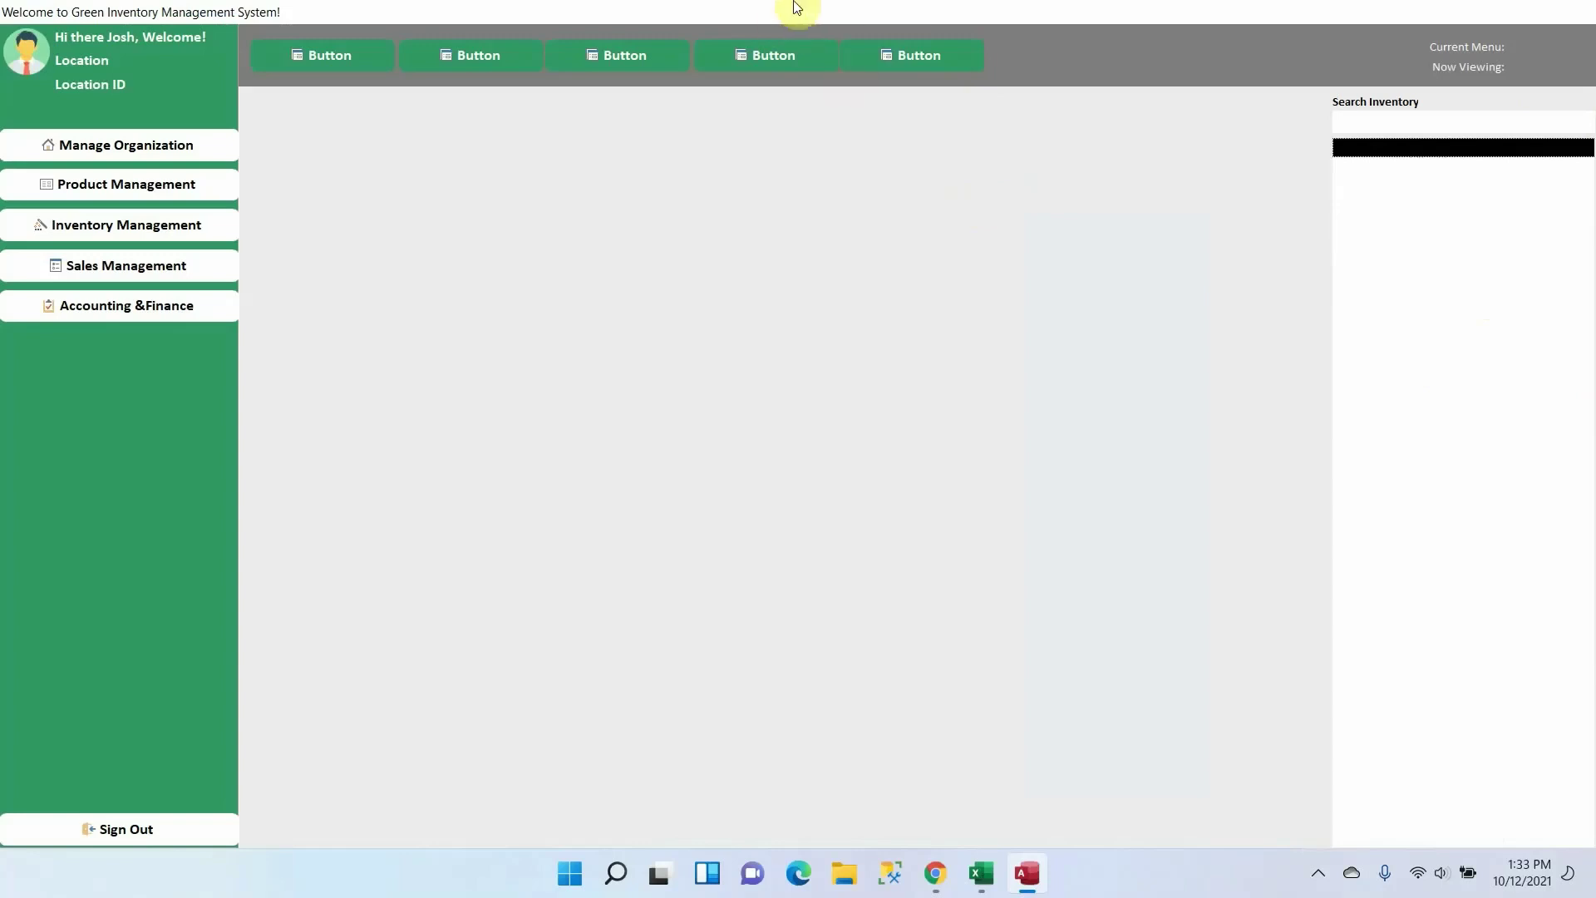
double_click(769, 13)
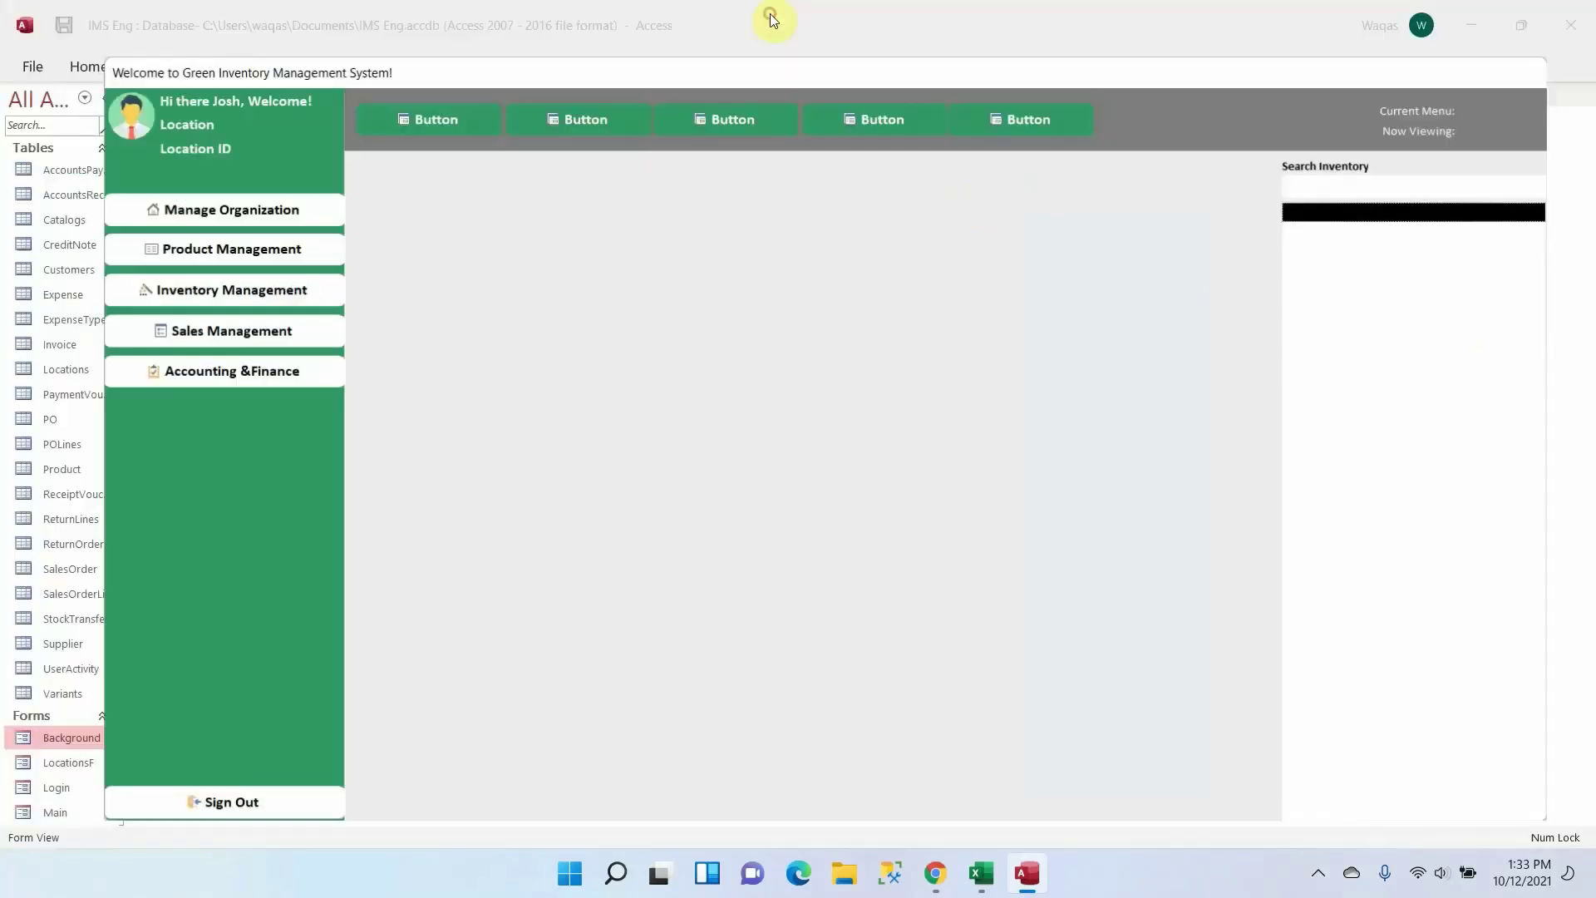
Save the Main form
mouse_move(798, 74)
mouse_down()
mouse_move(787, 64)
mouse_move(801, 76)
mouse_up()
right_click(802, 77)
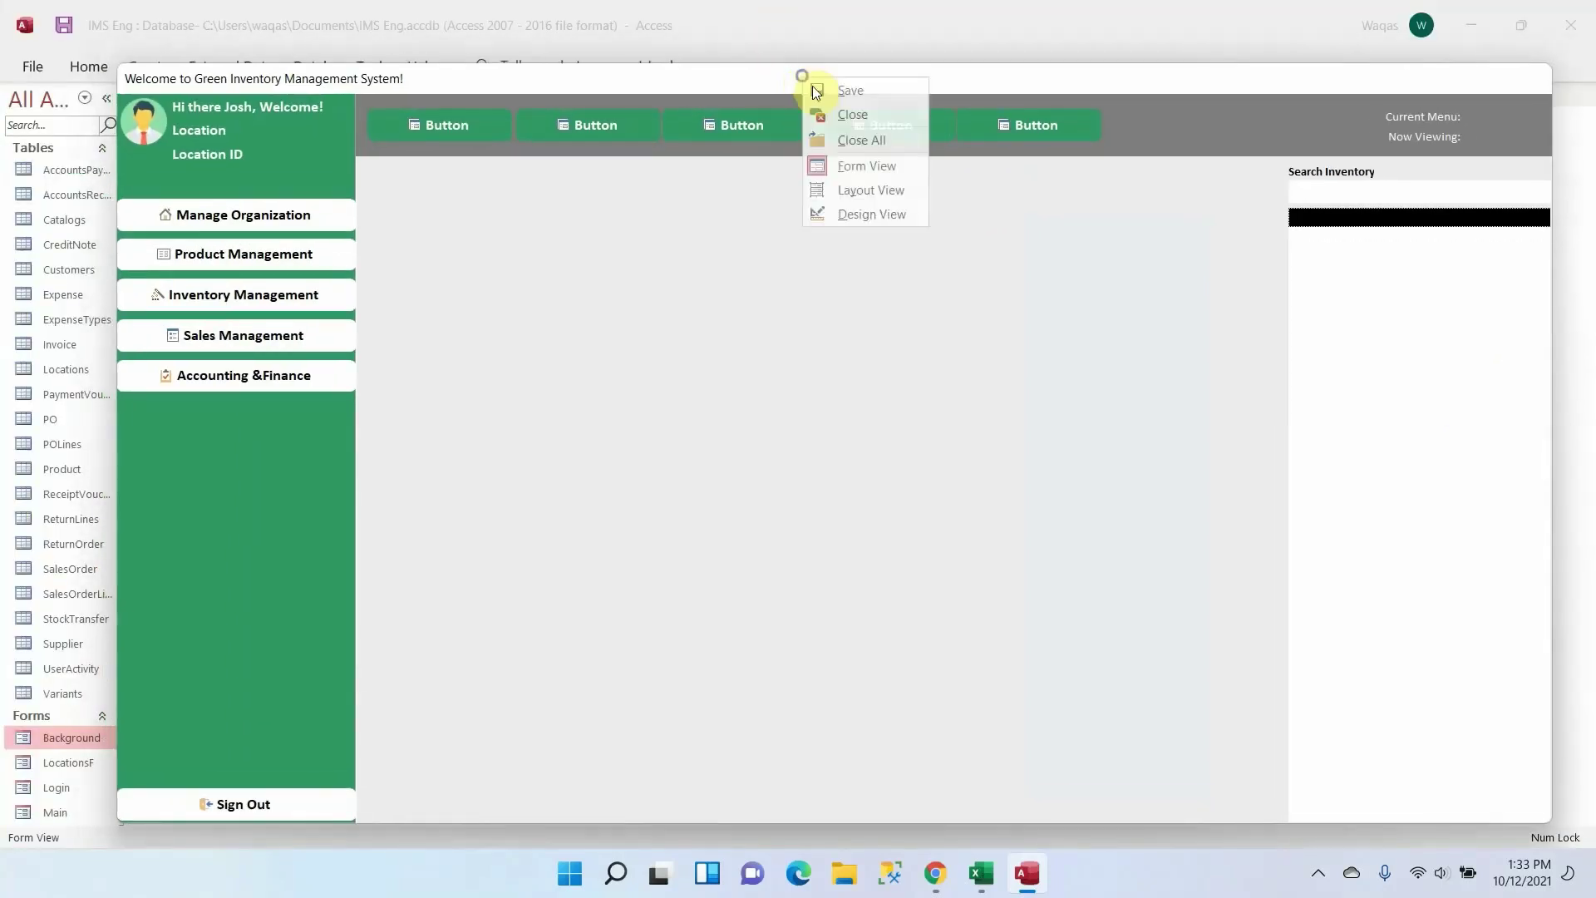
click(812, 85)
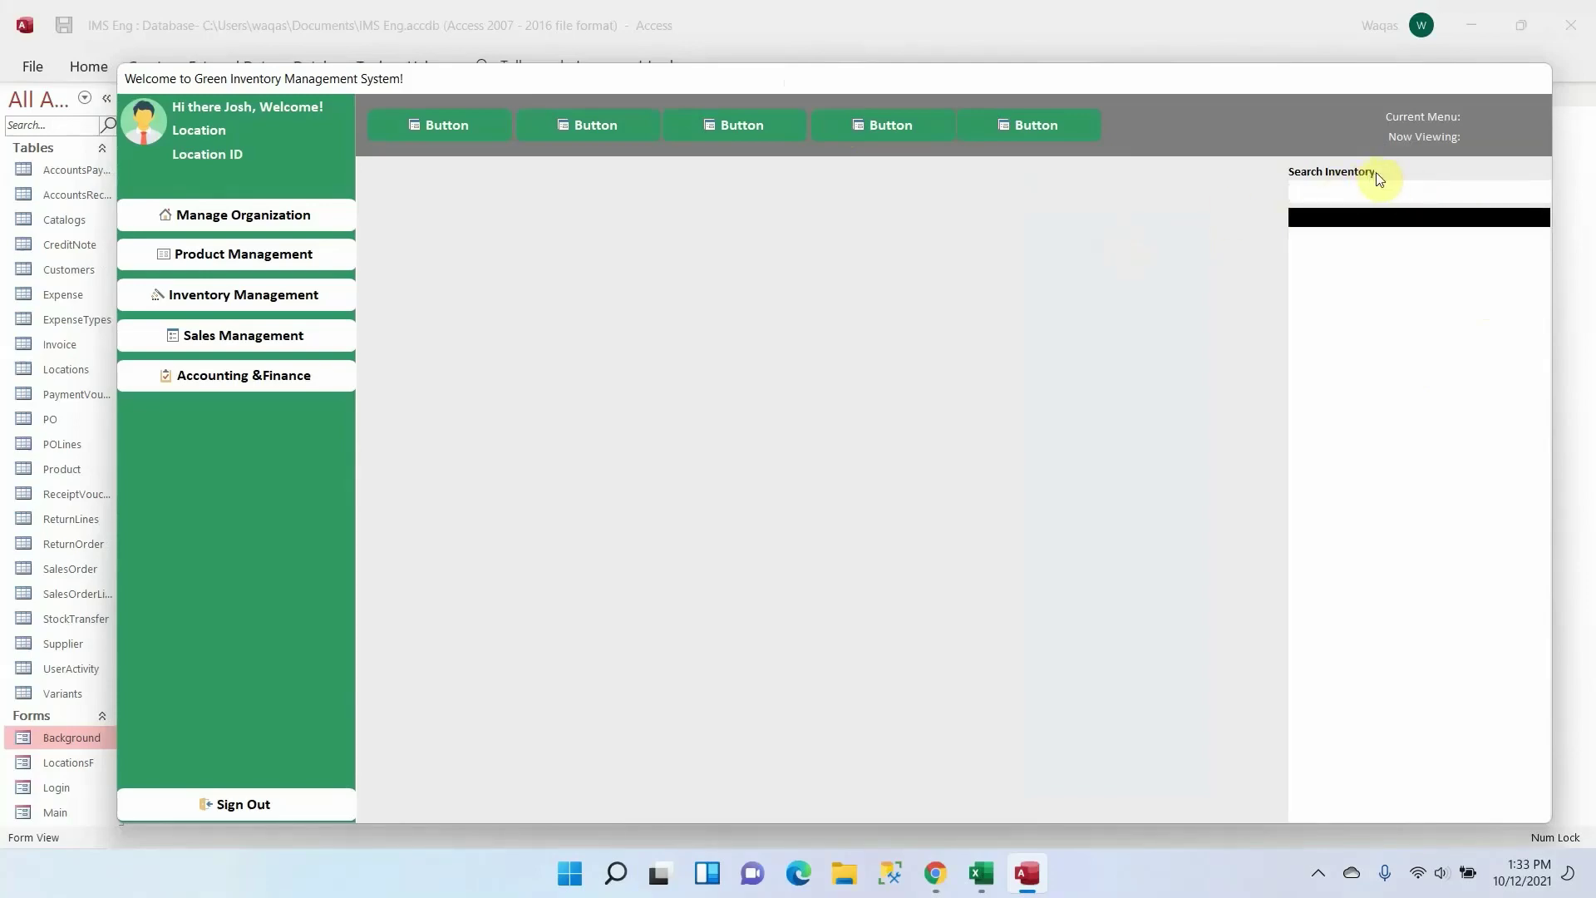
Switch the form to Design View and widen the Search Inventory label to about 2.5 cm
right_click(1082, 262)
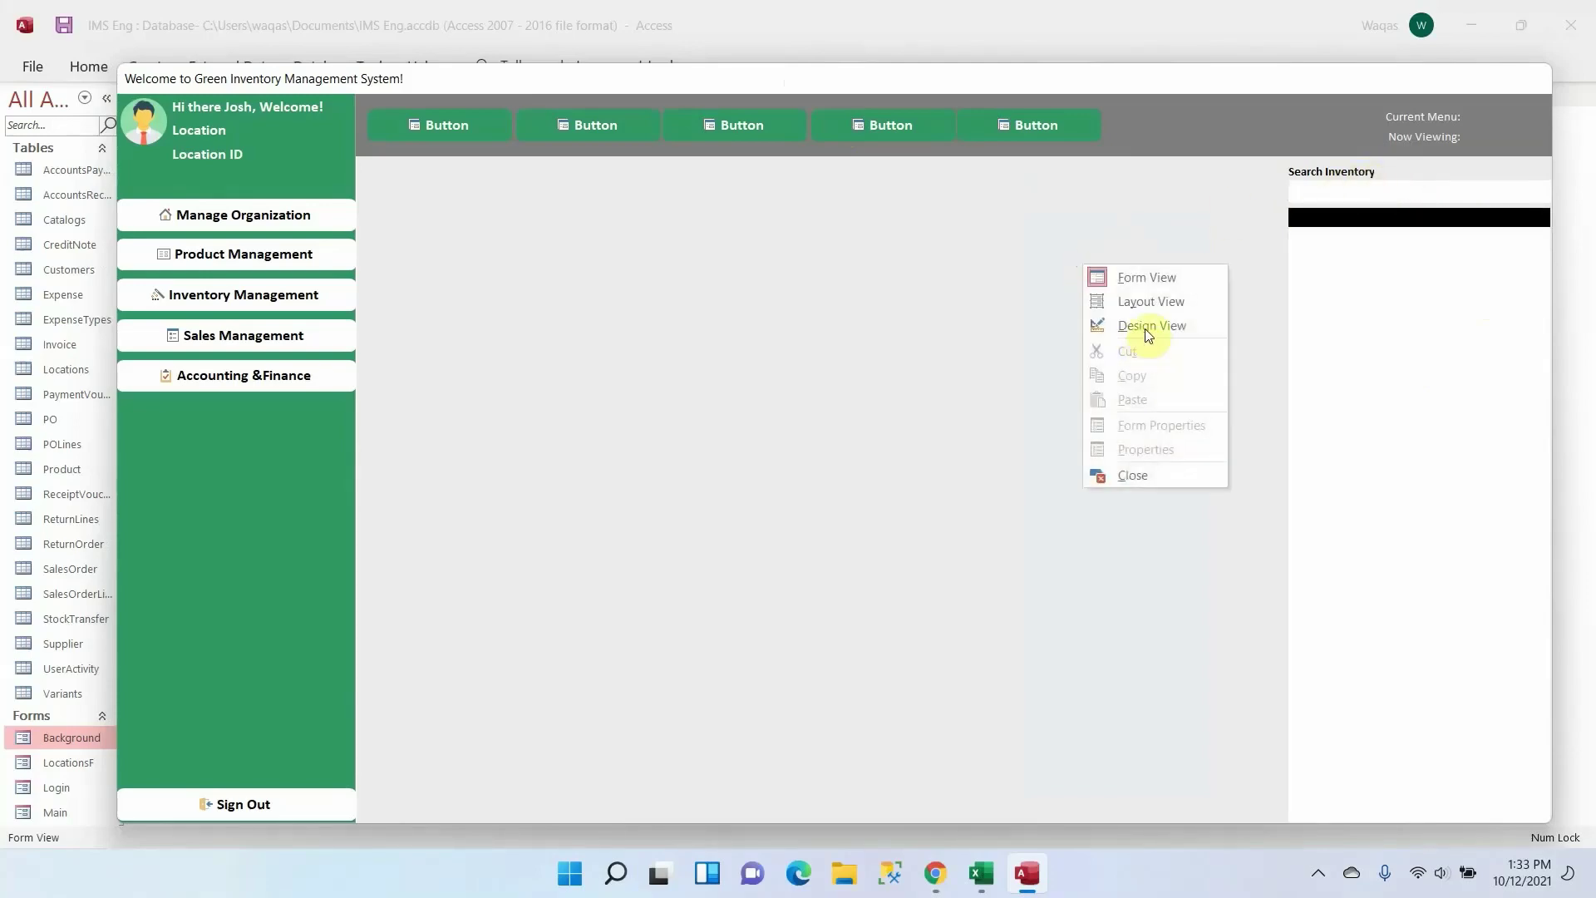
click(1145, 328)
drag(635, 813, 1054, 759)
click(817, 233)
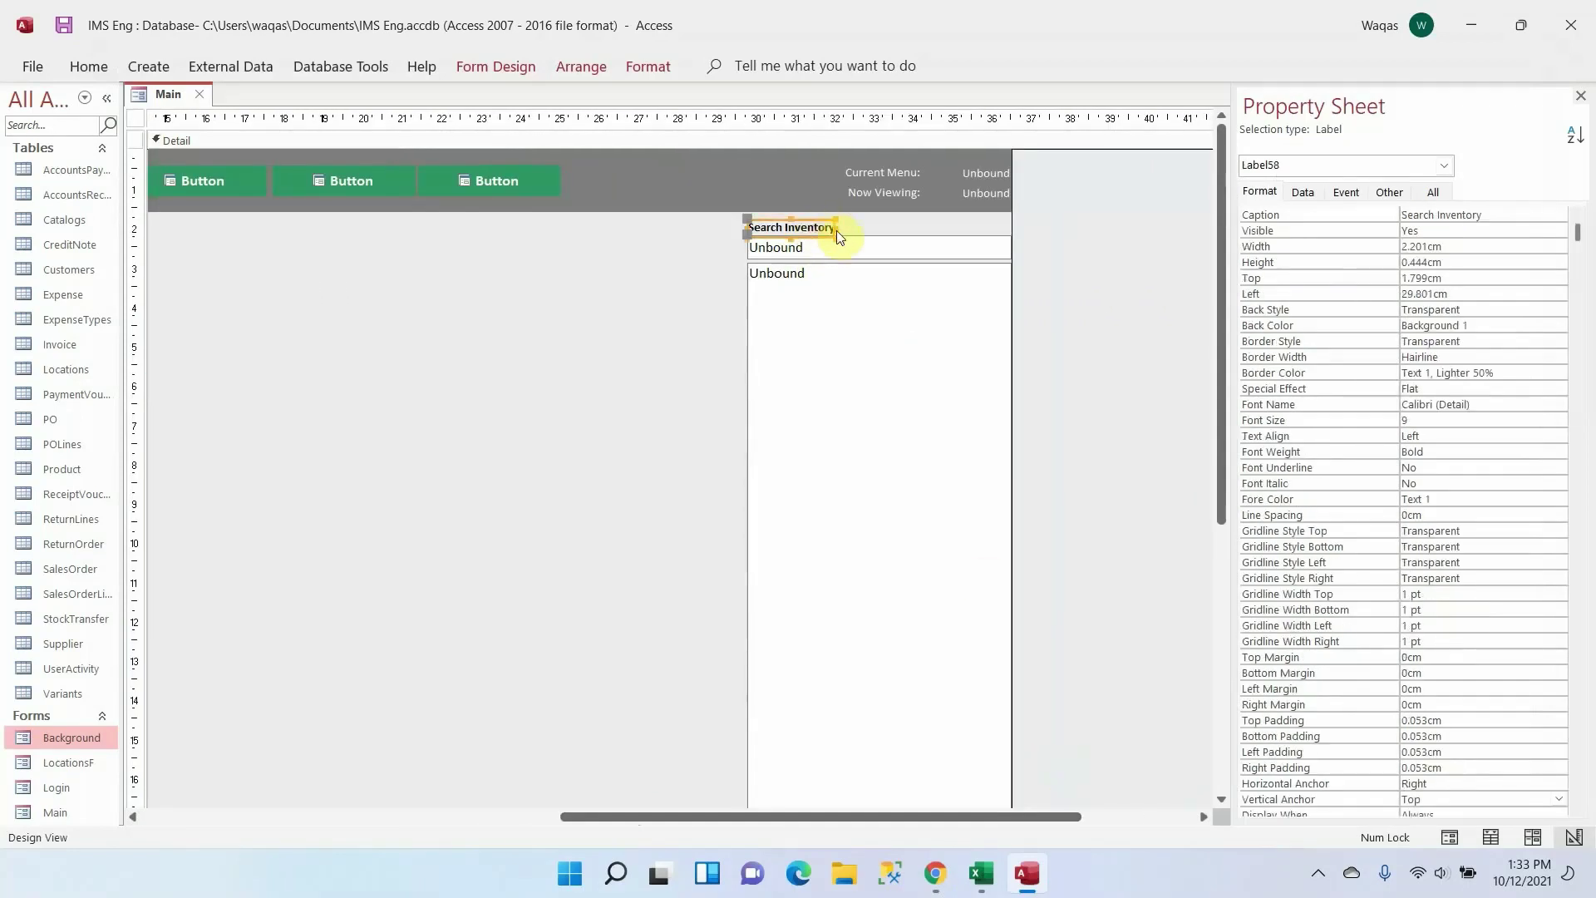
click(830, 228)
drag(846, 227, 851, 227)
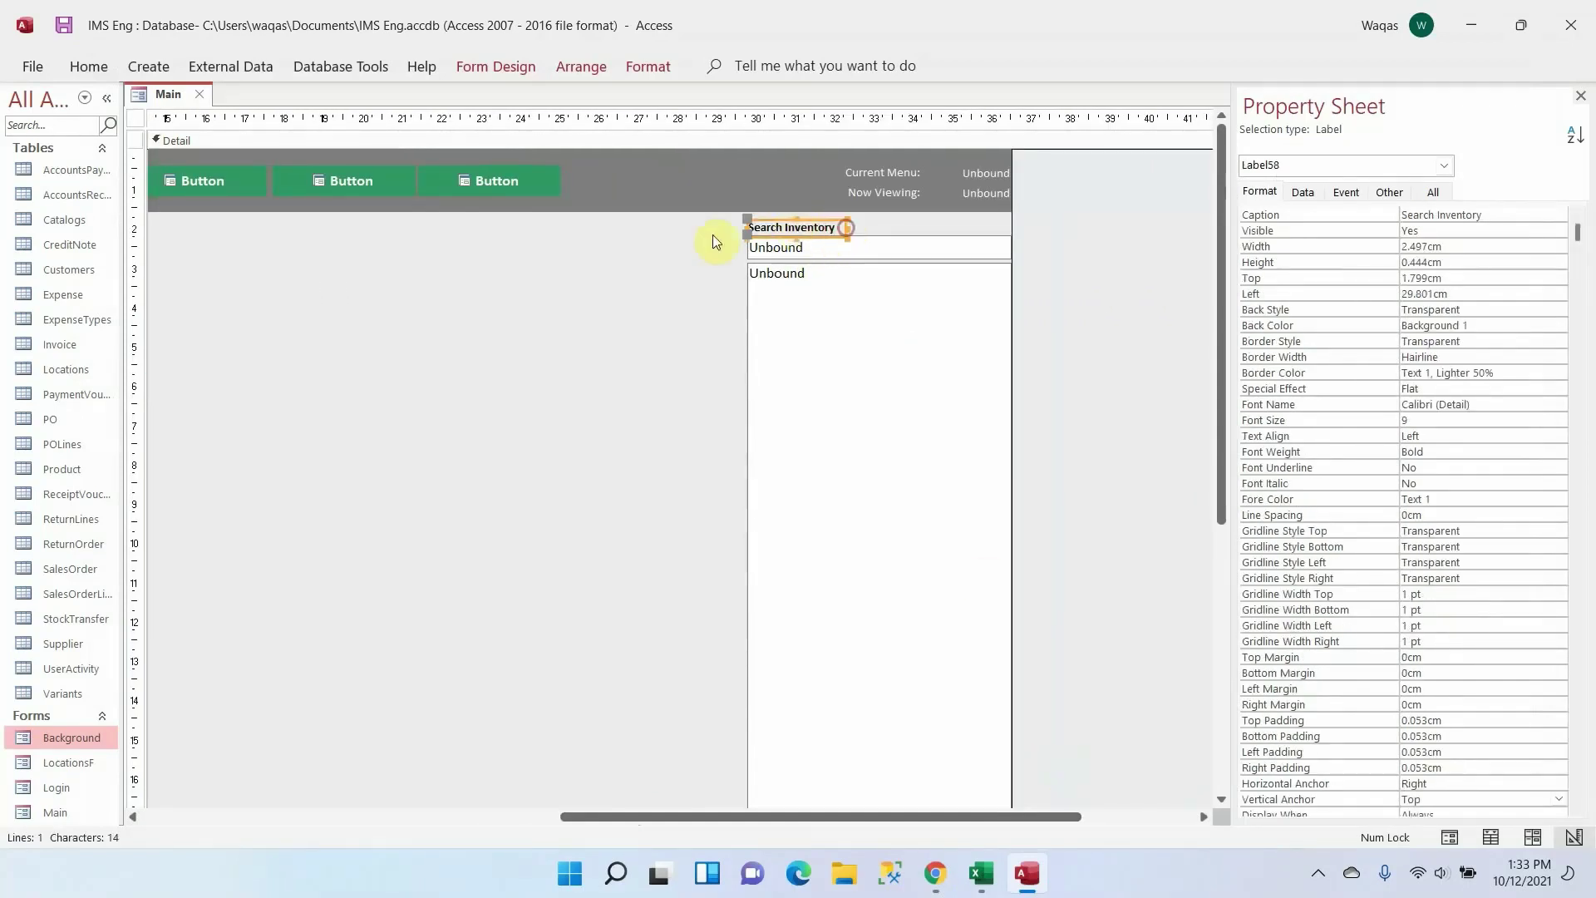
Copy the Search Inventory label, search box and list box together and paste them into the Detail section
right_click(157, 93)
click(153, 90)
drag(925, 225, 773, 333)
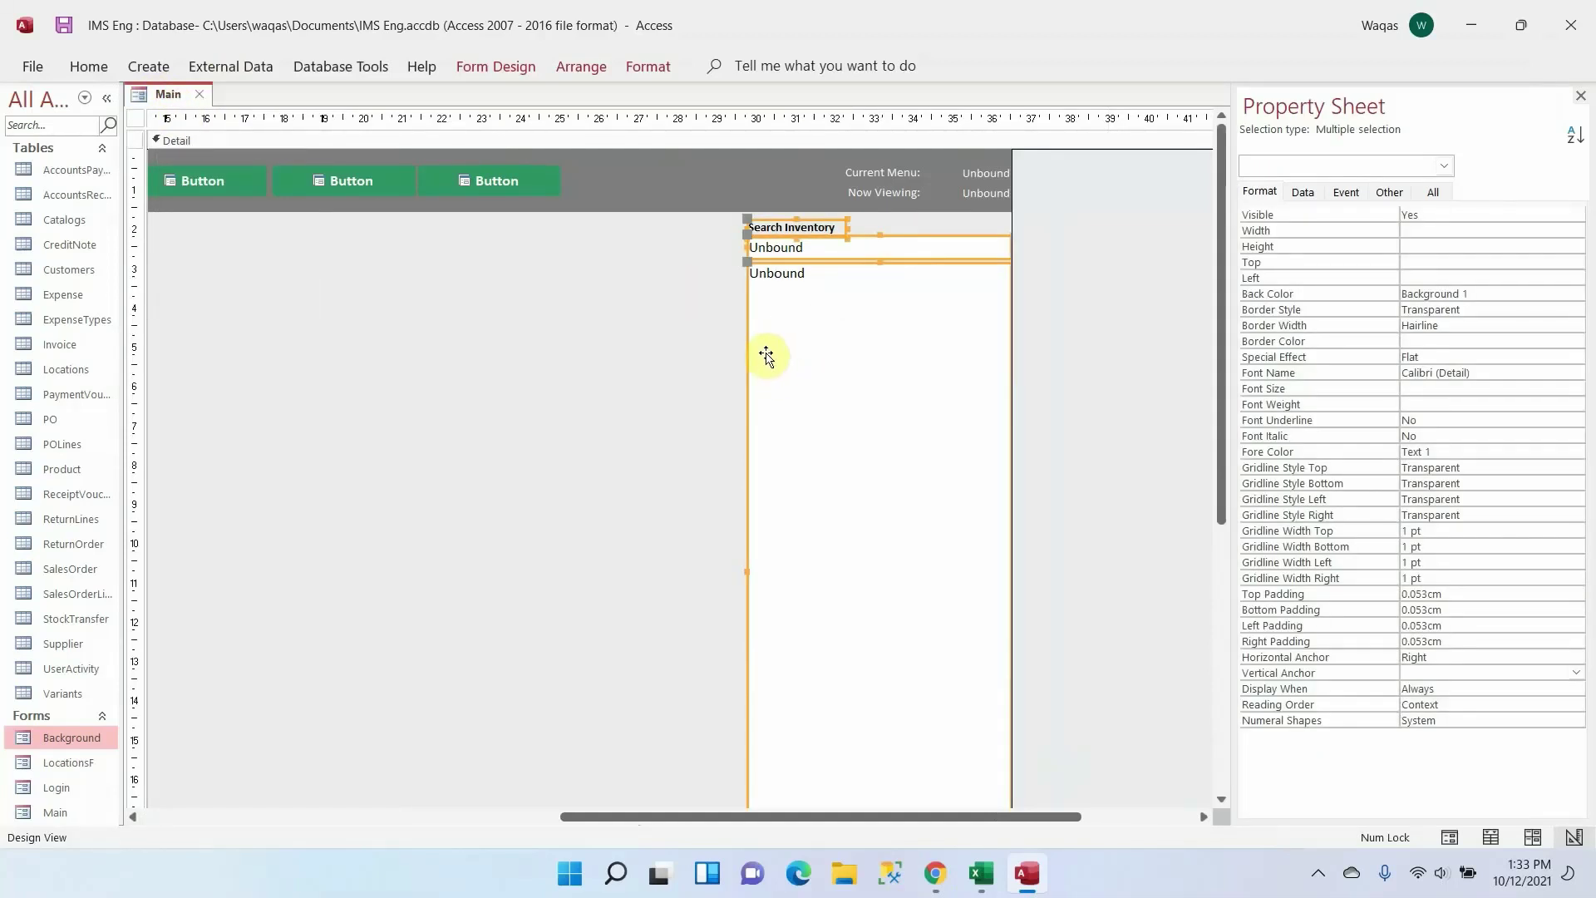
click(696, 387)
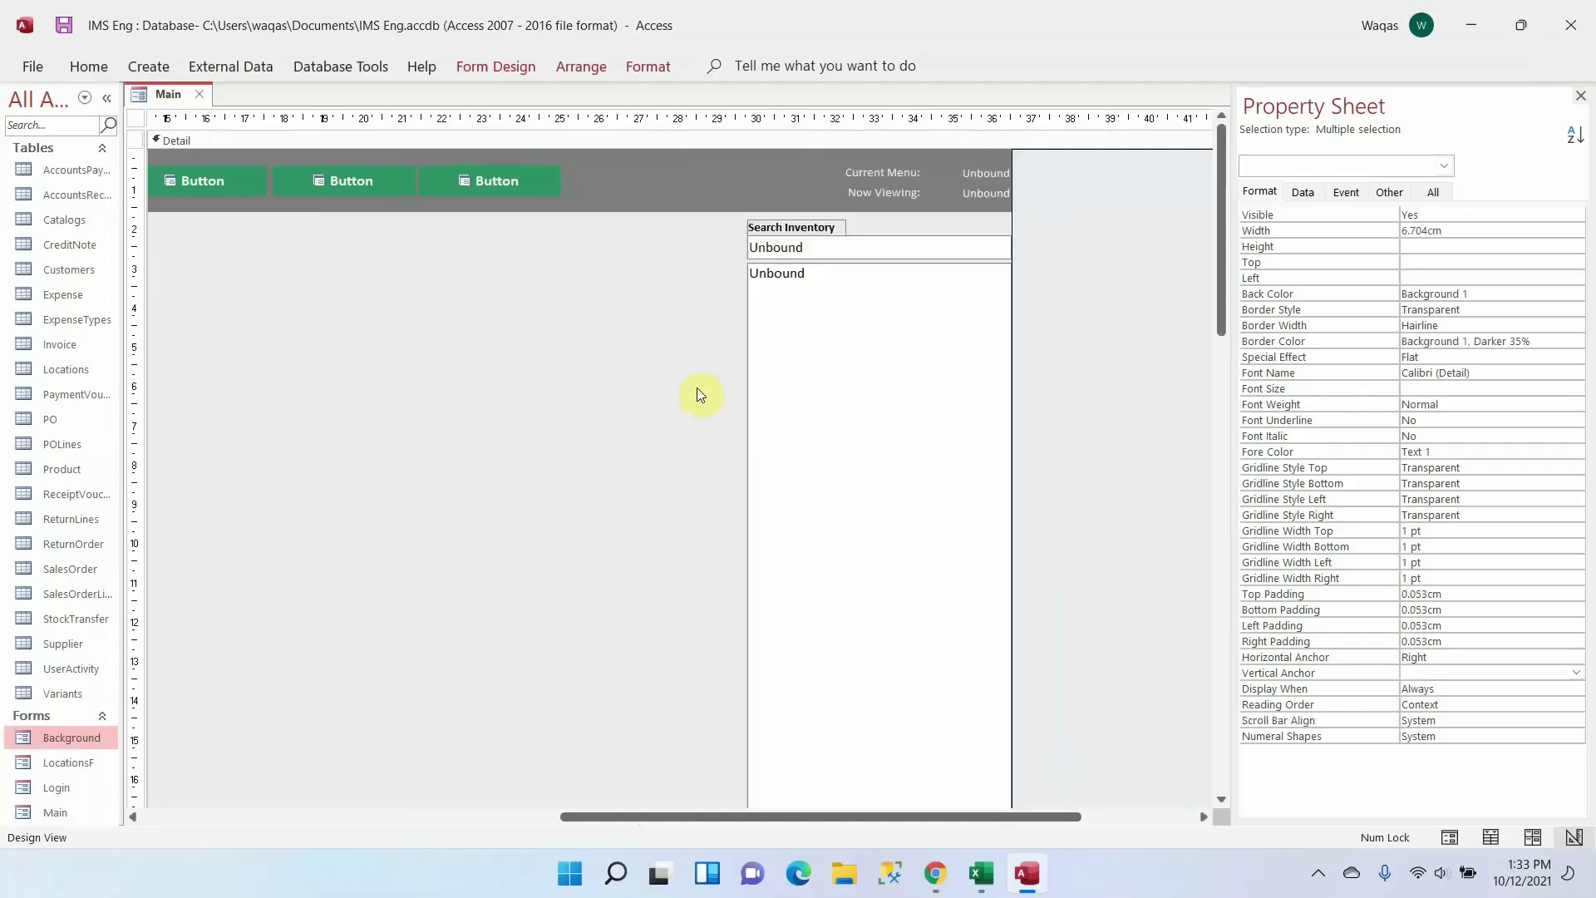
drag(770, 815, 203, 796)
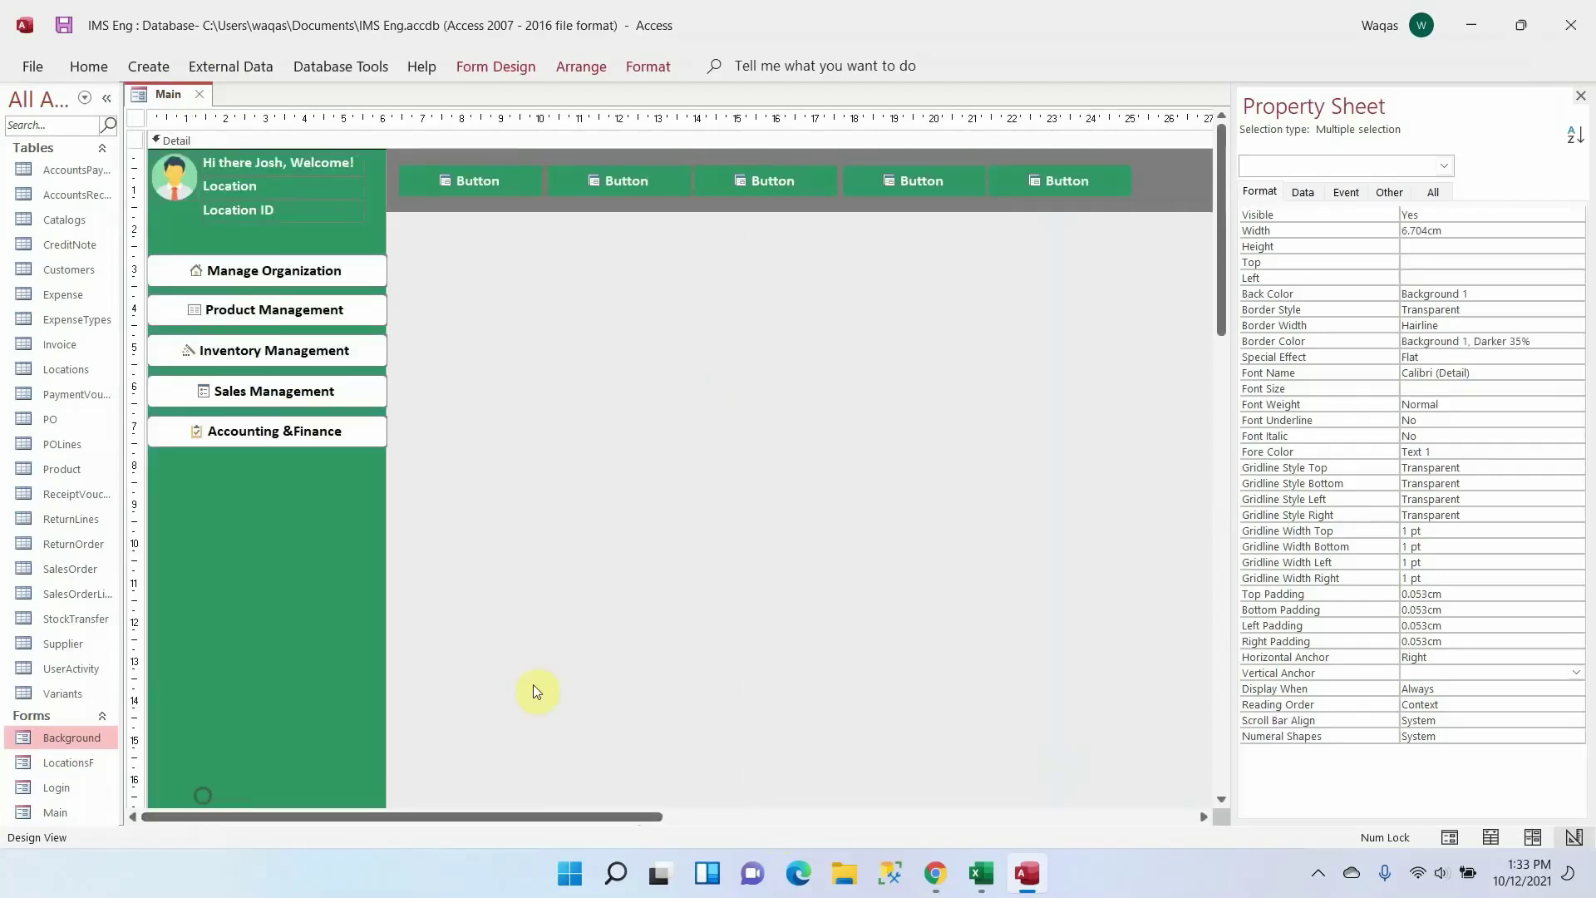
scroll(532, 685, down, 5)
click(714, 571)
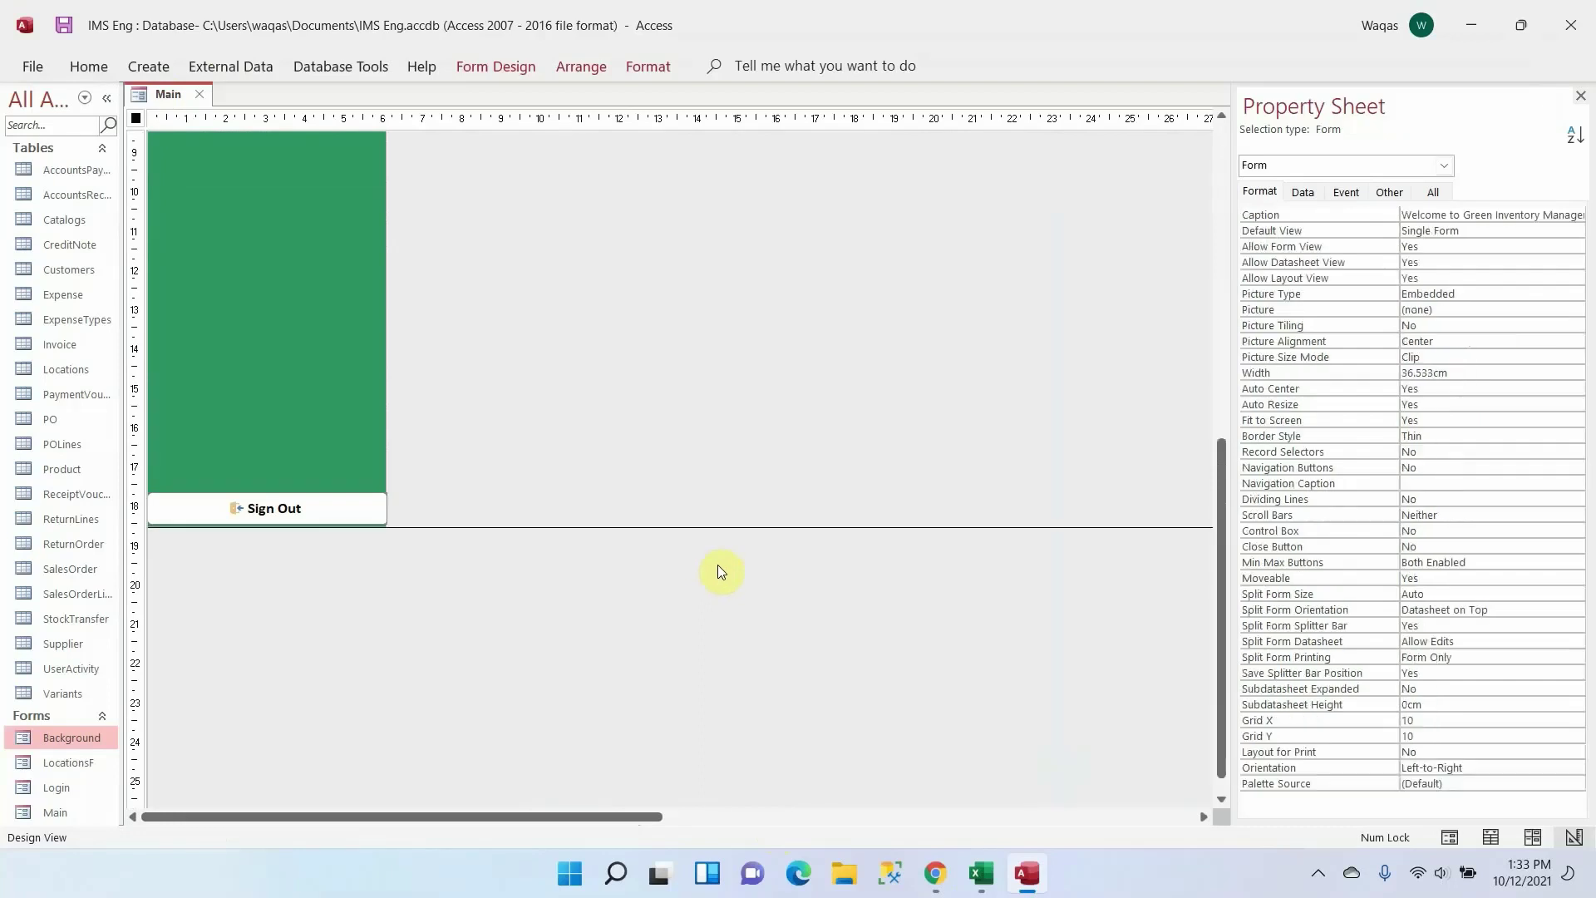
scroll(707, 549, up, 5)
click(549, 314)
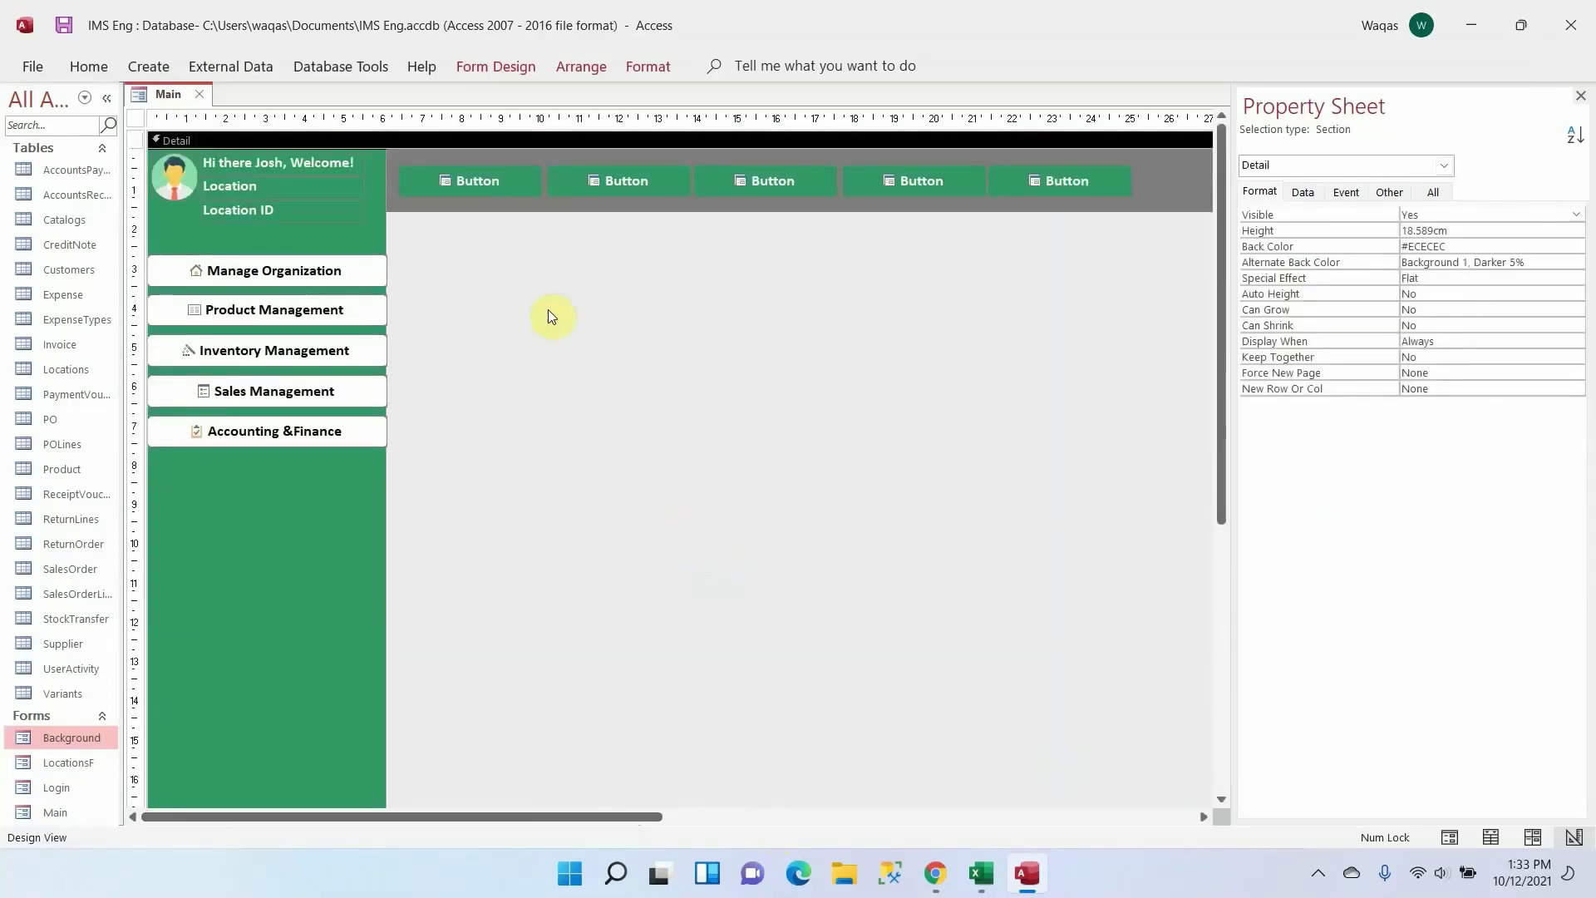
key(ctrl+v)
Move the pasted label, search box and list box directly beside the Search Inventory originals, on their left side
drag(384, 322, 1161, 377)
drag(625, 815, 896, 815)
drag(706, 530, 829, 546)
click(490, 470)
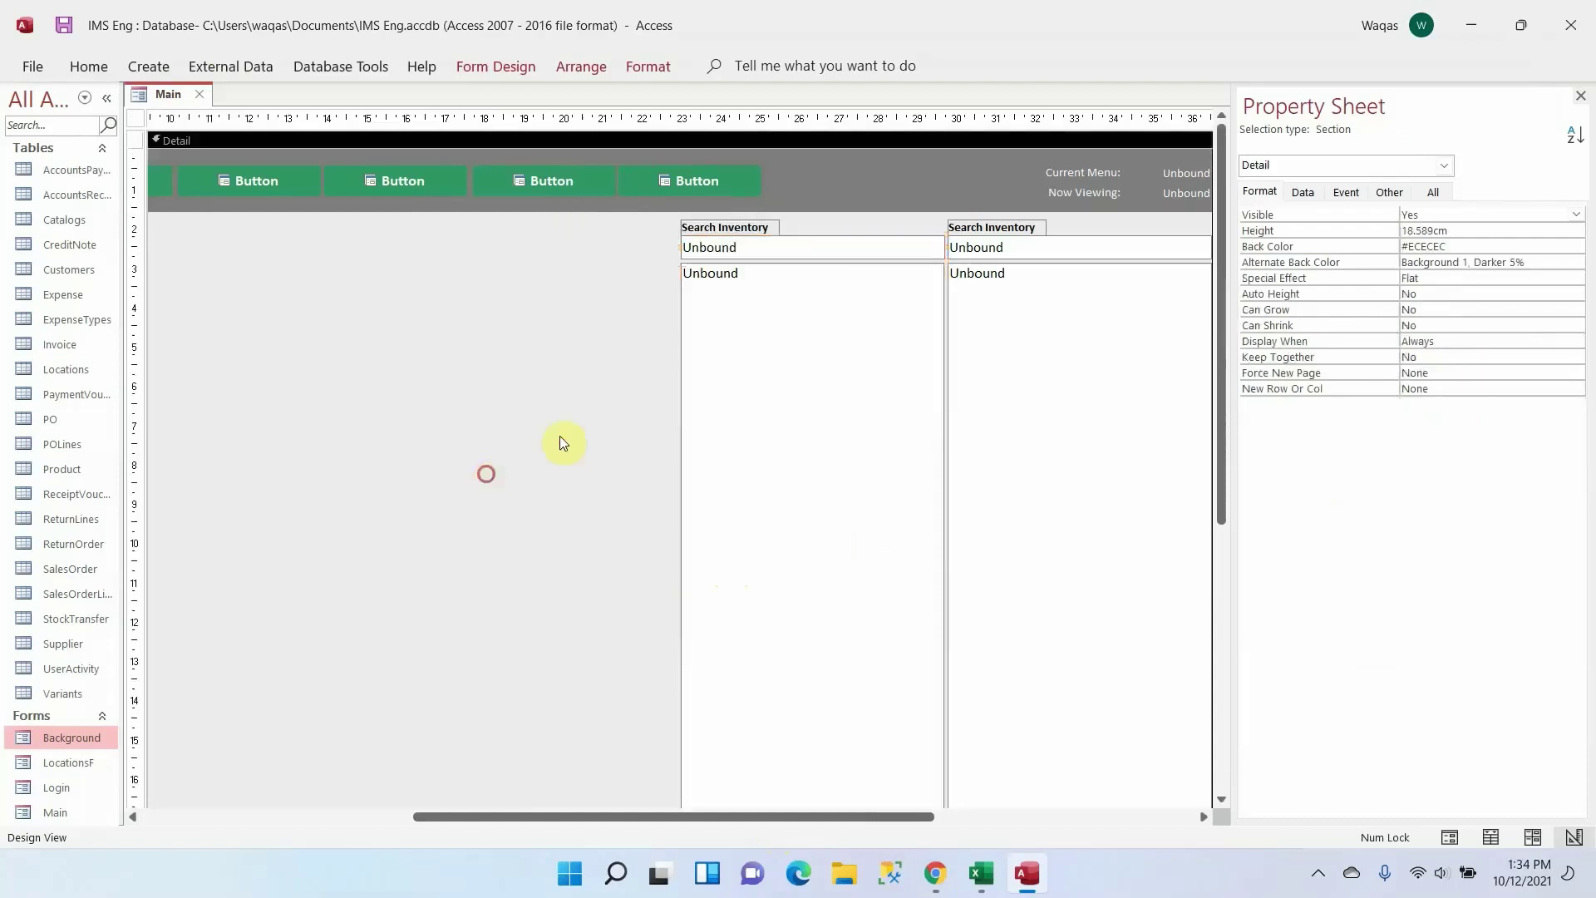
Change the copied label's caption to Search Sales Orders
click(750, 239)
click(748, 229)
double_click(738, 227)
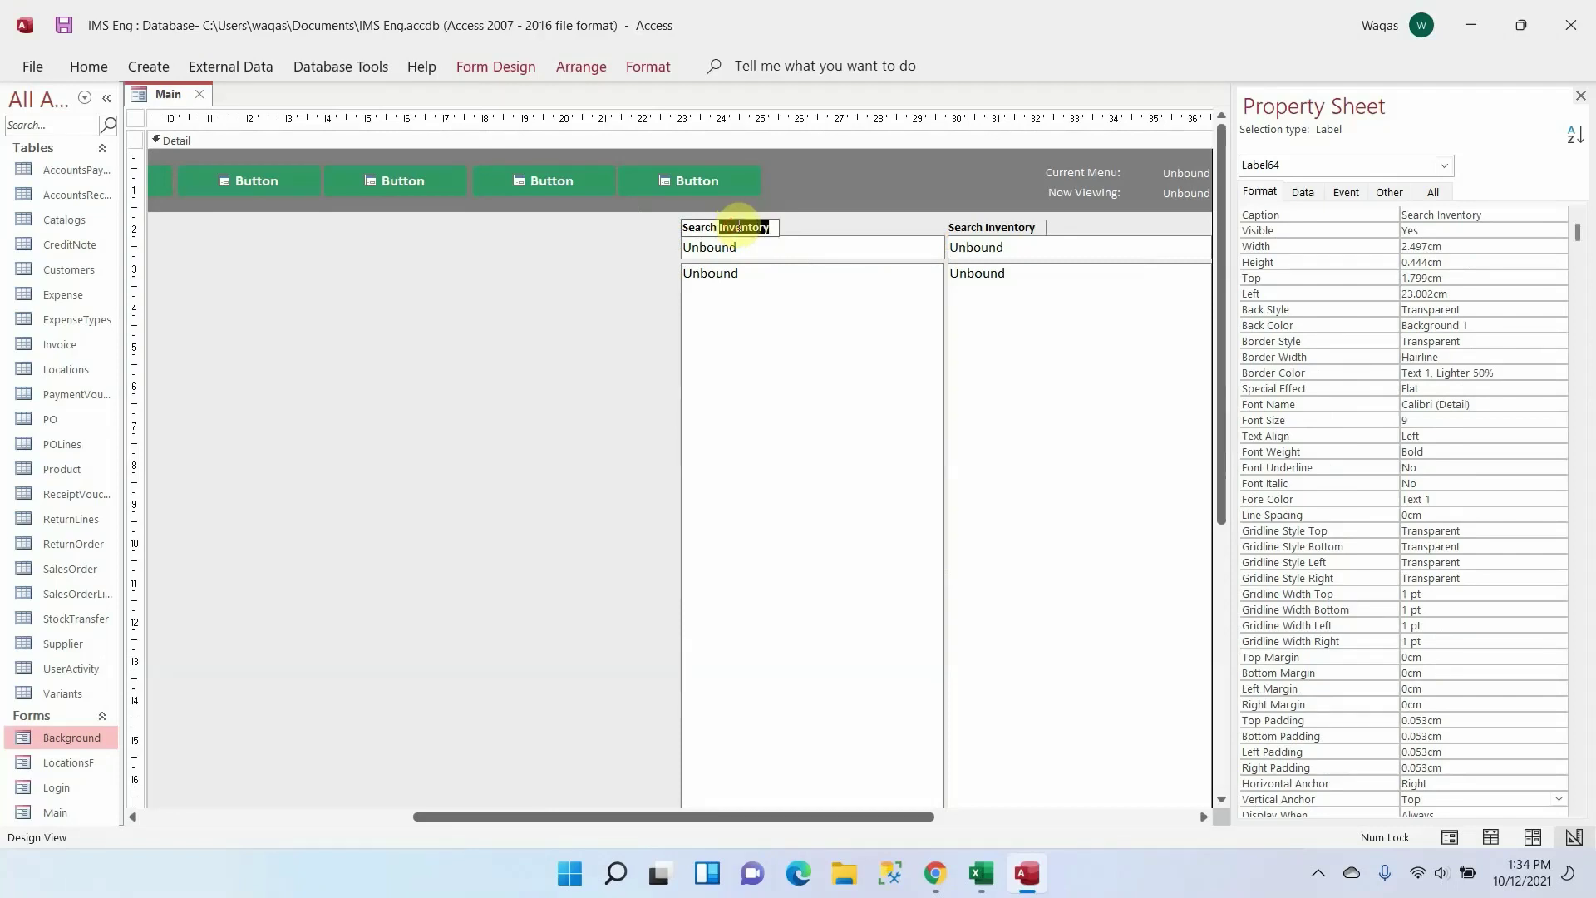
text(Sales Orders)
key(Return)
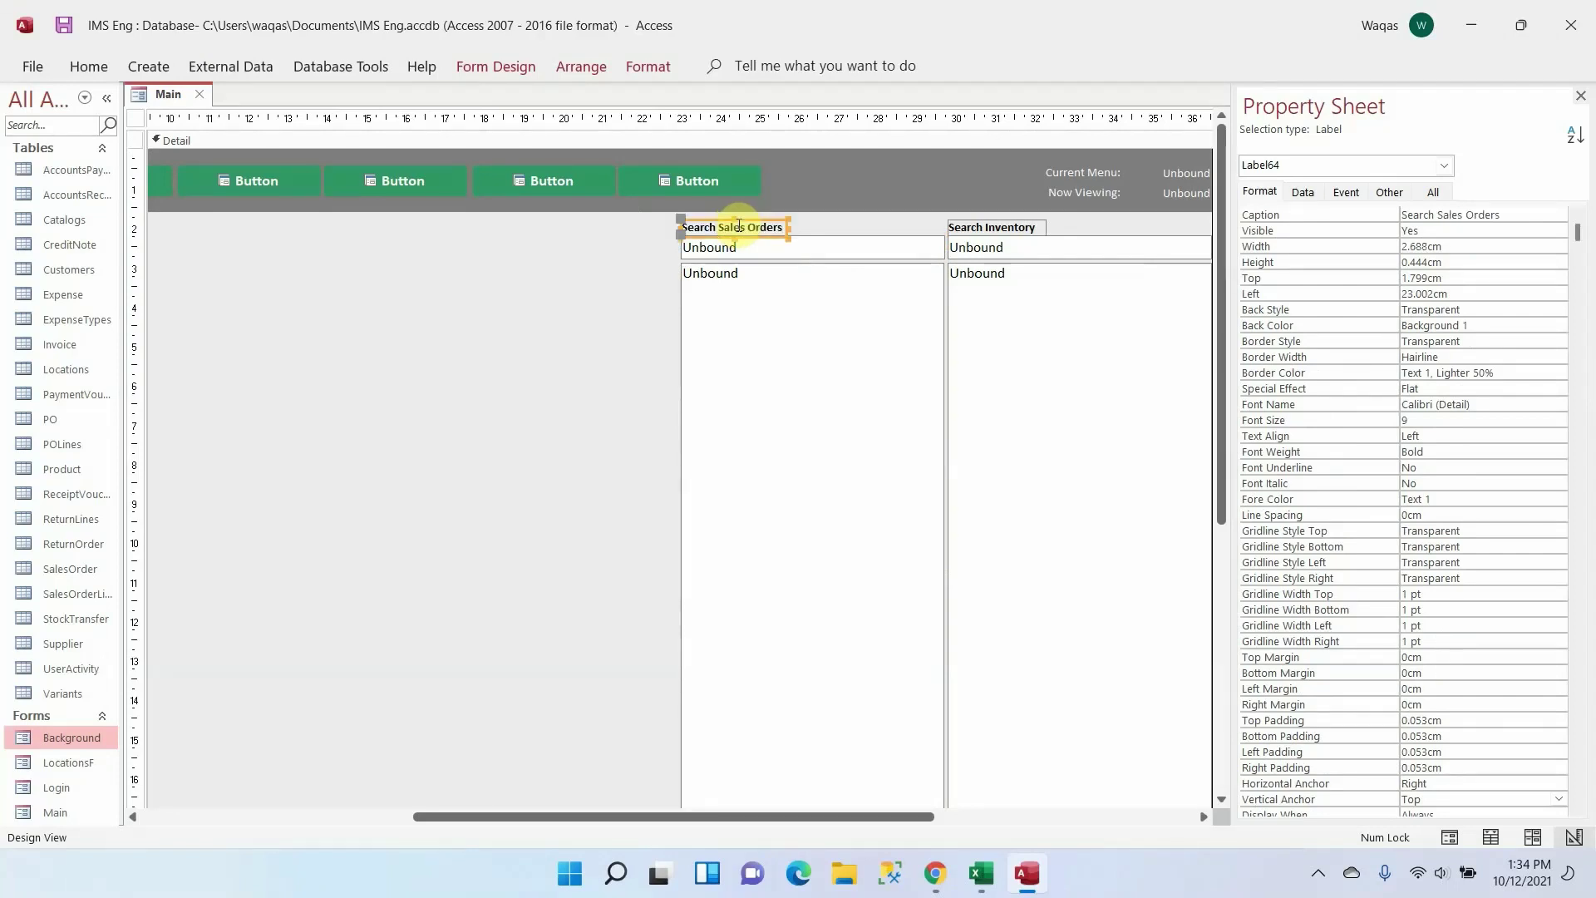
Name the text box under the Search Sales Orders label txtSearchOrders
click(903, 251)
click(1389, 191)
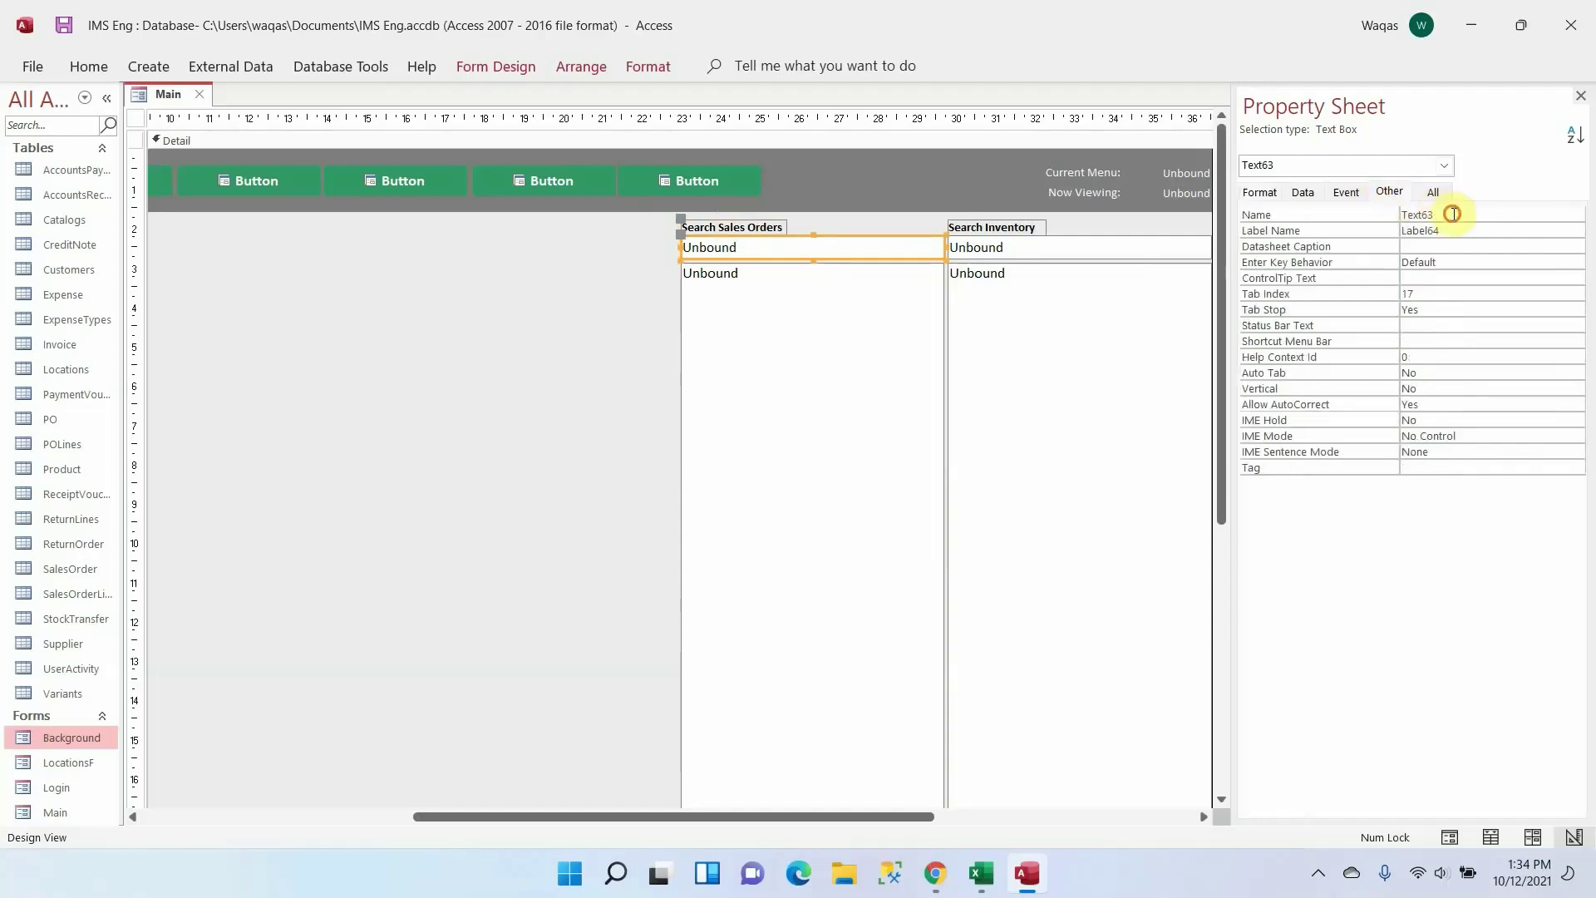
click(1255, 216)
text(txtSearchP)
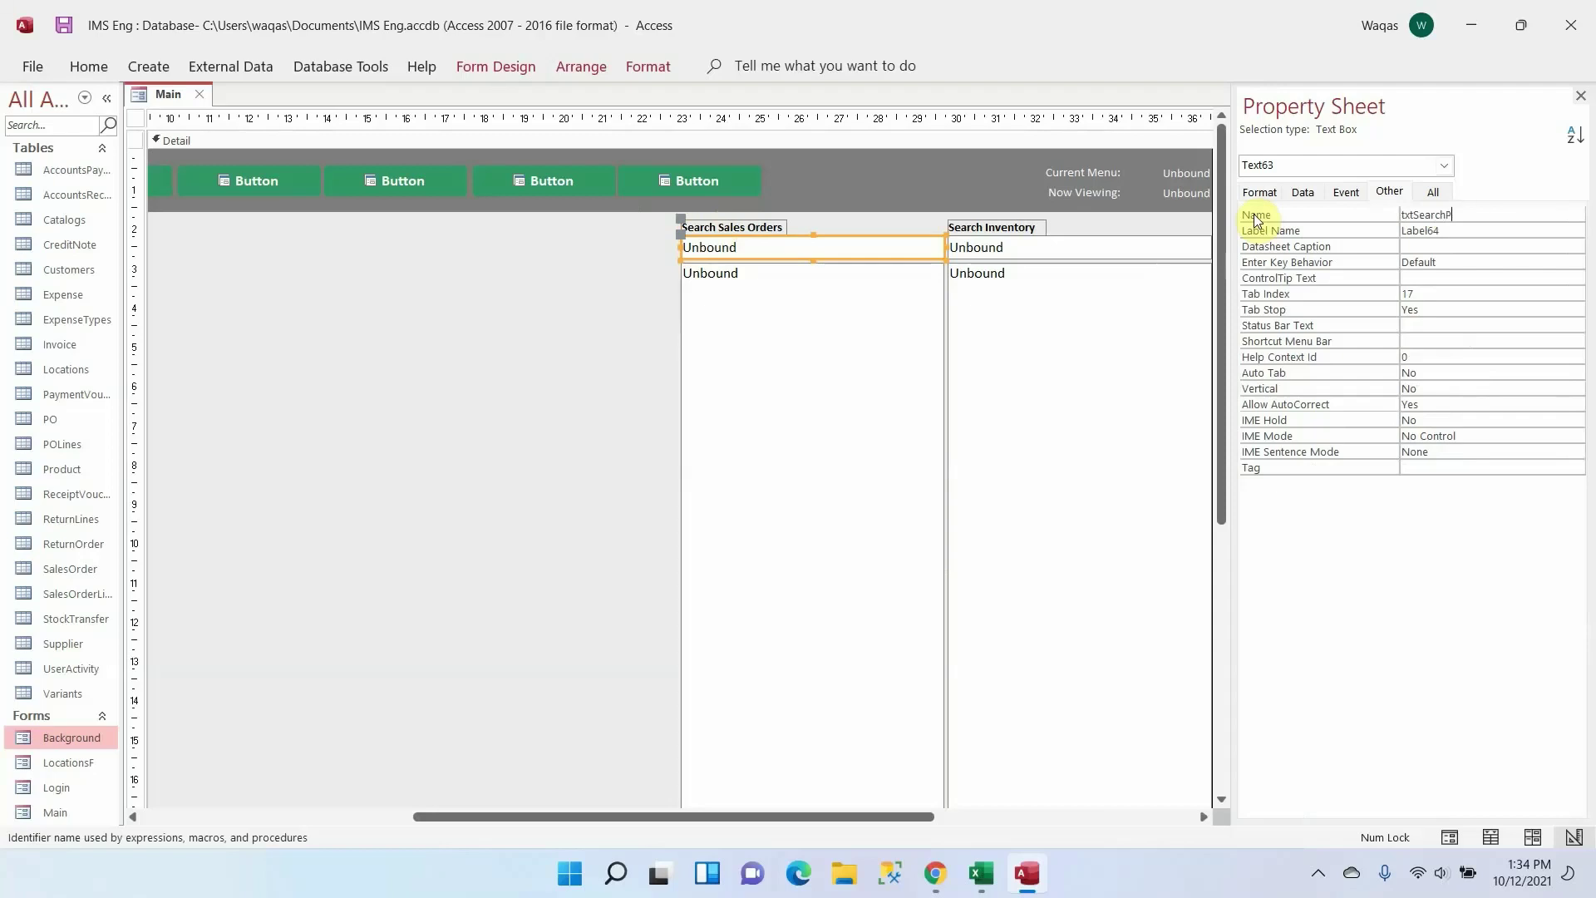
key(BackSpace)
text(Orders)
click(1251, 229)
Name the list box under the Search Sales Orders box ListOrders
click(762, 465)
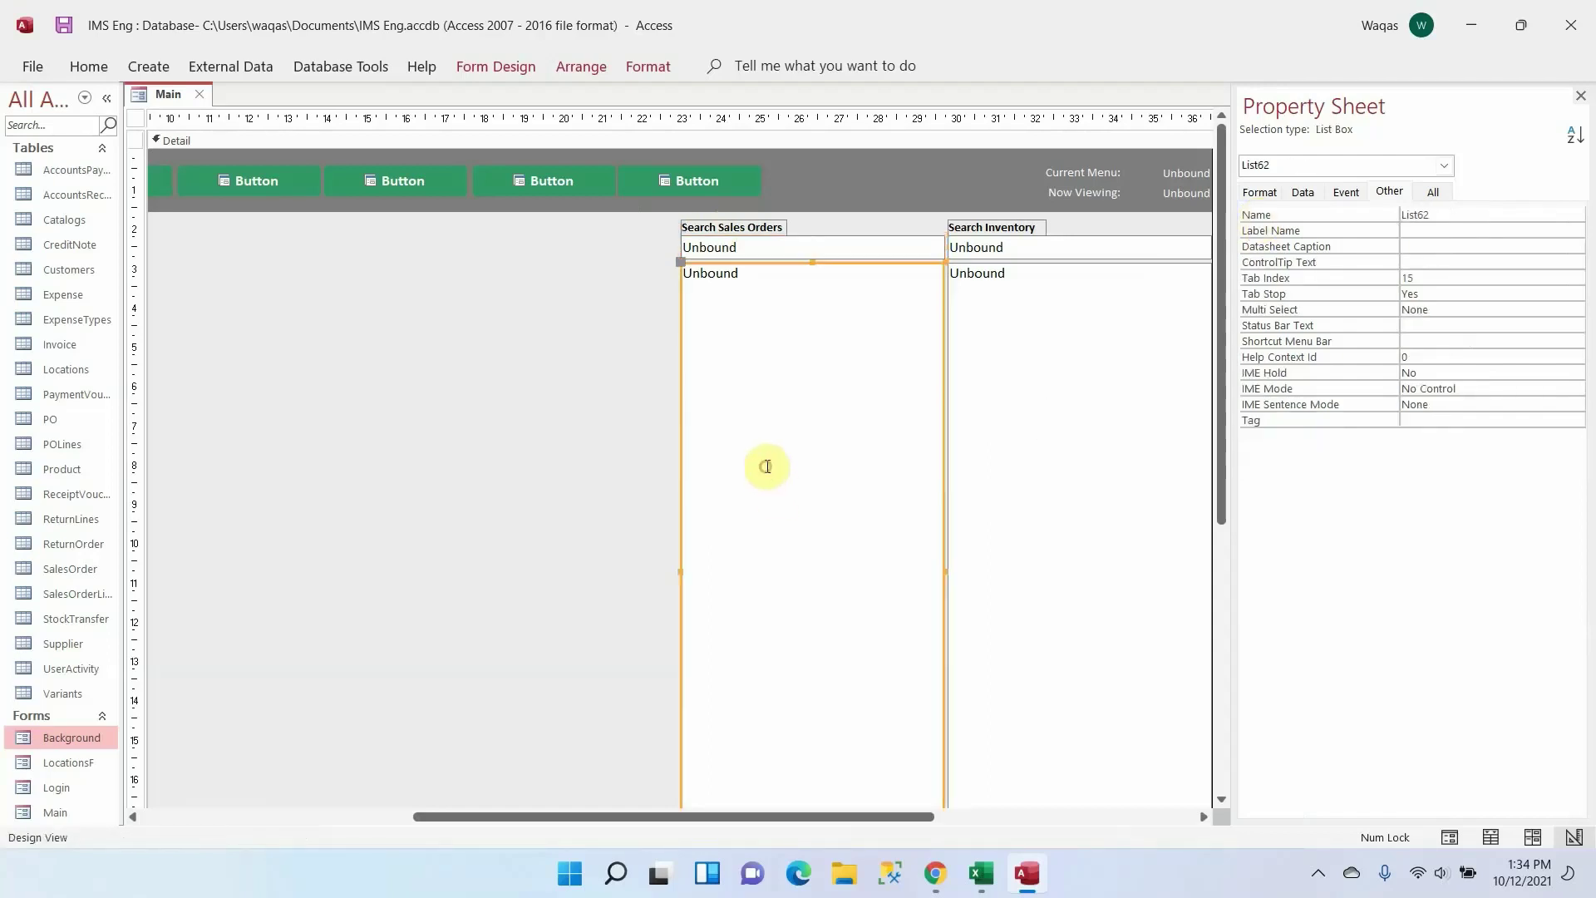
click(1444, 214)
key(BackSpace)
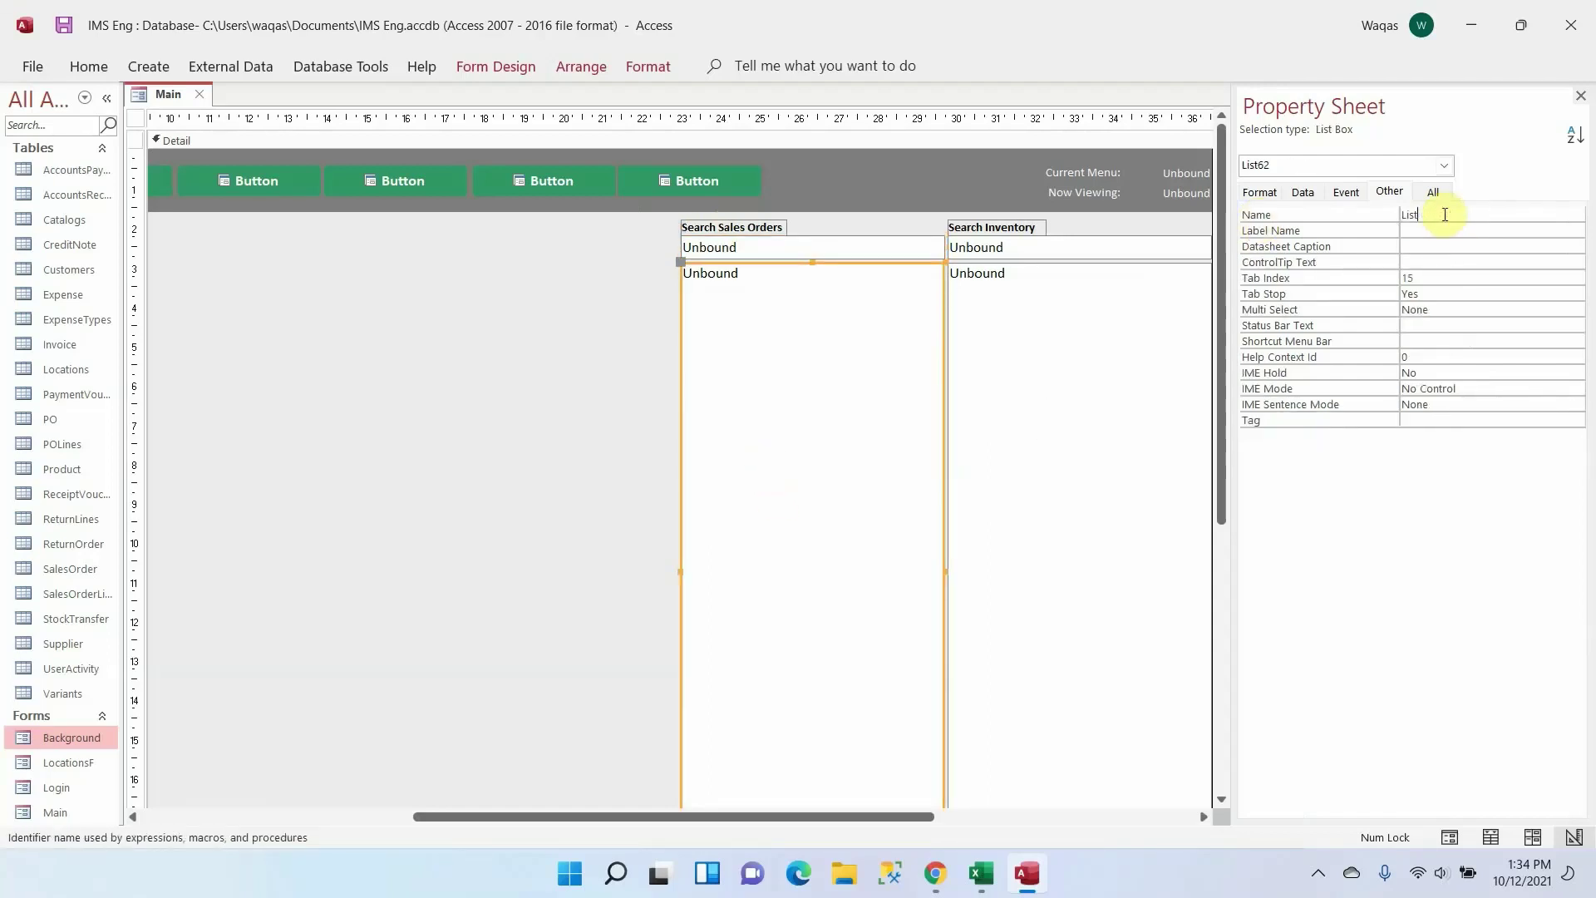
text(Orders)
key(Return)
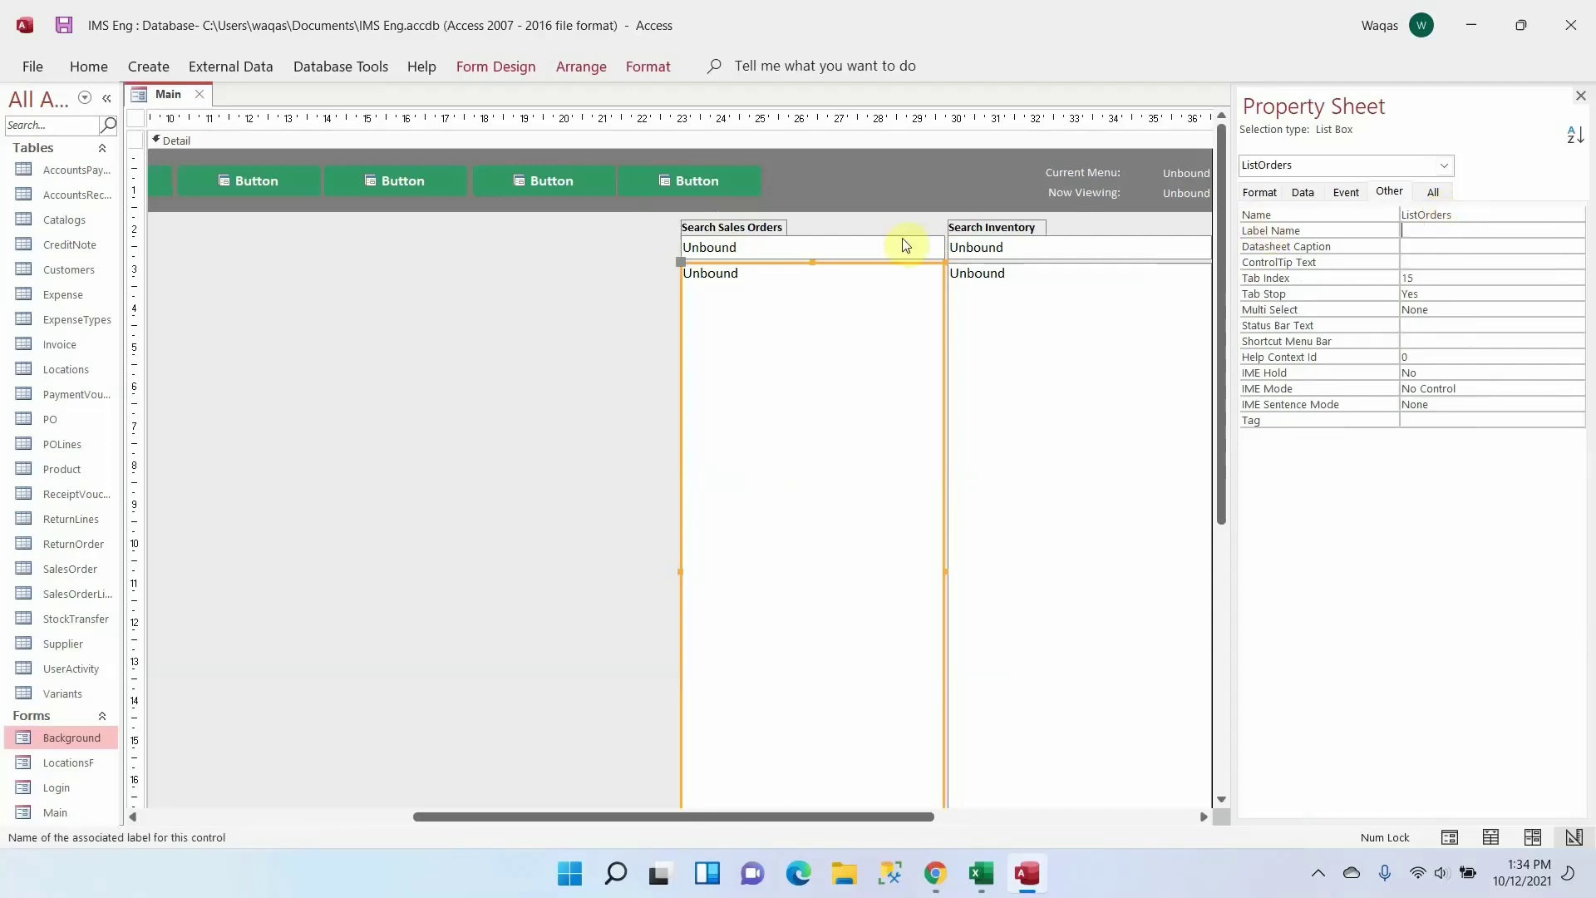
Duplicate the Search Sales Orders label, text box and list box together within the Detail section
click(417, 361)
scroll(536, 364, down, 5)
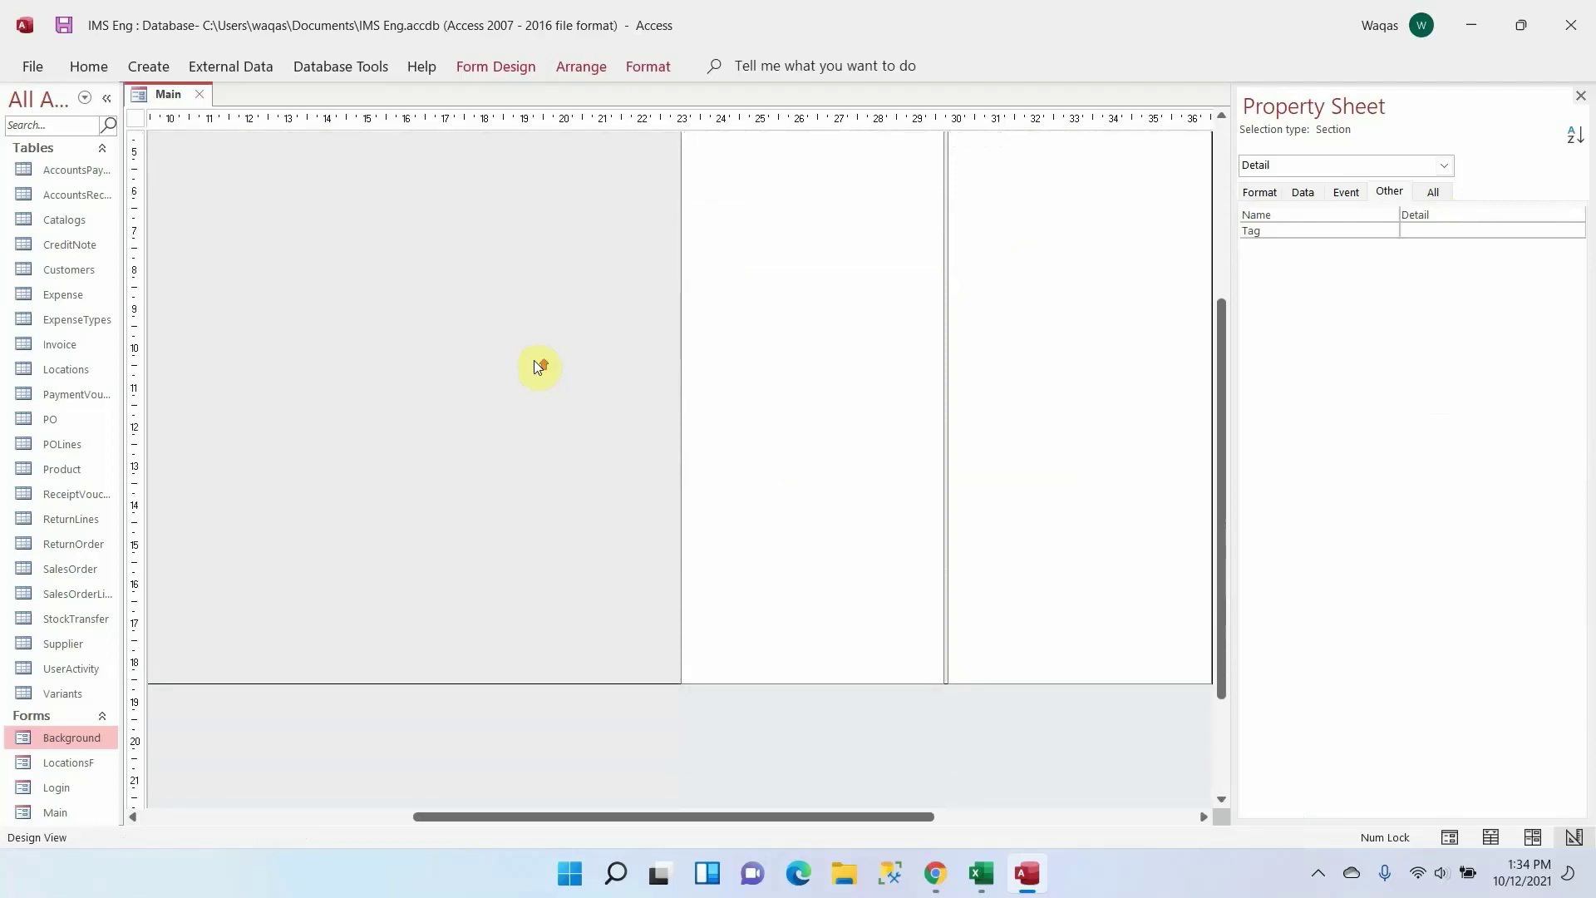
scroll(534, 361, up, 4)
click(901, 209)
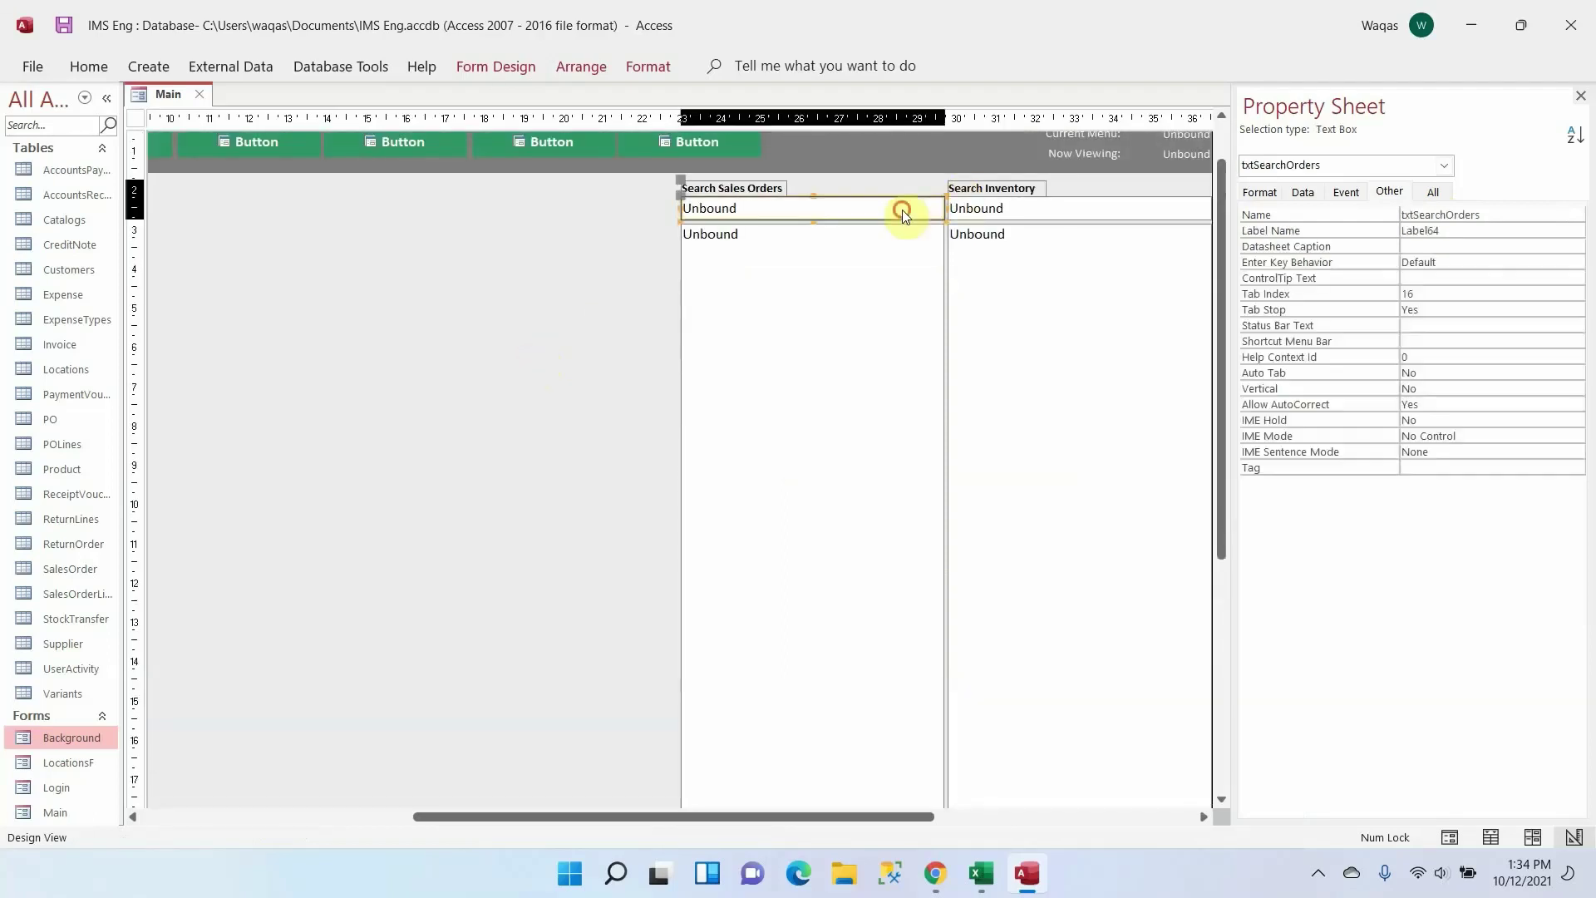
click(841, 325)
click(581, 321)
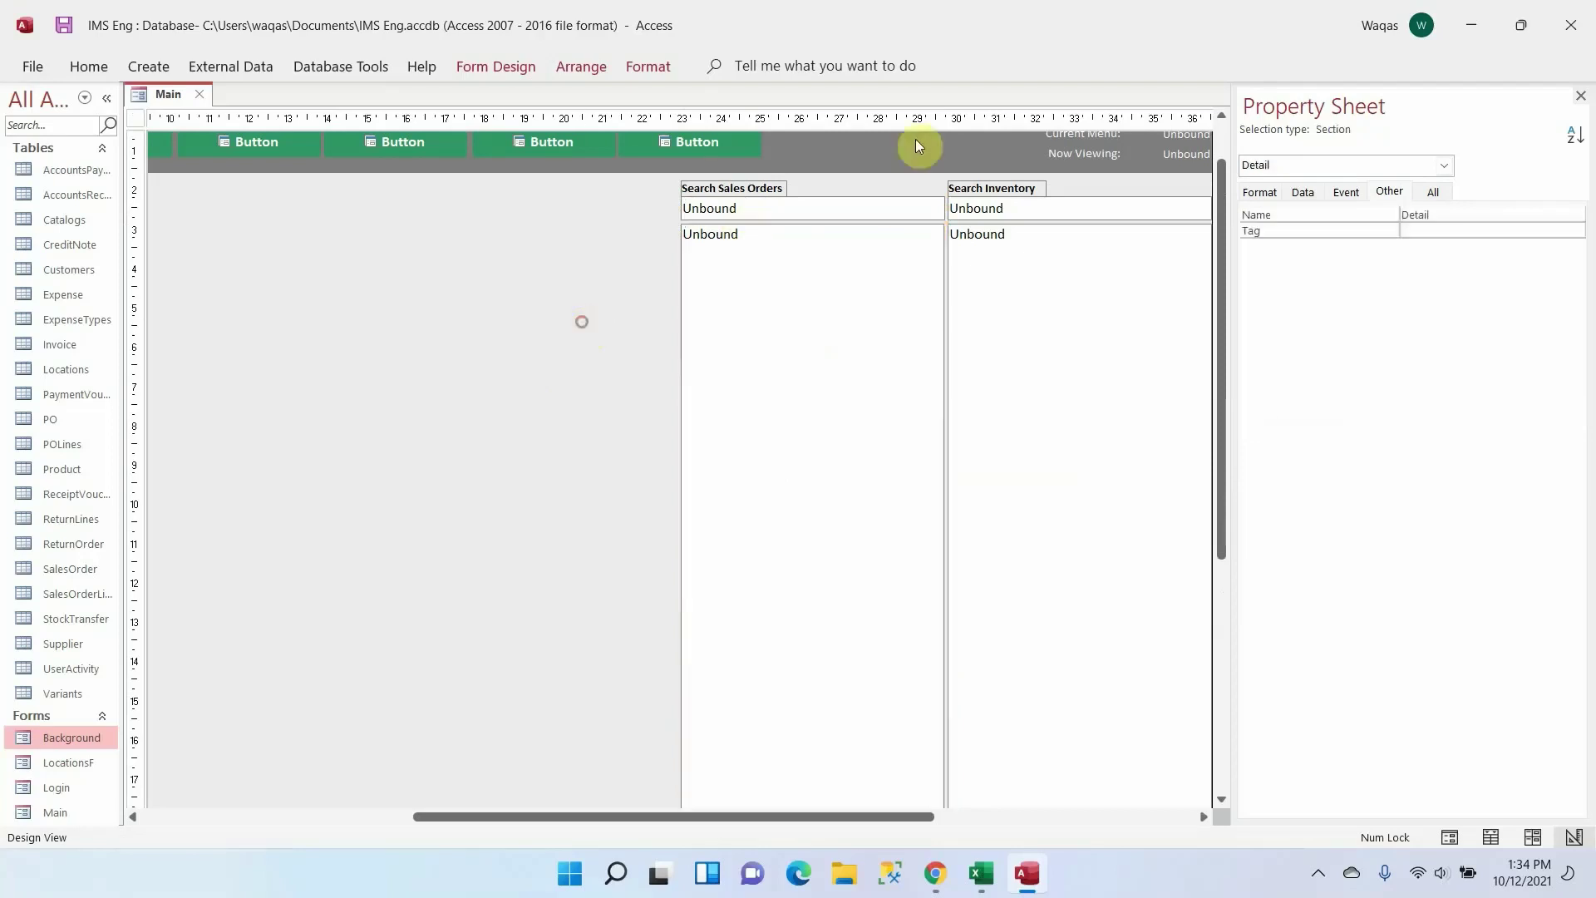
drag(865, 178, 673, 284)
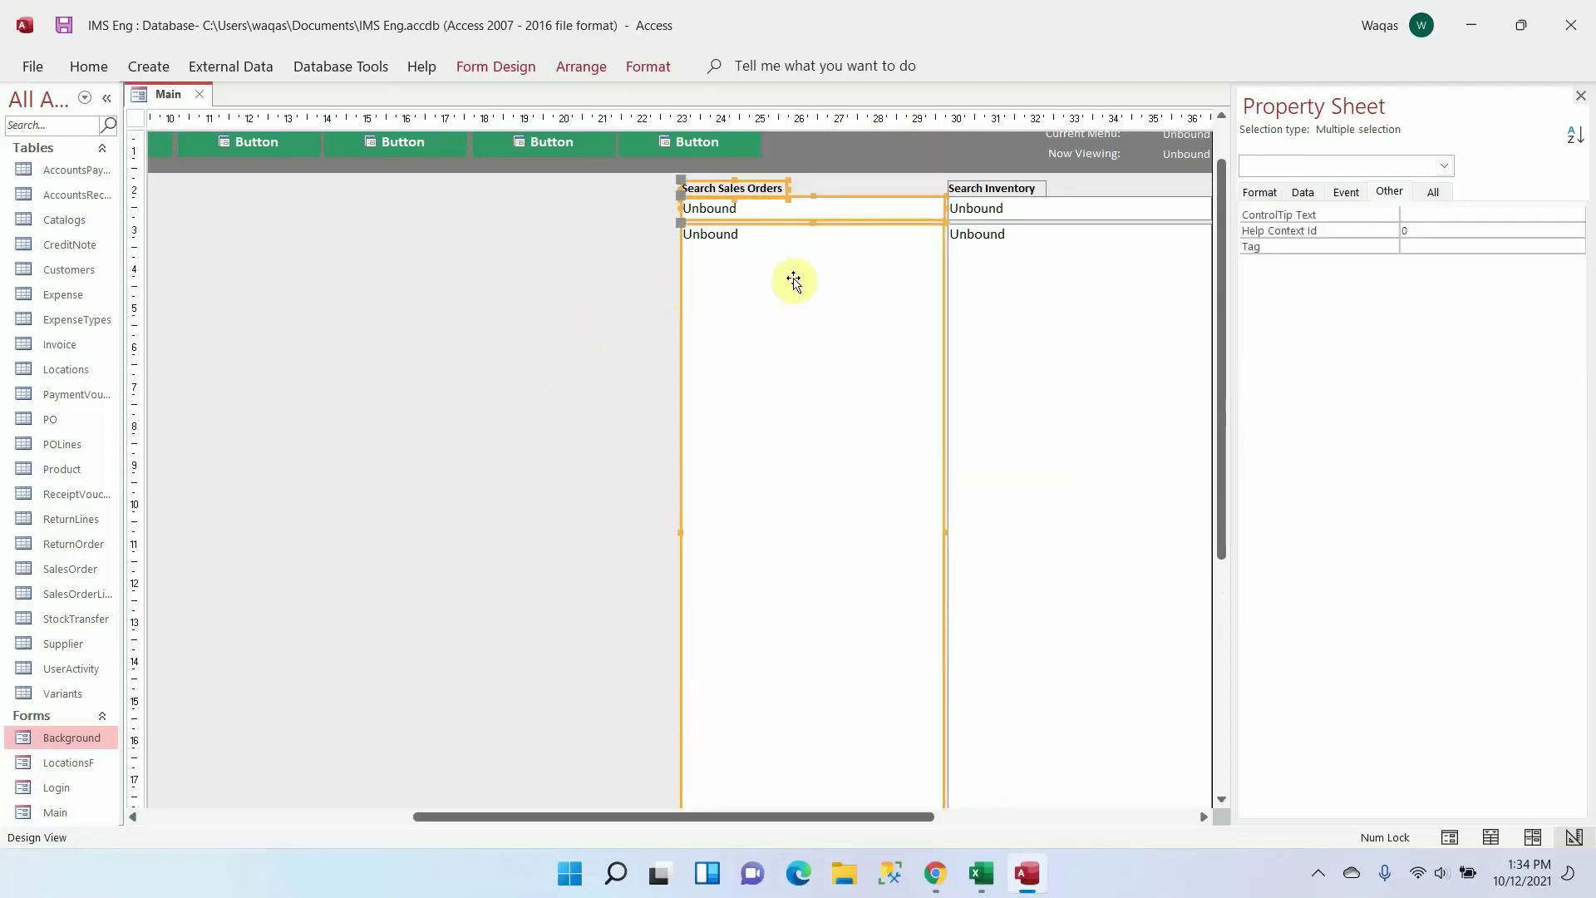
drag(665, 817, 362, 763)
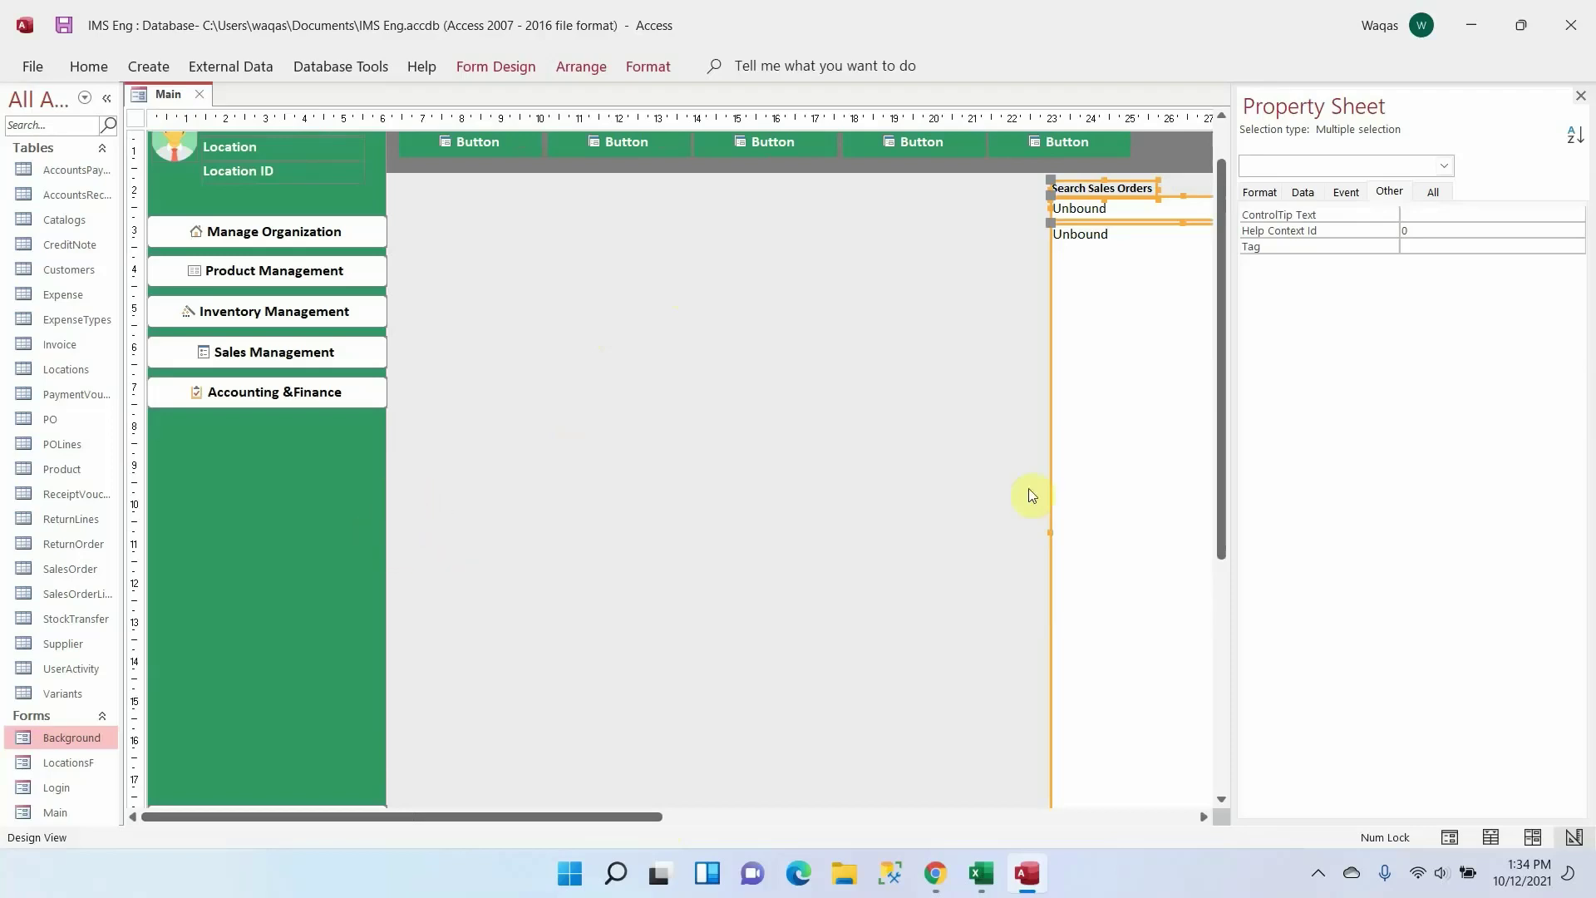
click(599, 295)
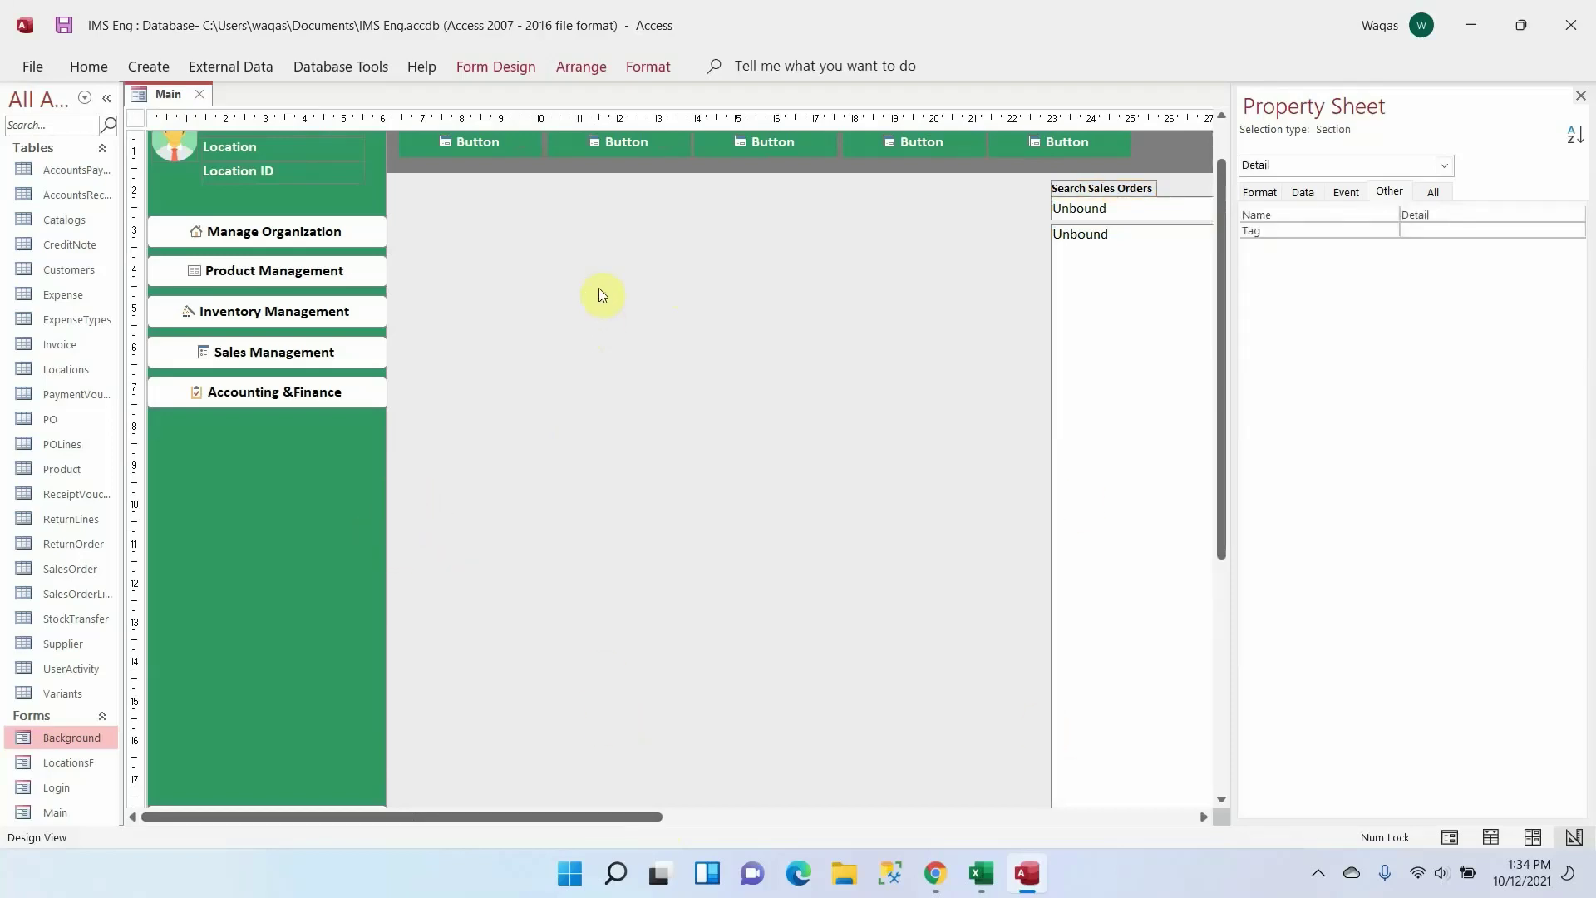
key(ctrl+v)
Shorten the new list box to about 6 cm and place the new label, text box and list beside the green sidebar in the empty central area
drag(392, 299, 680, 344)
scroll(802, 341, down, 3)
click(801, 537)
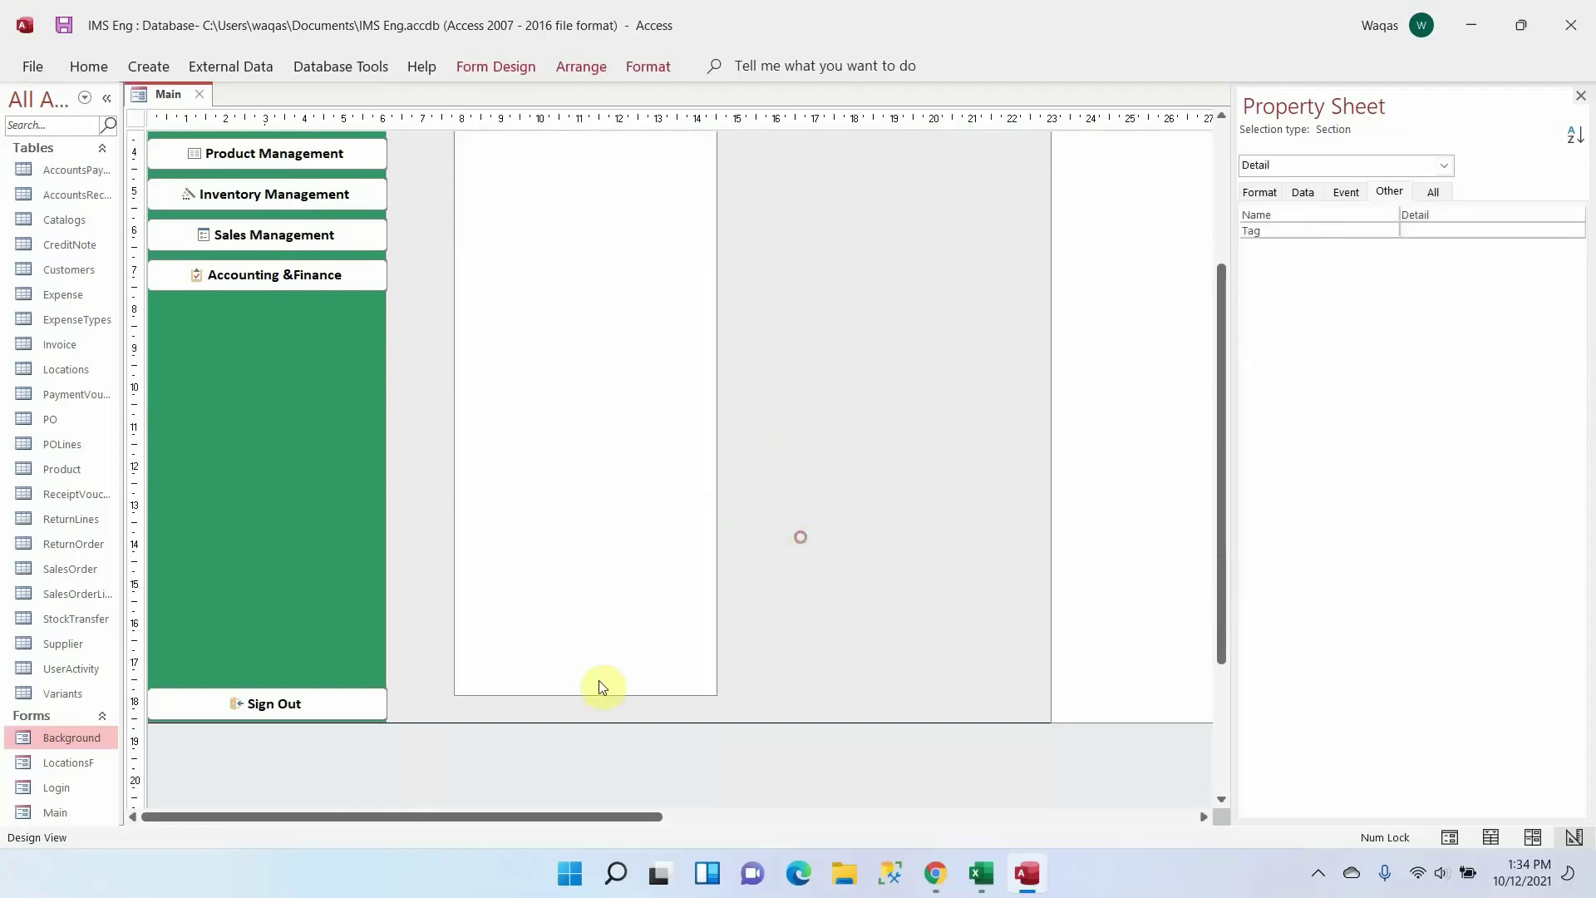
click(586, 693)
drag(585, 693, 595, 317)
scroll(833, 488, up, 3)
drag(651, 556, 511, 472)
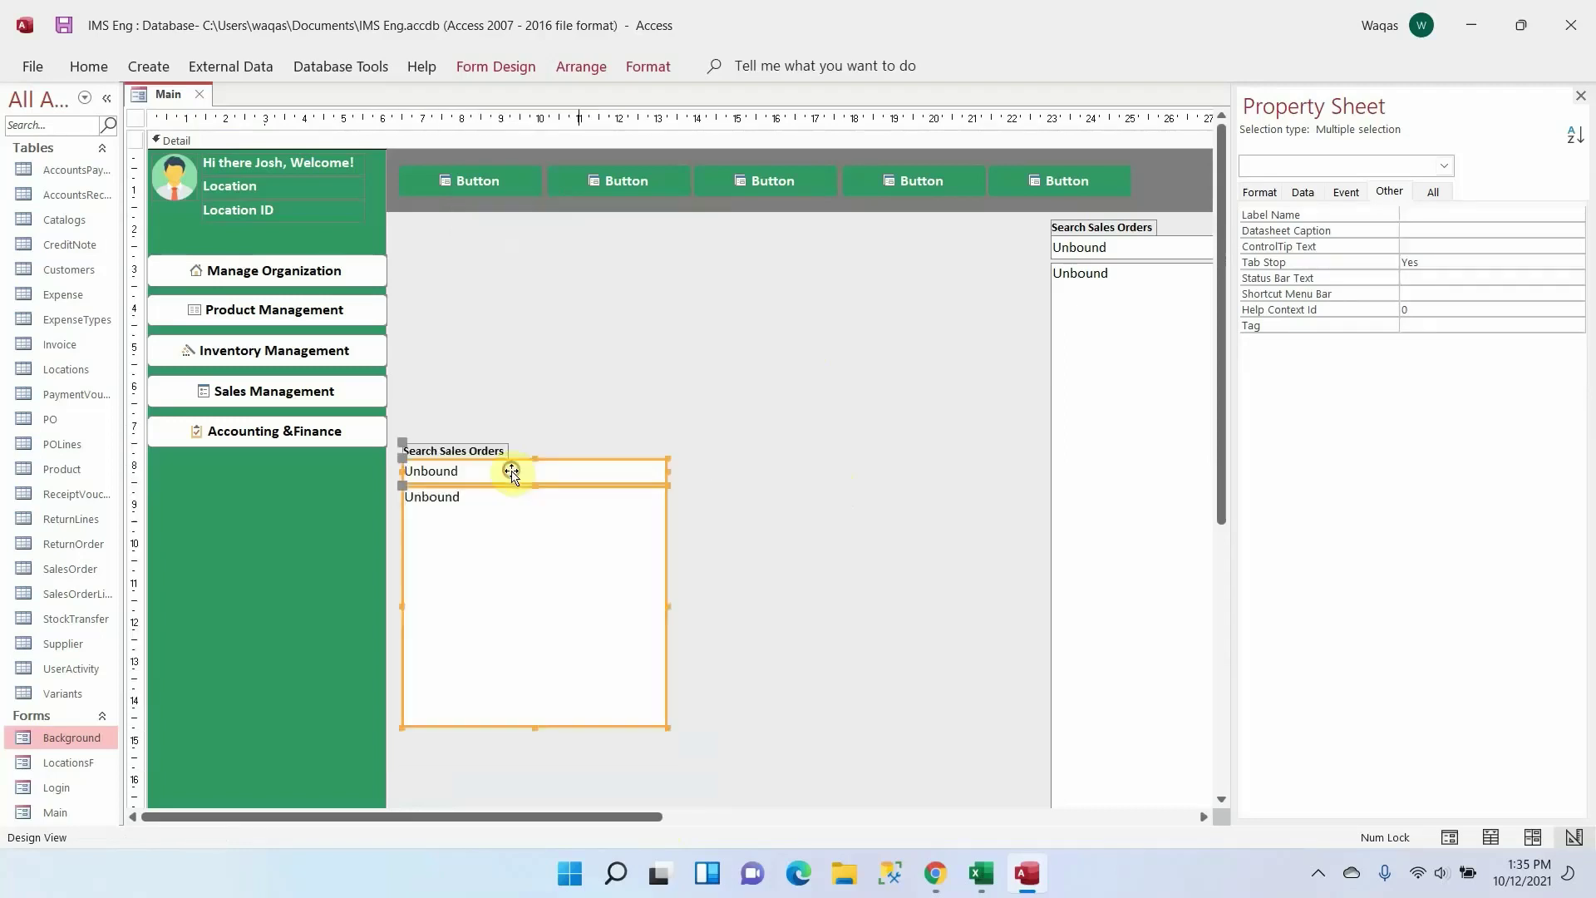
Enlarge the central list box to reach from the sidebar to the Search Sales Orders list and down to the Detail section's lower edge
scroll(748, 534, down, 3)
click(659, 641)
click(511, 586)
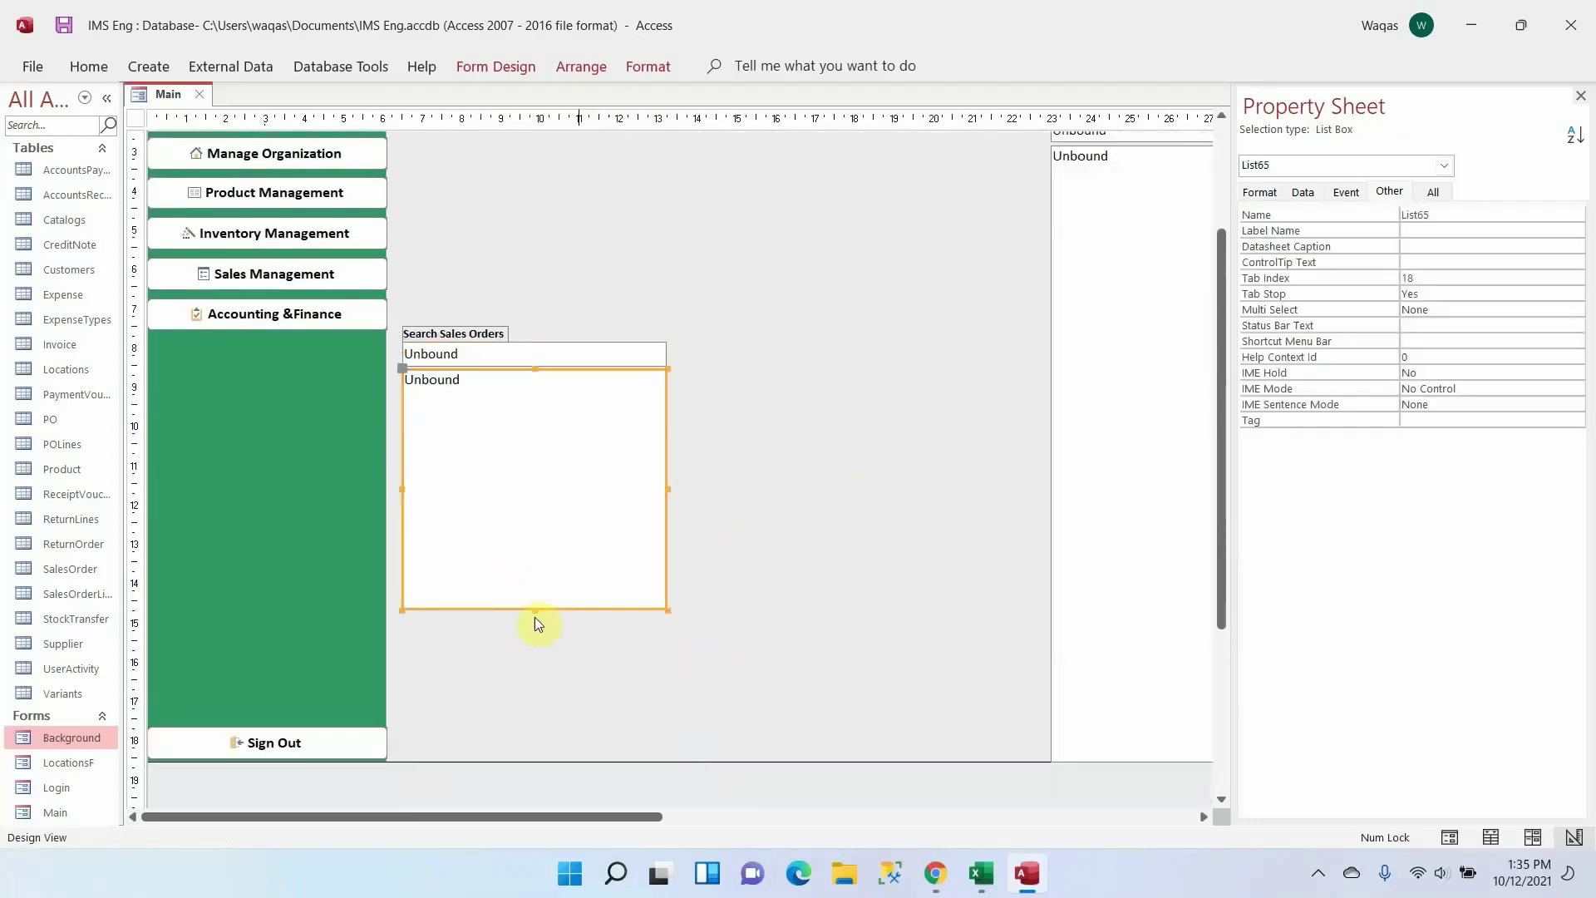
drag(532, 609, 536, 757)
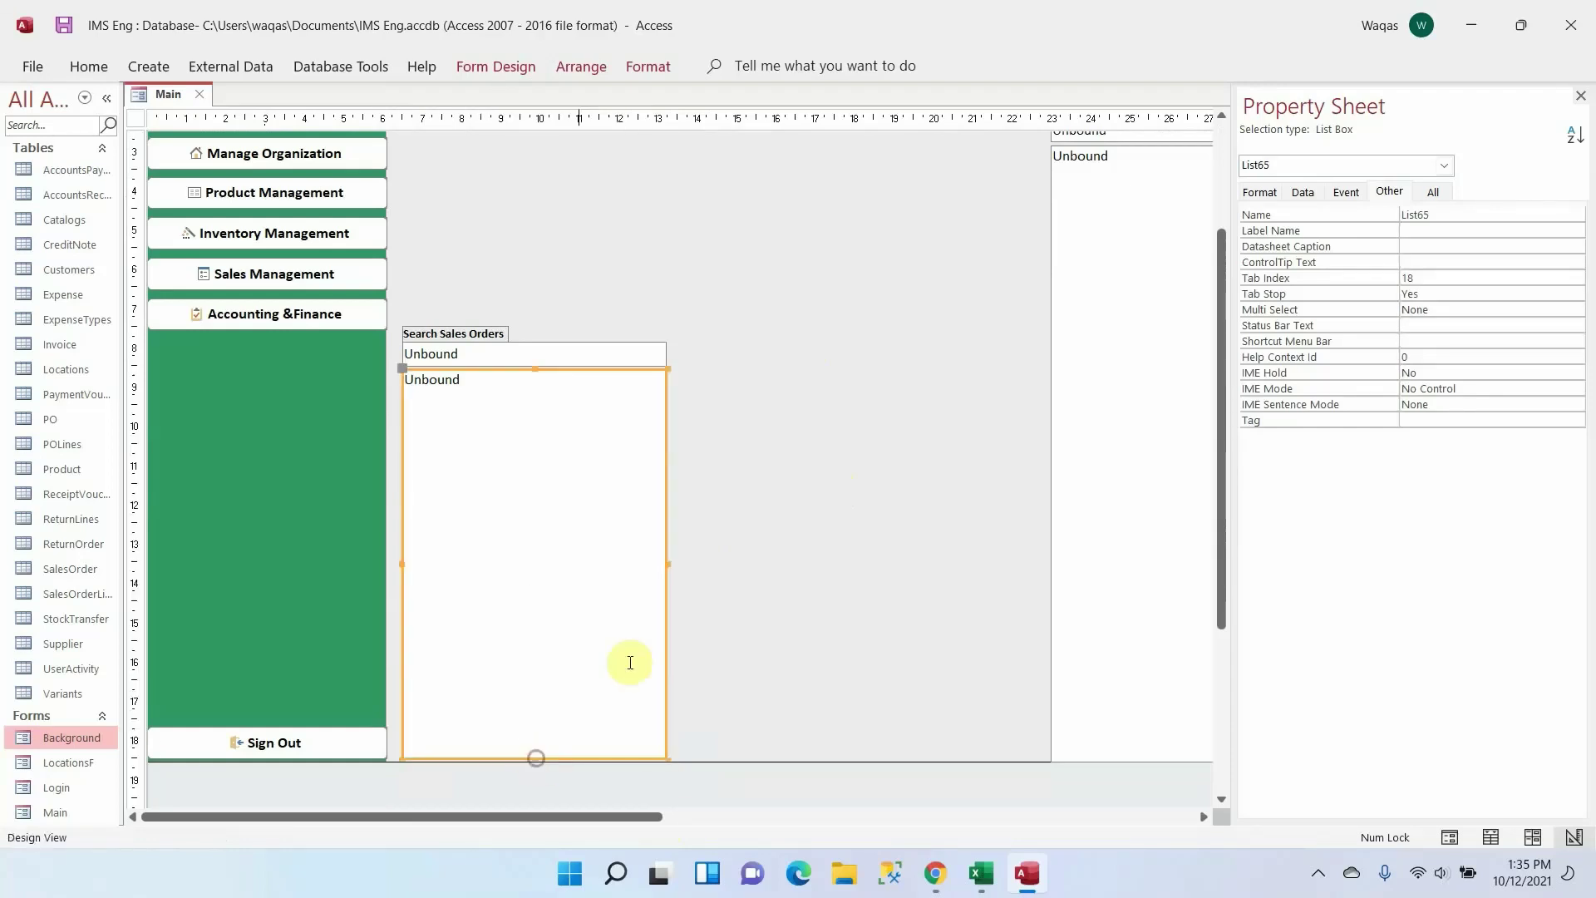
drag(666, 562, 1043, 554)
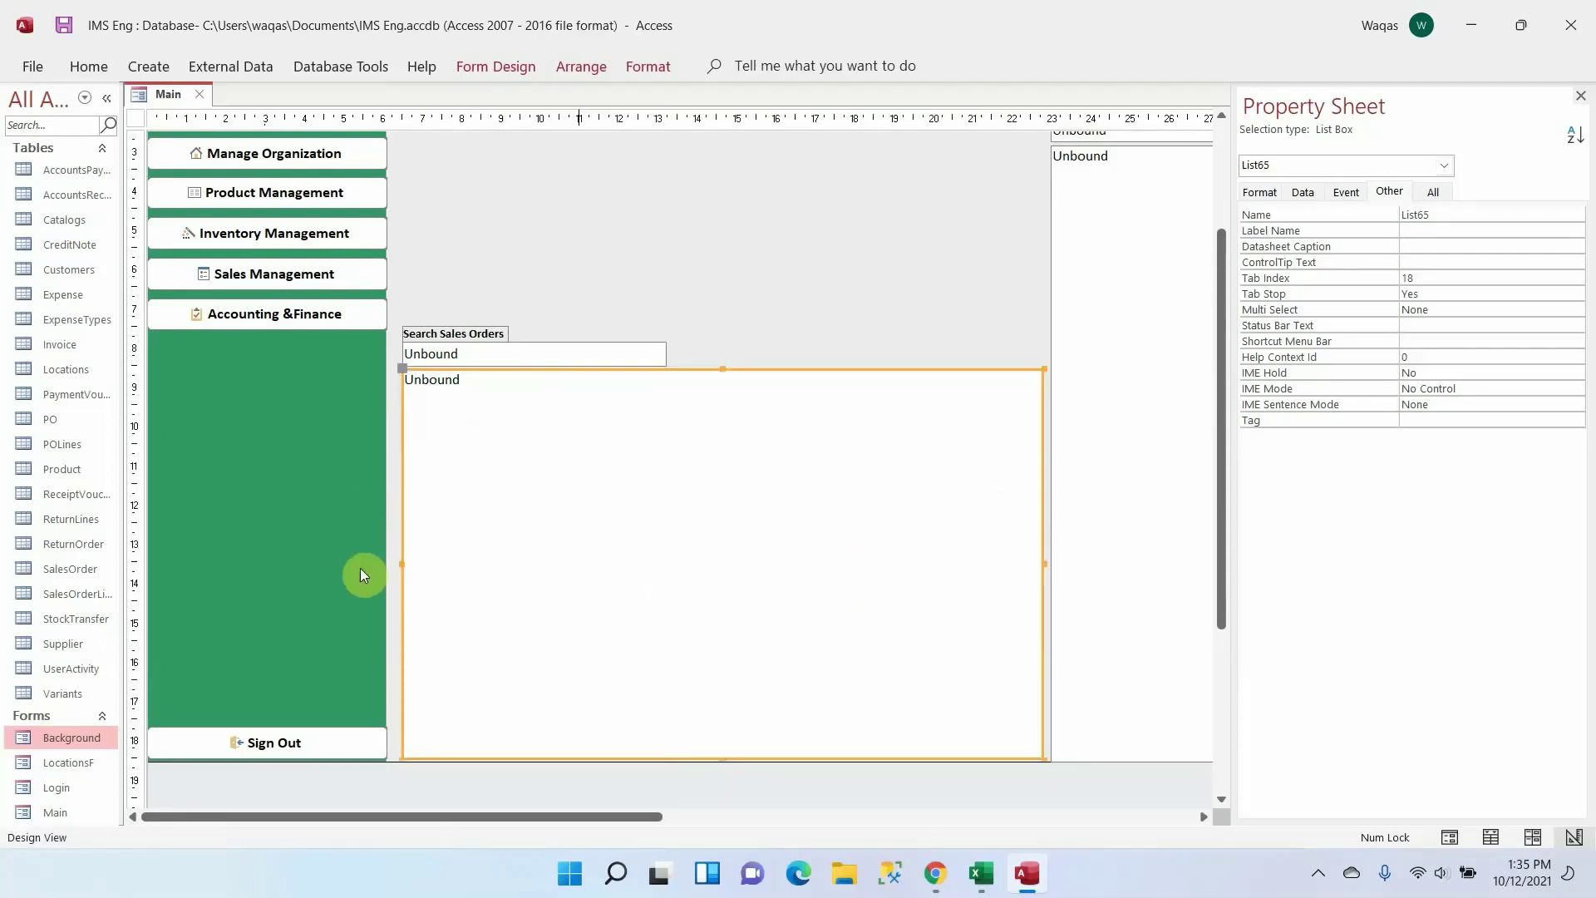
drag(558, 301, 438, 343)
click(442, 470)
drag(398, 562, 387, 561)
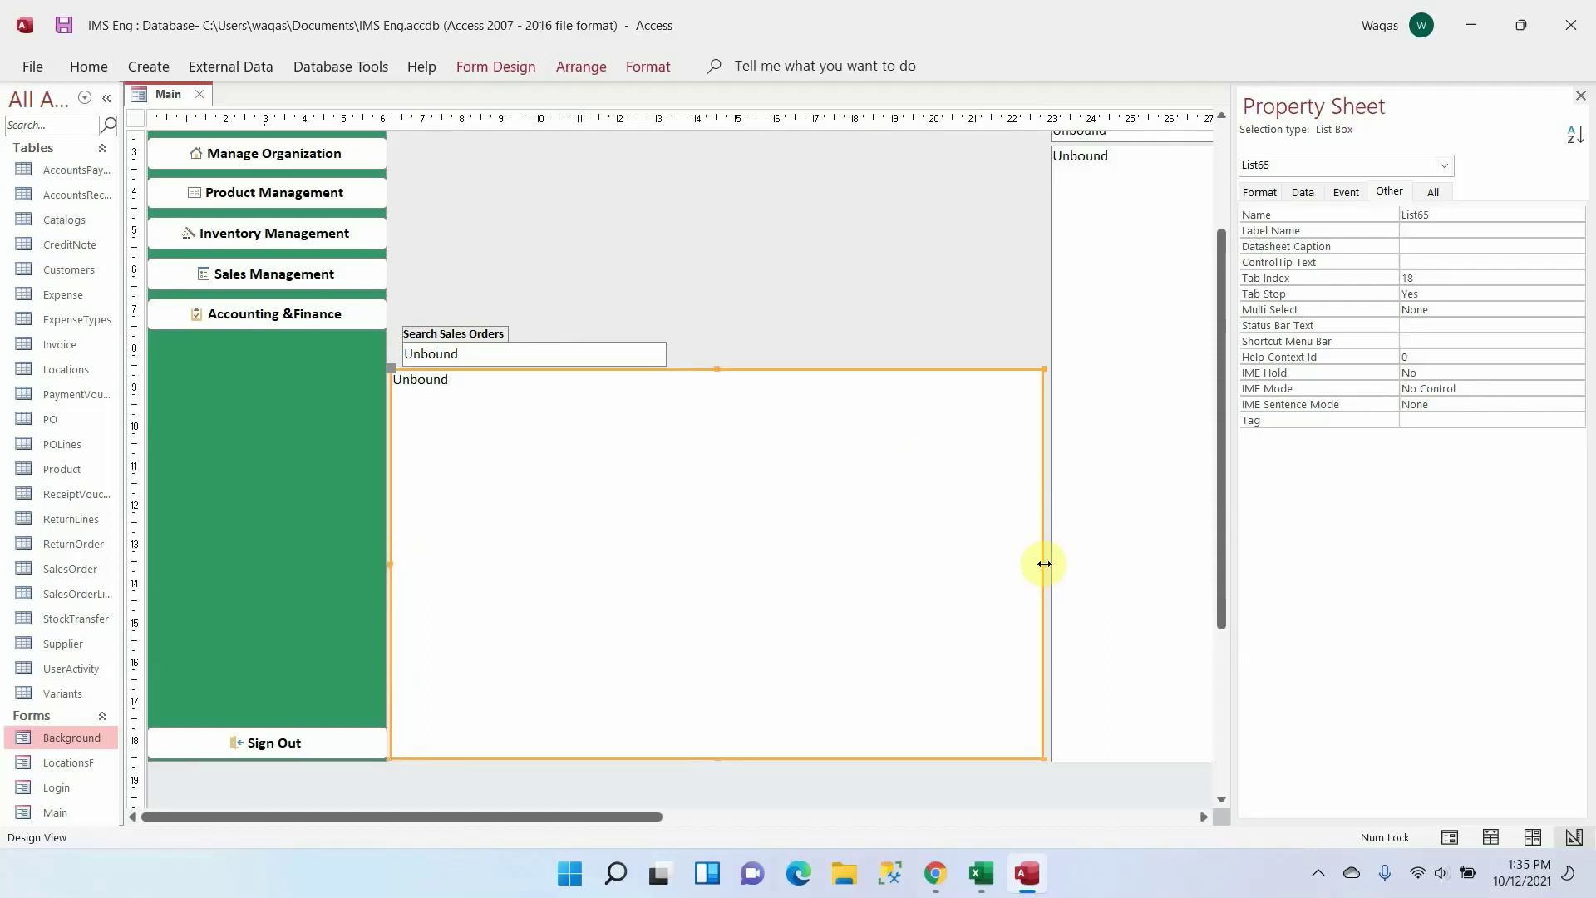
drag(1044, 563, 1046, 561)
Move the central Search Sales Orders label and text box above the middle of the wide list box
click(663, 285)
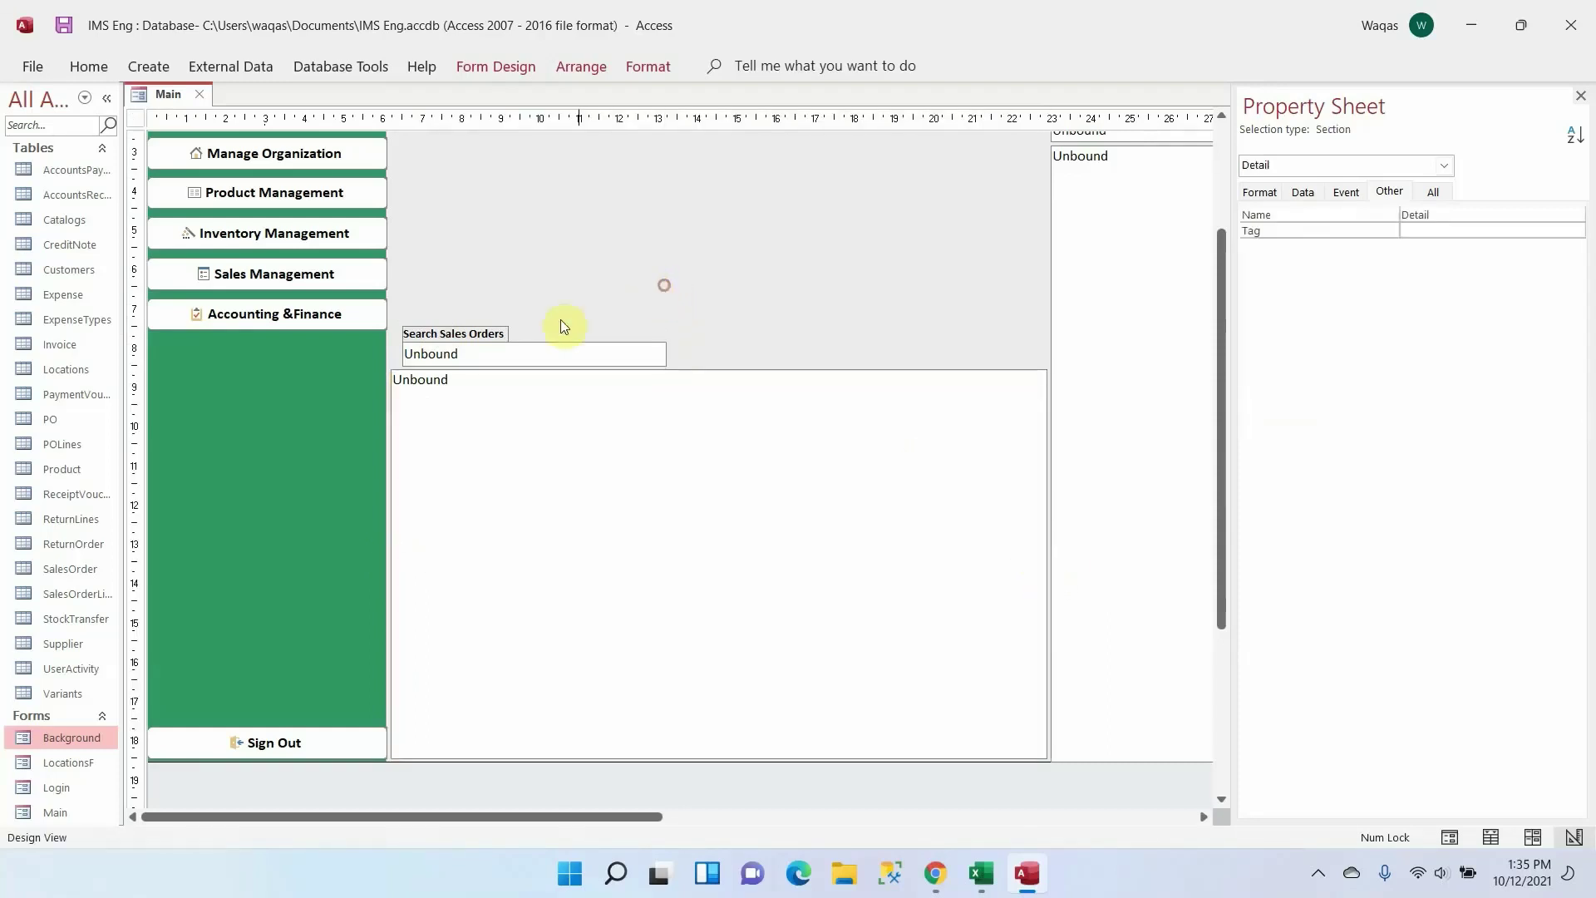
drag(560, 321, 641, 326)
scroll(711, 297, up, 2)
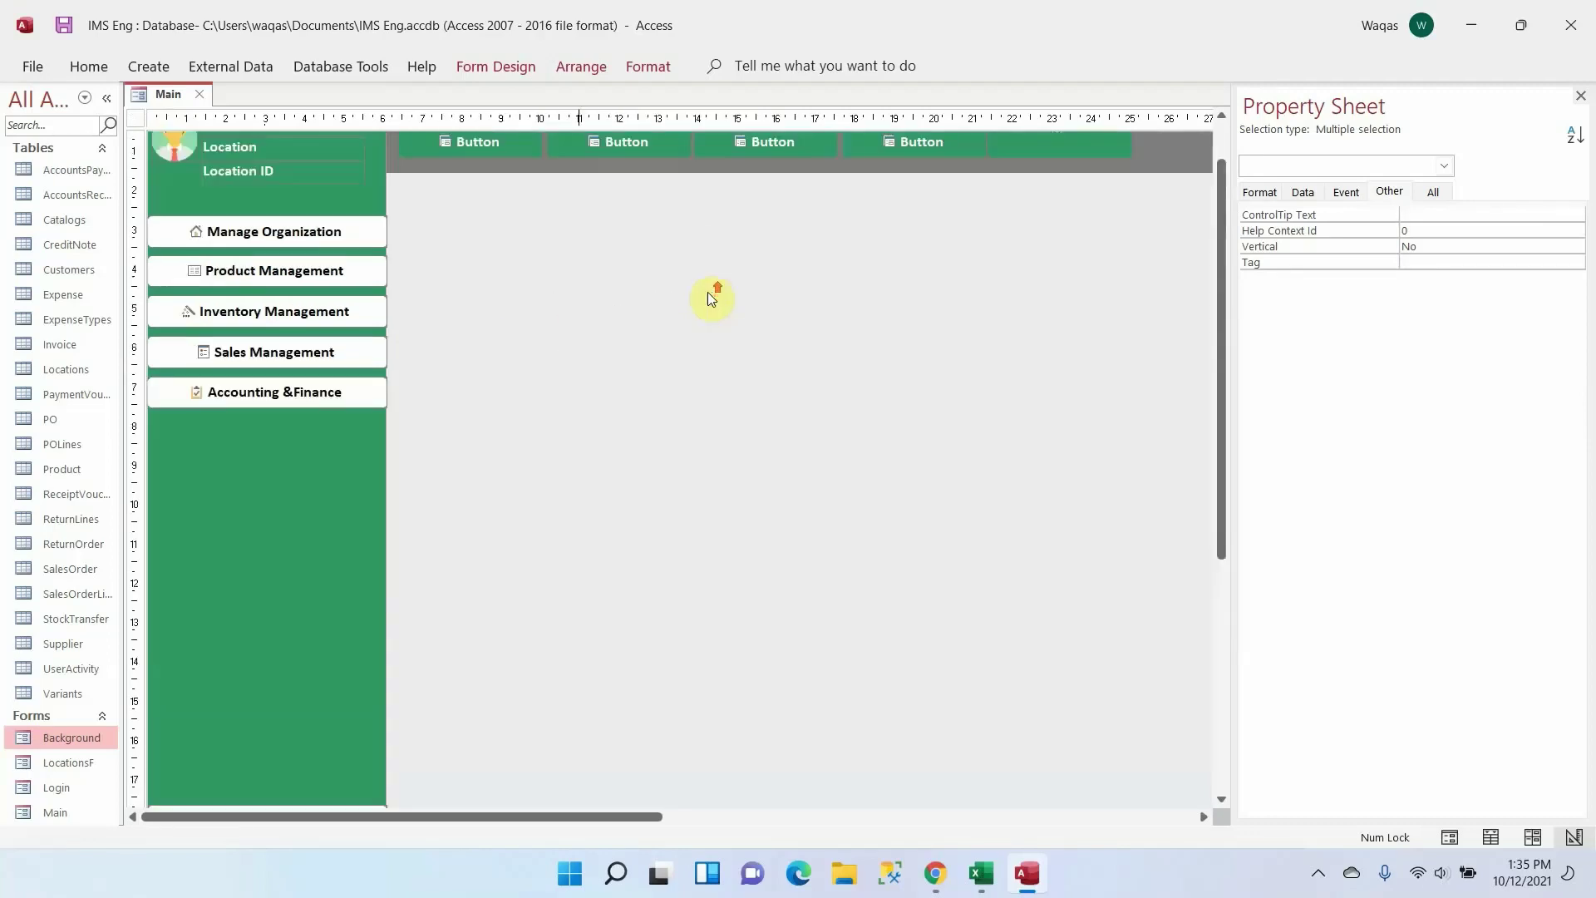
click(706, 292)
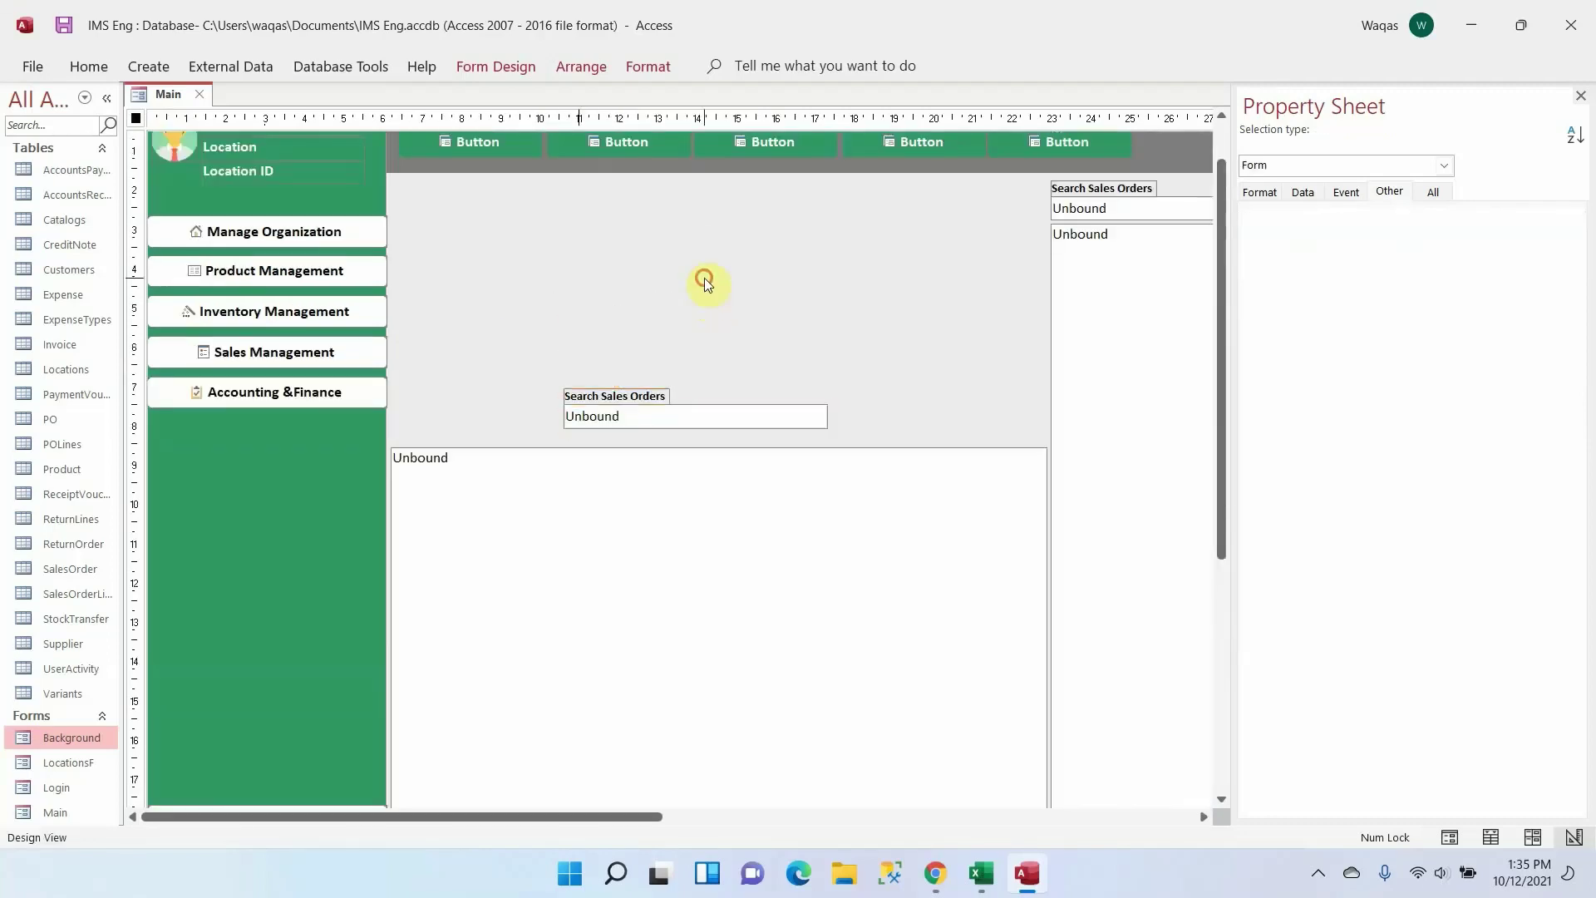
Check the layout and resizing of the search boxes and lists in Form View with the form maximized
right_click(162, 98)
click(241, 206)
drag(710, 130, 698, 41)
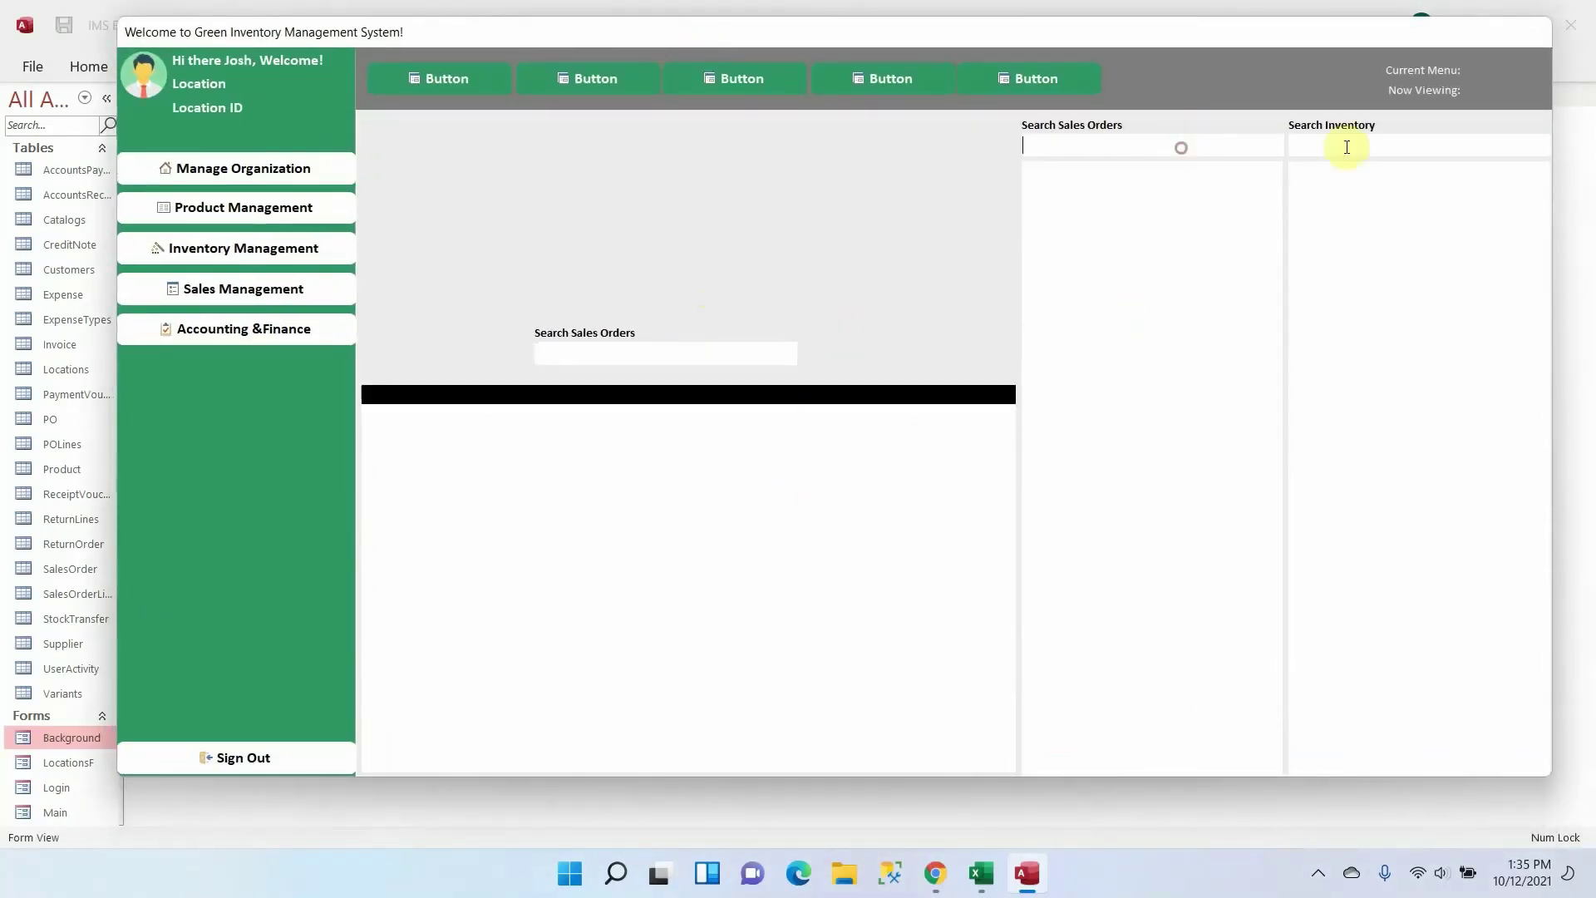
double_click(979, 33)
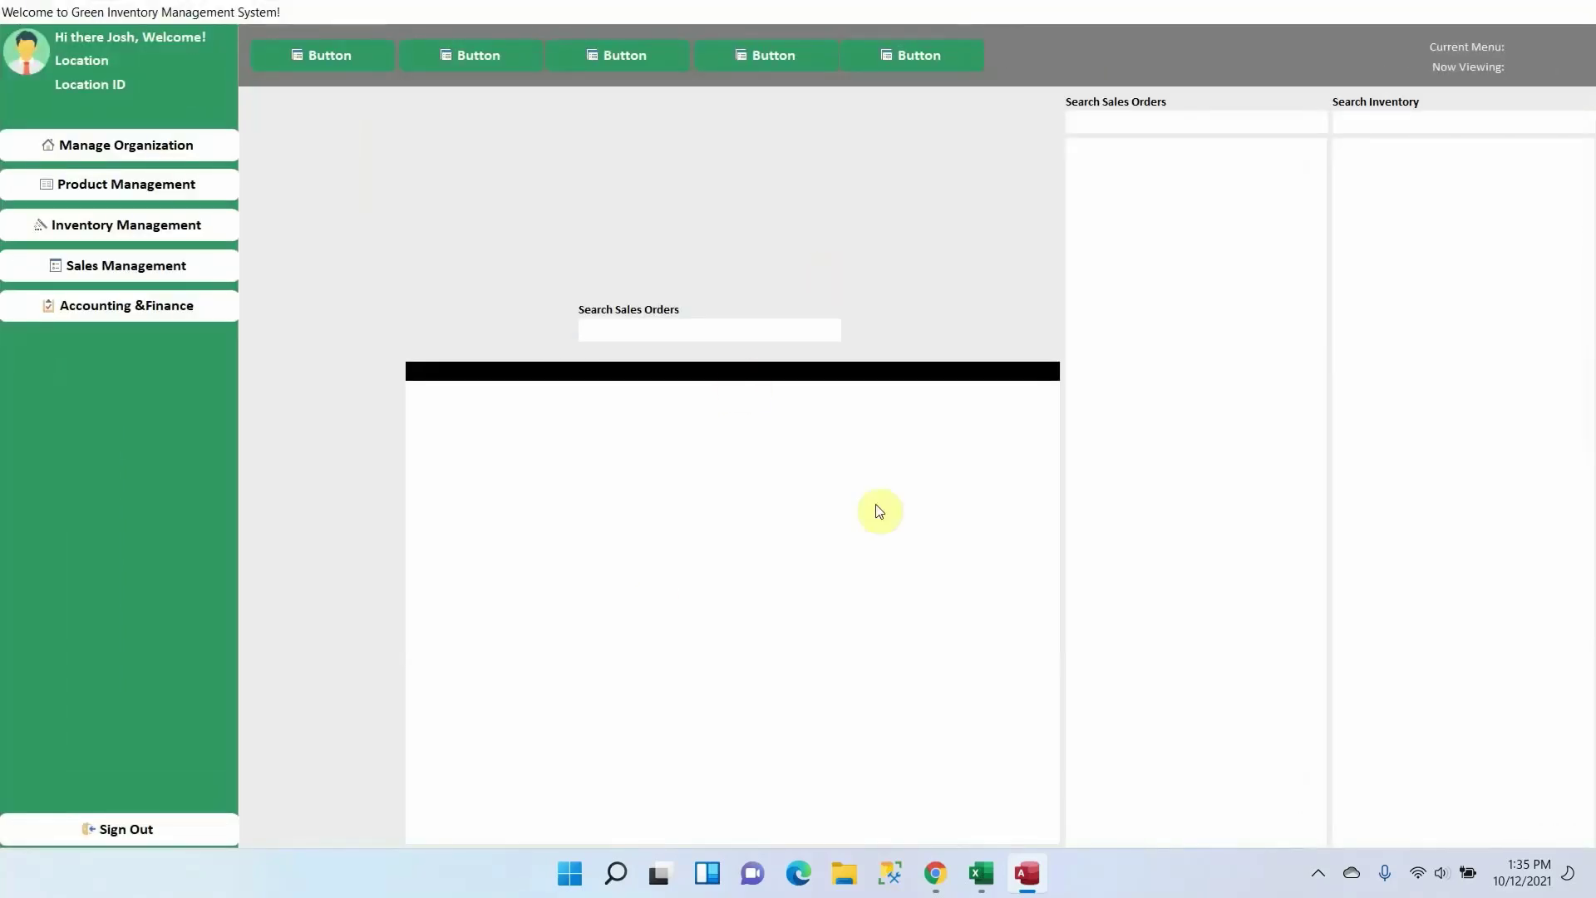
click(962, 268)
click(776, 330)
click(755, 413)
click(1207, 222)
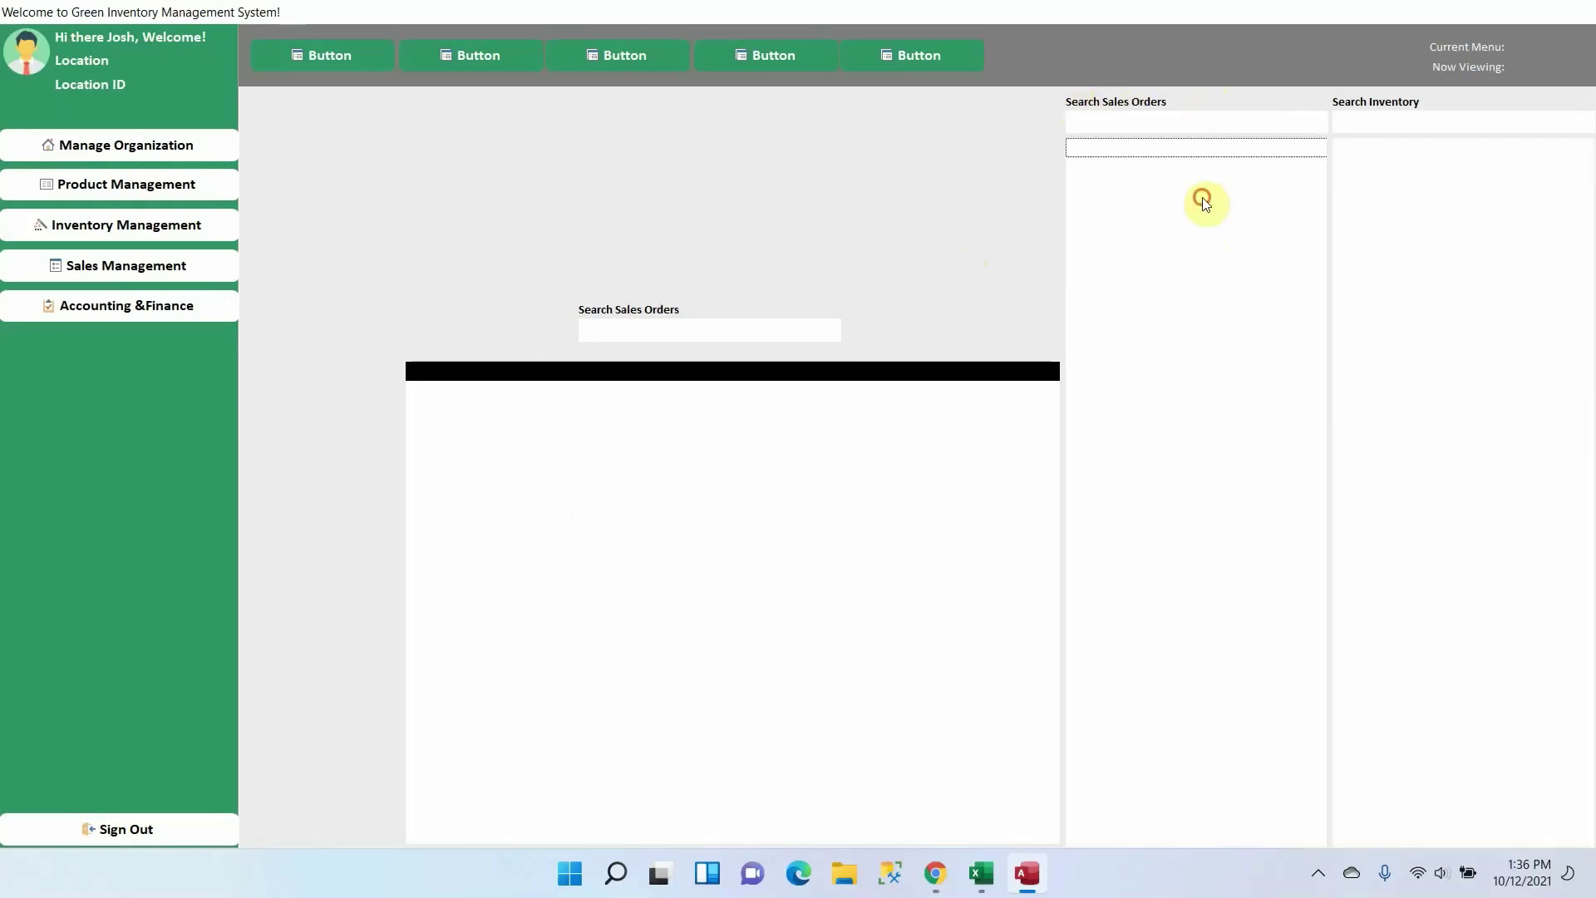
click(1201, 155)
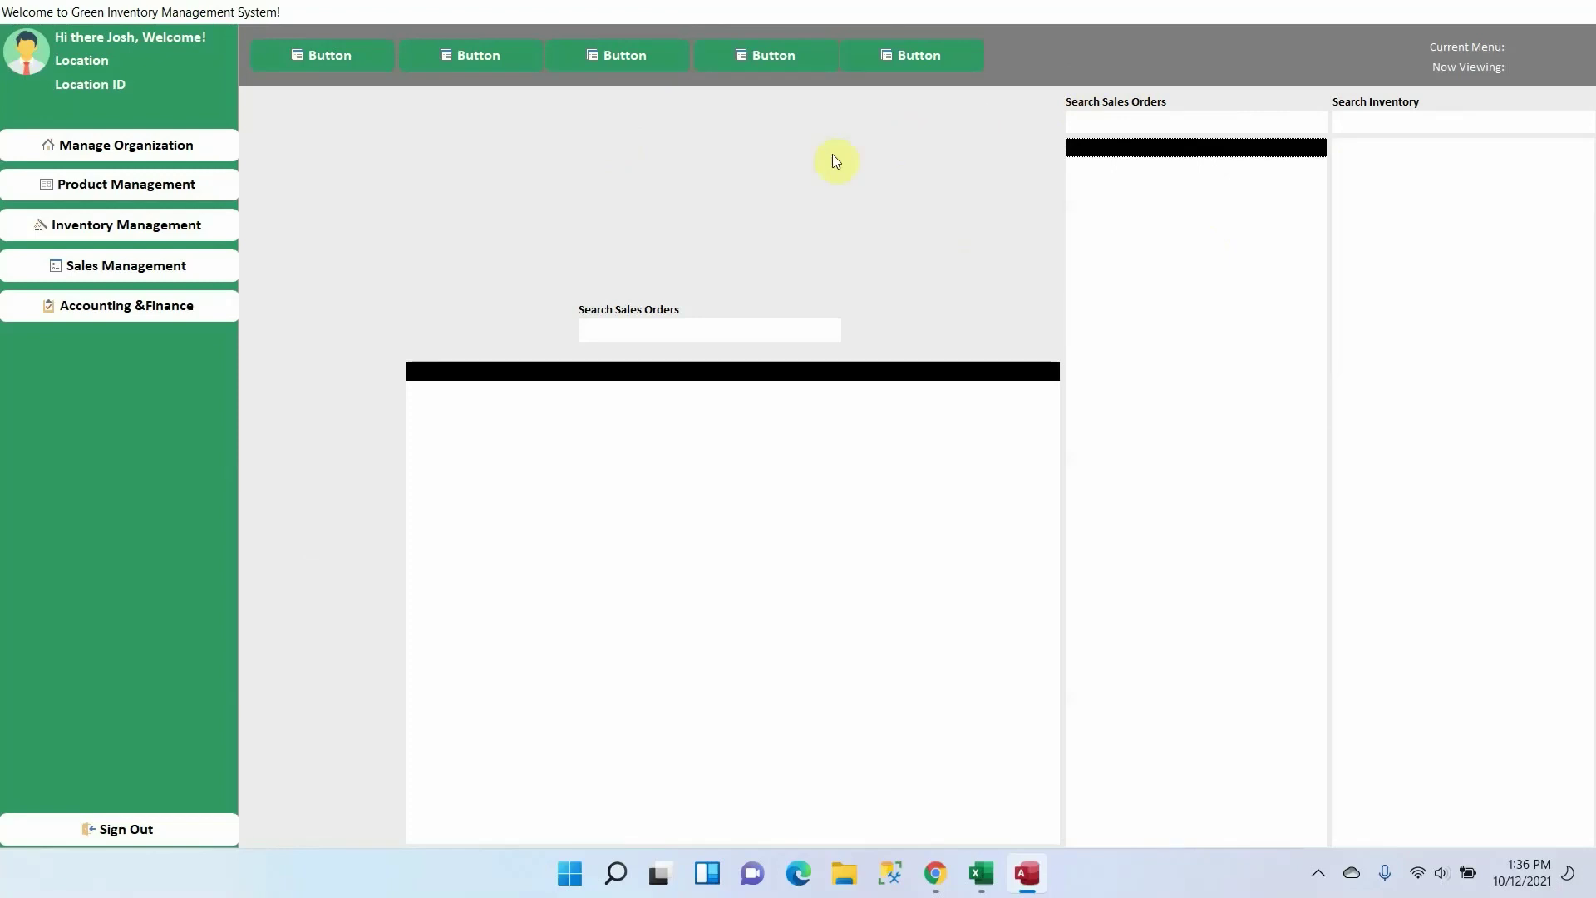
In Design View, set the horizontal anchor of the central Search Sales Orders label and text box to Both
right_click(898, 11)
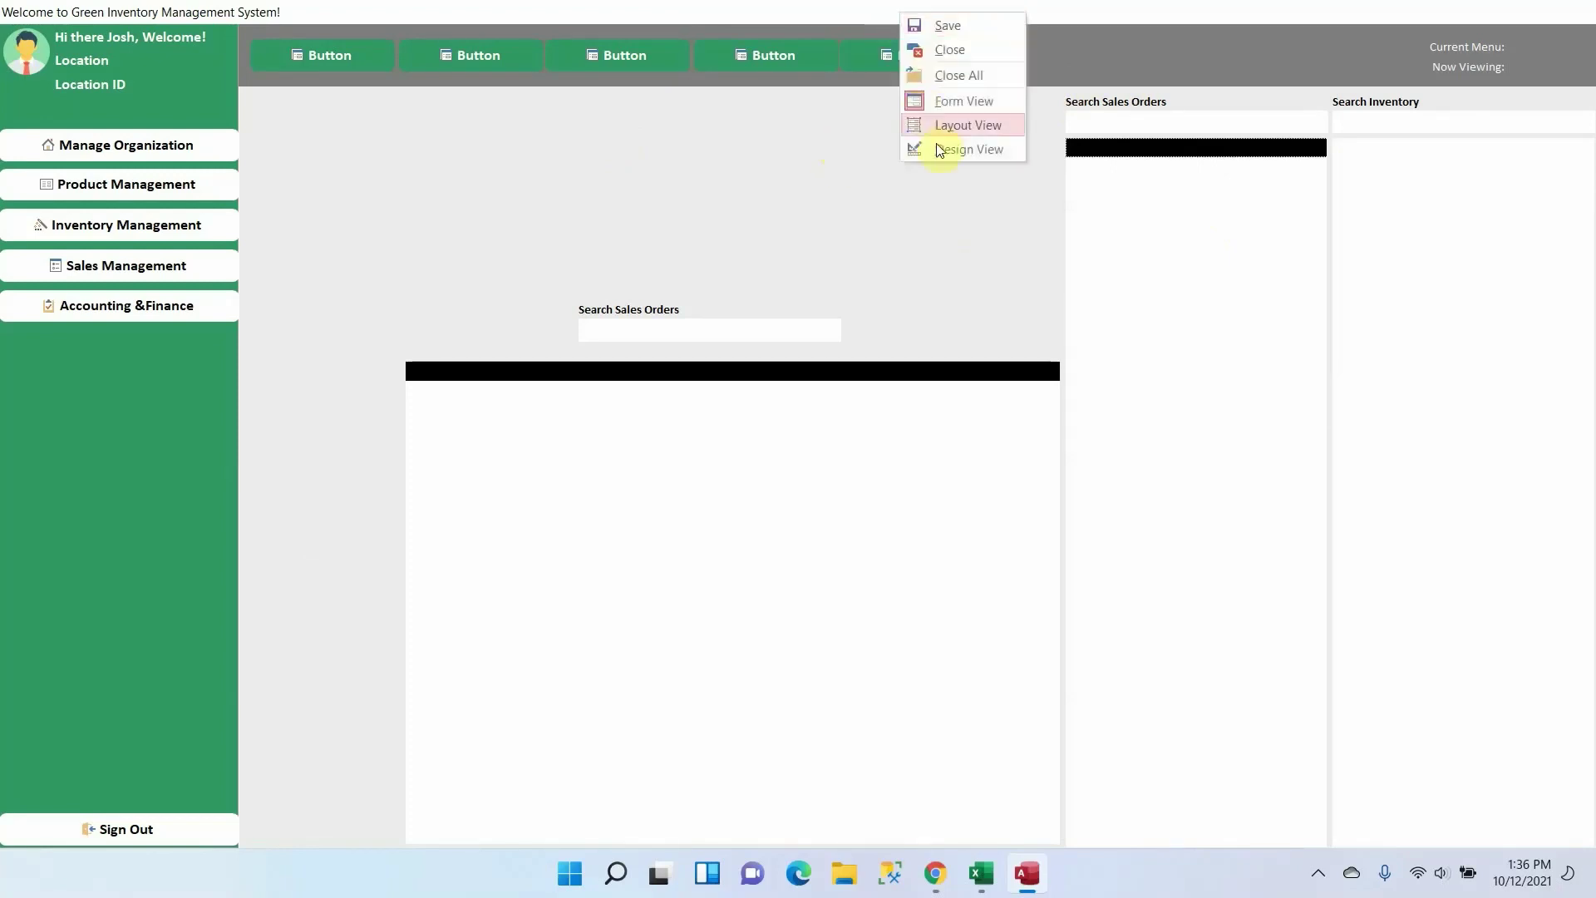
click(969, 150)
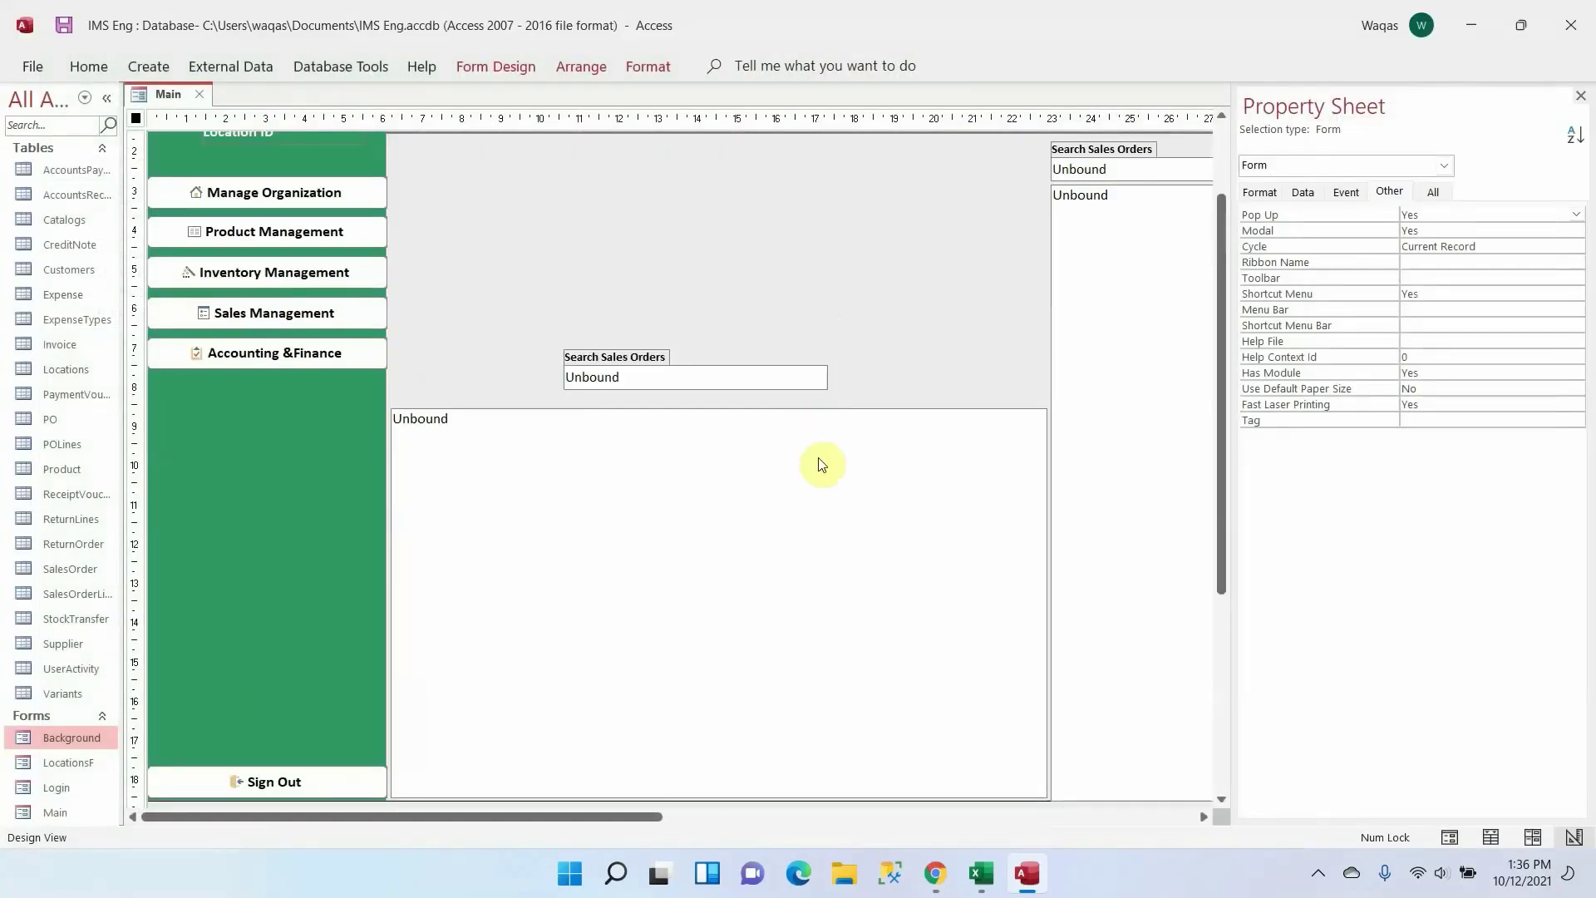
drag(750, 324, 618, 380)
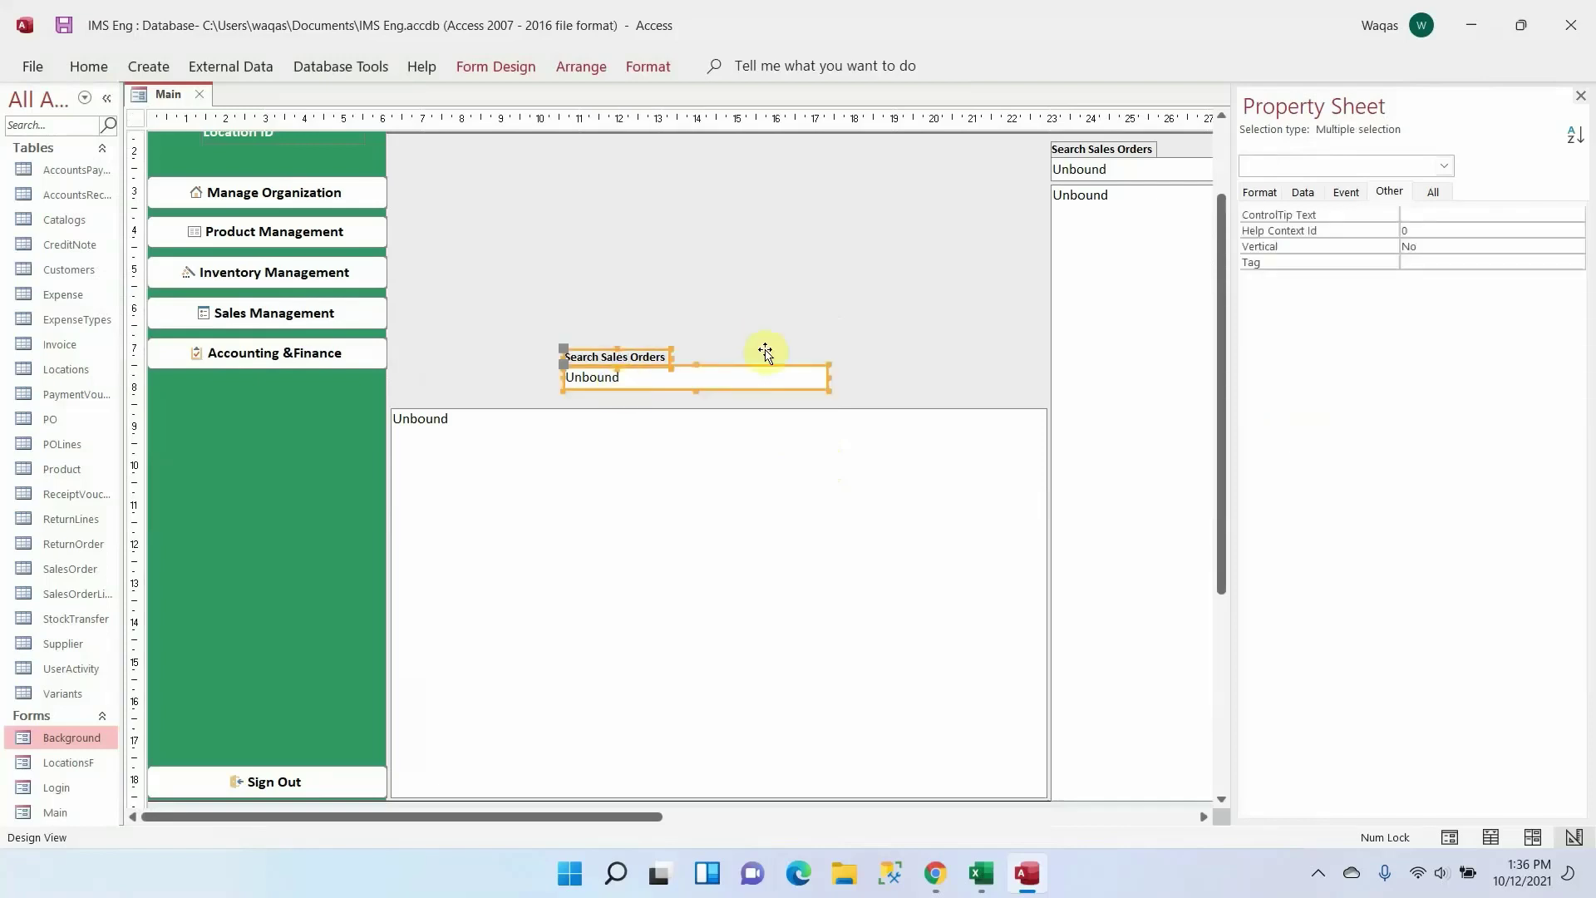
click(1278, 190)
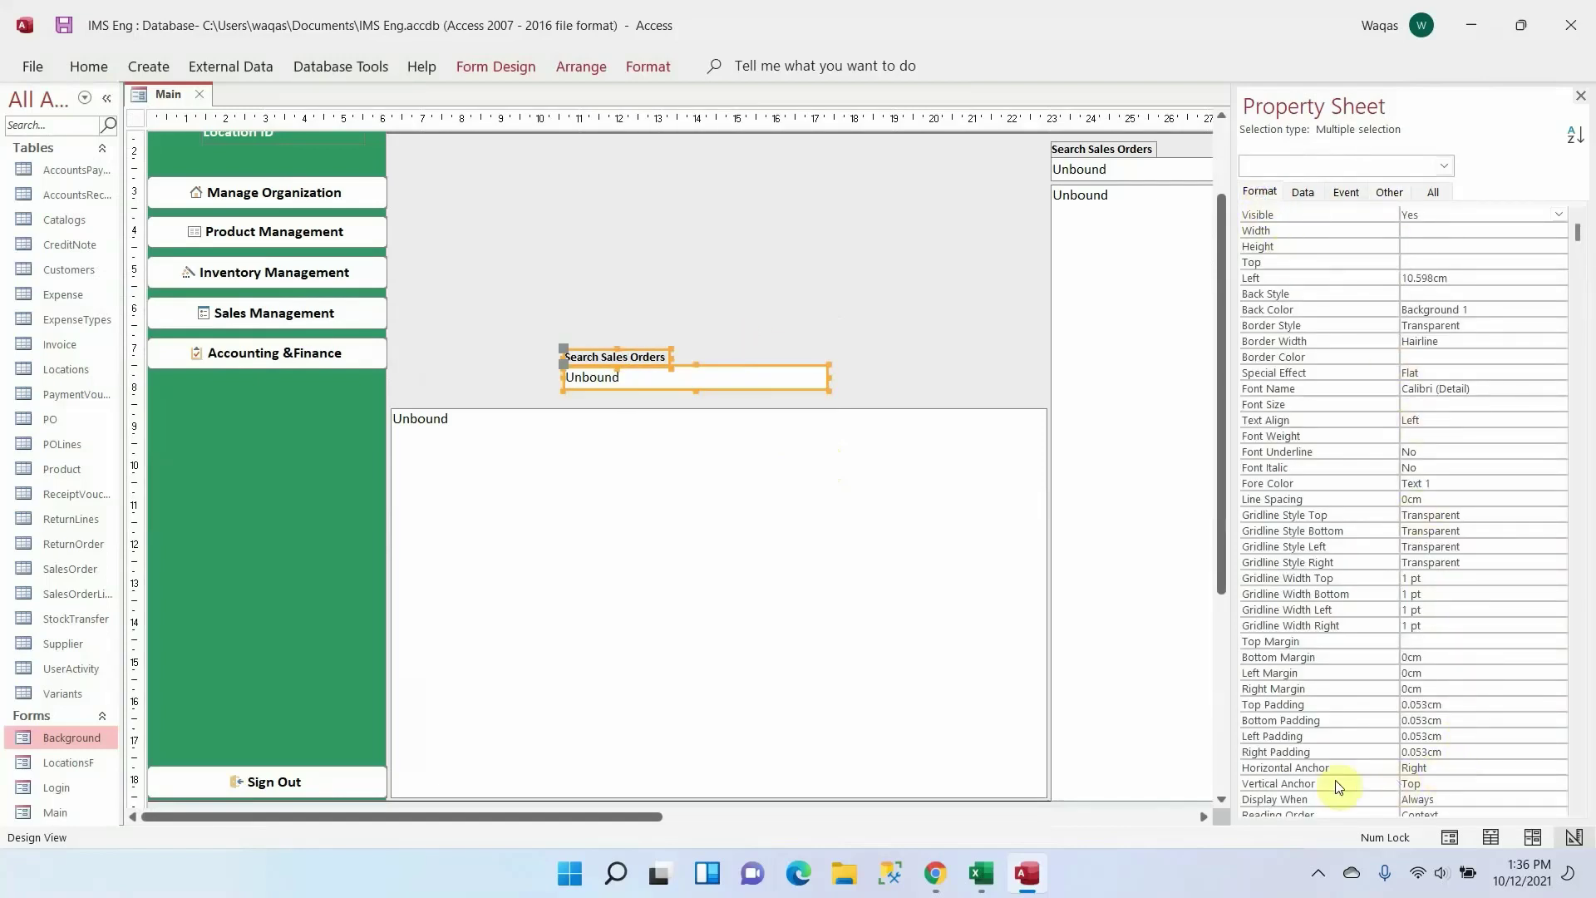
click(1446, 769)
click(1560, 767)
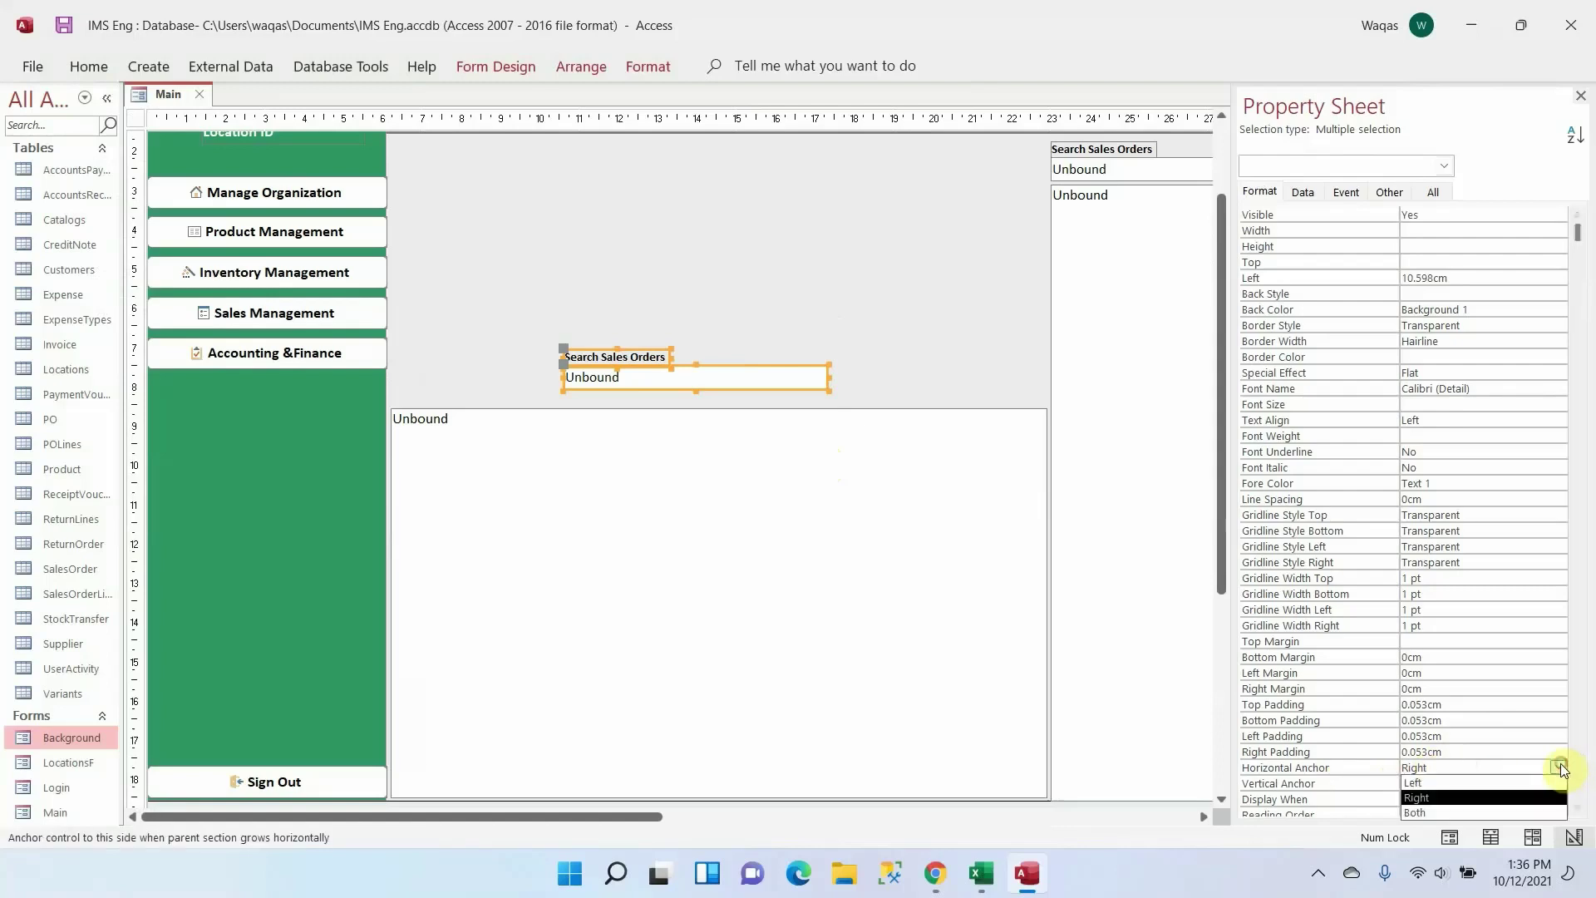
click(1529, 805)
Set the wide central list box's horizontal anchor to Both
click(847, 648)
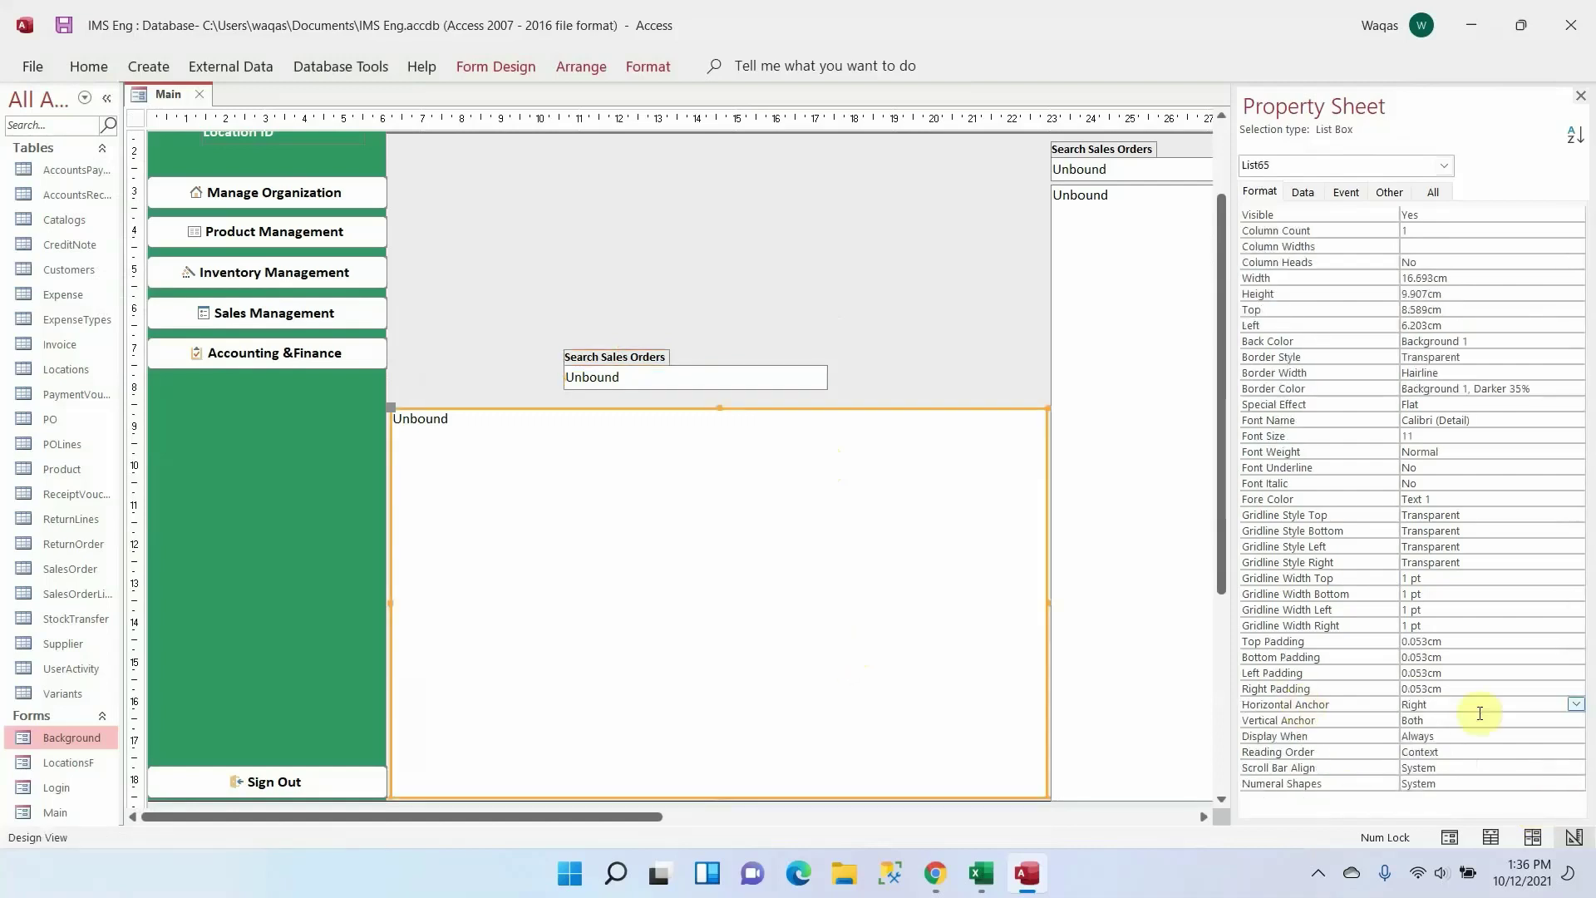
click(1576, 704)
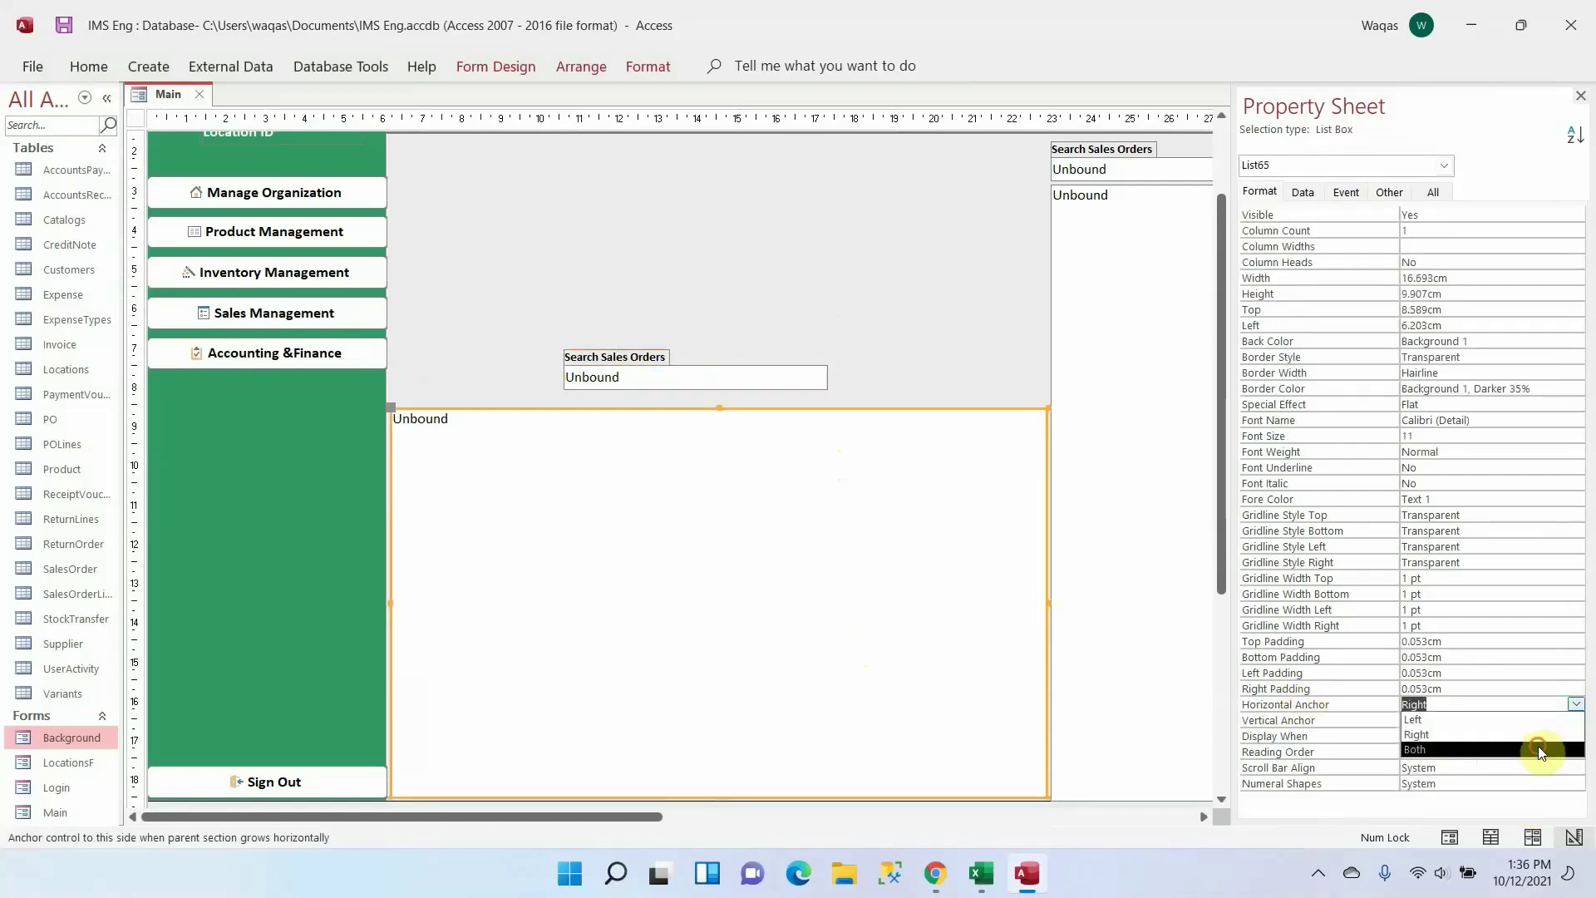
click(1539, 752)
click(529, 279)
Check in Form View how the central search box and list stretch between the maximized and restored form sizes
right_click(148, 95)
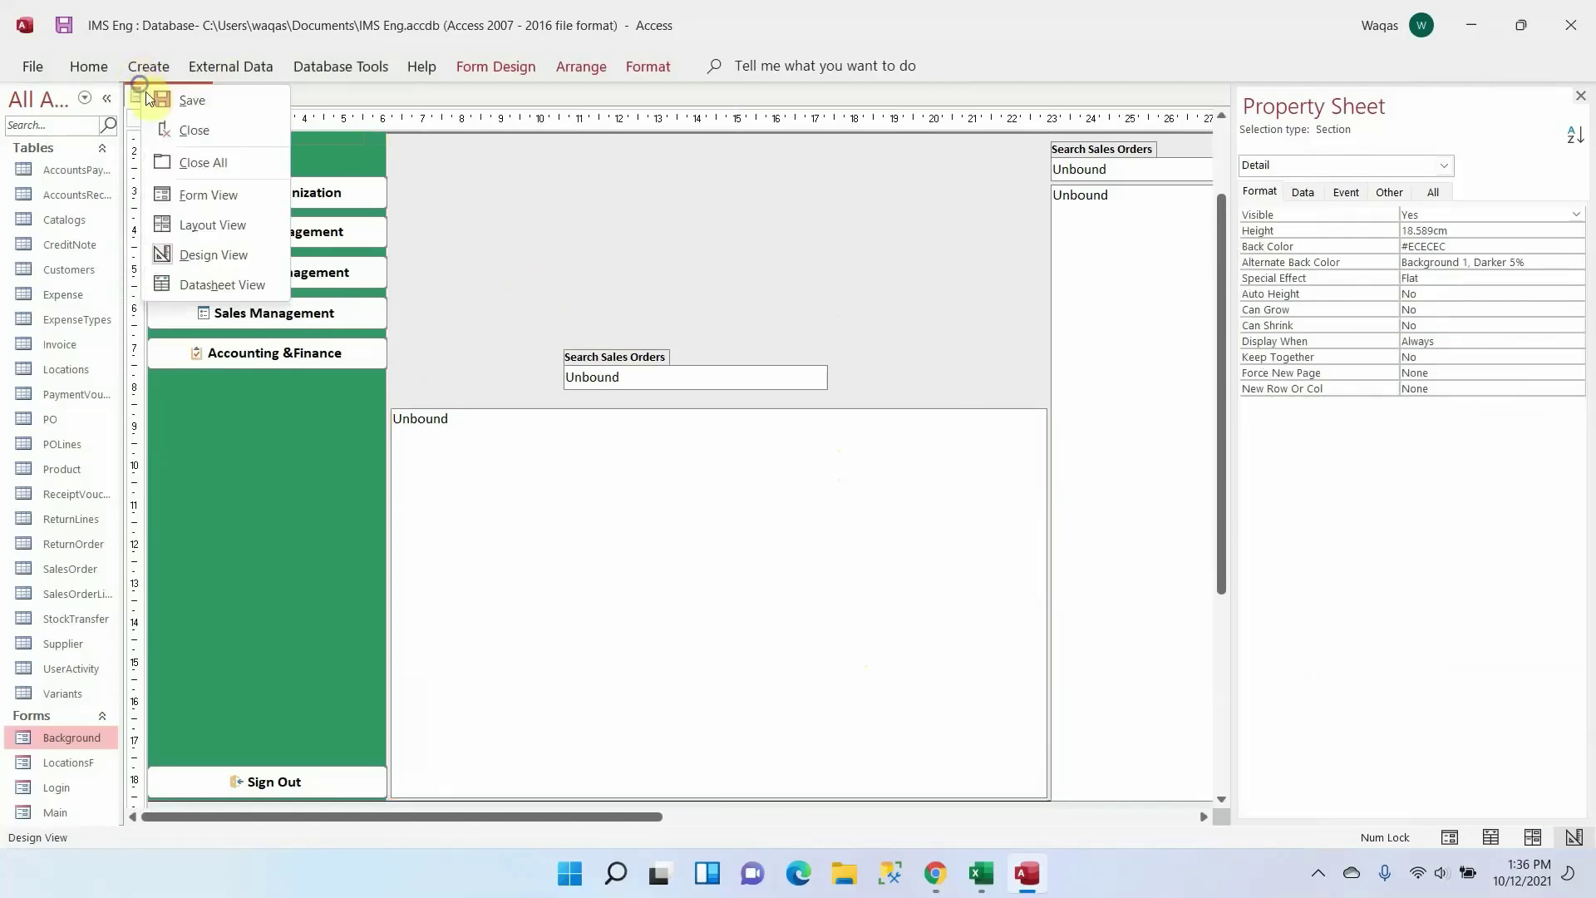
click(148, 95)
right_click(148, 96)
click(212, 196)
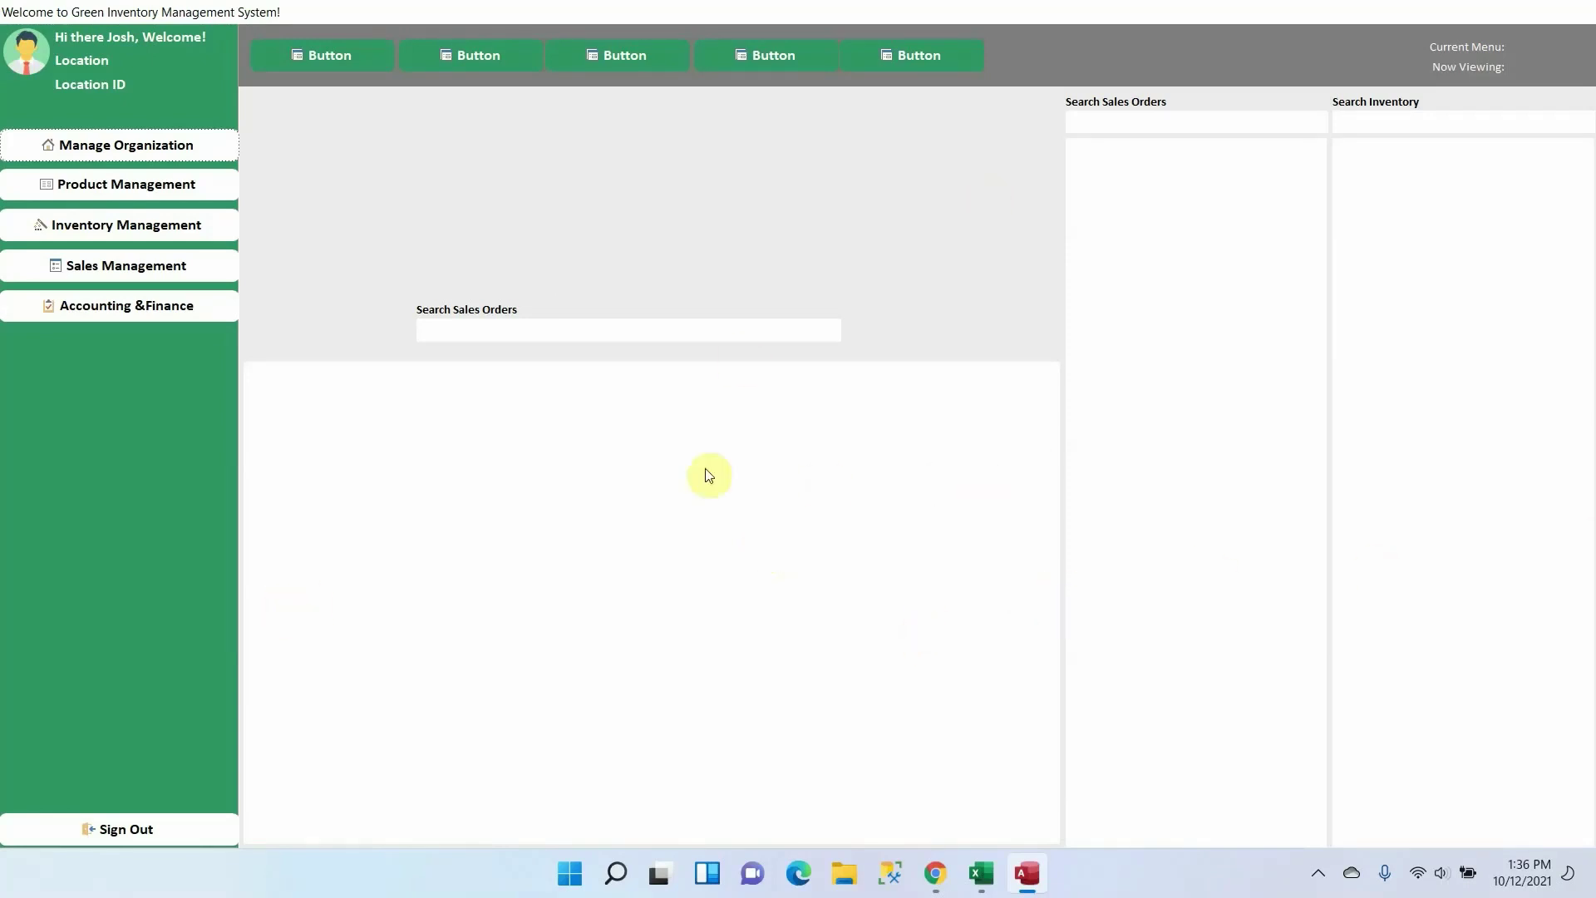
click(617, 330)
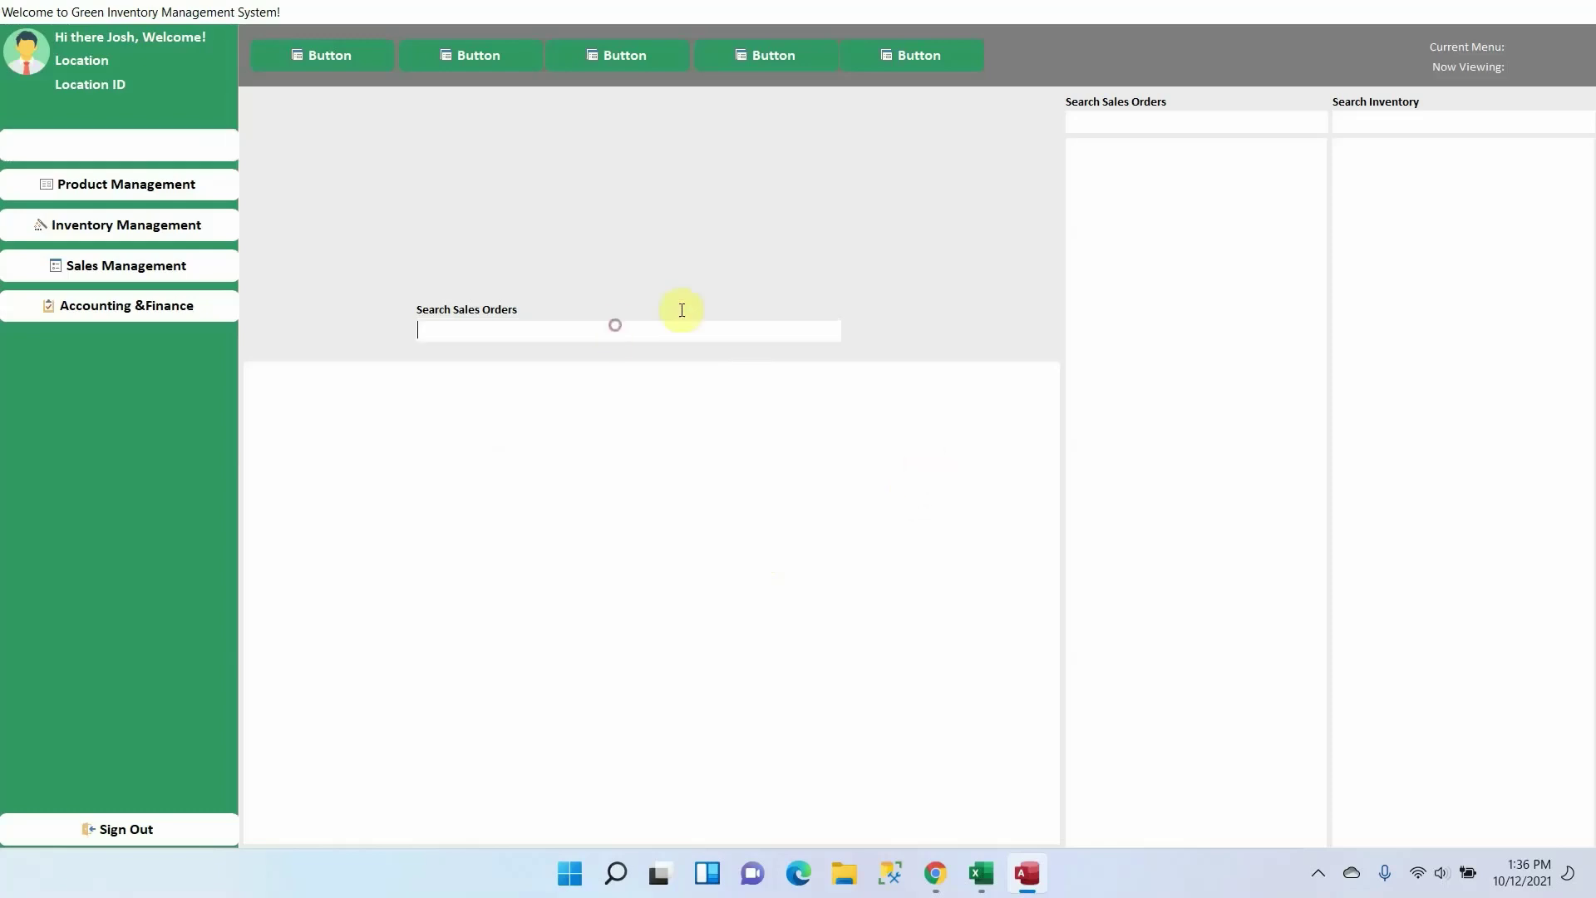
double_click(974, 13)
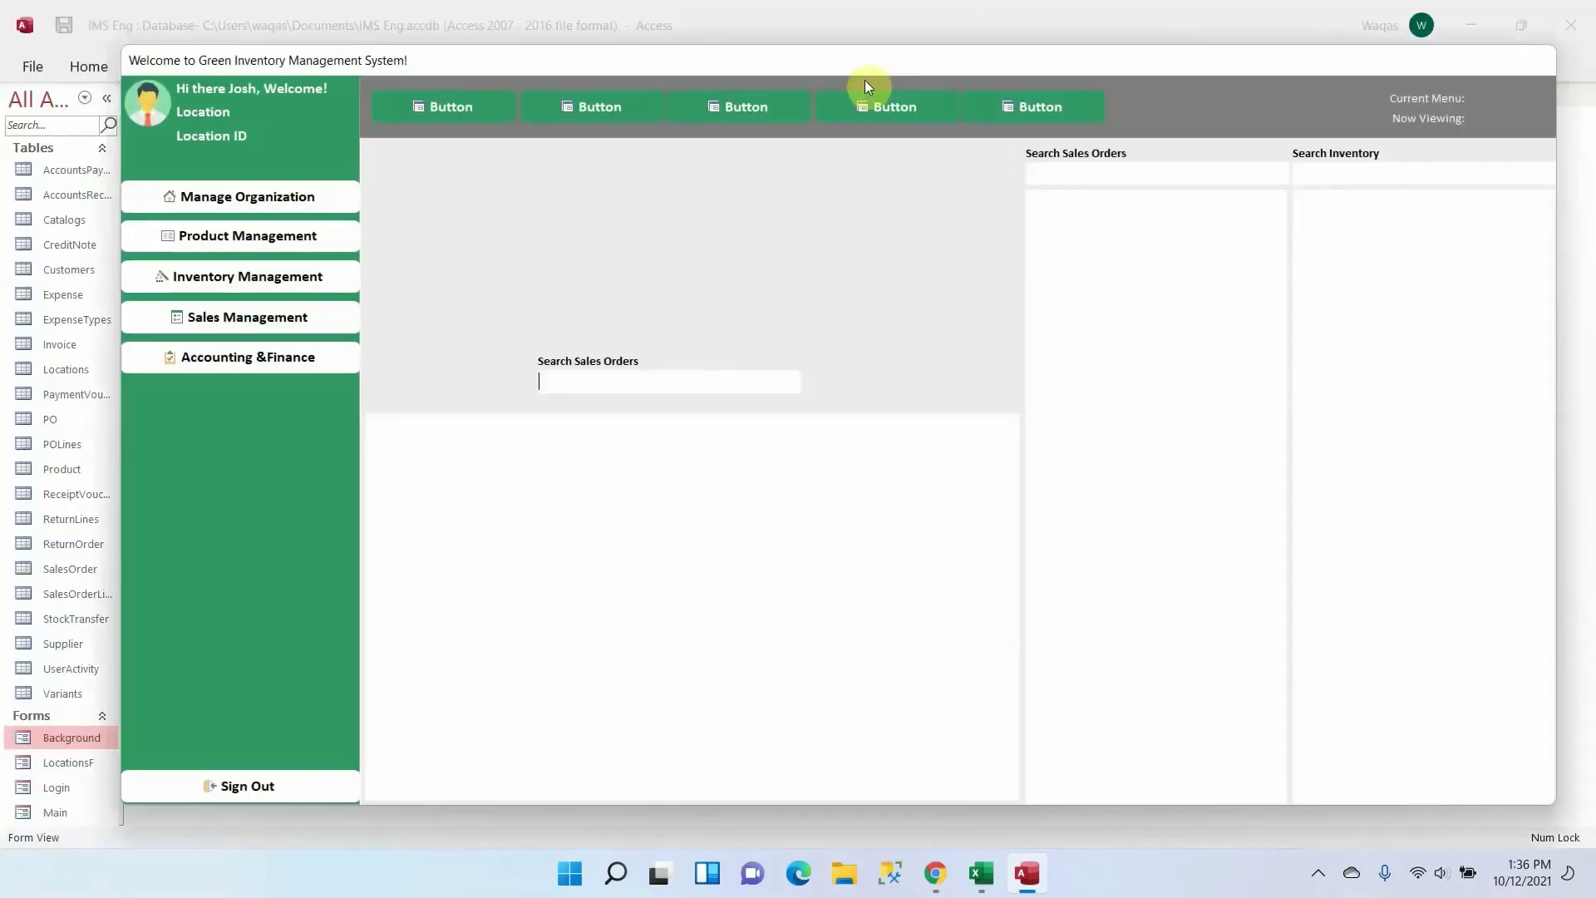
In Design View, duplicate the first submenu button and place the copy beside the start of the central search text box
right_click(870, 65)
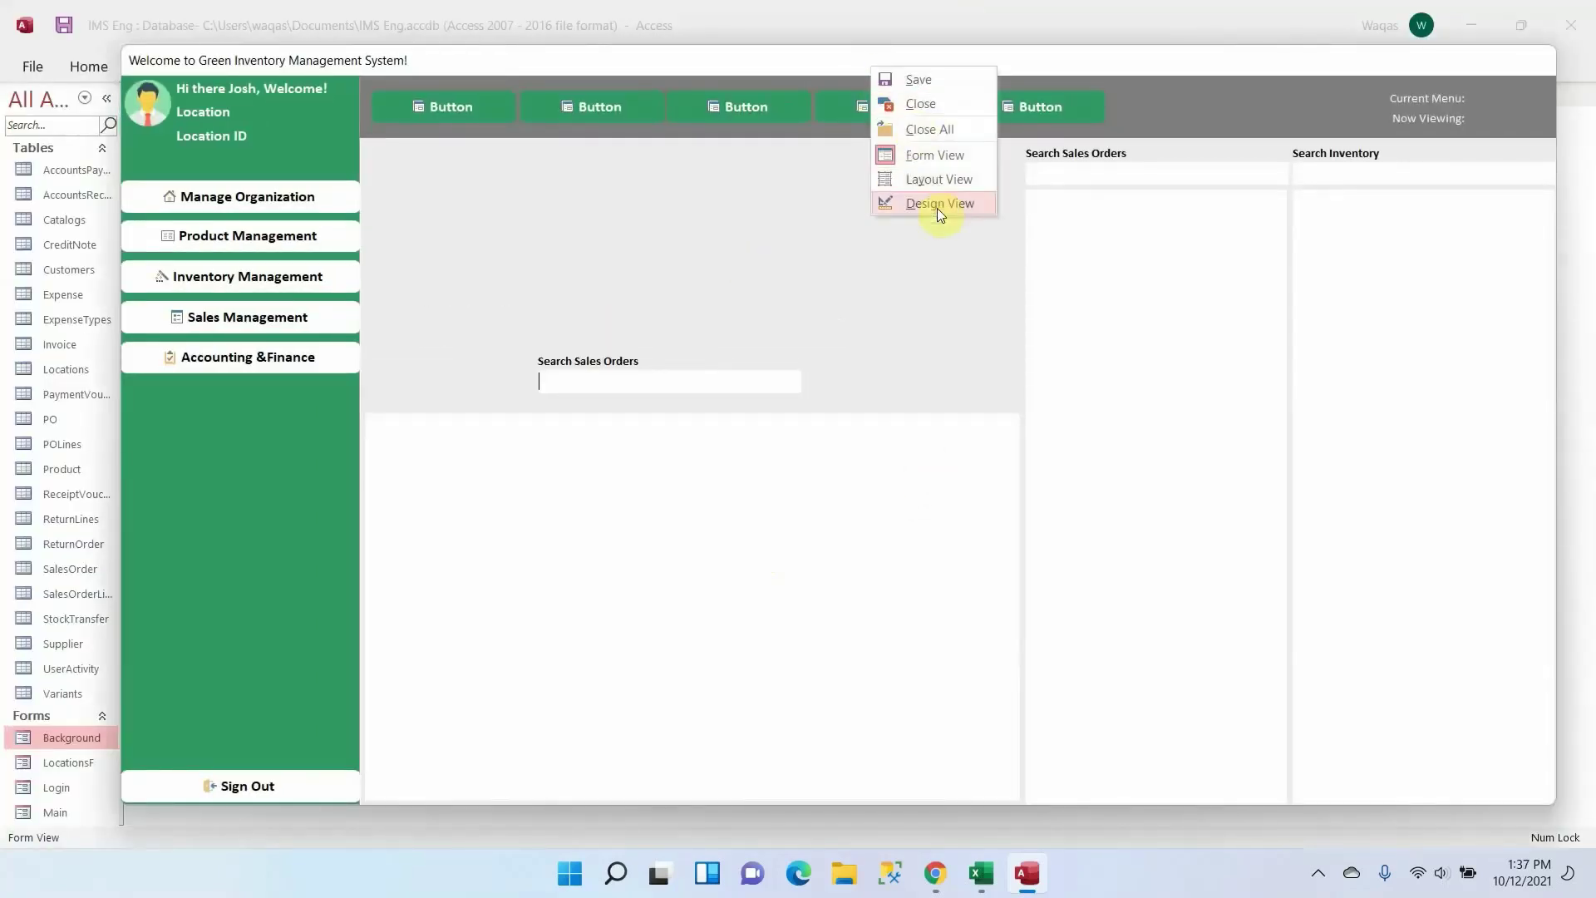
click(936, 204)
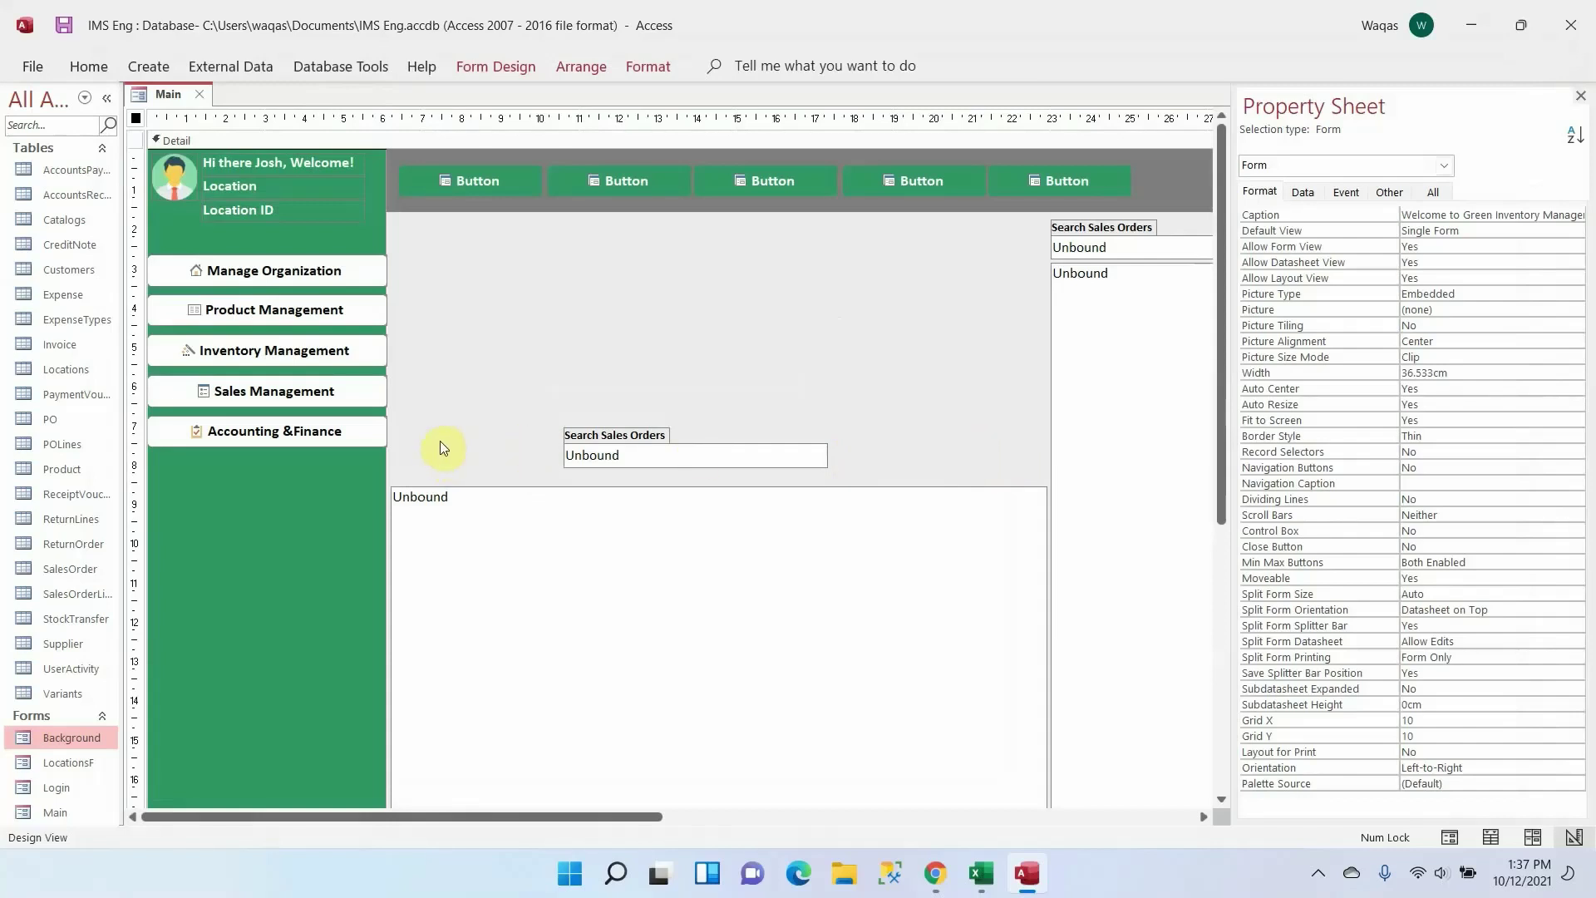
click(497, 176)
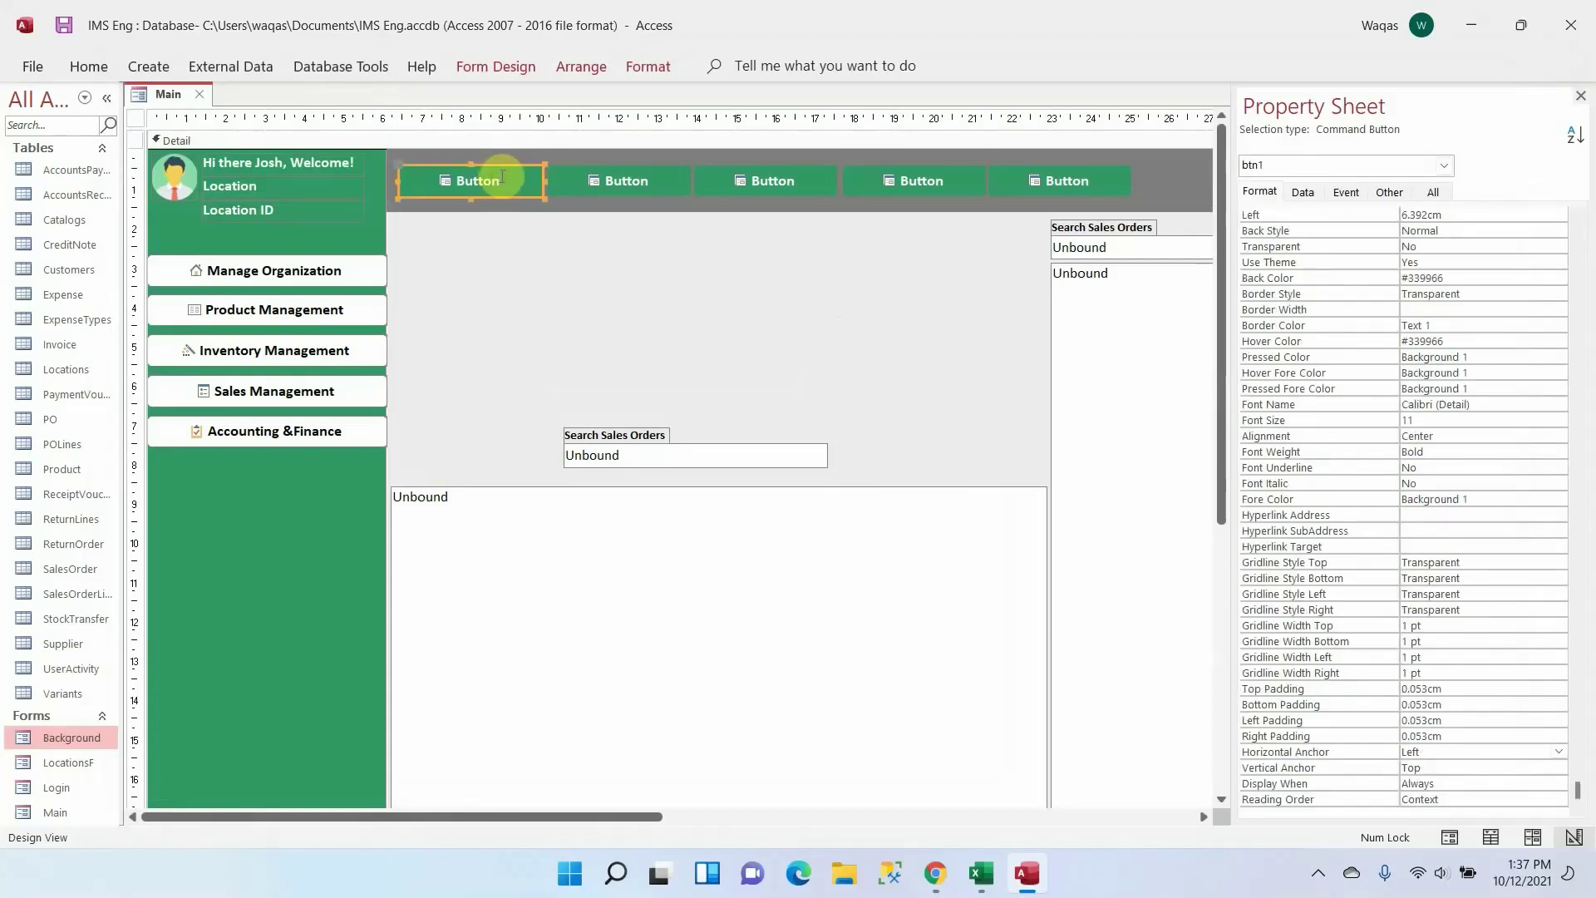
key(ctrl+v)
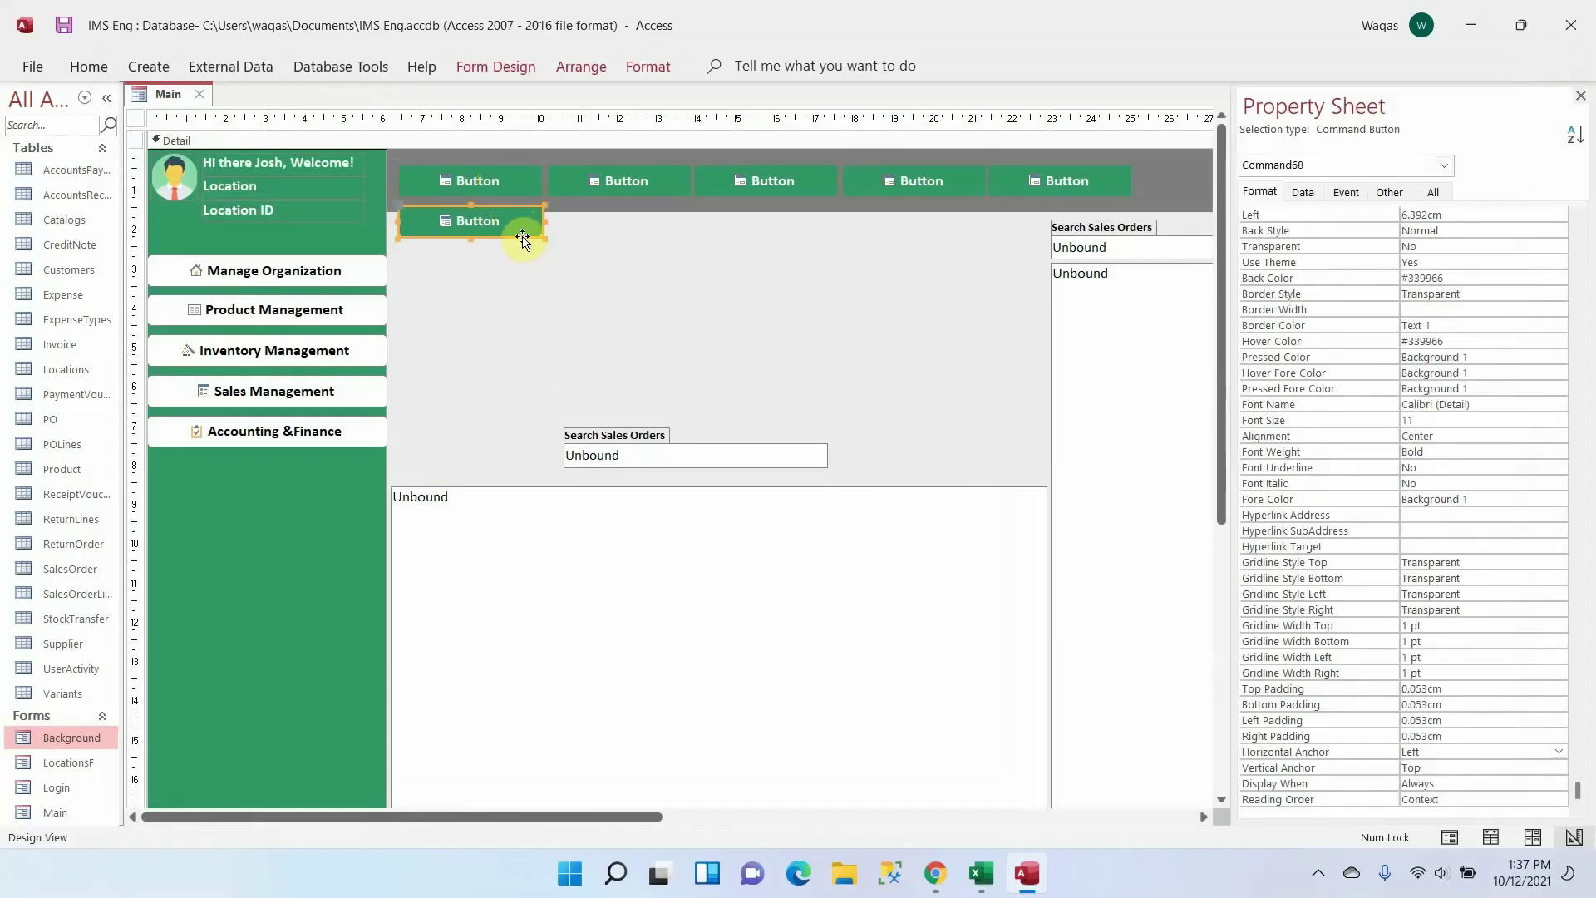
drag(522, 240, 537, 478)
Set the copied button's height to 0.6 cm, using the height value of the central search text box
click(718, 459)
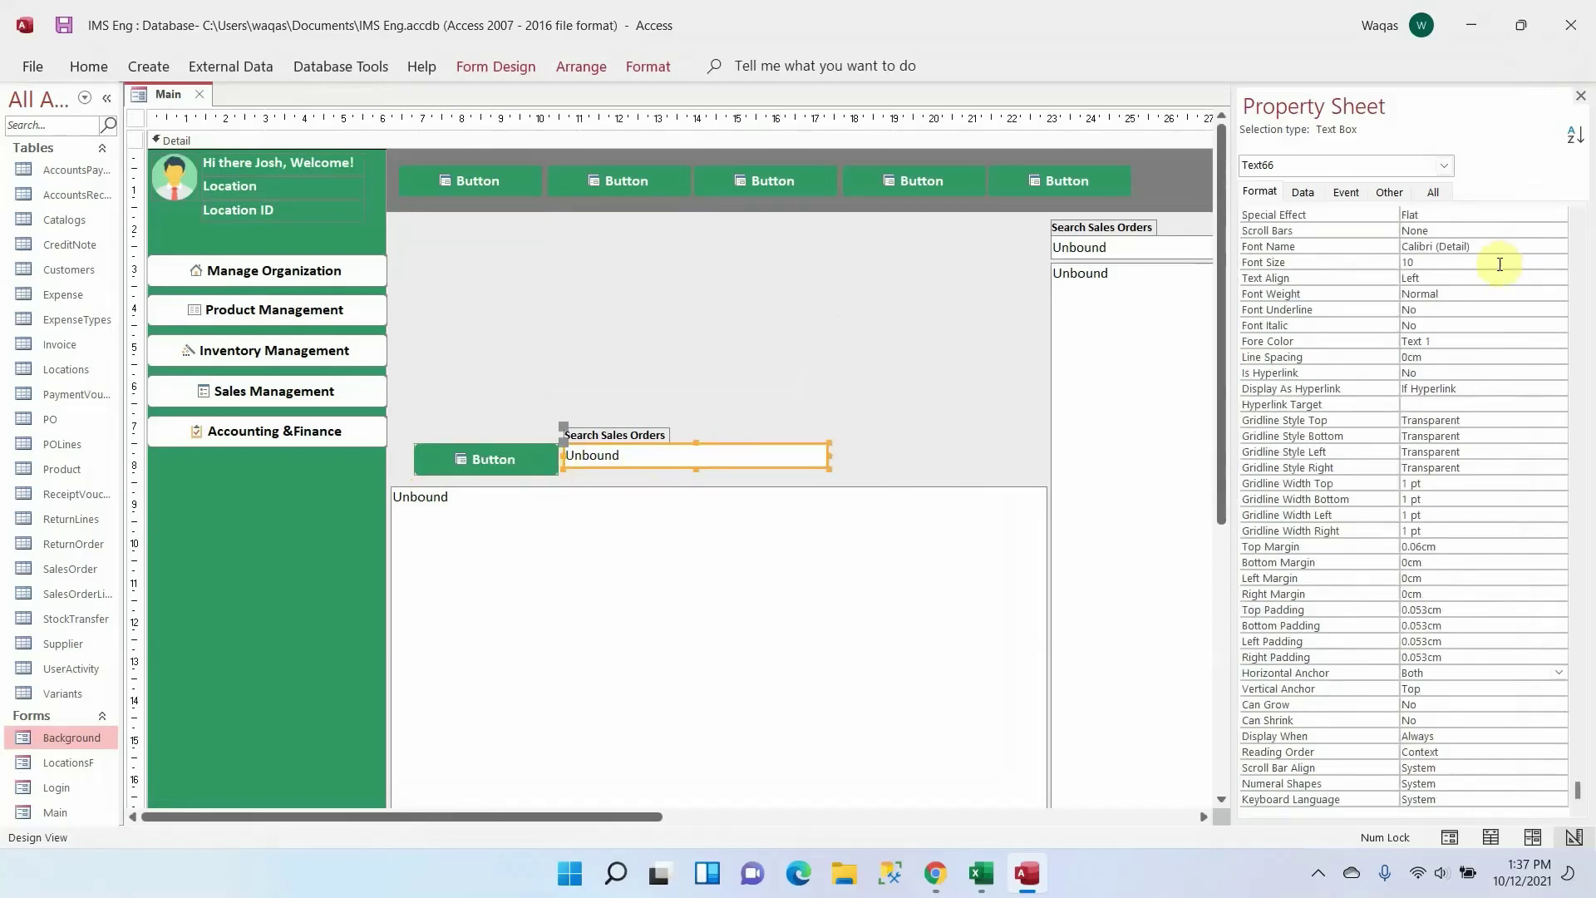
scroll(1473, 353, up, 3)
scroll(1473, 353, up, 3)
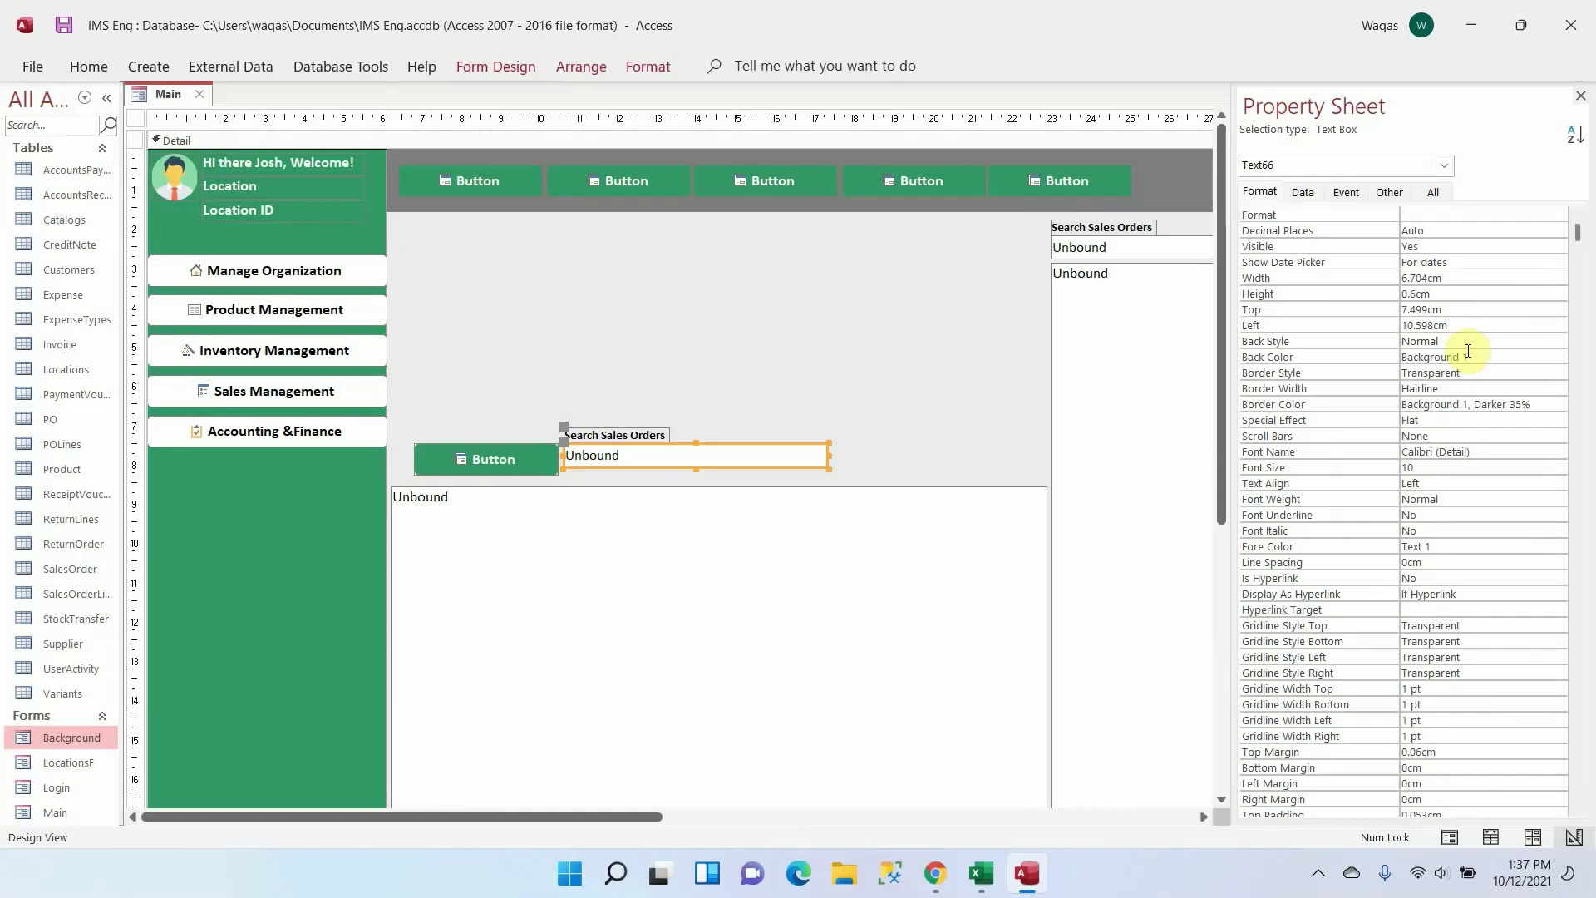
double_click(1426, 294)
key(ctrl+c)
click(520, 470)
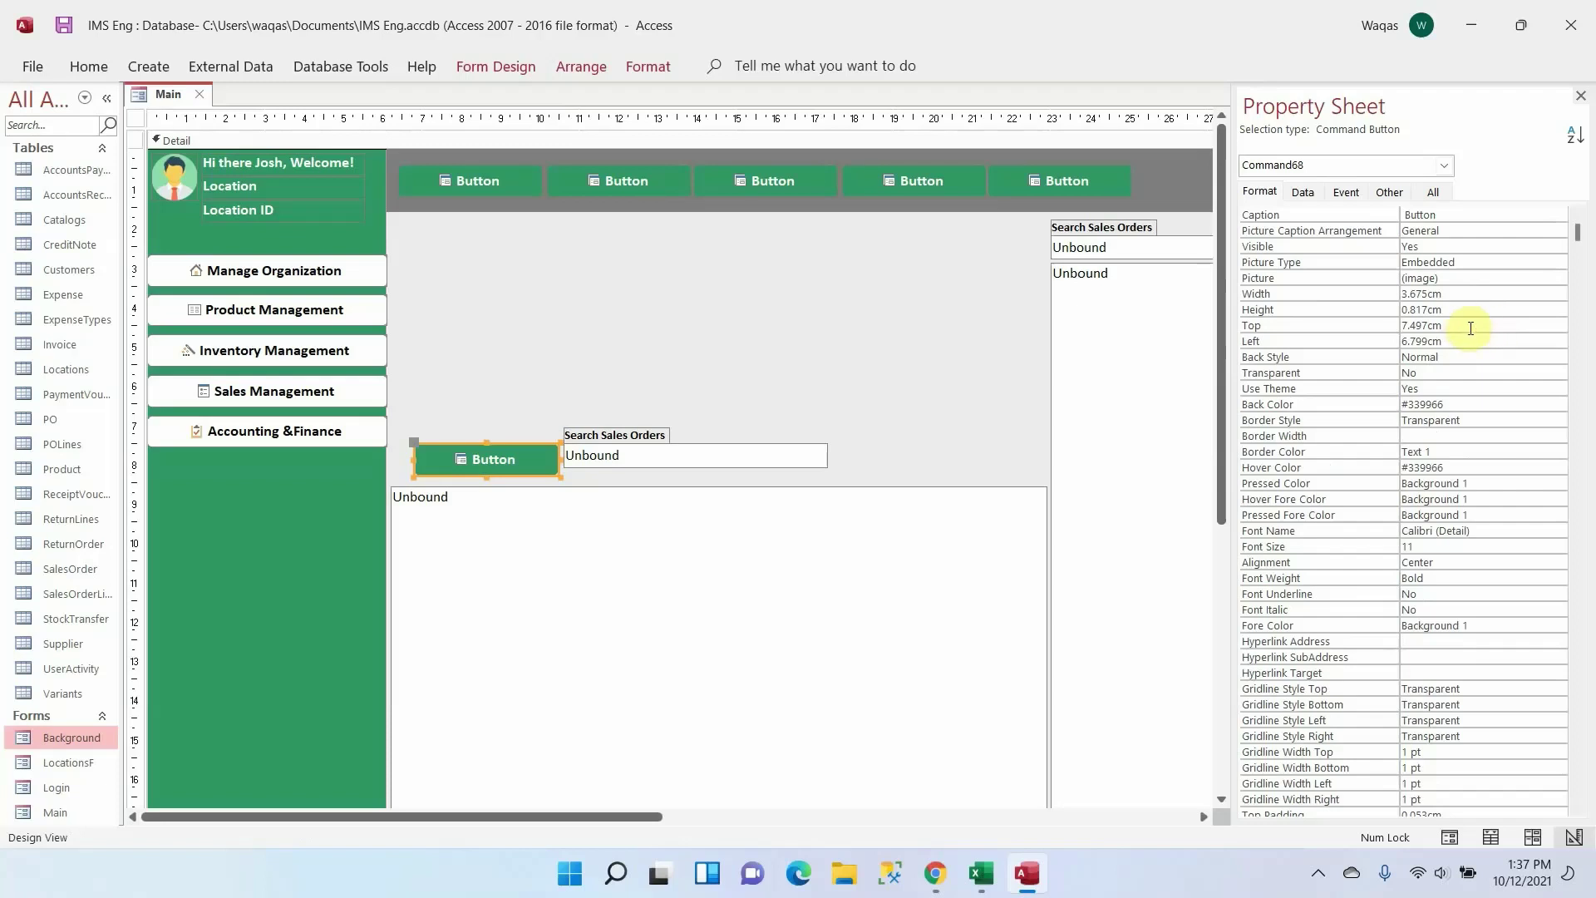
drag(1456, 308, 1117, 287)
key(ctrl+v)
key(Return)
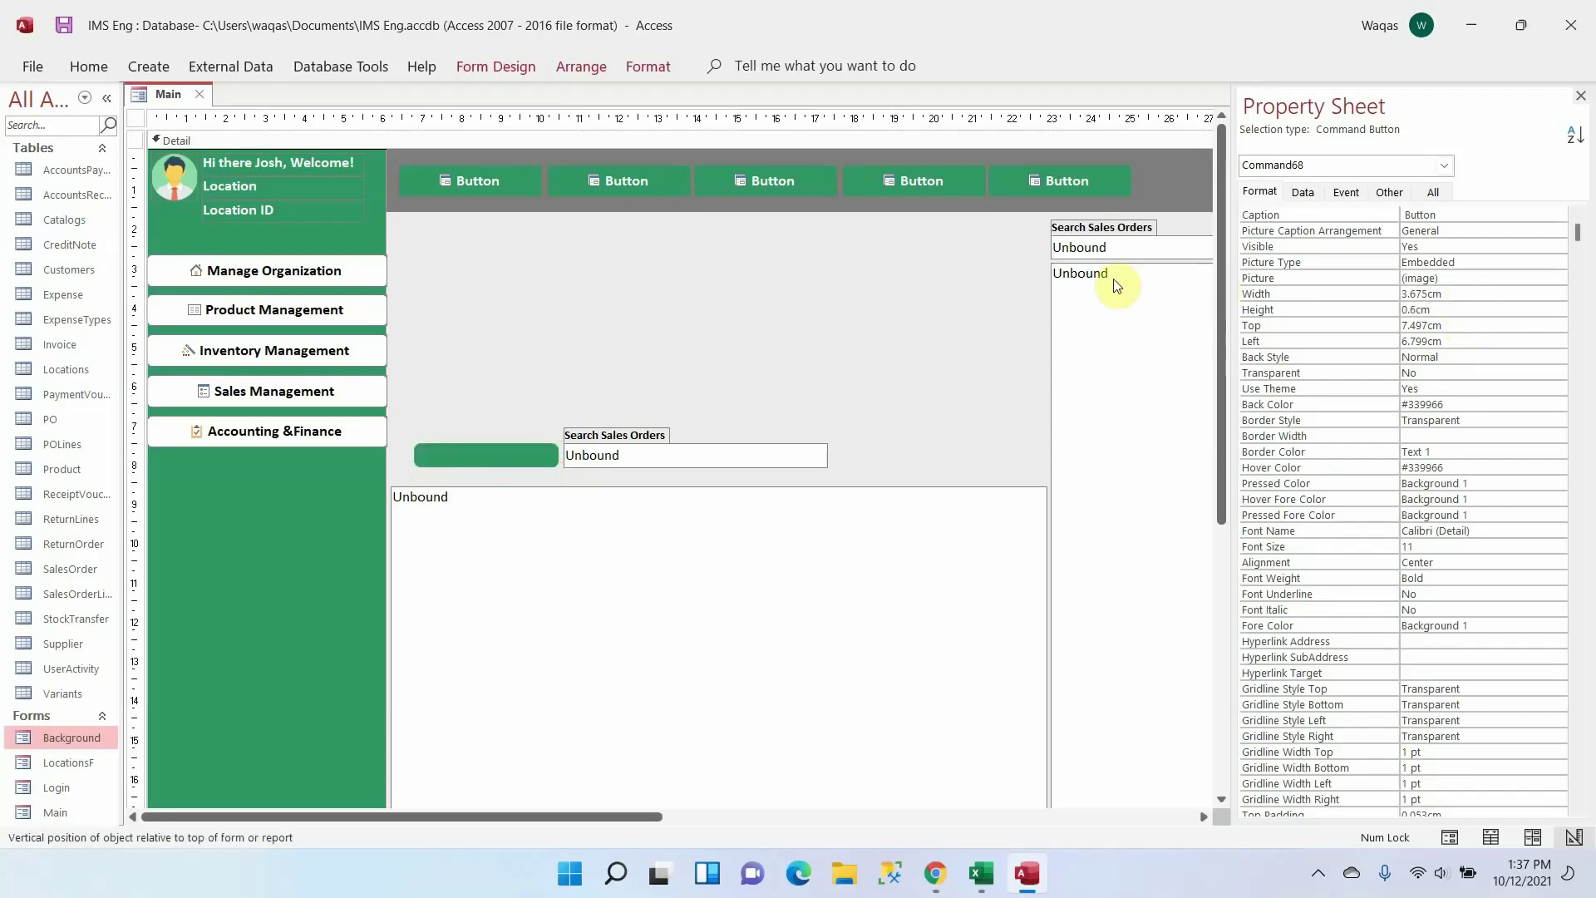
click(521, 376)
Nudge the copied button slightly away from the search text box and caption it Create
click(496, 452)
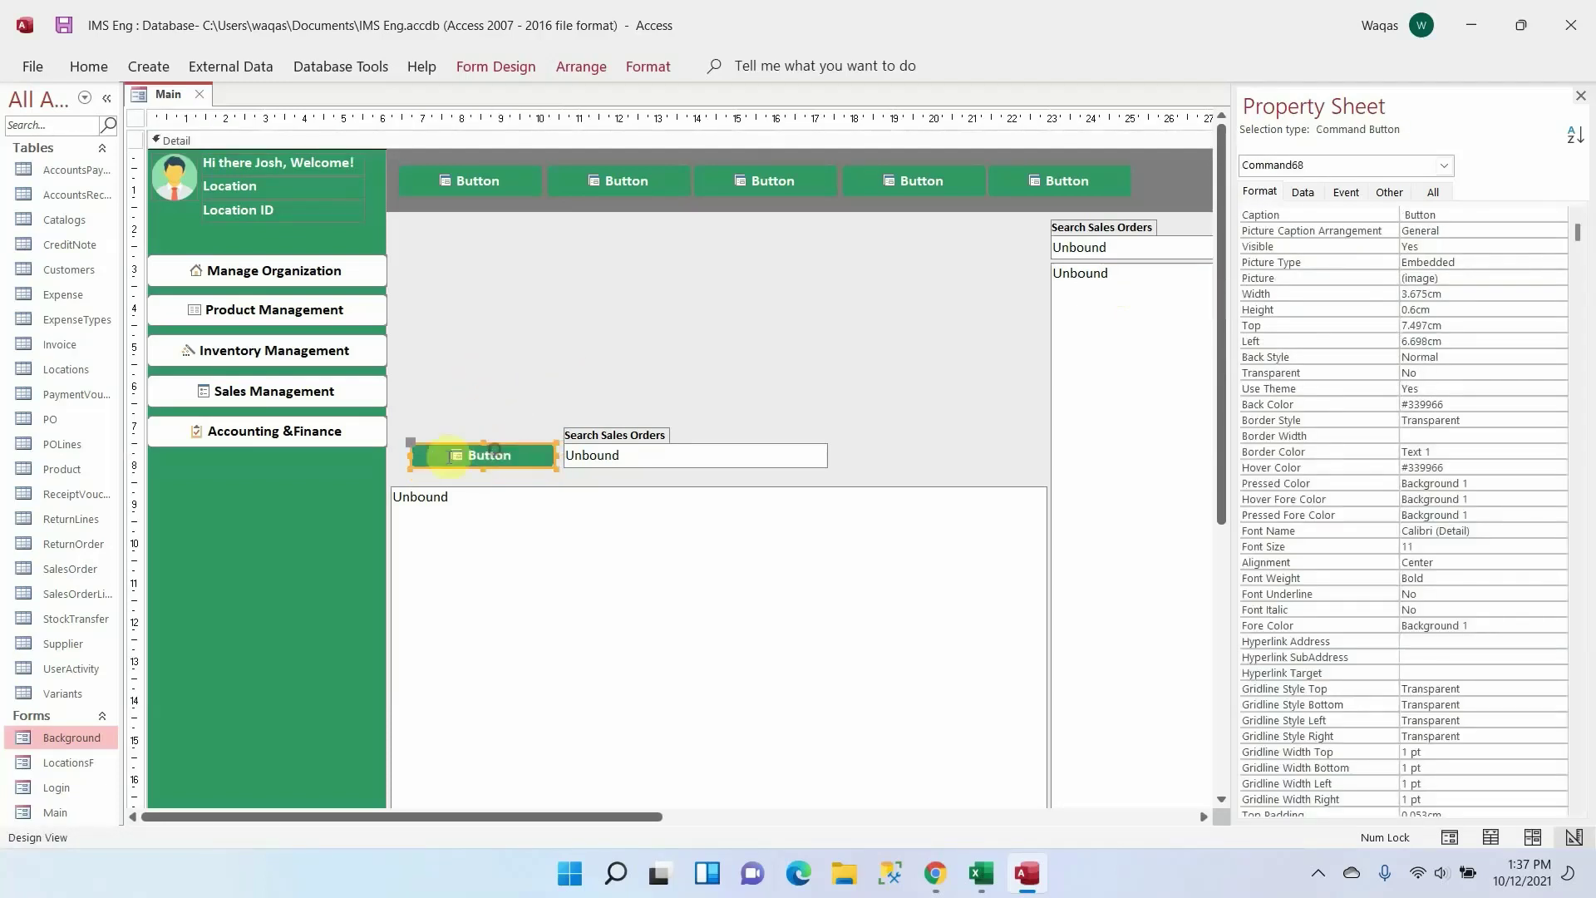
double_click(475, 449)
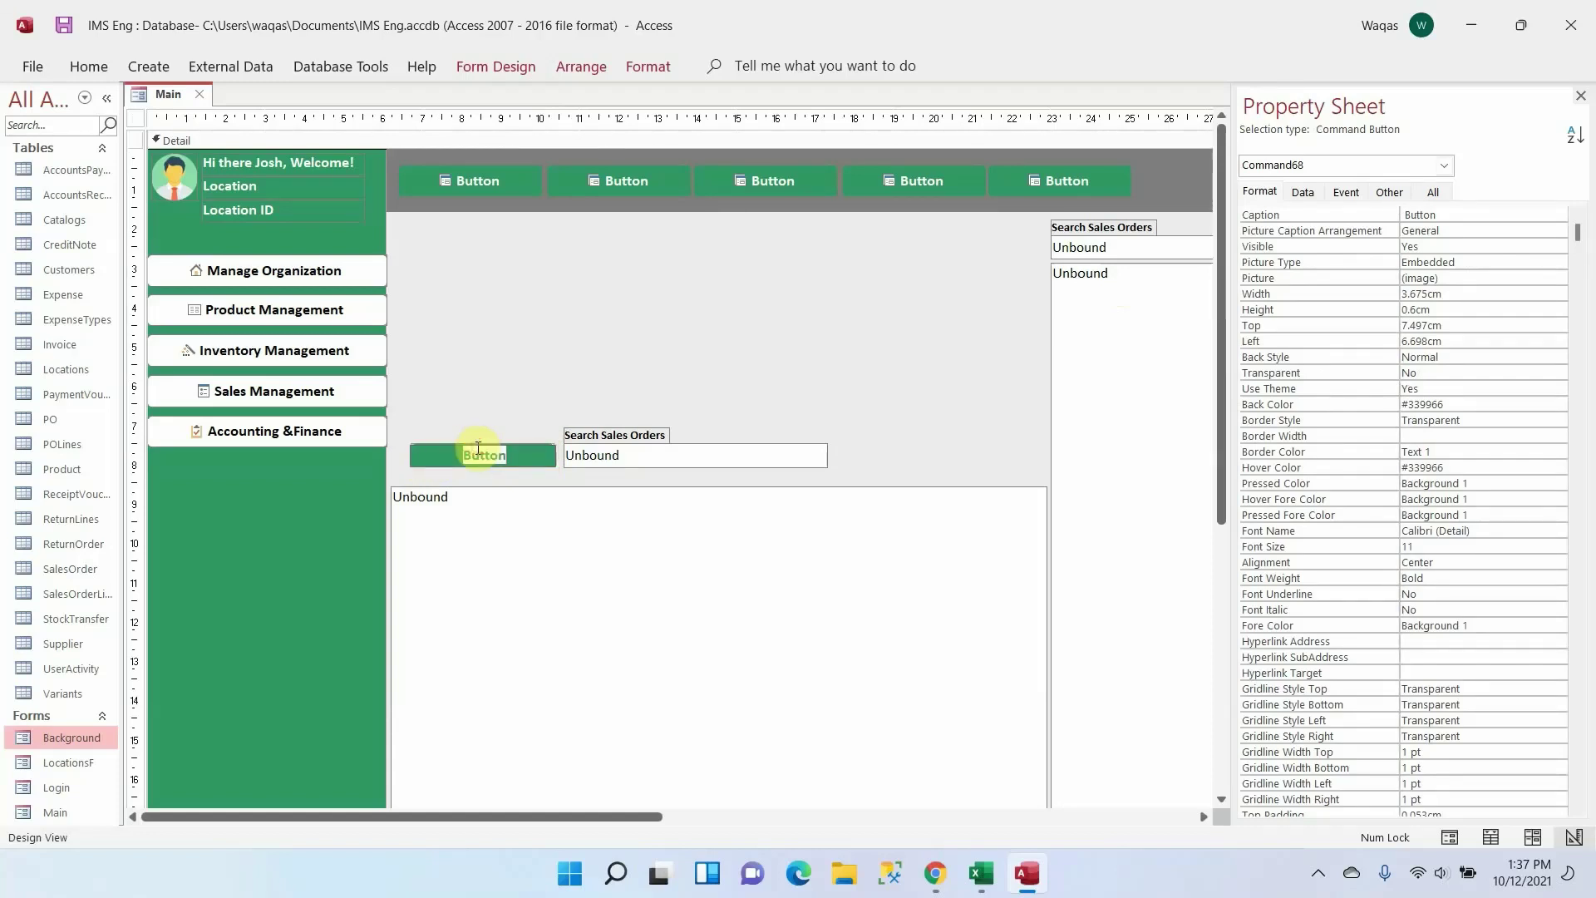
text(Create)
key(Return)
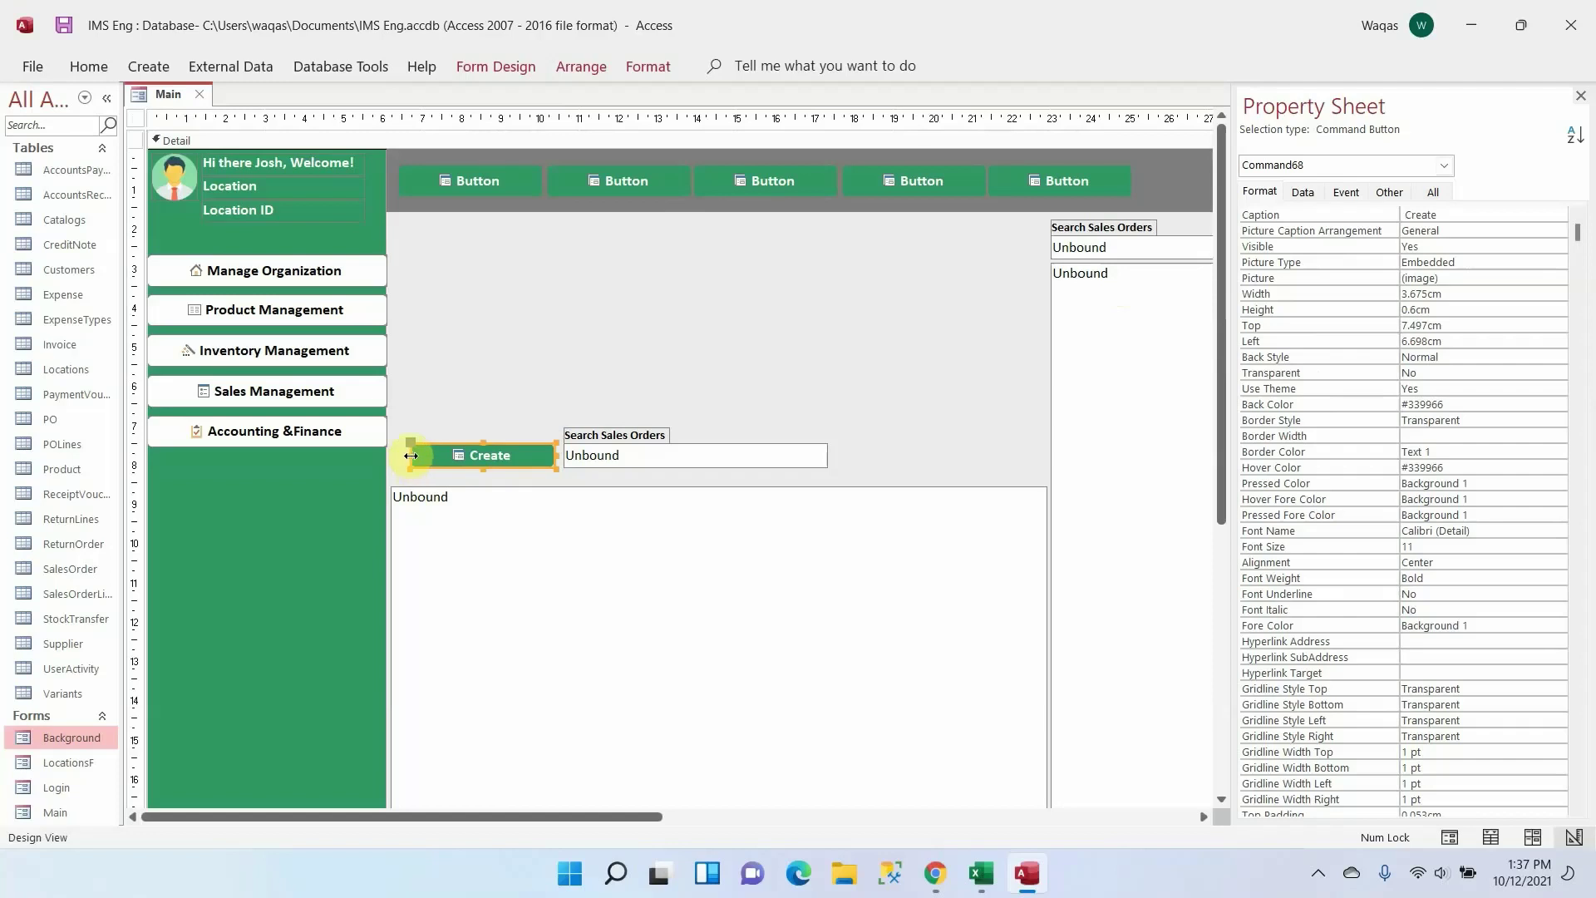
Narrow the Create button to about 2.9 cm and align it with the central search text box
drag(410, 454, 441, 455)
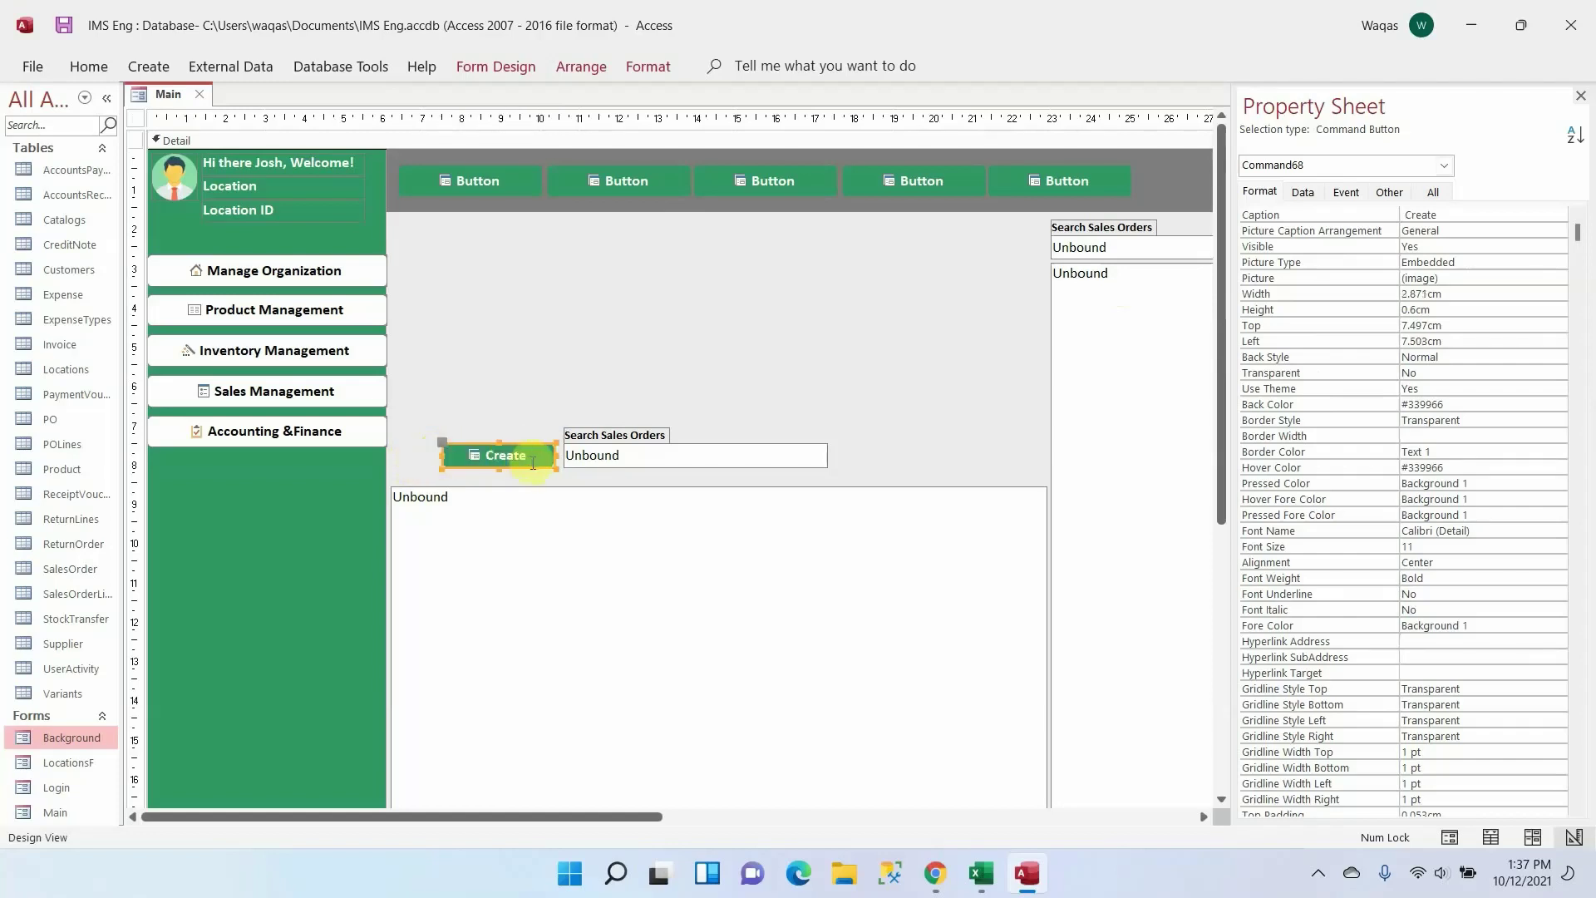
drag(535, 468, 523, 463)
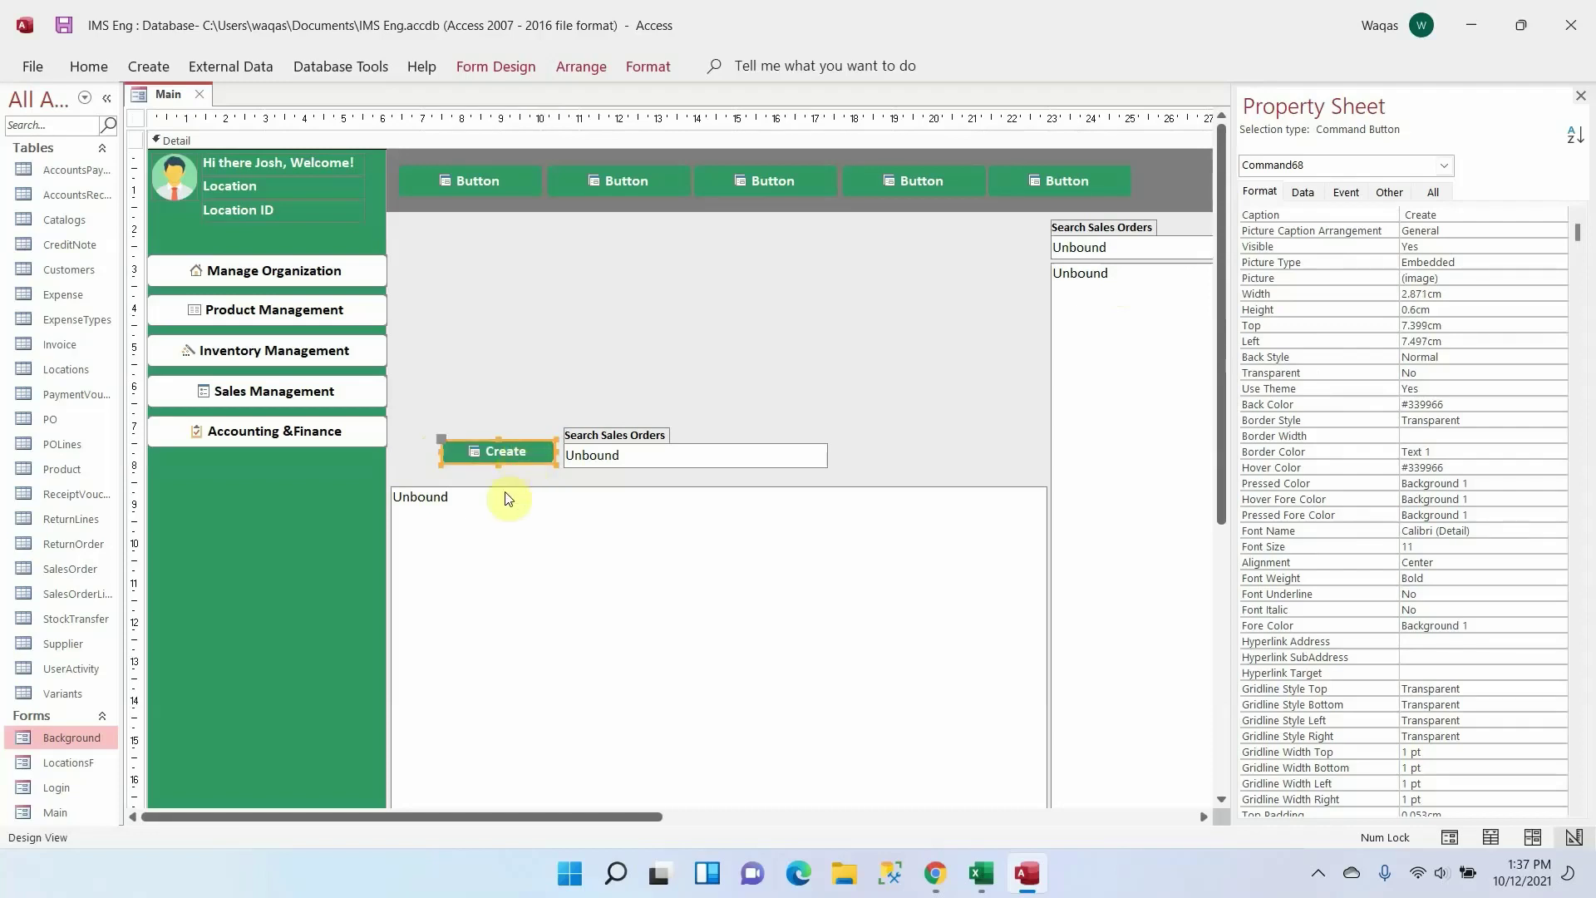
click(739, 361)
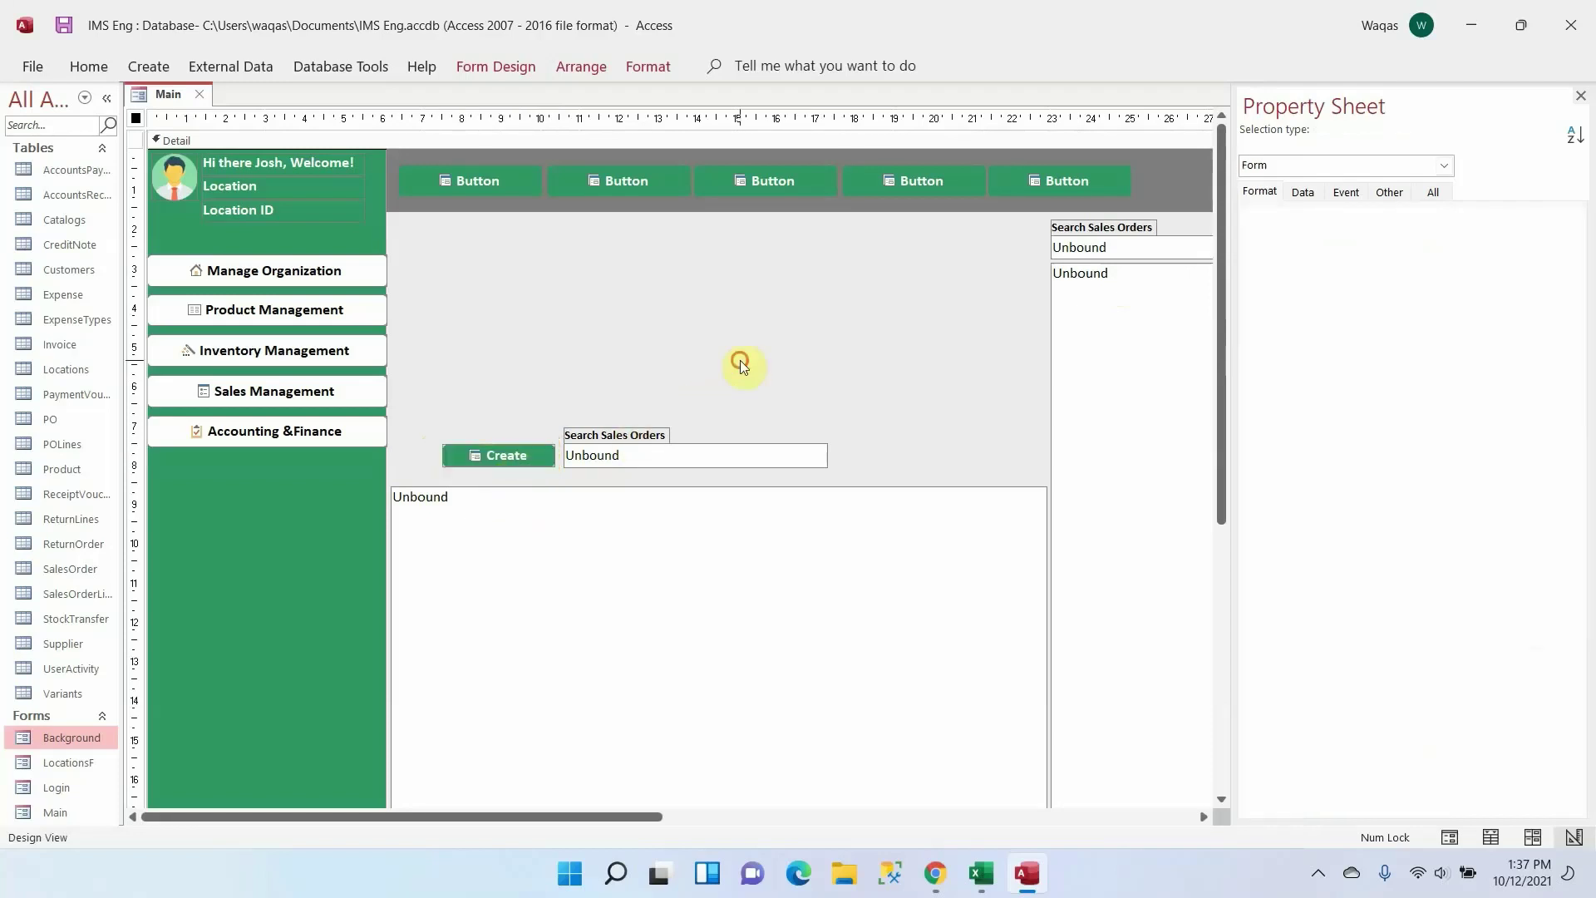
Duplicate the Create button, place the copy just past the far end of the search text box and caption it Search
click(492, 456)
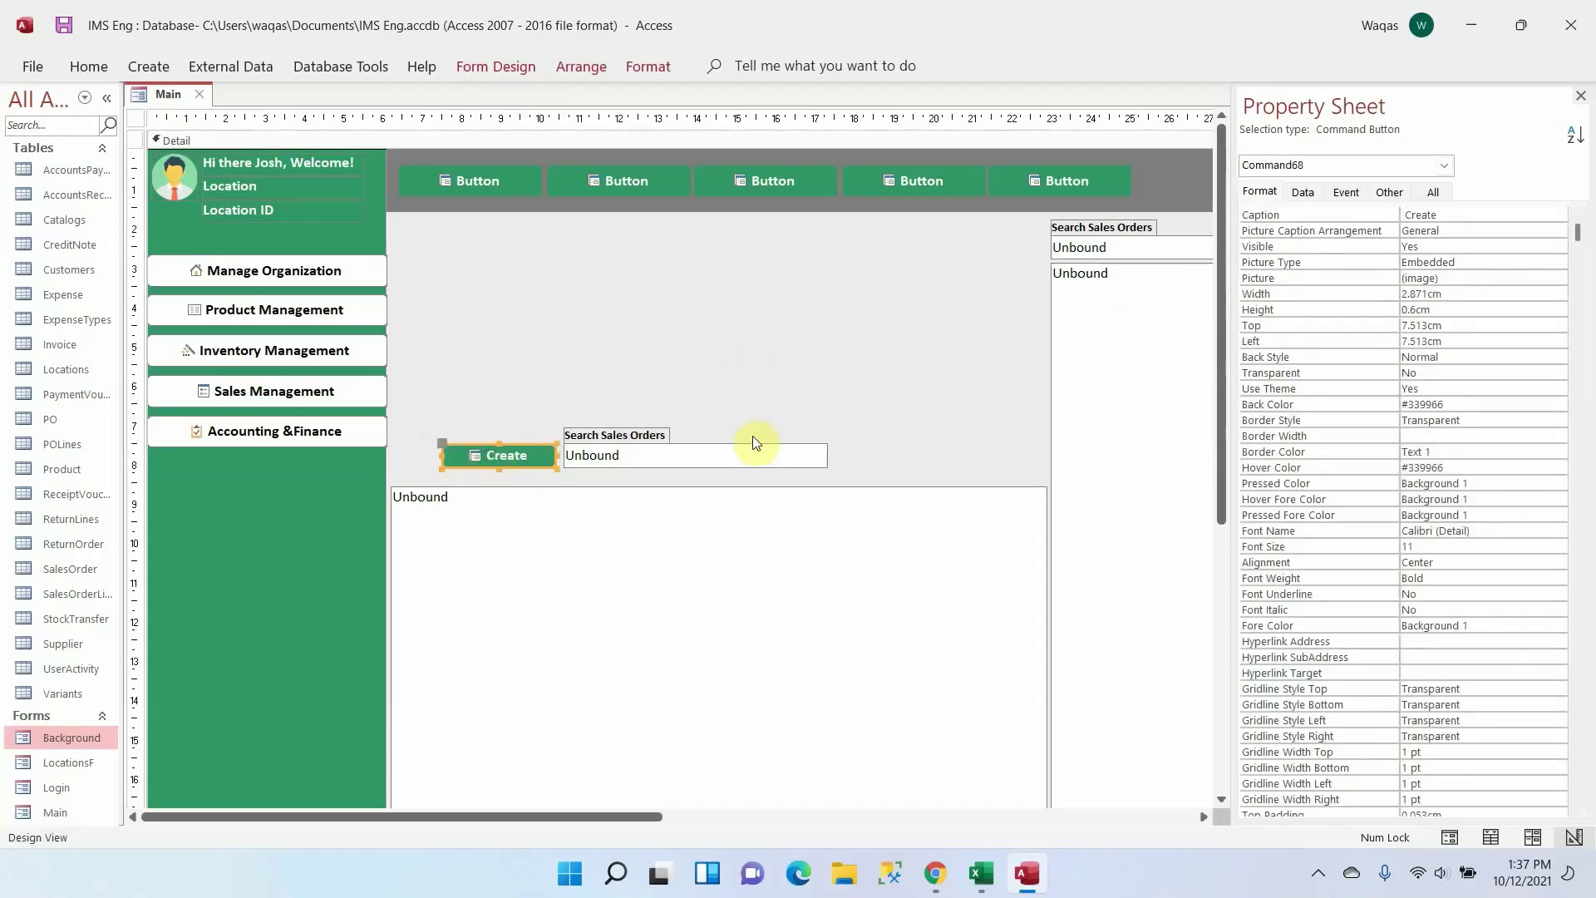
key(ctrl+d)
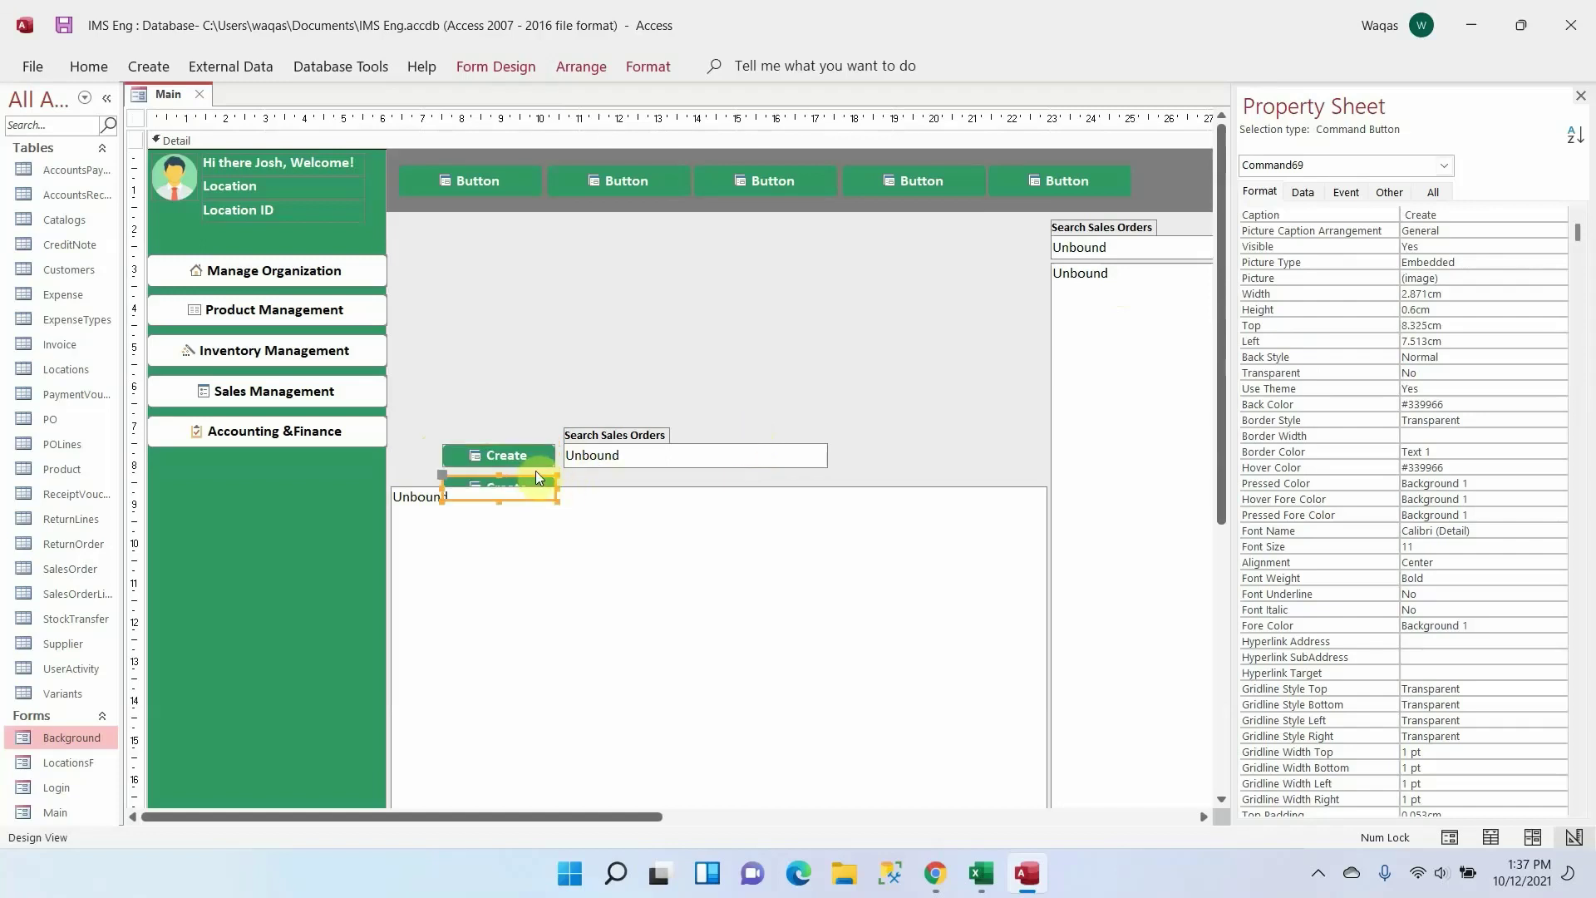
drag(536, 470, 927, 444)
text(Search)
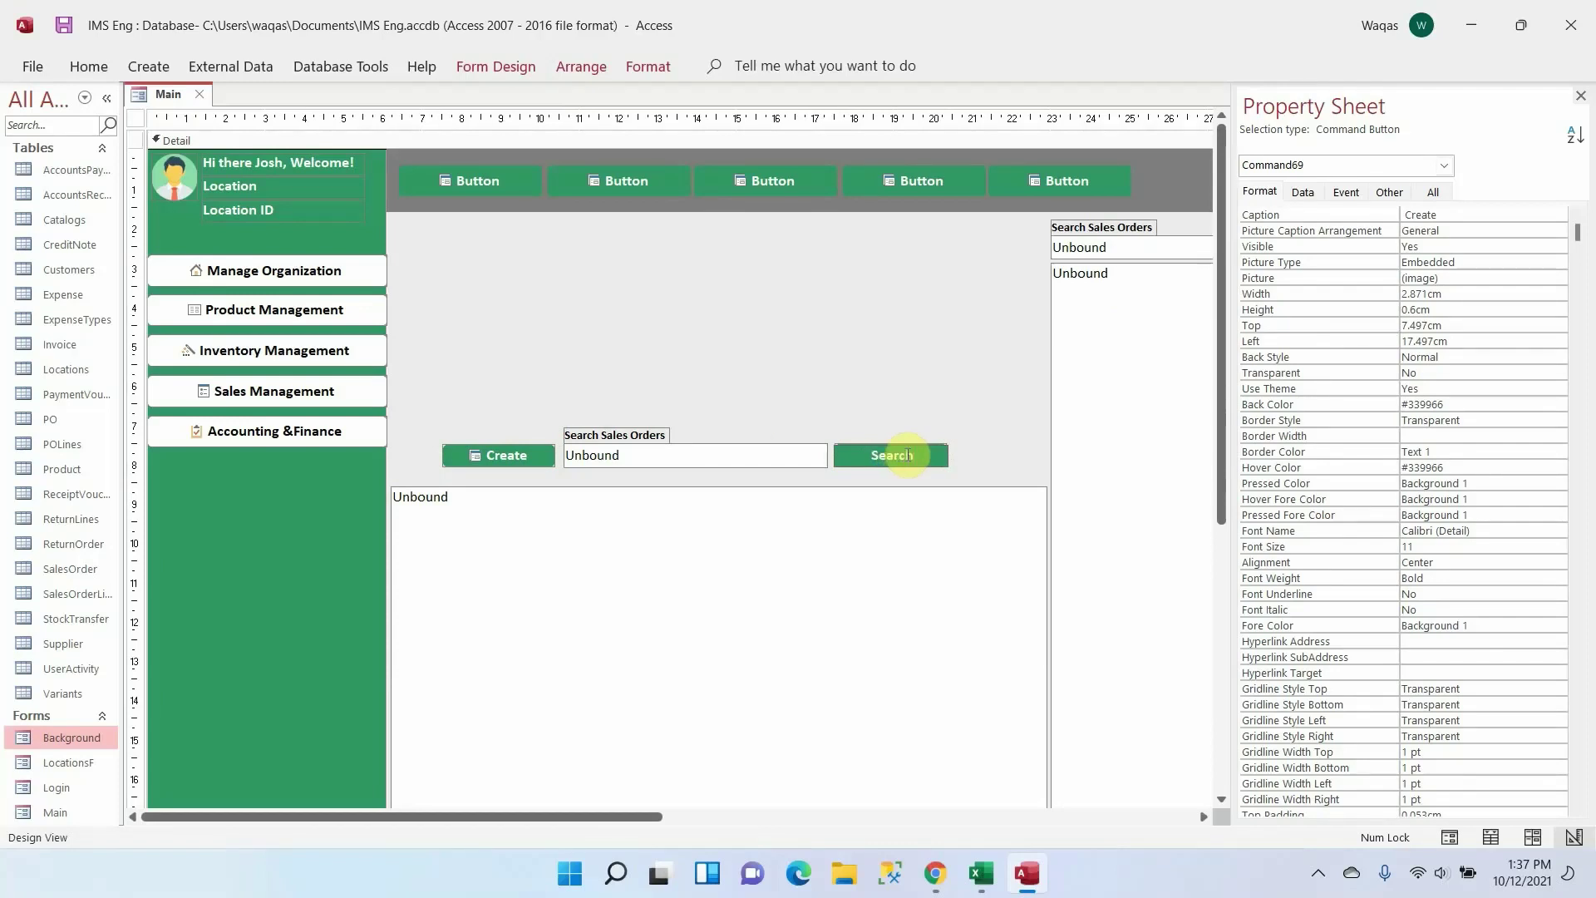
key(Return)
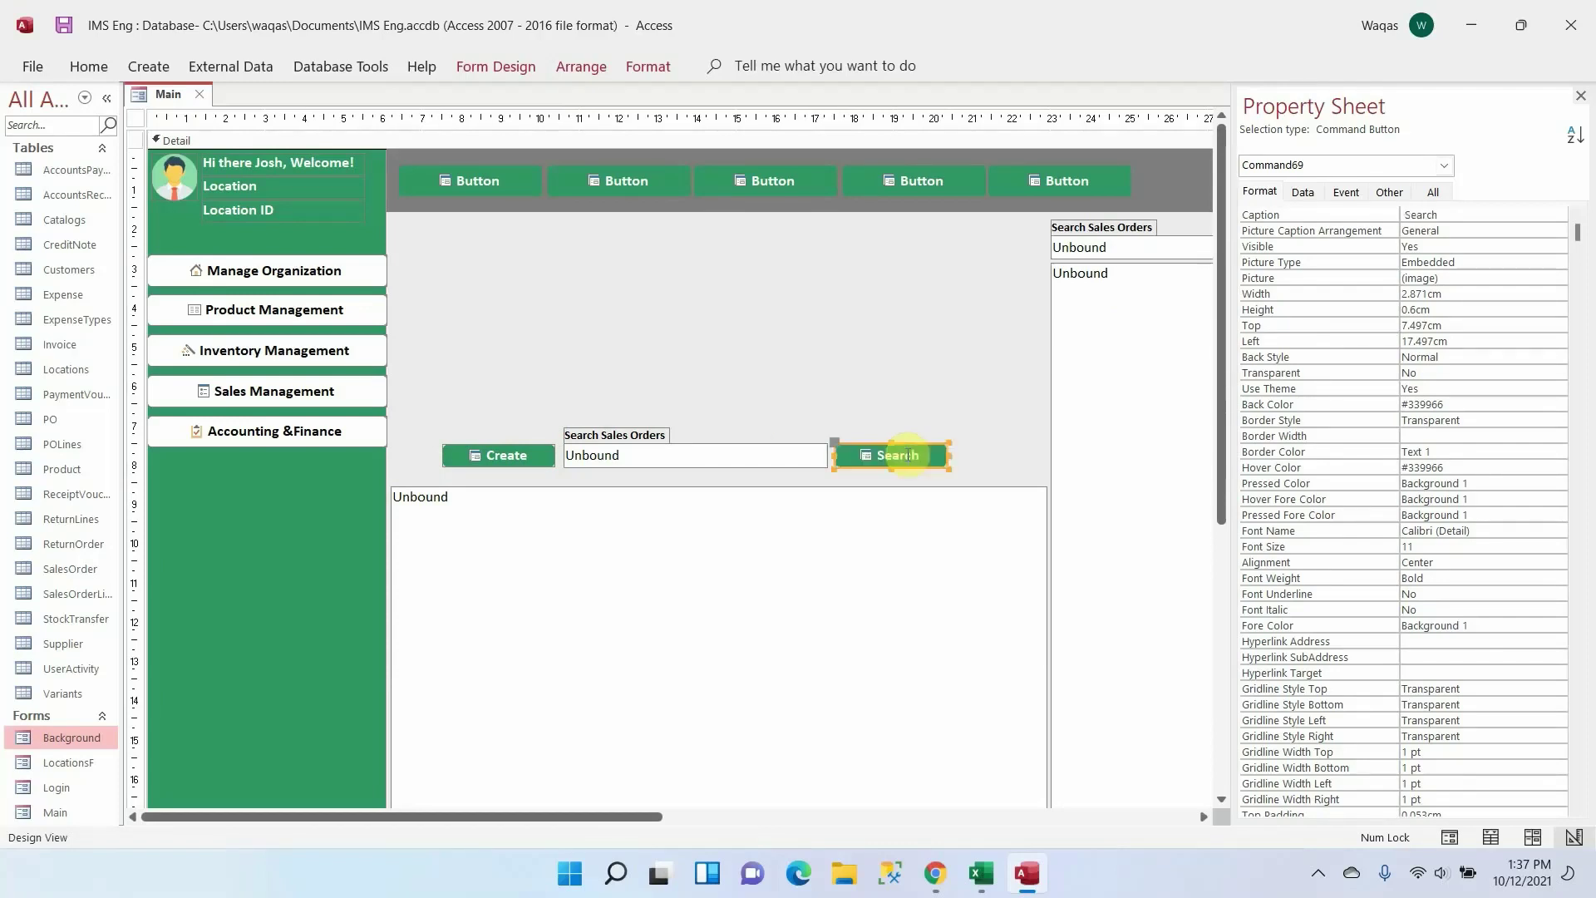
Duplicate the Search button, place the copy directly after it in the same row and caption it Show All
key(ctrl+c)
key(ctrl+v)
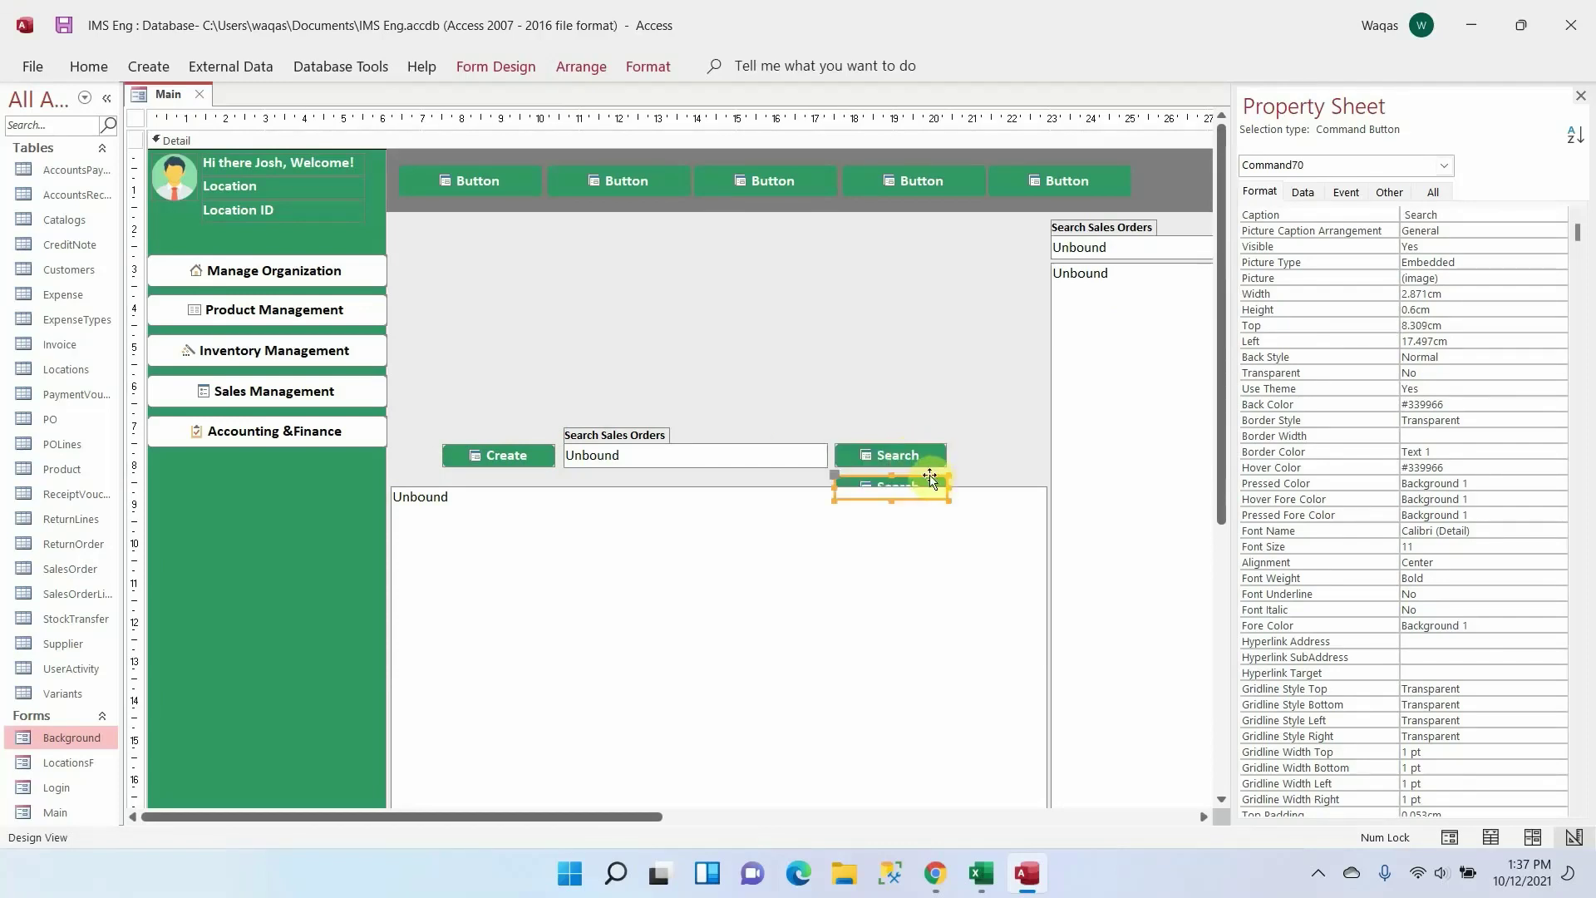
drag(935, 479, 1040, 449)
double_click(1027, 456)
text(Show All)
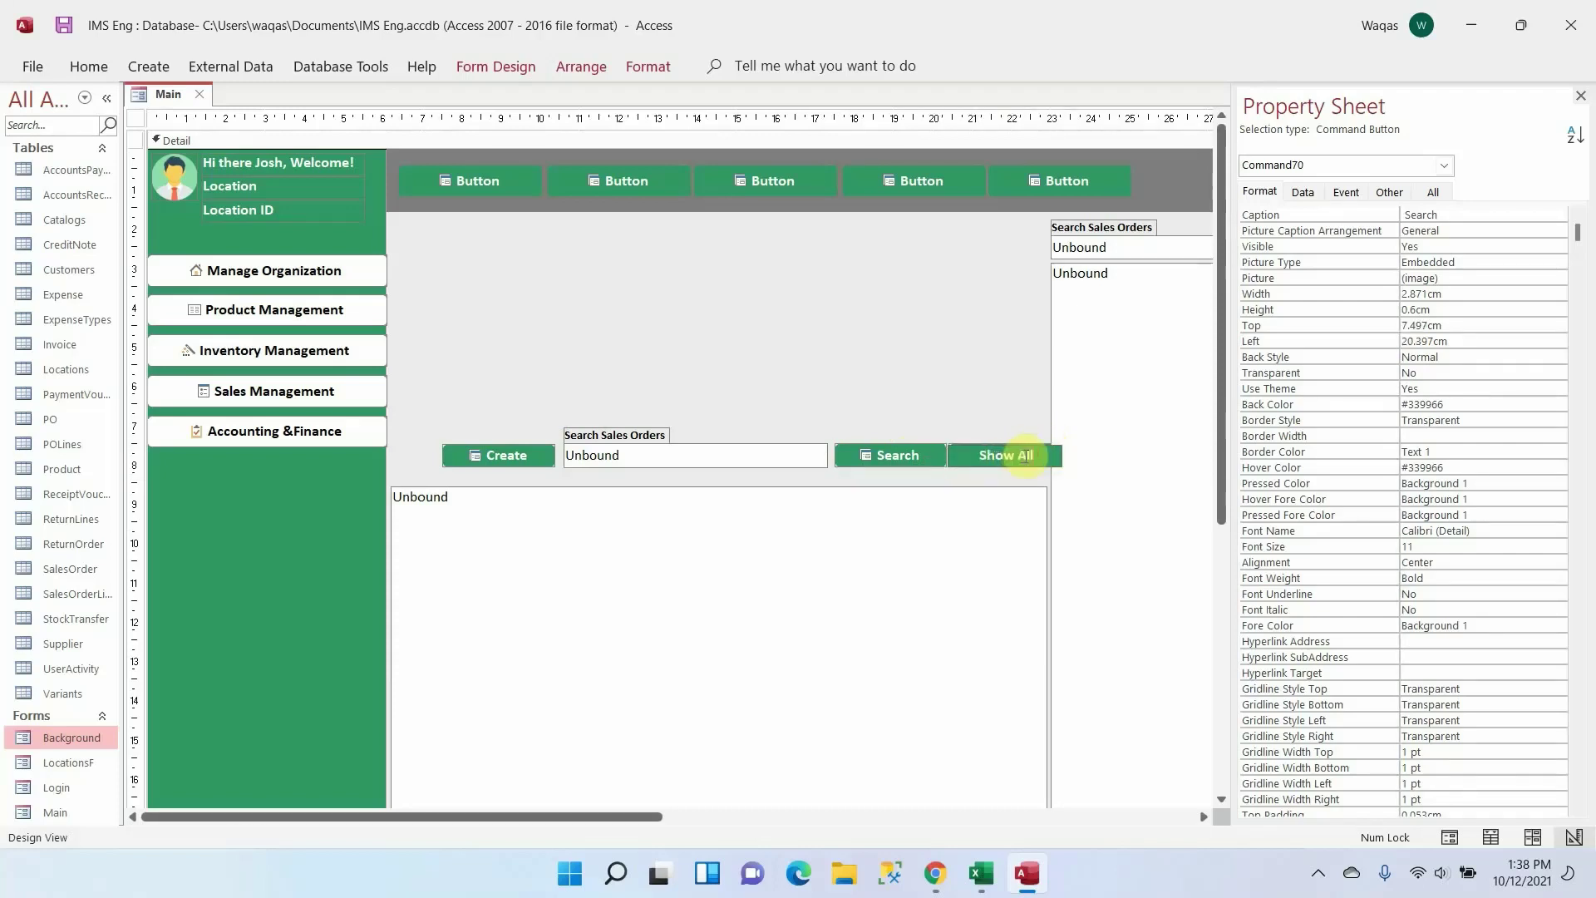
key(Return)
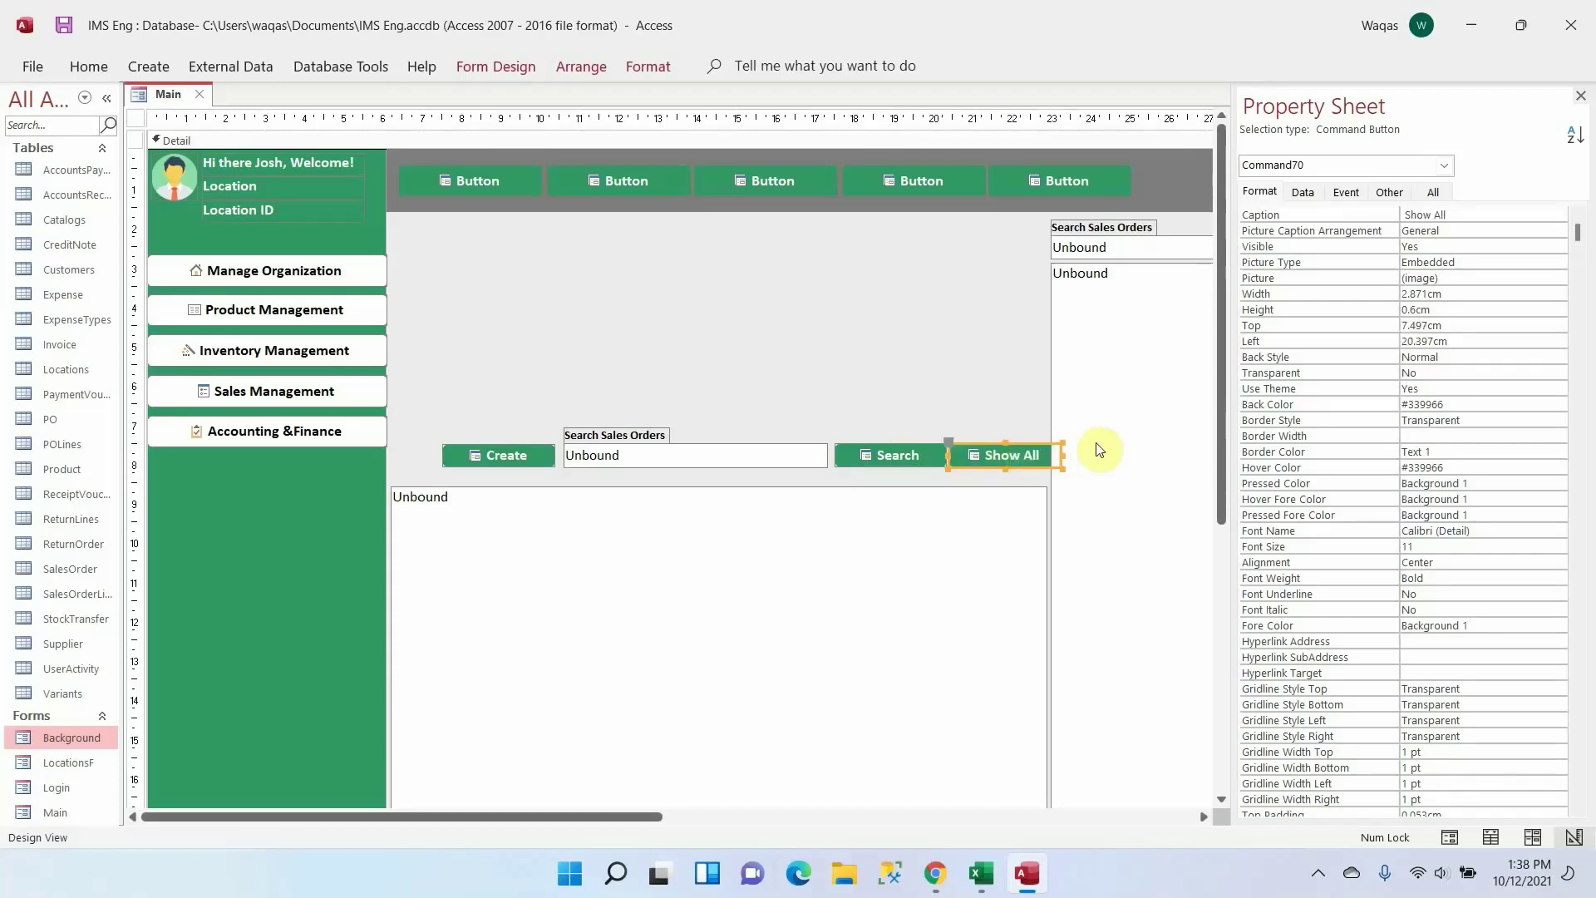
Narrow the Show All and Search buttons and move Show All close to Search within the list box's width
drag(1058, 455, 1045, 455)
click(918, 456)
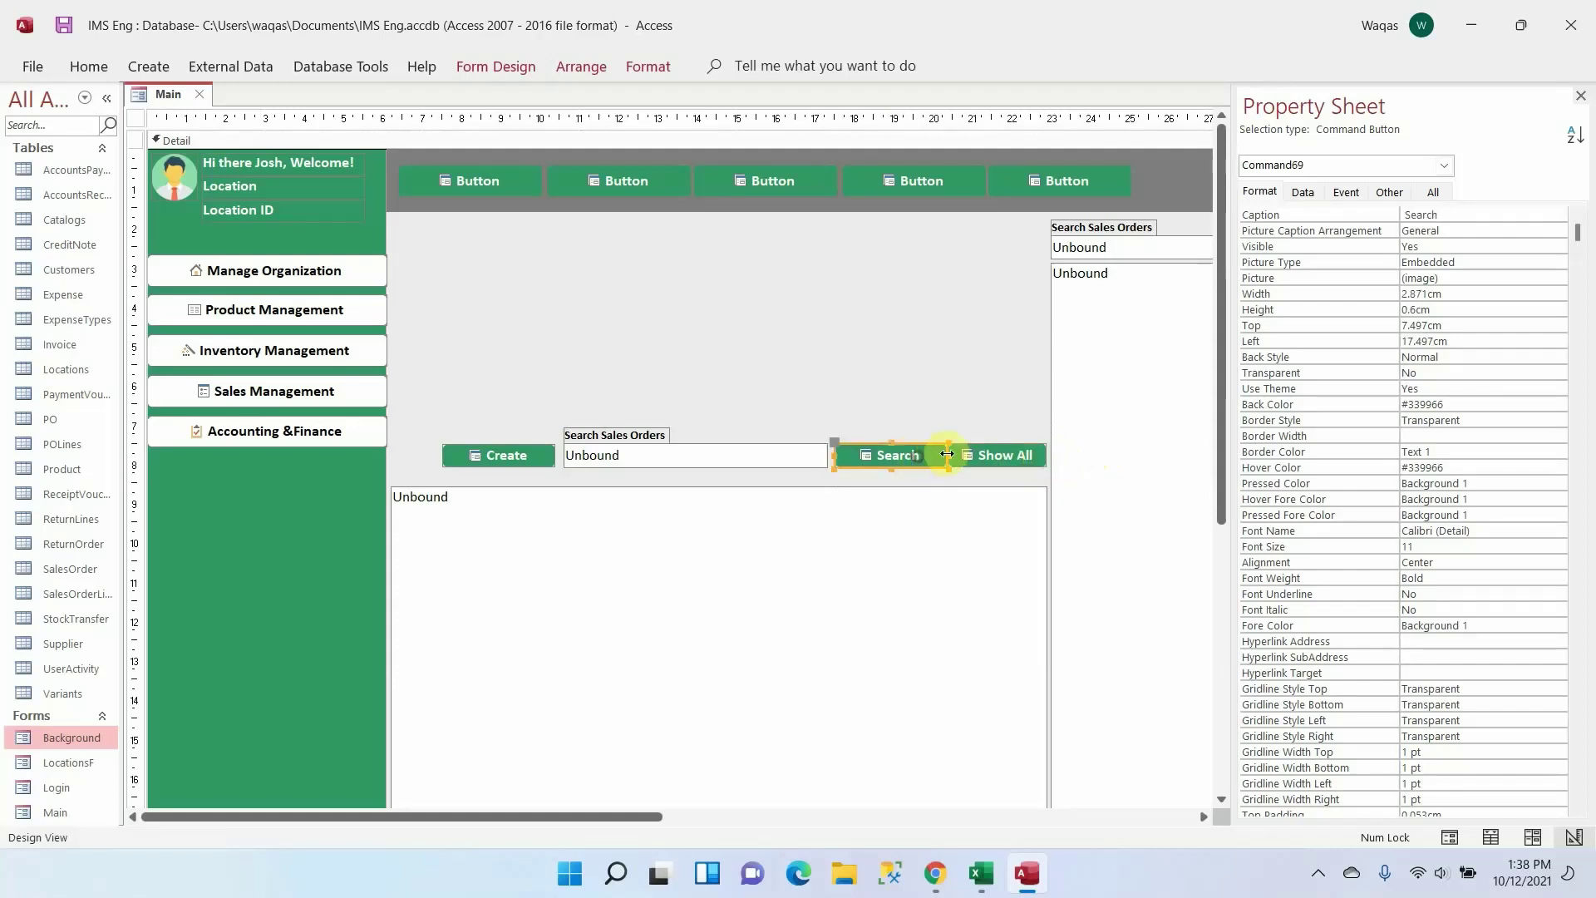
drag(936, 451, 932, 453)
click(990, 402)
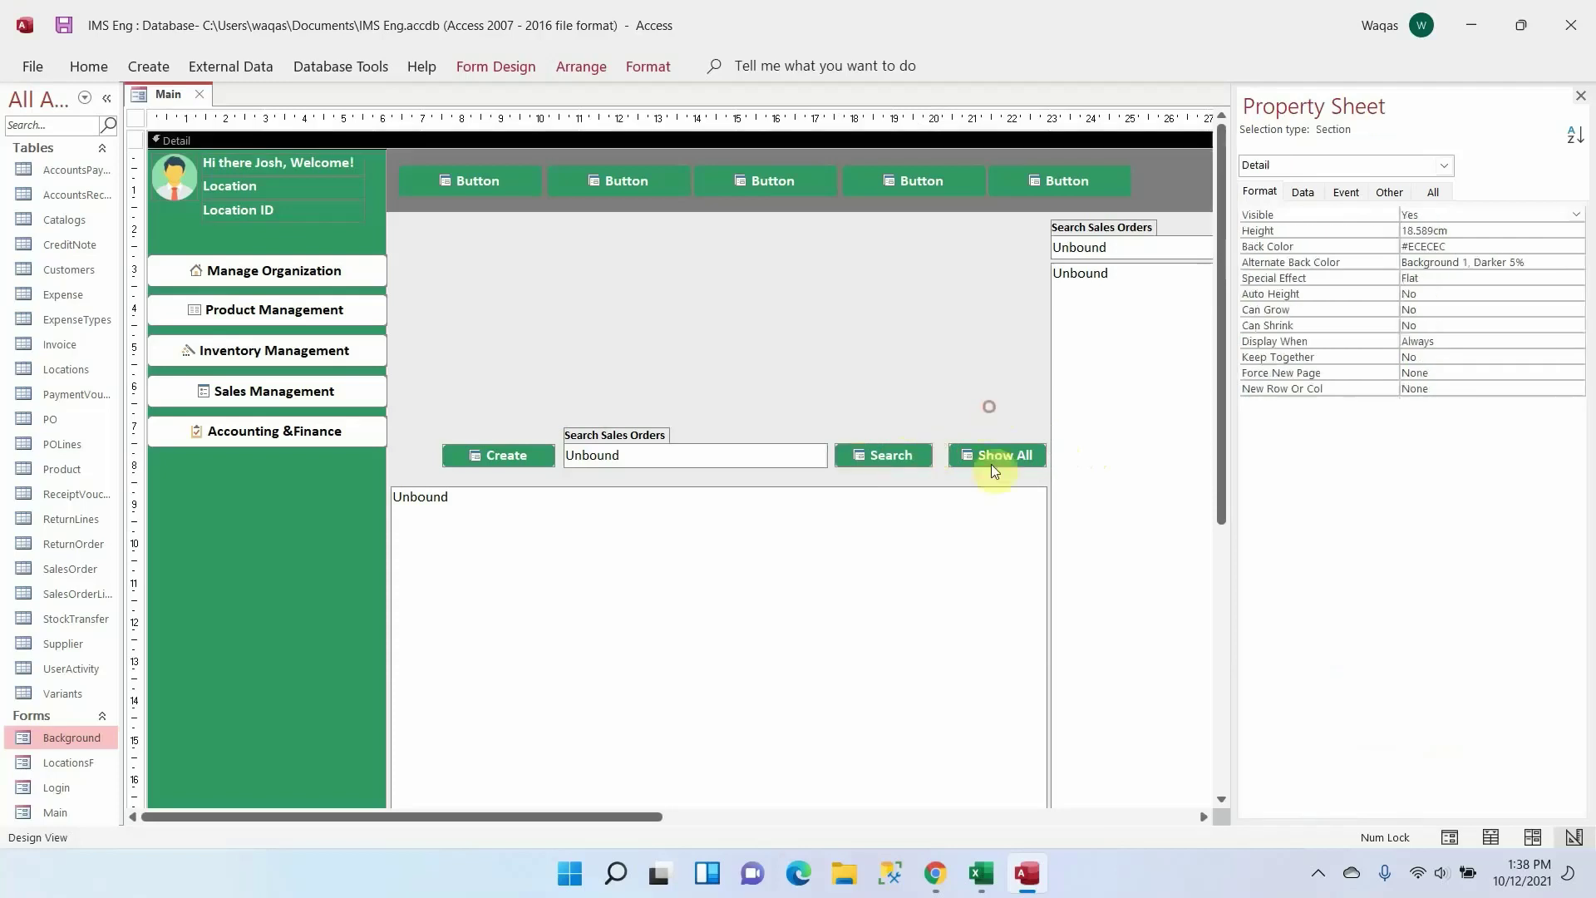
click(981, 459)
click(979, 382)
Change the label above the central search text box to "Search Relevant Info using Search Criteria"
click(645, 434)
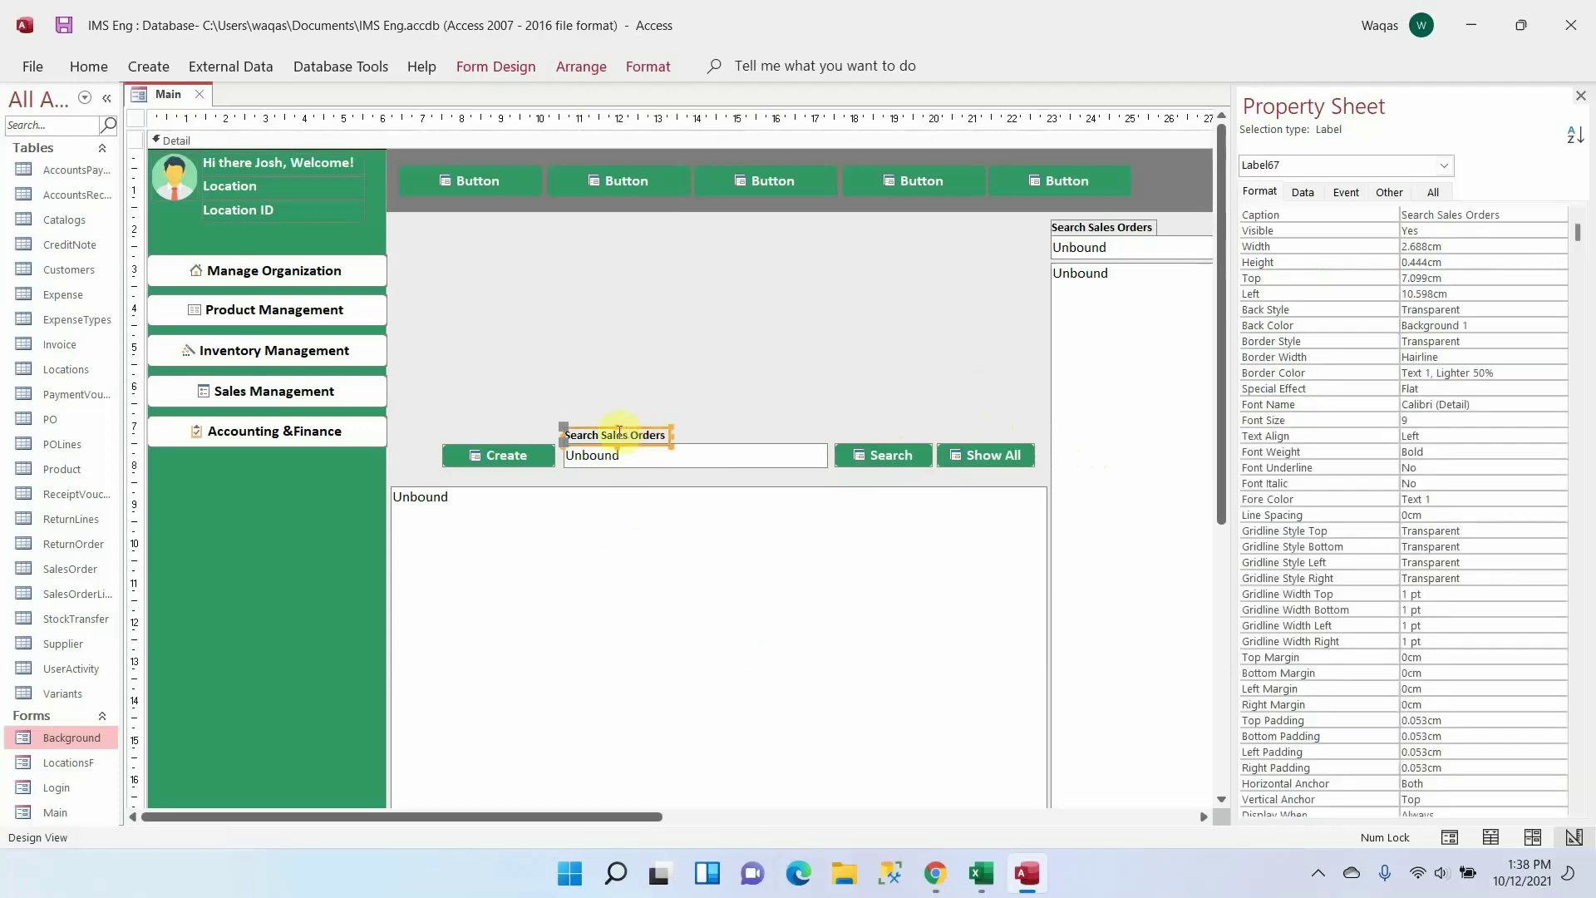
click(645, 434)
drag(600, 435, 901, 436)
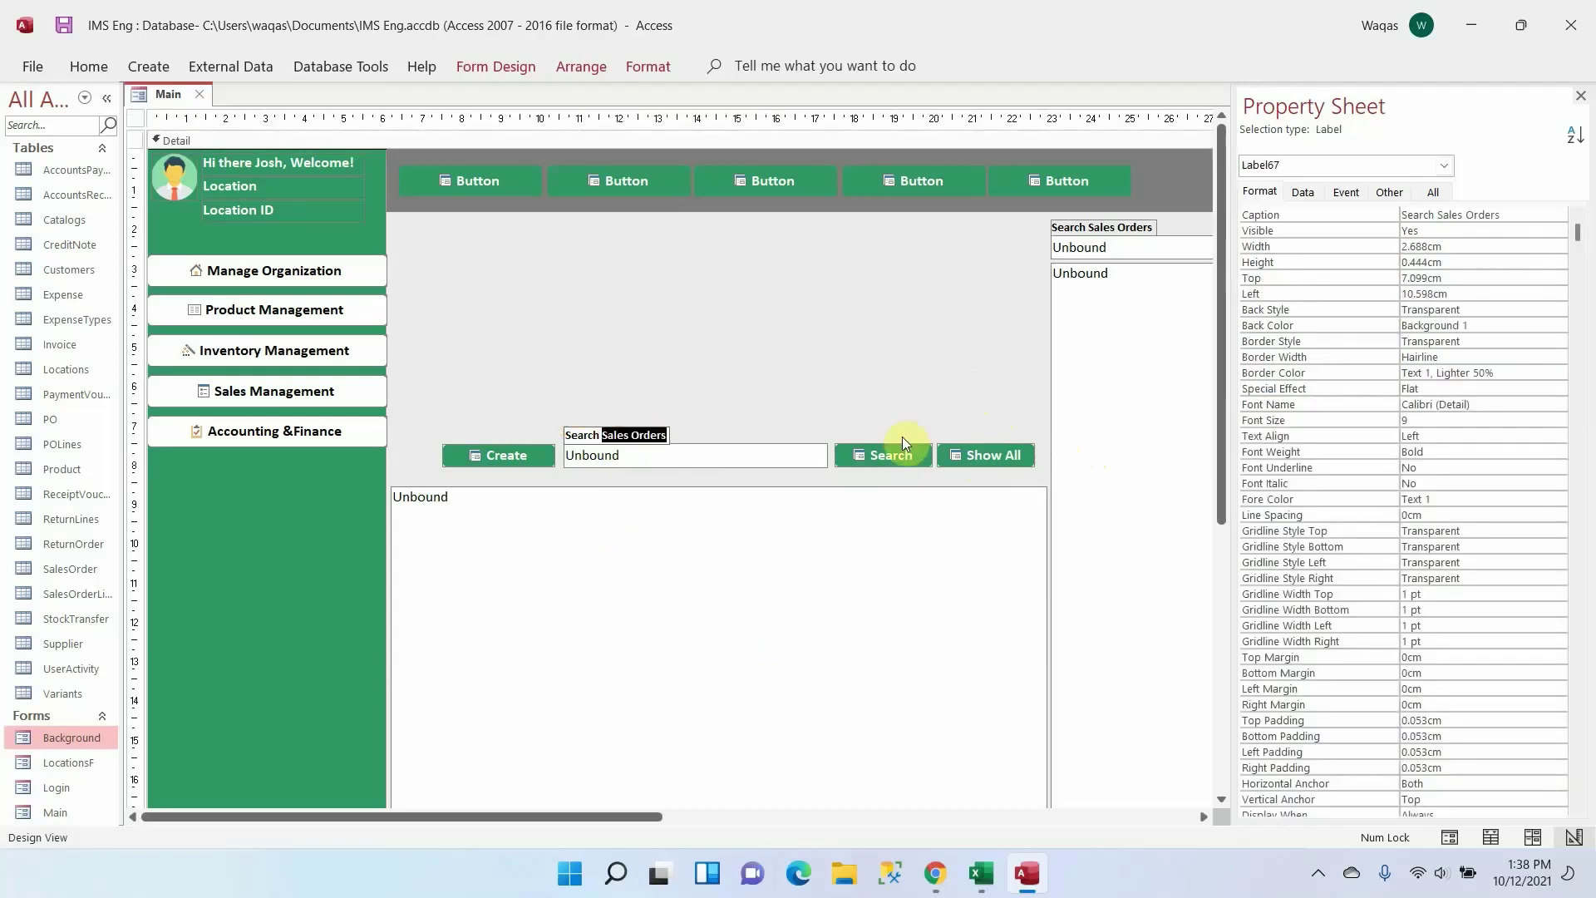
text(Relaven)
key(BackSpace)
key(BackSpace)
key(BackSpace)
text(vant)
text(Info using Search)
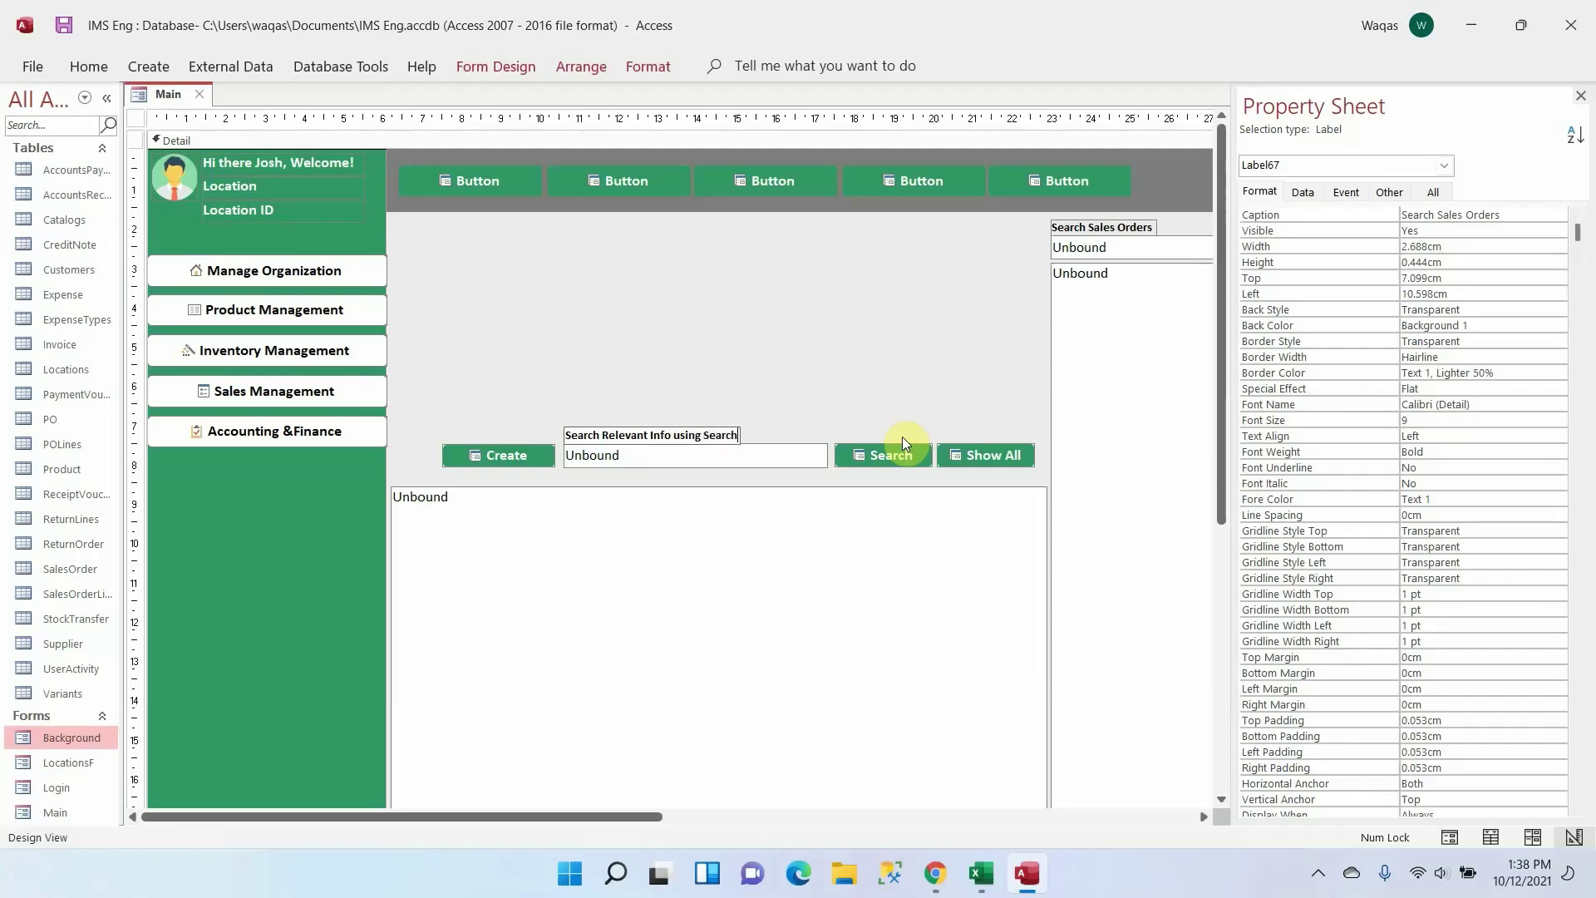
text( Criteria)
key(Return)
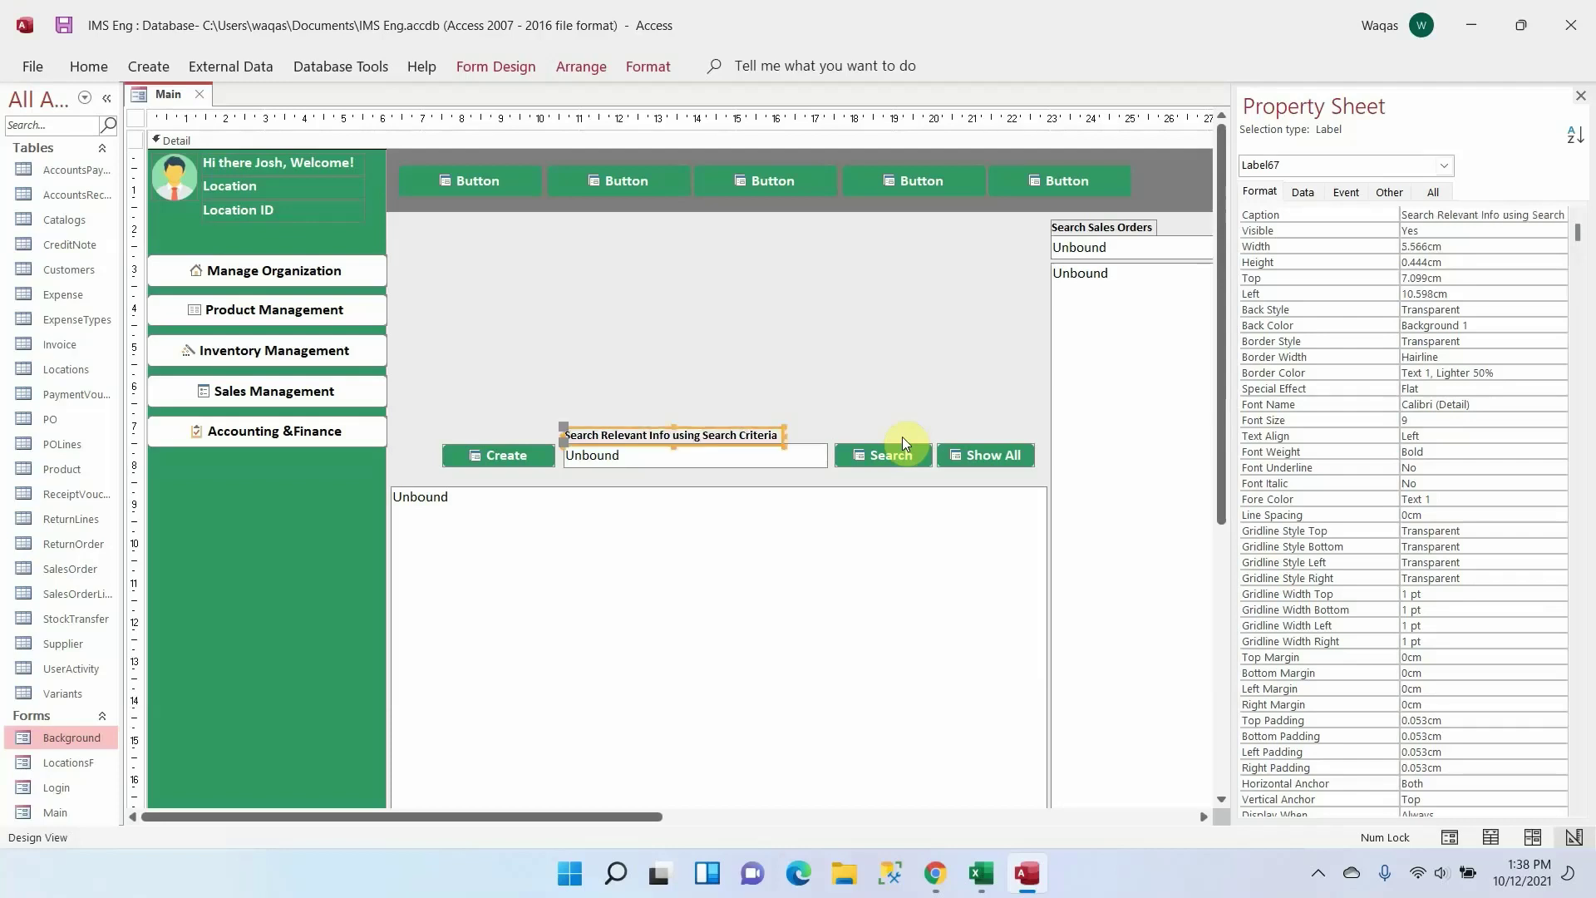
Name the central search text box txtDynamicSearch
click(805, 449)
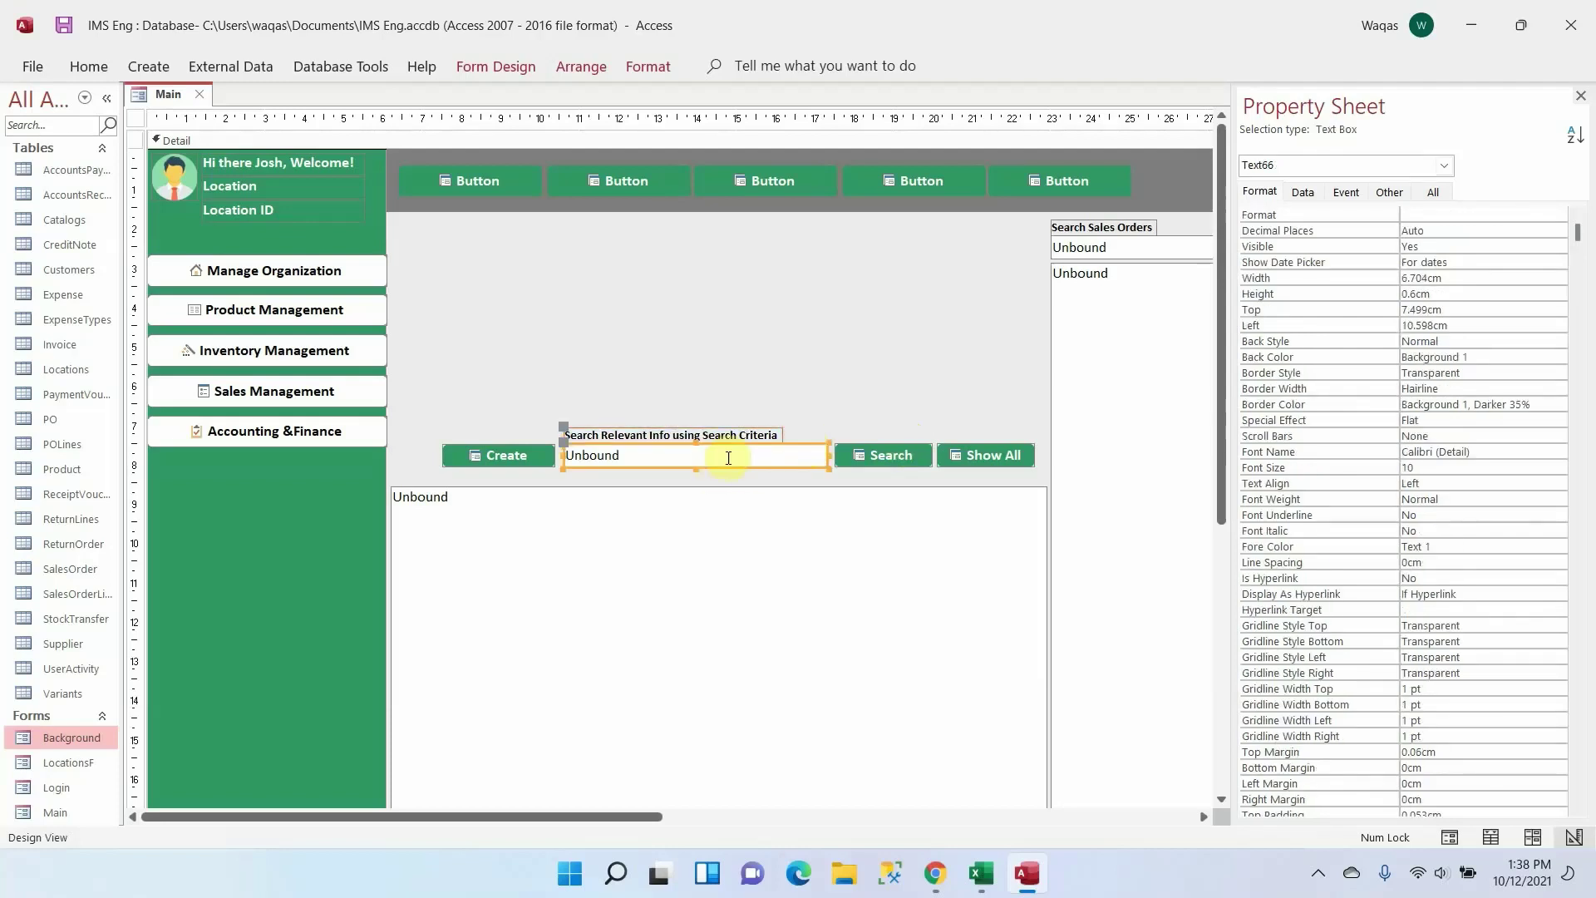
click(1390, 193)
click(1322, 212)
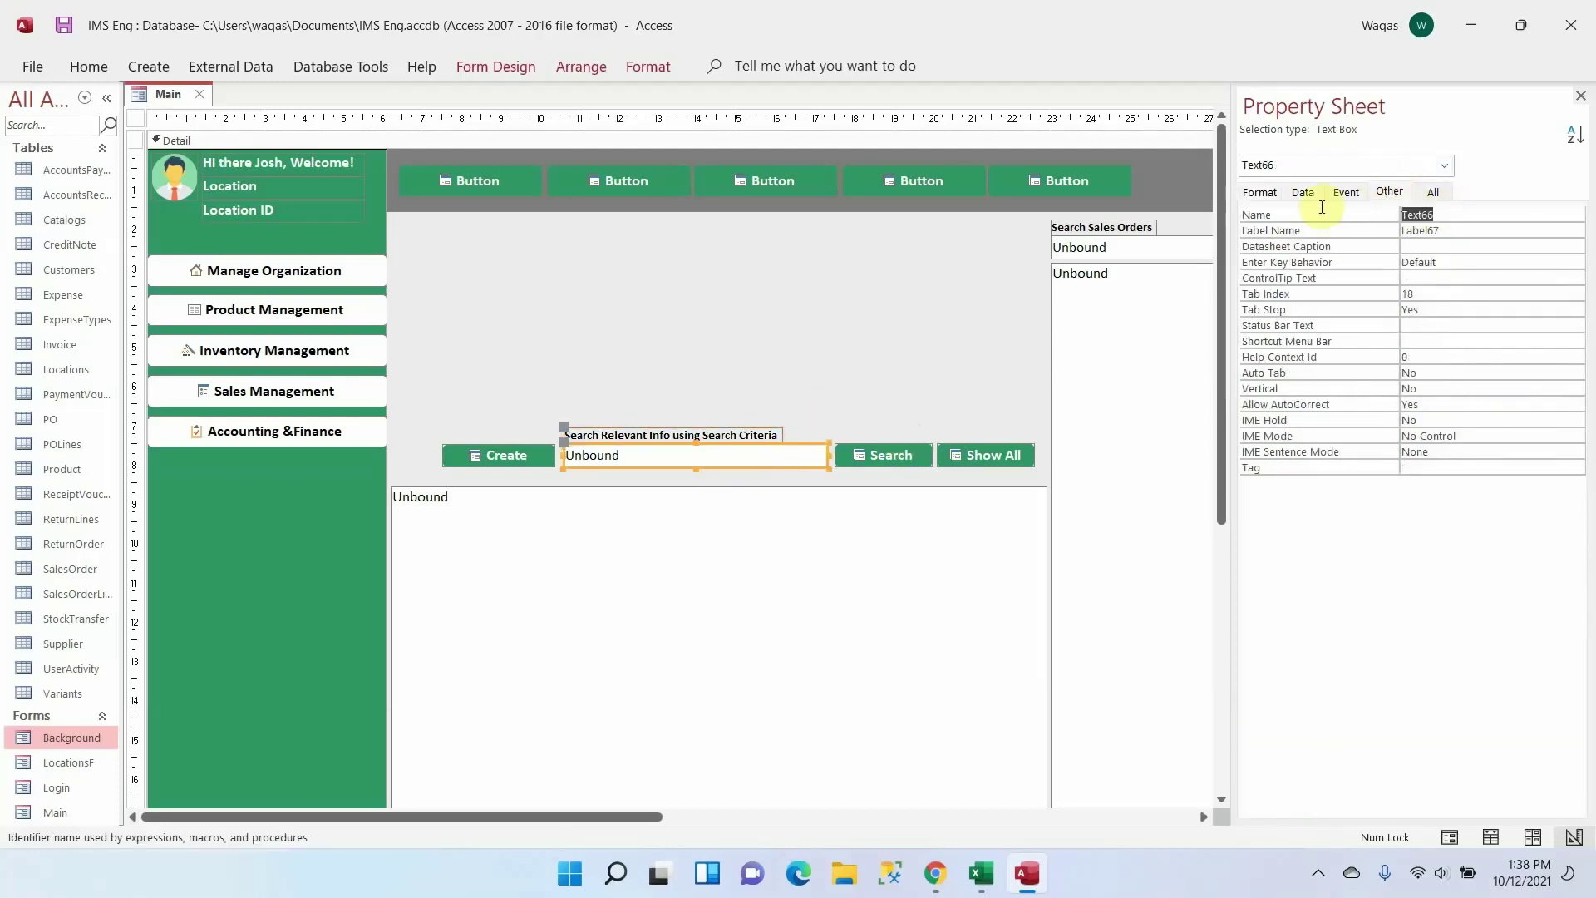
text(txtDynami)
text(cSear)
text(cj)
text(h)
key(Return)
Name the Create button btnCreate
click(478, 465)
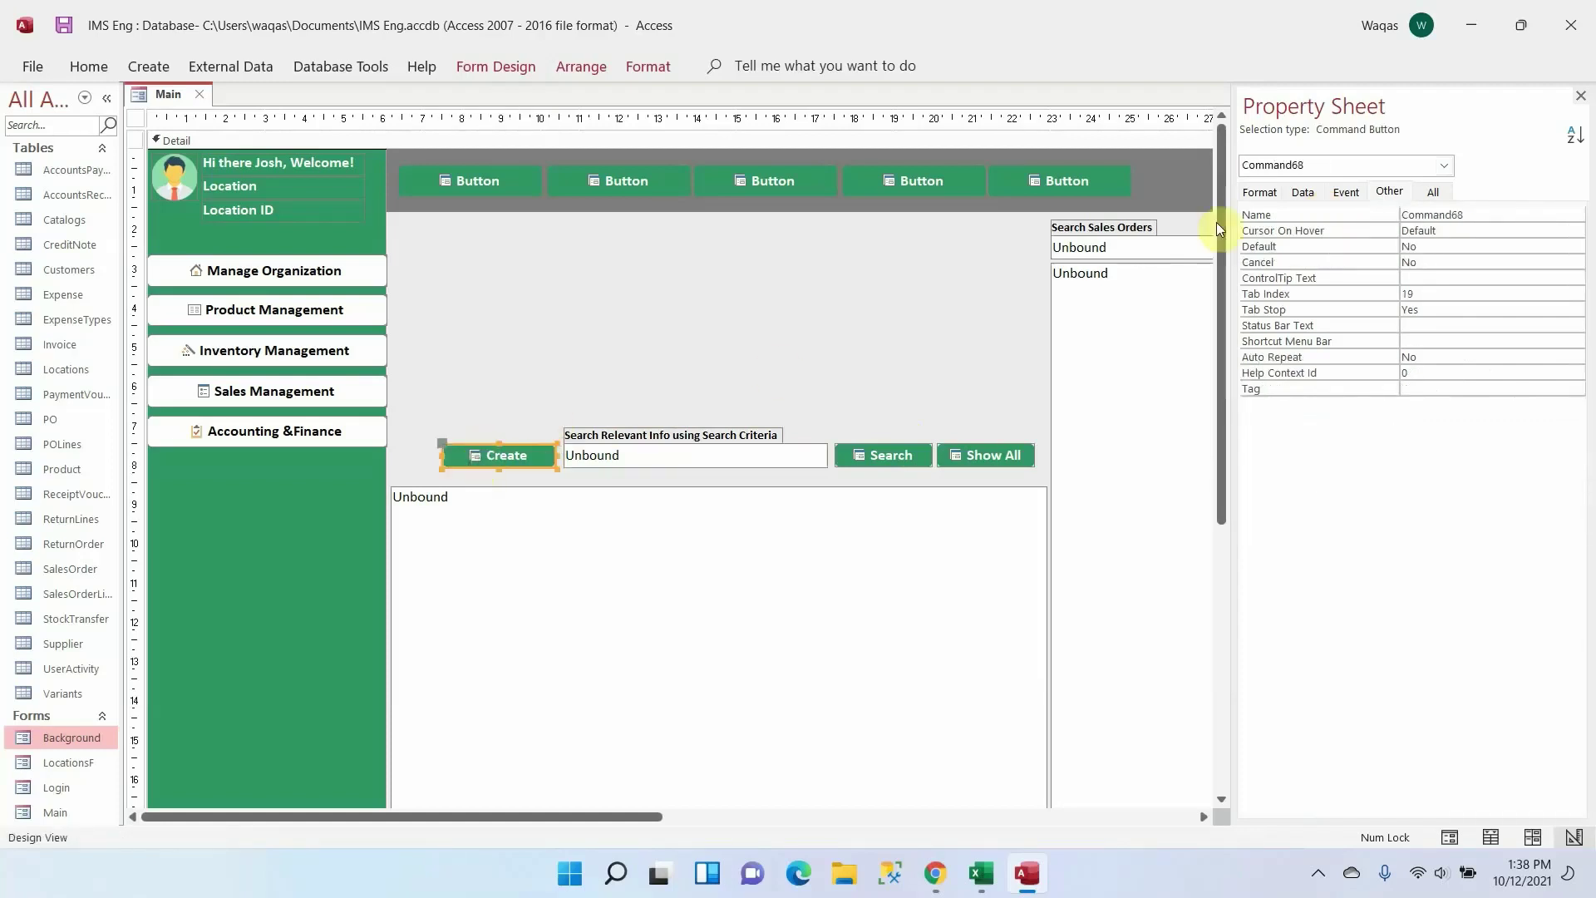
click(1513, 215)
text(btnCreate)
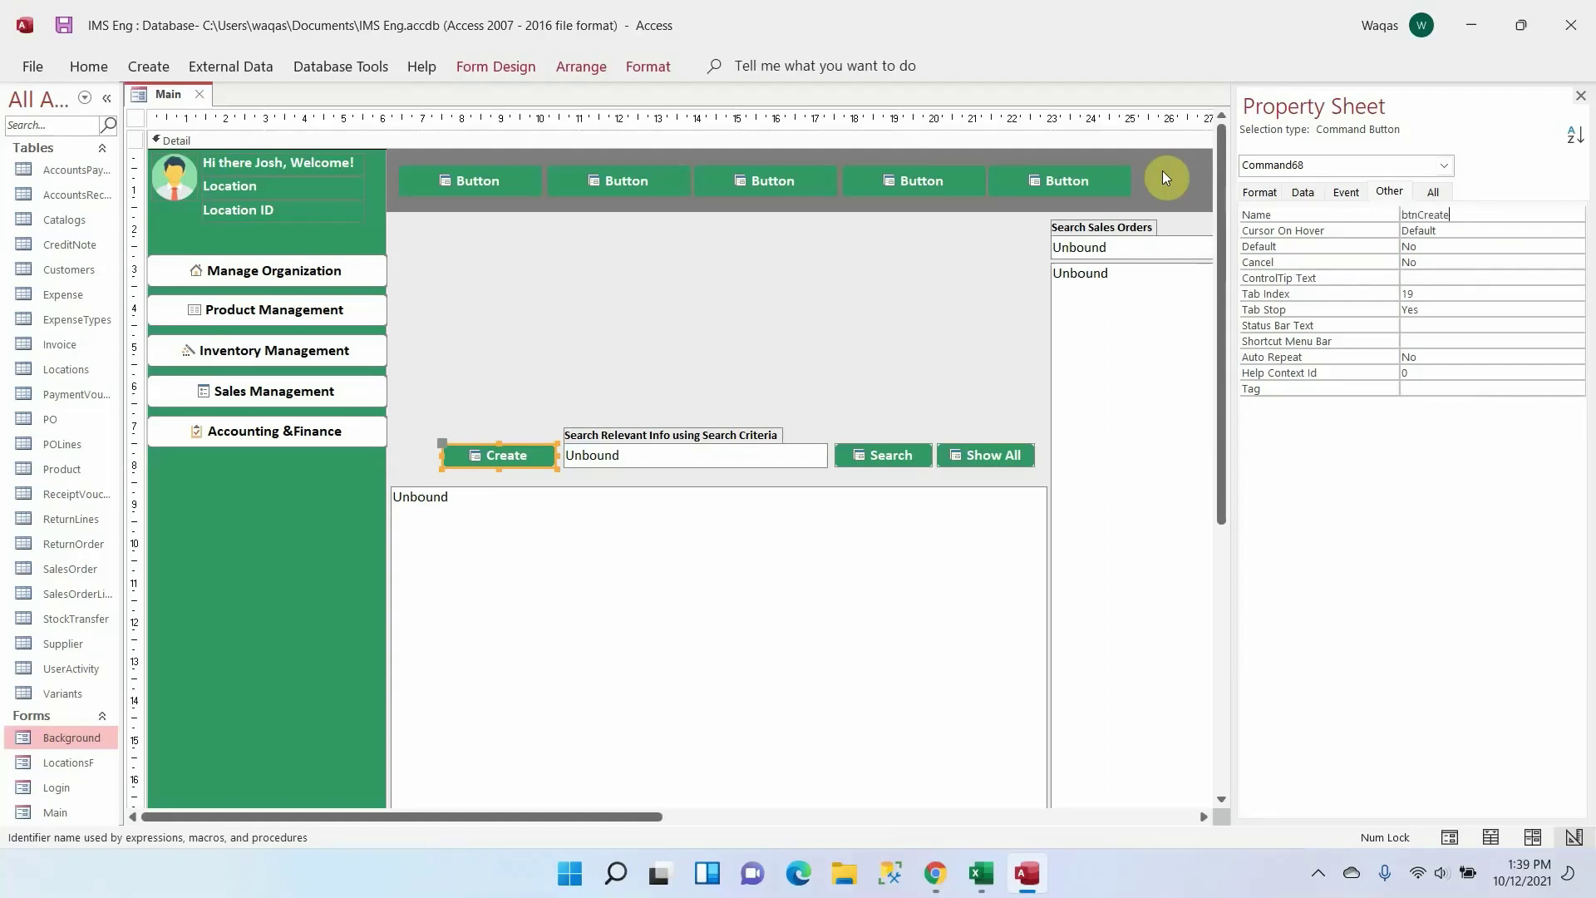
key(Return)
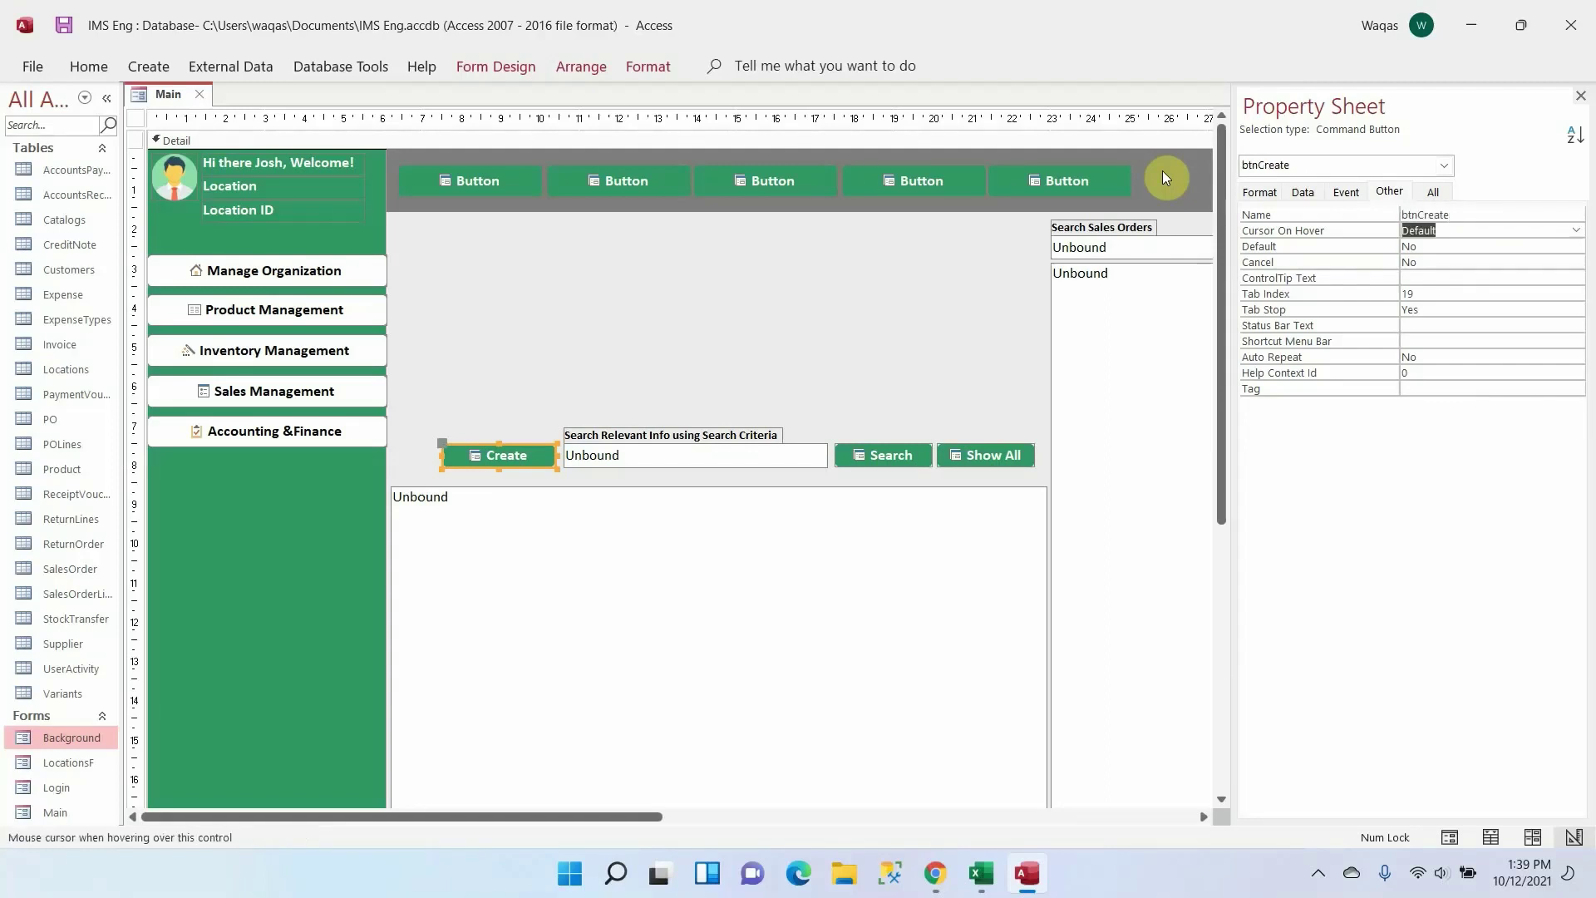
Name the Search button btnSearch
click(871, 471)
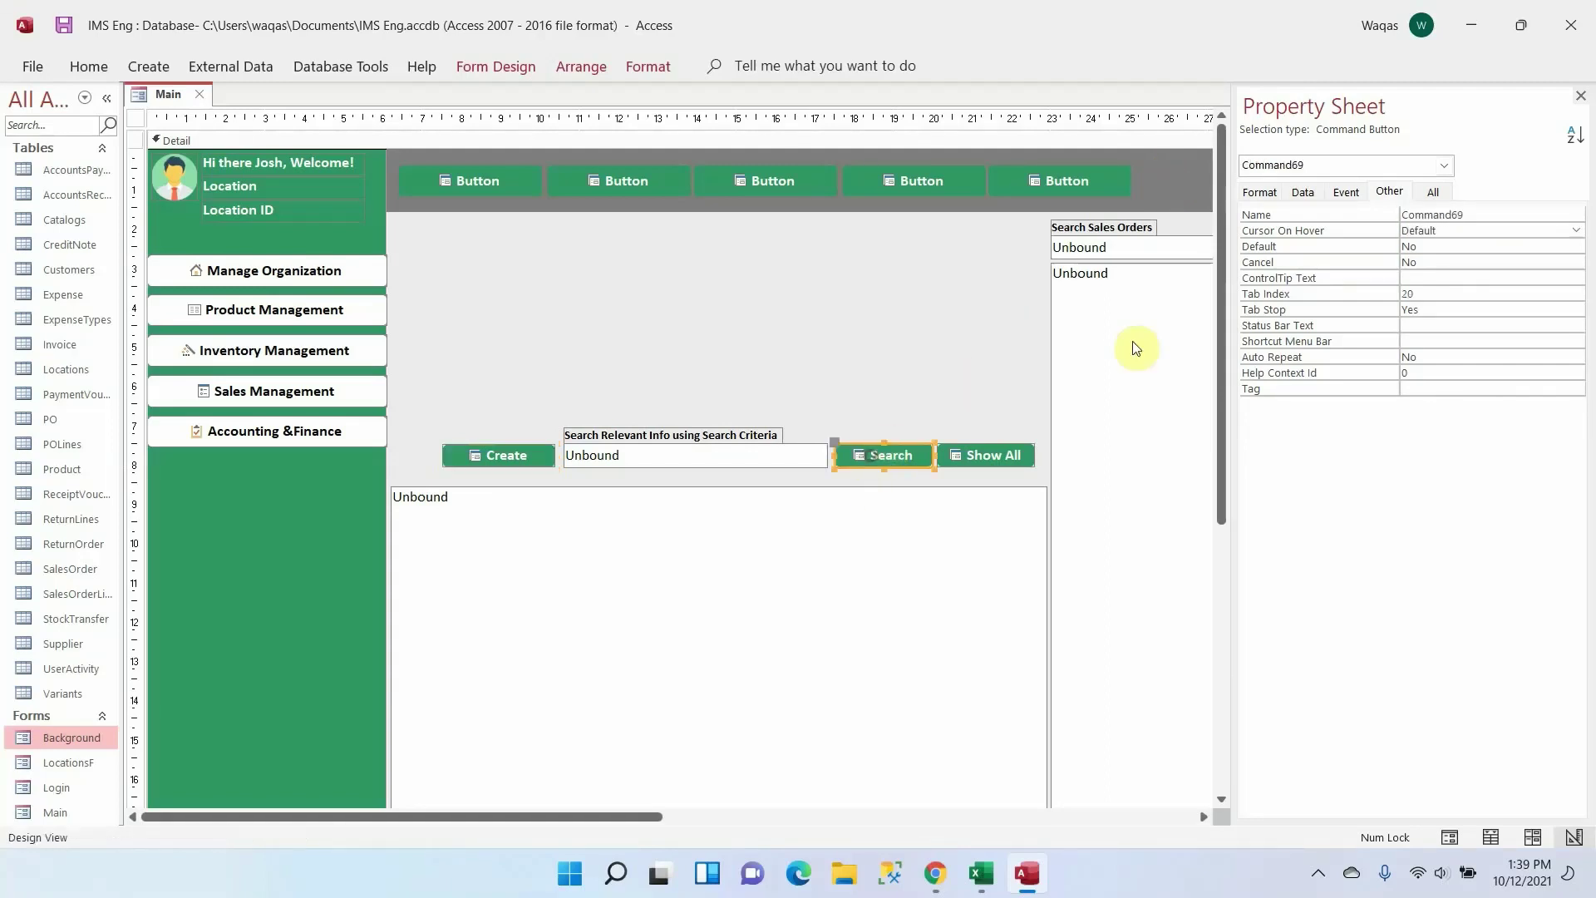
click(1496, 214)
text(btnS)
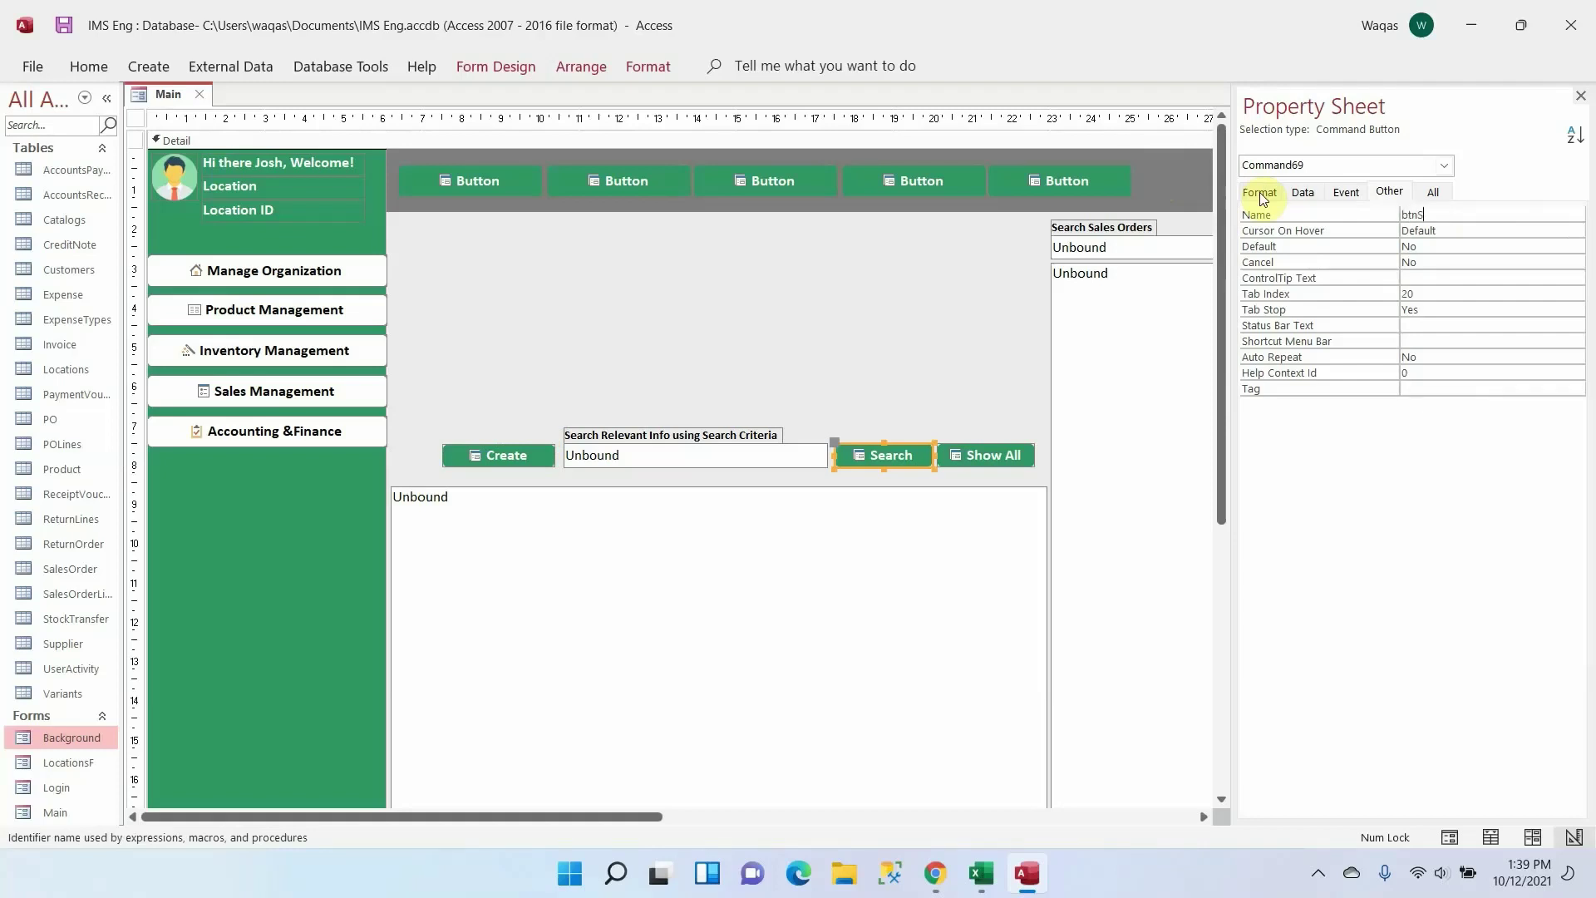
text(earch)
key(Tab)
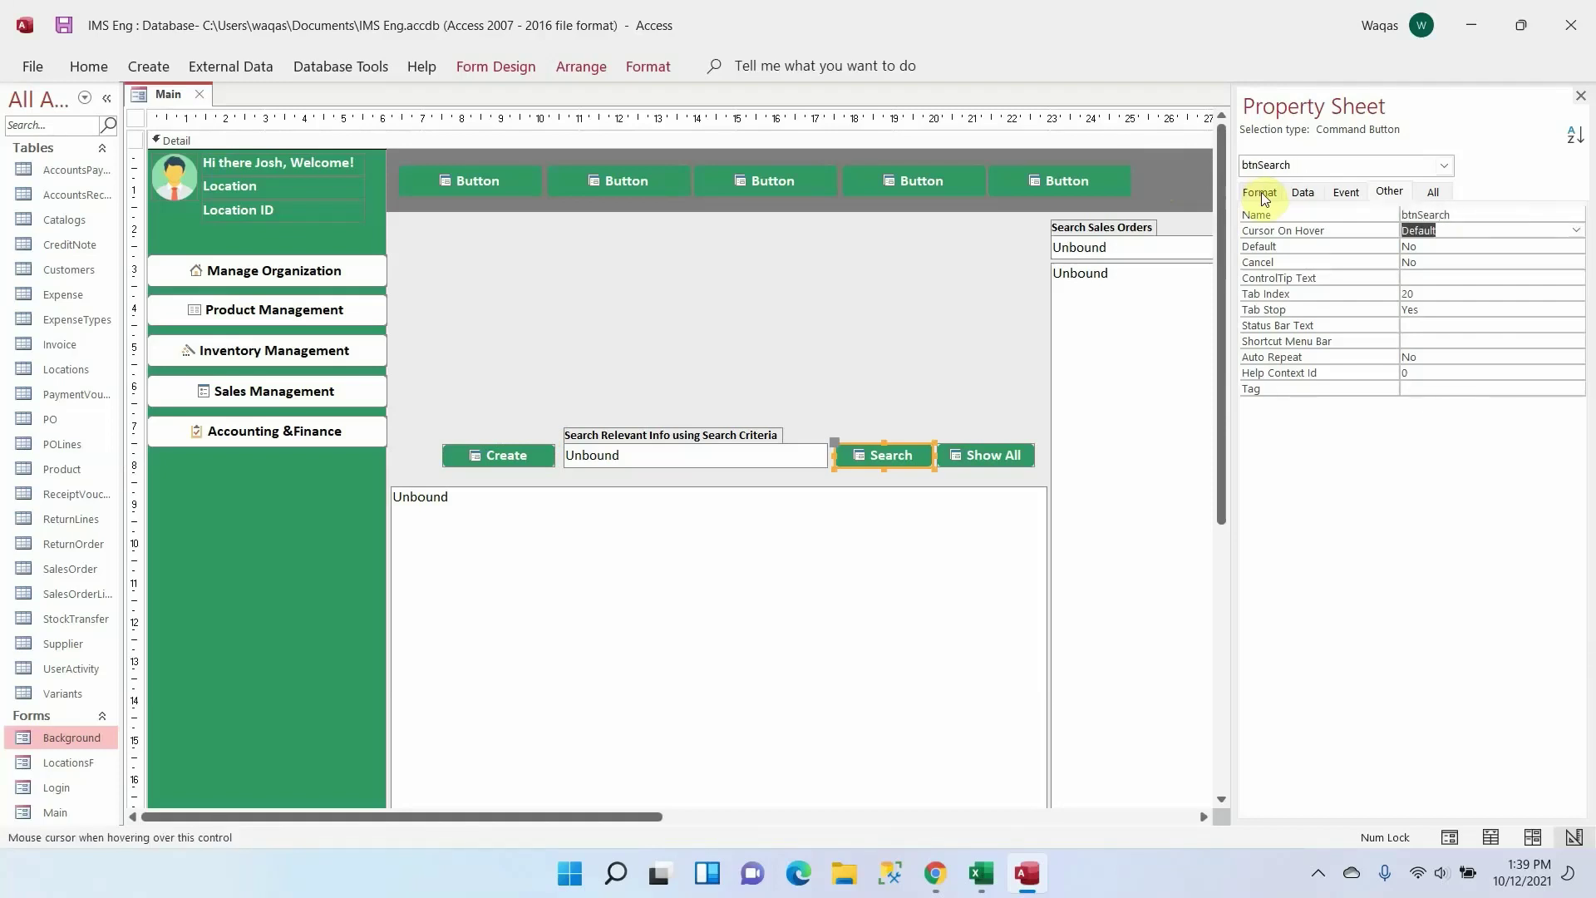
Replace the Search button's picture with a different built-in image from the Picture Builder
click(1260, 192)
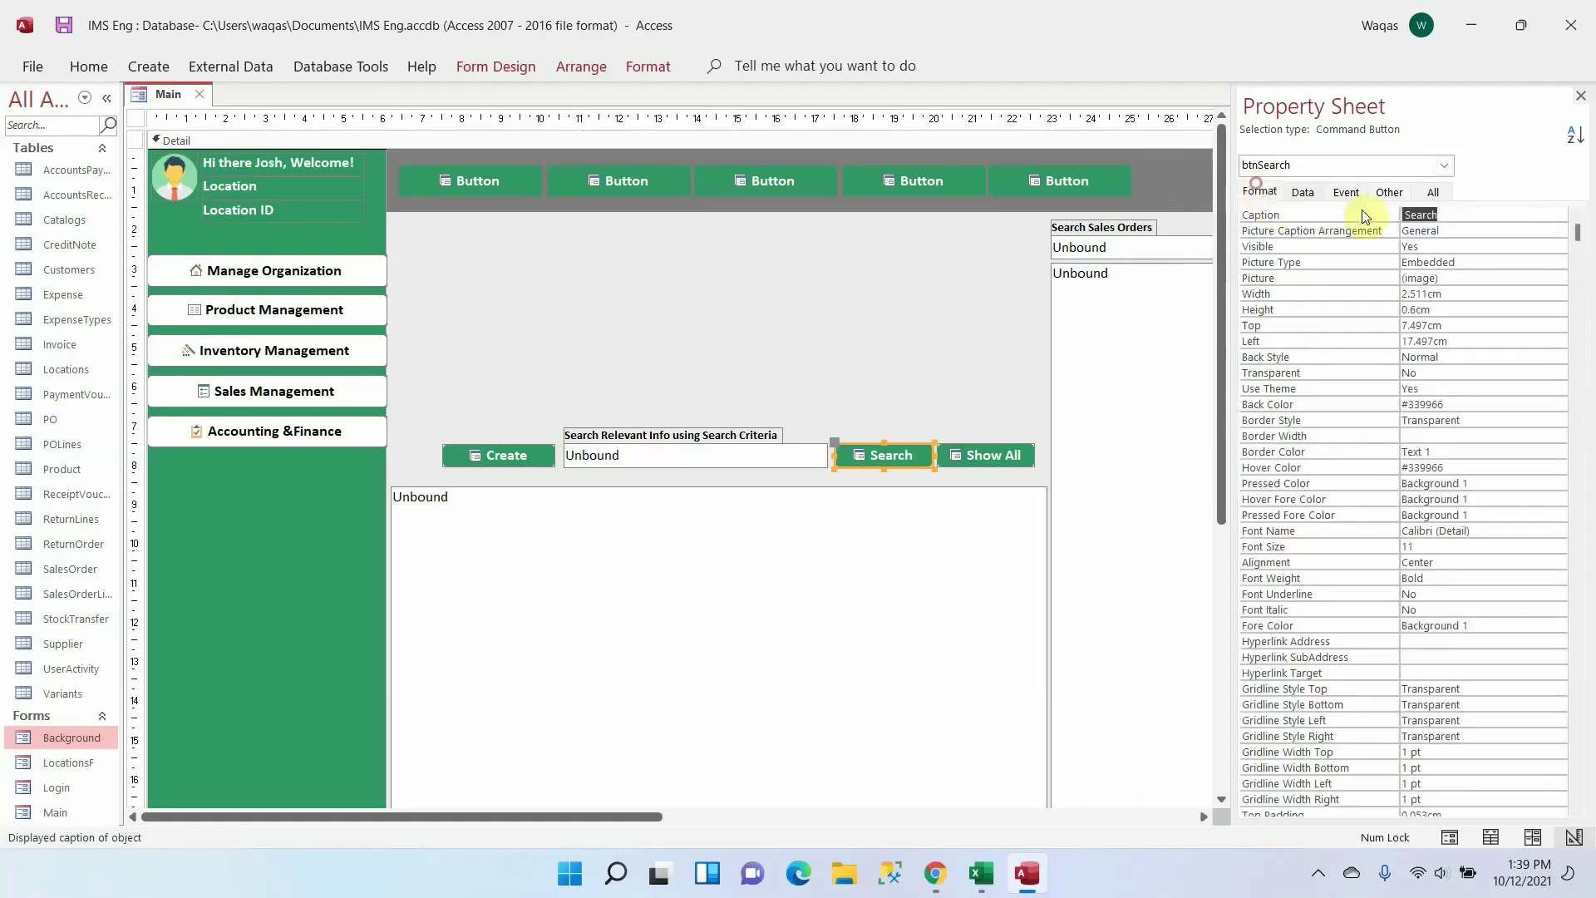
click(1462, 278)
click(1559, 279)
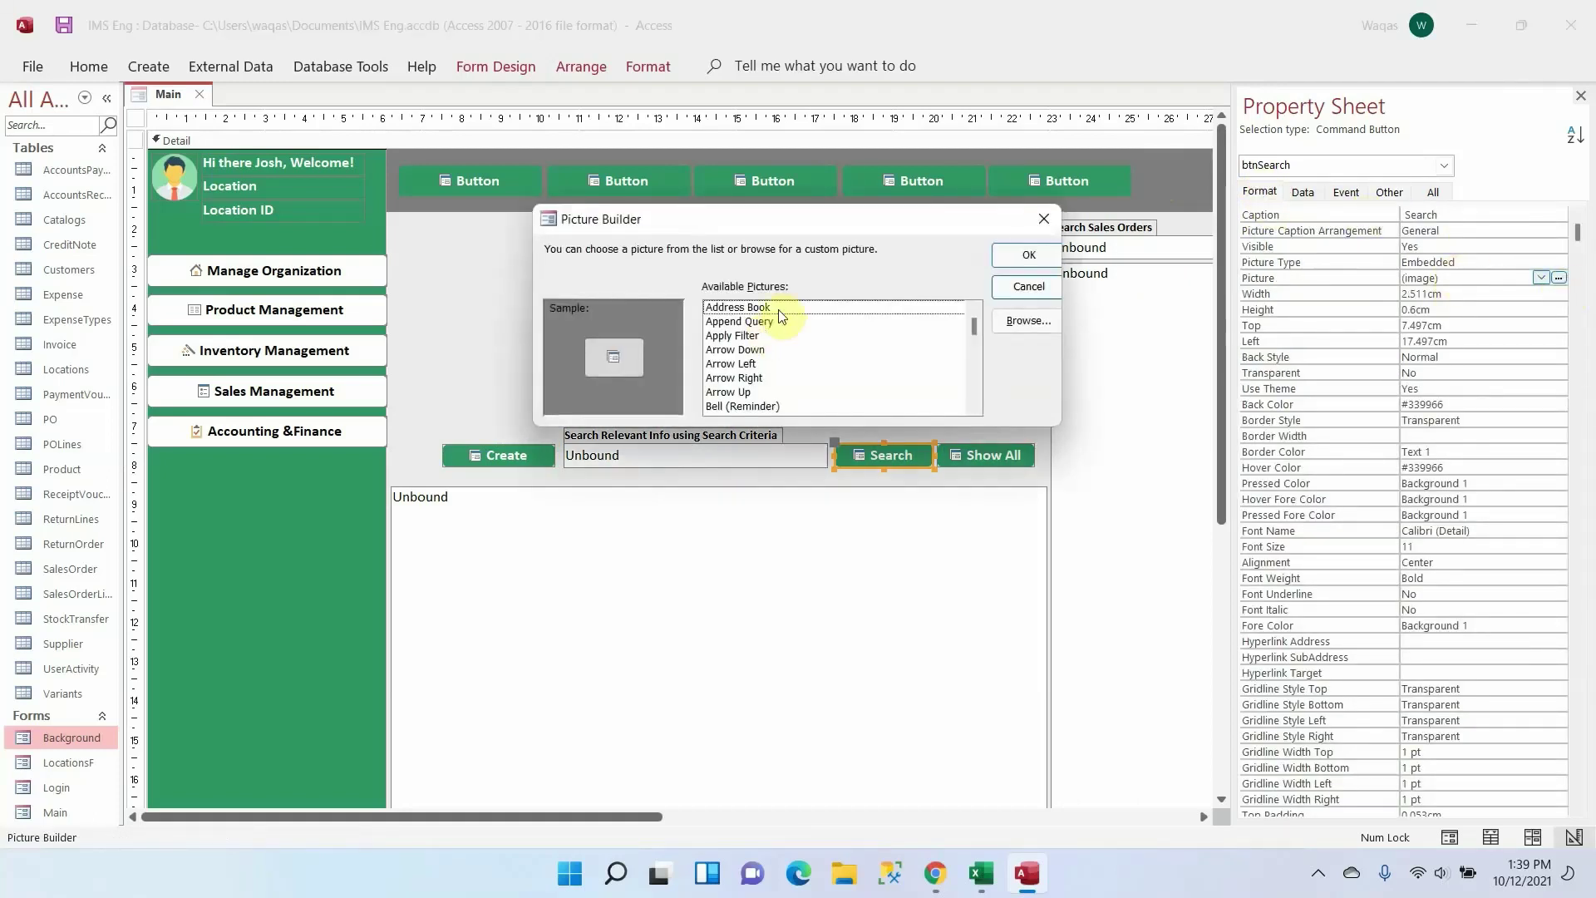
click(782, 351)
key(Down)
key(Down)
key(Down)
key(Down)
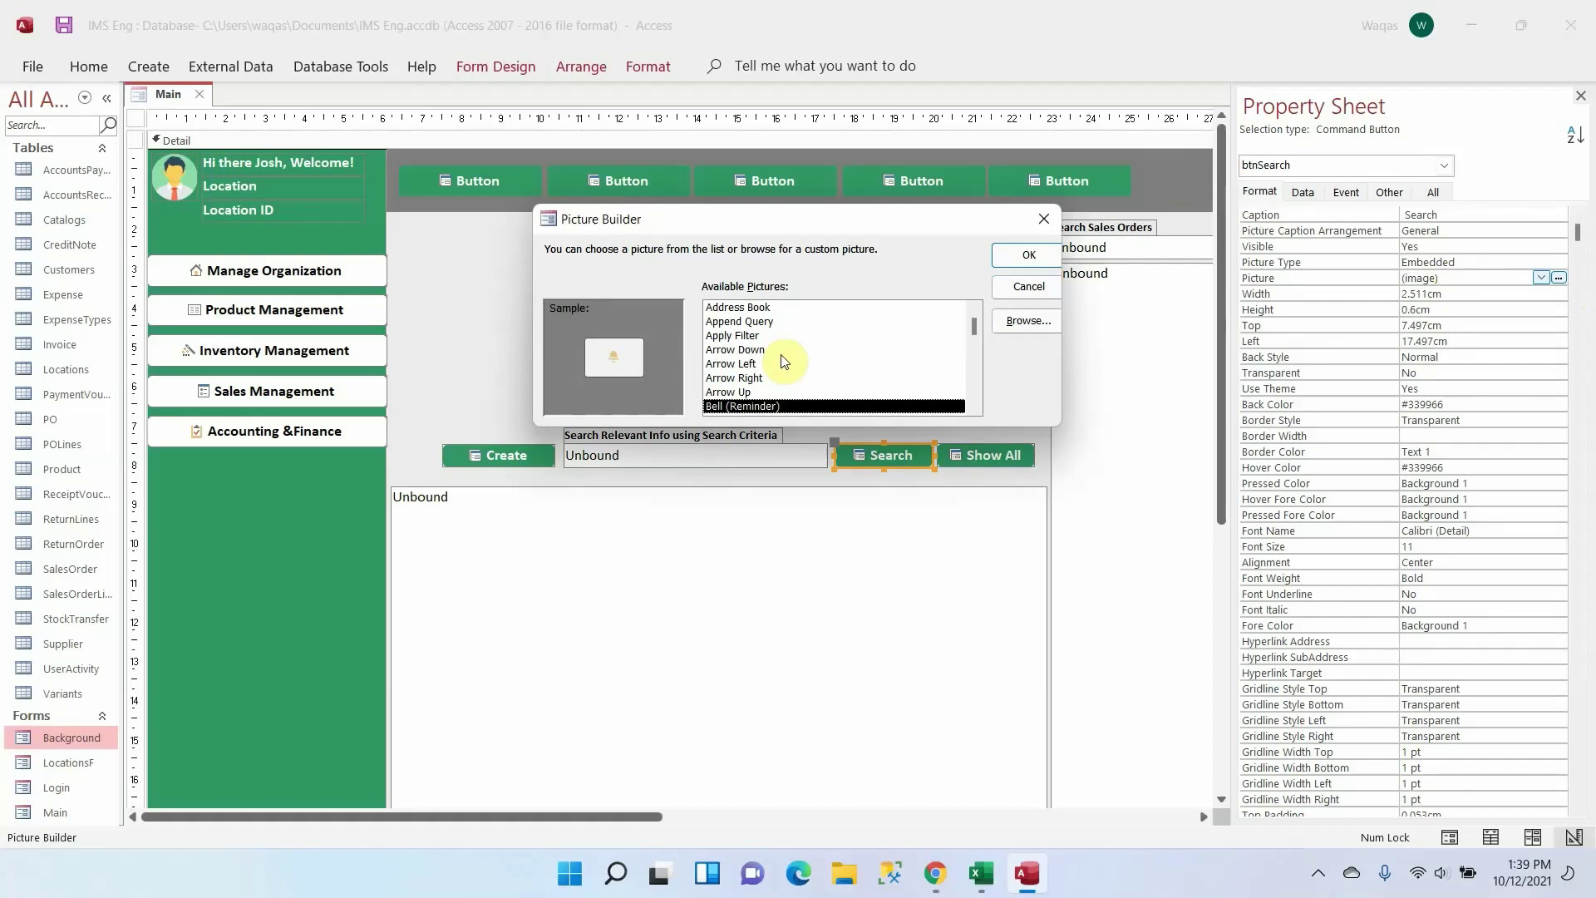
key(Down)
key(Down)
key(Return)
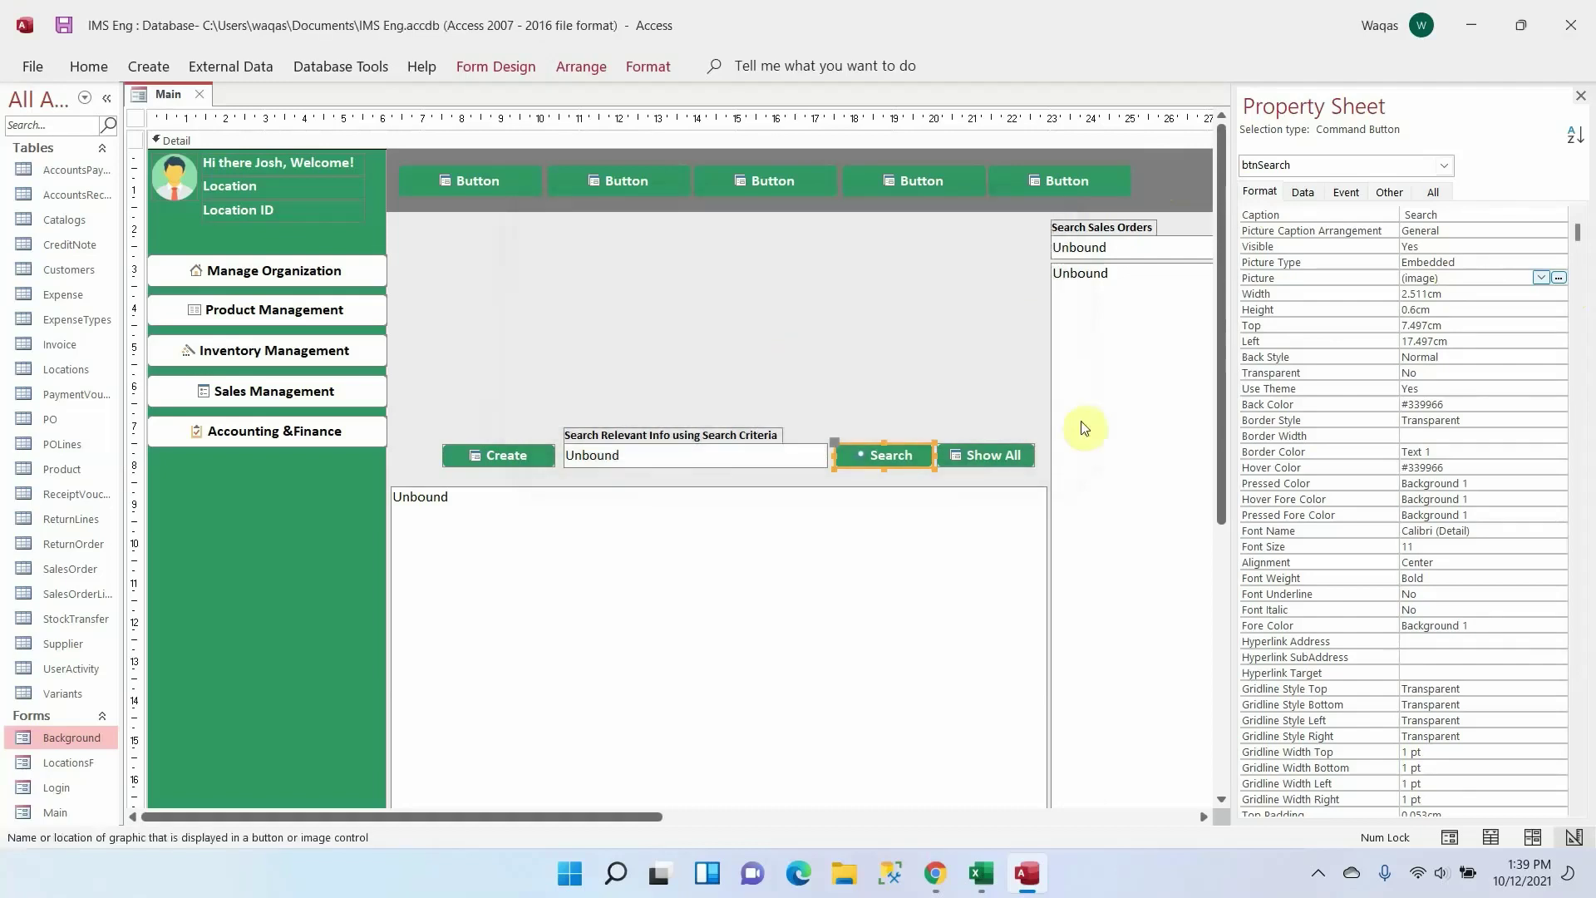
Name the Show All button btnShowAll
click(986, 456)
click(1387, 191)
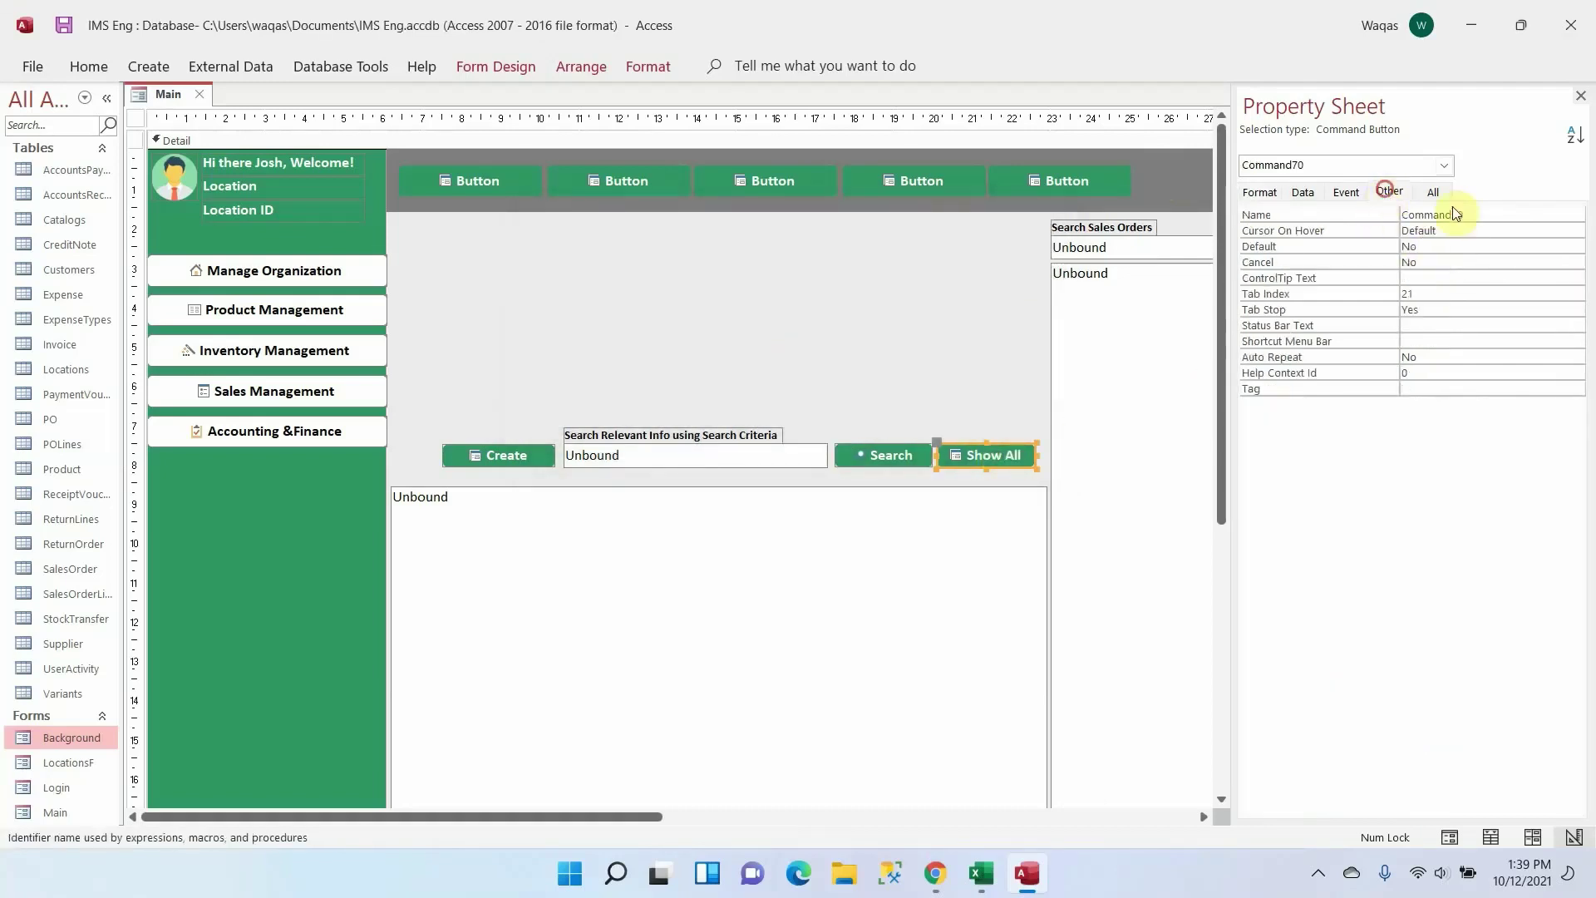
double_click(1455, 213)
text(btnShowAll)
key(Return)
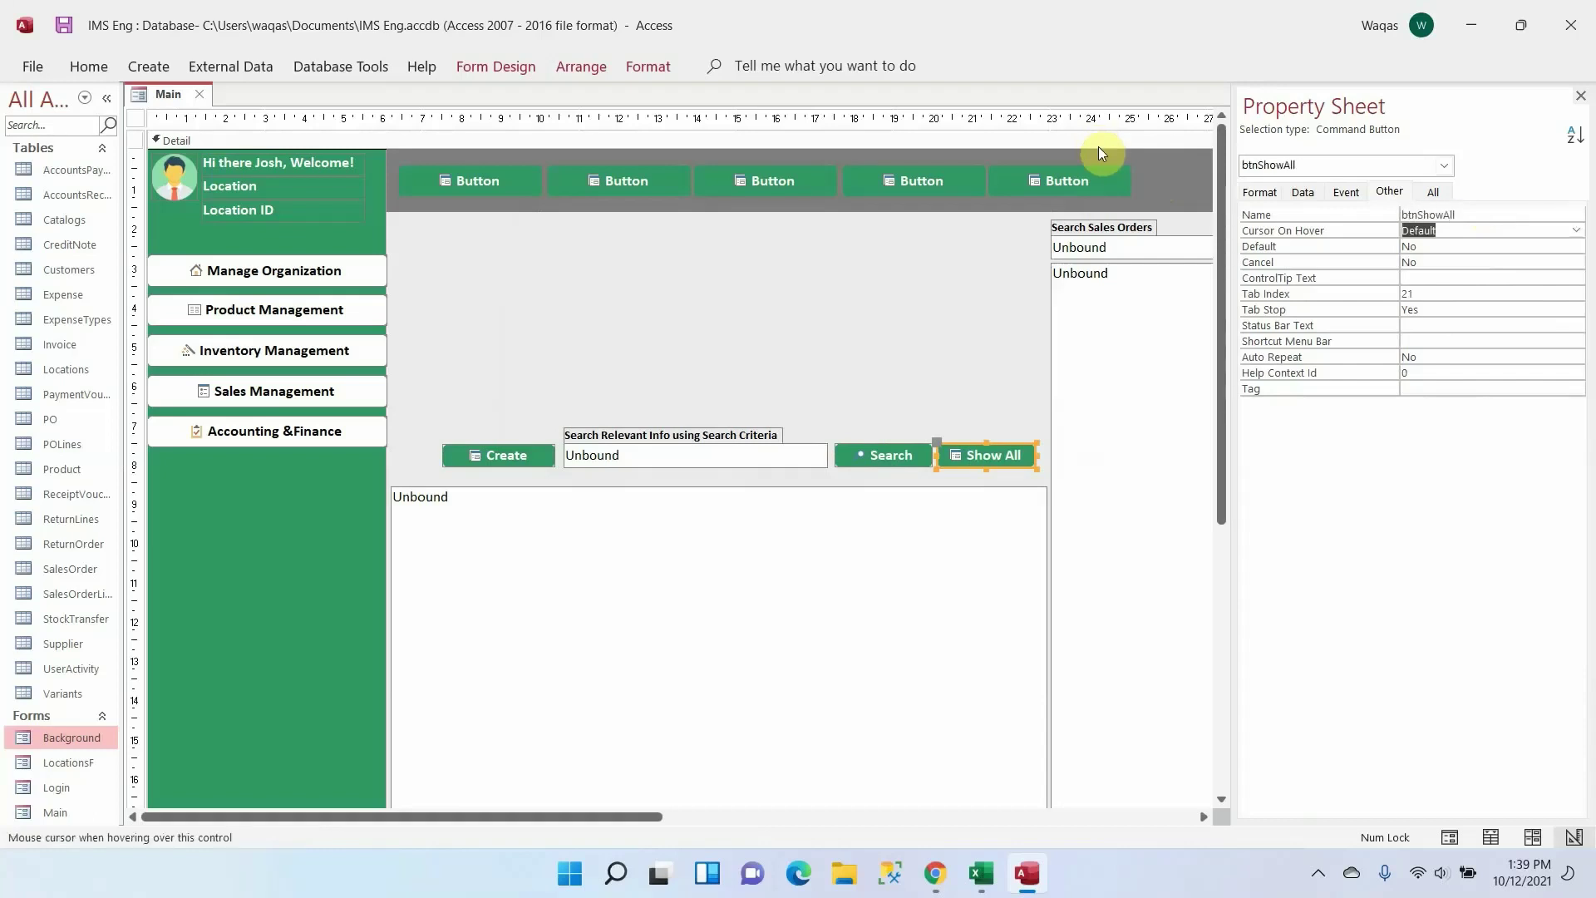
Name the large list box below the central search row DynamicList
click(673, 559)
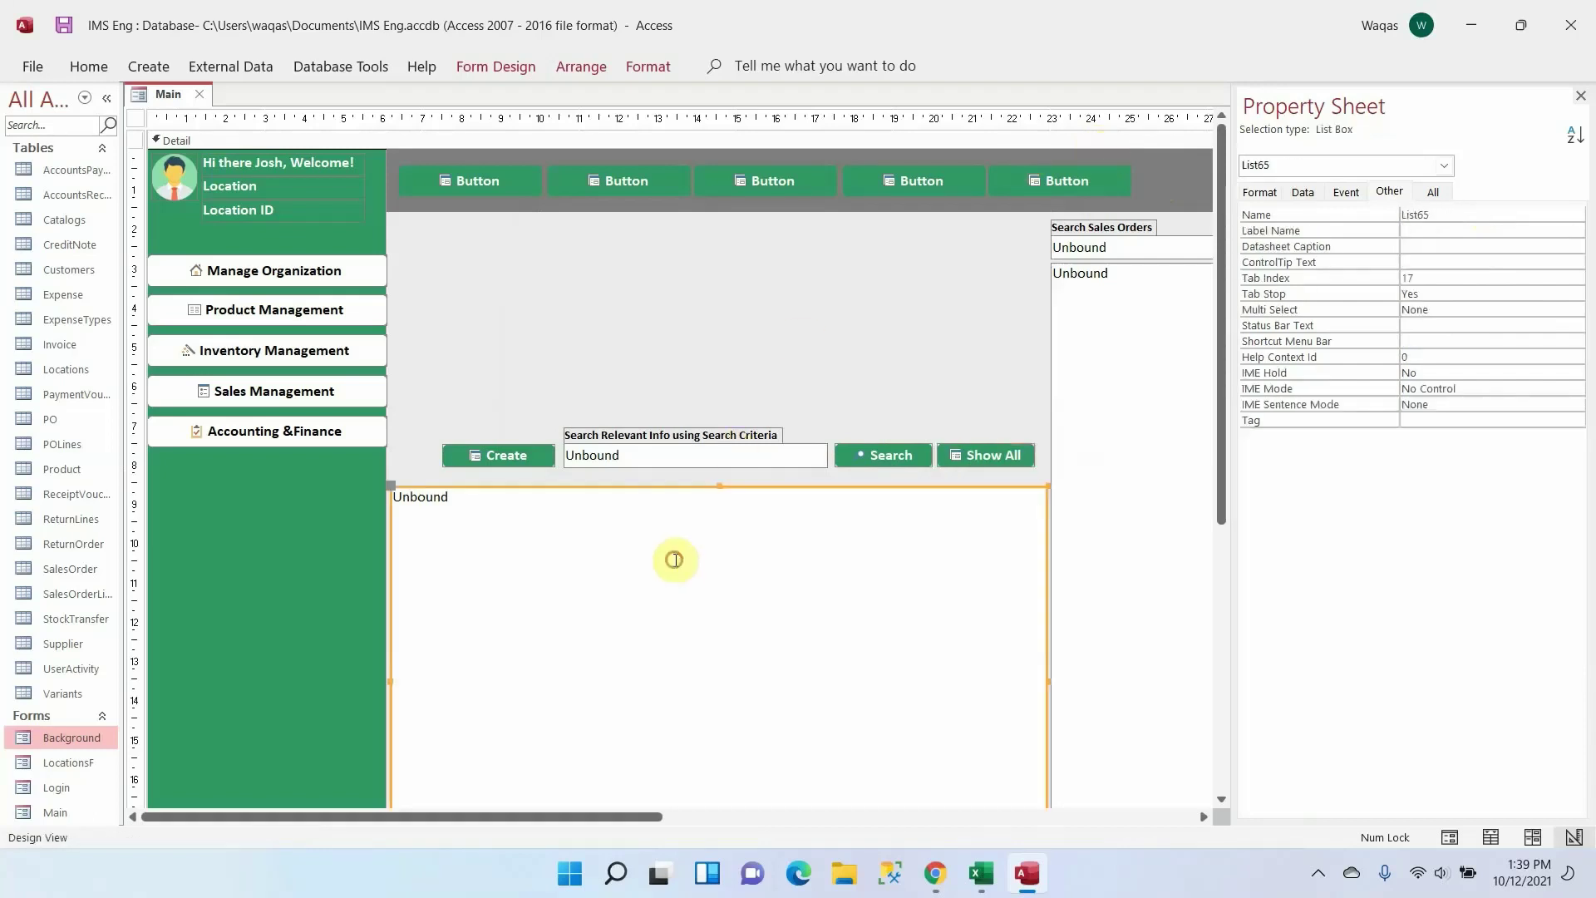
double_click(1453, 214)
text(Dybna)
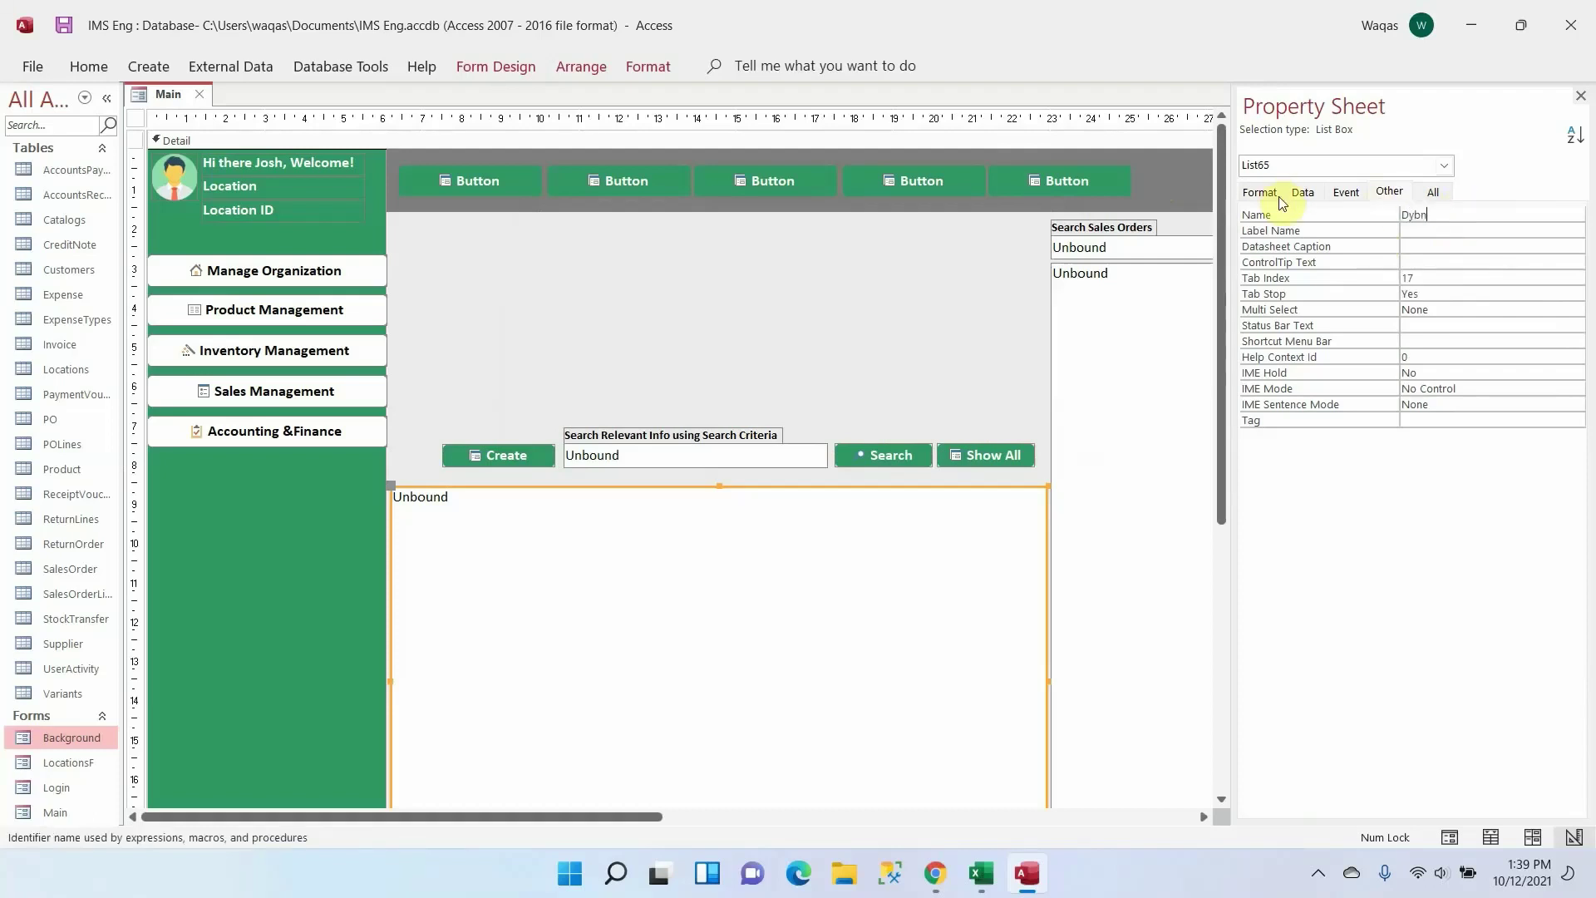
key(BackSpace)
key(BackSpace)
key(BackSpace)
text(namixcList)
key(Return)
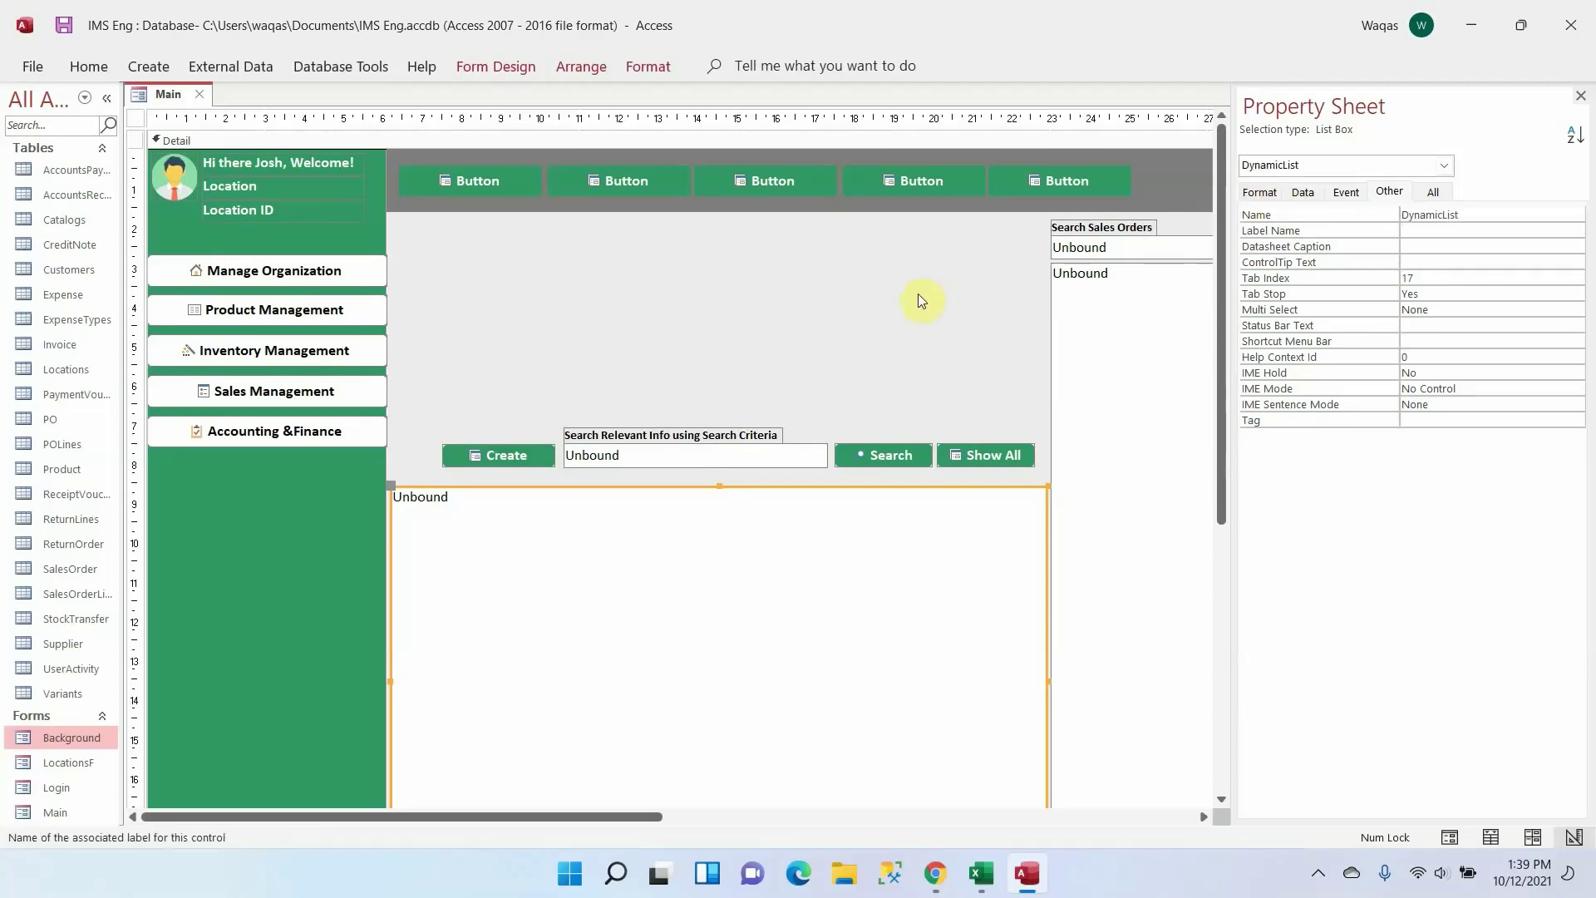
Show the Main form in Form View and try its Show All, side menu and submenu buttons
right_click(166, 95)
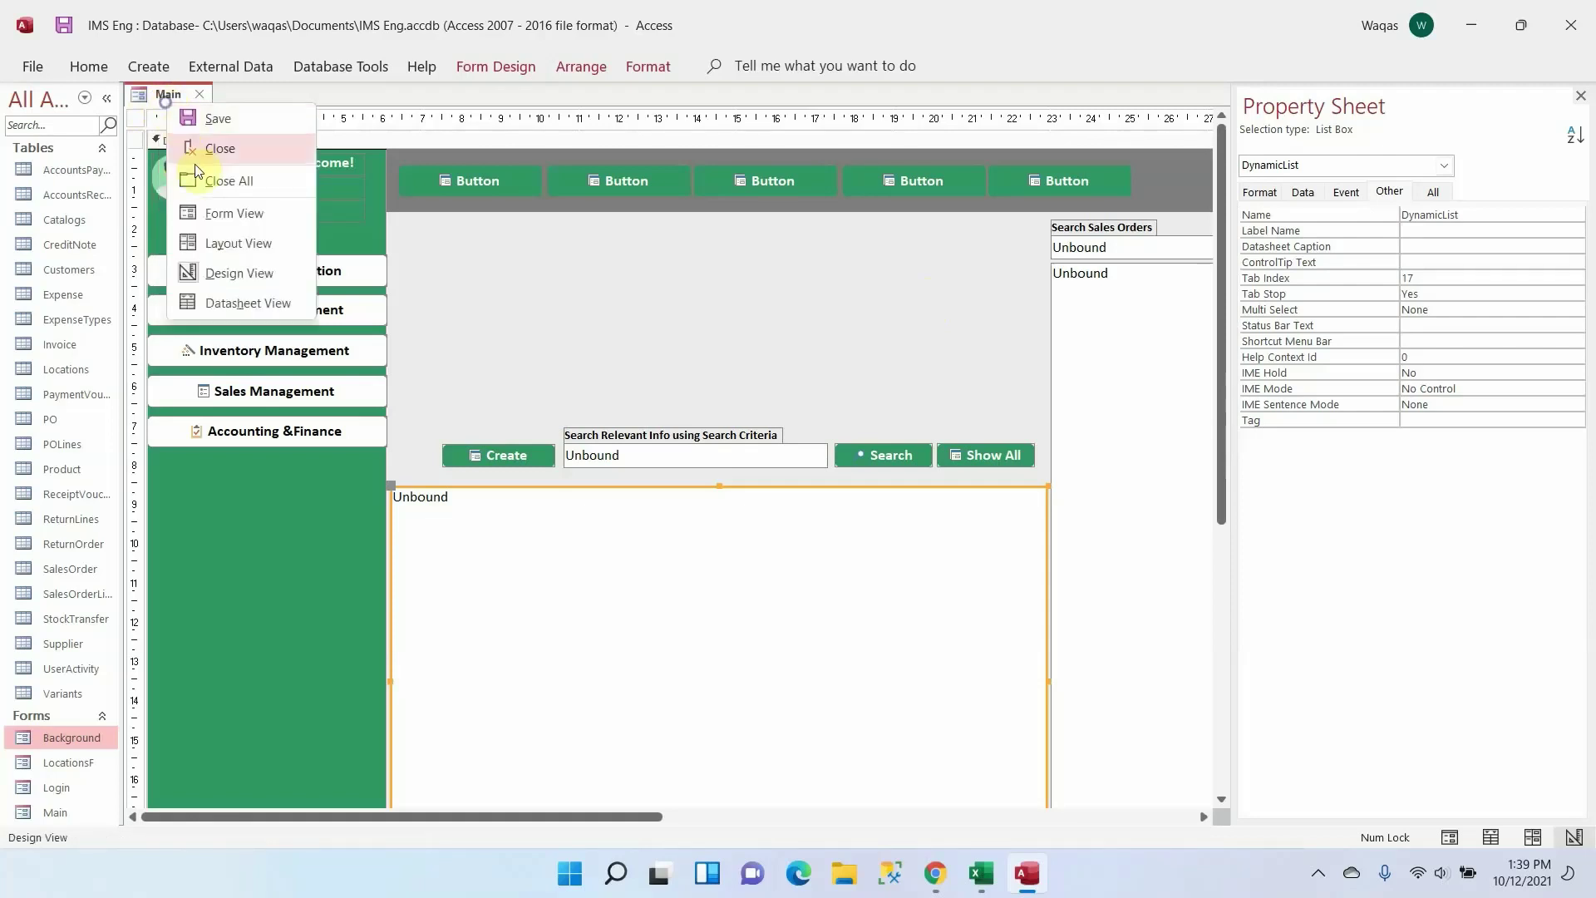
click(221, 213)
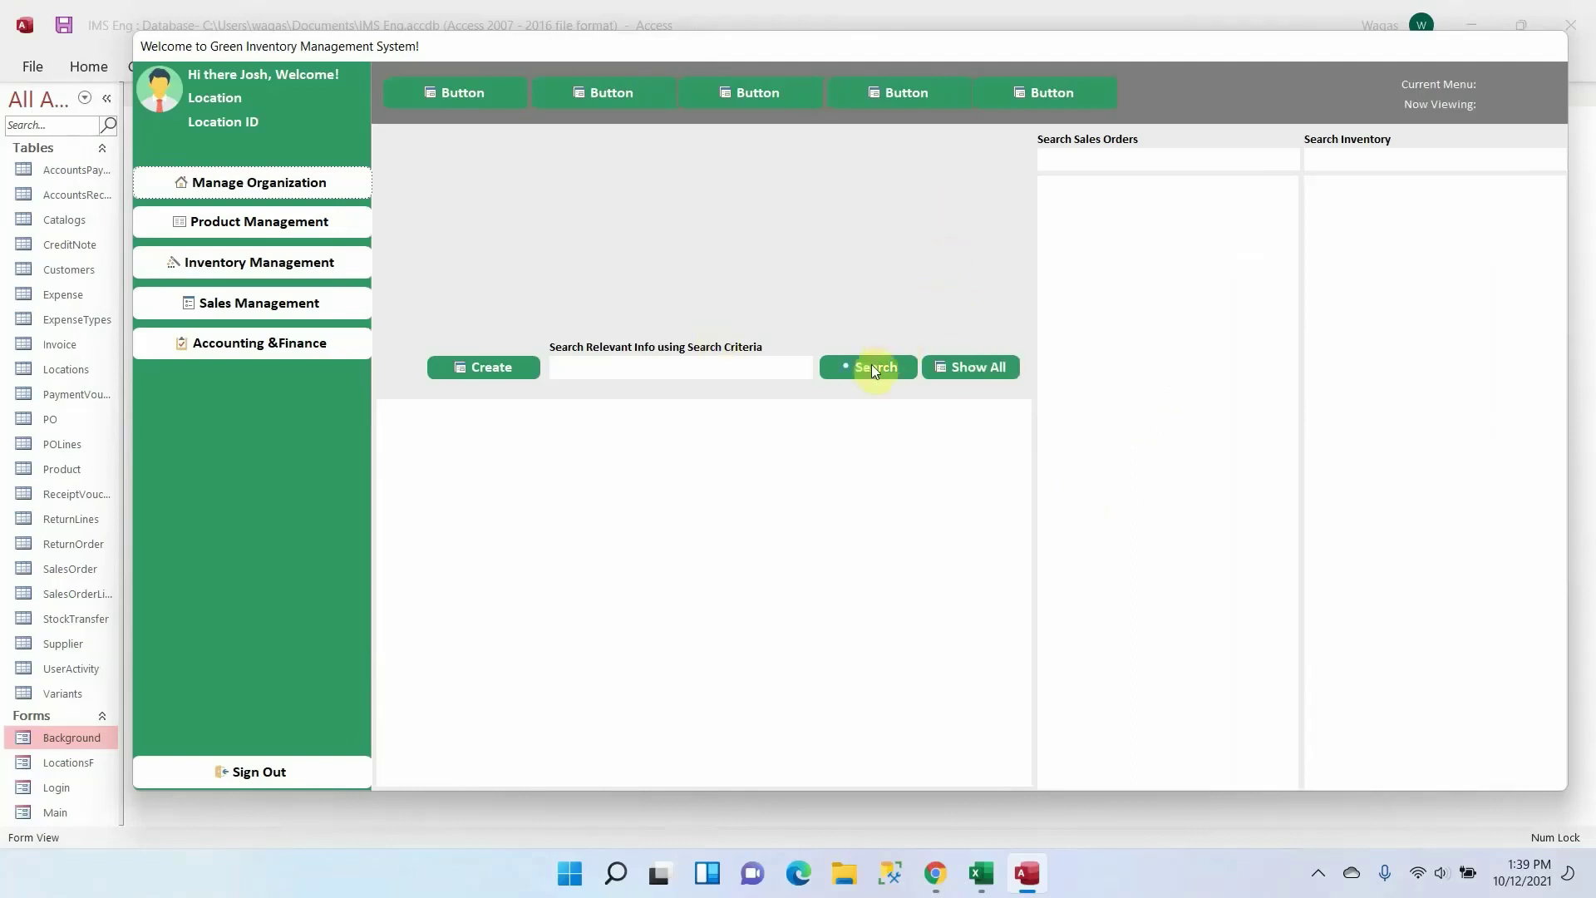
click(961, 363)
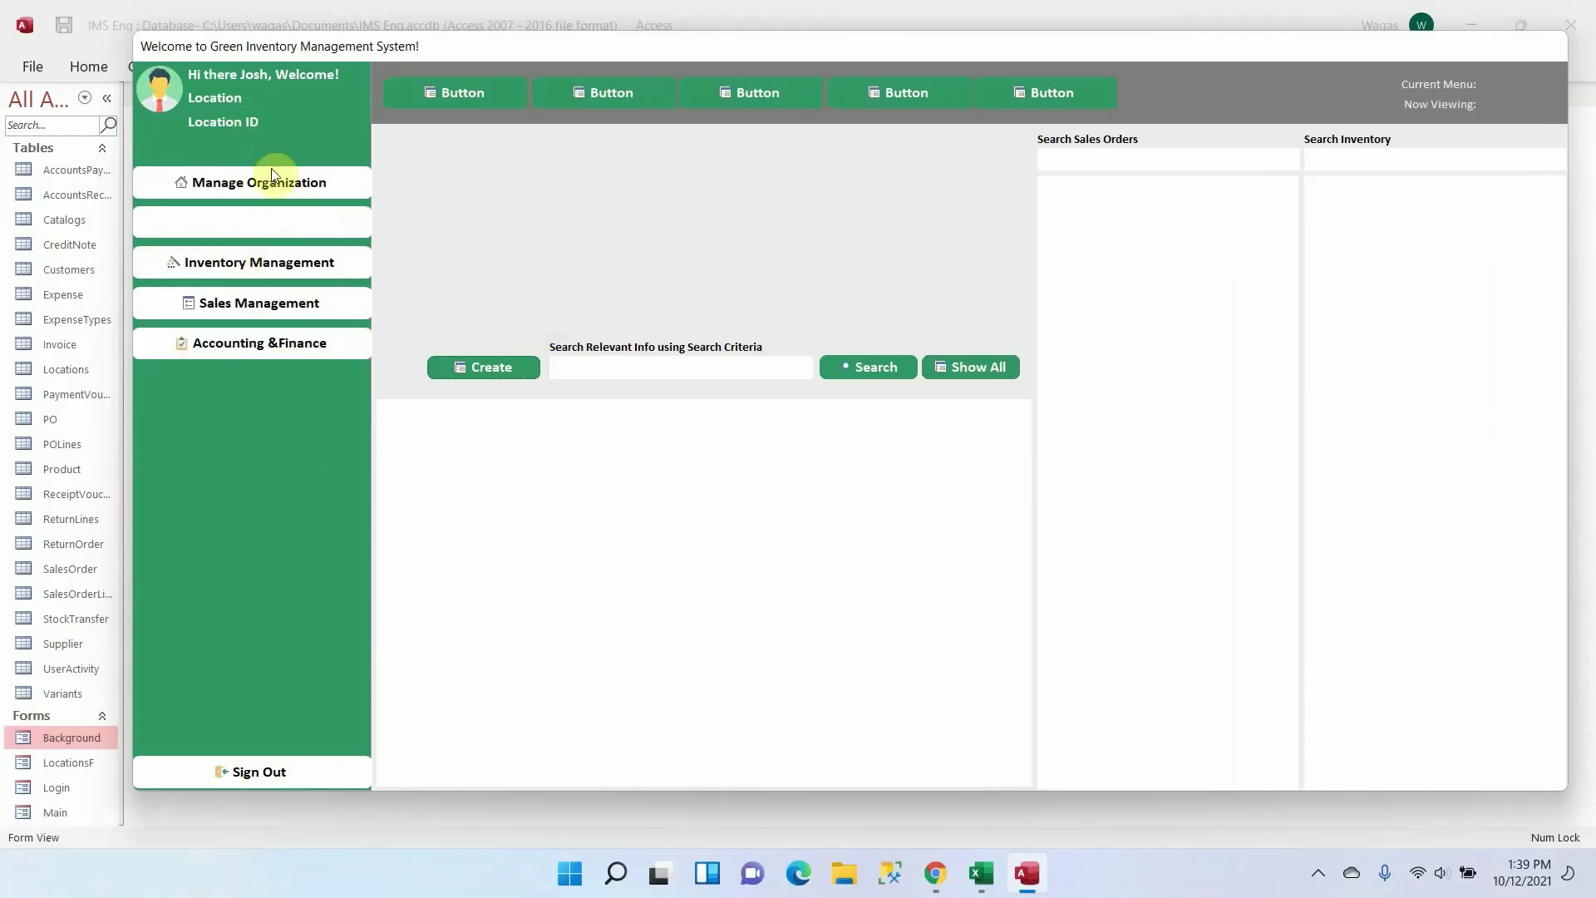
click(251, 189)
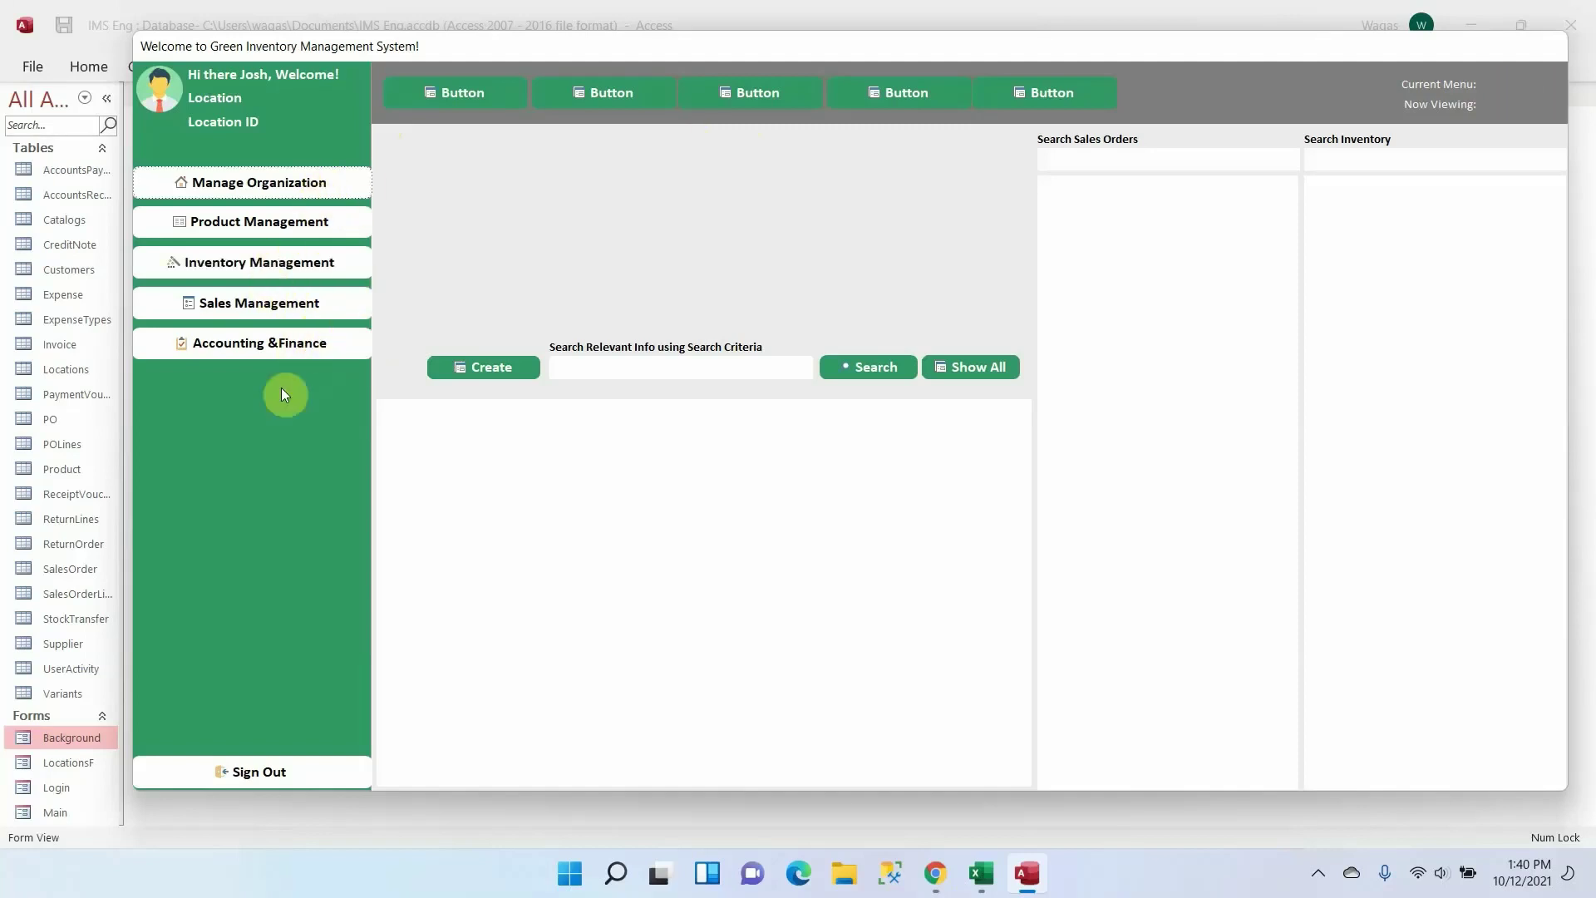
click(218, 306)
click(472, 97)
click(698, 99)
click(571, 102)
click(804, 109)
click(875, 101)
click(703, 95)
Try the central list, the Create button, the sales orders and inventory lists and the inventory search box
click(643, 426)
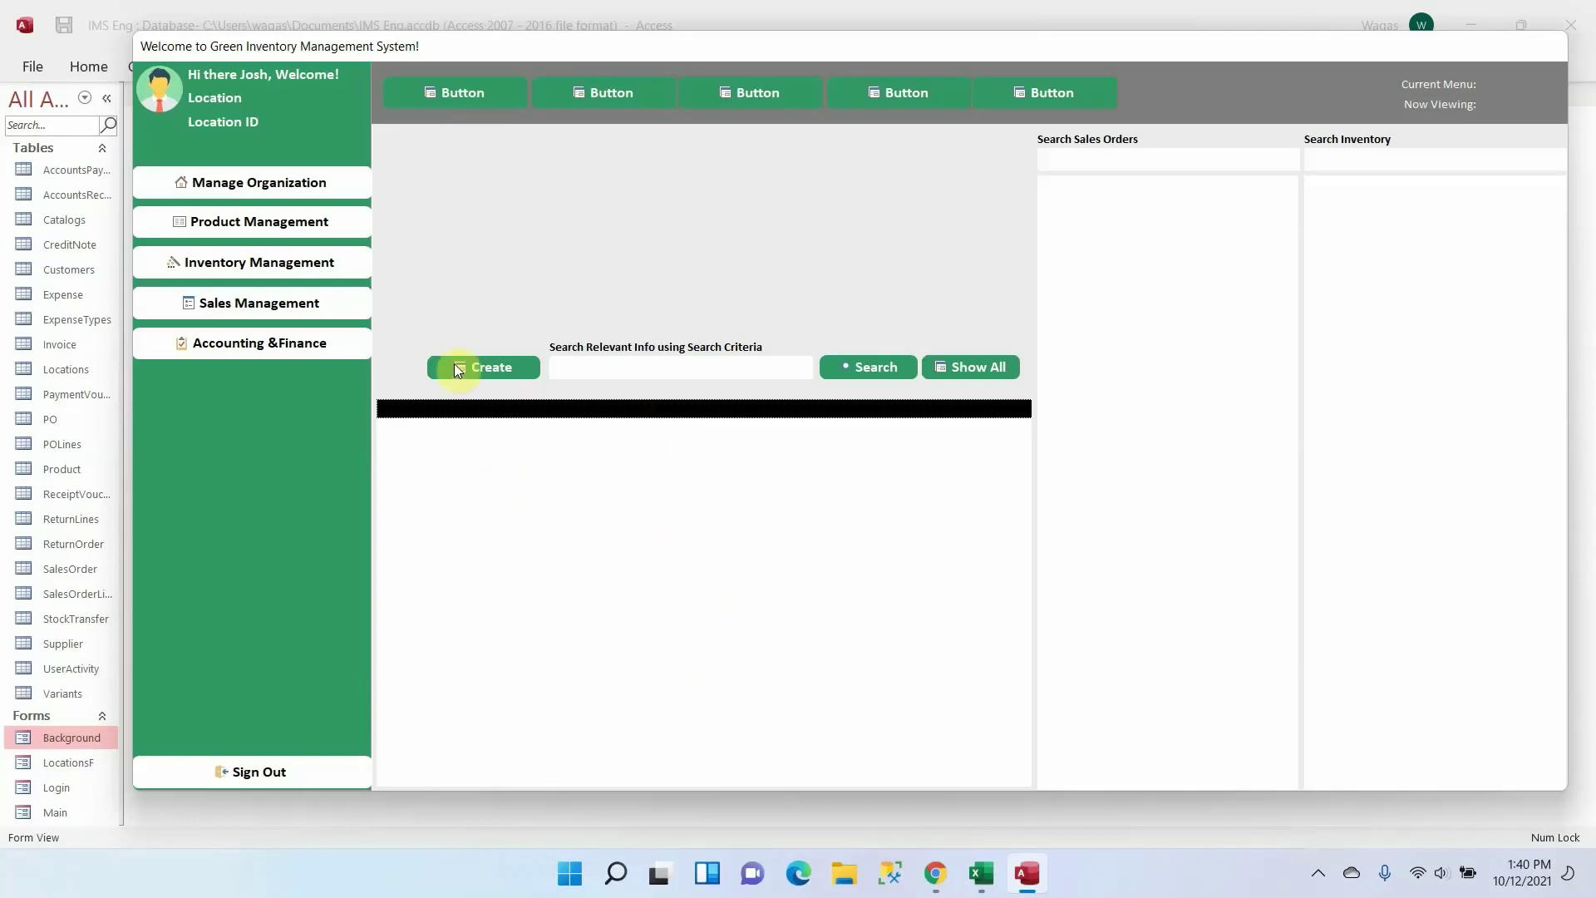
click(526, 367)
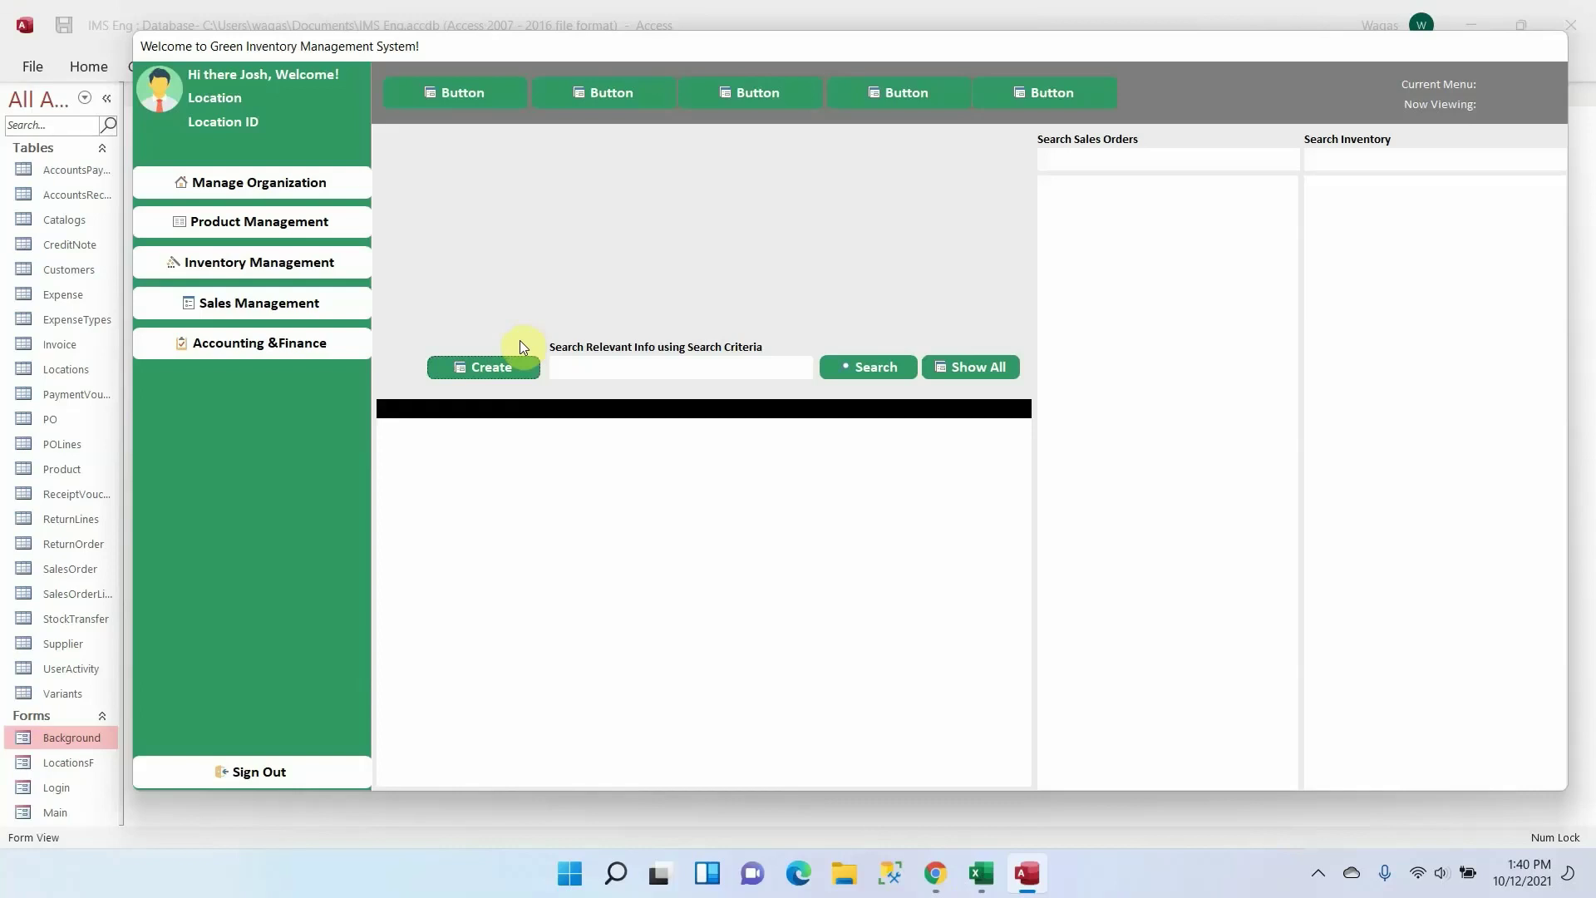
click(1152, 243)
click(1395, 214)
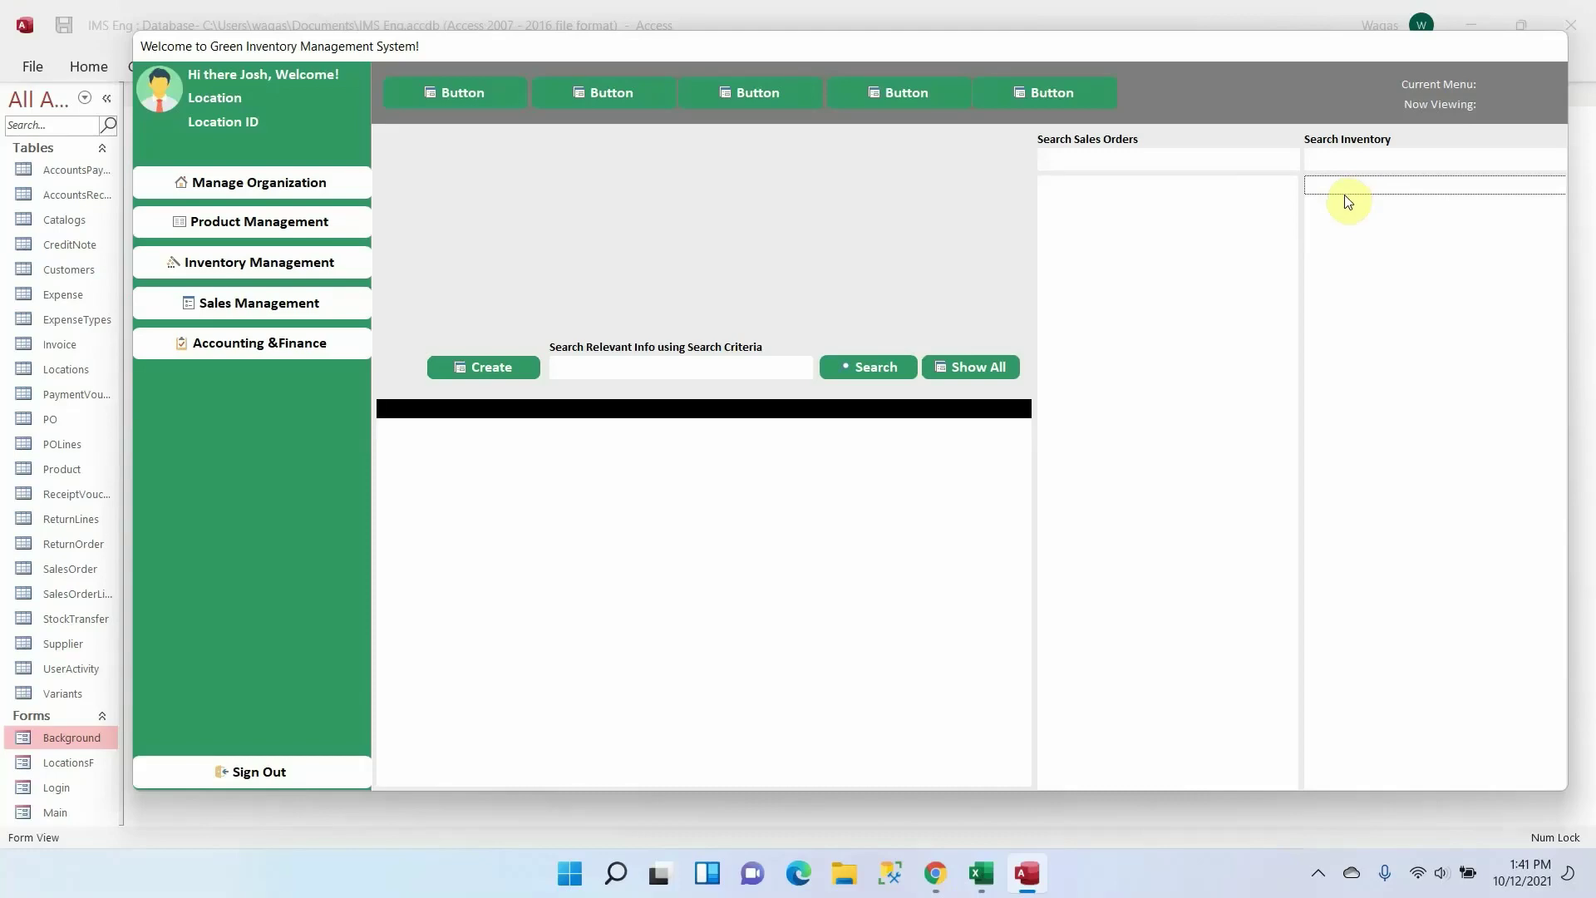
click(1363, 158)
Save and close the Main form
drag(757, 50, 706, 62)
right_click(705, 56)
click(727, 68)
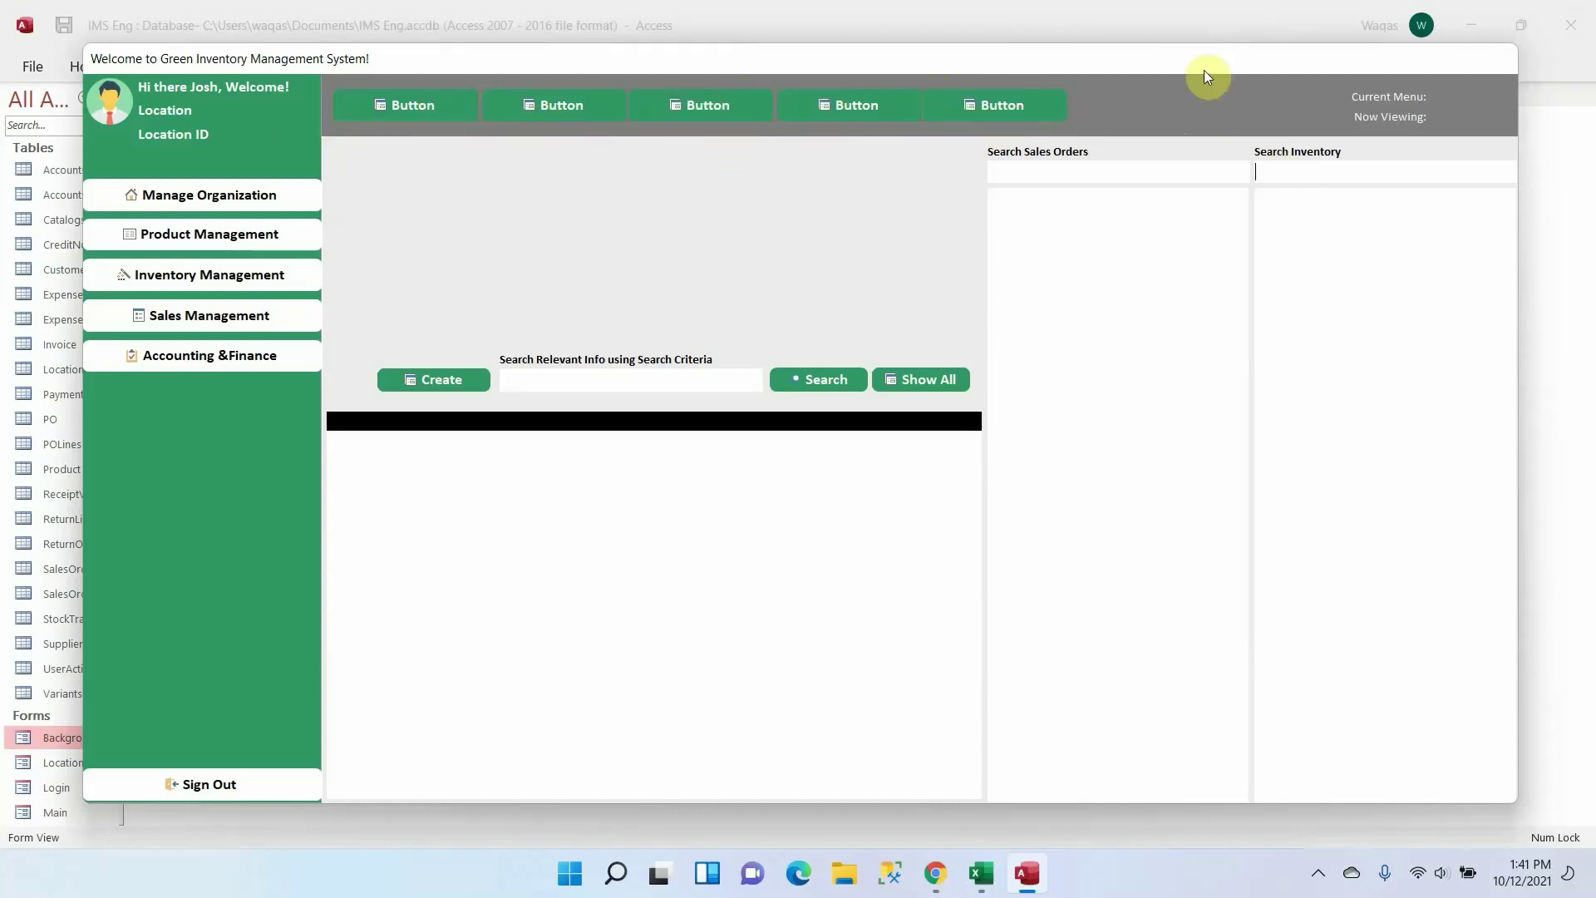
drag(1169, 75, 1198, 69)
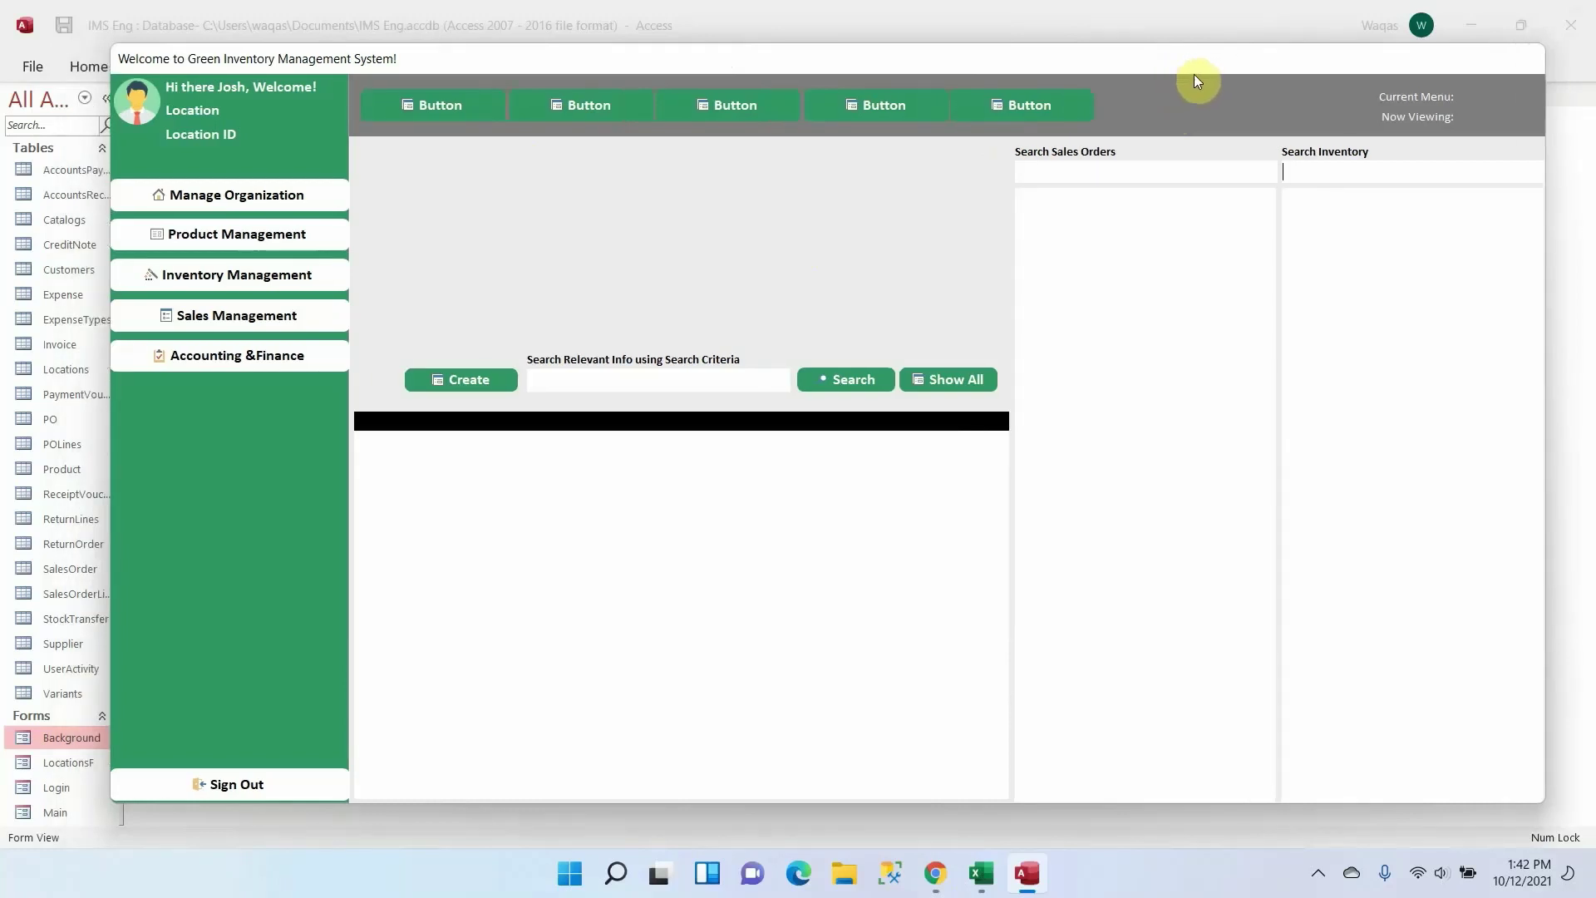
right_click(1079, 63)
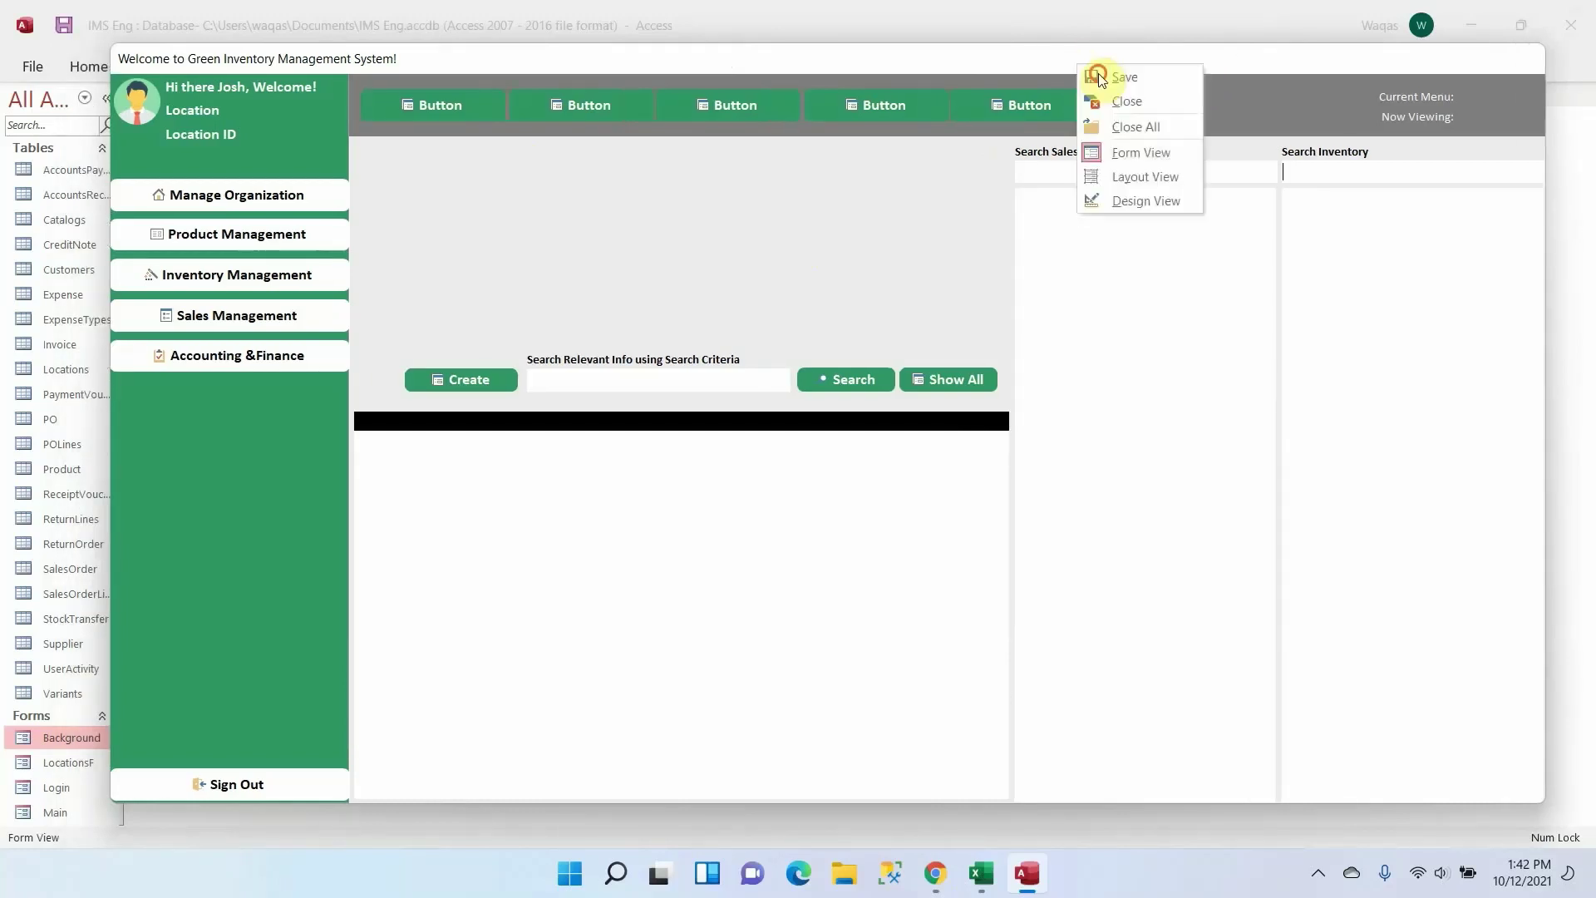
right_click(1073, 53)
click(1134, 98)
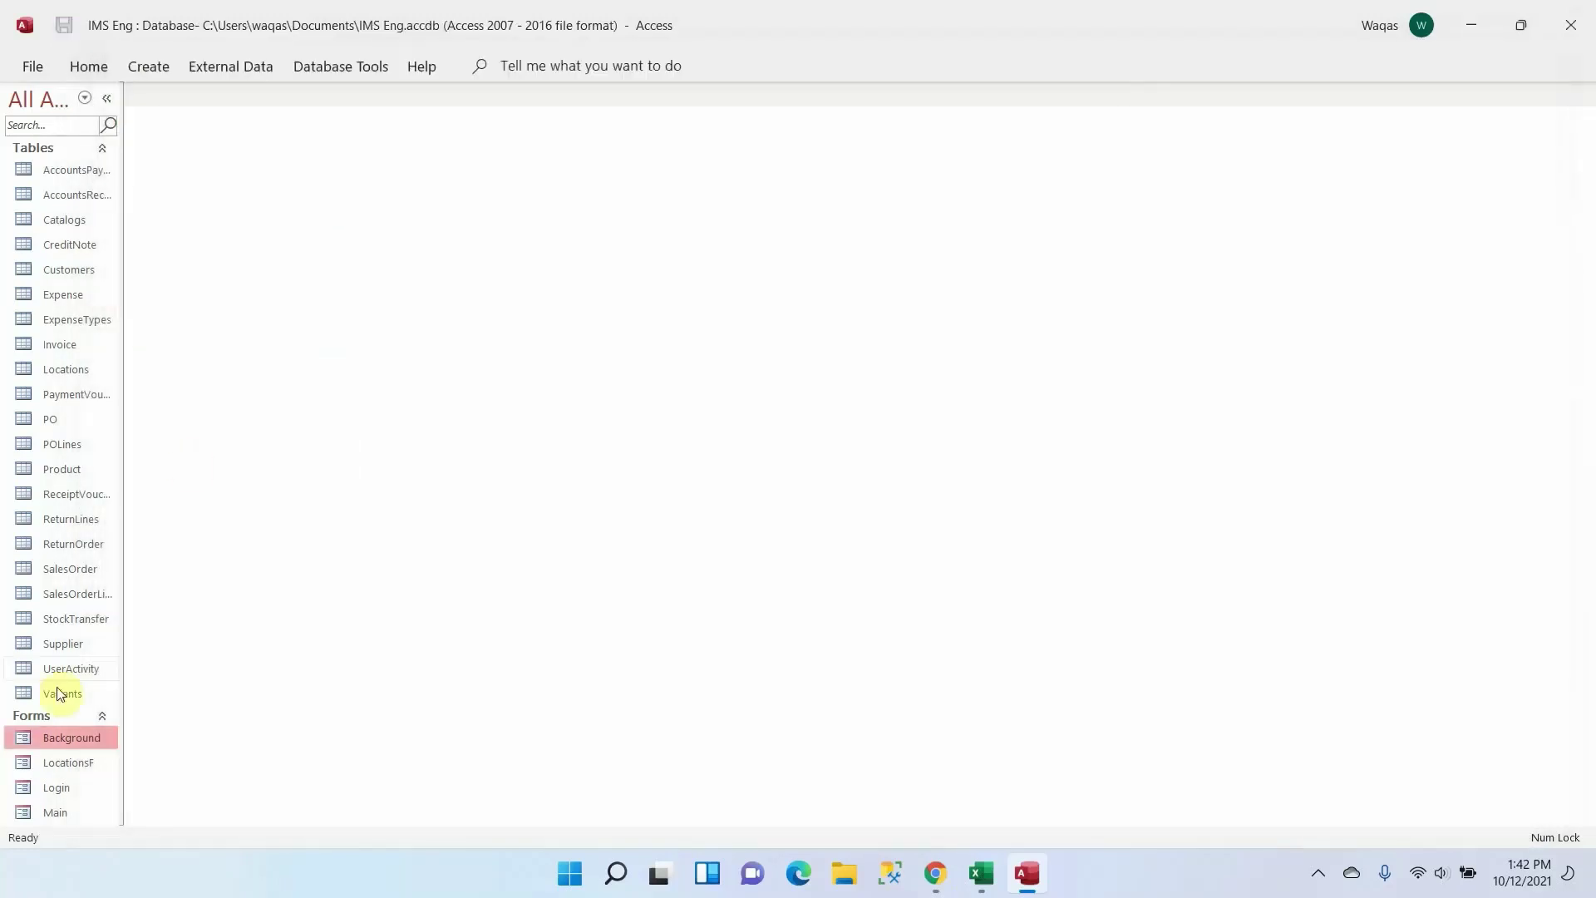
Open the Background form, log in at the location CW - Central Warehouse and dismiss the welcome message
double_click(57, 740)
click(960, 308)
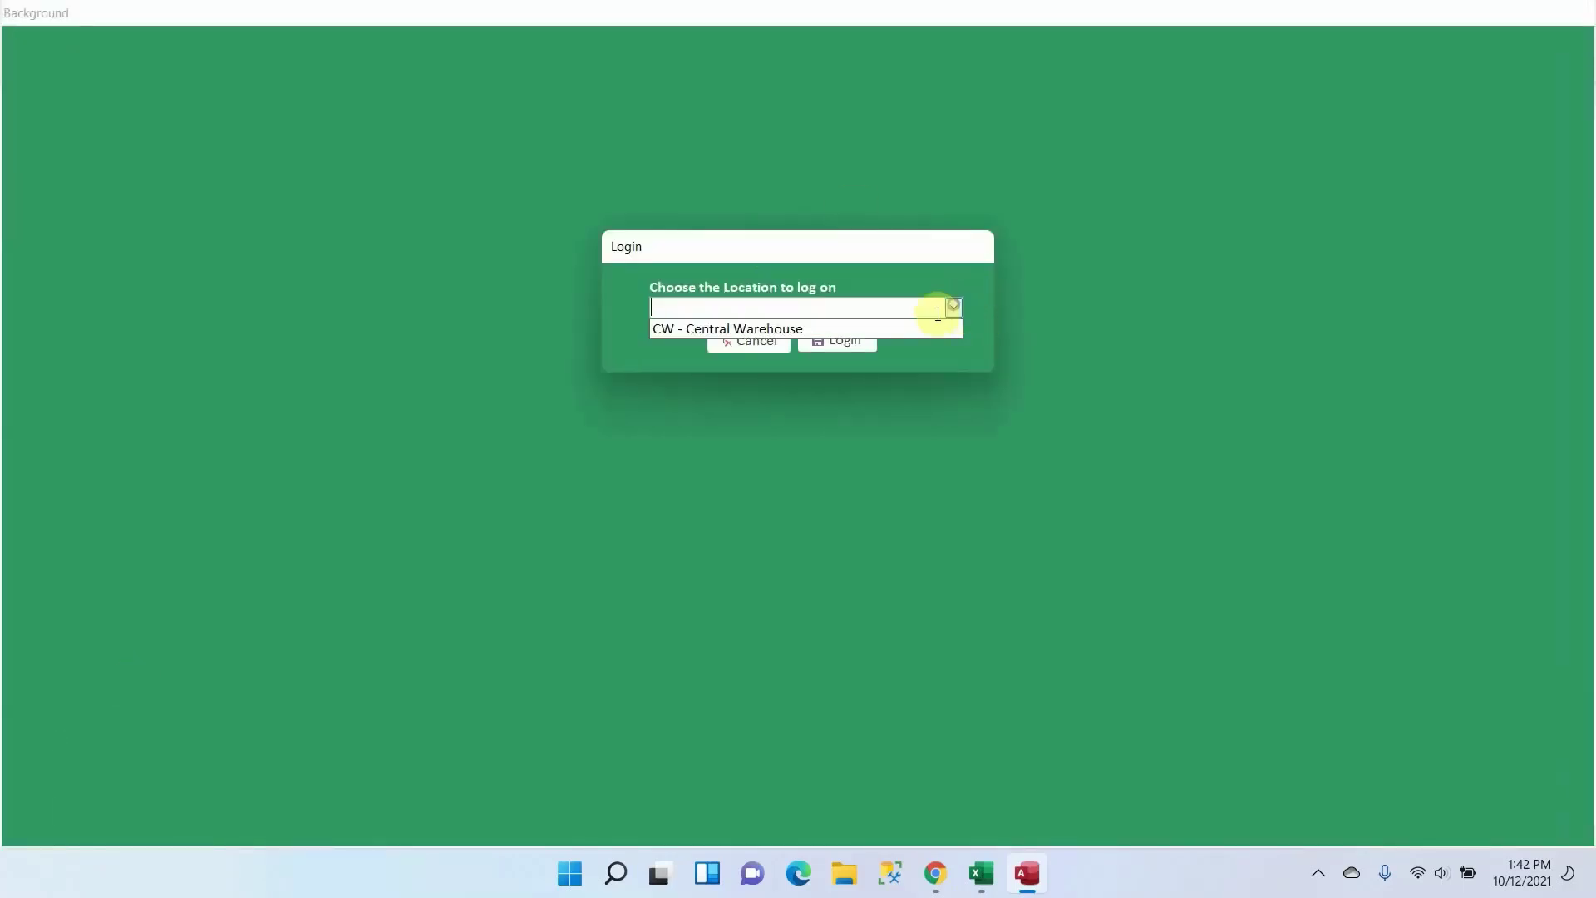
click(924, 323)
click(830, 341)
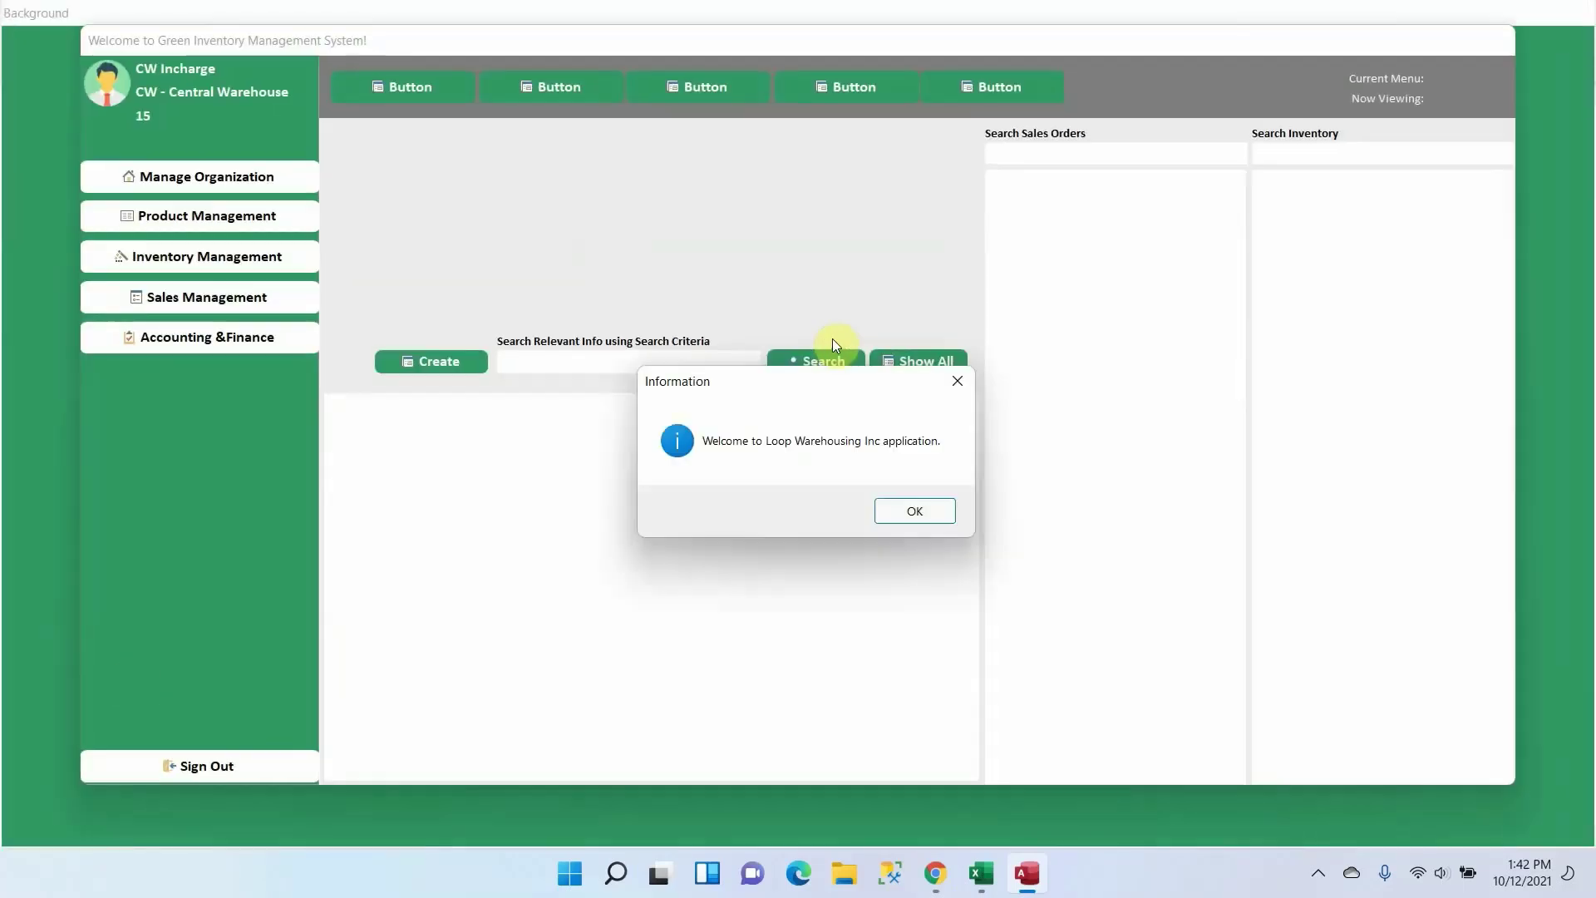
click(917, 510)
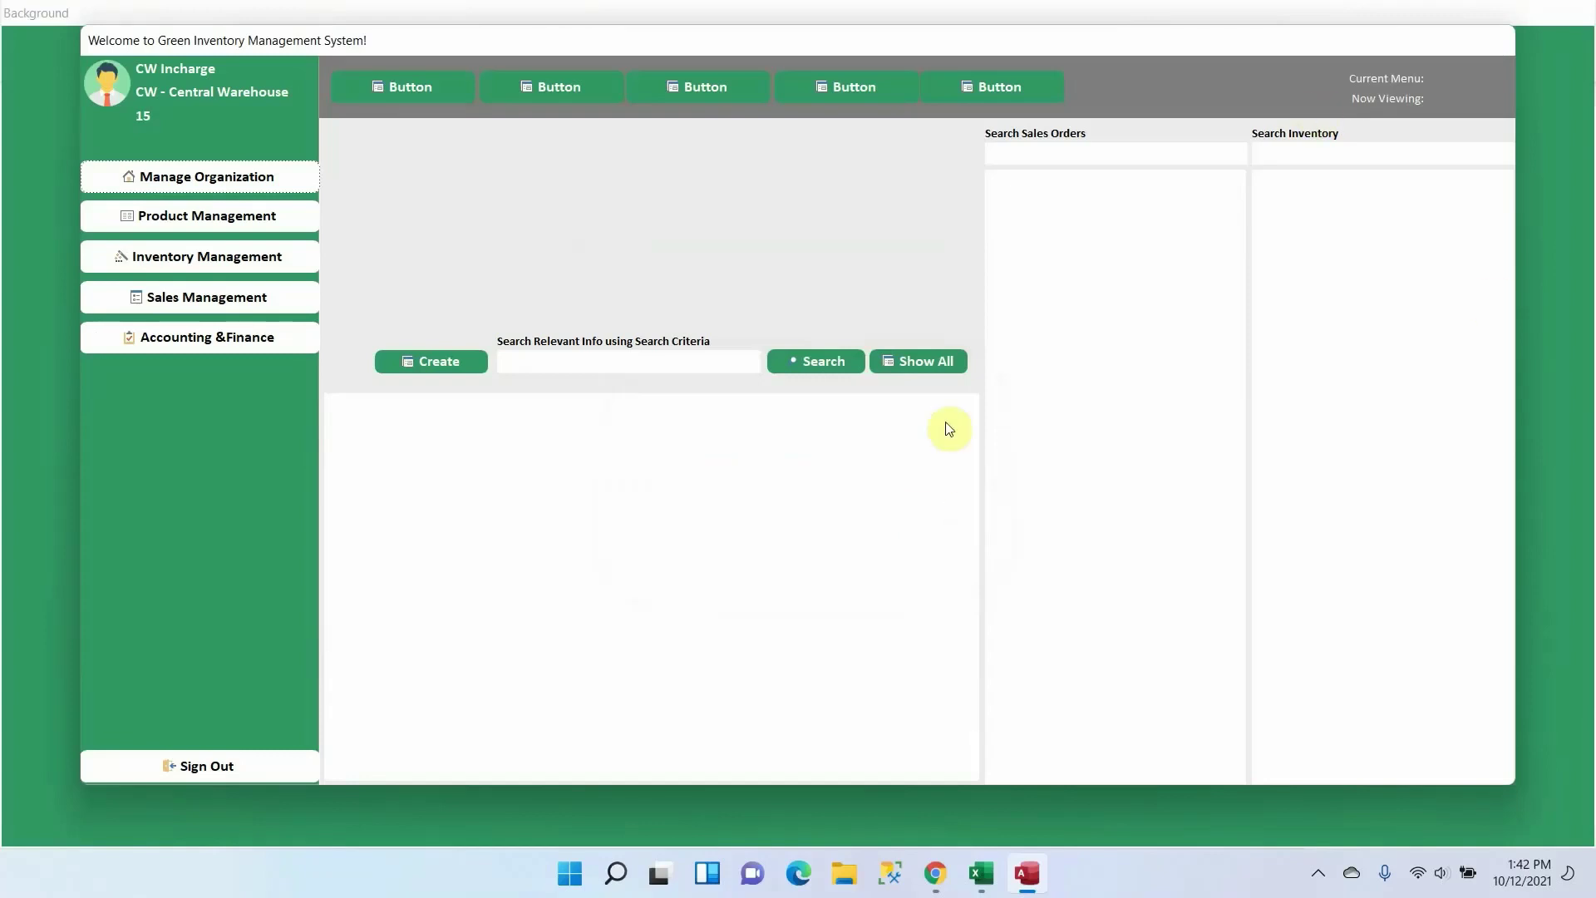